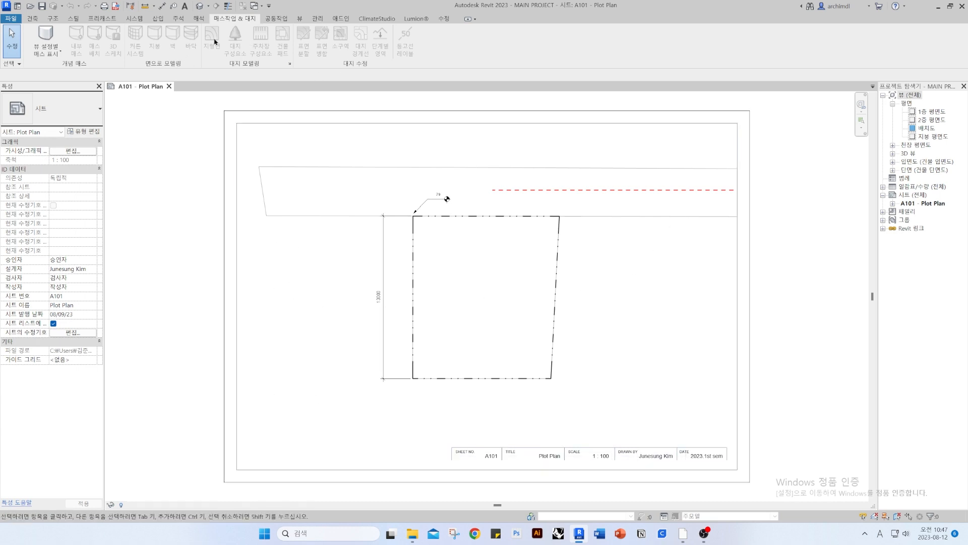
# Show mass form and floors on the sheet, and delete the dimension, level leader and dashed road line from the plot plan view
pyautogui.click(60, 53)
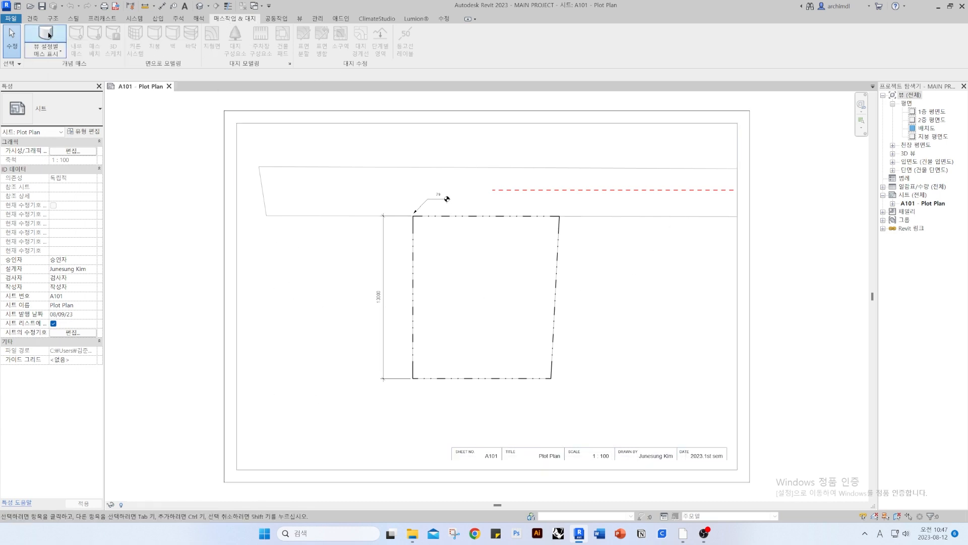
pyautogui.click(86, 71)
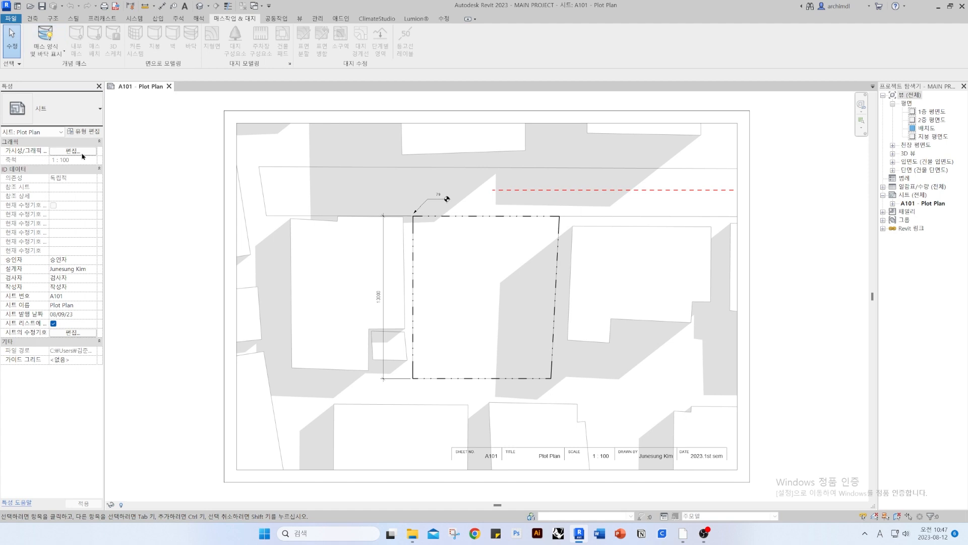
pyautogui.click(383, 259)
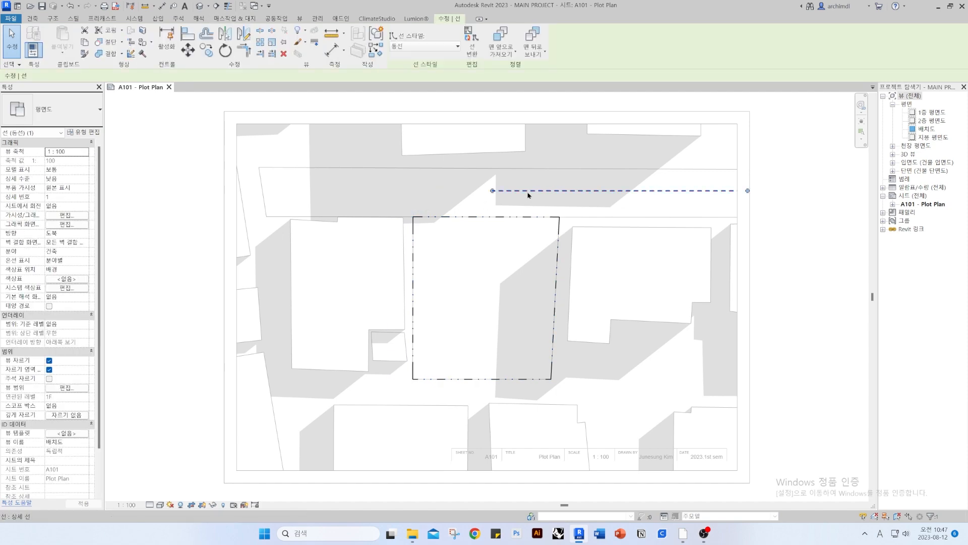
pyautogui.doubleClick(746, 189)
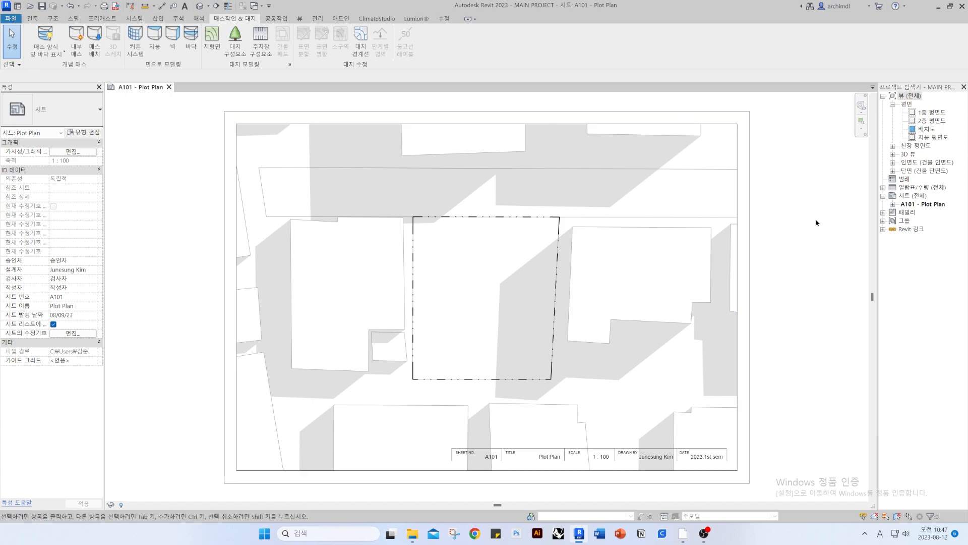
# Open the default 3D view and frame the whole linked site model
pyautogui.press('3')
pyautogui.press('d')
pyautogui.scroll(10, 488, 299)
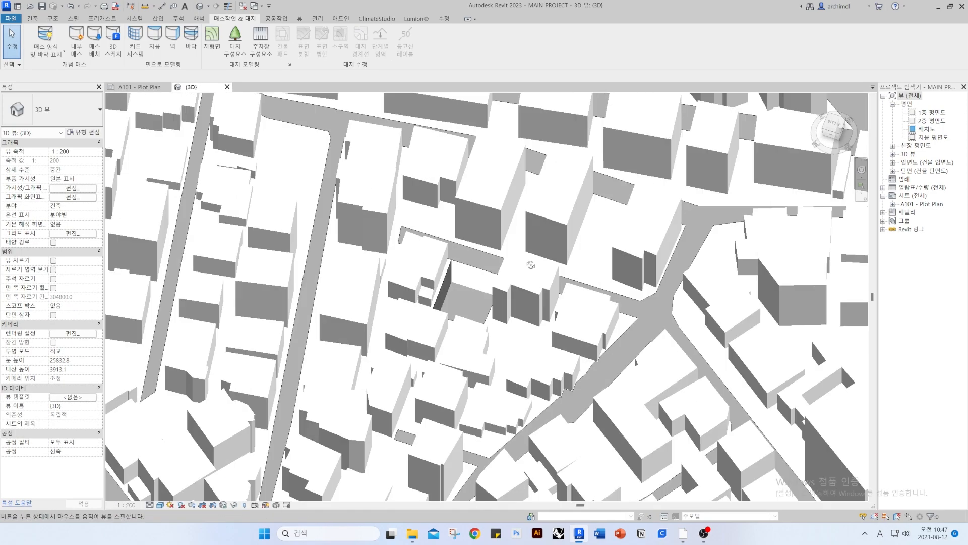
pyautogui.scroll(5, 483, 352)
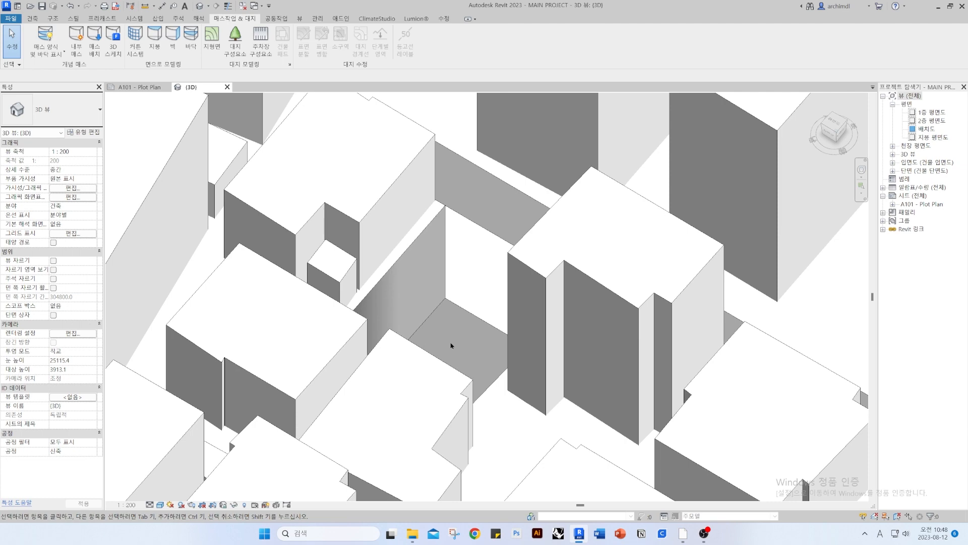
pyautogui.scroll(-8, 447, 348)
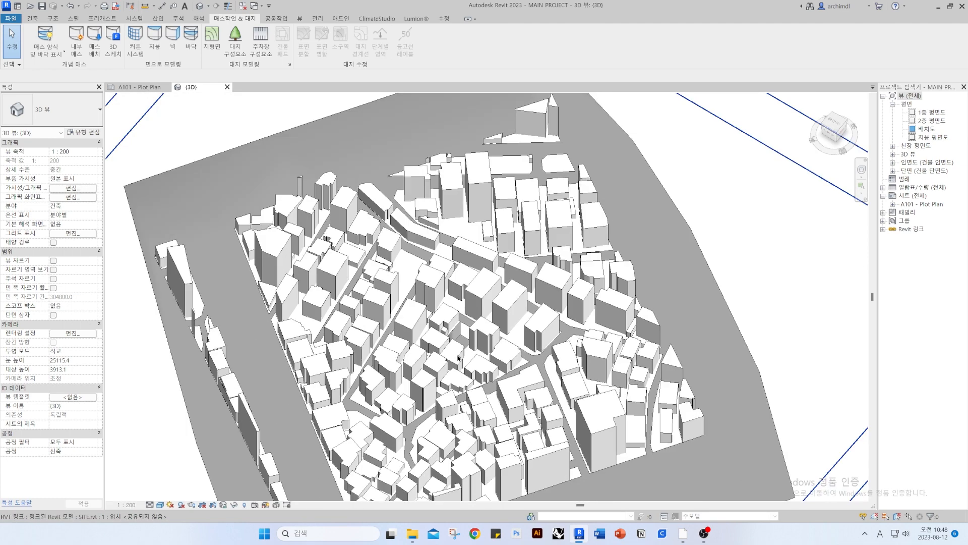
pyautogui.scroll(5, 464, 363)
pyautogui.scroll(-7, 494, 386)
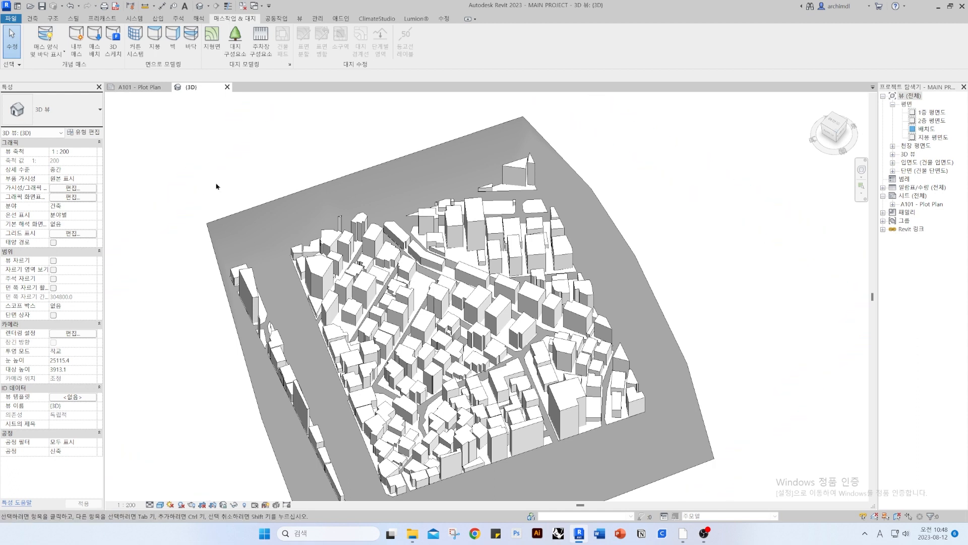
# Start a DWG export of the current 3D view, dismissing the mass visibility notice
pyautogui.click(11, 18)
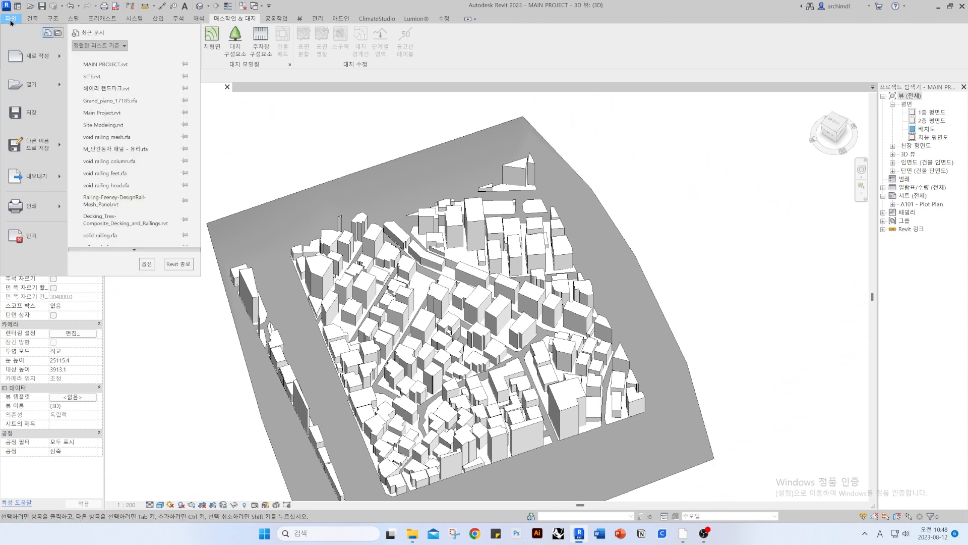
pyautogui.moveTo(62, 173)
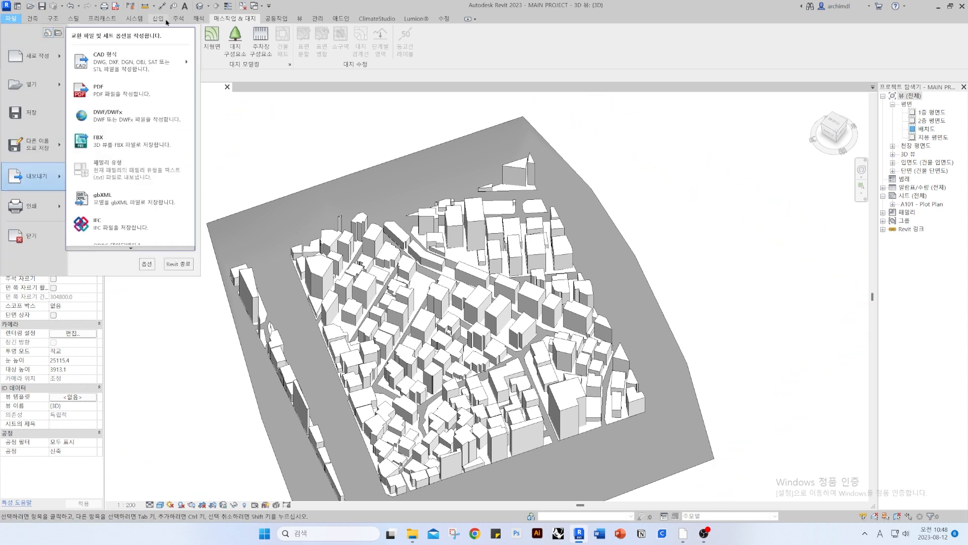
pyautogui.moveTo(156, 58)
pyautogui.click(214, 54)
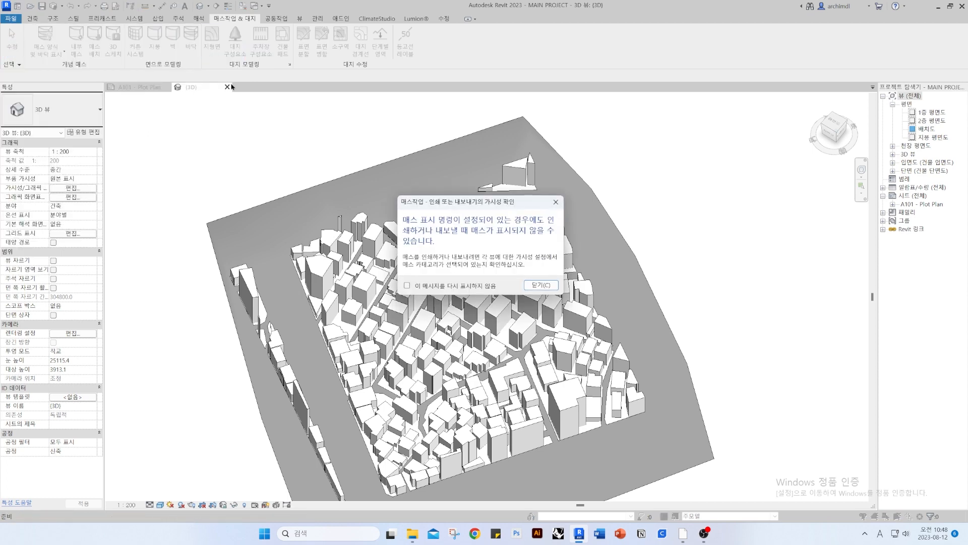
pyautogui.click(543, 284)
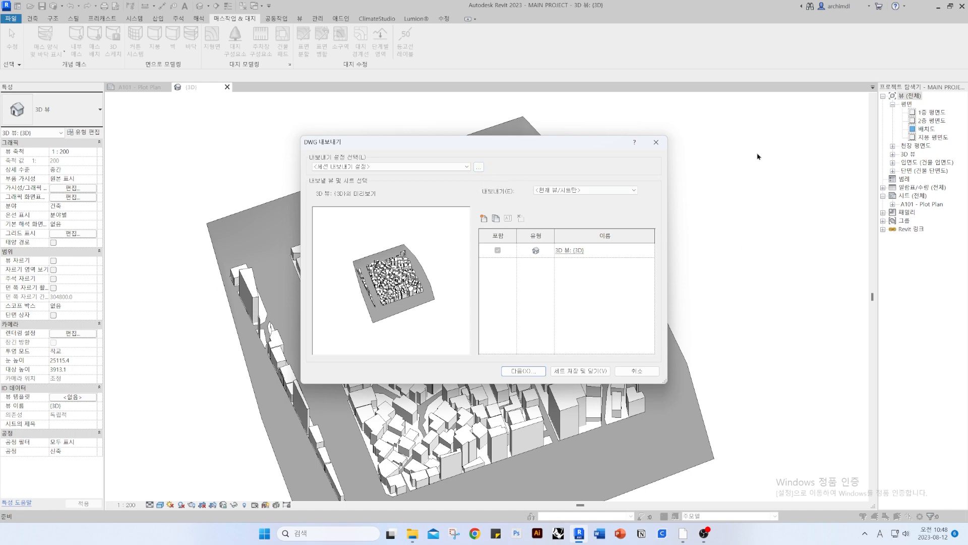
# Set the DWG export setup to export solids as ACIS solids and proceed to choosing the save location
pyautogui.click(479, 167)
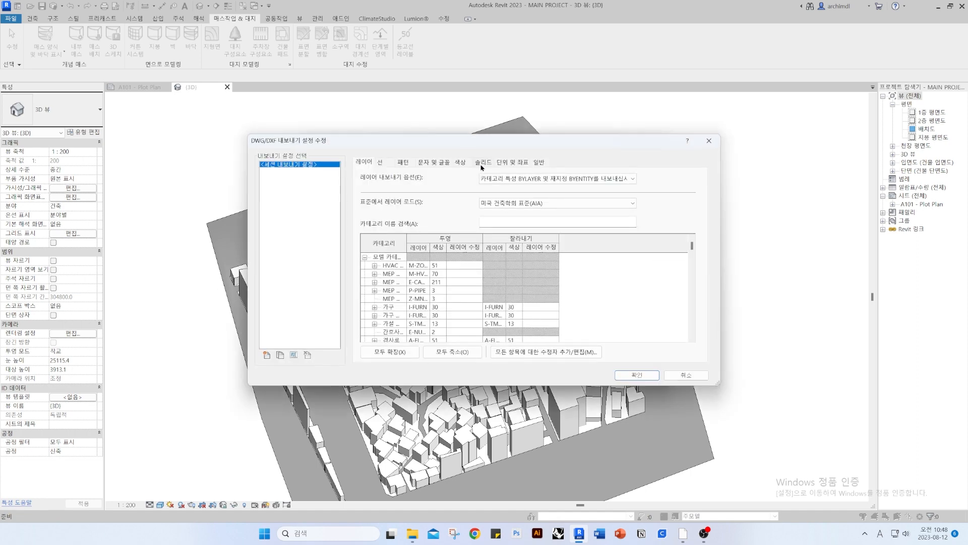
pyautogui.click(484, 164)
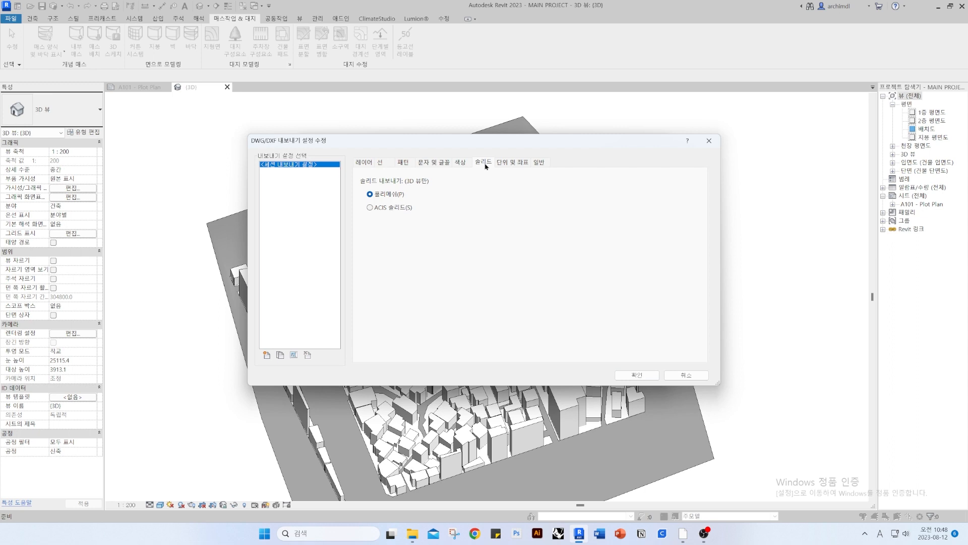
pyautogui.click(391, 208)
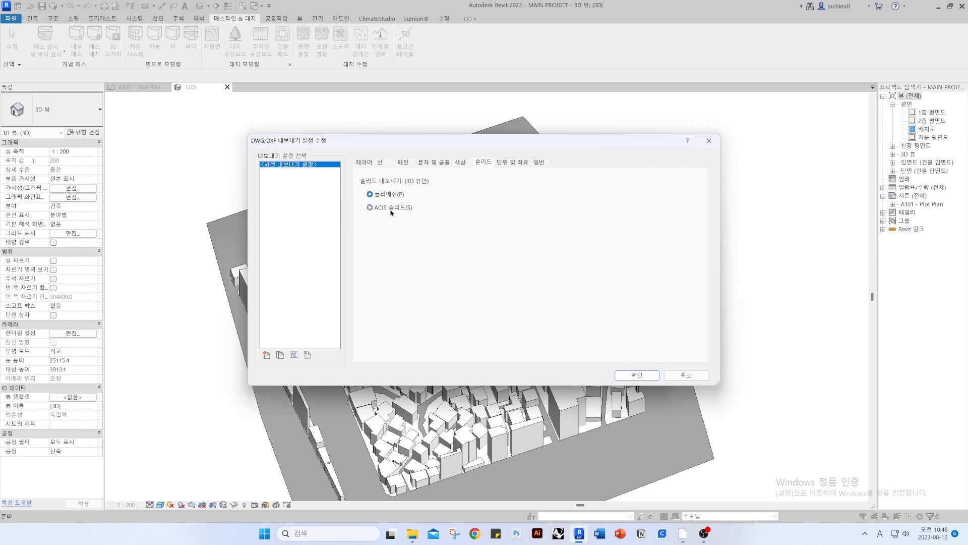
pyautogui.click(636, 374)
pyautogui.click(521, 371)
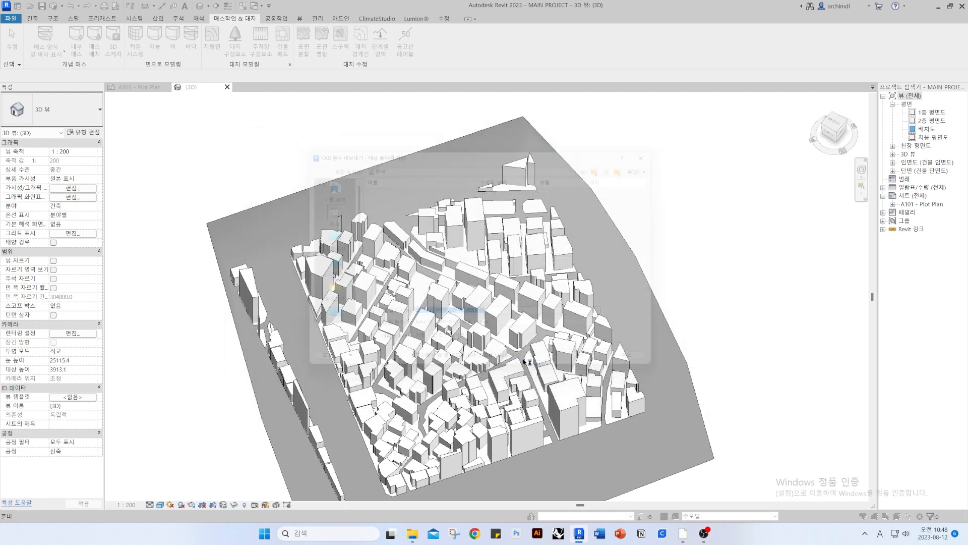
# Create a folder named EXP inside the BIM project folder and open it as the export destination
pyautogui.scroll(-5, 346, 285)
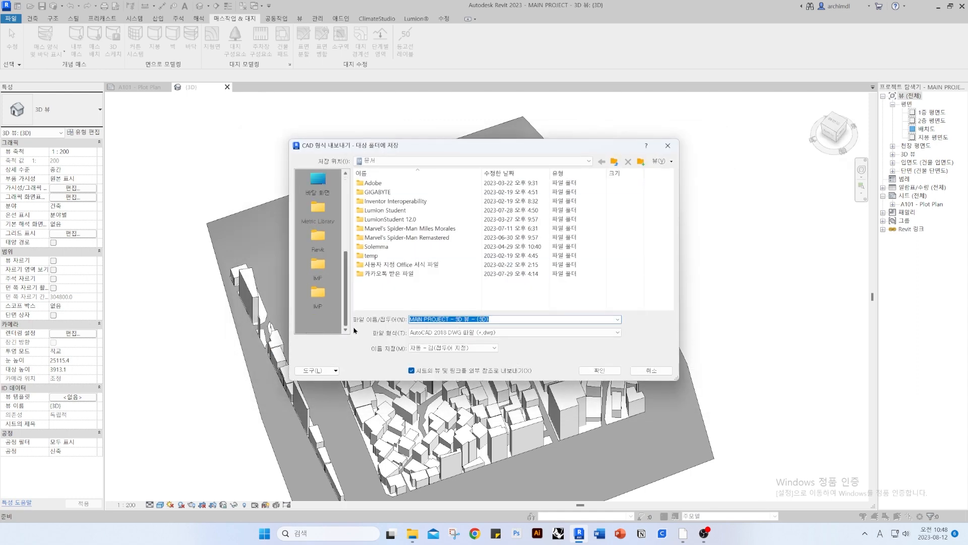
pyautogui.click(318, 294)
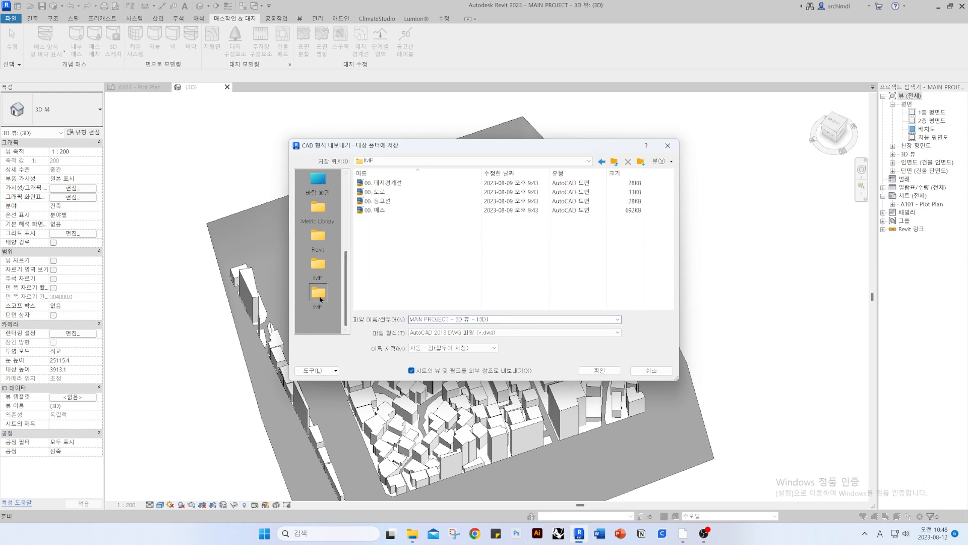
pyautogui.click(614, 161)
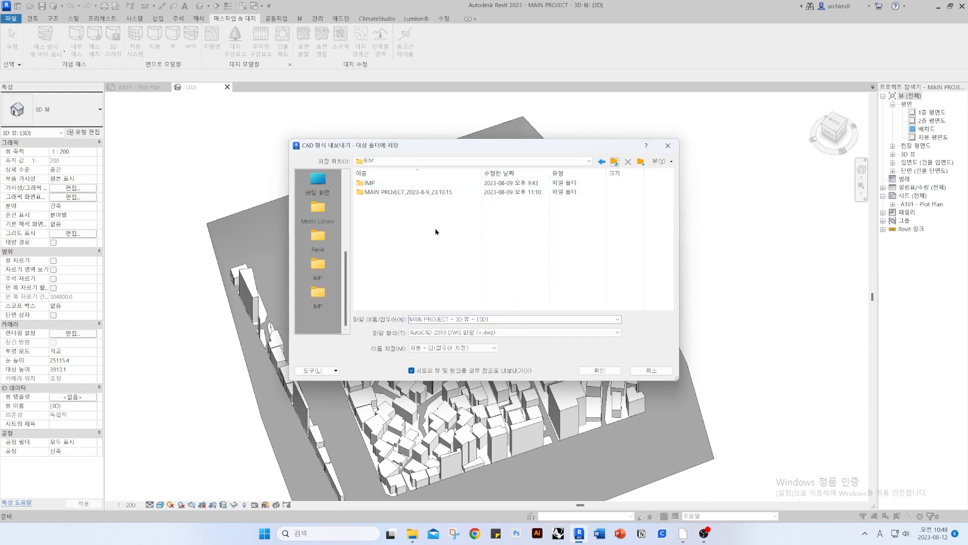
pyautogui.click(576, 161)
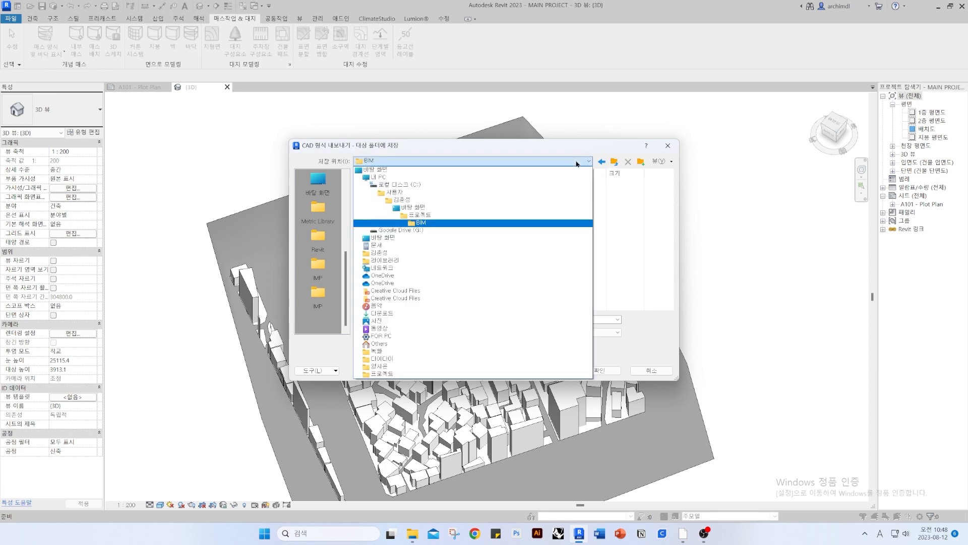
pyautogui.click(576, 162)
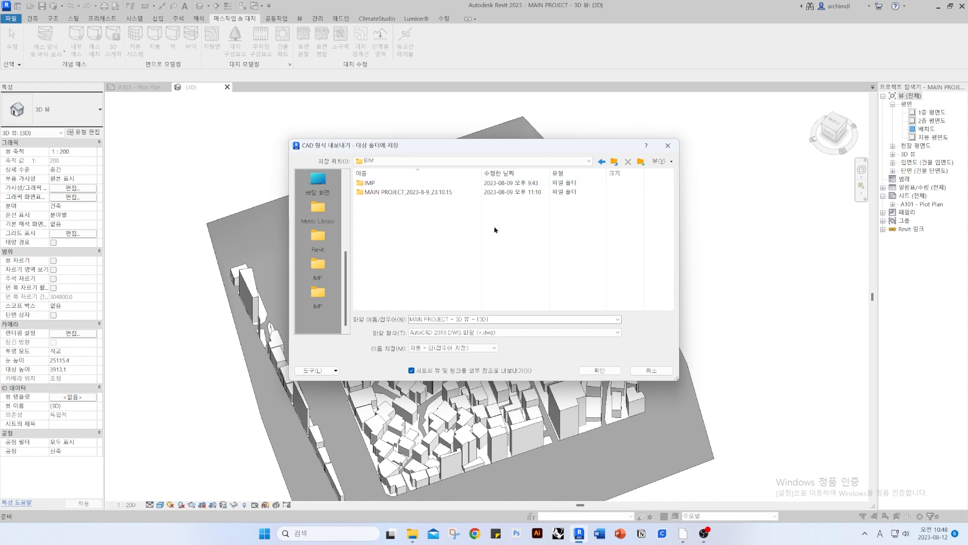
pyautogui.rightClick(392, 221)
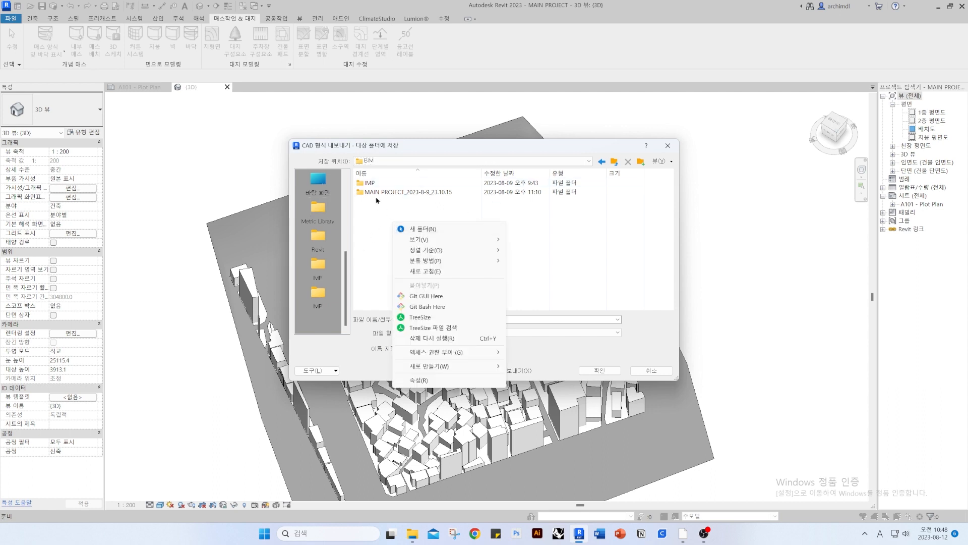
pyautogui.click(417, 230)
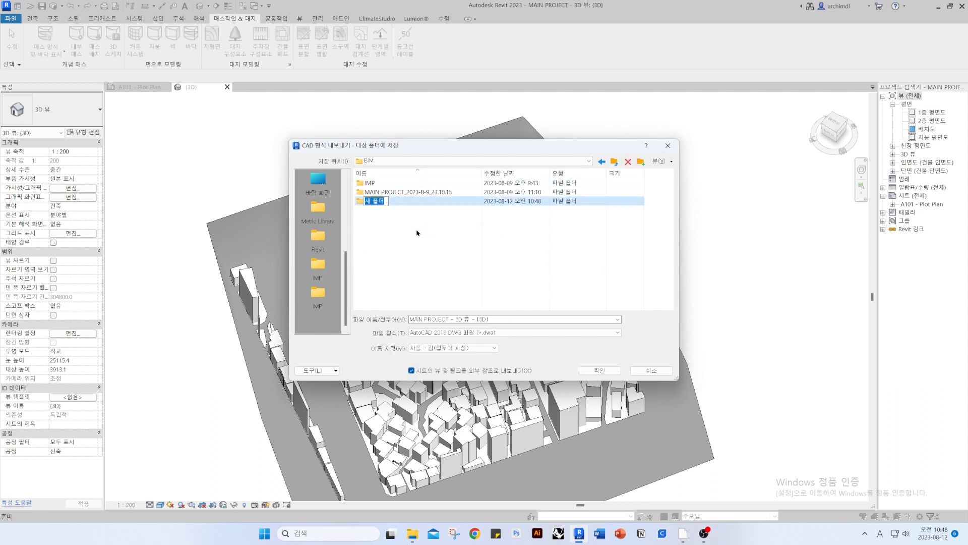
pyautogui.write('EXP')
pyautogui.press('Return')
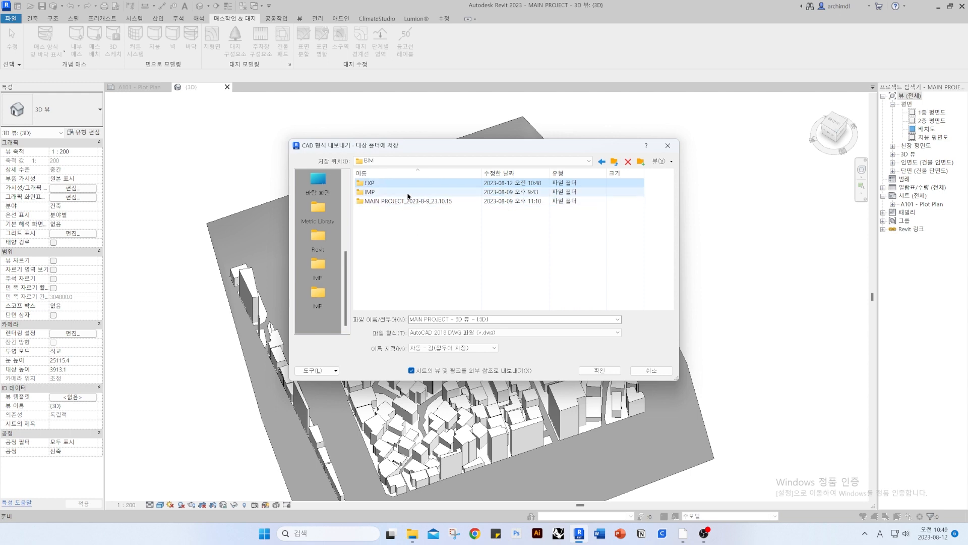
pyautogui.doubleClick(399, 183)
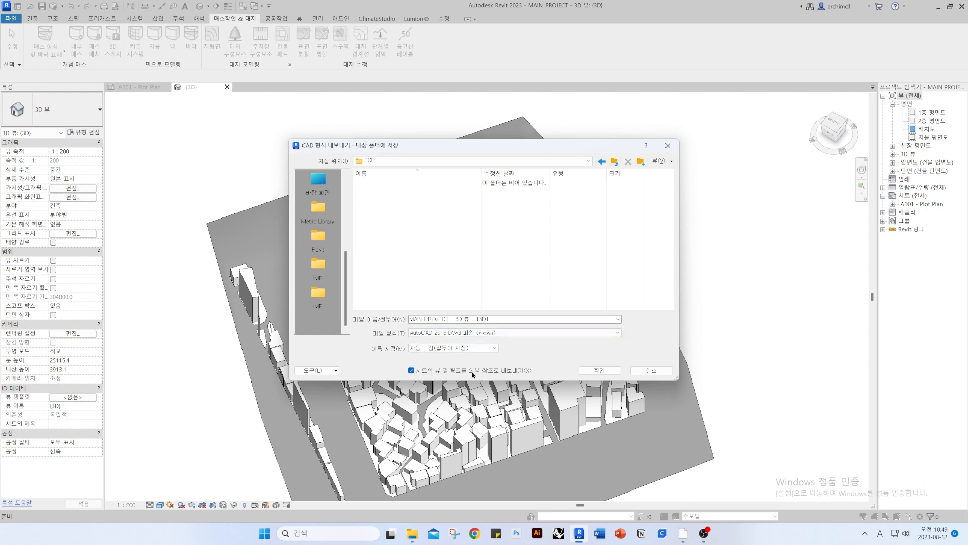
# Turn off exporting sheet views and links as external references, and export the DWG as "to Rhino"
pyautogui.click(411, 372)
pyautogui.click(495, 317)
pyautogui.write('to Rhino')
pyautogui.click(600, 371)
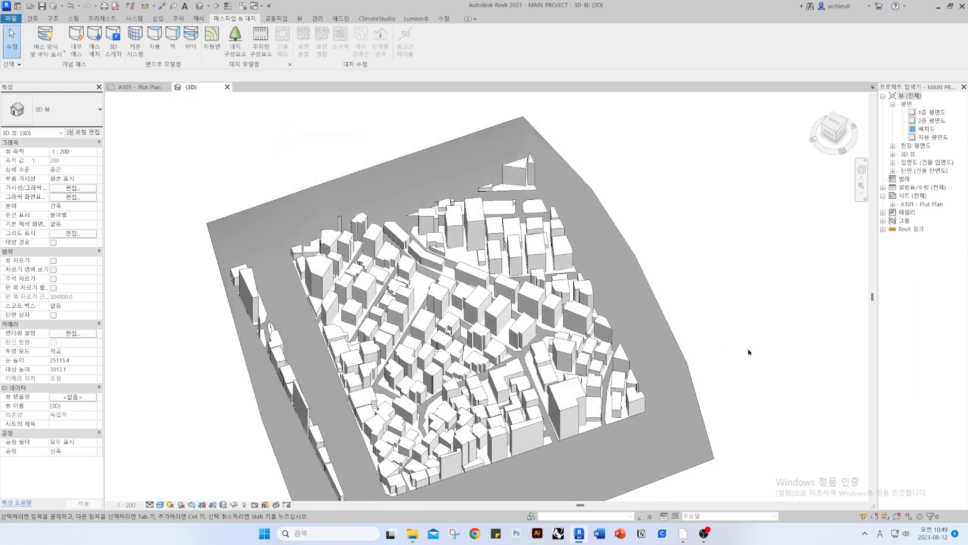
# Switch to File Explorer and locate the exported "to Rhino" drawing in 프로젝트 > BIM > EXP on the desktop
pyautogui.click(413, 532)
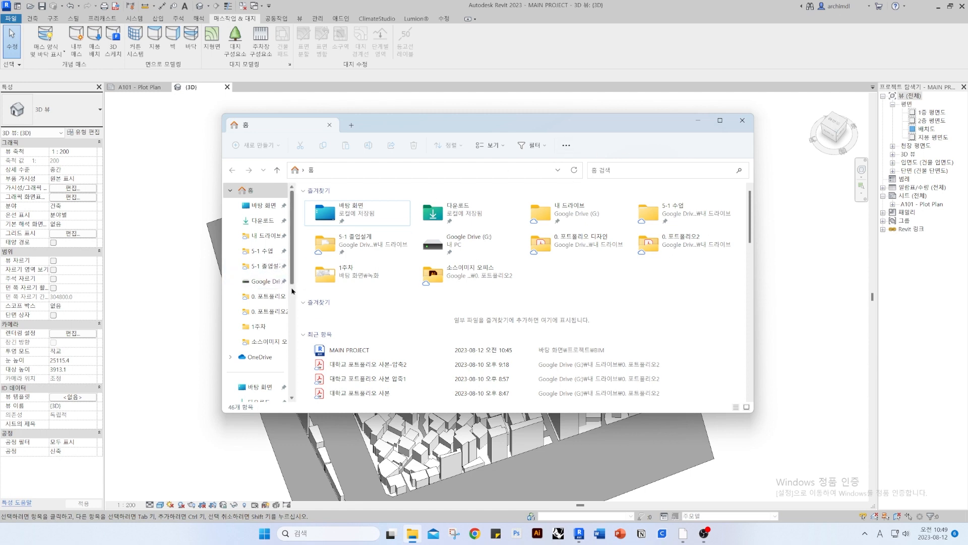
pyautogui.moveTo(260, 236); pyautogui.dragTo(263, 211)
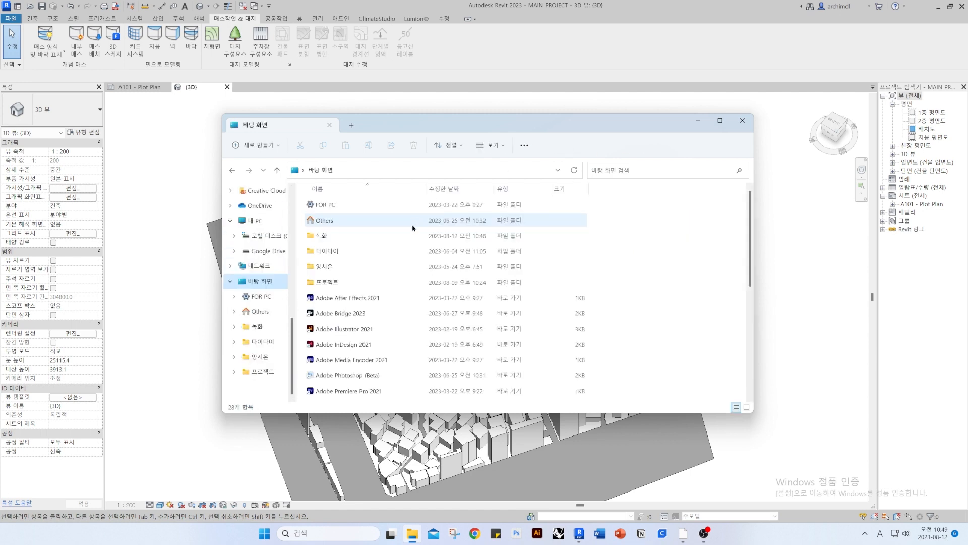
pyautogui.doubleClick(369, 288)
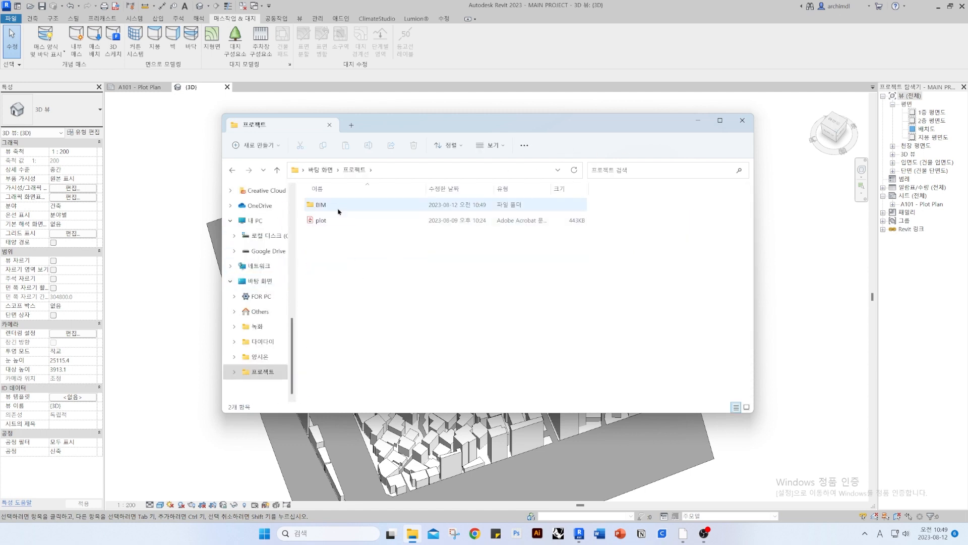
pyautogui.doubleClick(338, 207)
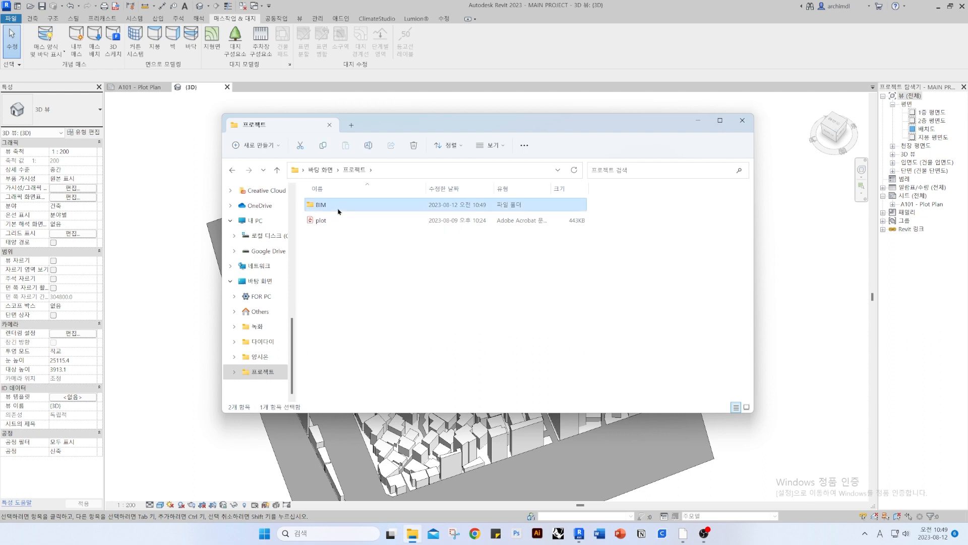
pyautogui.doubleClick(335, 207)
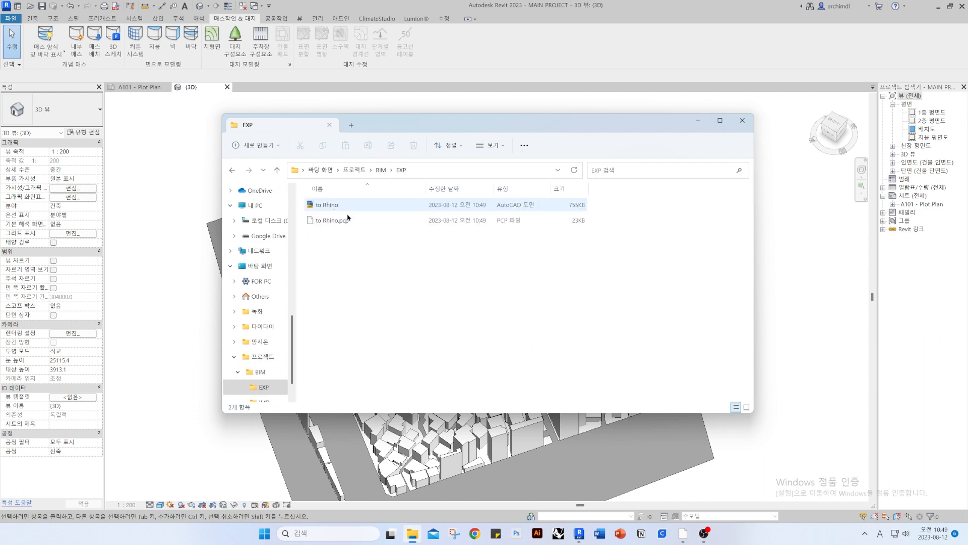
pyautogui.click(339, 206)
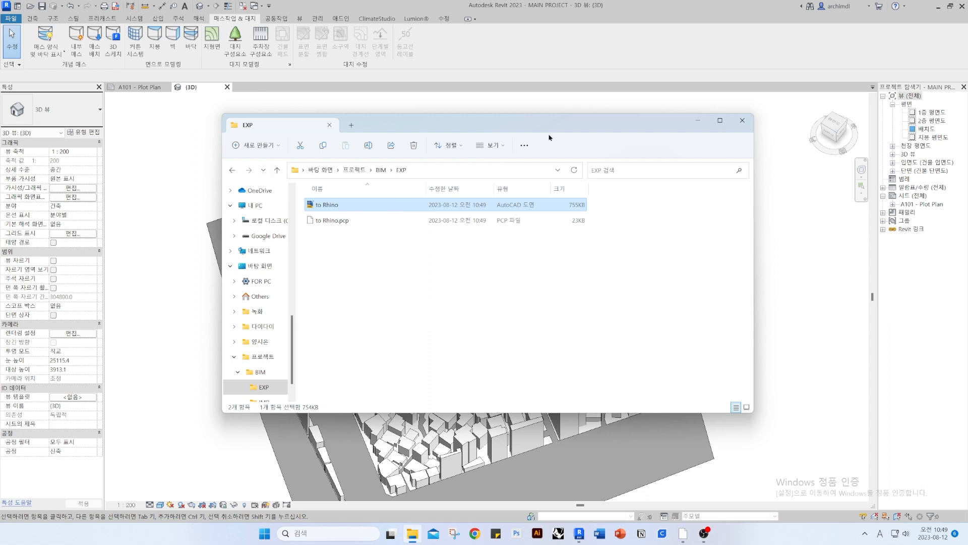
# Launch Rhino 7 and maximize the Perspective viewport in Shaded display mode
pyautogui.click(558, 532)
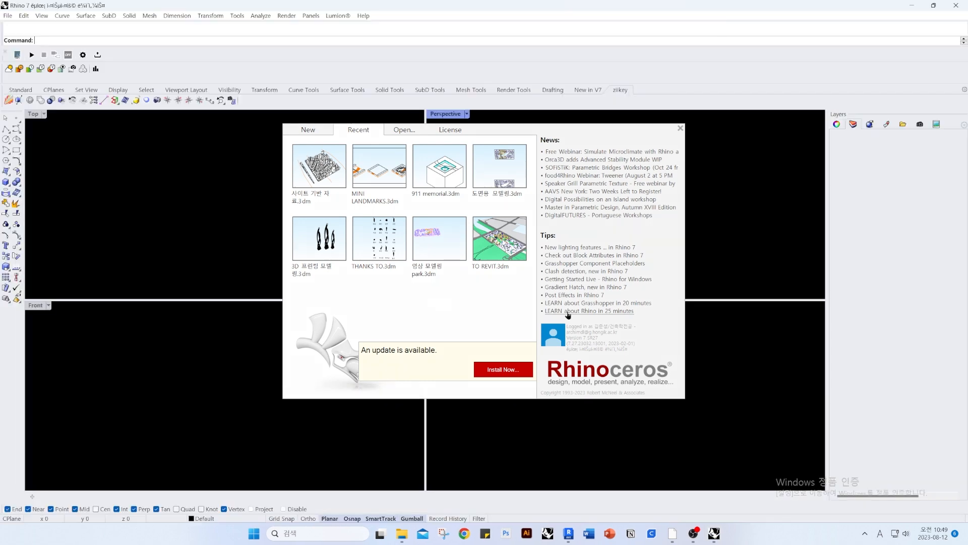
pyautogui.click(699, 393)
pyautogui.click(448, 115)
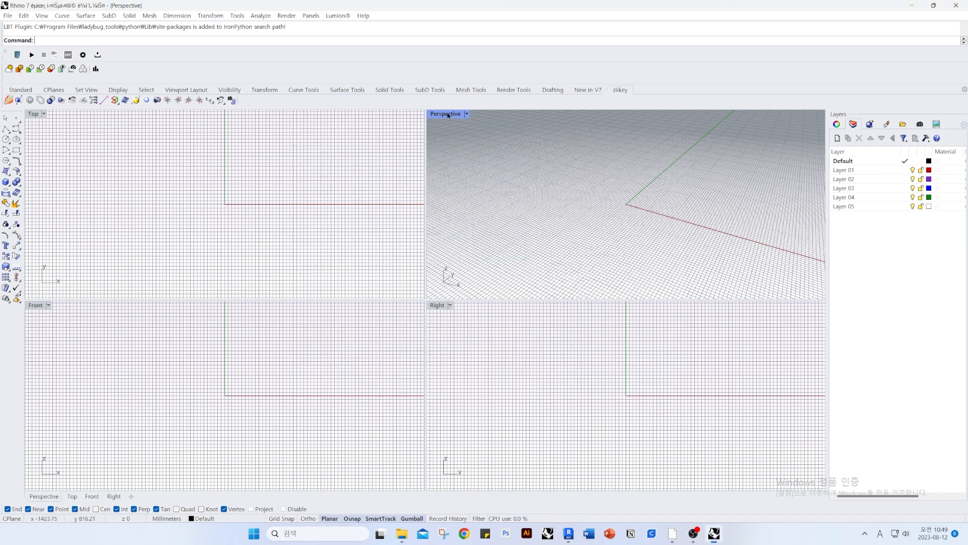
pyautogui.doubleClick(447, 115)
pyautogui.hotkey('ctrl', 'alt', 's')
pyautogui.scroll(-5, 410, 296)
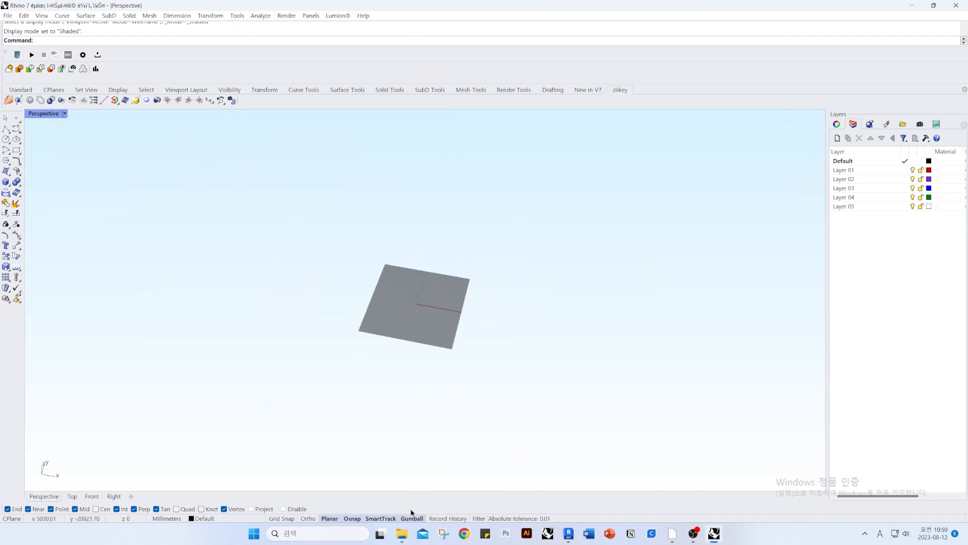
# Import the "to Rhino" drawing from the EXP folder into the current Rhino model, keeping the default DWG import options in millimetres
pyautogui.click(402, 532)
pyautogui.moveTo(333, 205); pyautogui.dragTo(425, 283)
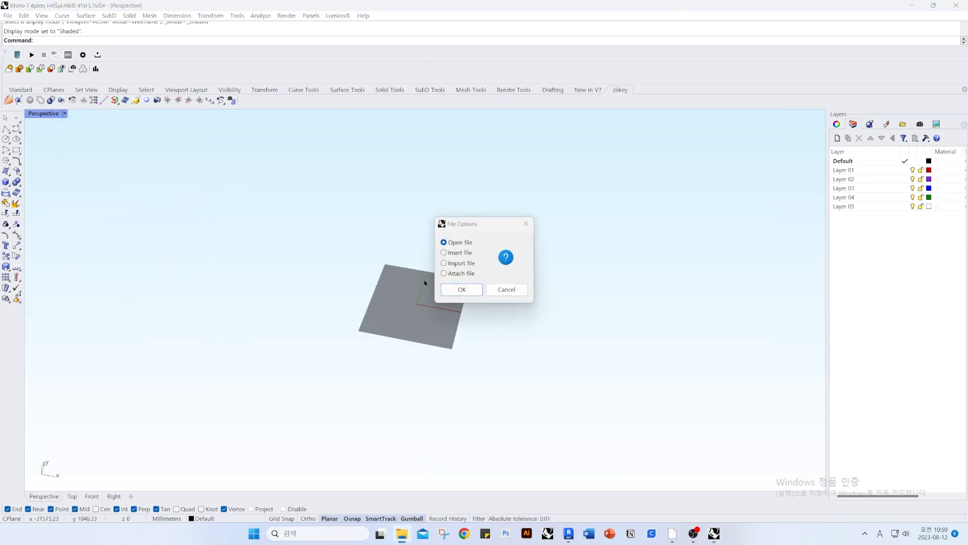
pyautogui.click(457, 263)
pyautogui.click(461, 289)
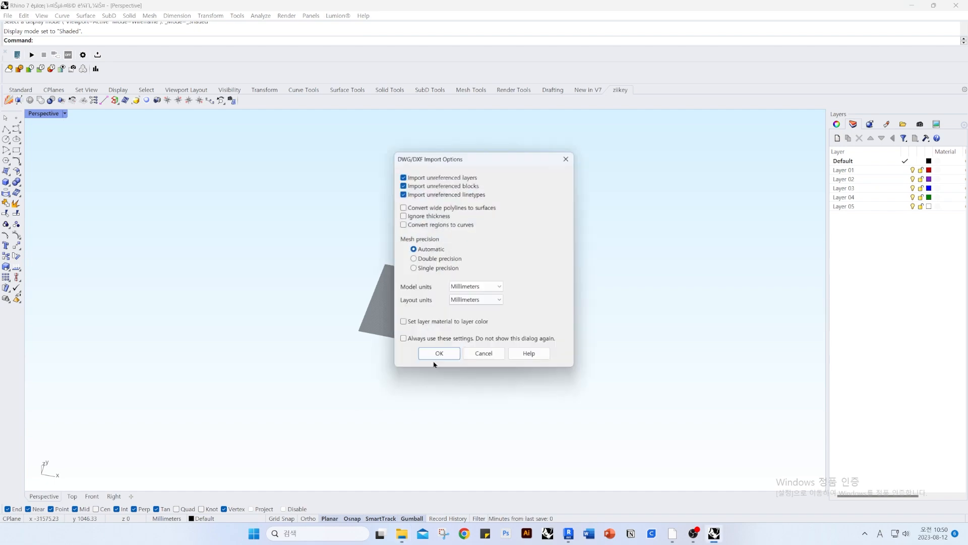
pyautogui.click(439, 354)
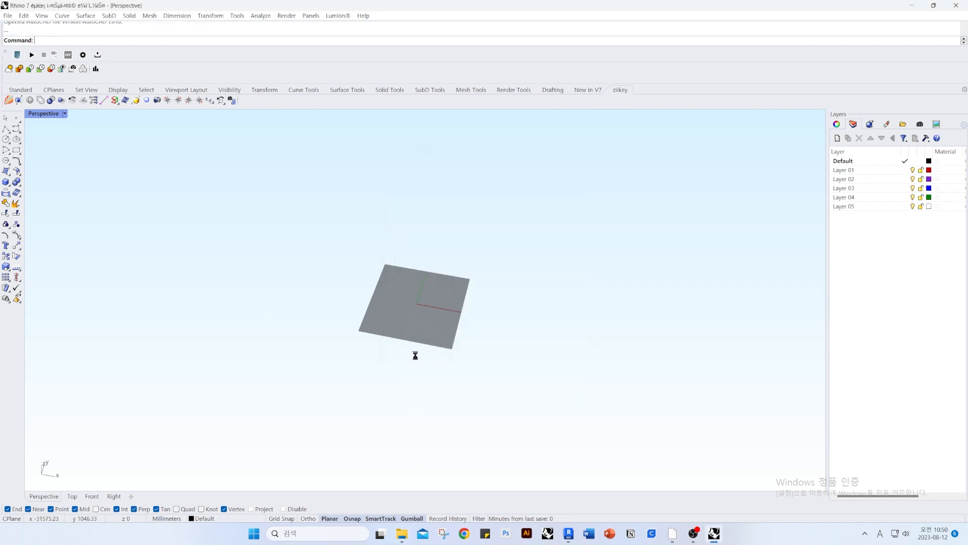
# Zoom all viewports to the model extents and inspect the imported terrain and building masses from several angles
pyautogui.write('Z')
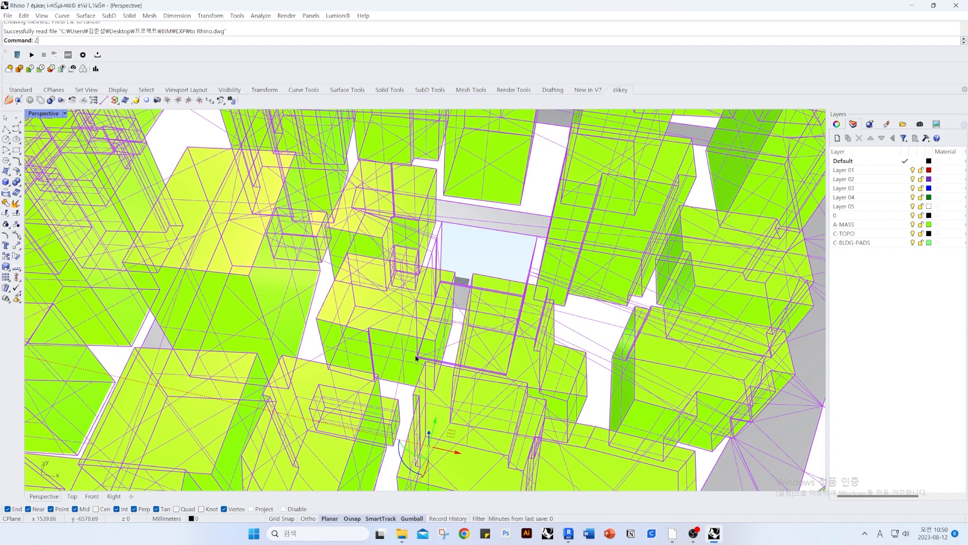
pyautogui.write('EA')
pyautogui.press('Return')
pyautogui.press('Escape')
pyautogui.scroll(8, 443, 314)
pyautogui.moveTo(434, 310)
pyautogui.mouseDown(button='right')
pyautogui.moveTo(397, 358)
pyautogui.moveTo(482, 283)
pyautogui.moveTo(458, 325)
pyautogui.moveTo(448, 310)
pyautogui.mouseUp(button='right')
pyautogui.scroll(-5, 449, 308)
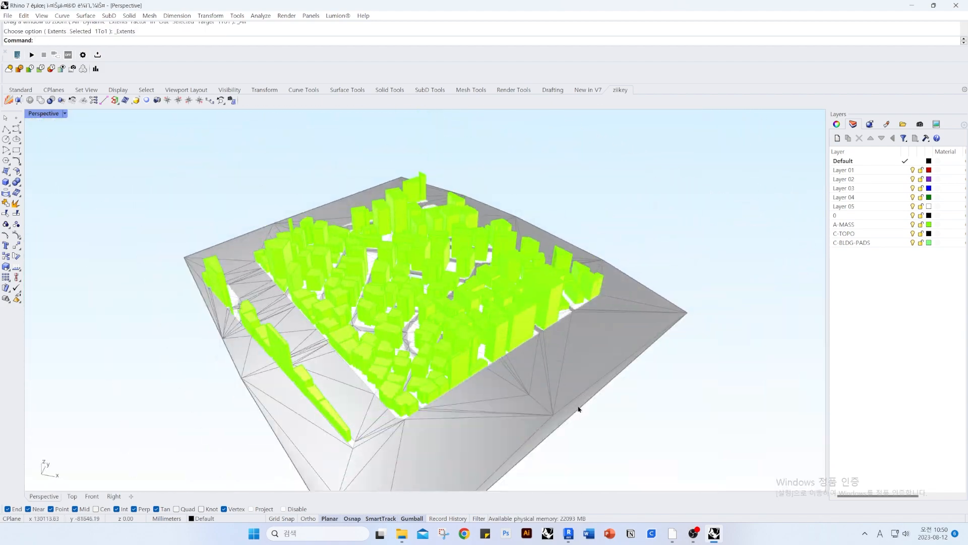
pyautogui.scroll(3, 577, 406)
pyautogui.moveTo(494, 404); pyautogui.dragTo(526, 394, button='right')
pyautogui.moveTo(611, 390); pyautogui.dragTo(314, 385, button='right')
pyautogui.keyDown('shift'); pyautogui.moveTo(303, 235); pyautogui.dragTo(331, 320, button='right'); pyautogui.keyUp('shift')
pyautogui.scroll(9, 358, 321)
# Explode the imported site block into its separate objects
pyautogui.click(396, 306)
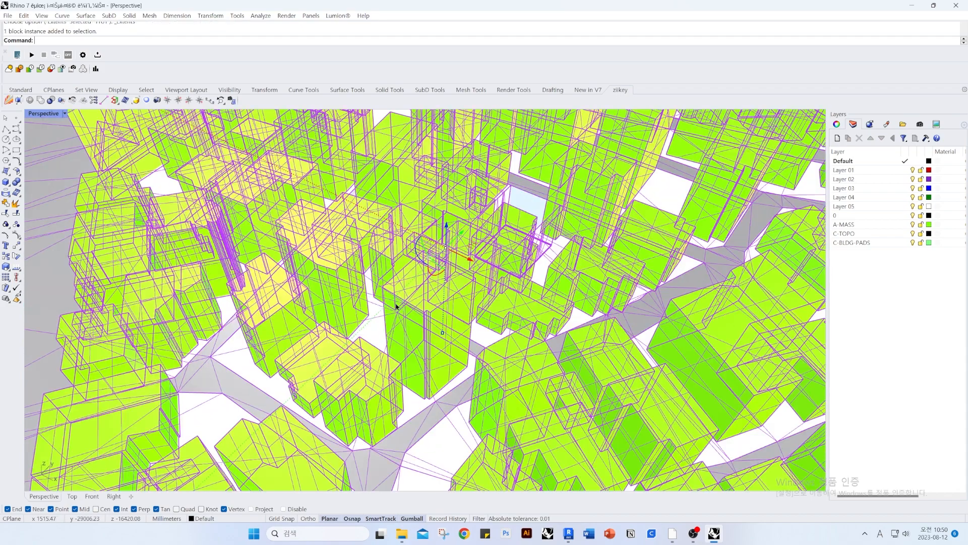
pyautogui.click(423, 309)
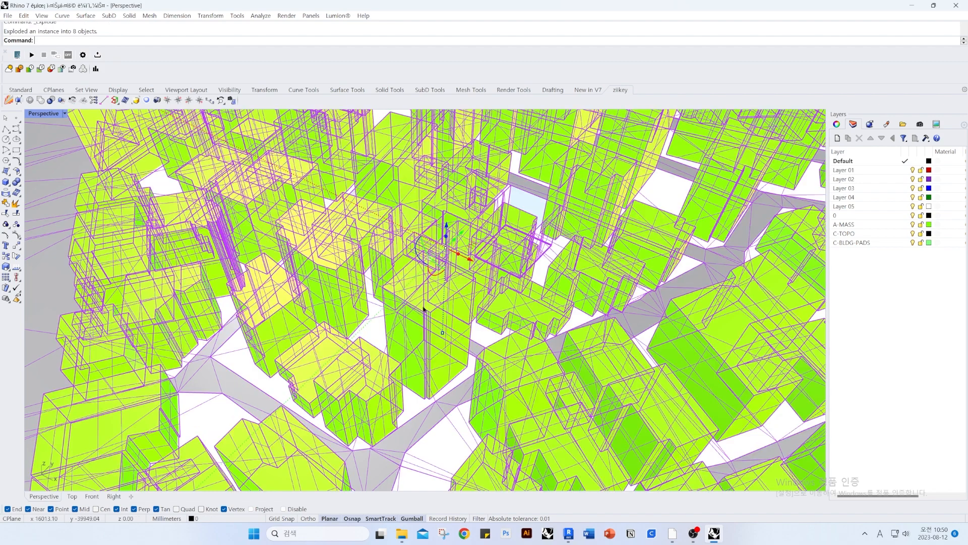
pyautogui.click(423, 314)
pyautogui.scroll(-8, 422, 316)
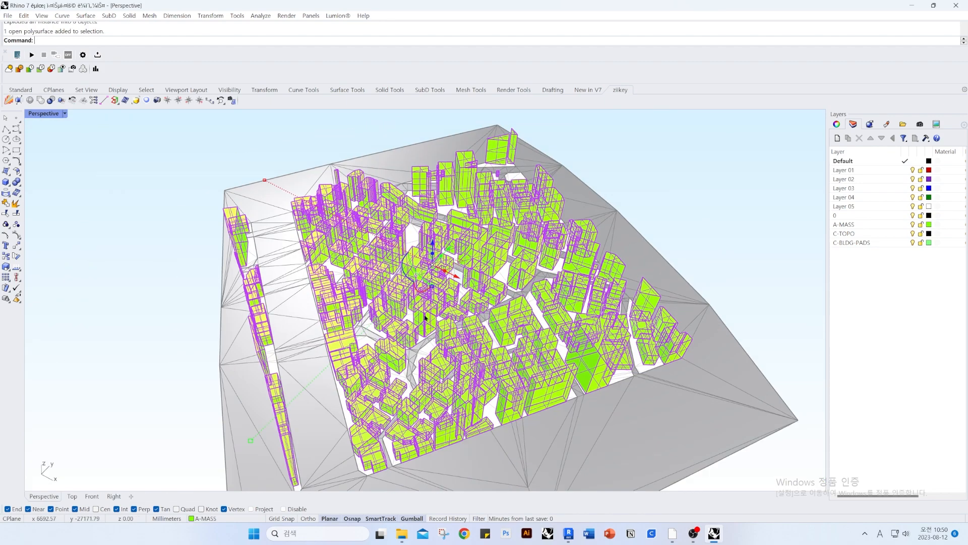
pyautogui.press('Escape')
# Explode the combined building-mass polysurface and join its surfaces into separate closed polysurfaces
pyautogui.scroll(10, 426, 316)
pyautogui.moveTo(427, 316); pyautogui.dragTo(483, 321, button='right')
pyautogui.hotkey('ctrl', 'a')
pyautogui.scroll(-6, 393, 320)
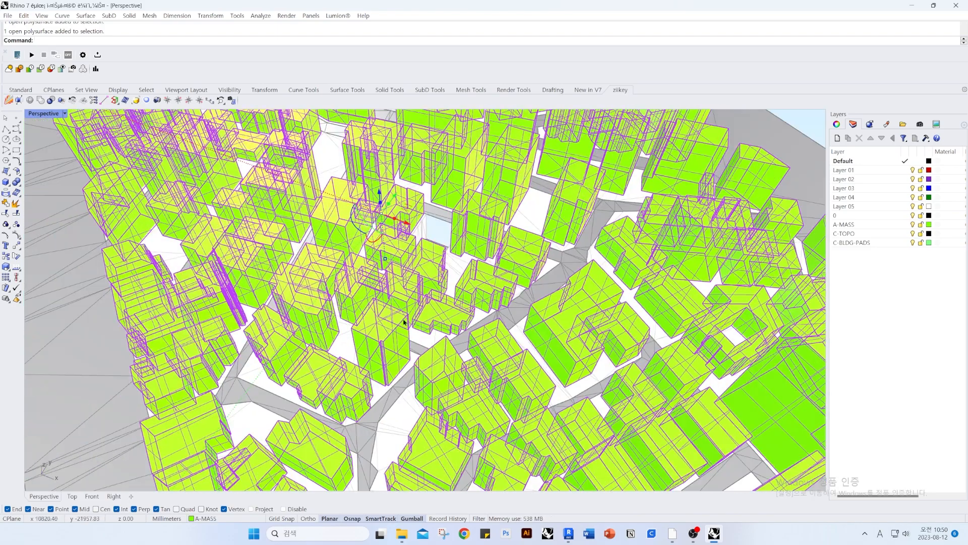
pyautogui.hotkey('ctrl', 'j')
pyautogui.press('Return')
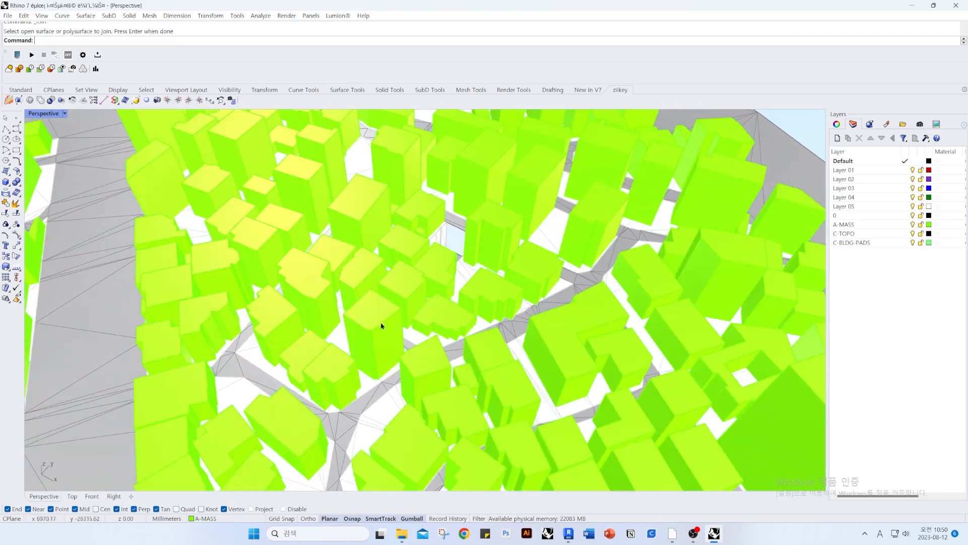
pyautogui.hotkey('ctrl', 'a')
pyautogui.hotkey('ctrl', 'e')
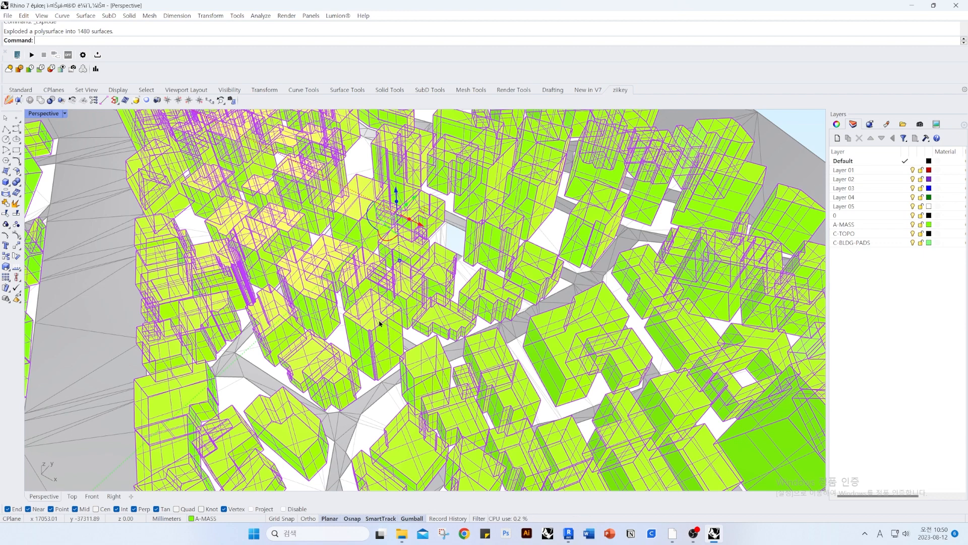
pyautogui.press('Escape')
pyautogui.click(379, 323)
pyautogui.scroll(5, 402, 295)
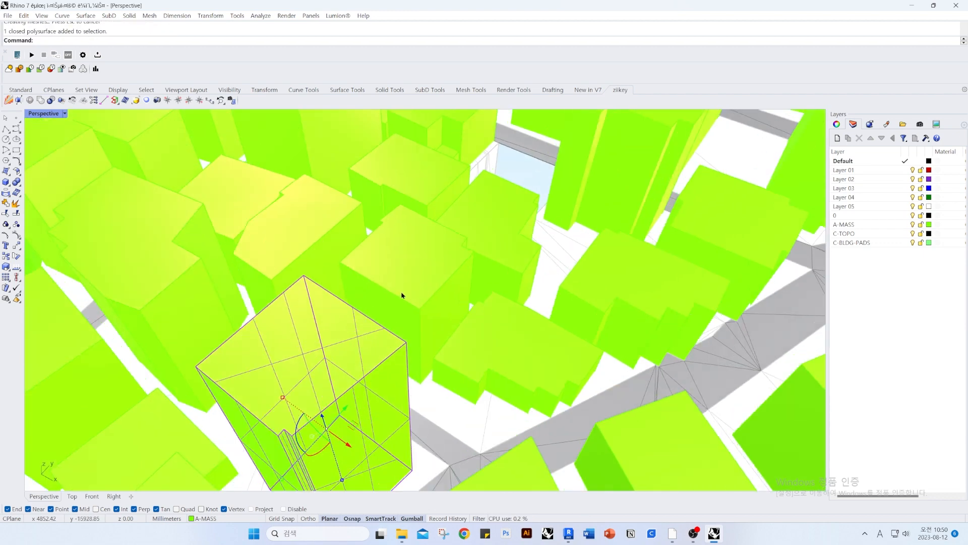
# Select the building mass beside the vacant lot and examine the lot in Perspective and Top views
pyautogui.scroll(-5, 401, 295)
pyautogui.moveTo(400, 283); pyautogui.dragTo(512, 217)
pyautogui.scroll(2, 456, 251)
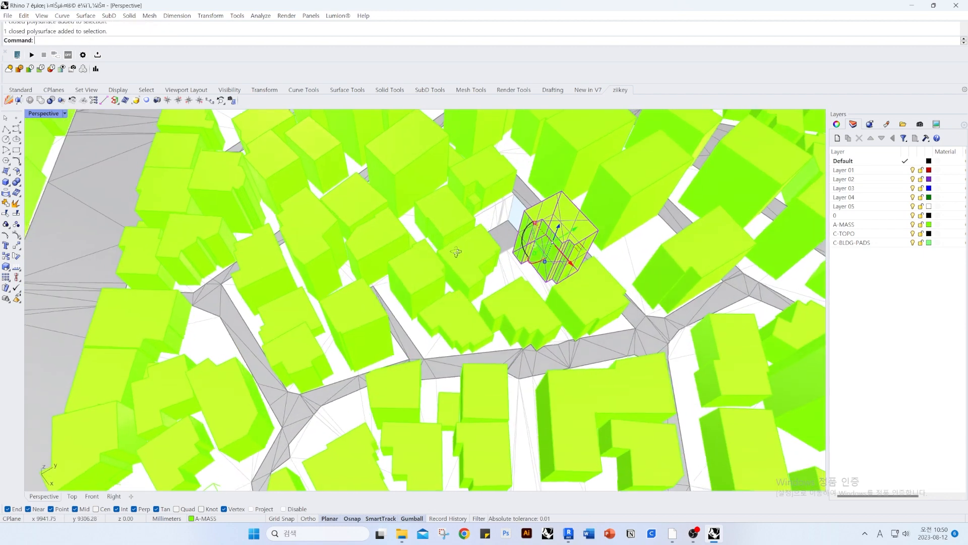
pyautogui.scroll(3, 456, 251)
pyautogui.moveTo(501, 233); pyautogui.dragTo(379, 309, button='right')
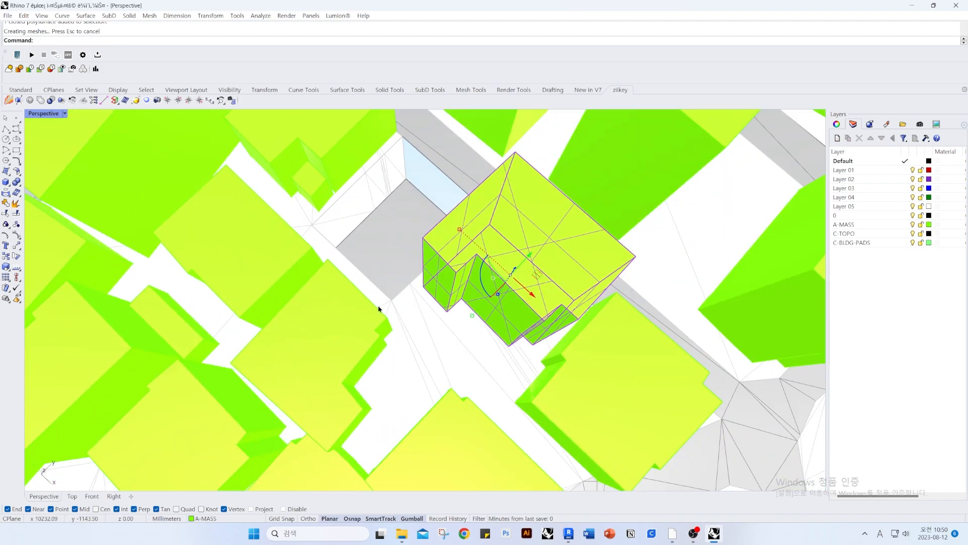
pyautogui.scroll(-5, 298, 305)
pyautogui.moveTo(298, 304); pyautogui.dragTo(453, 324, button='right')
pyautogui.scroll(3, 297, 287)
pyautogui.moveTo(323, 277); pyautogui.dragTo(442, 301, button='right')
pyautogui.hotkey('ctrl', 'F1')
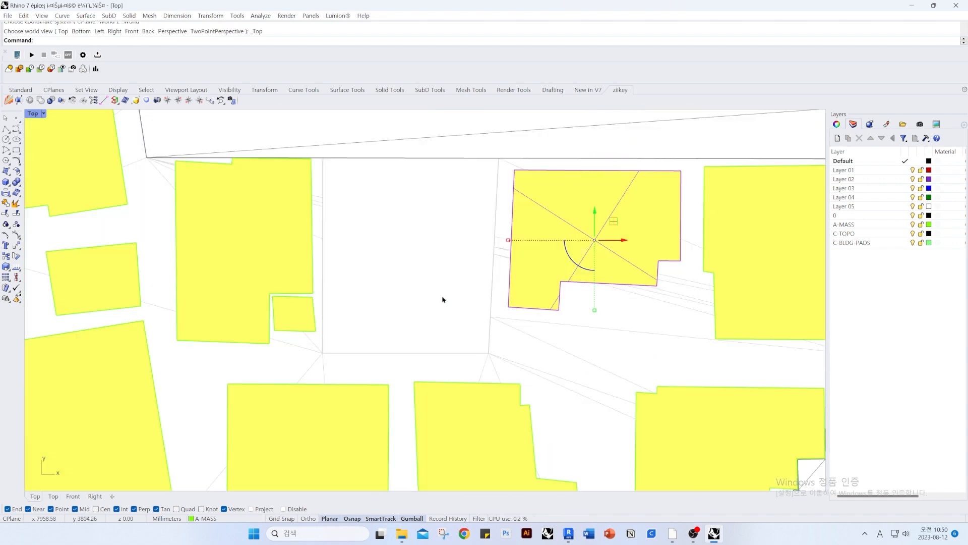
pyautogui.hotkey('ctrl', 'F4')
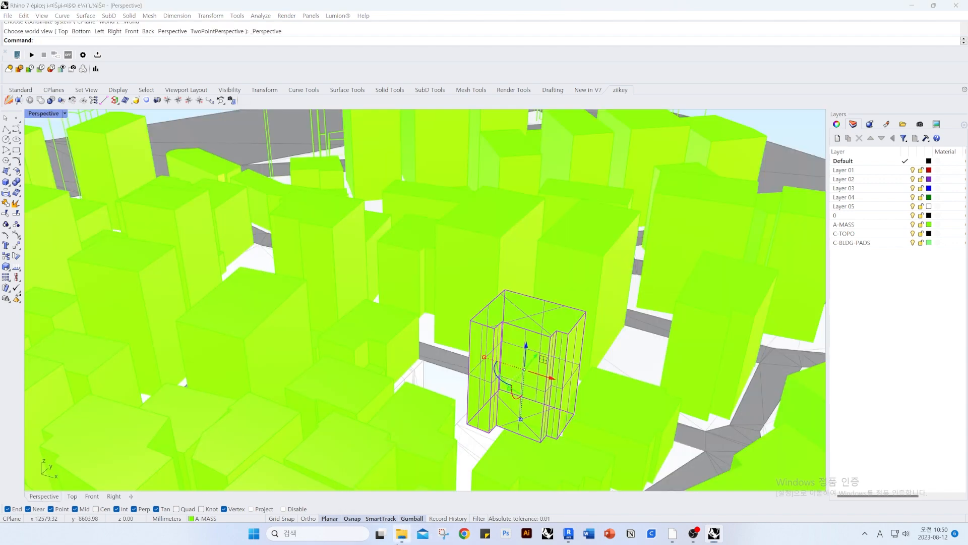
# Switch to File Explorer and open 내 드라이브 > 0. 건축학과 튜토리얼 > BIM 강의 > 프로젝트 > BIM on Google Drive
pyautogui.click(402, 533)
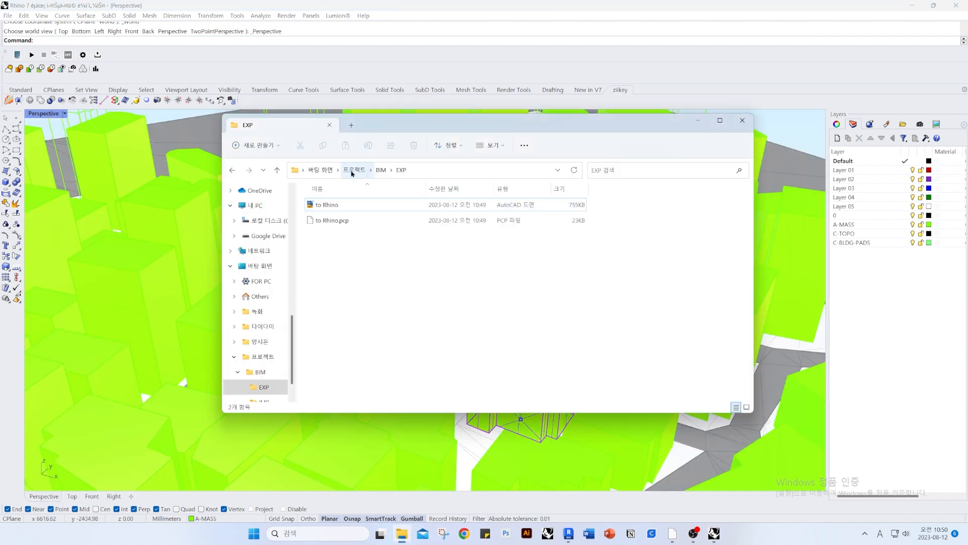
pyautogui.moveTo(292, 328); pyautogui.dragTo(290, 197)
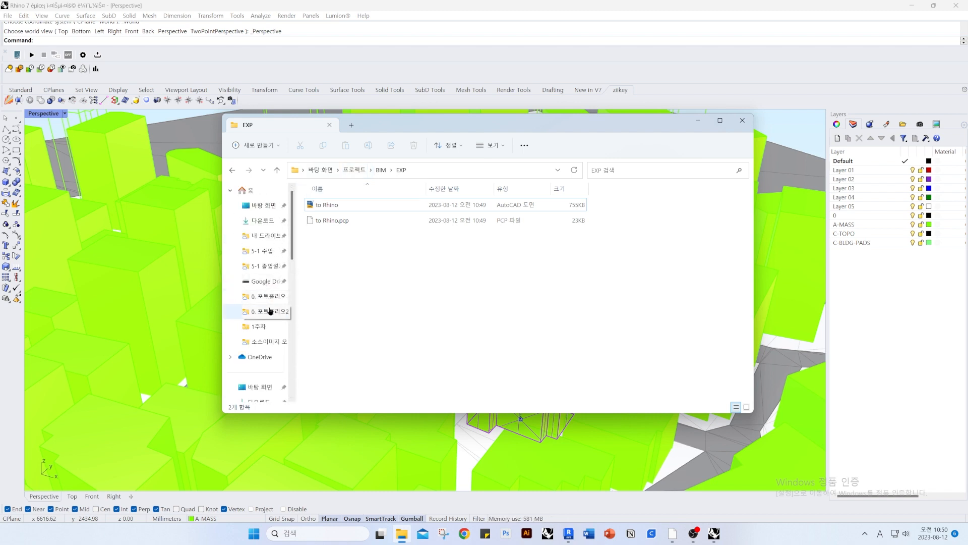
pyautogui.click(272, 280)
pyautogui.doubleClick(333, 207)
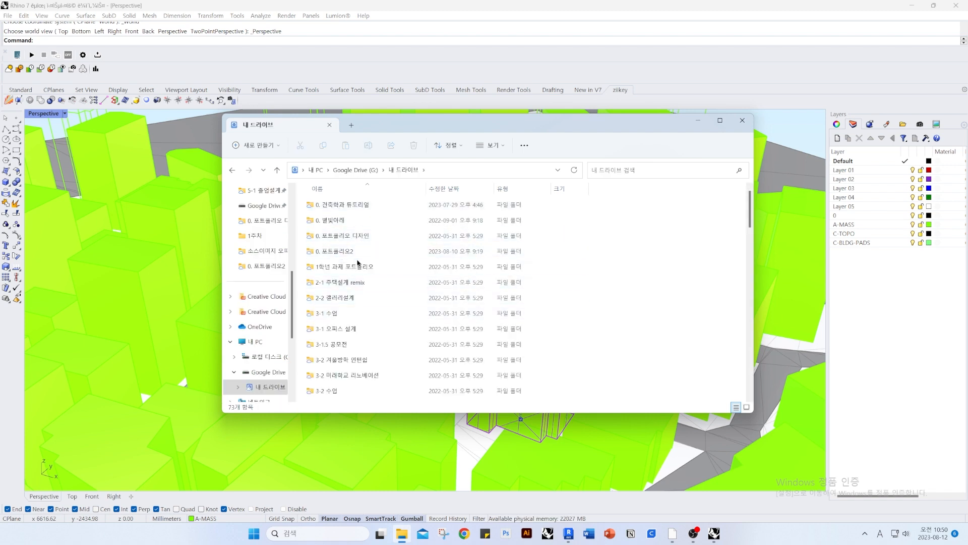
pyautogui.click(350, 209)
pyautogui.doubleClick(351, 206)
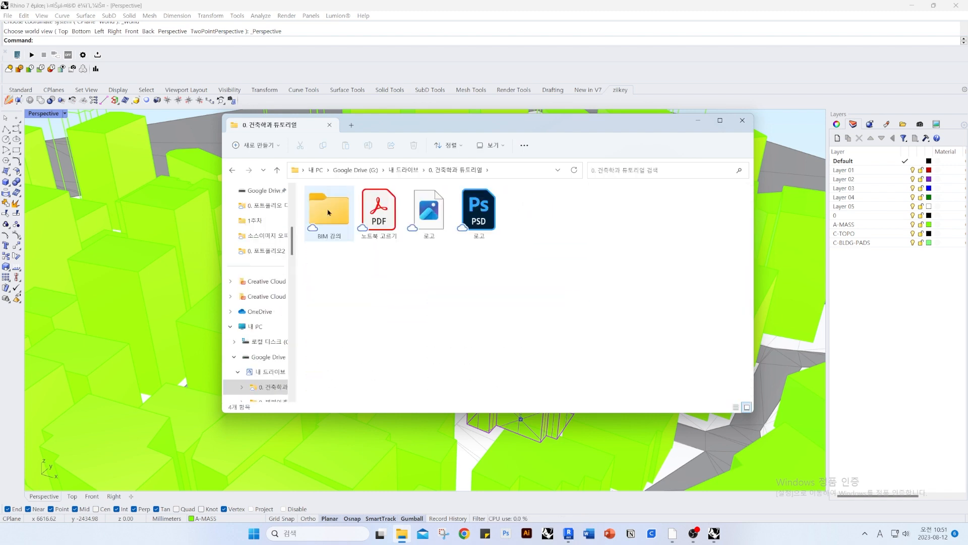
pyautogui.doubleClick(327, 218)
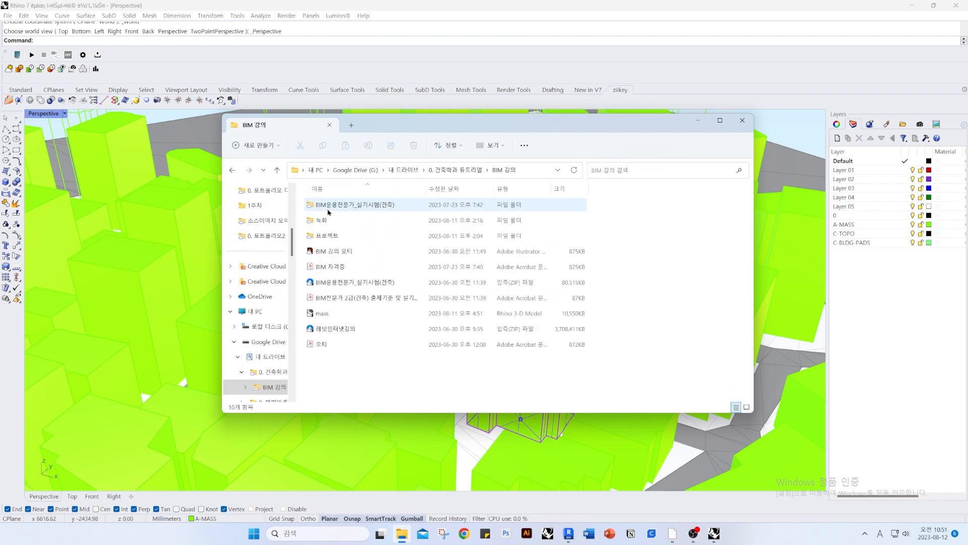
pyautogui.doubleClick(333, 236)
pyautogui.doubleClick(328, 209)
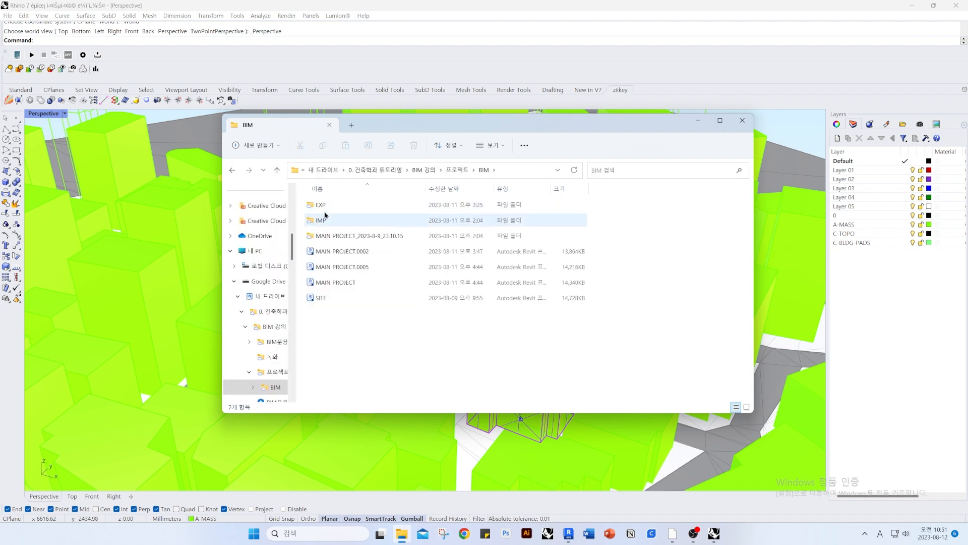
# Try importing the "to Rhino" drawing from the Google Drive EXP folder into the model, and undo the import
pyautogui.doubleClick(326, 207)
pyautogui.click(332, 206)
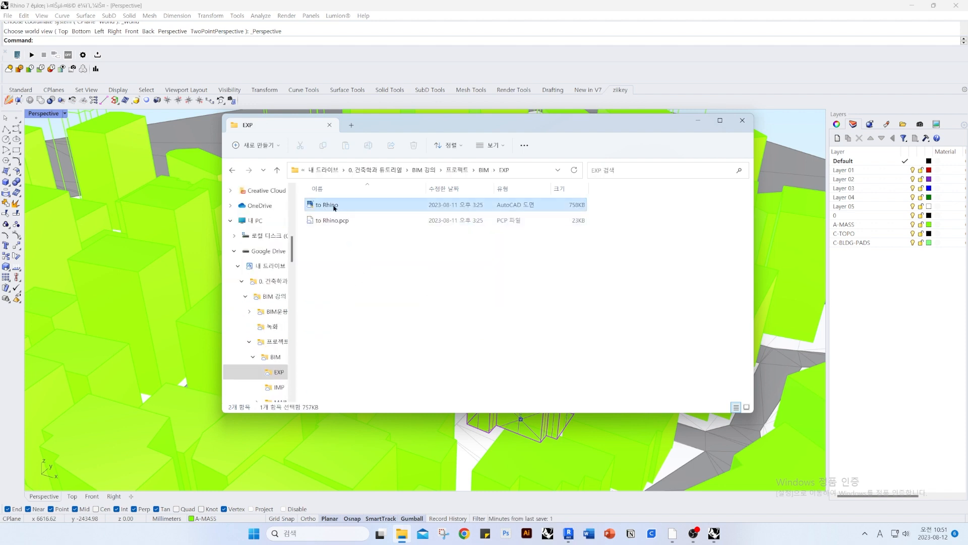
pyautogui.moveTo(156, 279); pyautogui.dragTo(313, 285)
pyautogui.click(461, 288)
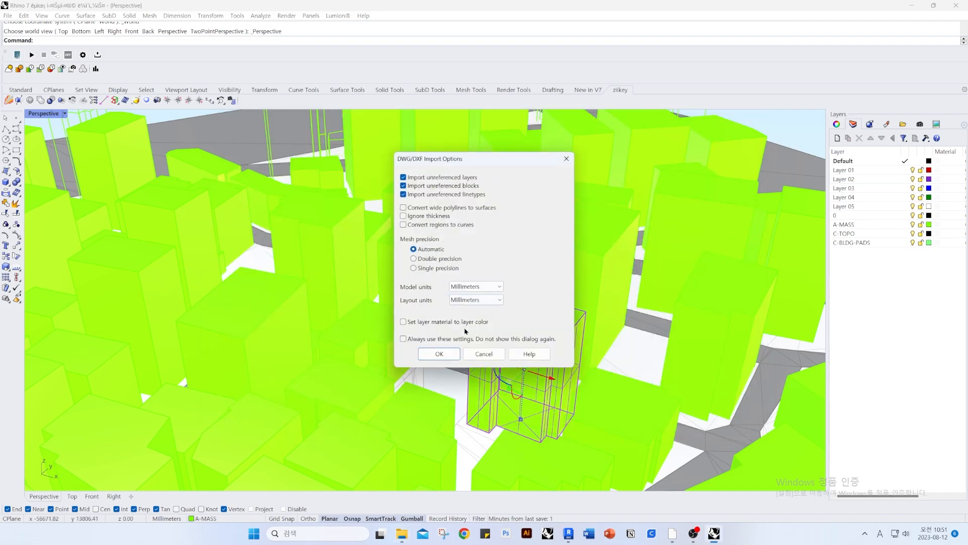
pyautogui.click(442, 355)
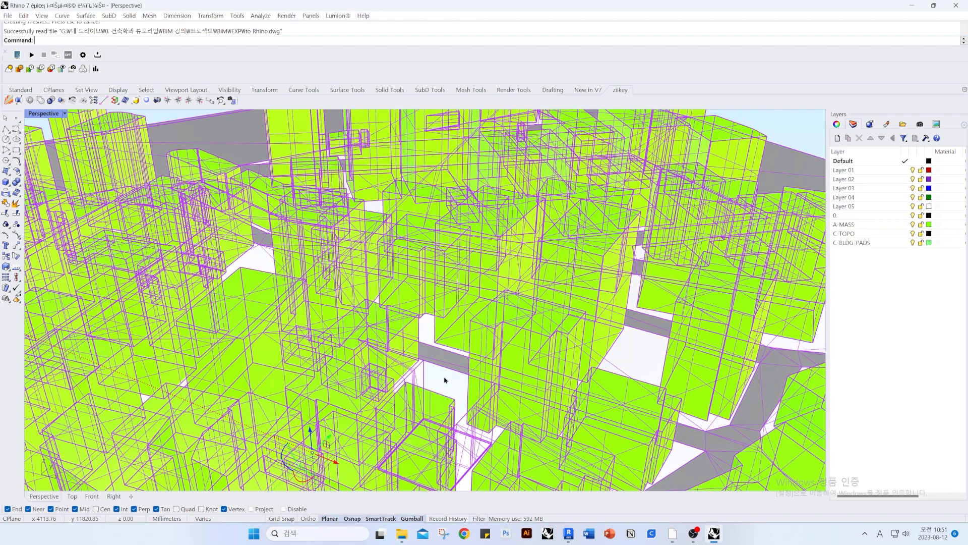
pyautogui.moveTo(445, 333); pyautogui.dragTo(393, 357, button='right')
pyautogui.scroll(-10, 413, 346)
pyautogui.scroll(8, 393, 359)
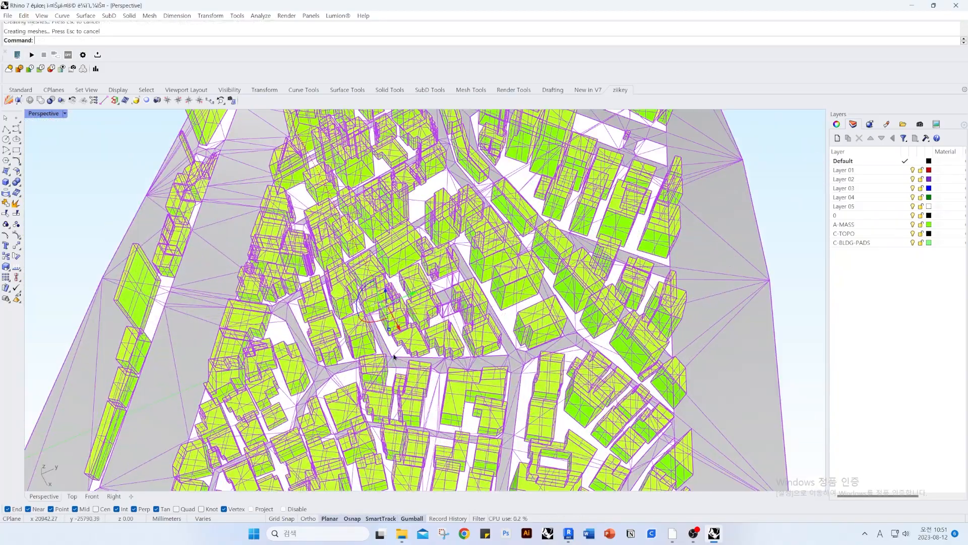
pyautogui.scroll(3, 436, 346)
pyautogui.hotkey('ctrl', 'z')
pyautogui.scroll(5, 428, 347)
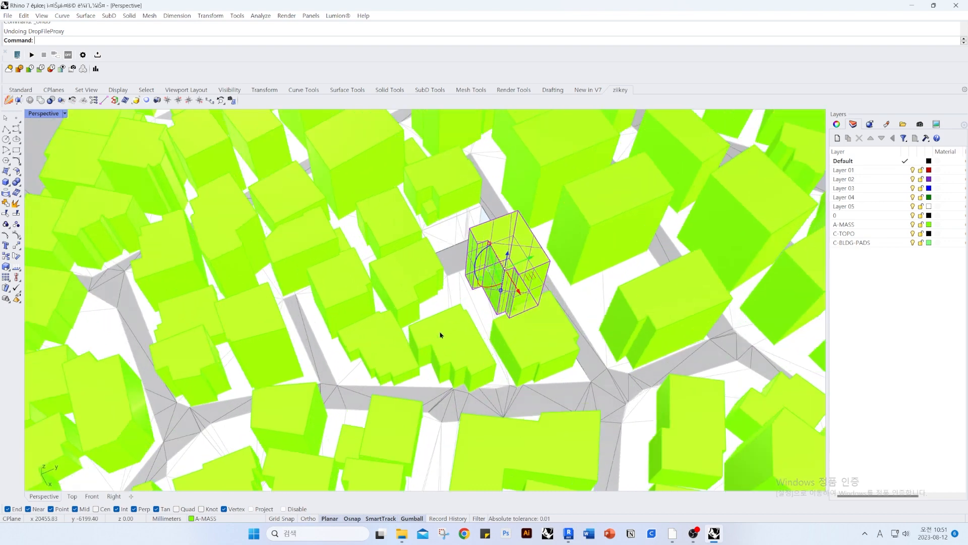
# Import the "01. mass" drawing from the BIM project's IMP folder on Google Drive with the default DWG import options
pyautogui.hotkey('alt', 'Tab')
pyautogui.click(477, 171)
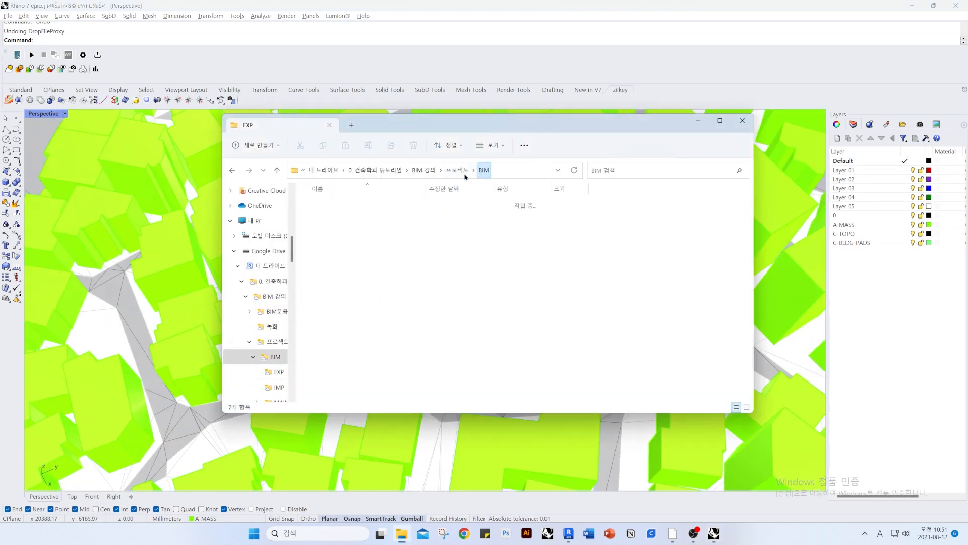
pyautogui.doubleClick(335, 222)
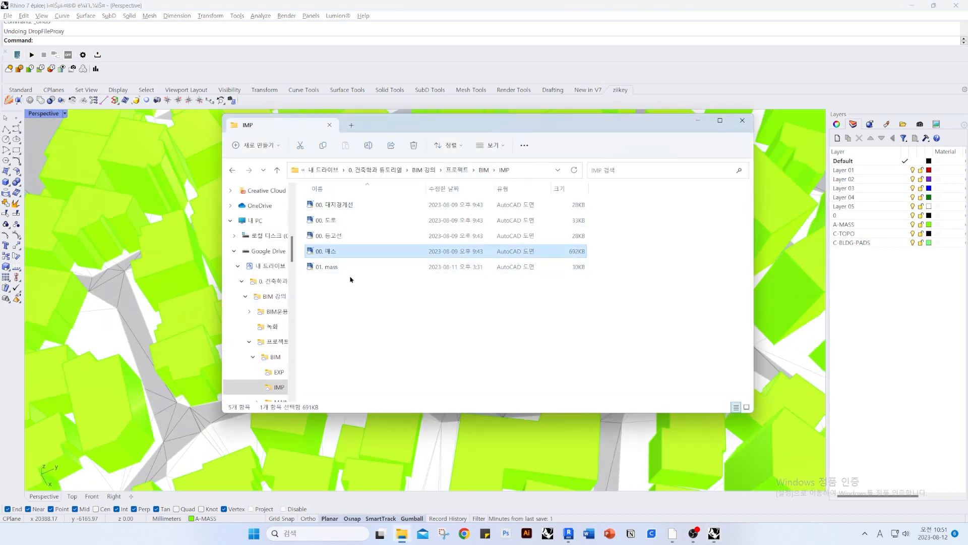
pyautogui.moveTo(150, 309); pyautogui.dragTo(201, 313)
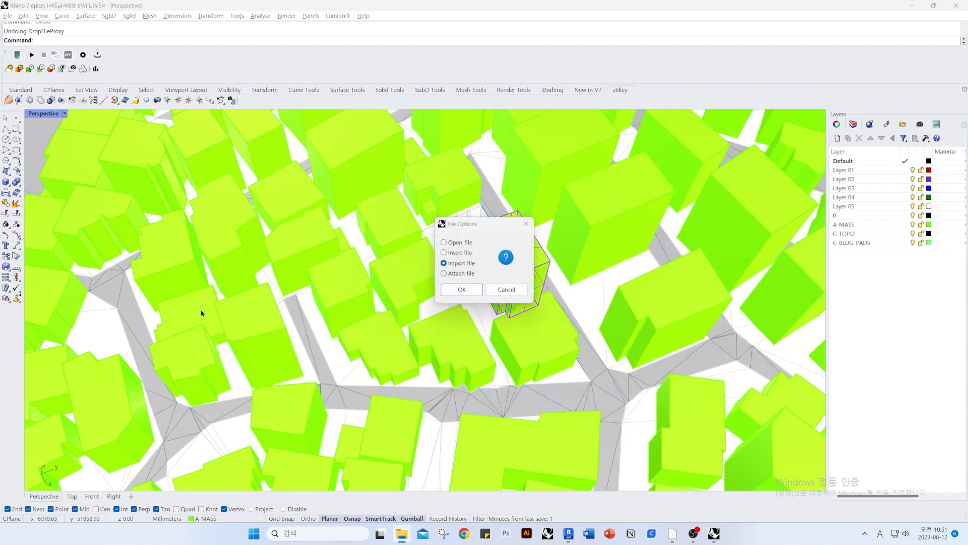
pyautogui.click(457, 288)
pyautogui.click(440, 354)
pyautogui.scroll(5, 365, 248)
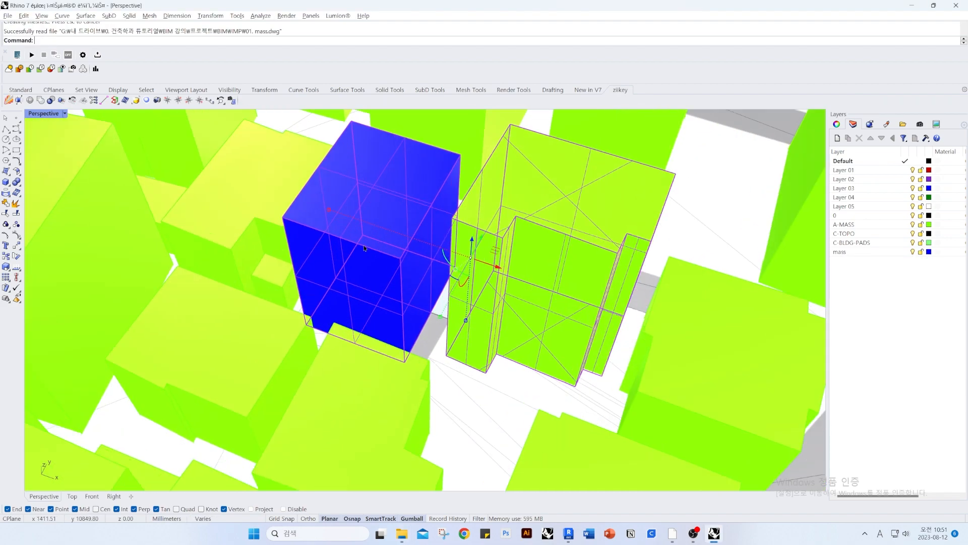
# Move the blue building mass vertically from its lower corner to the level of the vacant lot's corner
pyautogui.scroll(-3, 364, 248)
pyautogui.click(372, 274)
pyautogui.moveTo(372, 275); pyautogui.dragTo(457, 248, button='right')
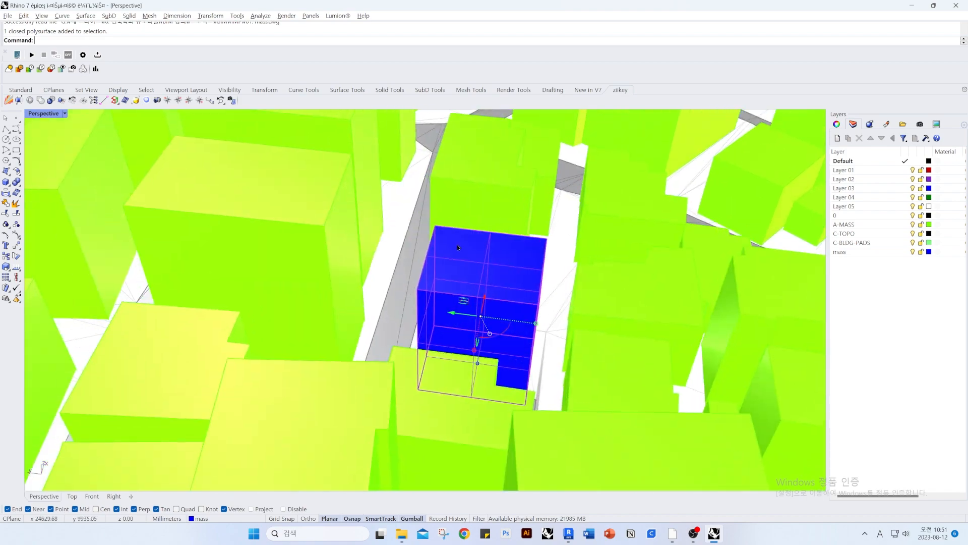
pyautogui.scroll(10, 418, 338)
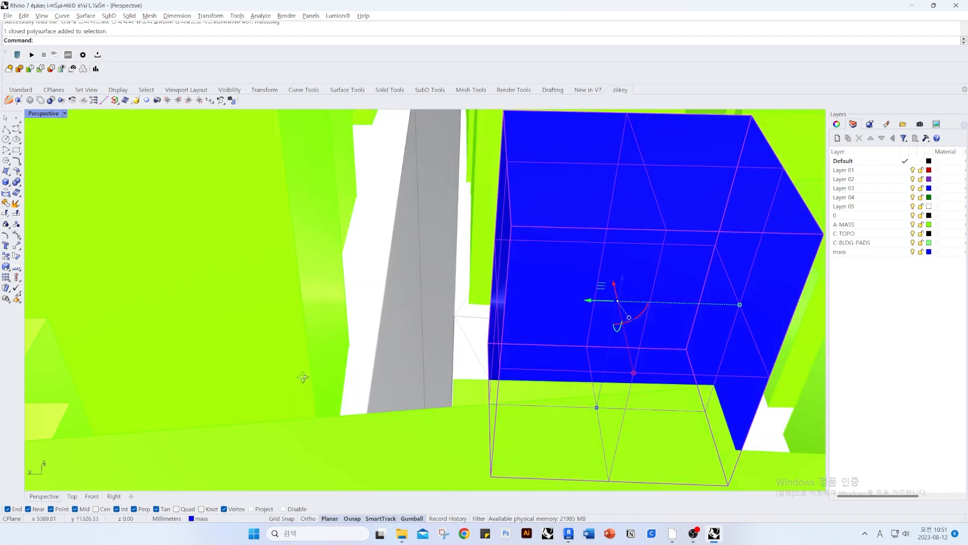
pyautogui.moveTo(303, 377); pyautogui.dragTo(372, 315, button='right')
pyautogui.write('M')
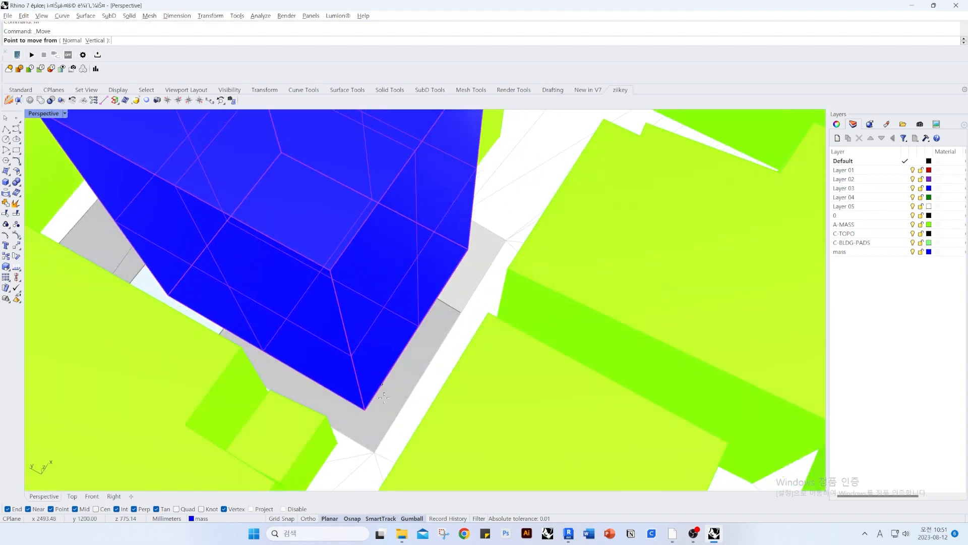
pyautogui.write('v')
pyautogui.press('Return')
pyautogui.click(365, 409)
pyautogui.click(375, 451)
pyautogui.press('Escape')
pyautogui.scroll(-7, 330, 388)
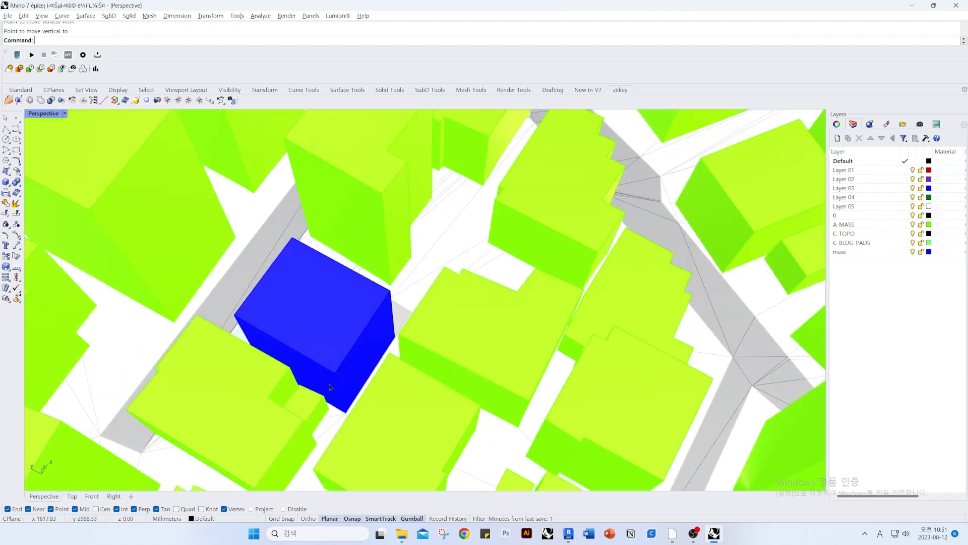
# Move the blue building mass vertically from its lower corner to the level of the adjacent lot corner vertex
pyautogui.moveTo(330, 387); pyautogui.dragTo(402, 445, button='right')
pyautogui.click(414, 404)
pyautogui.scroll(5, 402, 446)
pyautogui.write('M')
pyautogui.press('Return')
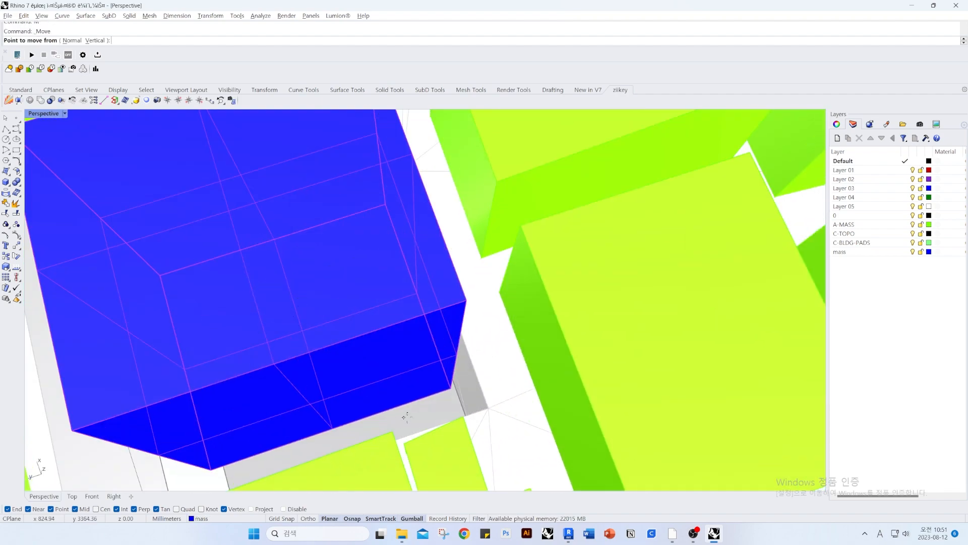
pyautogui.write('v')
pyautogui.press('Return')
pyautogui.click(452, 388)
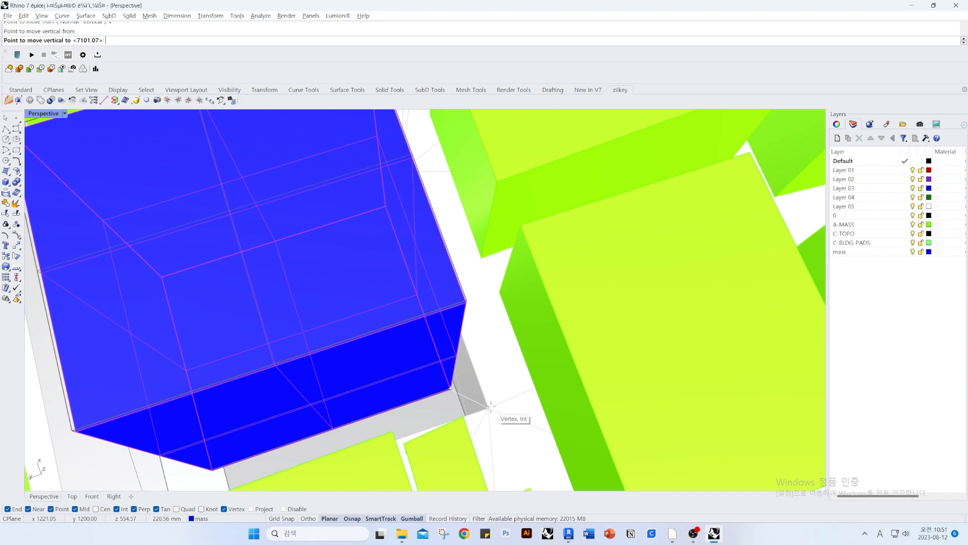
pyautogui.click(489, 406)
pyautogui.press('Escape')
# Export the blue building mass as the AutoCAD drawing "01. 매스스터디" to the desktop project's IMP folder, using the 2007 Solids scheme
pyautogui.moveTo(476, 406); pyautogui.dragTo(331, 391, button='right')
pyautogui.scroll(-8, 331, 391)
pyautogui.click(339, 341)
pyautogui.moveTo(339, 341); pyautogui.dragTo(431, 303, button='right')
pyautogui.click(8, 16)
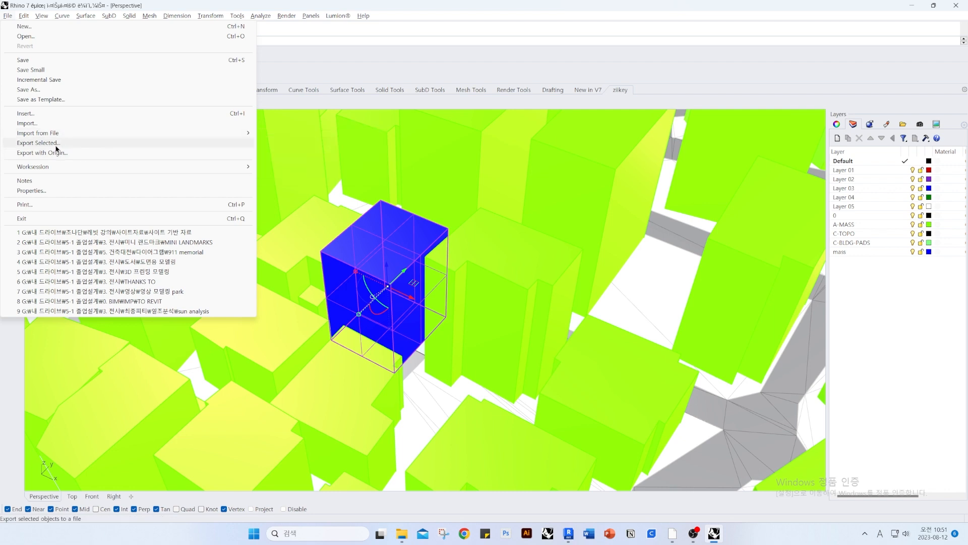
pyautogui.click(40, 142)
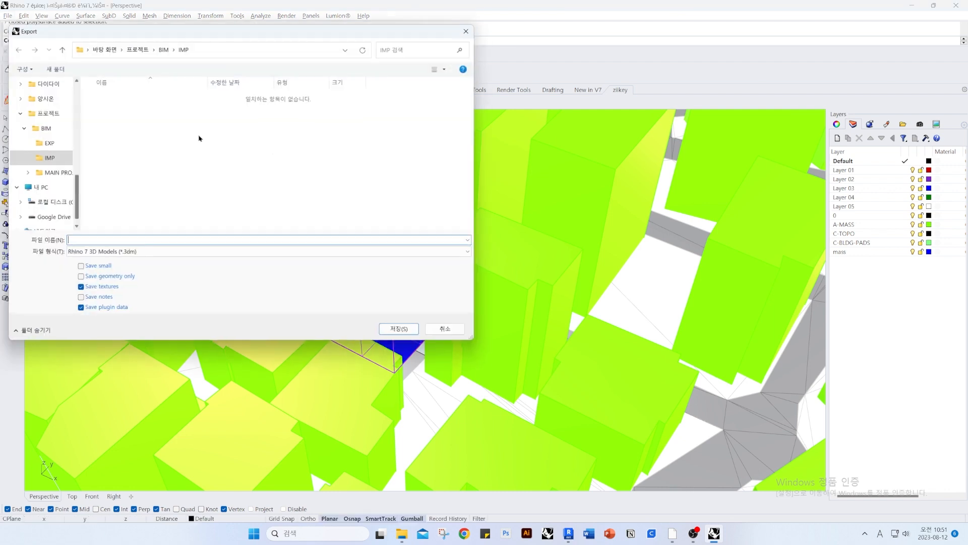
pyautogui.click(165, 51)
pyautogui.doubleClick(114, 111)
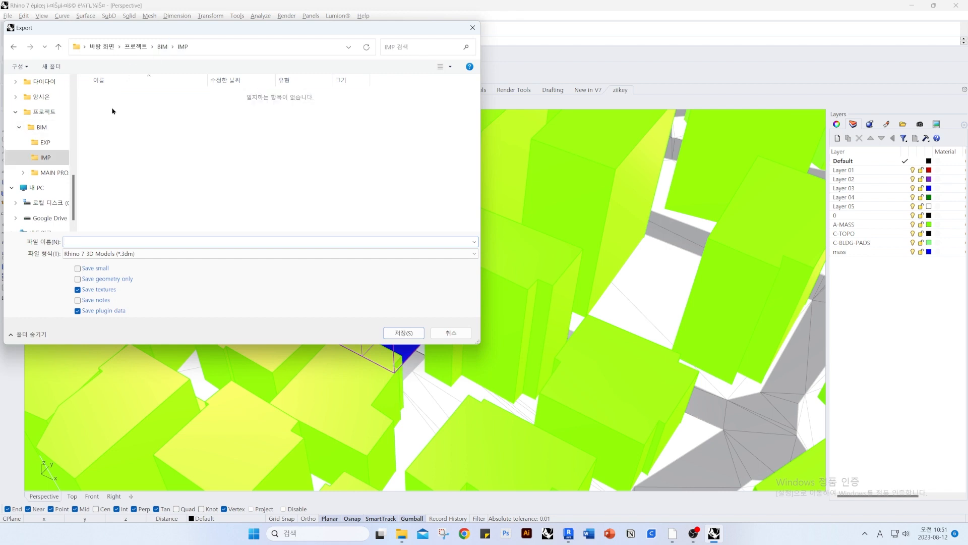
pyautogui.click(141, 257)
pyautogui.click(115, 363)
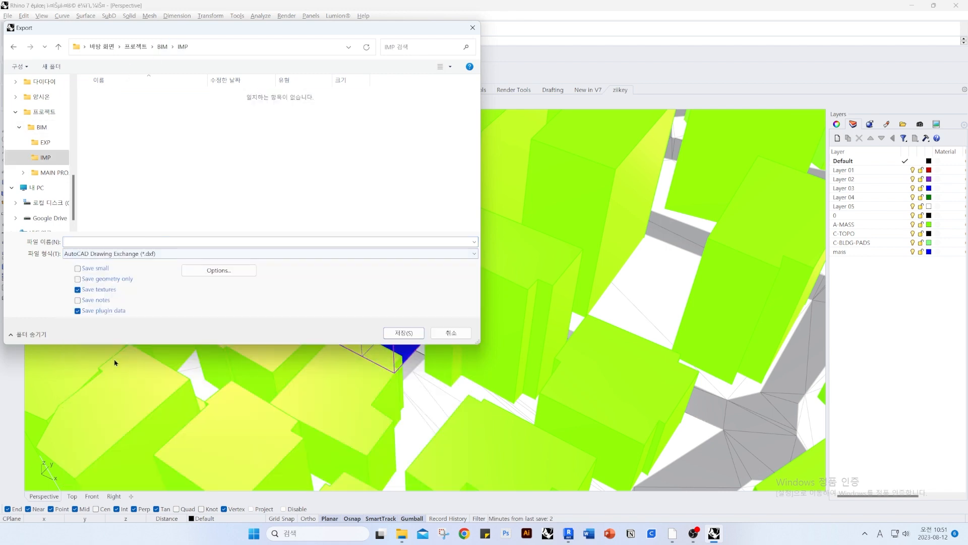
pyautogui.click(126, 254)
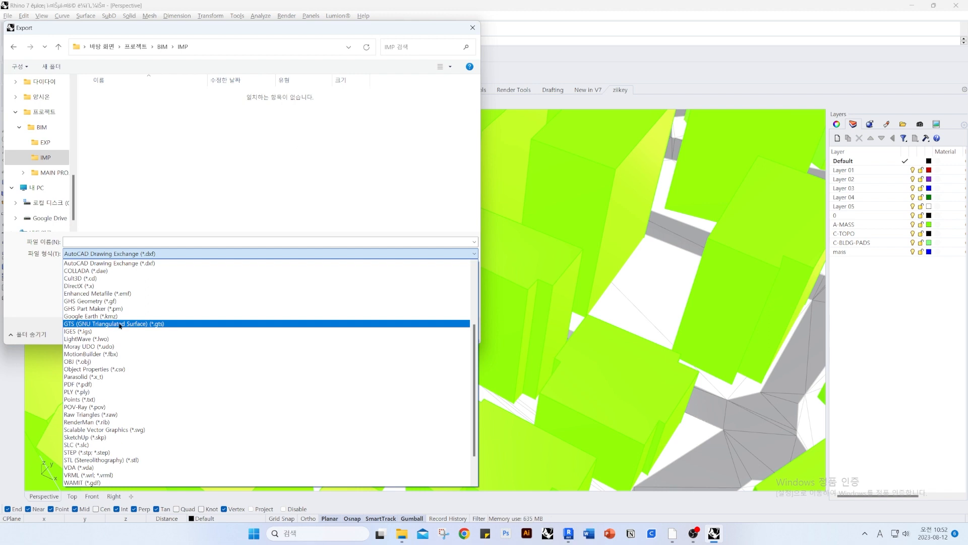
pyautogui.scroll(5, 141, 414)
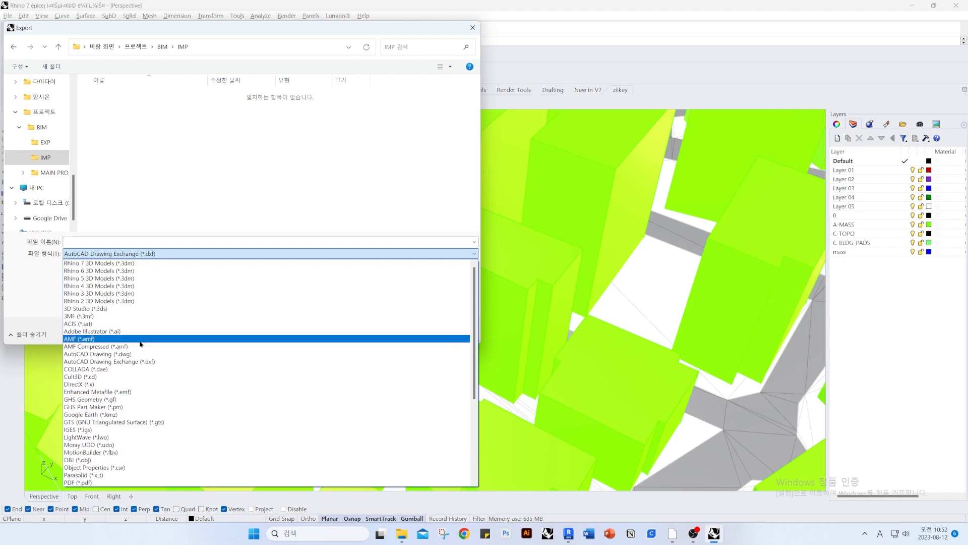
pyautogui.click(151, 354)
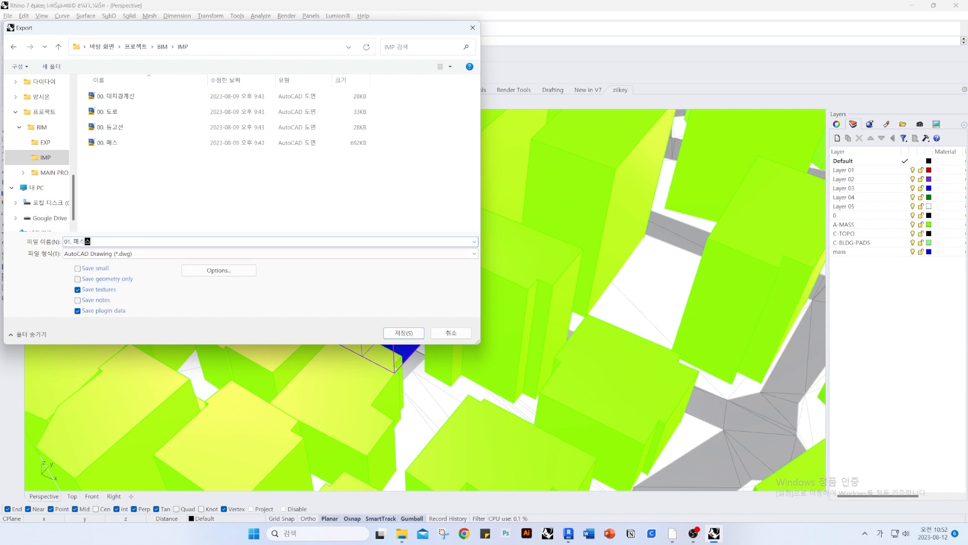
pyautogui.press('Return')
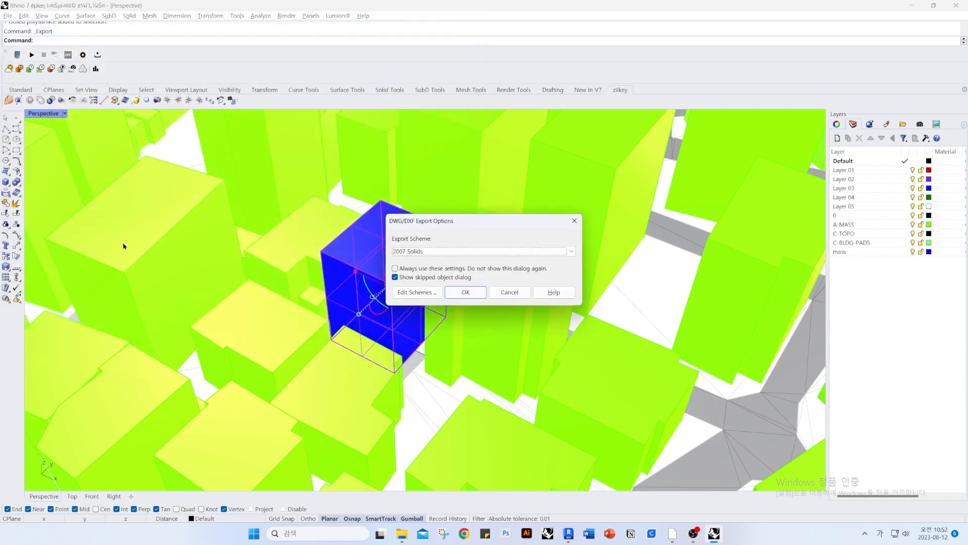
pyautogui.click(464, 293)
pyautogui.press('Escape')
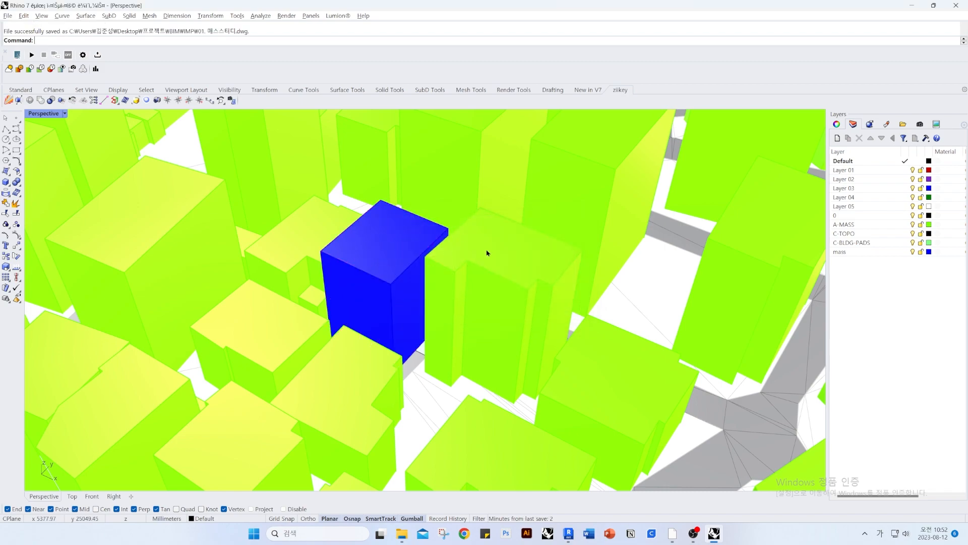
pyautogui.moveTo(346, 259); pyautogui.dragTo(483, 226, button='right')
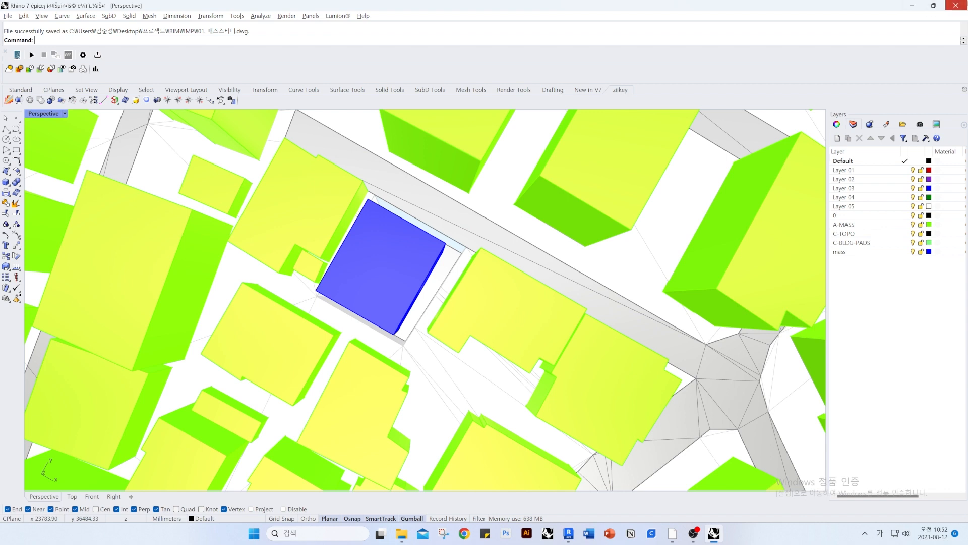
pyautogui.click(956, 5)
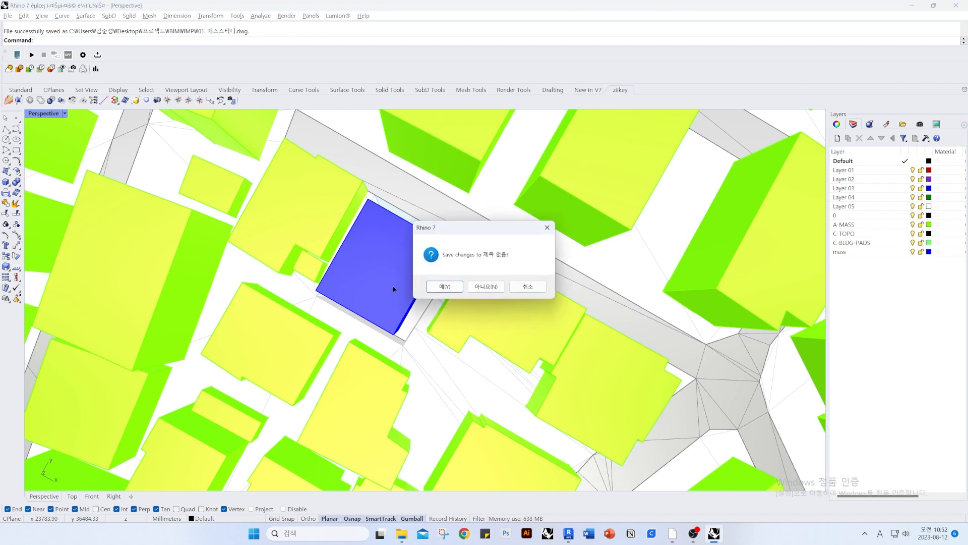
pyautogui.click(444, 286)
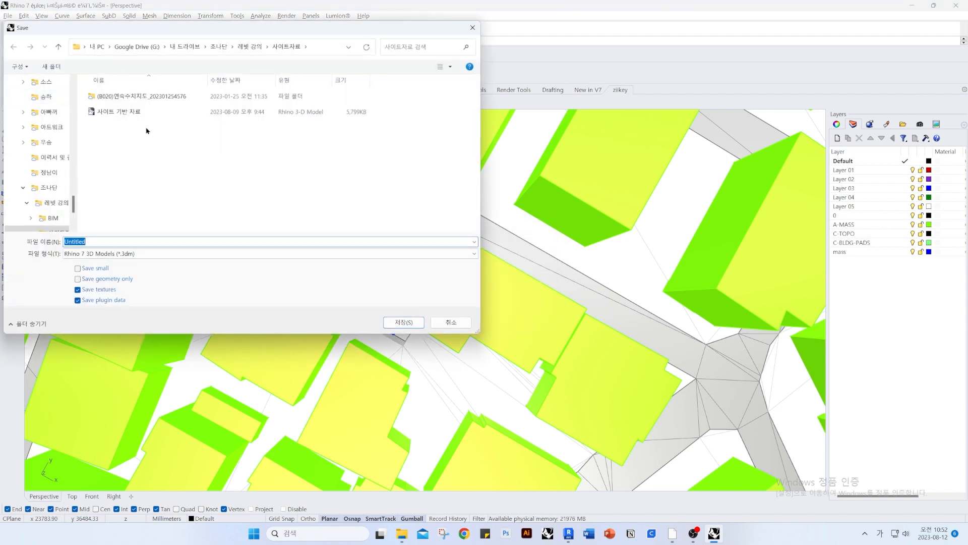
pyautogui.click(469, 31)
# Save the Rhino model as "to Revit" in the 레빗 강의 > BIM folder on Google Drive
pyautogui.scroll(-8, 405, 276)
pyautogui.moveTo(406, 298); pyautogui.dragTo(430, 308, button='right')
pyautogui.scroll(5, 386, 267)
pyautogui.scroll(-5, 372, 297)
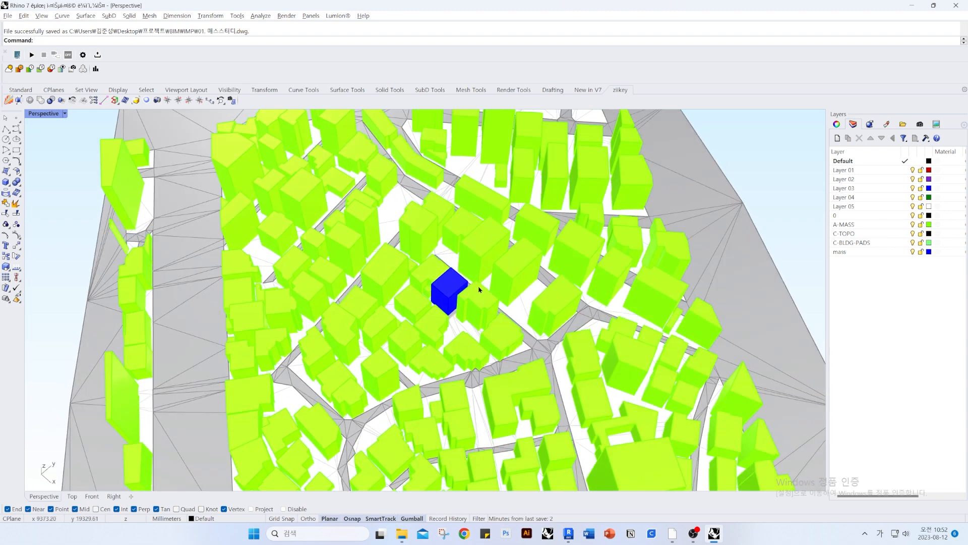
pyautogui.scroll(4, 433, 286)
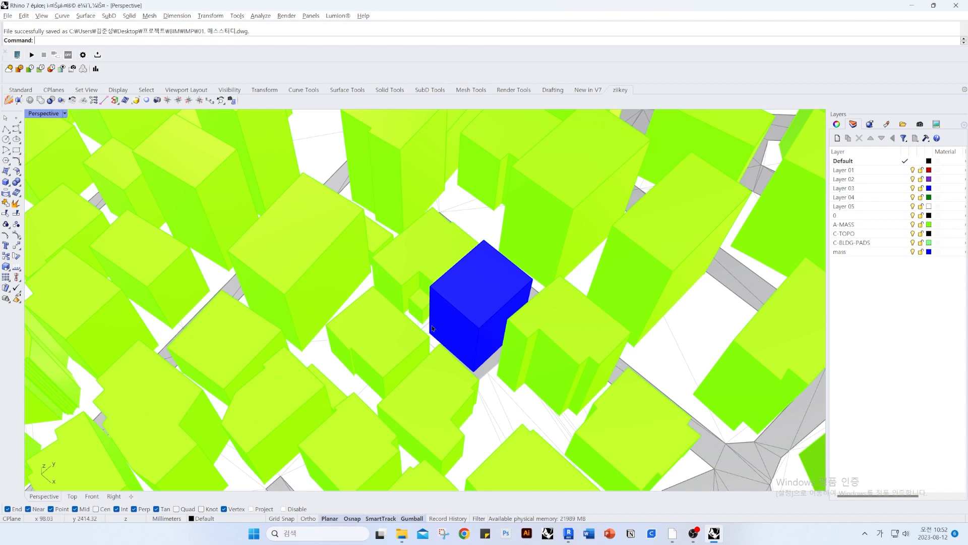
pyautogui.hotkey('ctrl', 's')
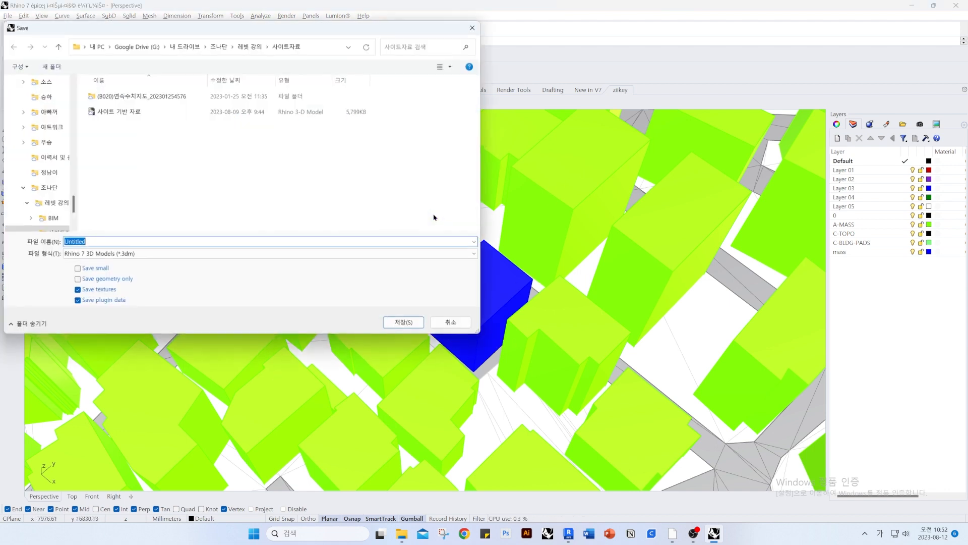
pyautogui.click(250, 49)
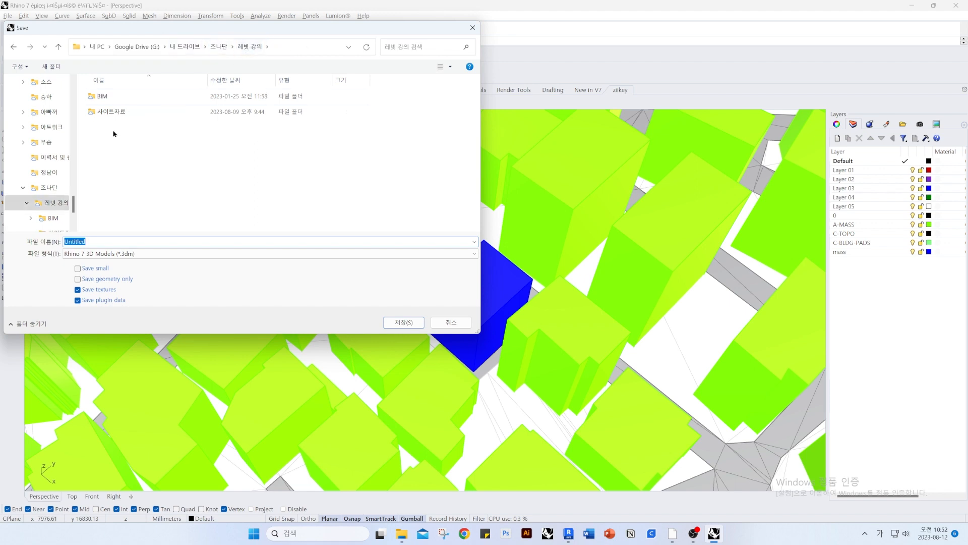
pyautogui.doubleClick(121, 96)
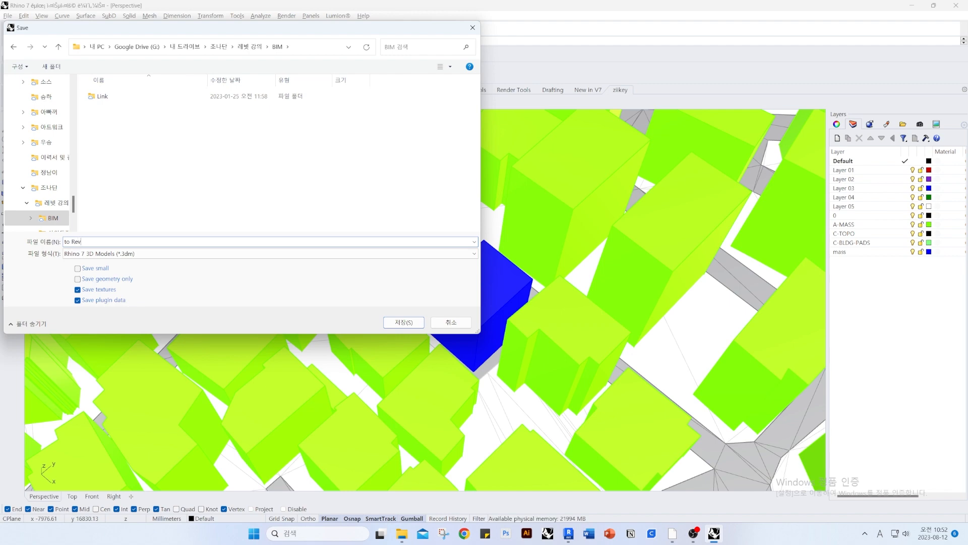
pyautogui.write('it')
pyautogui.press('Return')
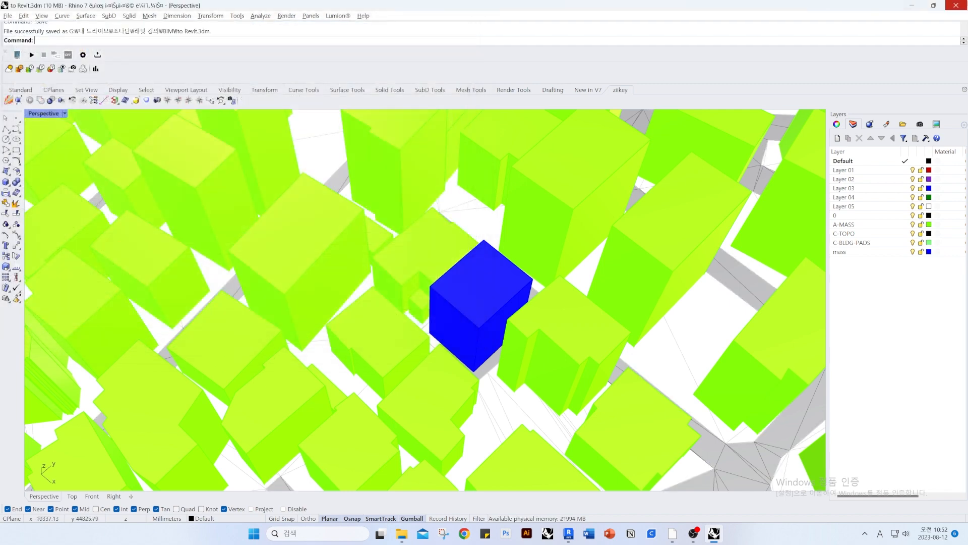
# Switch to the MAIN PROJECT 3D view in Revit, closing the File Explorer window over it and leaving nothing selected
pyautogui.click(916, 7)
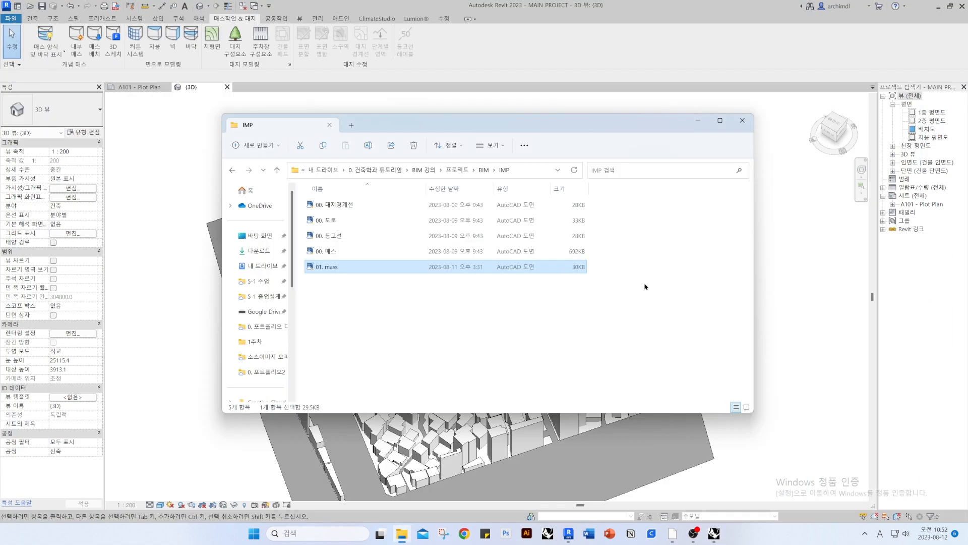
pyautogui.click(741, 123)
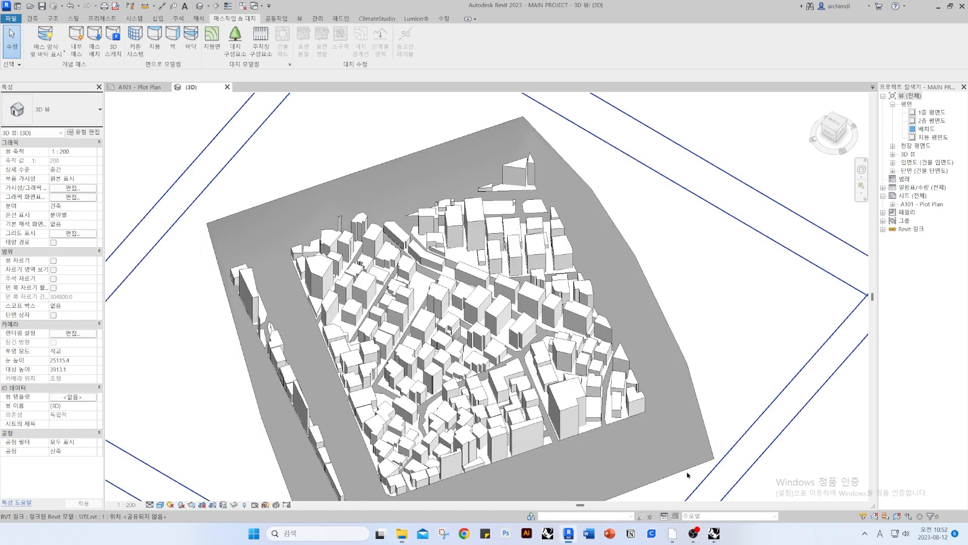
pyautogui.click(425, 411)
pyautogui.press('Escape')
# Browse in File Explorer to the BIM project's IMP folder on Google Drive and locate the "01. mass" drawing
pyautogui.click(406, 534)
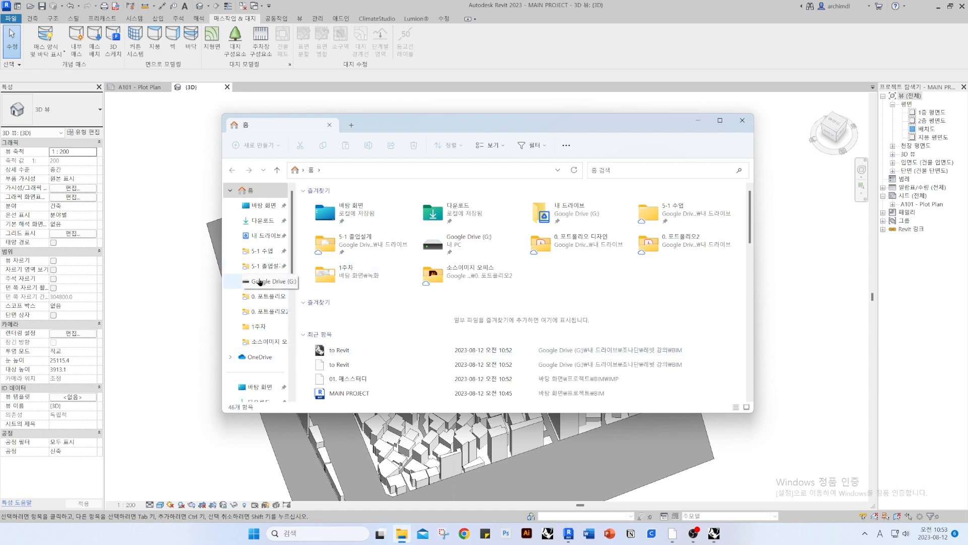
pyautogui.click(260, 281)
pyautogui.doubleClick(314, 206)
pyautogui.click(348, 209)
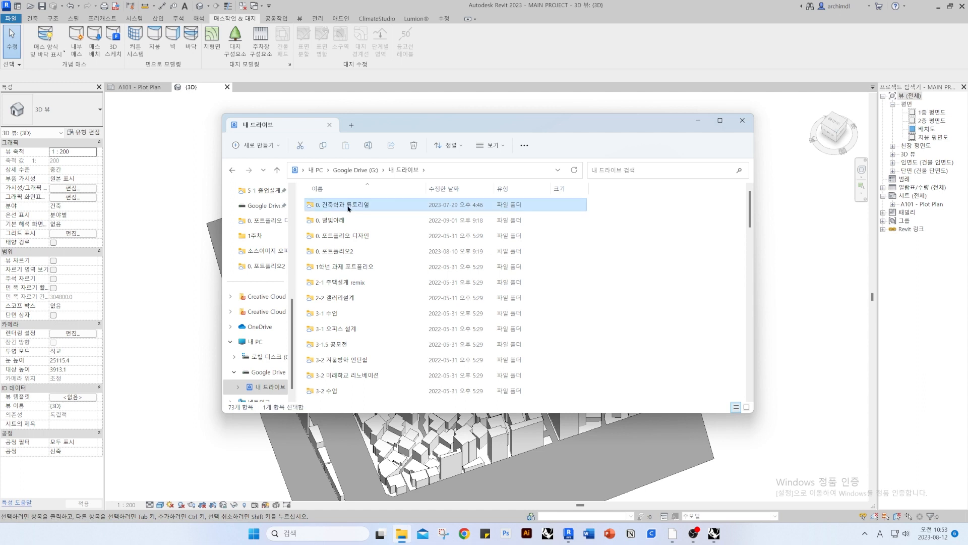
pyautogui.doubleClick(348, 208)
pyautogui.doubleClick(327, 208)
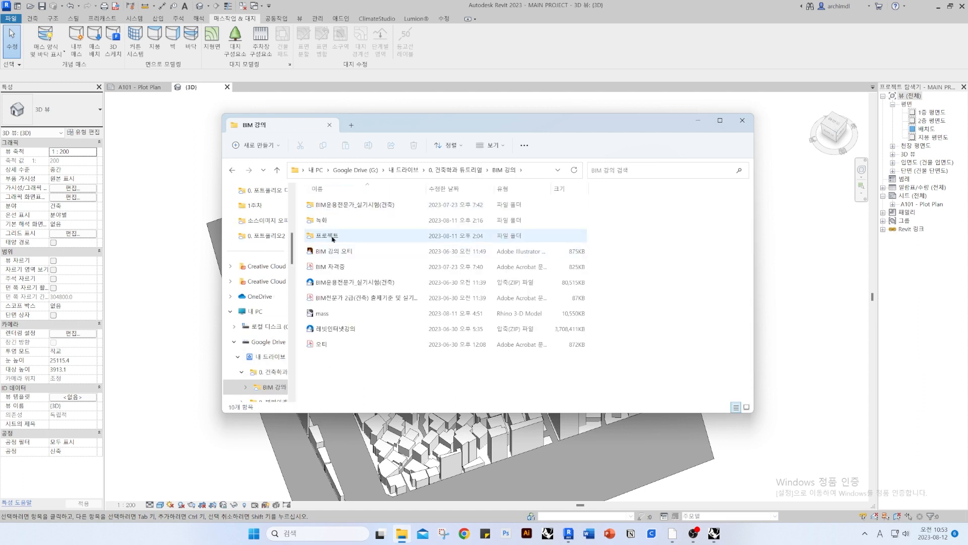
pyautogui.doubleClick(333, 239)
pyautogui.doubleClick(335, 205)
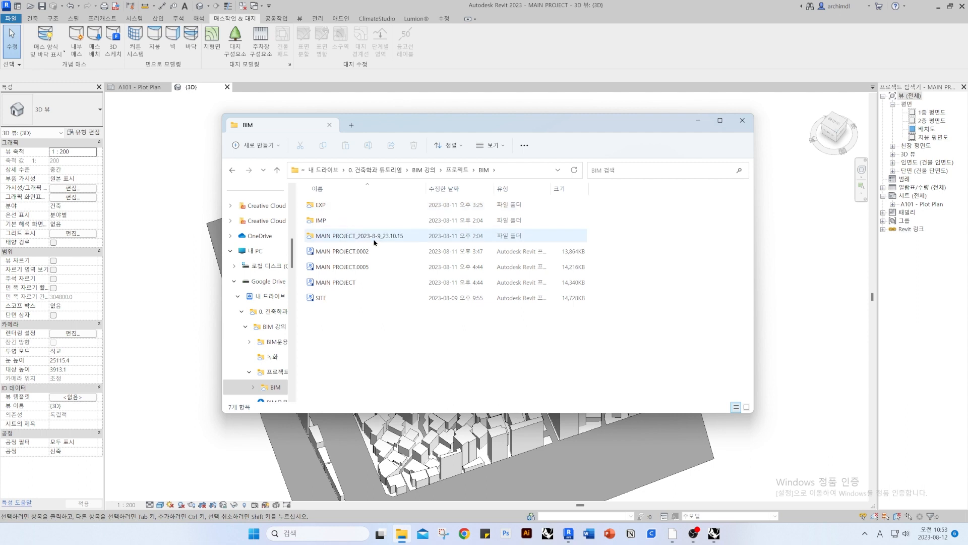
pyautogui.click(341, 206)
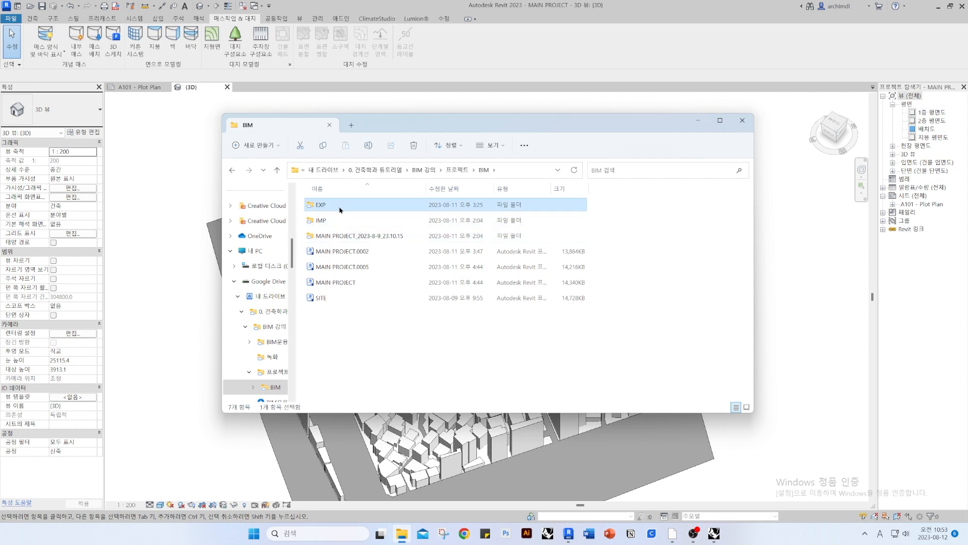
pyautogui.doubleClick(323, 221)
pyautogui.moveTo(424, 130); pyautogui.dragTo(536, 156)
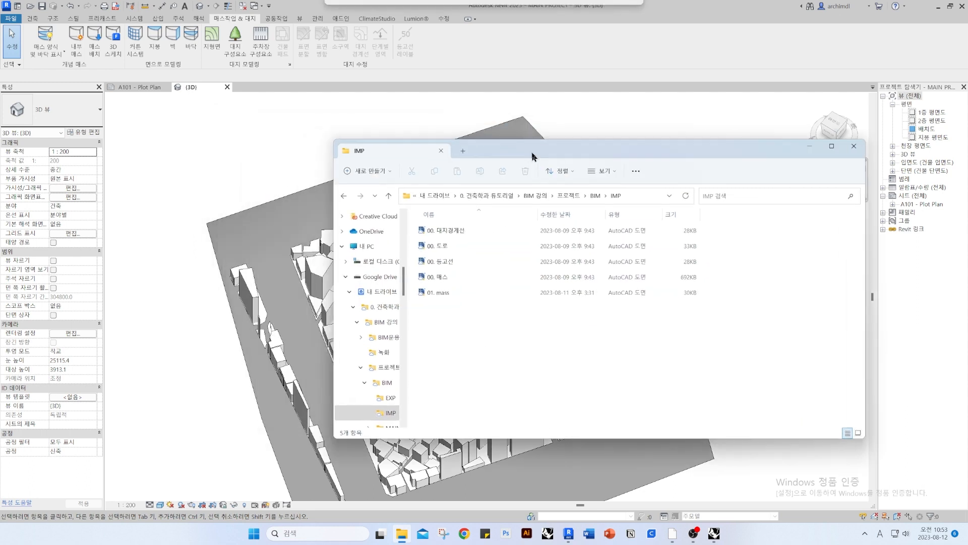
pyautogui.click(466, 293)
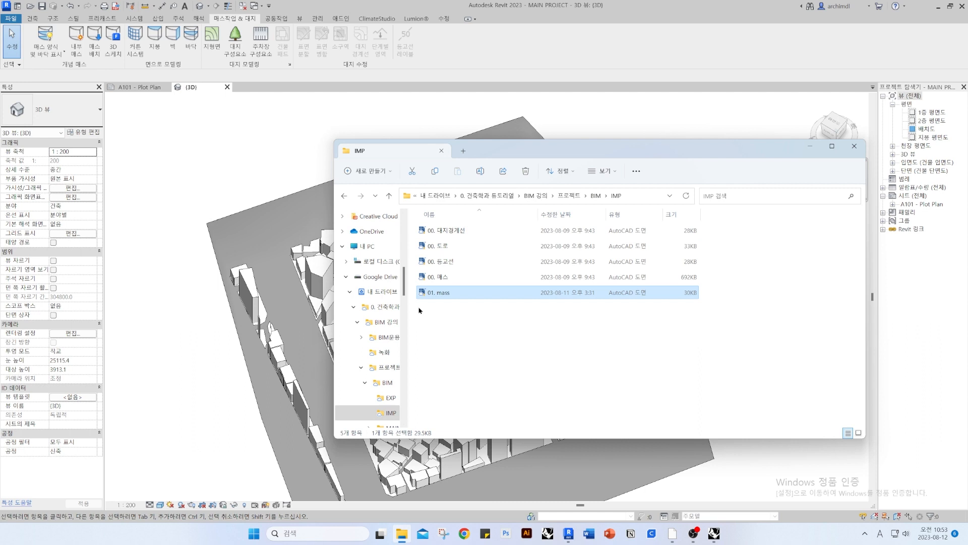
# Open the desktop folder 프로젝트 > BIM > IMP and locate the exported "01. 매스스터디" drawing
pyautogui.scroll(10, 373, 323)
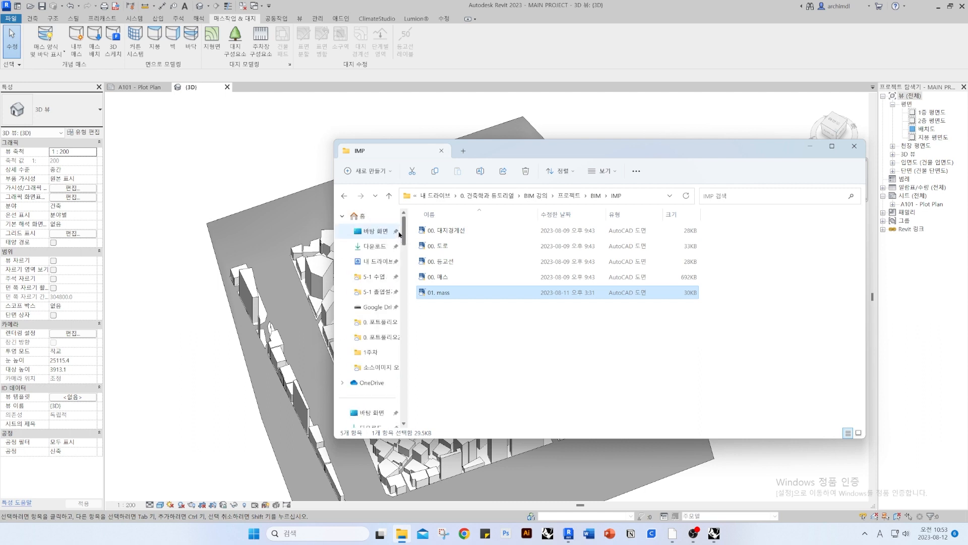
pyautogui.click(375, 231)
pyautogui.doubleClick(446, 306)
pyautogui.doubleClick(446, 231)
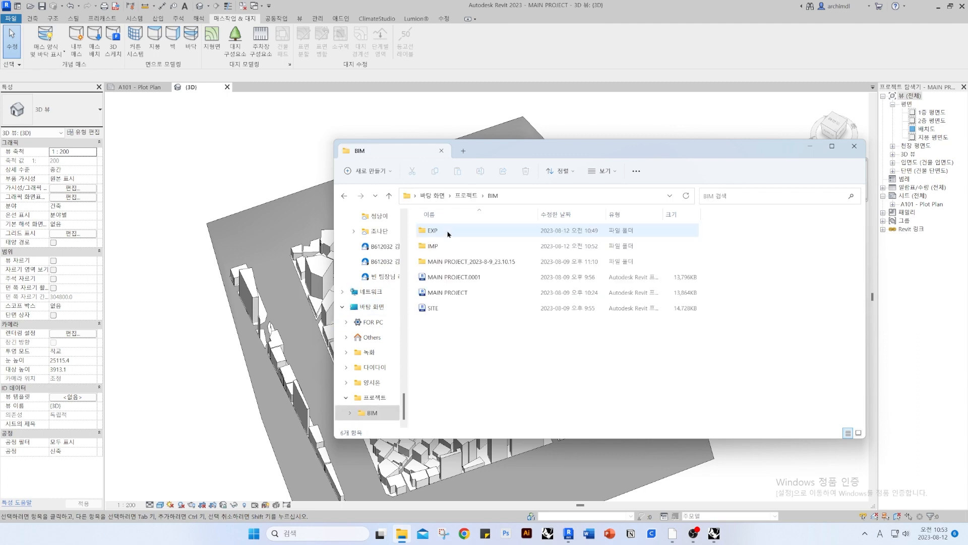
pyautogui.doubleClick(448, 246)
pyautogui.click(444, 292)
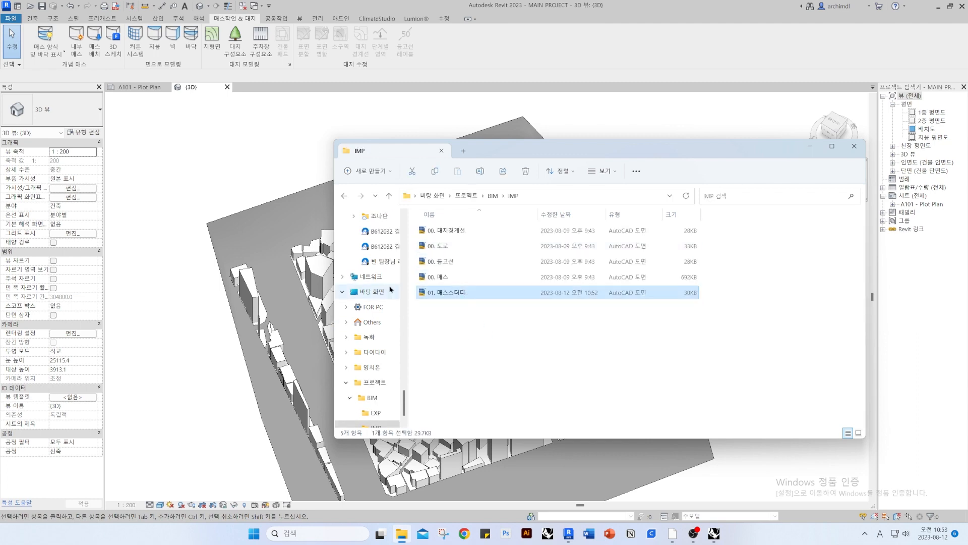
# Return to Revit and start an in-place mass with the default name 매스 1
pyautogui.click(180, 281)
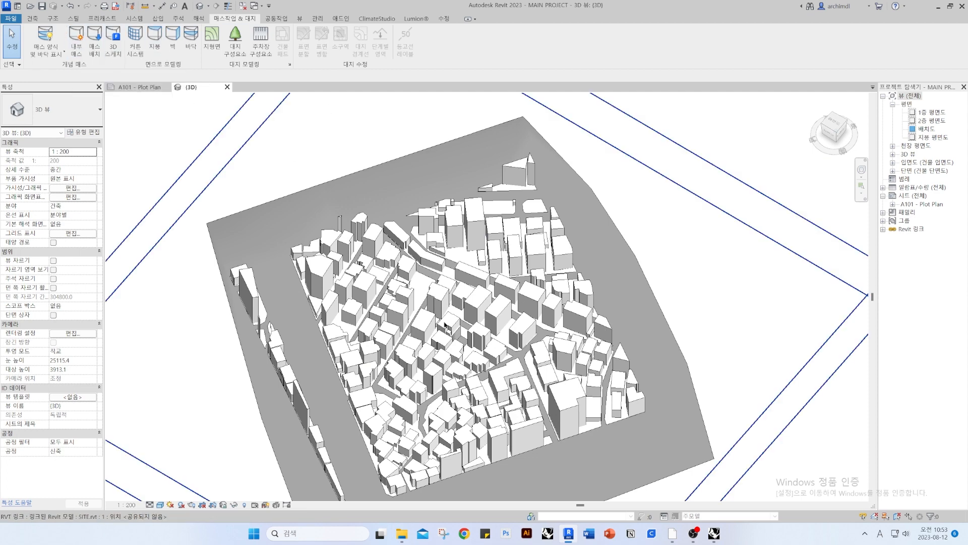
pyautogui.click(76, 37)
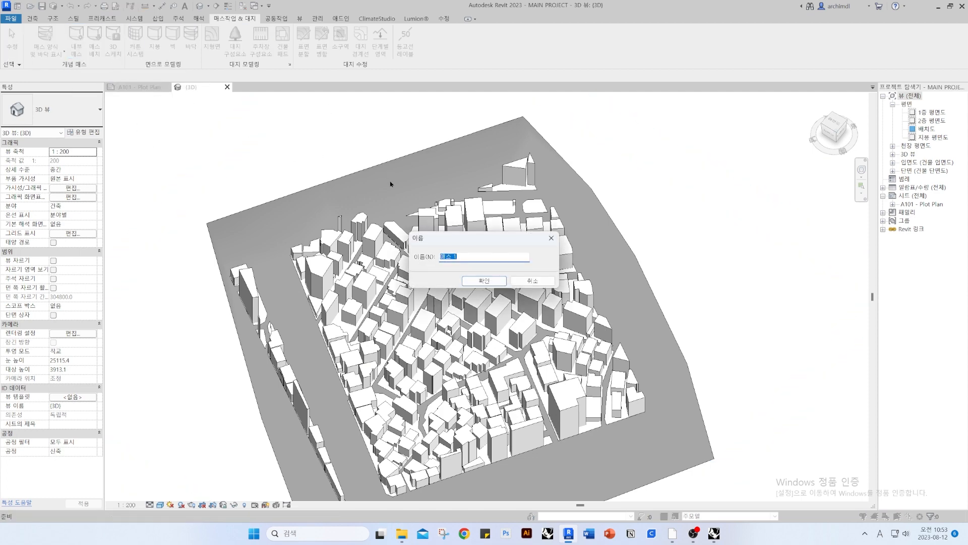
pyautogui.click(472, 279)
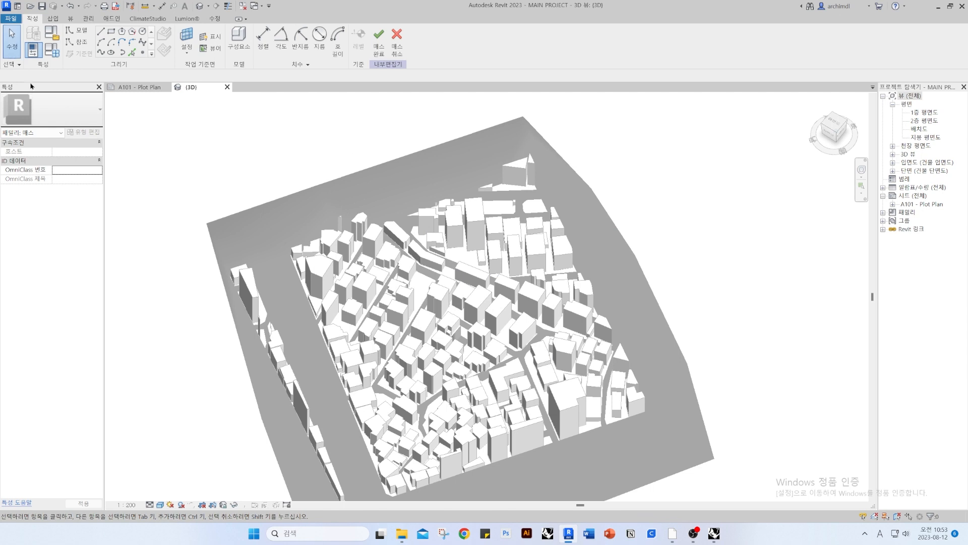
# Start a CAD link in the in-place mass and choose the "01. 매스스터디" drawing from the project's IMP folder
pyautogui.click(53, 19)
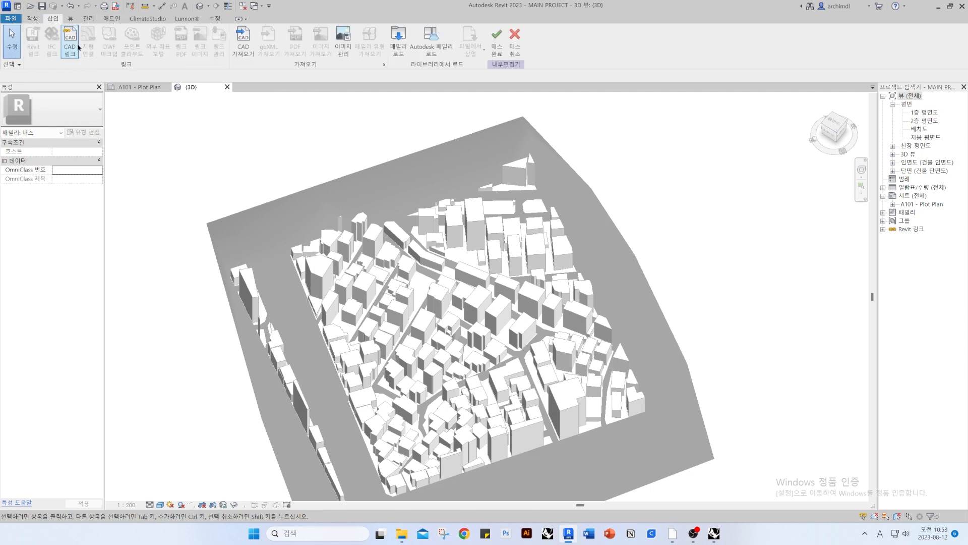
pyautogui.click(65, 46)
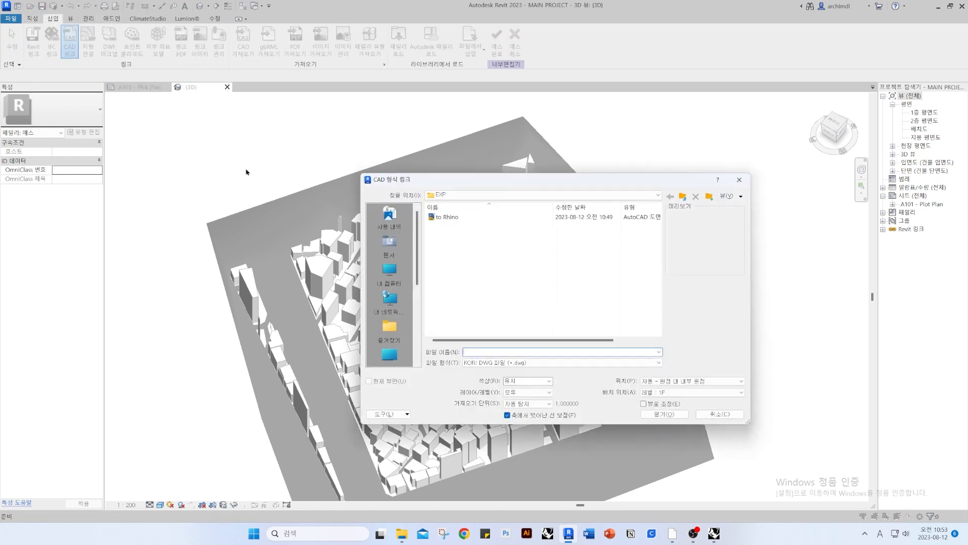
pyautogui.click(439, 216)
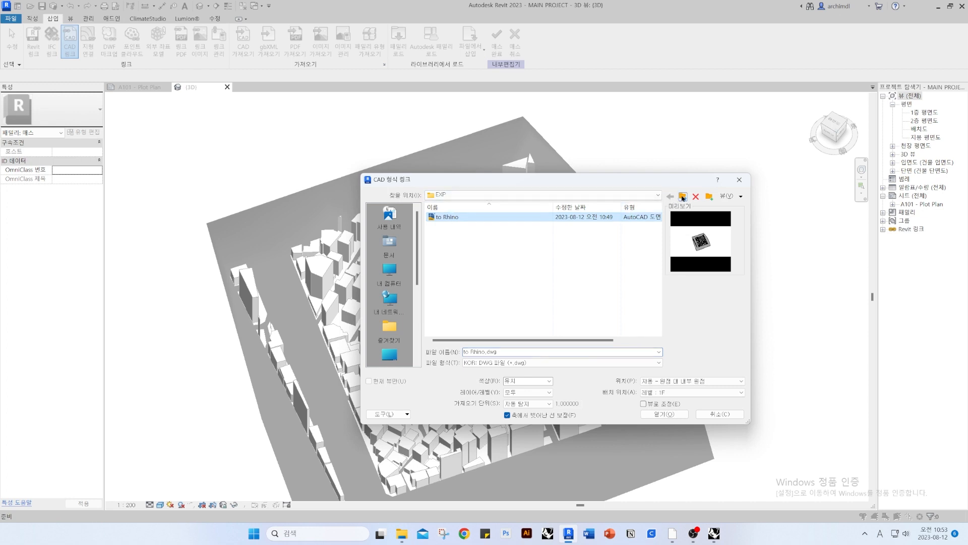
pyautogui.click(683, 196)
pyautogui.doubleClick(446, 225)
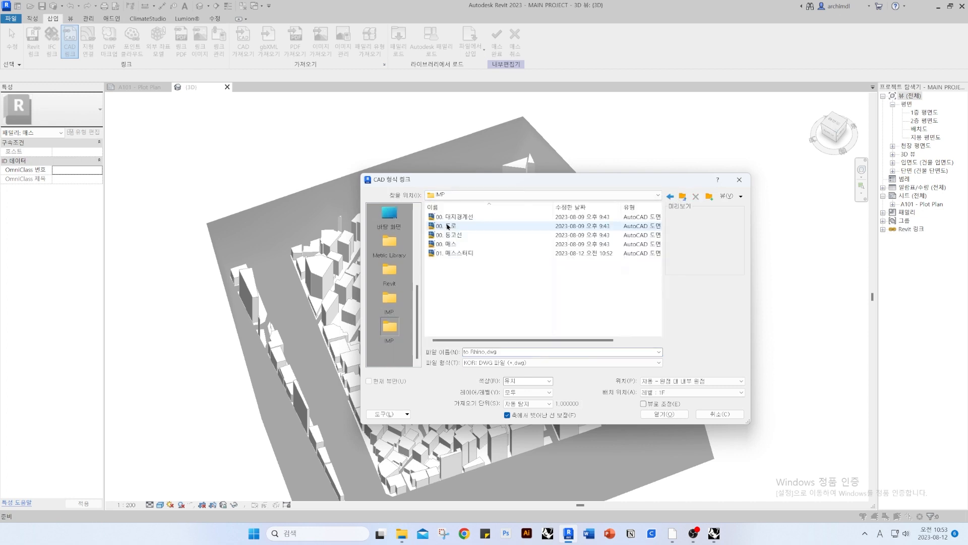
pyautogui.click(456, 252)
# Link the "01. 매스스터디" drawing with off-axis line correction turned off and a specific import unit instead of auto-detect
pyautogui.click(508, 415)
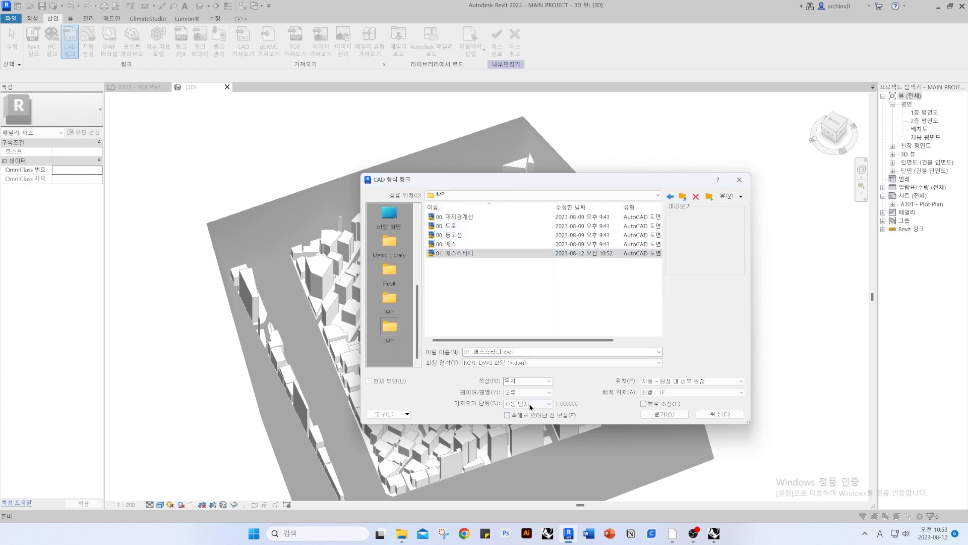
pyautogui.click(531, 406)
pyautogui.click(527, 447)
pyautogui.click(664, 414)
# Finish the in-place mass and inspect the linked blue building volume among its neighbours in 3D
pyautogui.scroll(5, 464, 325)
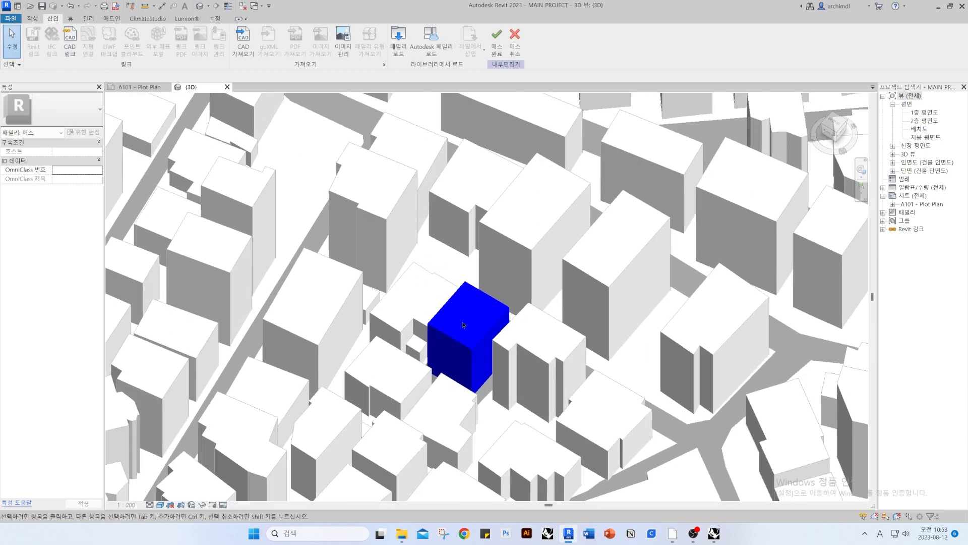
pyautogui.click(496, 39)
pyautogui.scroll(-5, 432, 290)
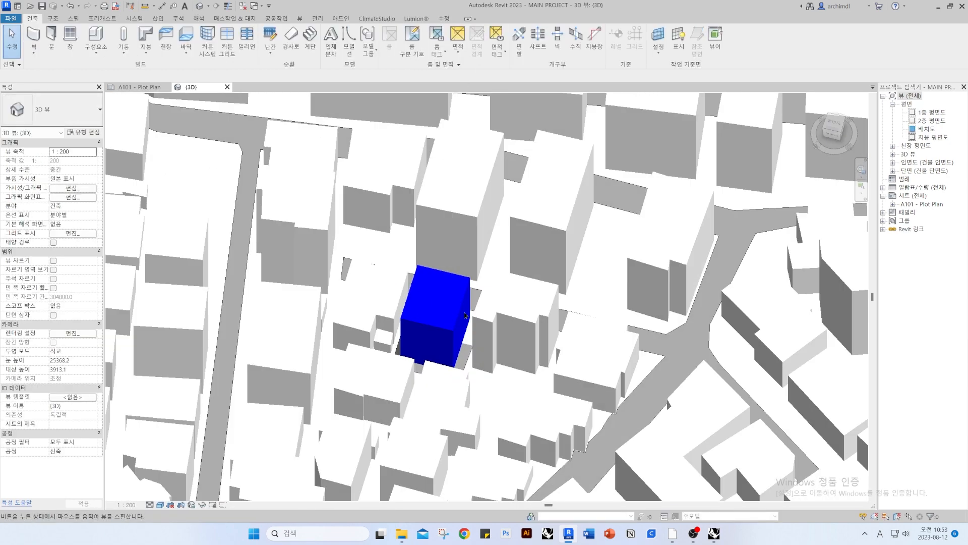
pyautogui.scroll(5, 328, 364)
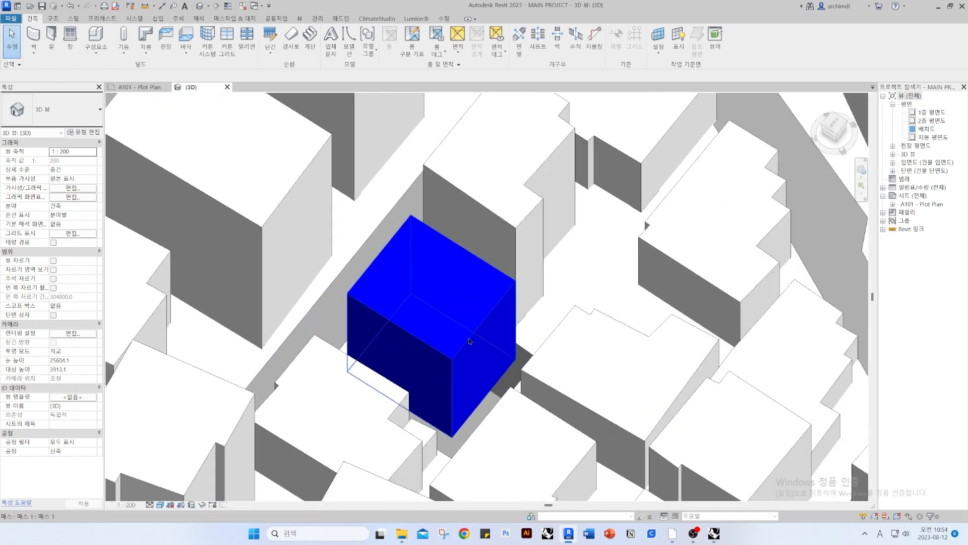
# Open the building section 단면도 0 and examine the mass against the existing levels
pyautogui.click(934, 113)
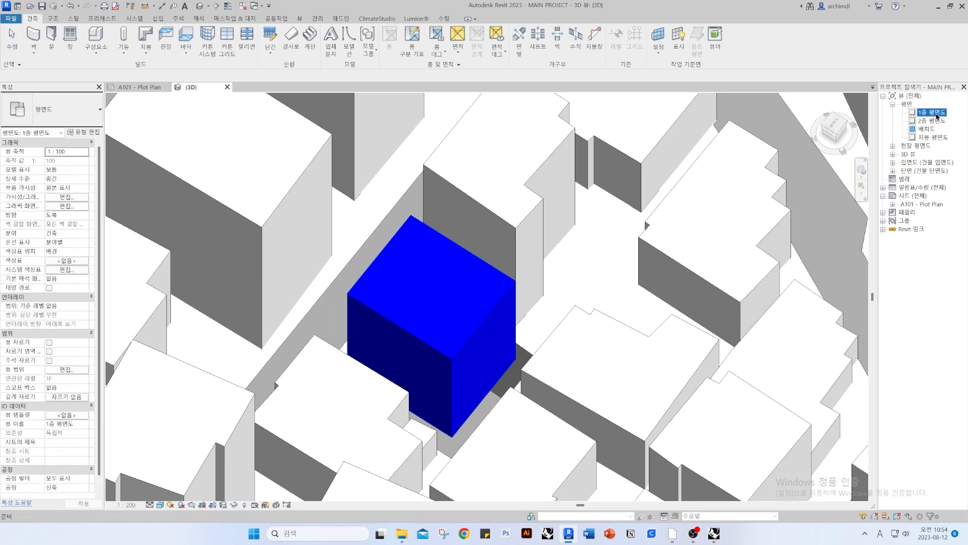
pyautogui.click(934, 121)
pyautogui.click(934, 137)
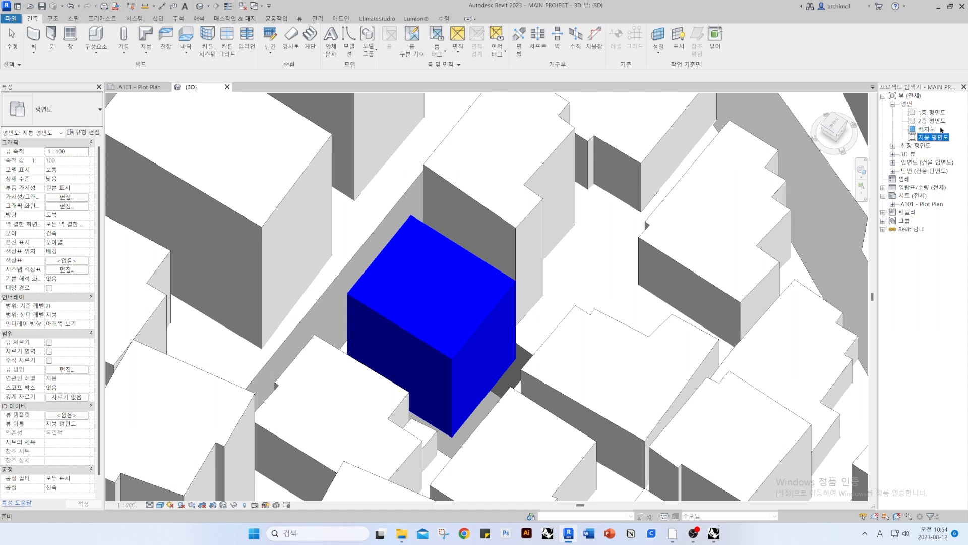
pyautogui.click(892, 171)
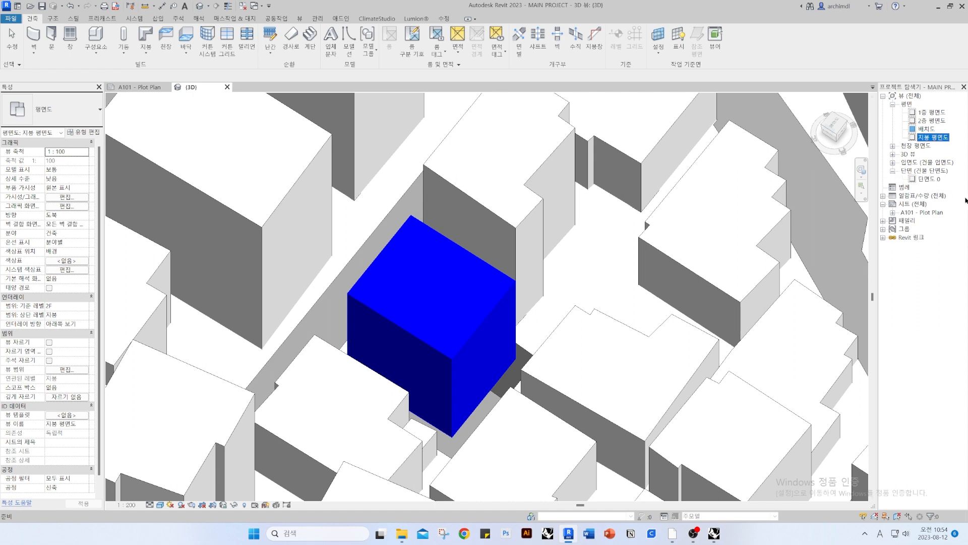
pyautogui.doubleClick(920, 183)
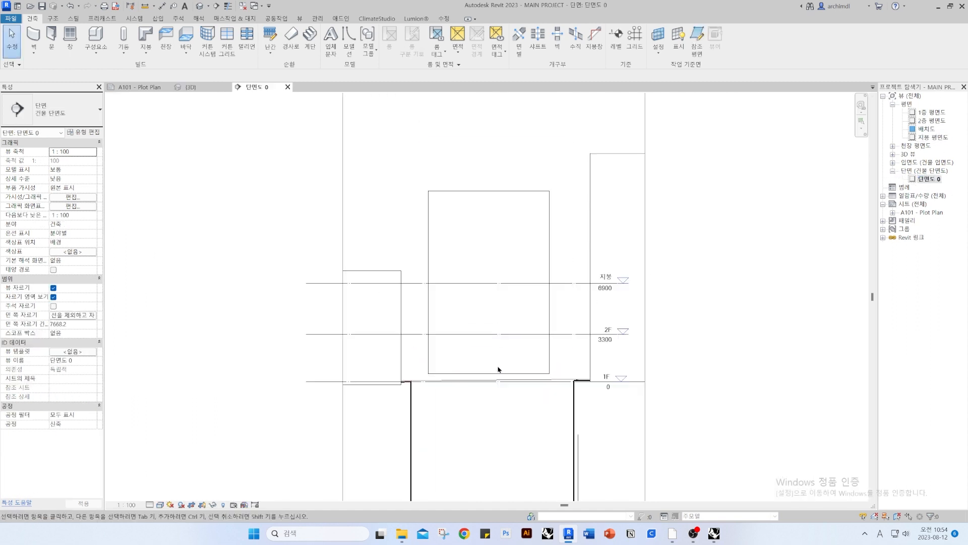
pyautogui.scroll(2, 498, 369)
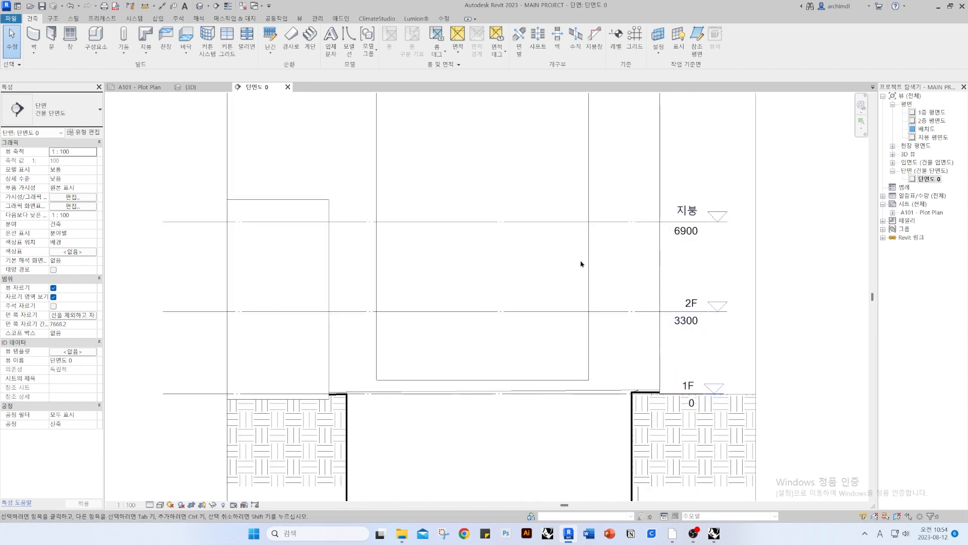
pyautogui.moveTo(581, 262); pyautogui.dragTo(624, 312, button='middle')
pyautogui.scroll(-2, 671, 280)
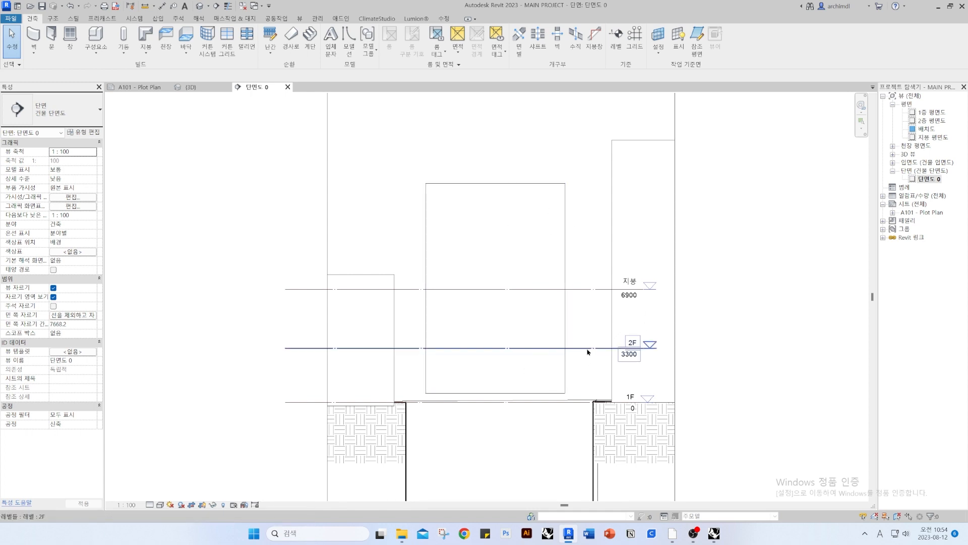
# Set the elevation of level 2F to 3200
pyautogui.scroll(2, 620, 349)
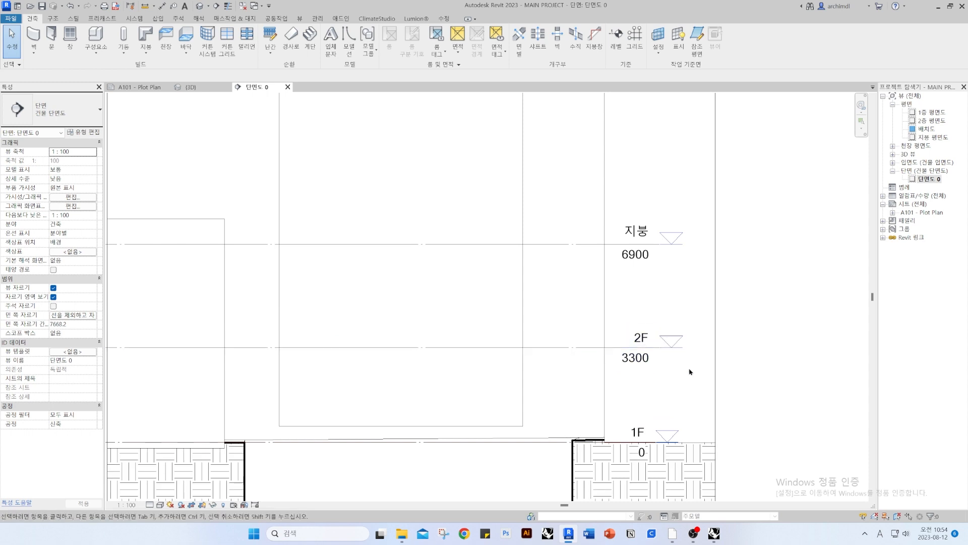
pyautogui.doubleClick(638, 363)
pyautogui.write('3200')
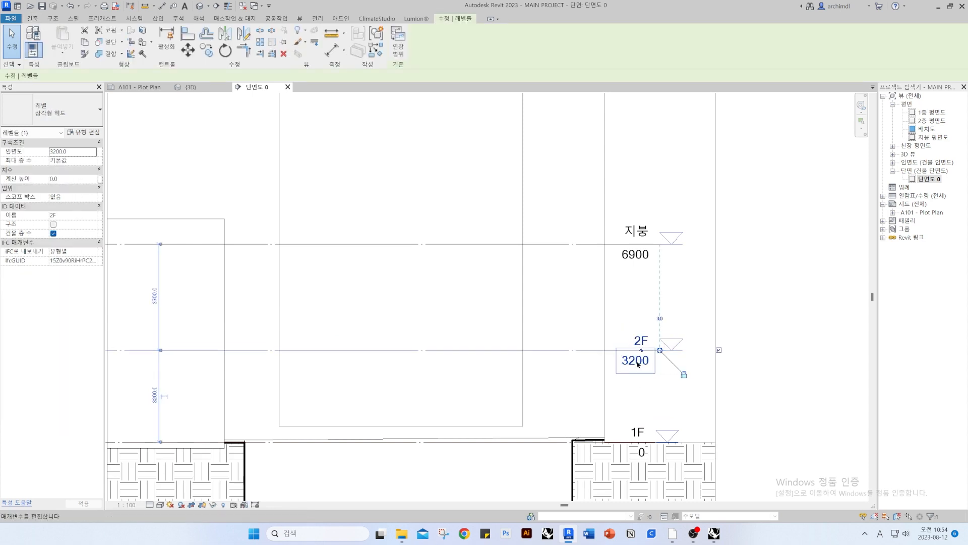
pyautogui.press('Return')
pyautogui.click(593, 274)
# Set the elevation of the 지붕 level to 6400 and rename the level 3F
pyautogui.doubleClick(636, 254)
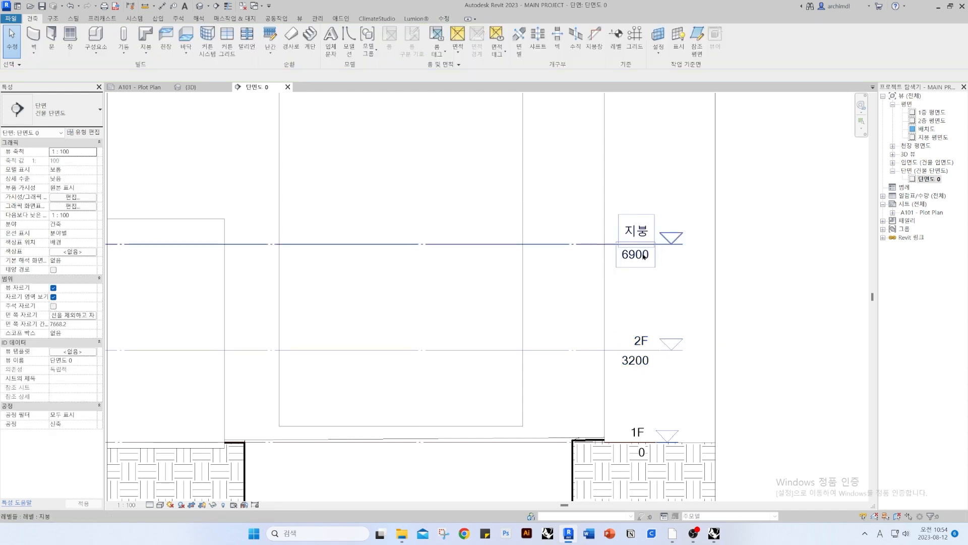
pyautogui.write('640')
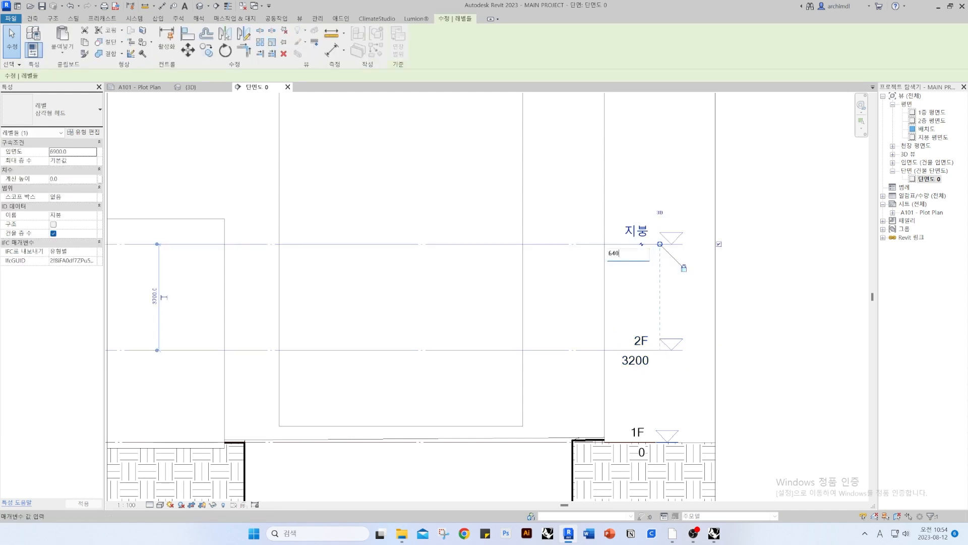
pyautogui.write('0')
pyautogui.press('Return')
pyautogui.click(636, 248)
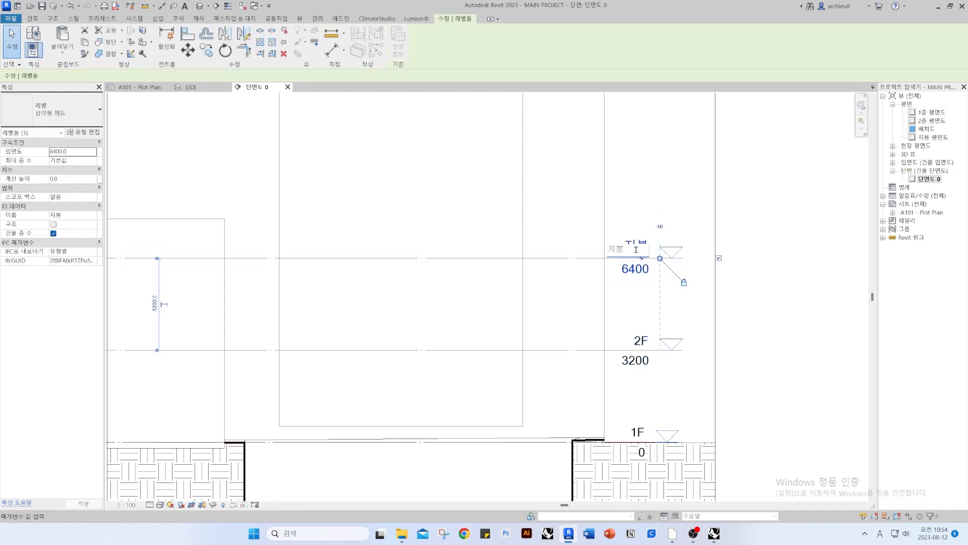
pyautogui.write('3F')
pyautogui.press('Return')
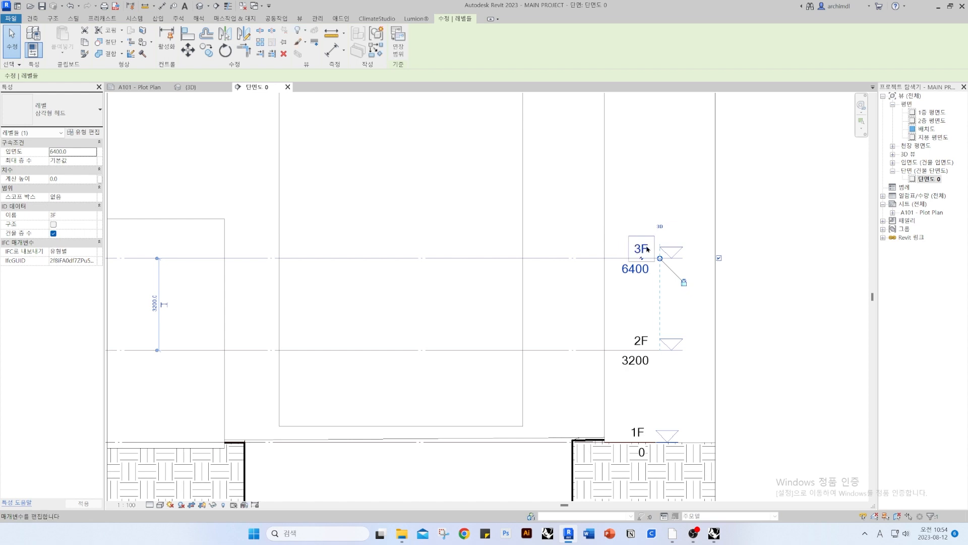
pyautogui.click(752, 288)
# Copy level 3F upward twice at 3200 spacing, using the distance between 2F and 3F, to reach 9600 and 12800
pyautogui.scroll(-2, 501, 350)
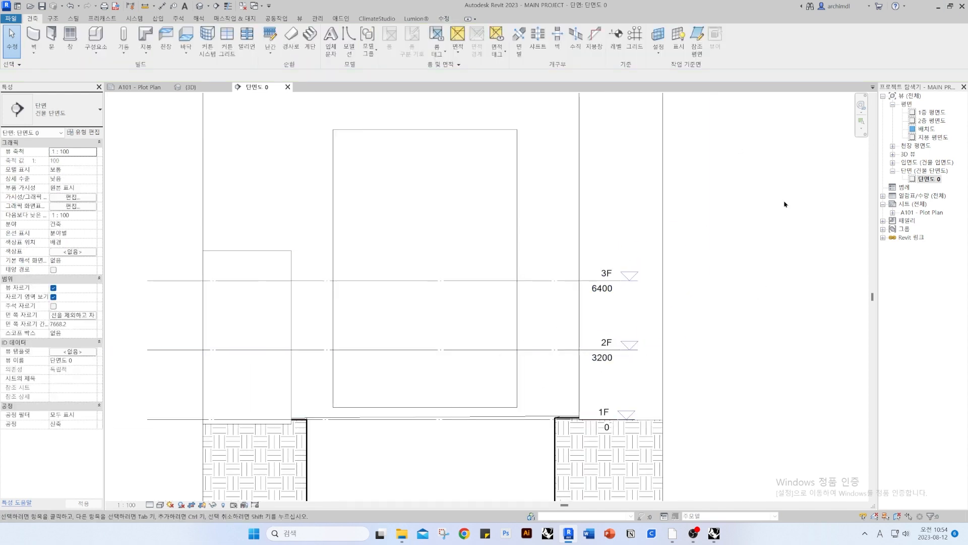
pyautogui.scroll(1, 540, 281)
pyautogui.click(540, 281)
pyautogui.scroll(2, 579, 248)
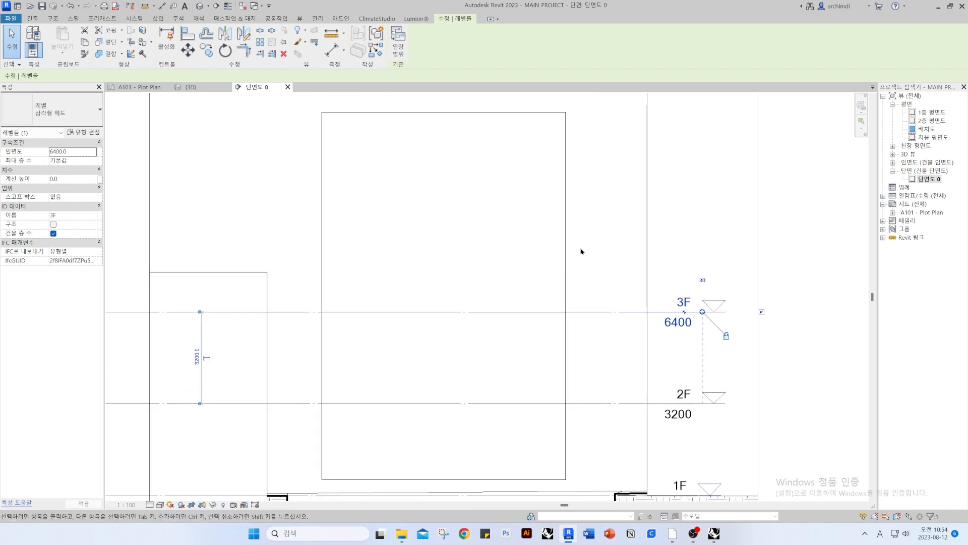
pyautogui.press('c')
pyautogui.press('o')
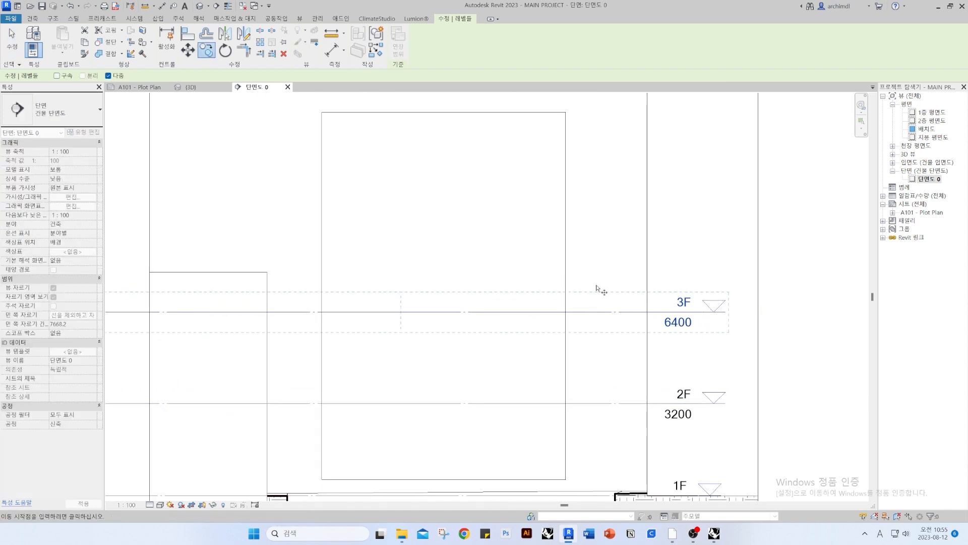
pyautogui.click(612, 403)
pyautogui.click(605, 312)
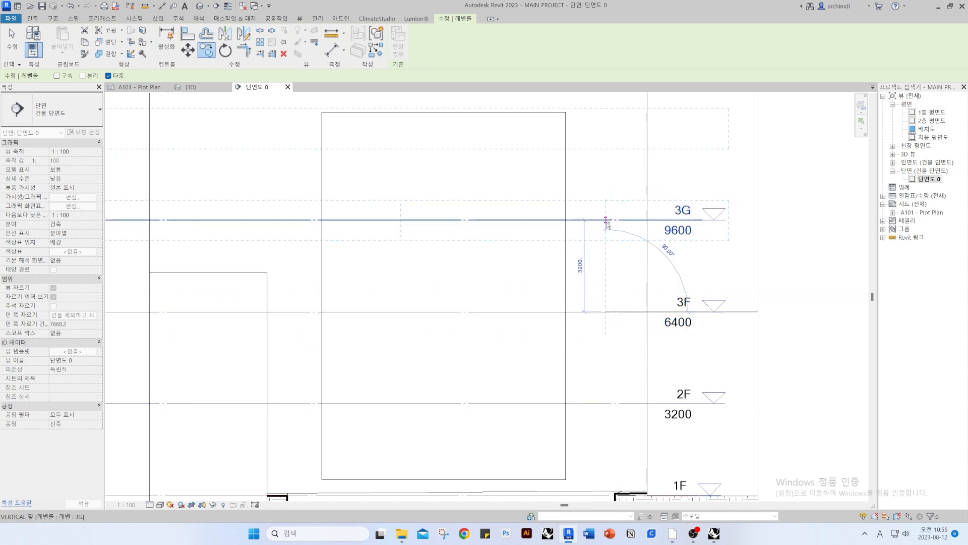
pyautogui.click(607, 221)
pyautogui.press('Escape')
pyautogui.press('Escape')
# Rename the copied level at 9600 to 4F
pyautogui.scroll(-3, 560, 268)
pyautogui.scroll(4, 605, 243)
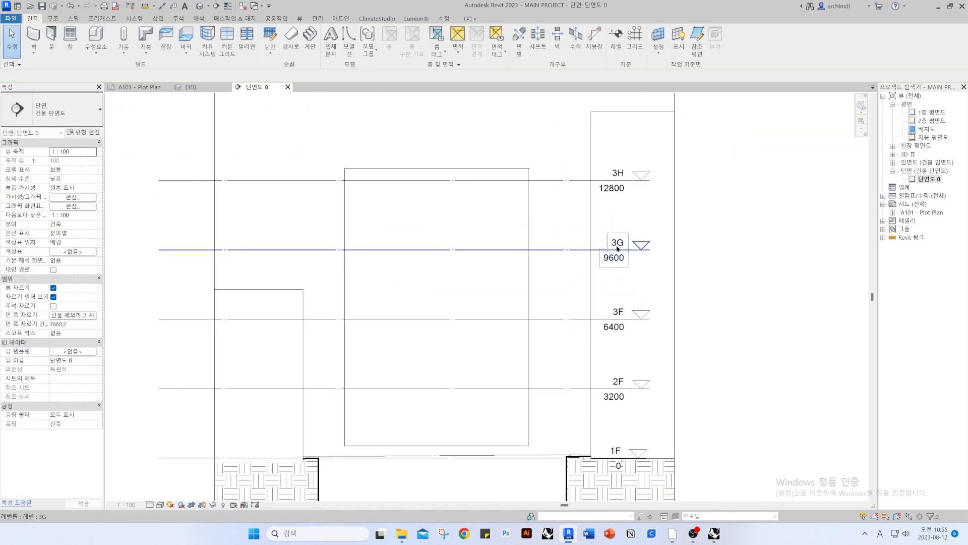
pyautogui.doubleClick(616, 247)
pyautogui.write('4F')
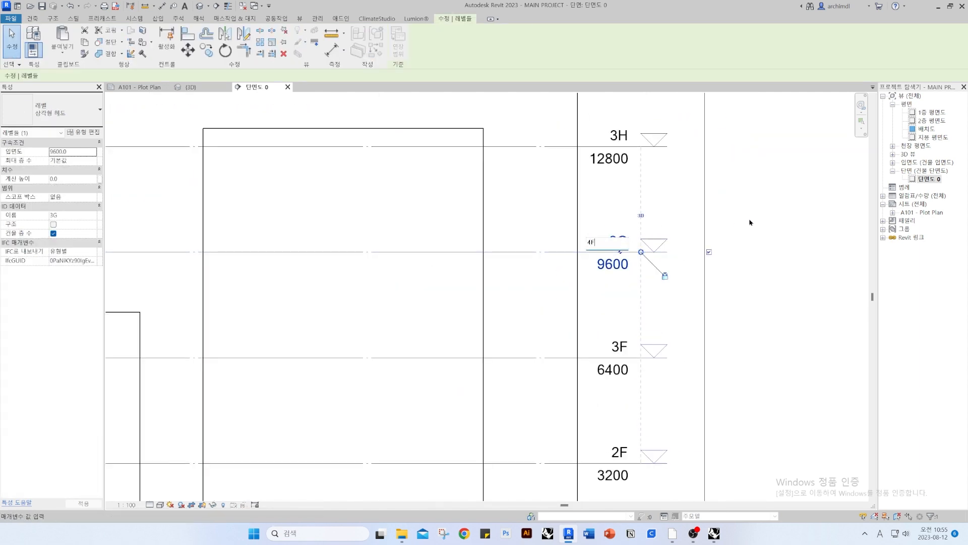
pyautogui.click(749, 222)
# Rename the topmost level at 12800 to RF
pyautogui.doubleClick(619, 137)
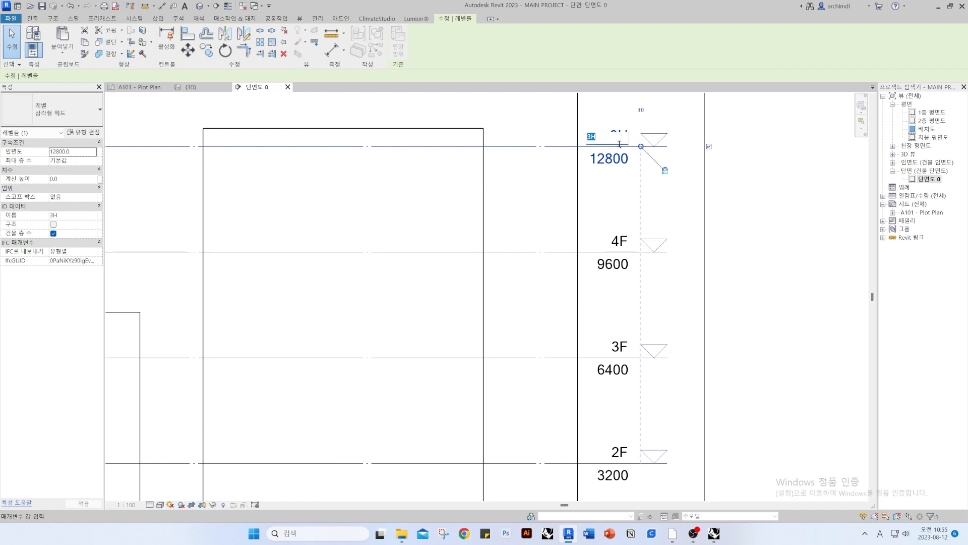
pyautogui.write('Rf')
pyautogui.click(755, 157)
pyautogui.click(612, 138)
pyautogui.click(612, 139)
pyautogui.doubleClick(602, 137)
pyautogui.write('RF')
pyautogui.click(785, 181)
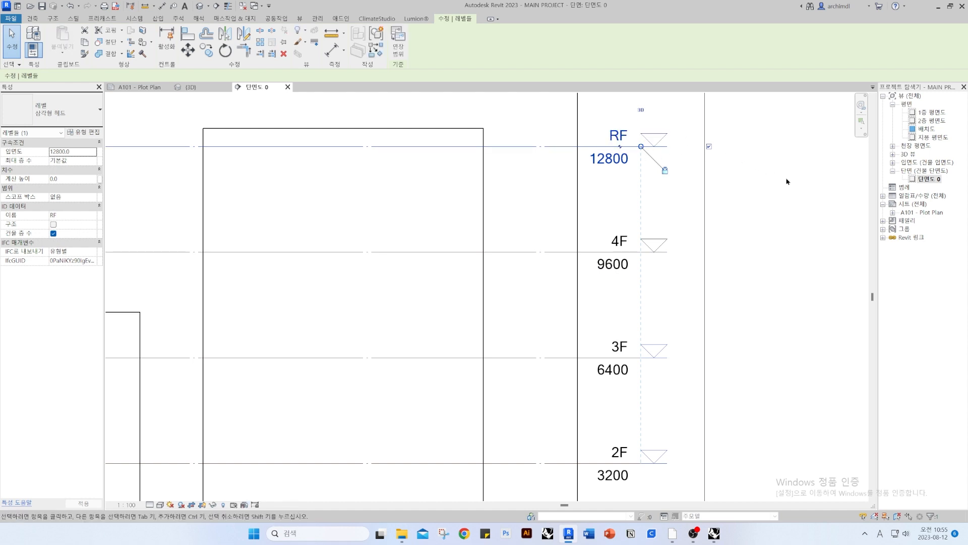
pyautogui.scroll(-5, 588, 284)
pyautogui.click(727, 277)
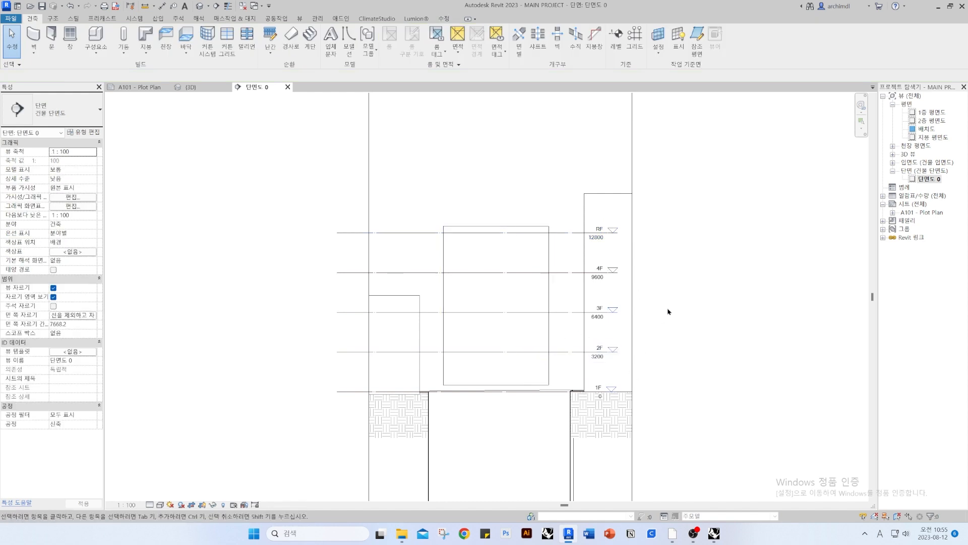
# Examine the level heads from 1F to RF in the section and check which floor plan views exist for them
pyautogui.scroll(3, 538, 406)
pyautogui.scroll(1, 534, 443)
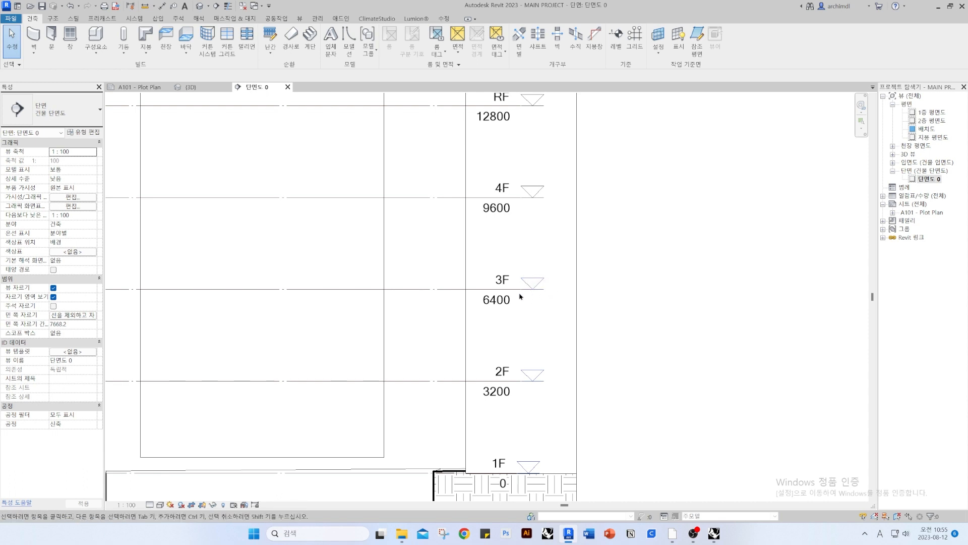
pyautogui.moveTo(521, 263); pyautogui.dragTo(486, 389, button='middle')
pyautogui.scroll(2, 486, 310)
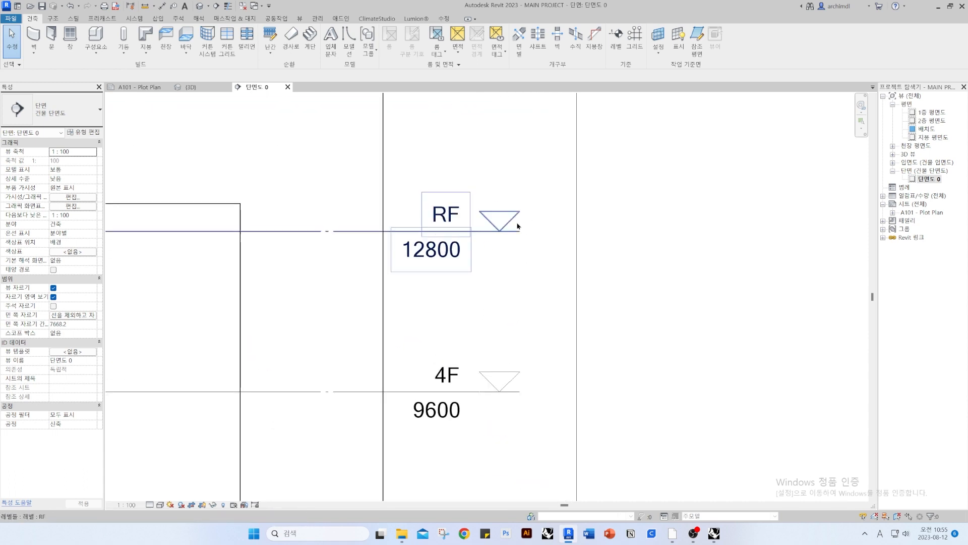
pyautogui.scroll(-2, 493, 243)
pyautogui.moveTo(510, 346); pyautogui.dragTo(569, 259, button='middle')
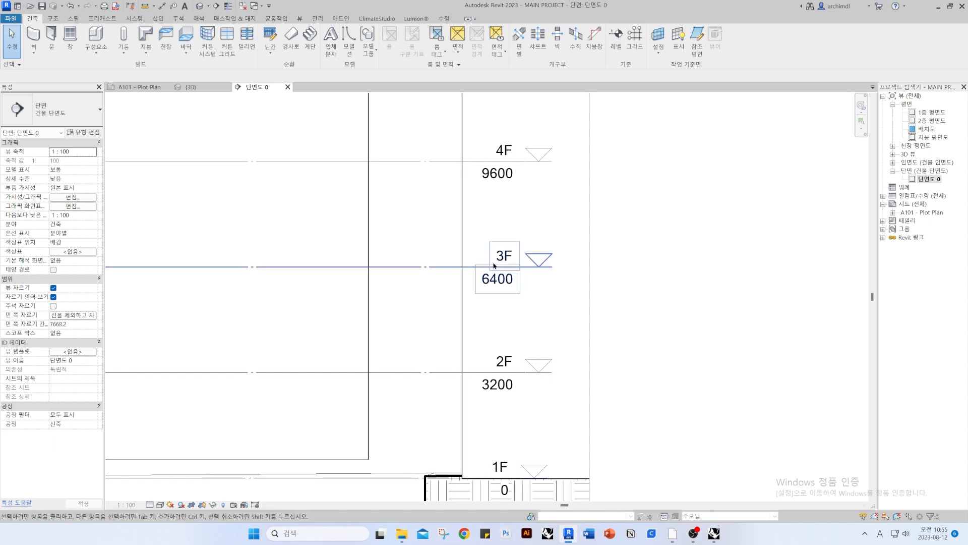
pyautogui.click(934, 113)
pyautogui.click(933, 129)
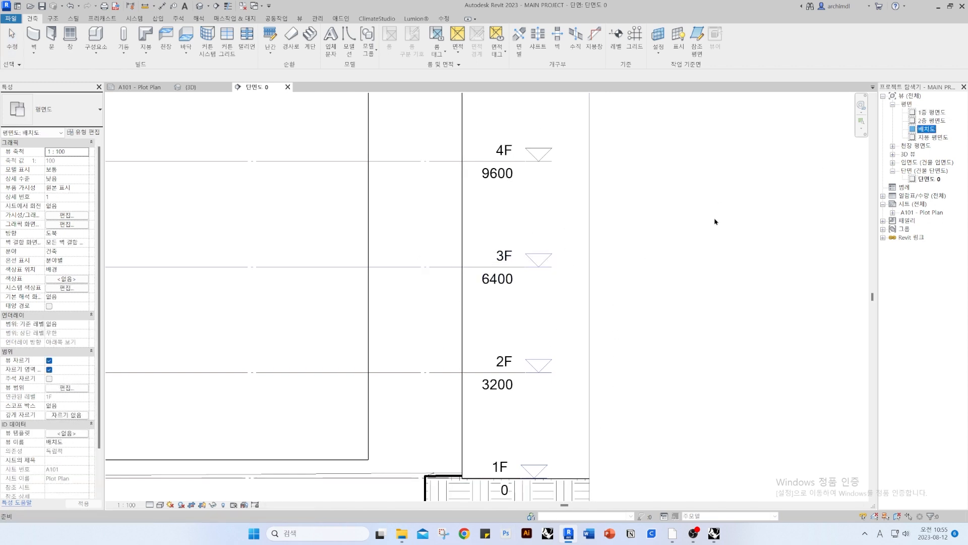
pyautogui.click(933, 120)
pyautogui.click(933, 138)
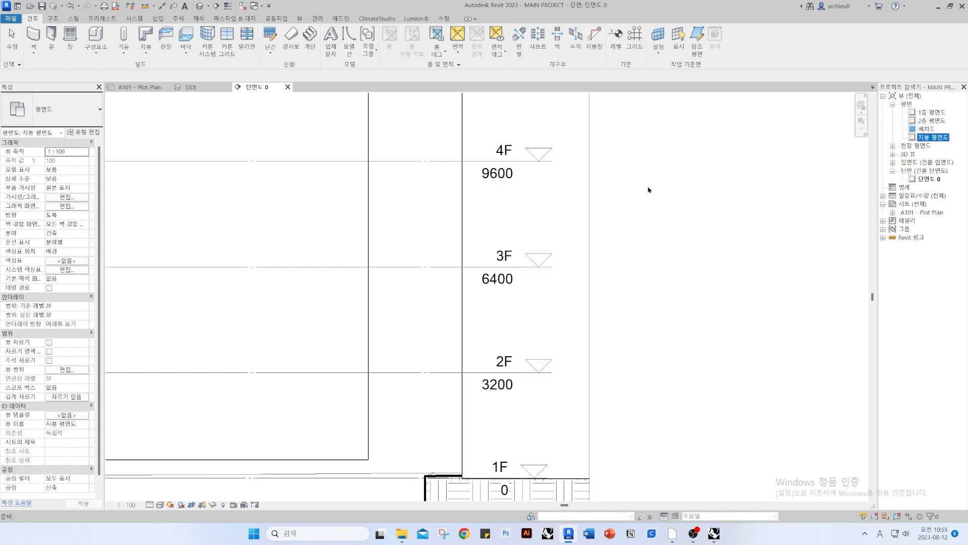
pyautogui.click(619, 335)
pyautogui.moveTo(633, 185); pyautogui.dragTo(643, 325, button='middle')
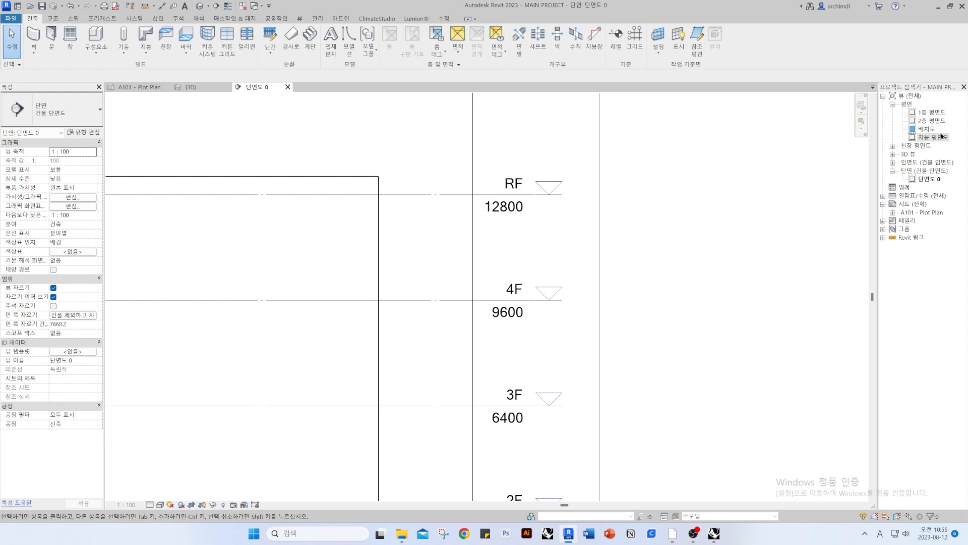
# Rename the floor plan view 1층 평면도 to 1F
pyautogui.scroll(-2, 649, 255)
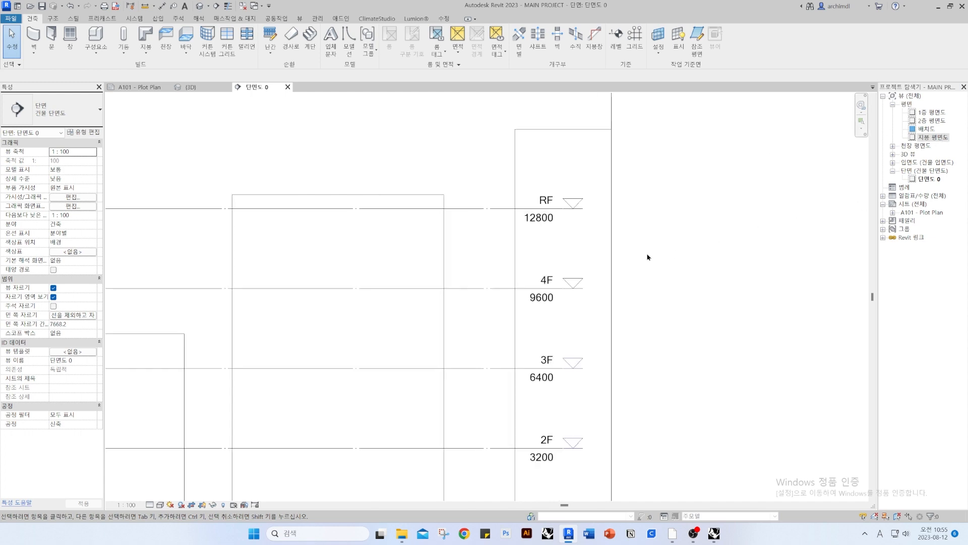
pyautogui.moveTo(690, 288); pyautogui.dragTo(697, 260, button='middle')
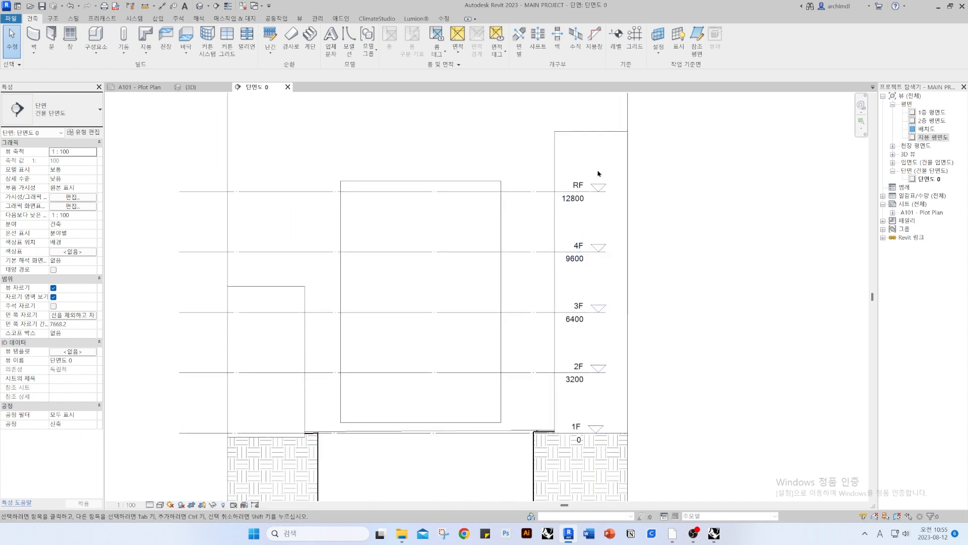
pyautogui.moveTo(690, 259); pyautogui.dragTo(681, 238, button='middle')
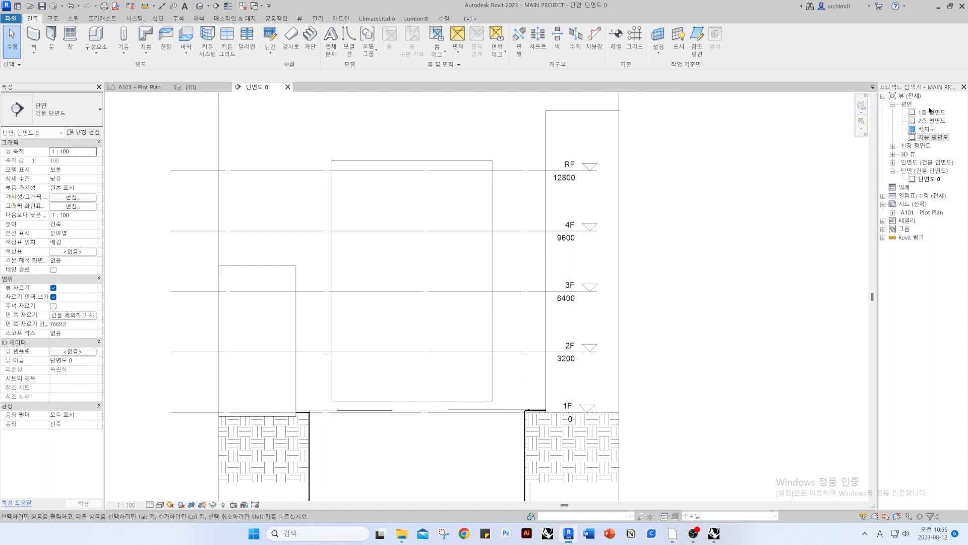
pyautogui.click(931, 112)
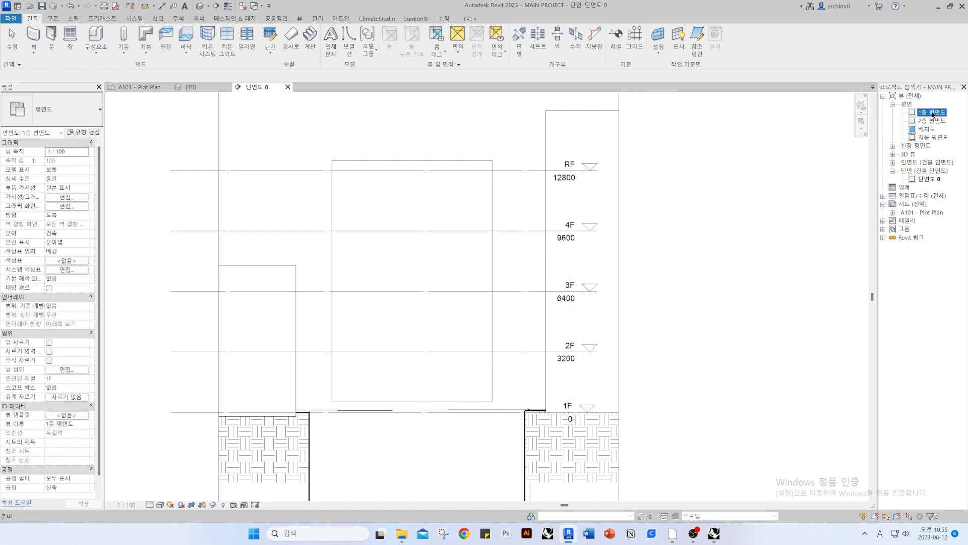
pyautogui.click(932, 113)
pyautogui.write('1F')
pyautogui.press('Return')
# Rename the floor plan view 2층 평면도 to 2F
pyautogui.click(933, 121)
pyautogui.click(930, 121)
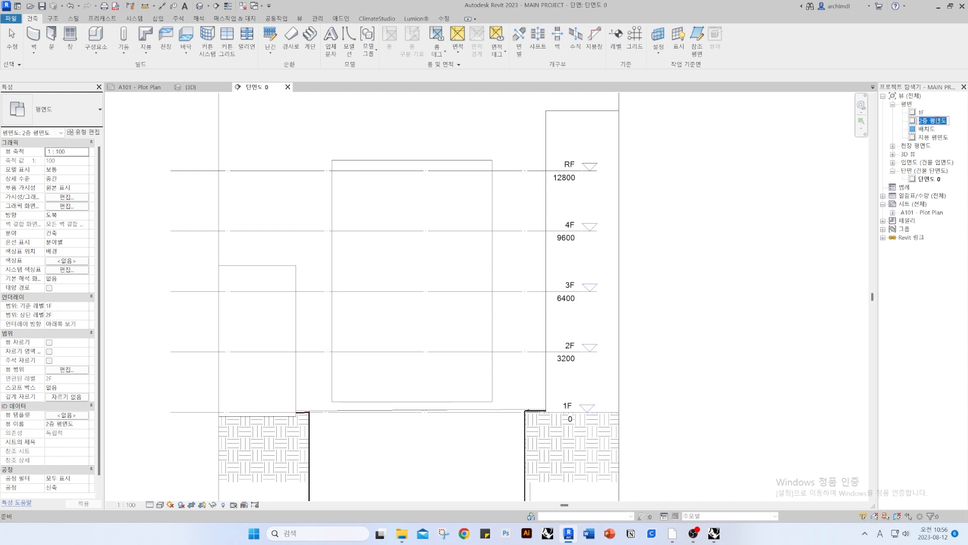
pyautogui.write('2F')
pyautogui.press('Return')
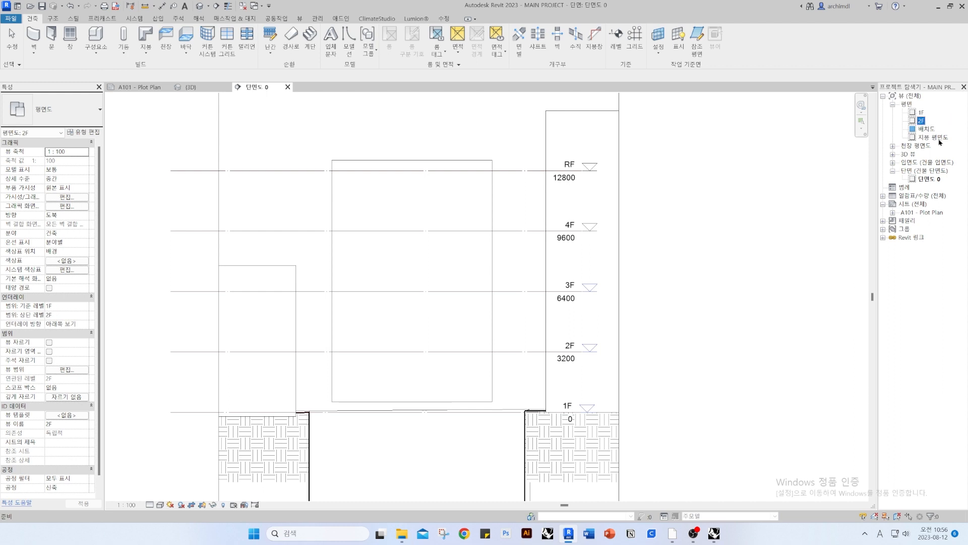
# Rename the roof plan view 지붕 평면도 to 3F
pyautogui.click(933, 138)
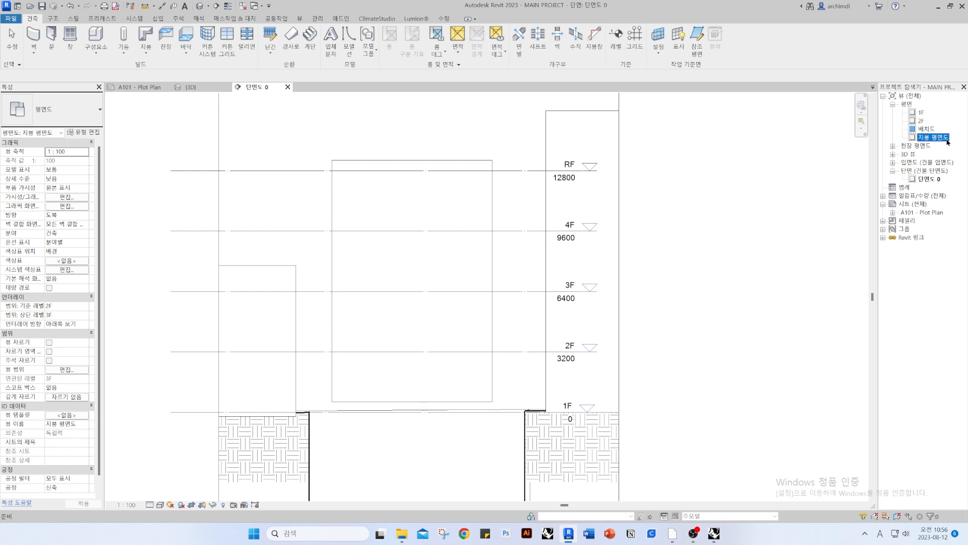
pyautogui.write('3F')
pyautogui.press('Return')
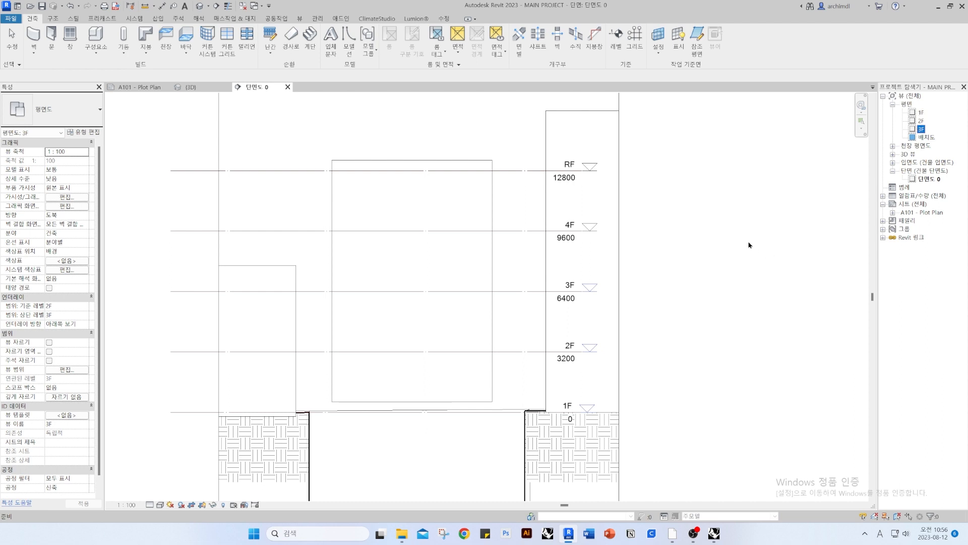
pyautogui.click(735, 254)
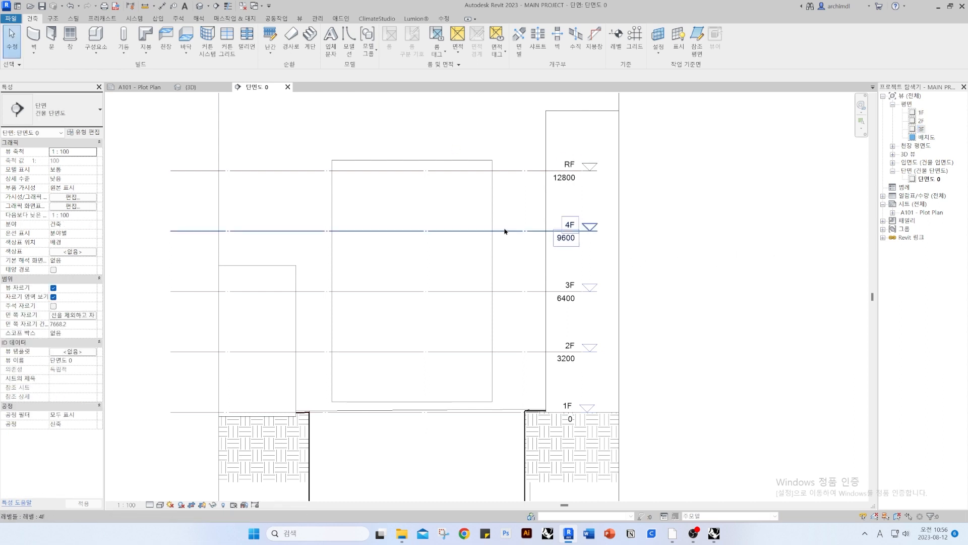
# Create new floor plan views for levels 4F and RF, and close the RF plan to return to the section
pyautogui.moveTo(503, 229); pyautogui.dragTo(518, 251, button='middle')
pyautogui.click(575, 259)
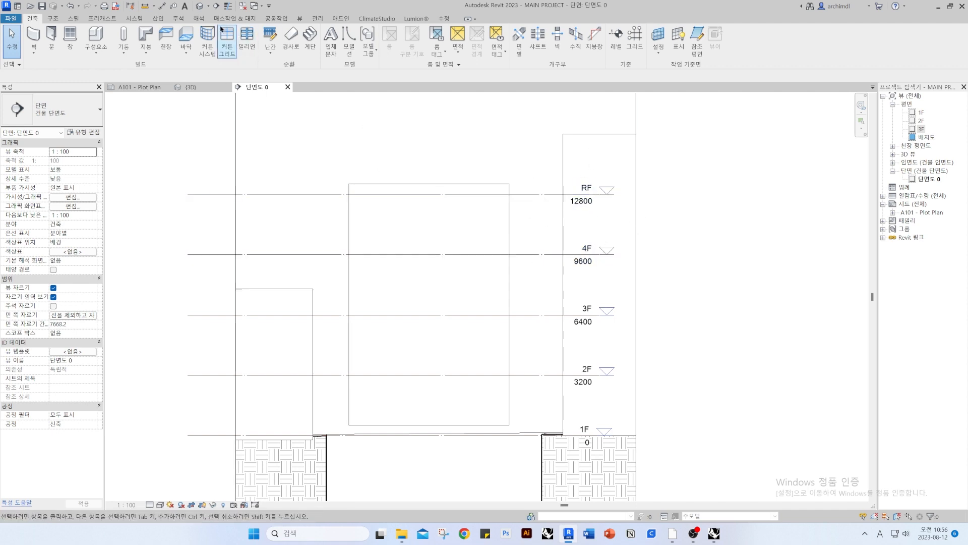
pyautogui.click(301, 19)
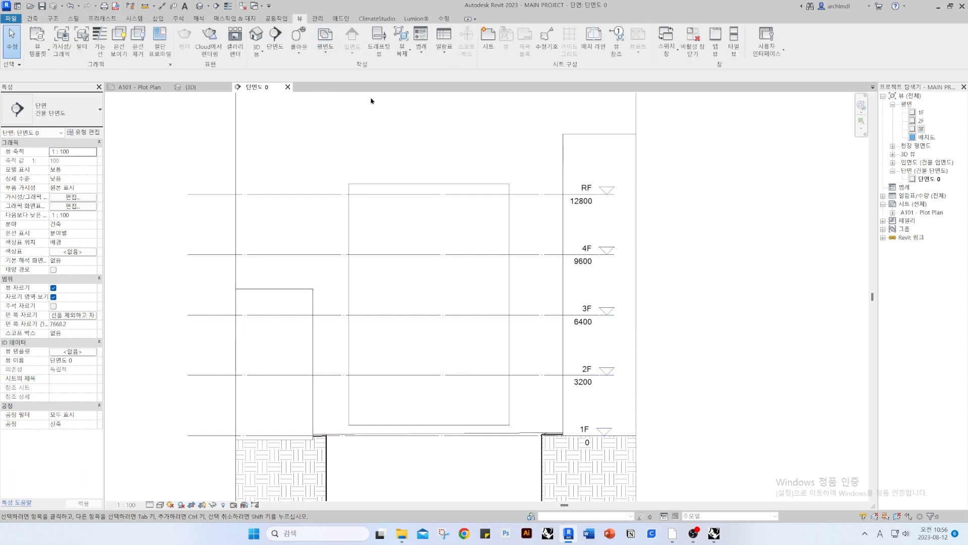
pyautogui.click(326, 42)
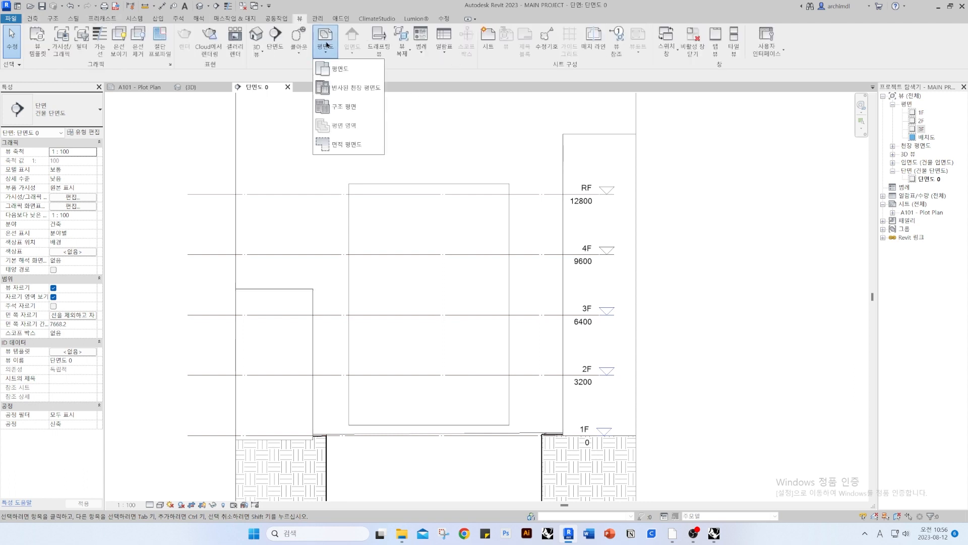
pyautogui.click(335, 74)
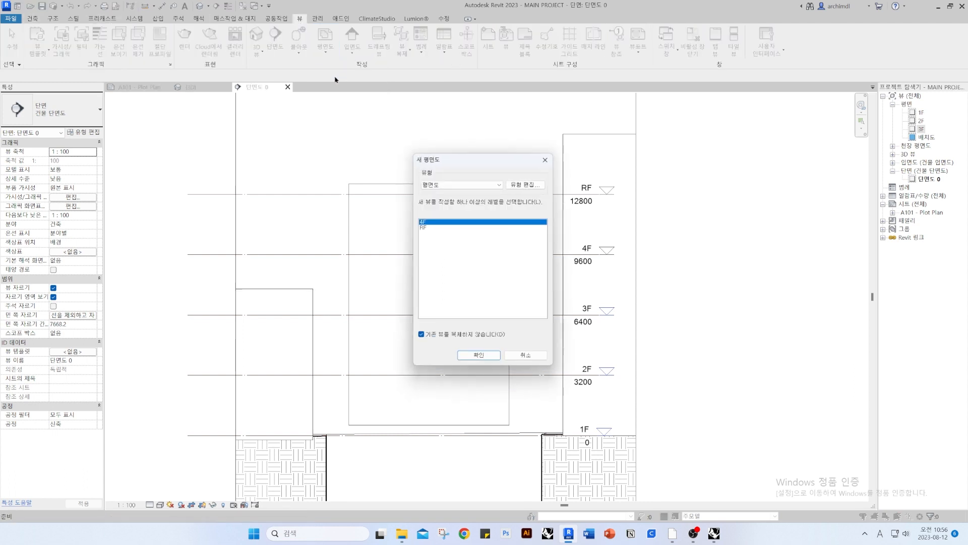
pyautogui.keyDown('shift'); pyautogui.click(454, 227); pyautogui.keyUp('shift')
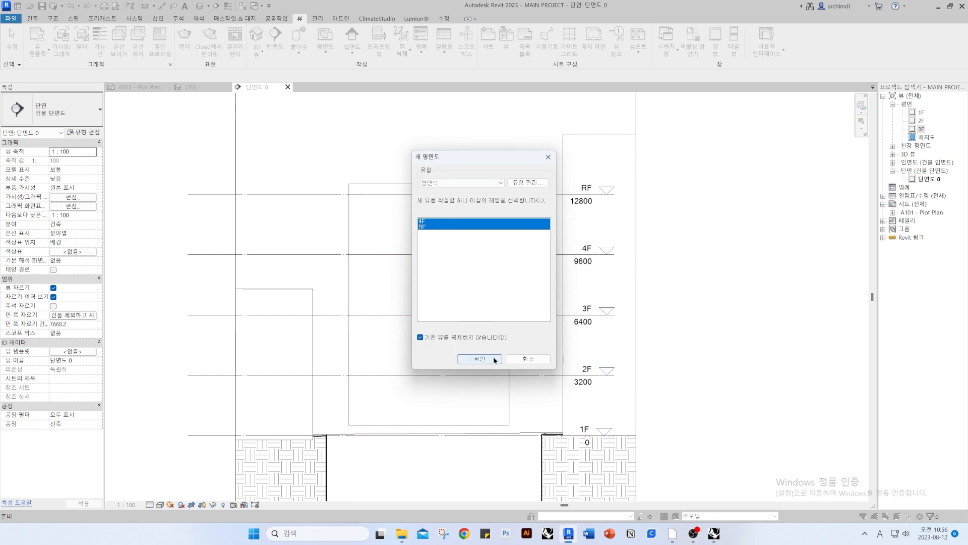
pyautogui.click(479, 358)
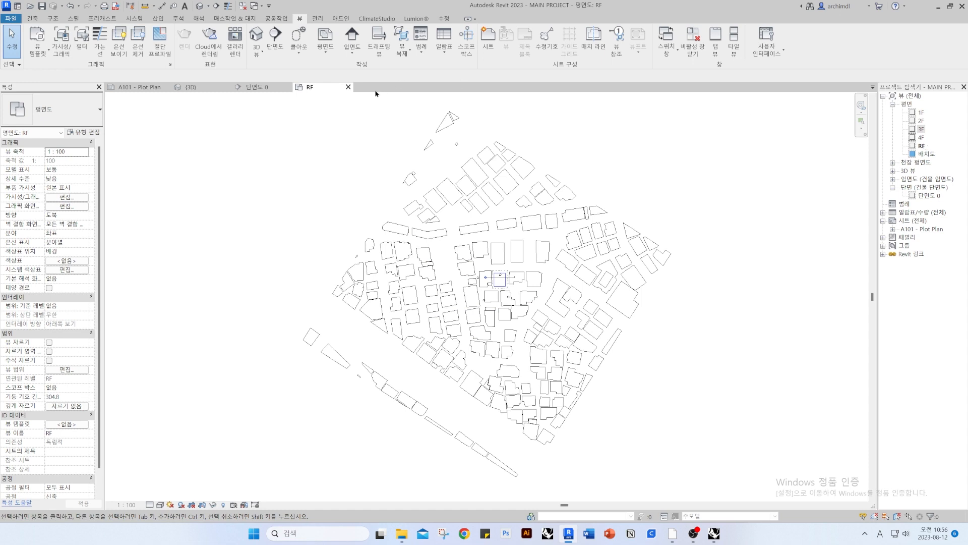
pyautogui.click(348, 86)
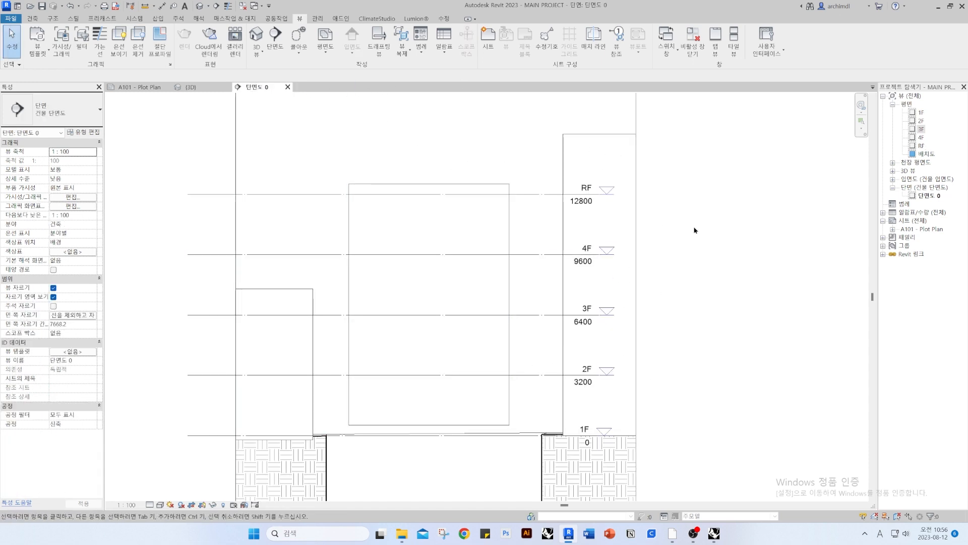
# Open the 1F floor plan view and locate the building mass within its site boundary
pyautogui.doubleClick(921, 113)
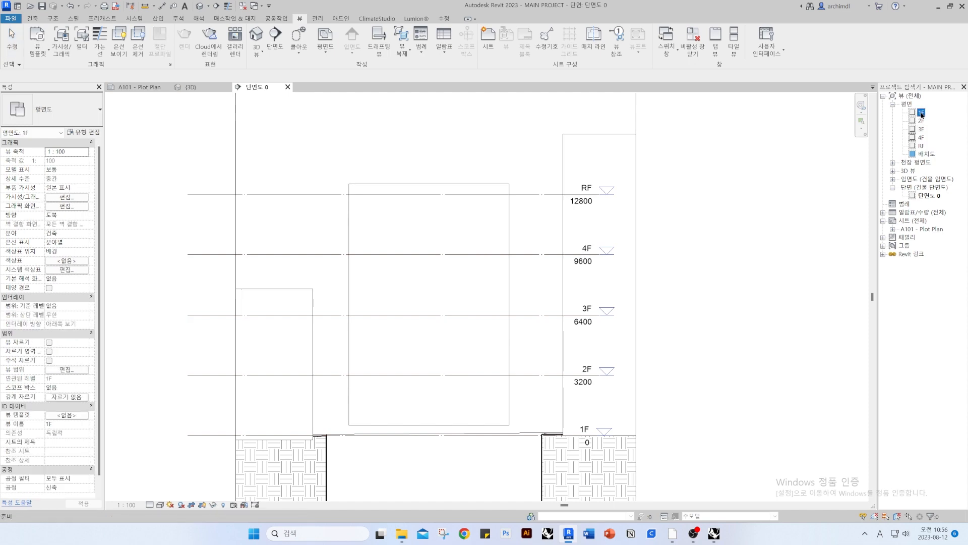
pyautogui.scroll(5, 477, 281)
pyautogui.scroll(3, 543, 247)
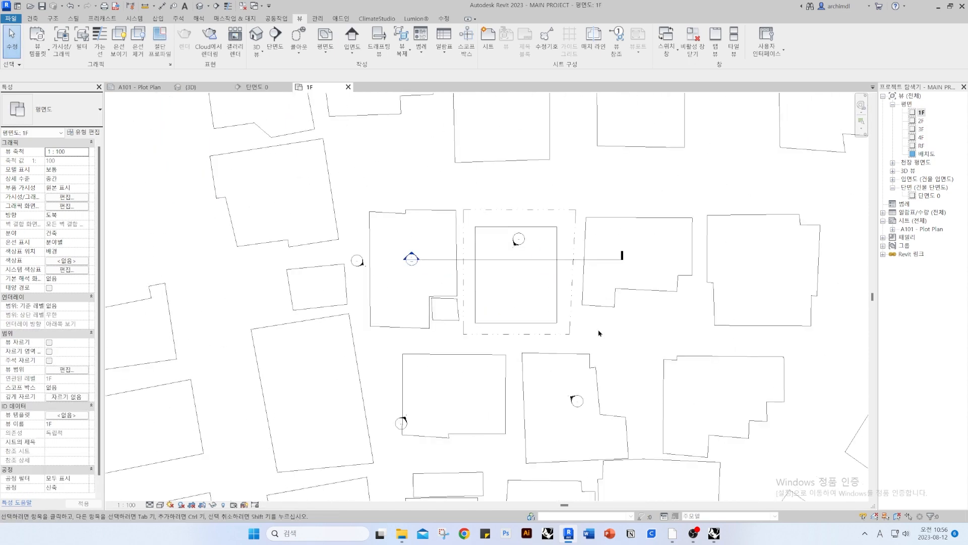
pyautogui.scroll(-8, 398, 323)
pyautogui.scroll(5, 388, 303)
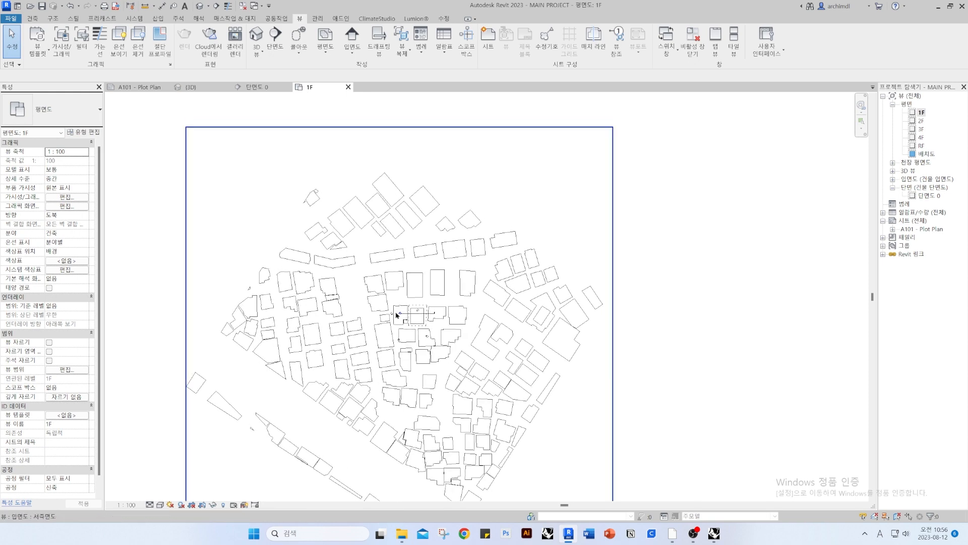
pyautogui.moveTo(475, 332)
pyautogui.mouseDown(button='middle')
pyautogui.moveTo(434, 320)
pyautogui.moveTo(464, 290)
pyautogui.moveTo(480, 337)
pyautogui.mouseUp(button='middle')
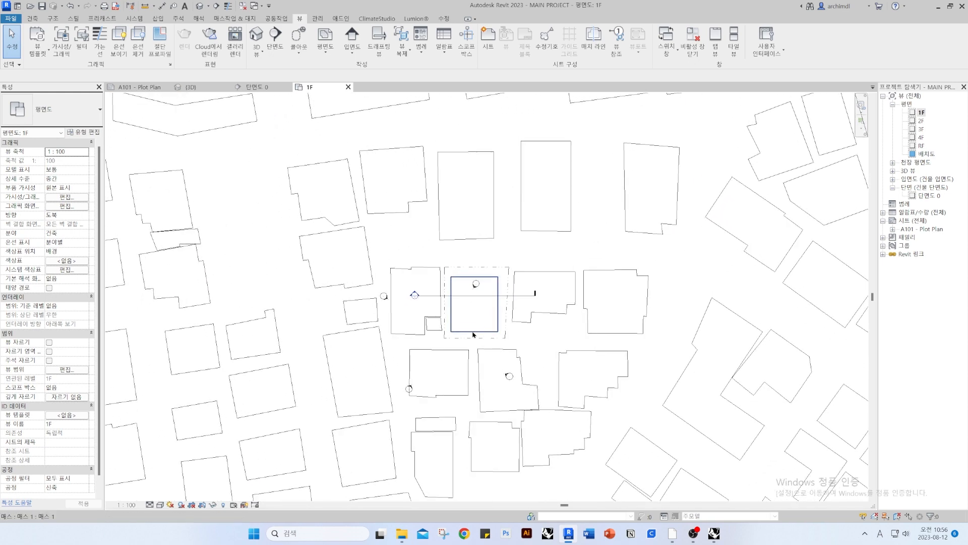
pyautogui.scroll(2, 426, 296)
# Examine the section line, elevation markers and linked site model surrounding the mass in the 1F plan
pyautogui.click(438, 297)
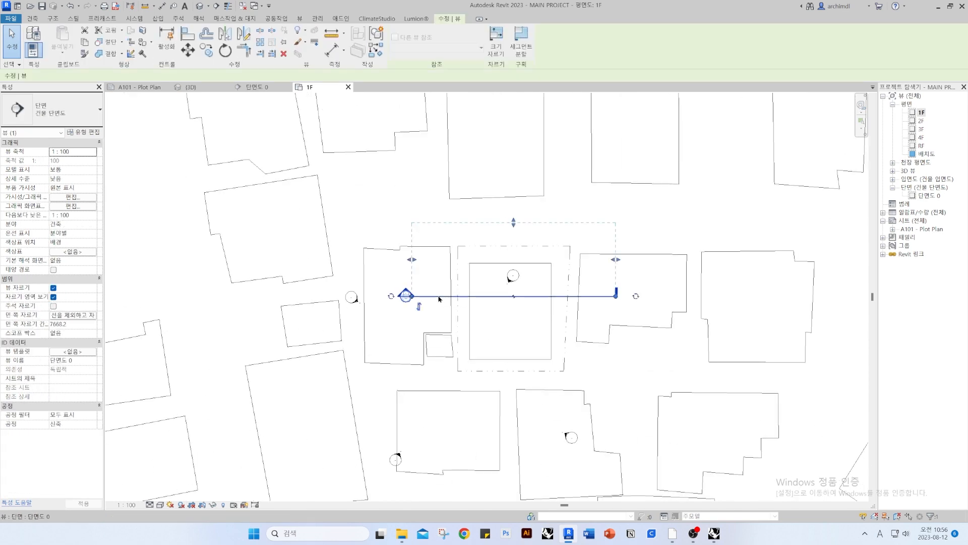
pyautogui.press('Escape')
pyautogui.click(512, 279)
pyautogui.scroll(-2, 509, 328)
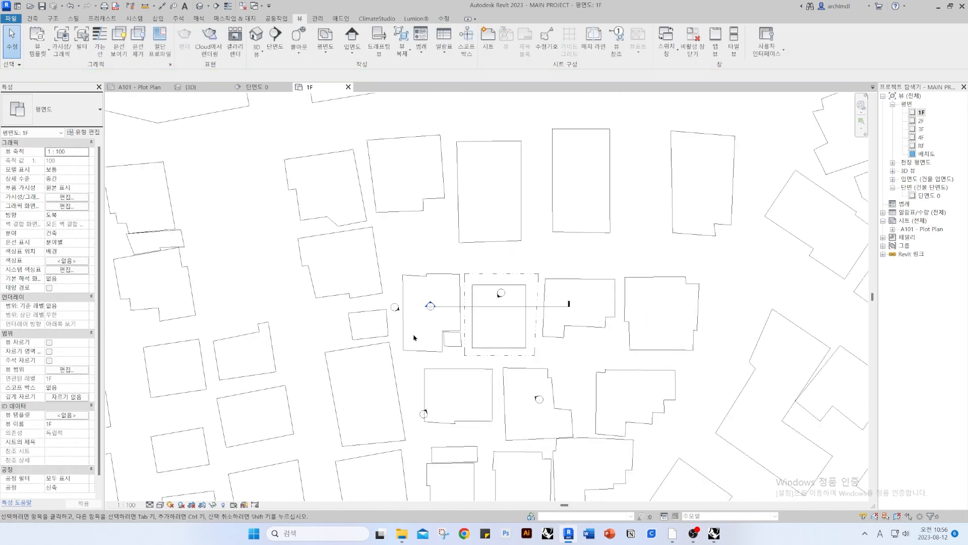
pyautogui.click(355, 231)
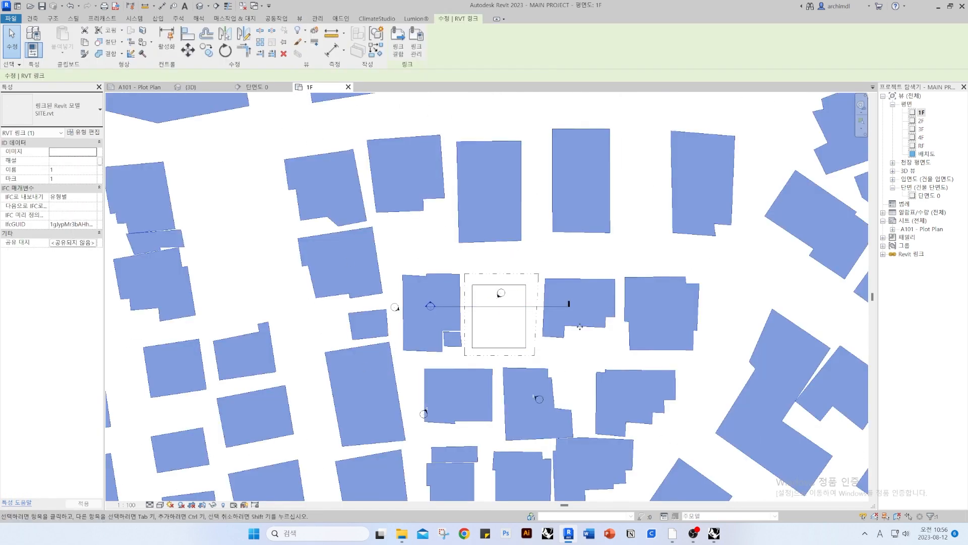
pyautogui.scroll(-4, 365, 319)
pyautogui.scroll(3, 441, 311)
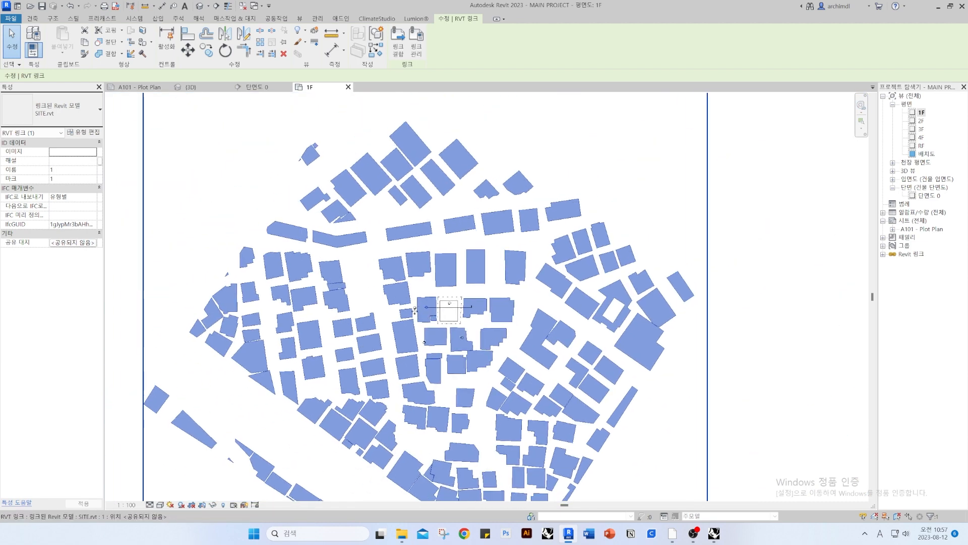
# In the 1F plan's Visibility/Graphics overrides, filter the annotation categories by 단면 and turn off the section category (단면)
pyautogui.press('v')
pyautogui.press('g')
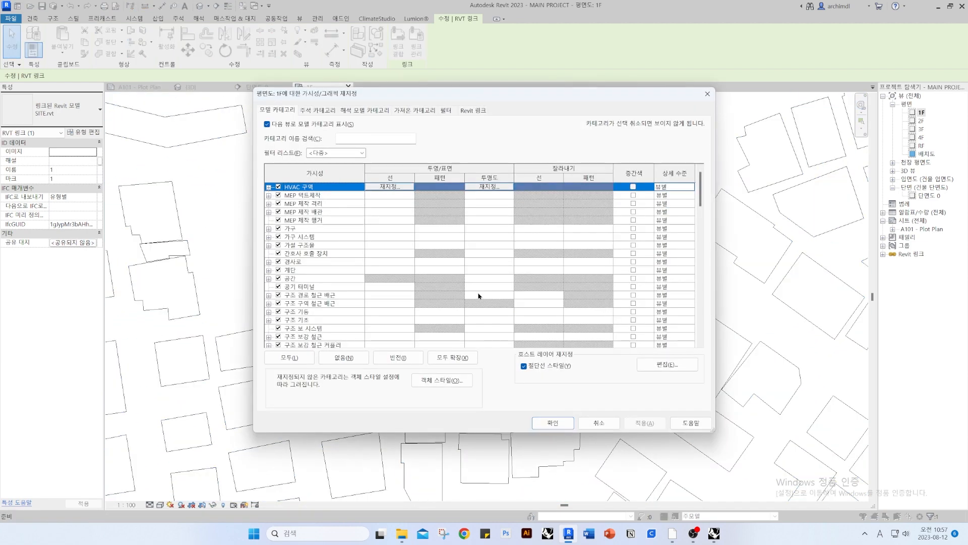
pyautogui.click(316, 110)
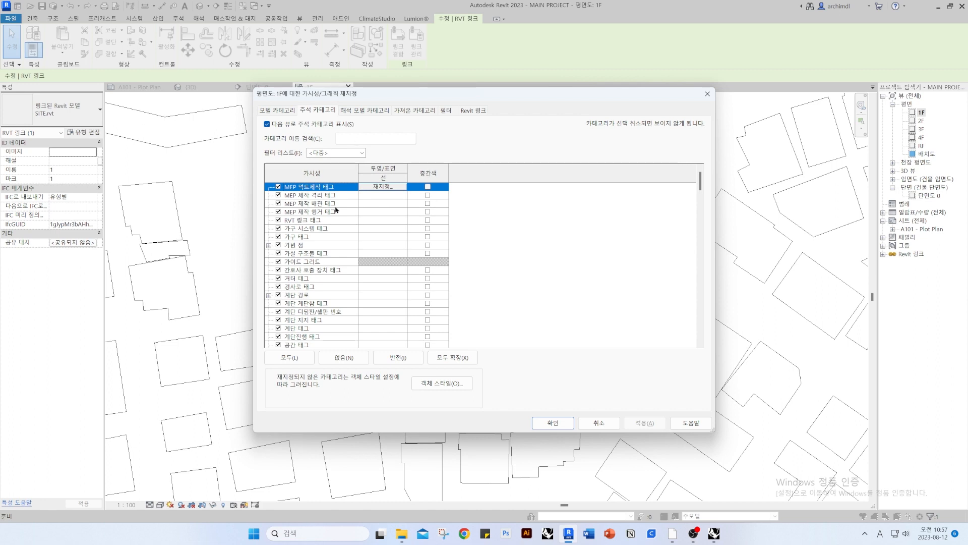
pyautogui.click(366, 139)
pyautogui.press('Hangul')
pyautogui.write('단면')
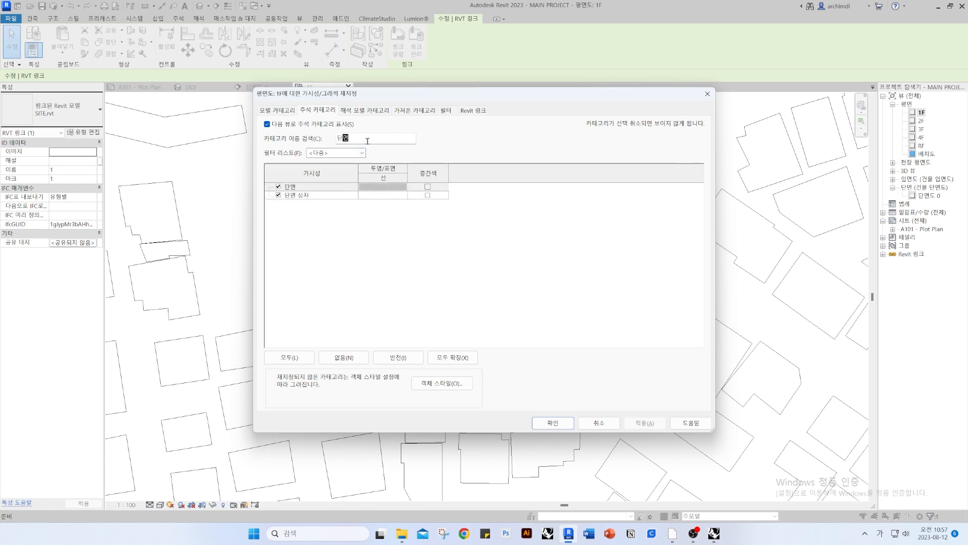
pyautogui.click(278, 187)
# Filter the annotation categories by 입면, turn off the elevation category (입면도) and apply the overrides
pyautogui.moveTo(363, 137); pyautogui.dragTo(318, 139)
pyautogui.write('ㅇ입면')
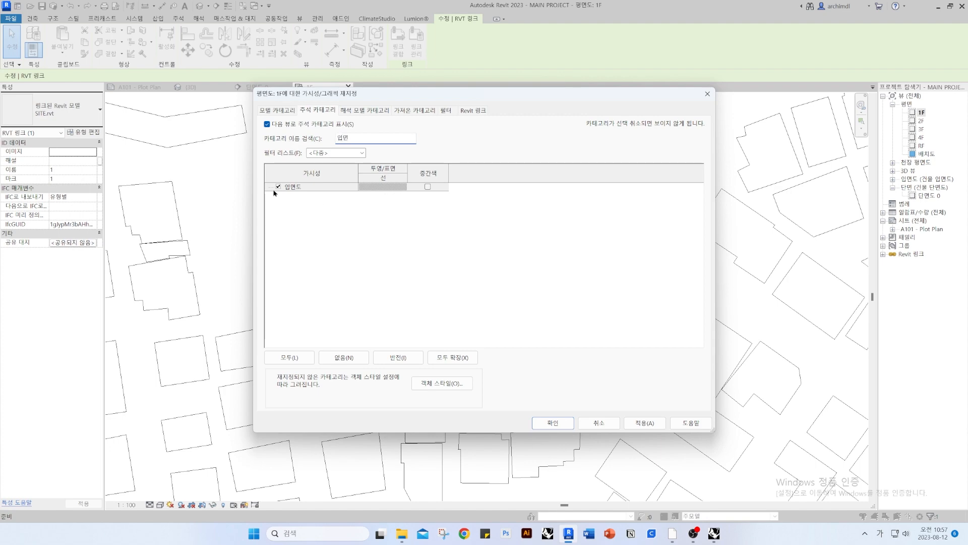
pyautogui.click(277, 188)
pyautogui.click(561, 424)
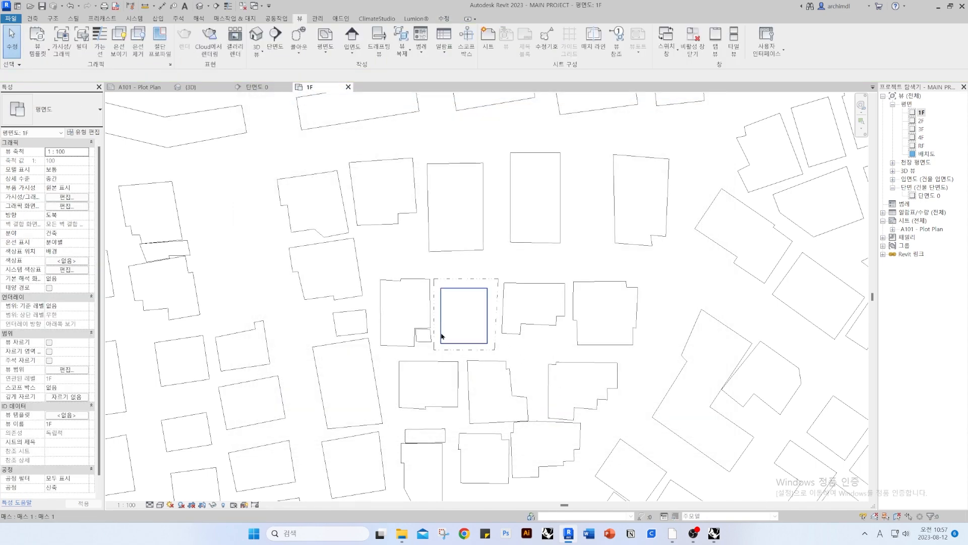
# Hide the linked SITE.rvt model in the 1F plan through its Visibility/Graphics overrides
pyautogui.press('v')
pyautogui.press('g')
pyautogui.click(473, 110)
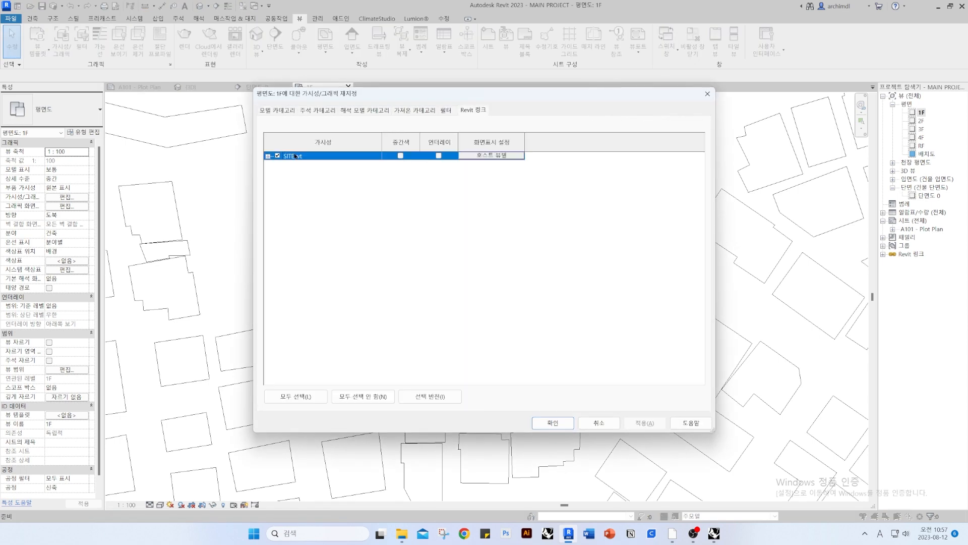
pyautogui.click(277, 156)
pyautogui.click(564, 423)
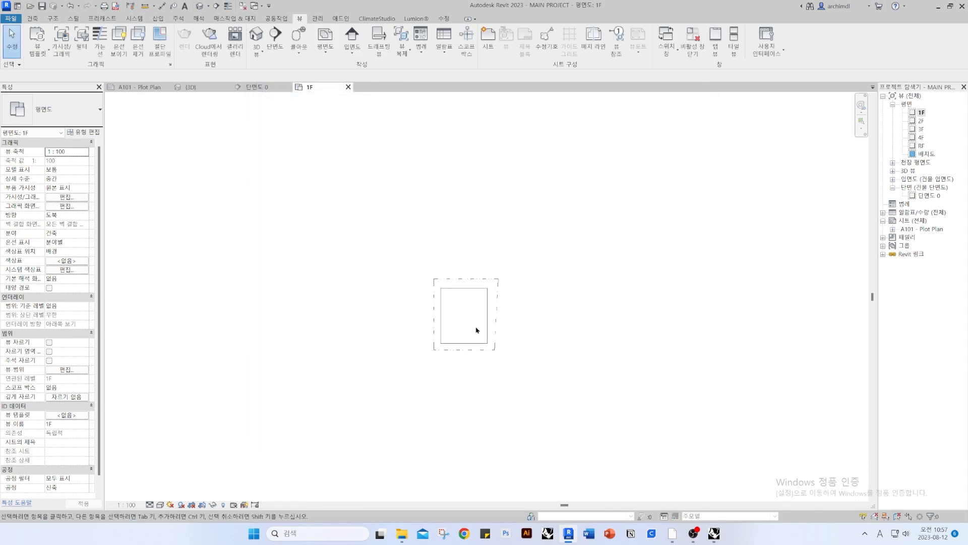
# Turn on smooth lines with anti-aliasing in the 1F plan's graphic display options
pyautogui.scroll(5, 469, 330)
pyautogui.scroll(-5, 361, 320)
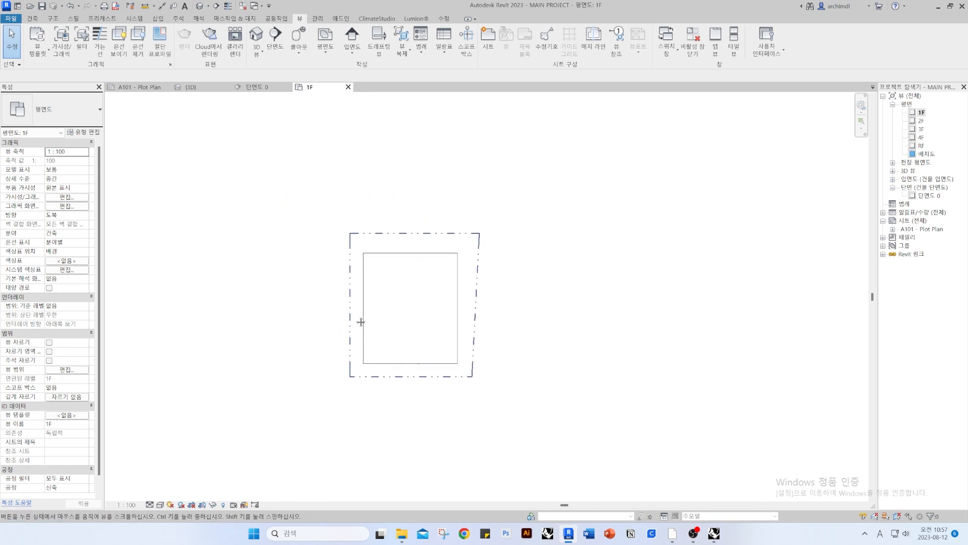
pyautogui.scroll(4, 433, 330)
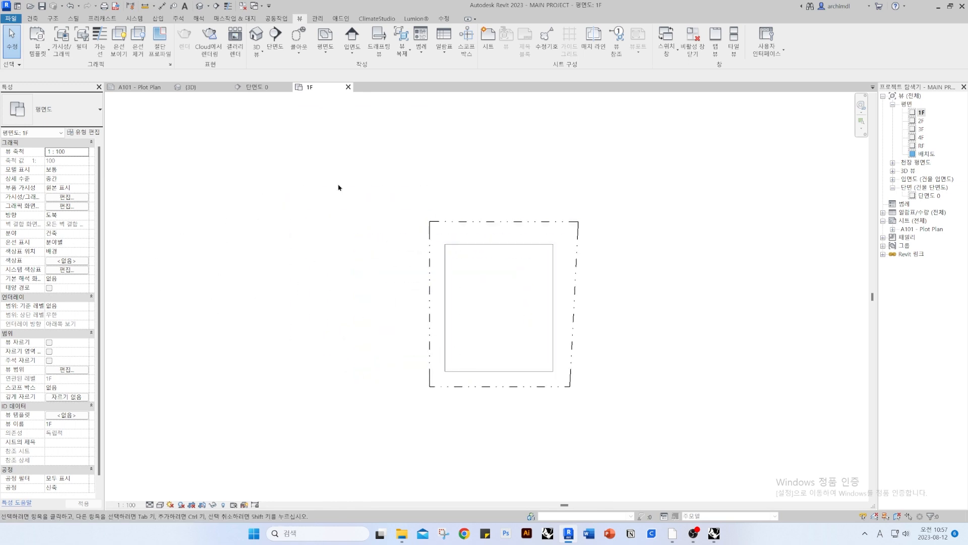
pyautogui.scroll(-3, 241, 326)
pyautogui.click(160, 504)
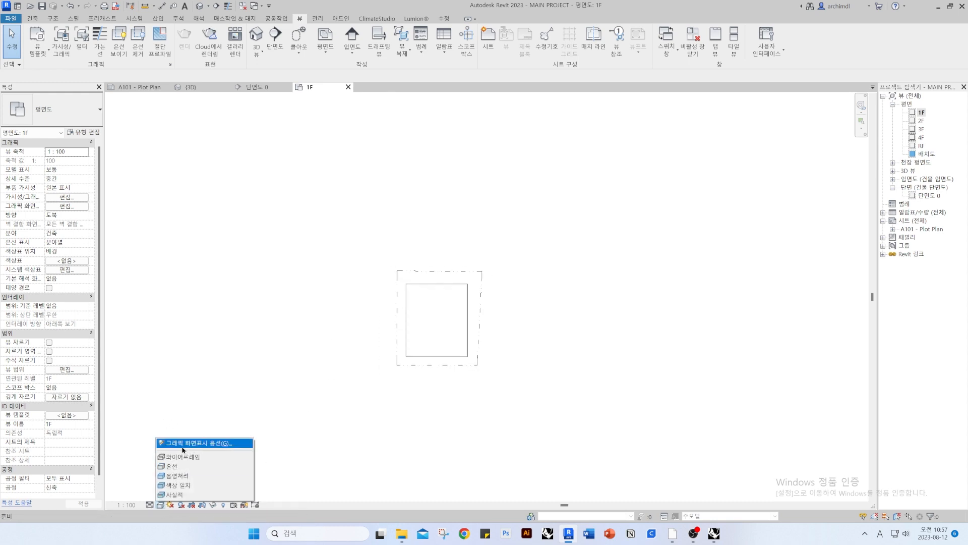
pyautogui.click(184, 445)
pyautogui.click(745, 138)
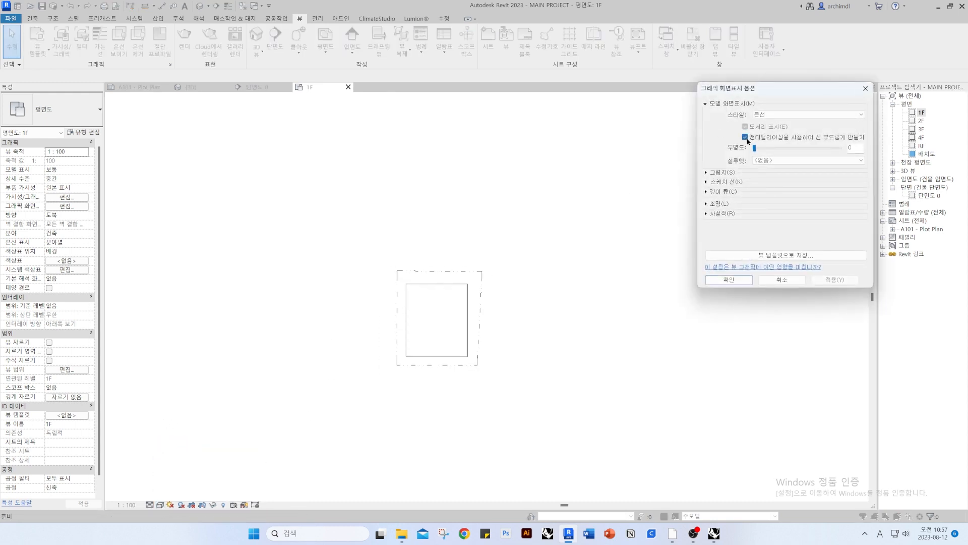
pyautogui.click(729, 279)
pyautogui.scroll(3, 627, 372)
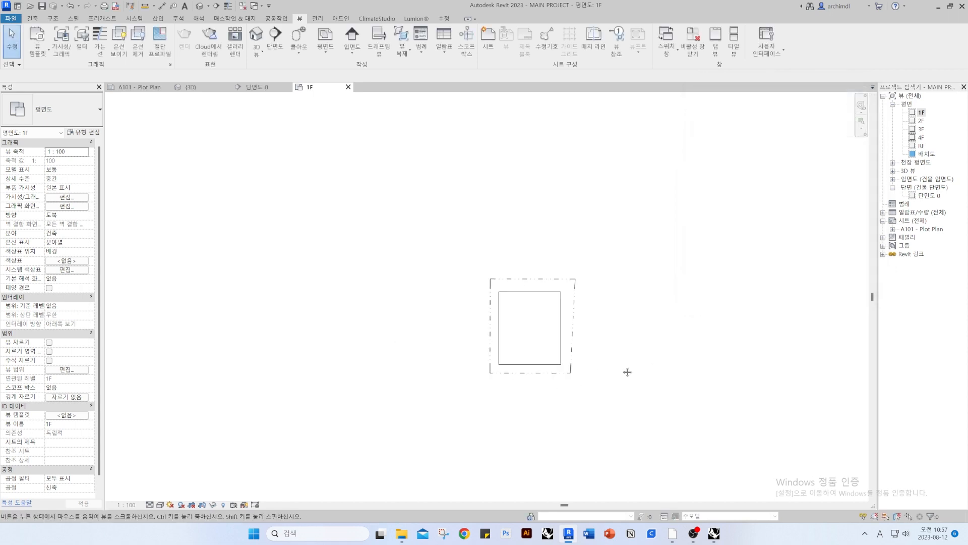
pyautogui.scroll(-3, 519, 365)
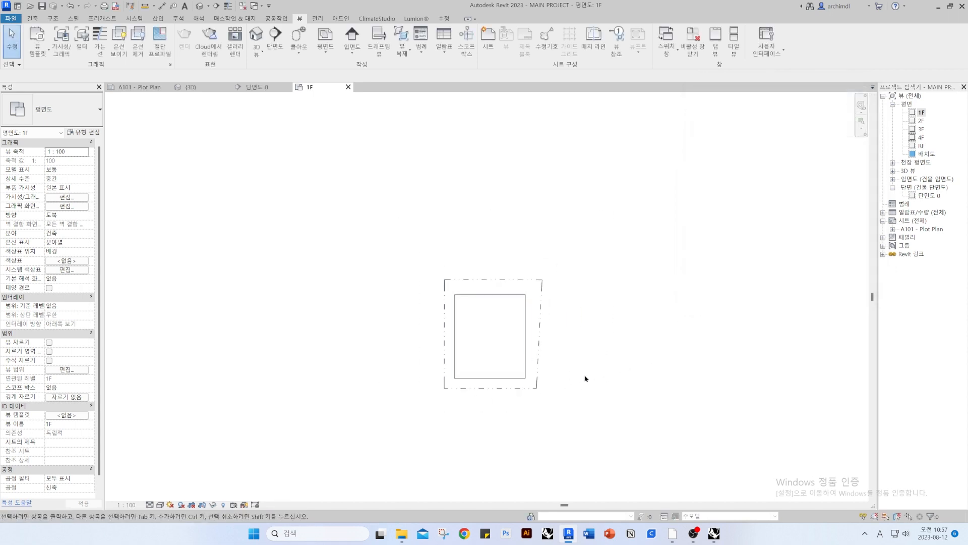
pyautogui.moveTo(482, 409); pyautogui.dragTo(466, 411, button='middle')
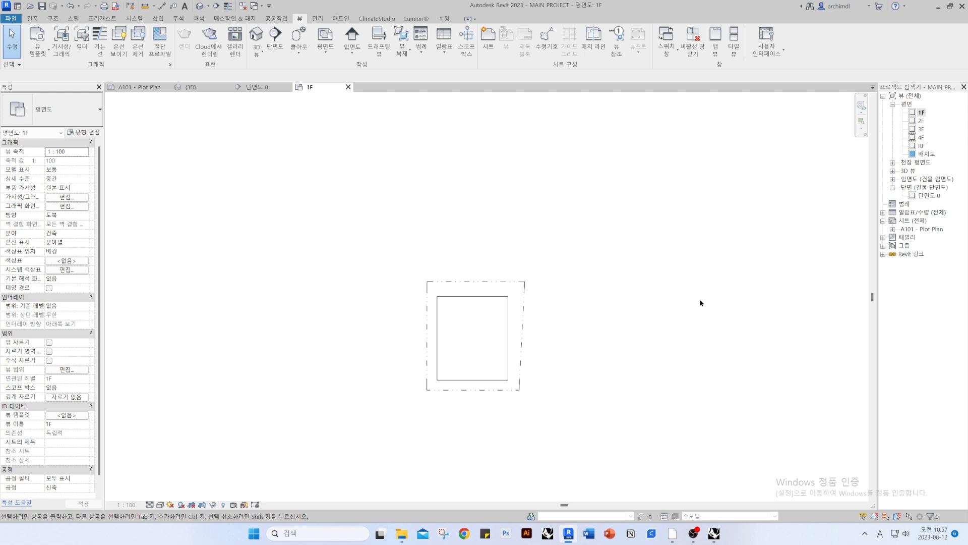
# Open the 2F plan and compare its visible site buildings and markers with the 1F plan
pyautogui.doubleClick(923, 122)
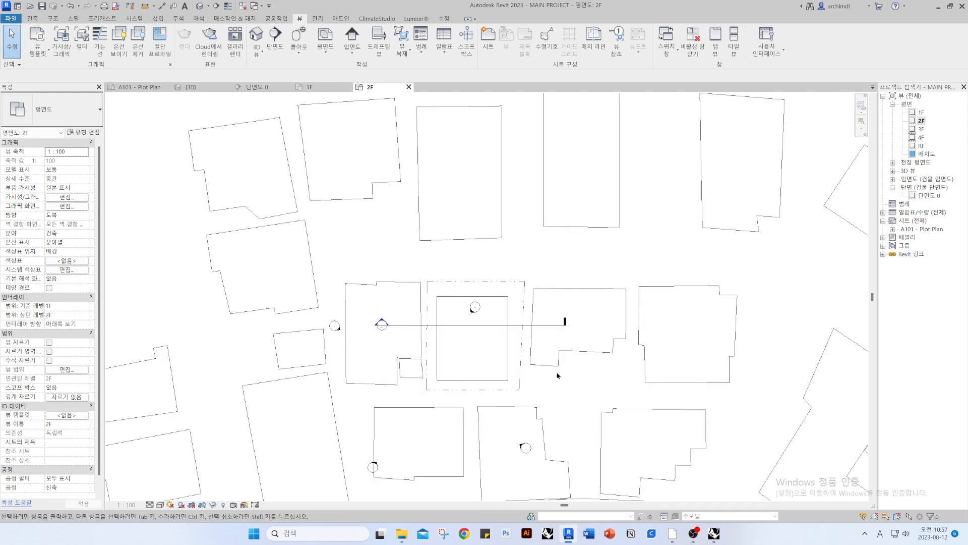
pyautogui.click(324, 88)
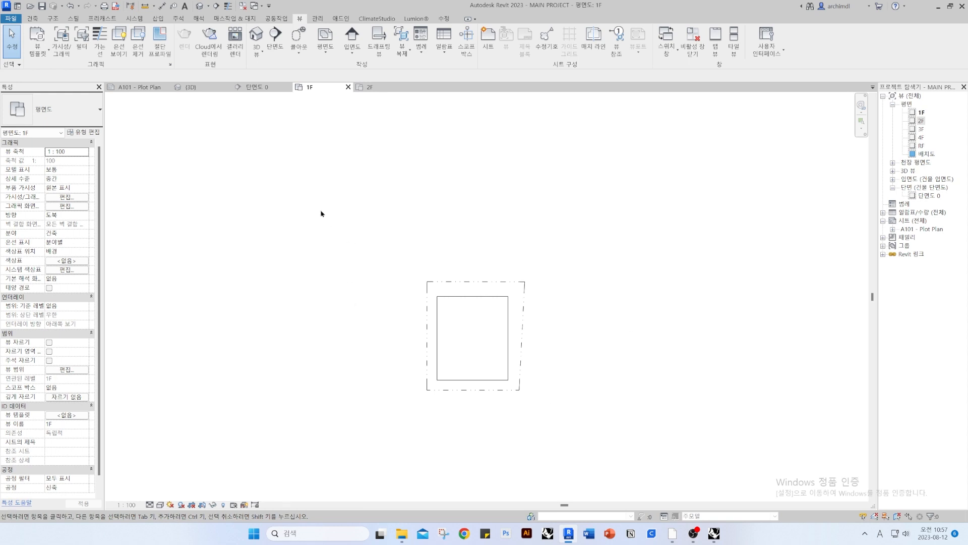
pyautogui.moveTo(320, 213); pyautogui.dragTo(656, 456)
pyautogui.press('Escape')
pyautogui.moveTo(648, 438); pyautogui.dragTo(293, 247)
# Create a view template named Floor Plan from the current 1F view
pyautogui.click(38, 51)
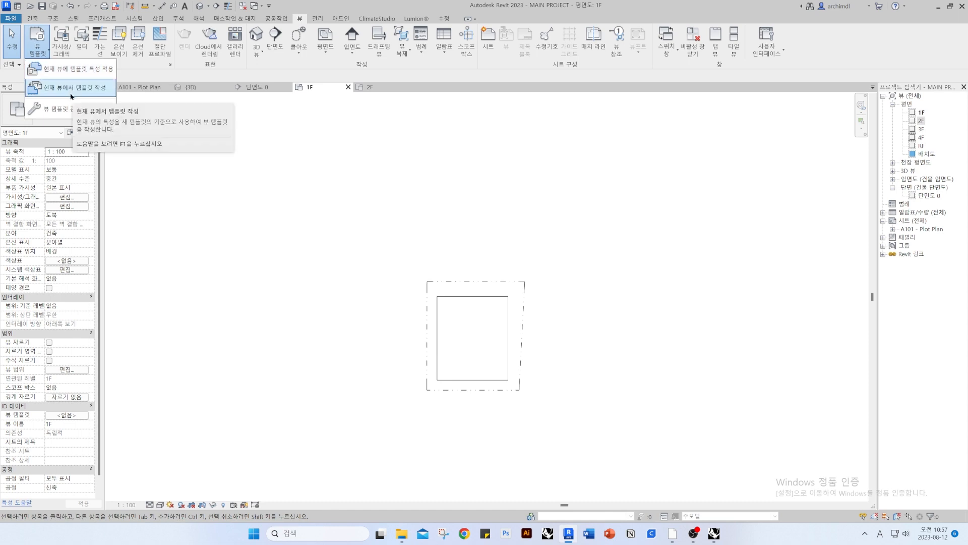
pyautogui.click(60, 93)
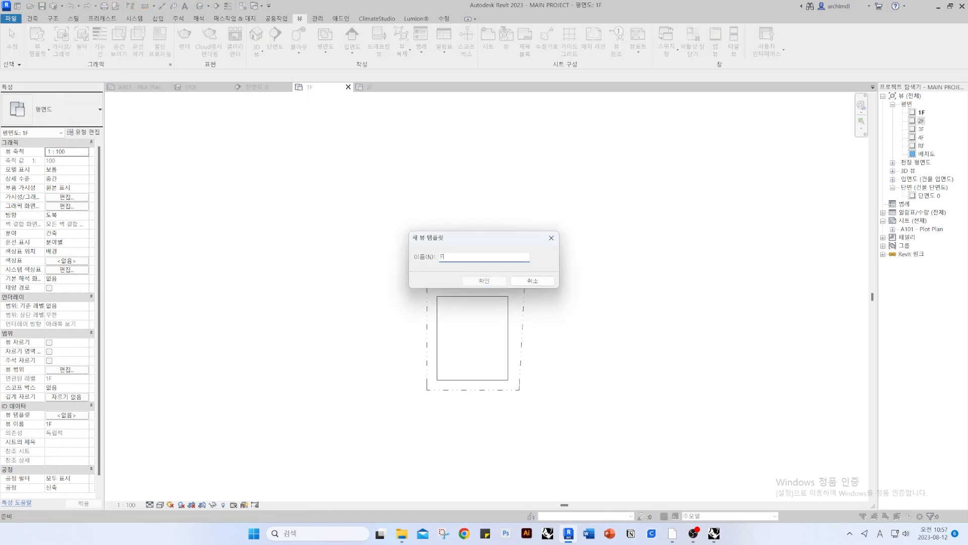
pyautogui.write('Floor Plan')
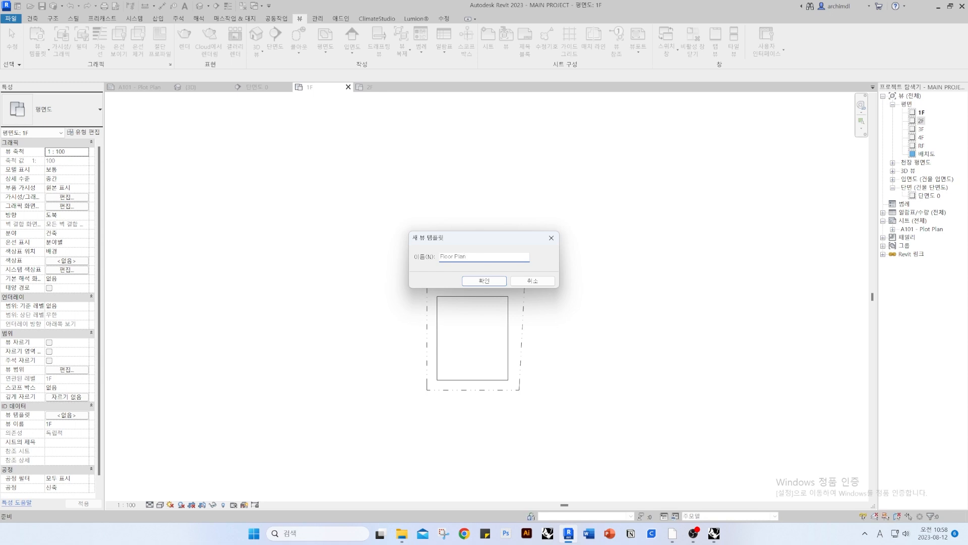
pyautogui.press('Return')
# Look through the other plan view templates, select Floor Plan and accept the template settings
pyautogui.click(359, 245)
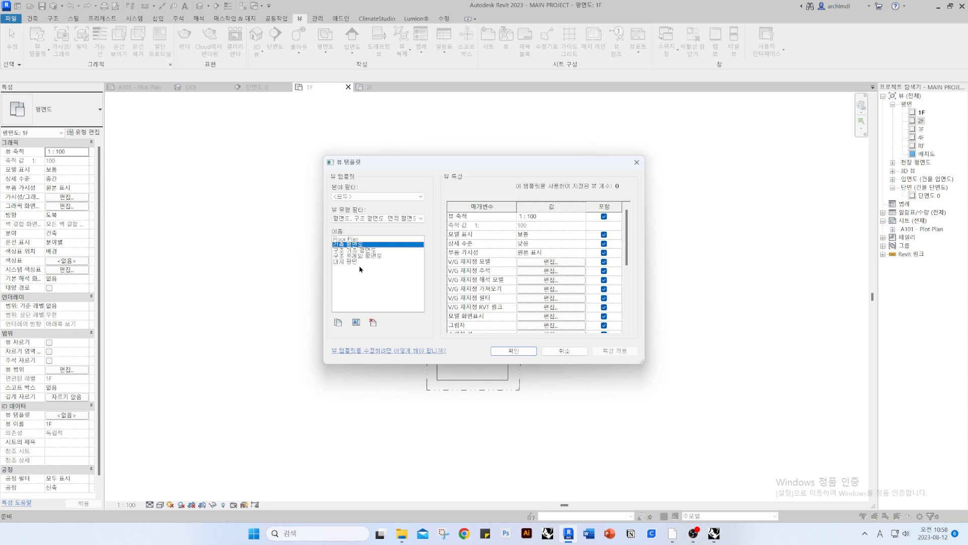
pyautogui.click(359, 262)
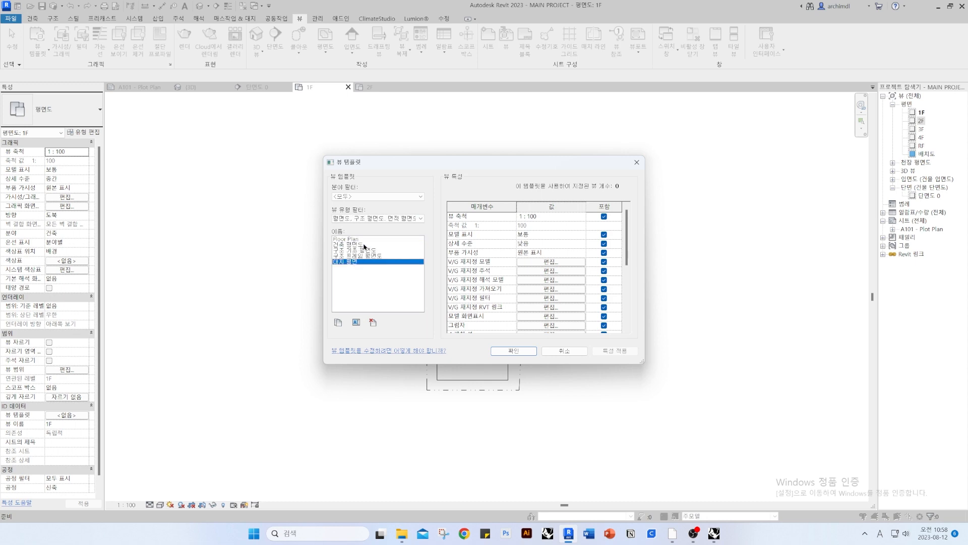
pyautogui.click(364, 245)
pyautogui.click(365, 250)
pyautogui.click(364, 256)
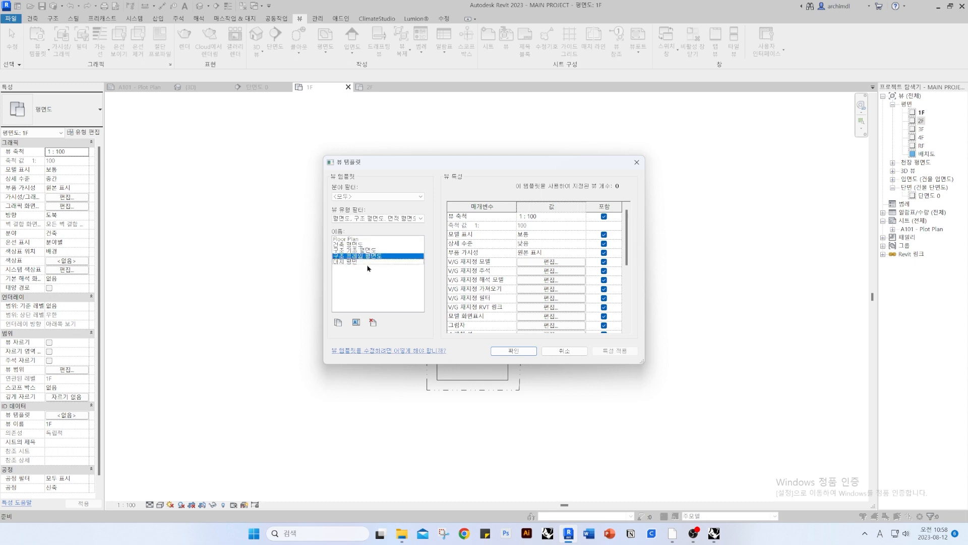
pyautogui.click(353, 261)
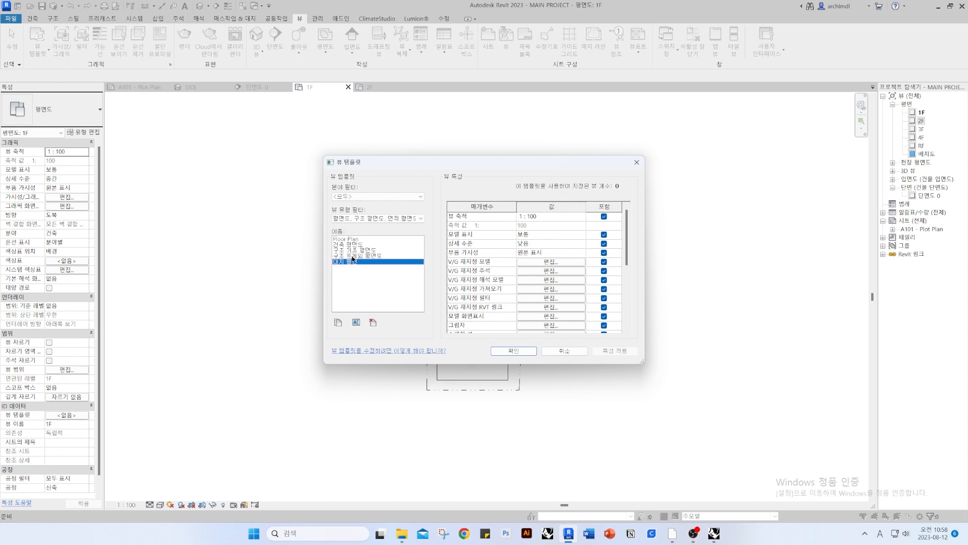
pyautogui.click(356, 240)
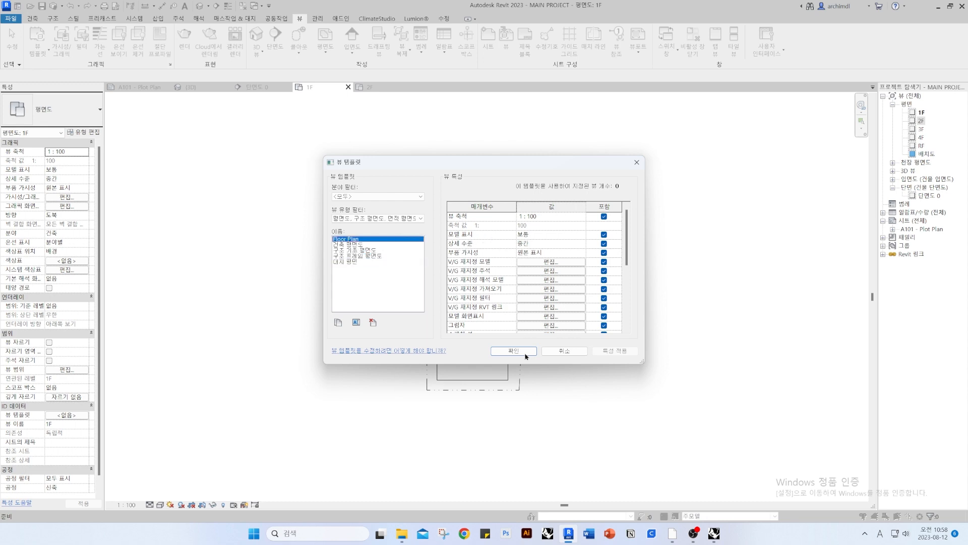
pyautogui.click(525, 354)
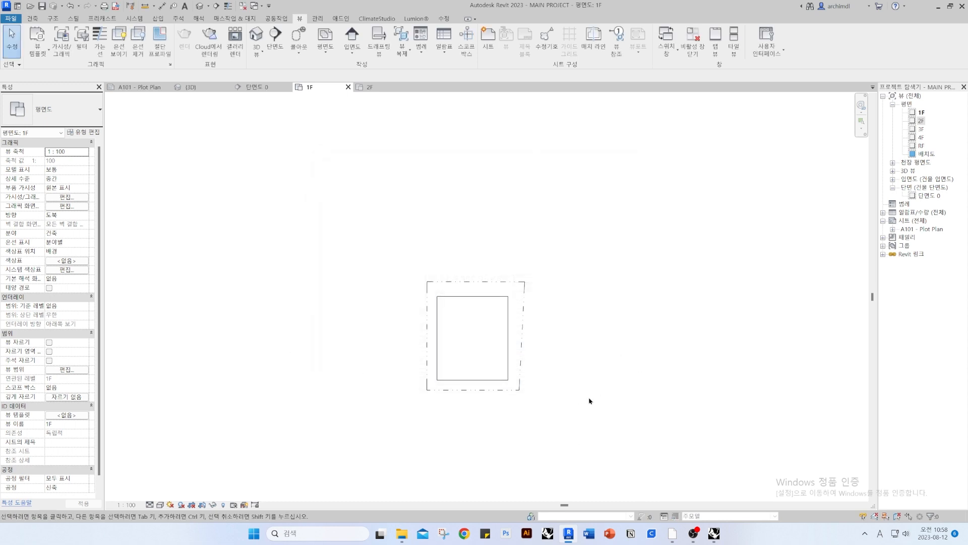
# Apply the Floor Plan view template's properties to the 2F plan
pyautogui.click(369, 87)
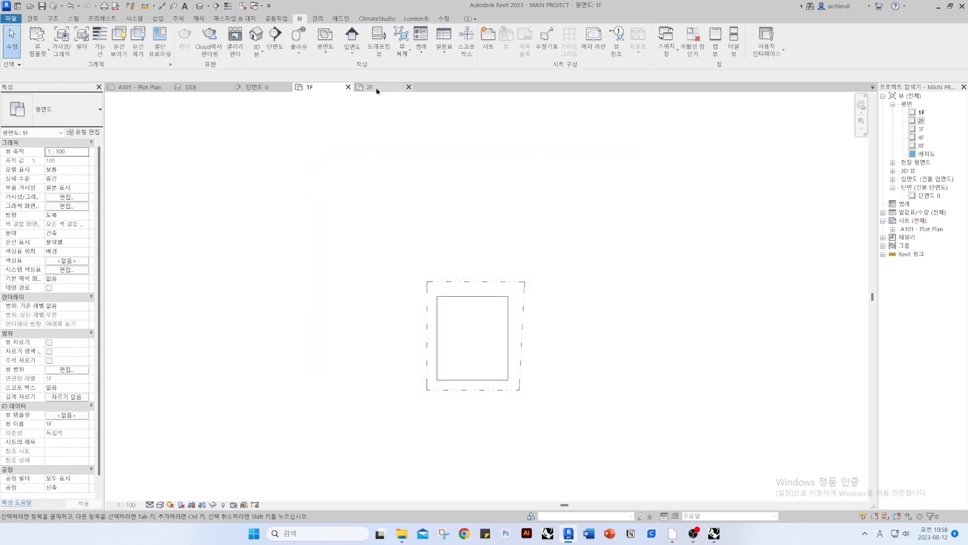
pyautogui.click(36, 45)
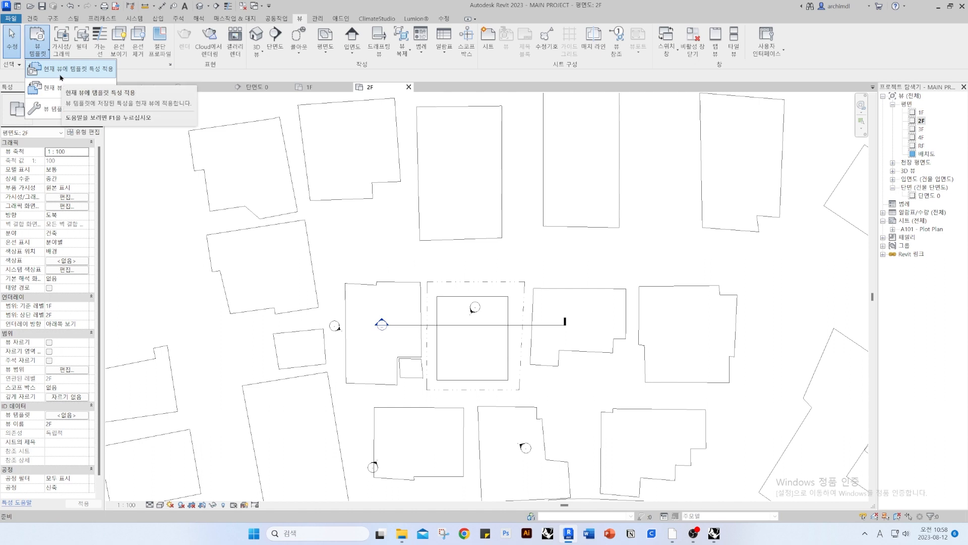
pyautogui.click(96, 69)
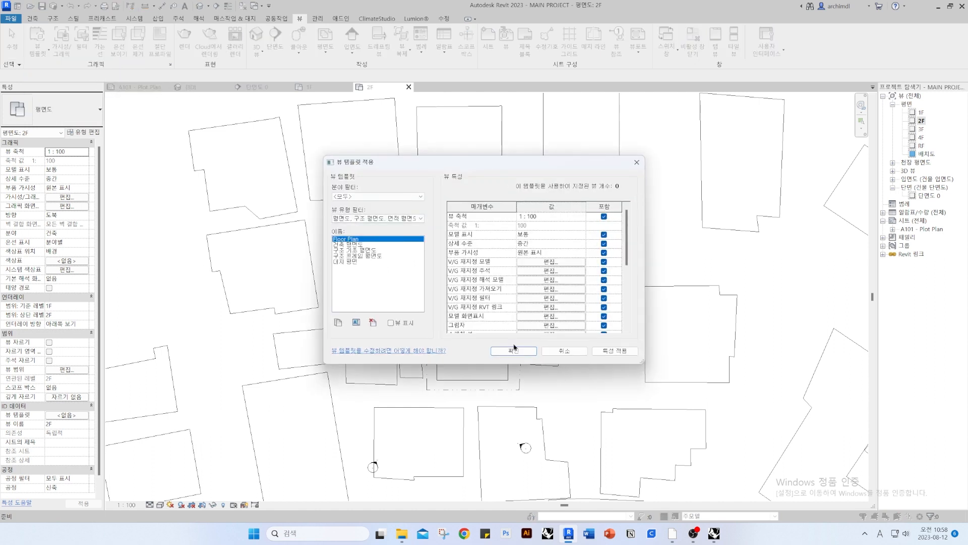
pyautogui.click(513, 350)
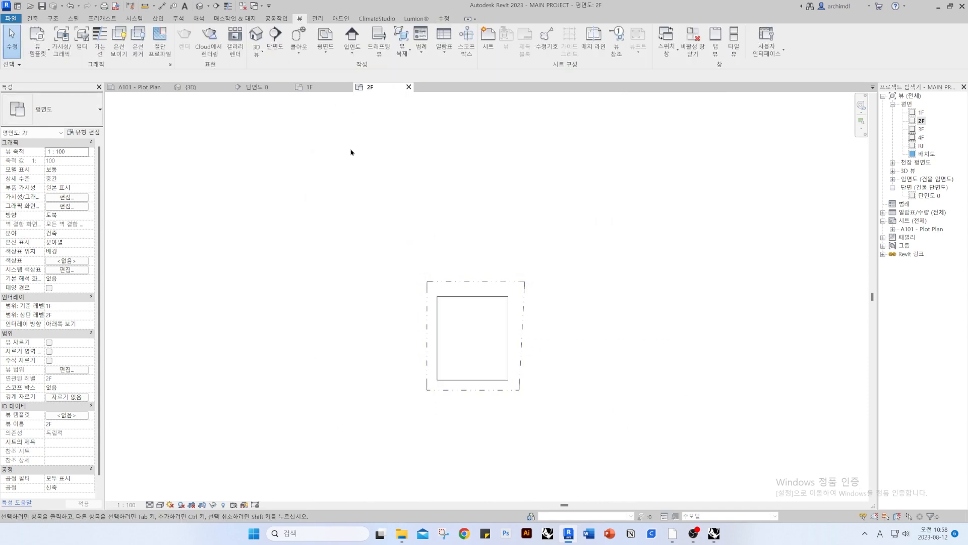
# Compare the mass and site boundary in the 2F plan with those in the 1F plan
pyautogui.moveTo(313, 158); pyautogui.dragTo(648, 451)
pyautogui.moveTo(648, 450); pyautogui.dragTo(306, 269)
pyautogui.click(283, 167)
pyautogui.click(329, 87)
pyautogui.click(385, 87)
pyautogui.click(322, 90)
pyautogui.moveTo(627, 413); pyautogui.dragTo(337, 263)
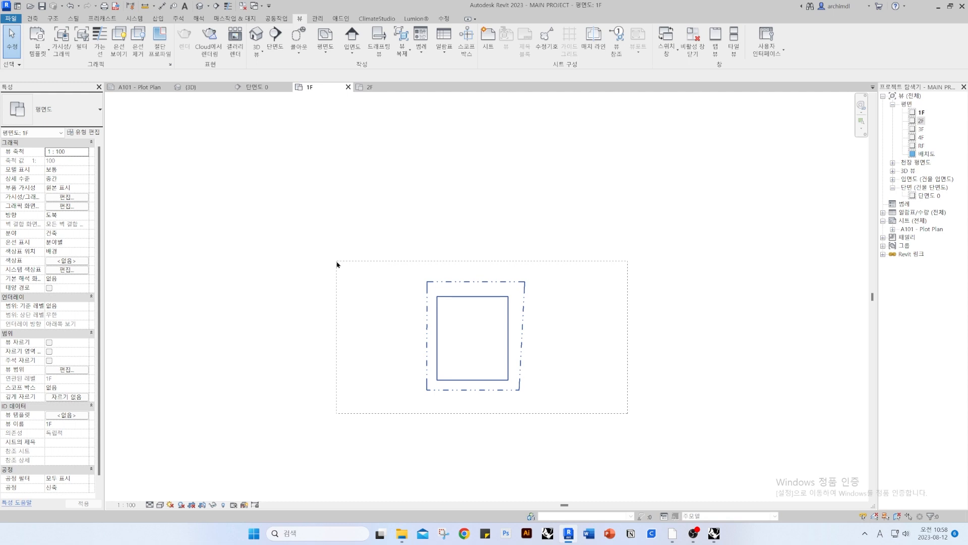
pyautogui.moveTo(336, 263); pyautogui.dragTo(337, 263)
pyautogui.moveTo(305, 222); pyautogui.dragTo(668, 446)
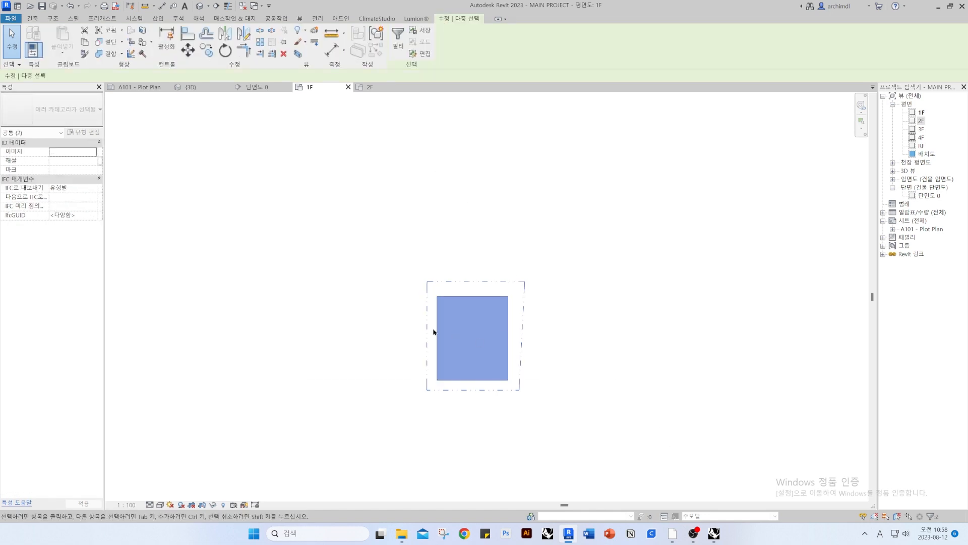
pyautogui.click(395, 187)
pyautogui.moveTo(277, 218); pyautogui.dragTo(683, 458)
pyautogui.click(684, 458)
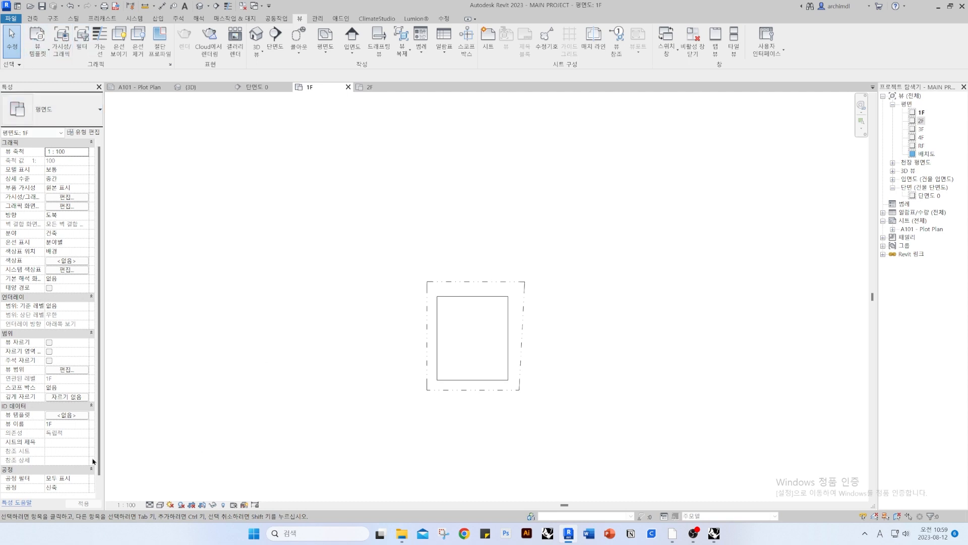
# Assign Floor Plan as the 1F plan's view template in its properties
pyautogui.click(67, 415)
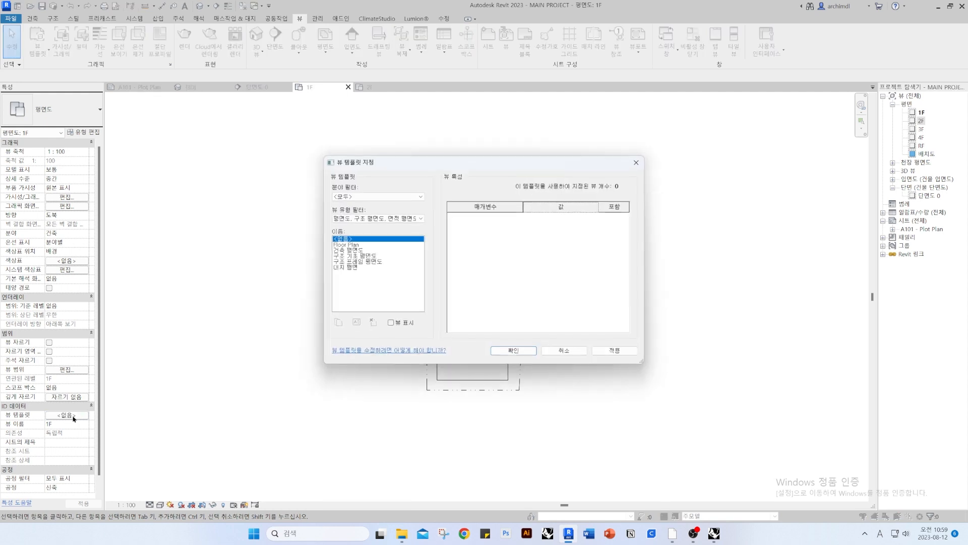
pyautogui.click(348, 245)
pyautogui.click(510, 348)
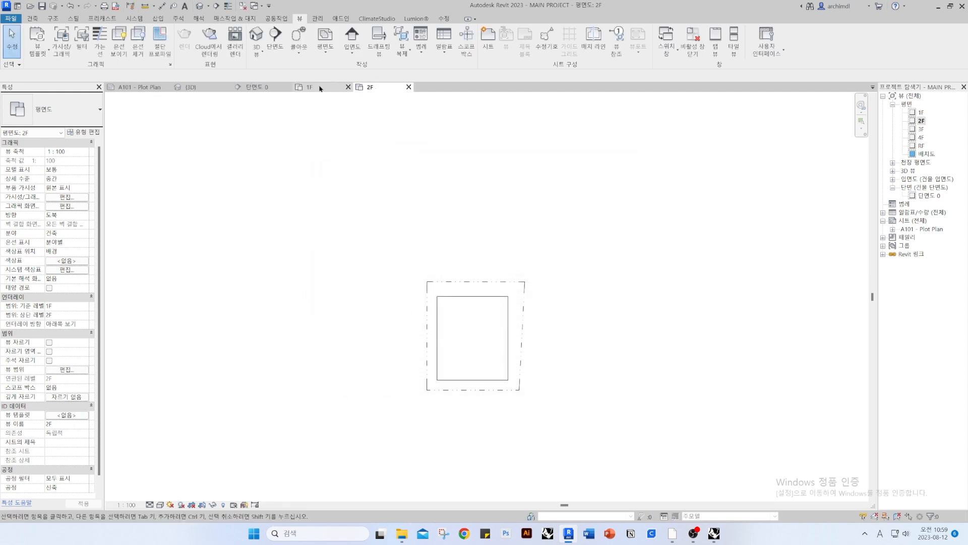
# In the Floor Plan view template's model visibility overrides, turn off the property line subcategory (대지 경계선) under 대지 and accept the changes
pyautogui.click(369, 87)
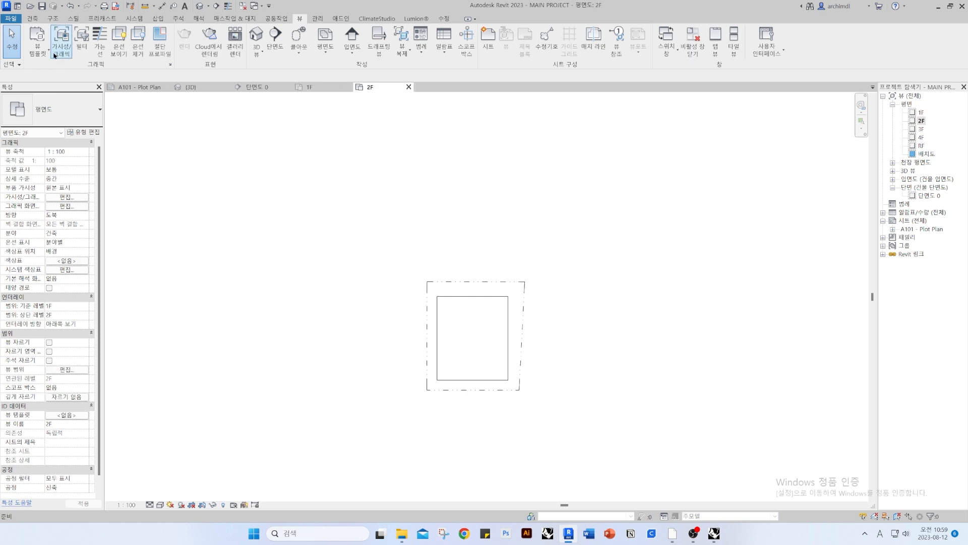
pyautogui.click(38, 41)
pyautogui.click(52, 107)
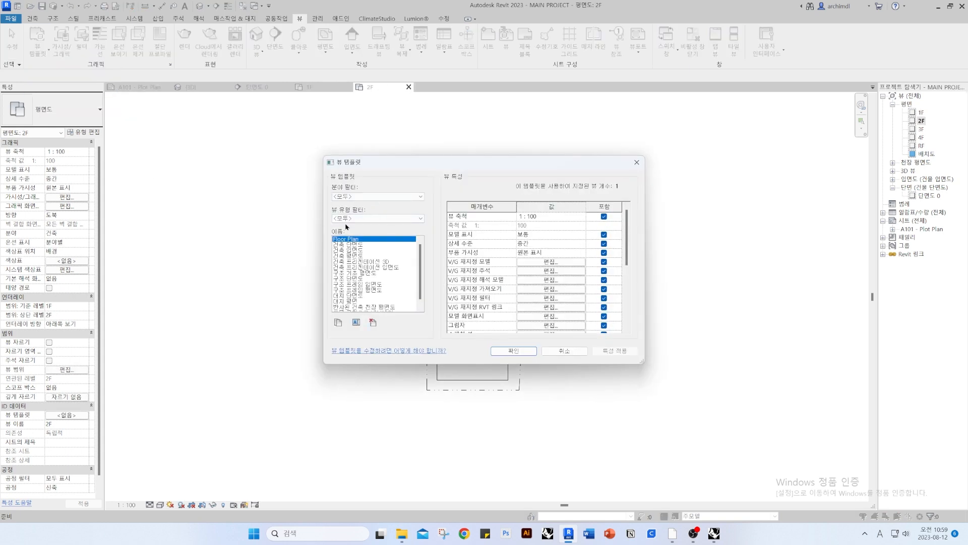
pyautogui.click(559, 261)
pyautogui.scroll(-6, 318, 269)
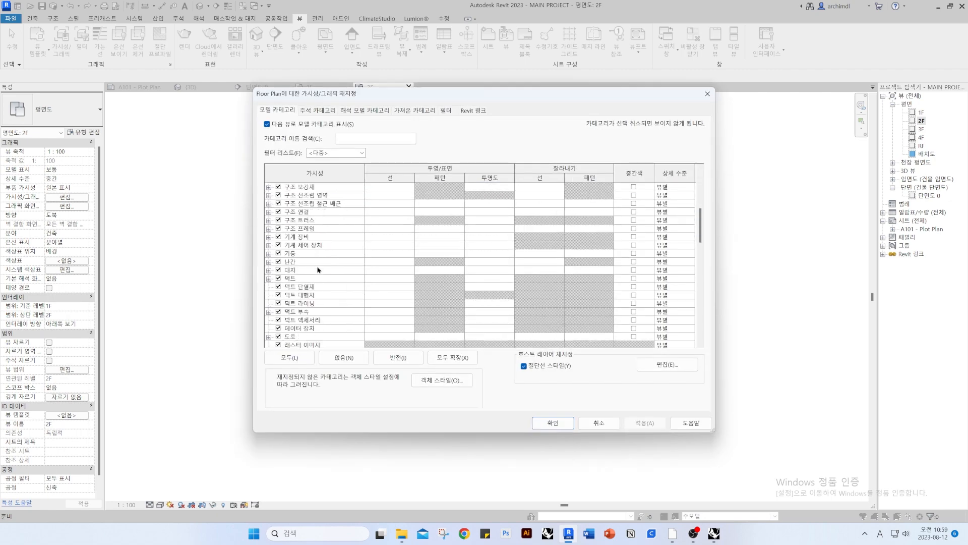
pyautogui.scroll(-1, 318, 270)
pyautogui.click(269, 254)
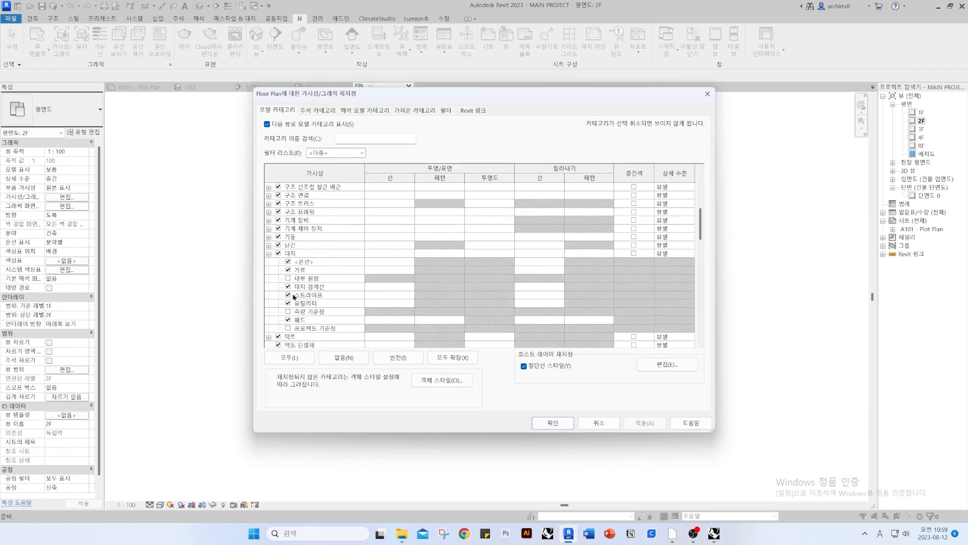
pyautogui.click(301, 288)
pyautogui.click(553, 421)
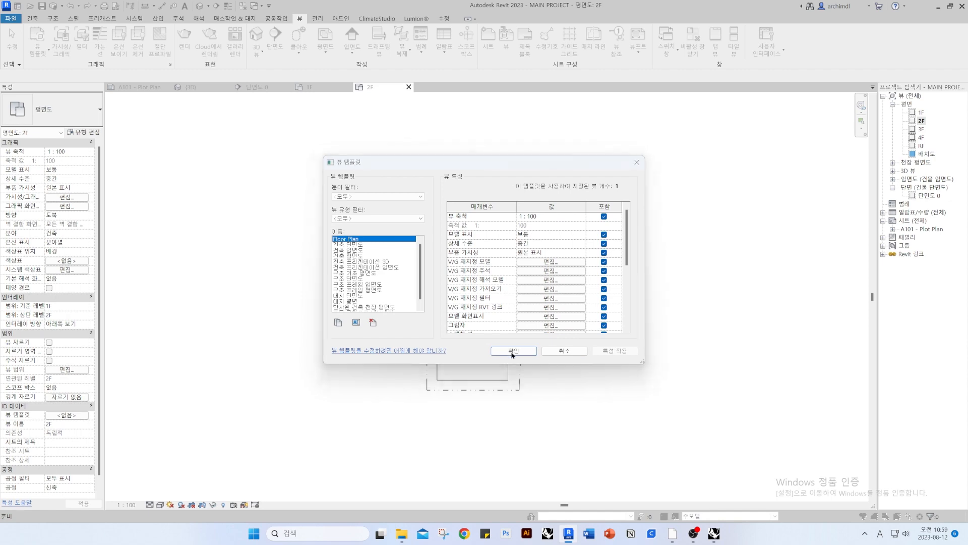
pyautogui.press('Return')
# Check the site boundary and the assigned view template in the 2F plan
pyautogui.moveTo(232, 237); pyautogui.dragTo(232, 237)
pyautogui.moveTo(289, 222); pyautogui.dragTo(674, 438)
pyautogui.click(236, 418)
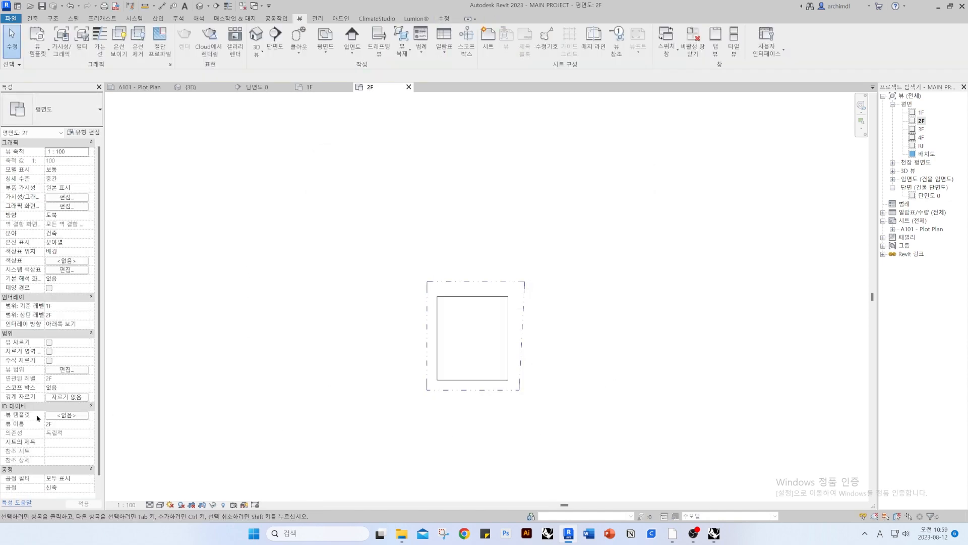
pyautogui.press('v')
pyautogui.press('v')
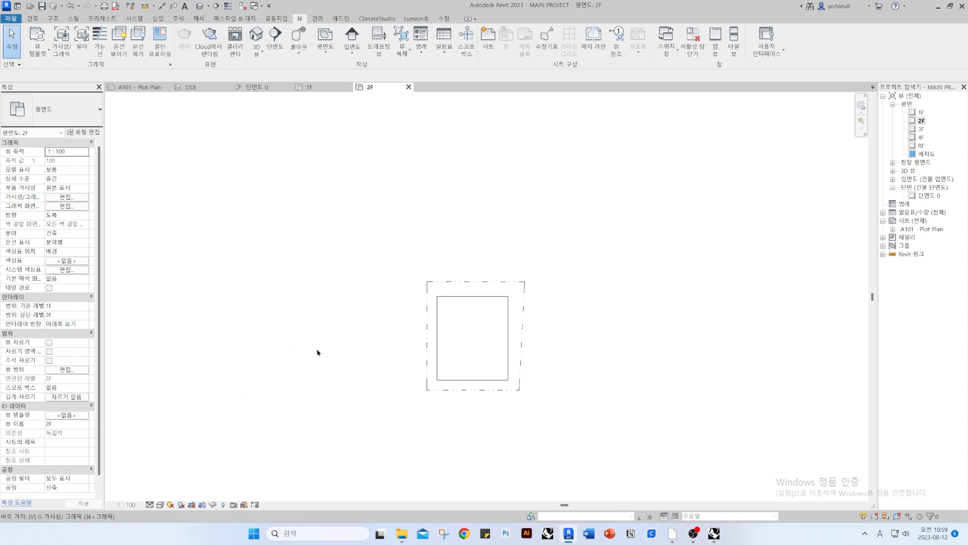
pyautogui.press('Escape')
# Review the view template assigned to the 1F plan without changing its settings
pyautogui.click(38, 59)
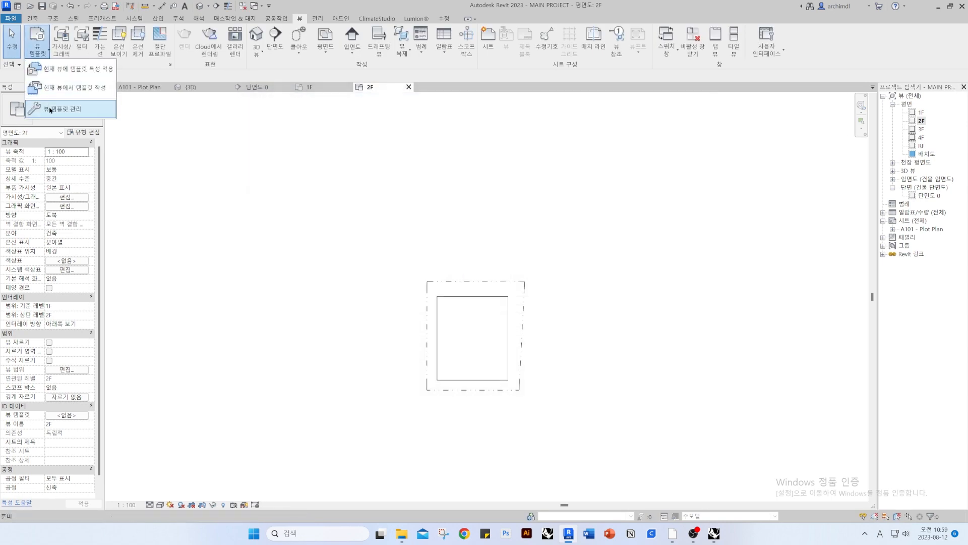
pyautogui.click(65, 109)
pyautogui.press('Escape')
pyautogui.click(317, 86)
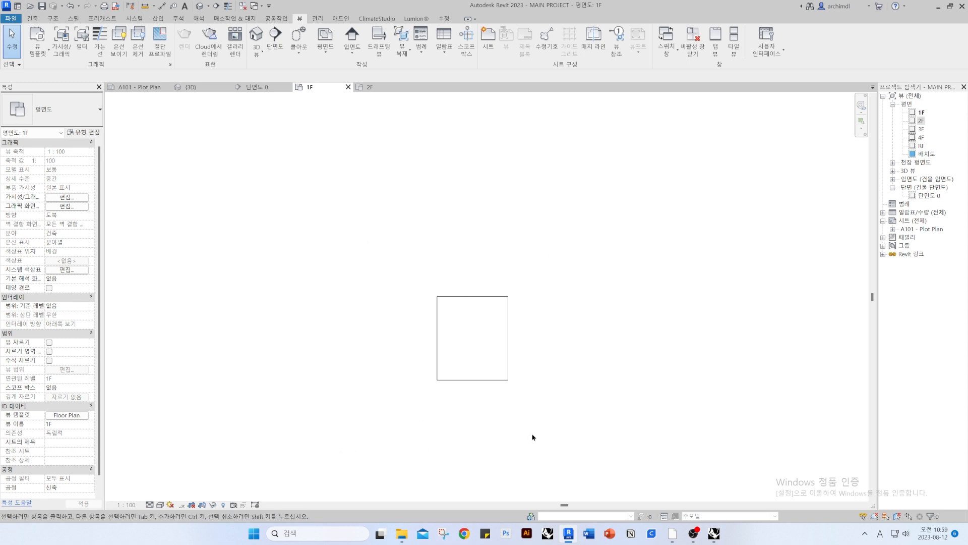
pyautogui.click(69, 417)
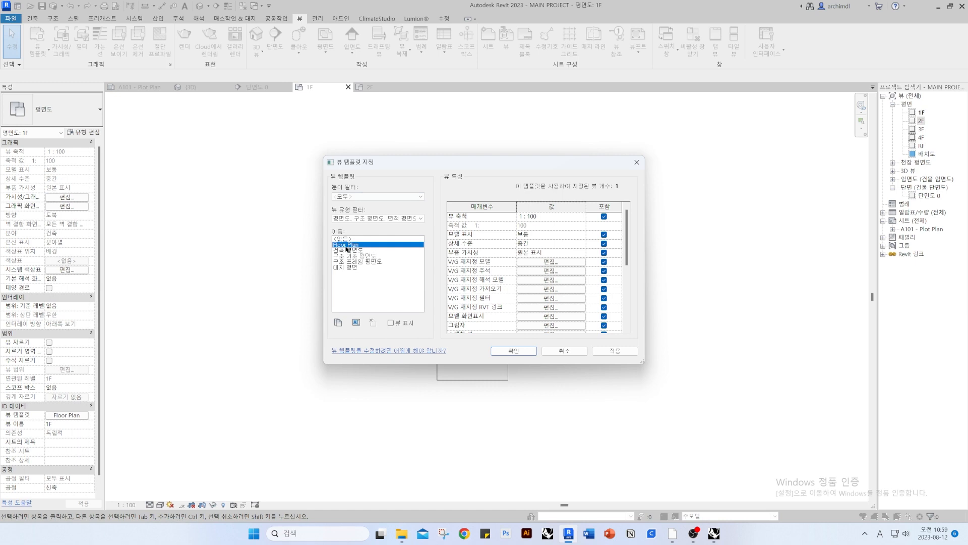
pyautogui.click(513, 351)
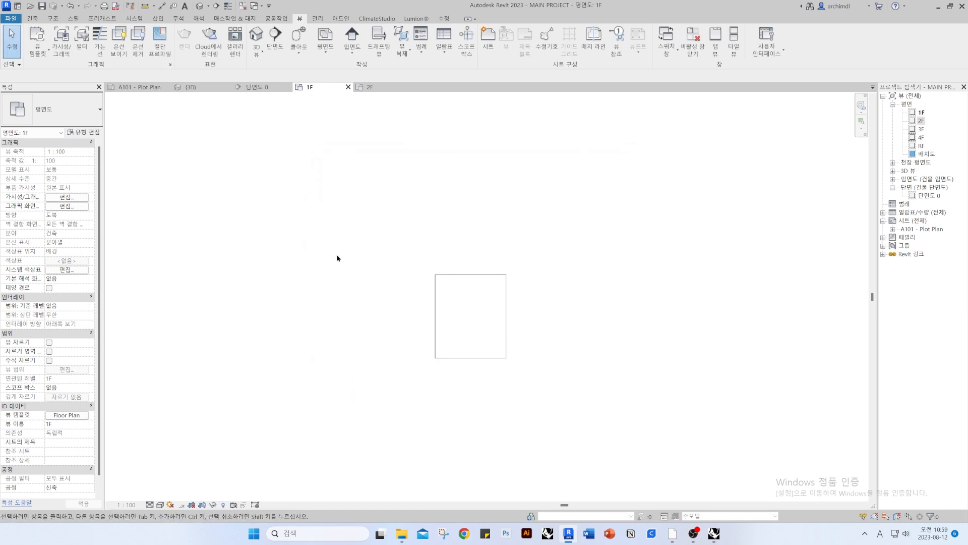
# Inspect the 1F plan's Visibility/Graphics overrides to see whether its model categories can be edited under the assigned template
pyautogui.press('v')
pyautogui.press('g')
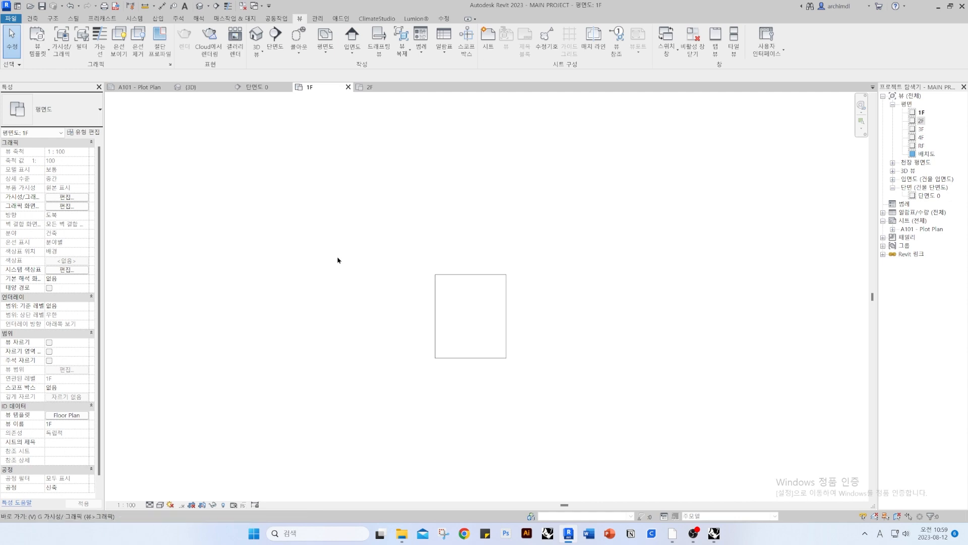
pyautogui.click(303, 203)
pyautogui.click(310, 228)
pyautogui.click(312, 235)
pyautogui.click(323, 321)
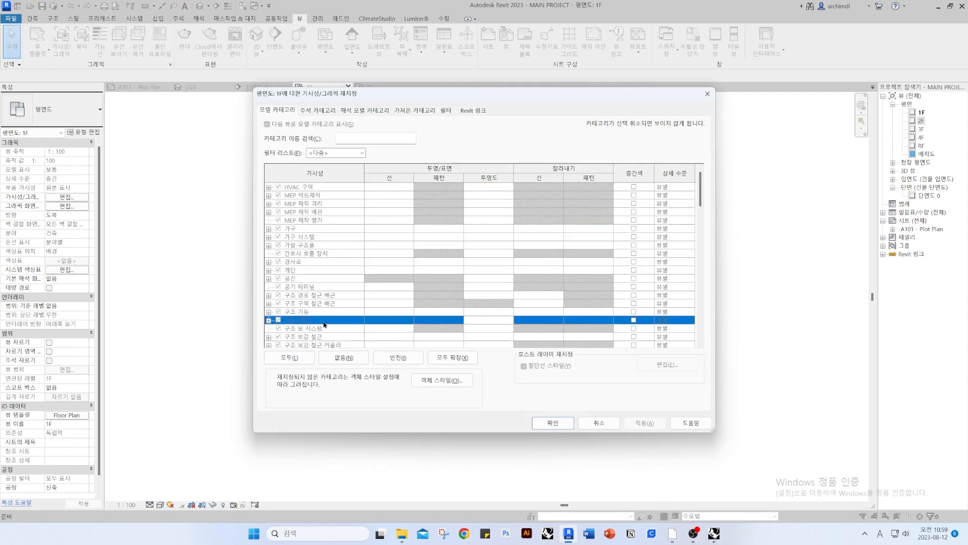
pyautogui.click(321, 231)
pyautogui.click(707, 94)
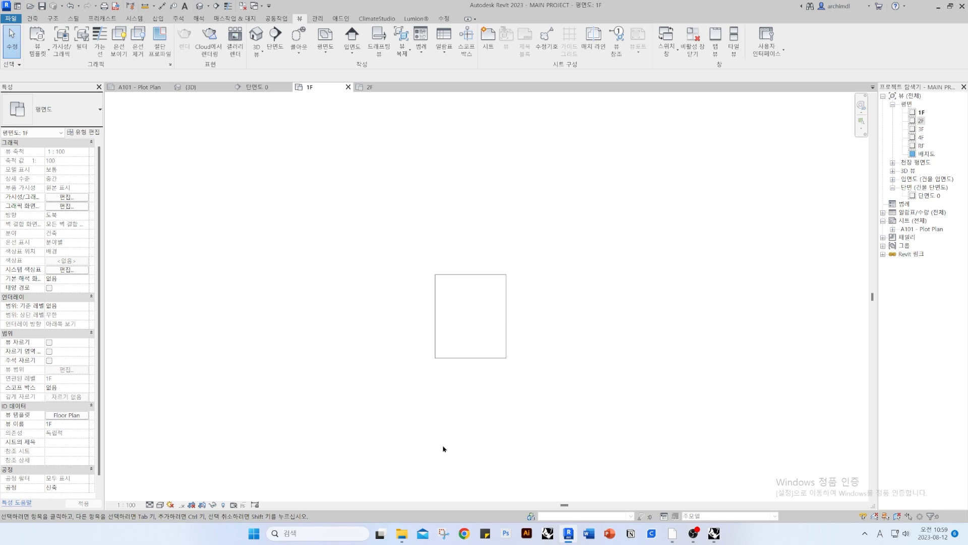
pyautogui.press('v')
pyautogui.press('g')
pyautogui.press('Escape')
# Turn the property line subcategory (대지 경계선) under 대지 on in the Floor Plan view template's model visibility overrides and accept the changes
pyautogui.click(67, 415)
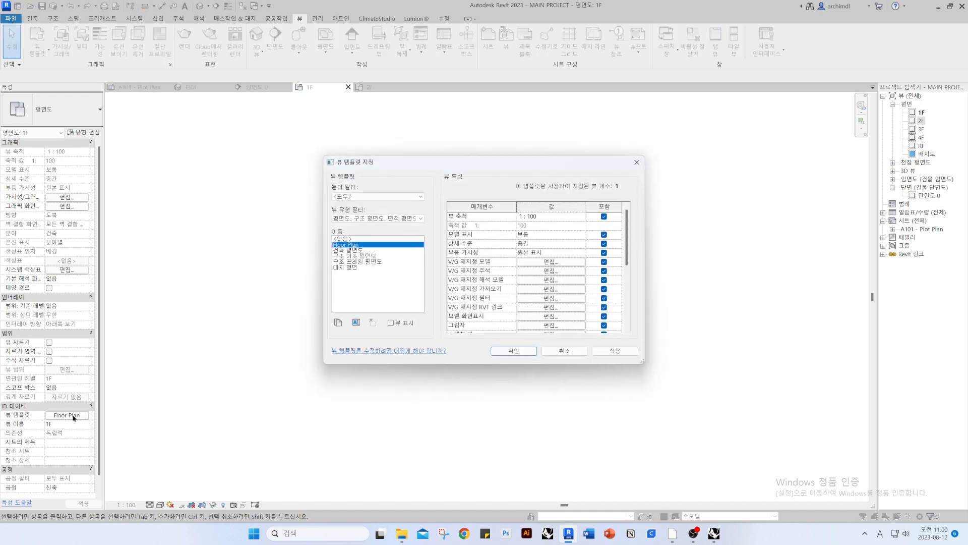
pyautogui.press('Escape')
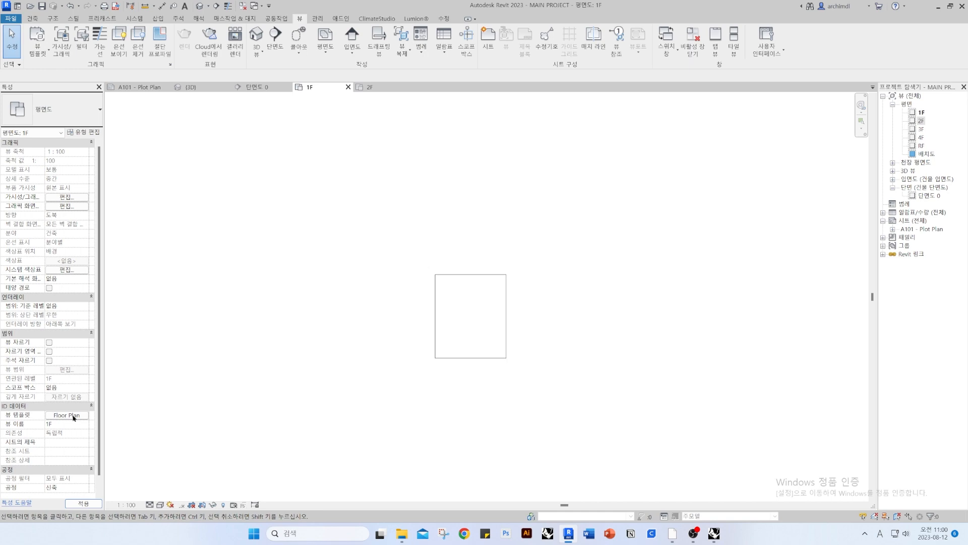
pyautogui.click(67, 415)
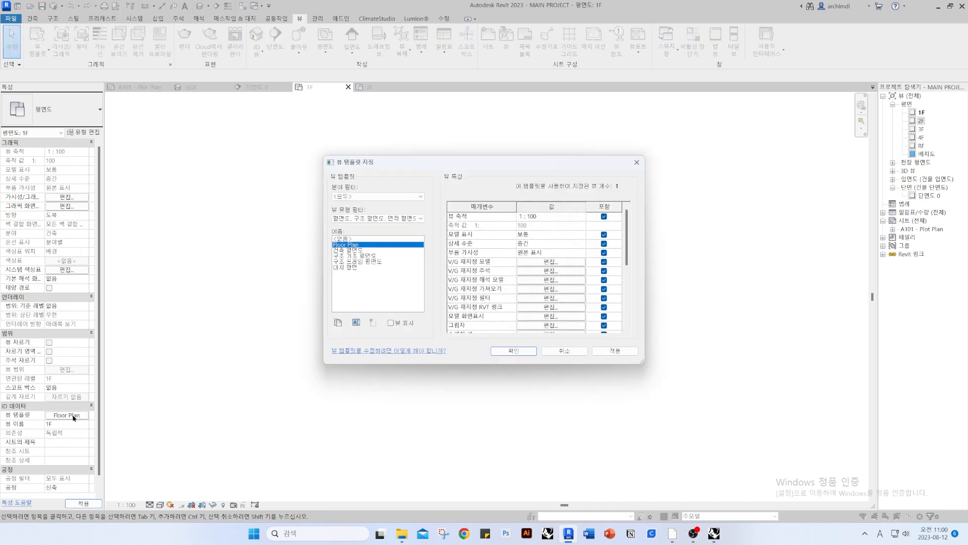
pyautogui.click(551, 262)
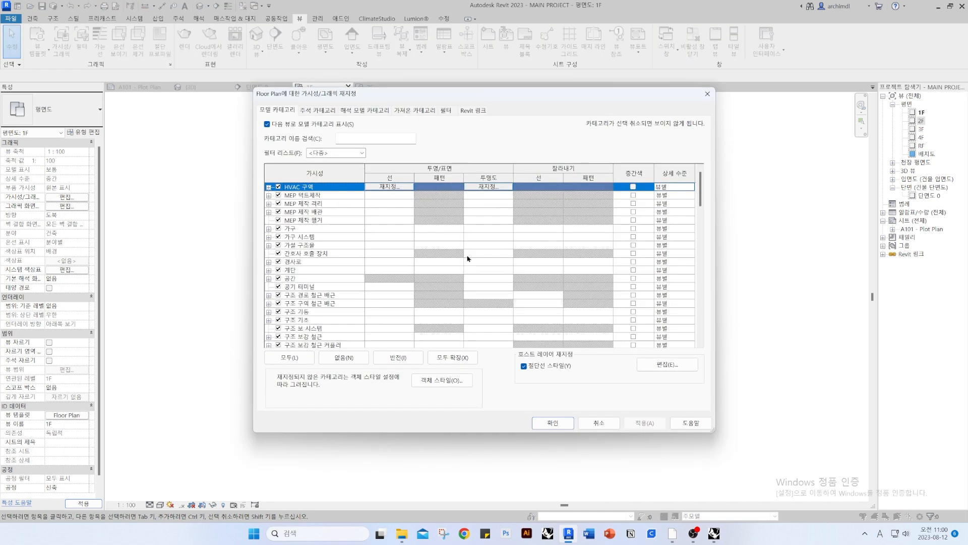
pyautogui.scroll(-7, 317, 273)
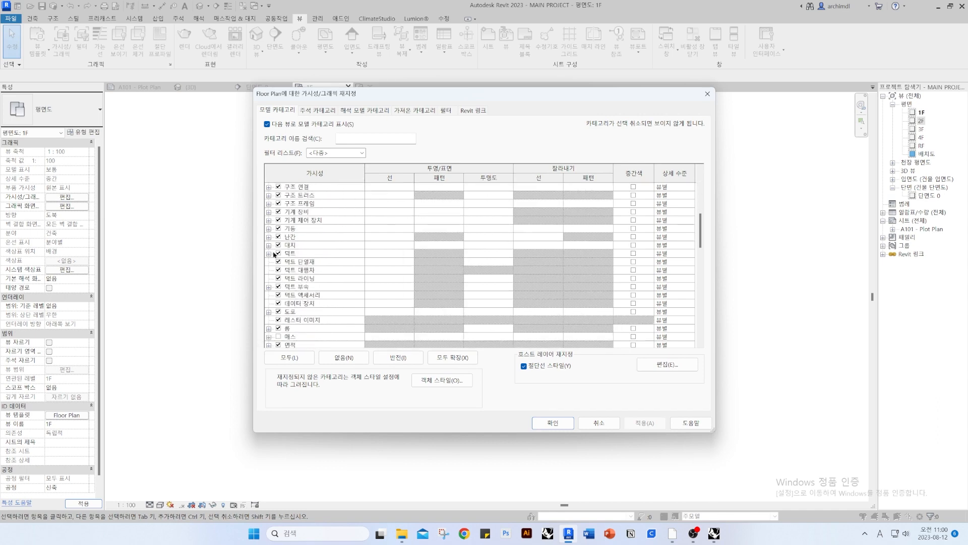
pyautogui.click(269, 245)
pyautogui.click(288, 278)
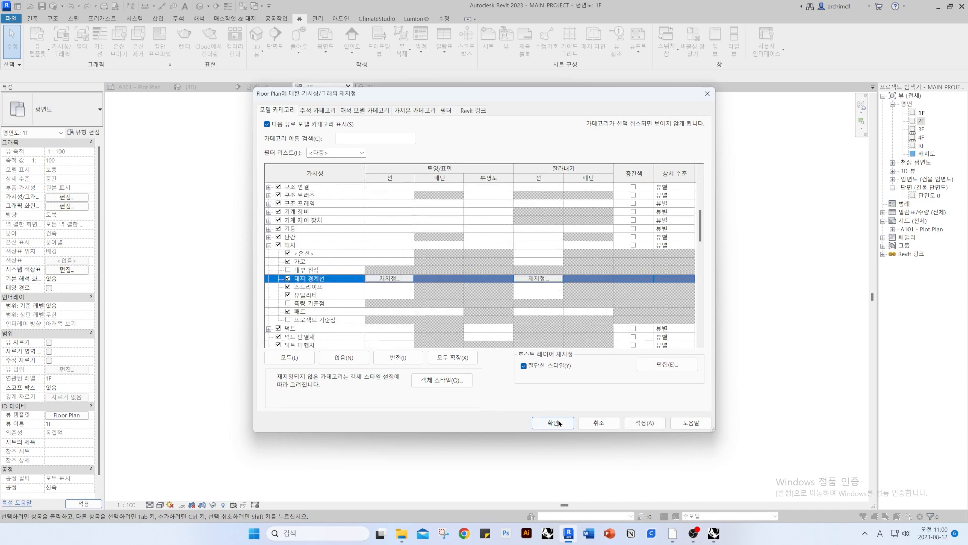
pyautogui.click(555, 423)
pyautogui.click(81, 417)
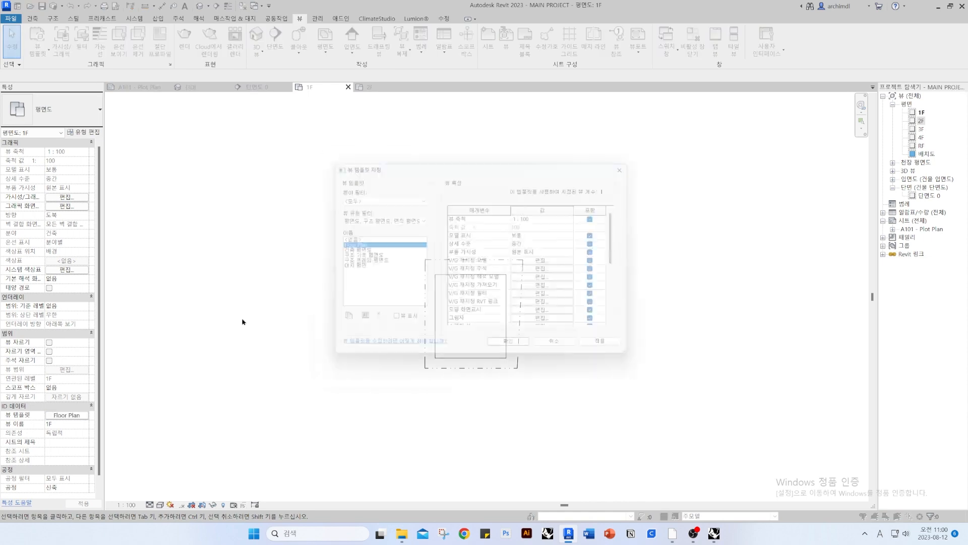
pyautogui.press('Escape')
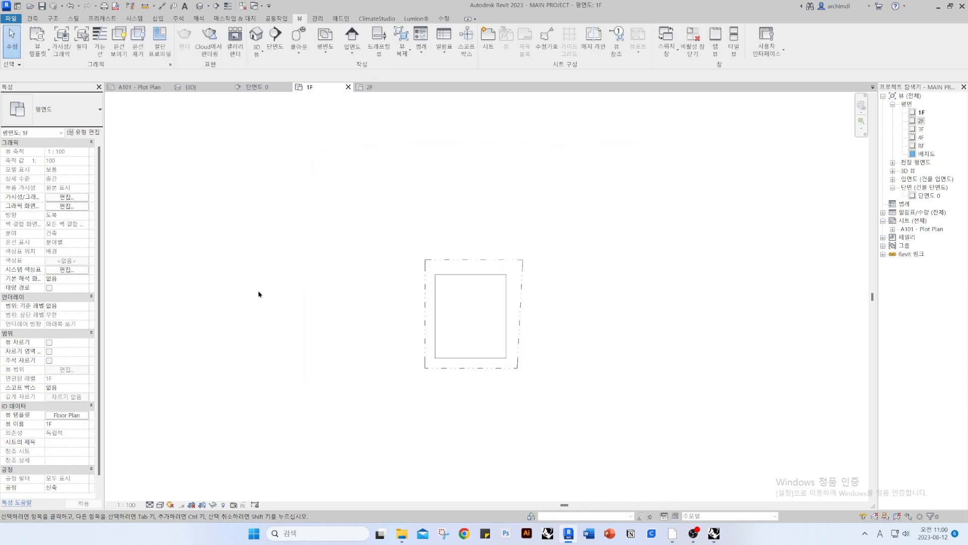
# Set the 1F plan's assigned view template to none (<없음>) and compare the plan with 2F
pyautogui.click(61, 417)
pyautogui.doubleClick(342, 239)
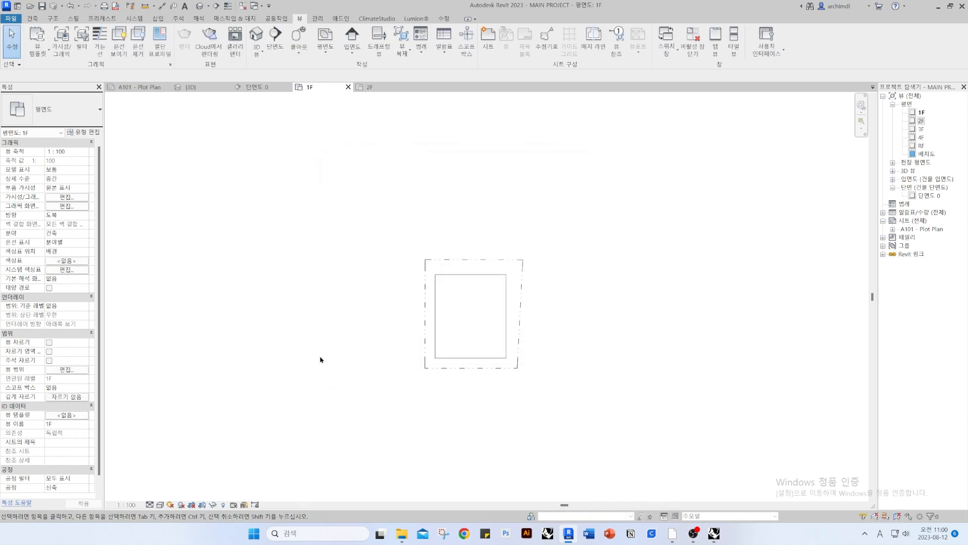
pyautogui.moveTo(307, 228); pyautogui.dragTo(650, 447)
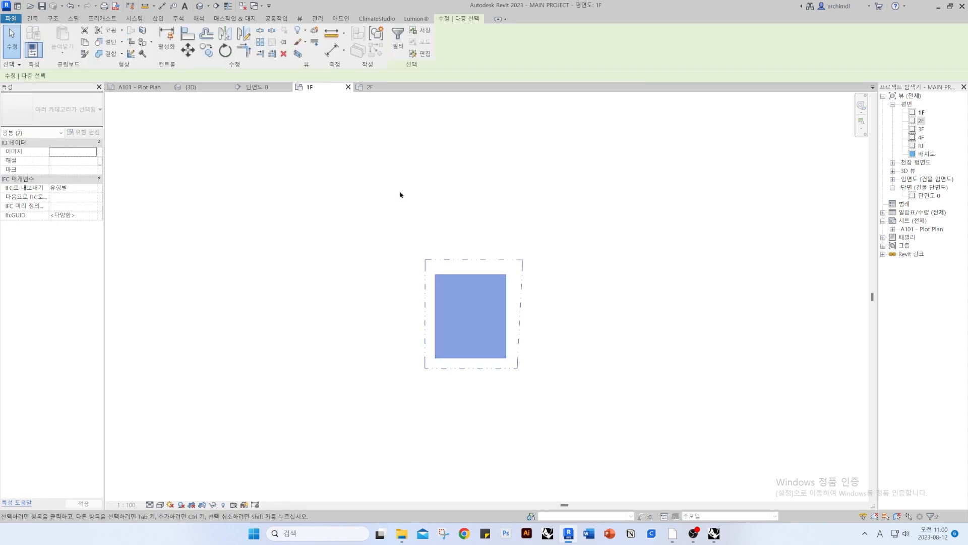
pyautogui.click(366, 87)
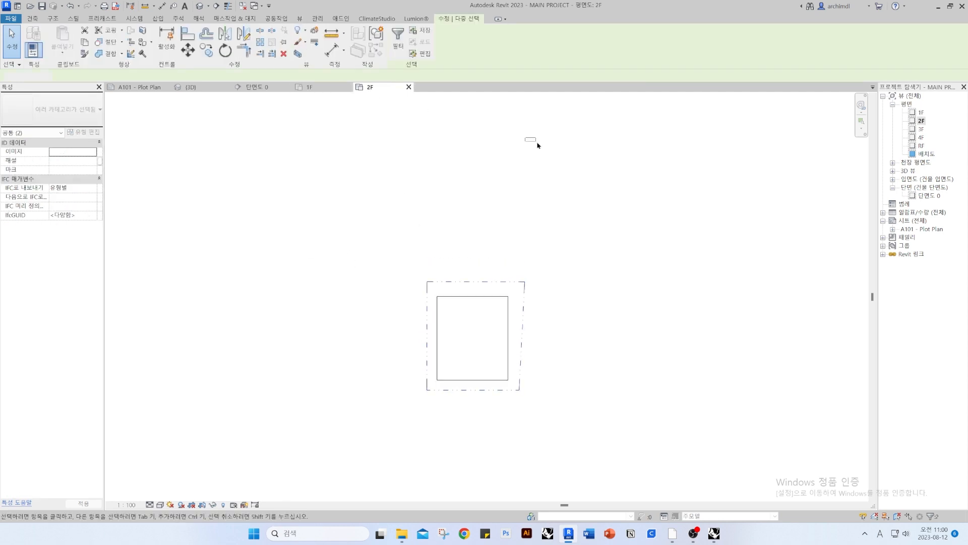
pyautogui.click(538, 145)
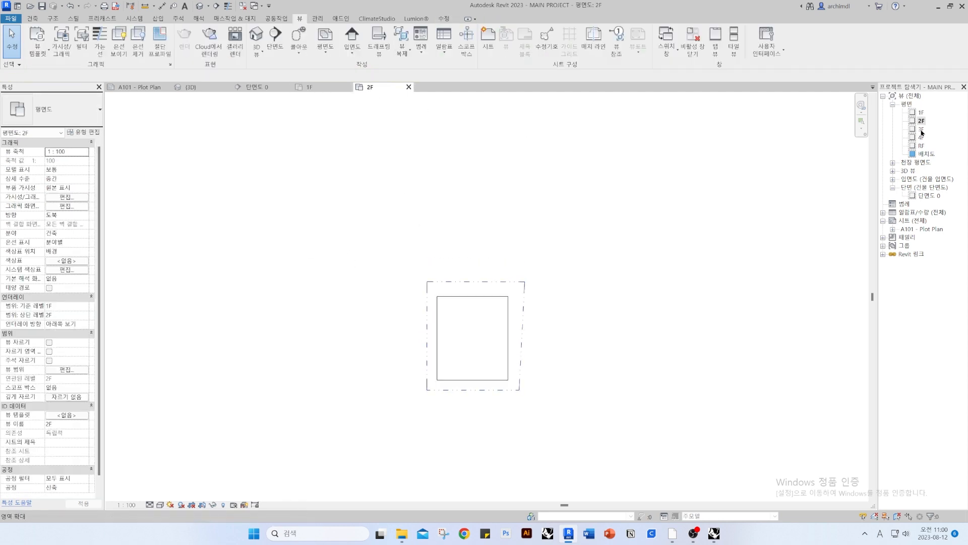
# Open the 3F plan and apply the Floor Plan template's properties to it
pyautogui.doubleClick(920, 129)
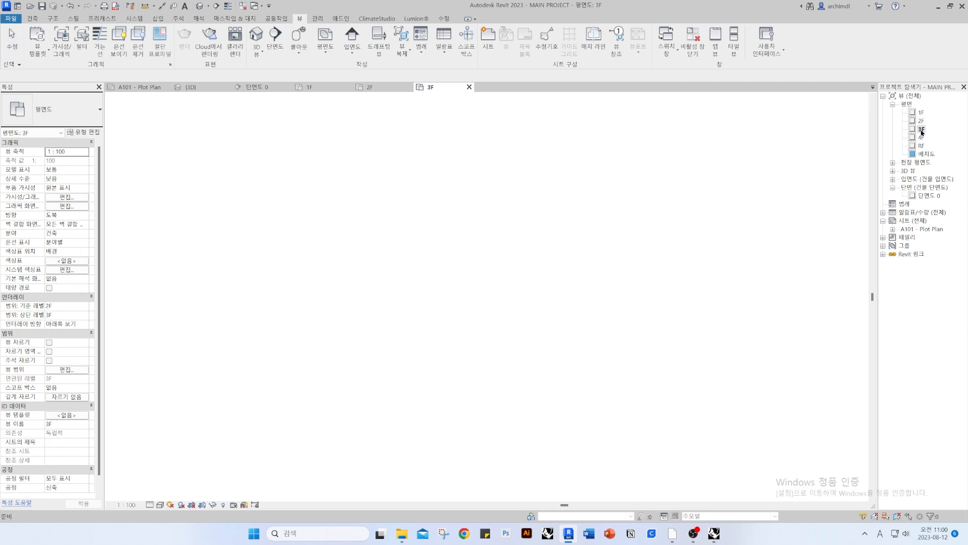
pyautogui.click(38, 49)
pyautogui.click(75, 68)
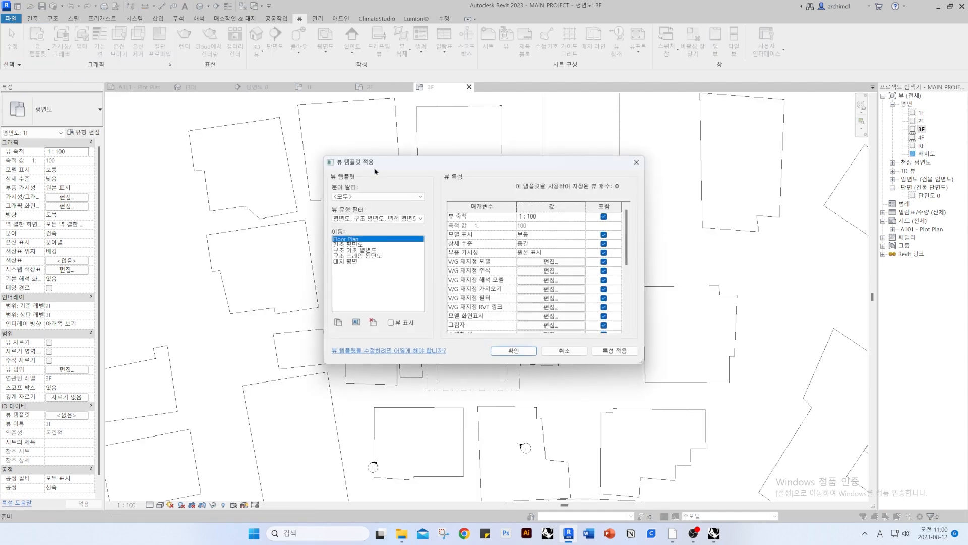
pyautogui.click(502, 350)
# Open the 4F plan and apply the Floor Plan template's properties to it
pyautogui.doubleClick(920, 146)
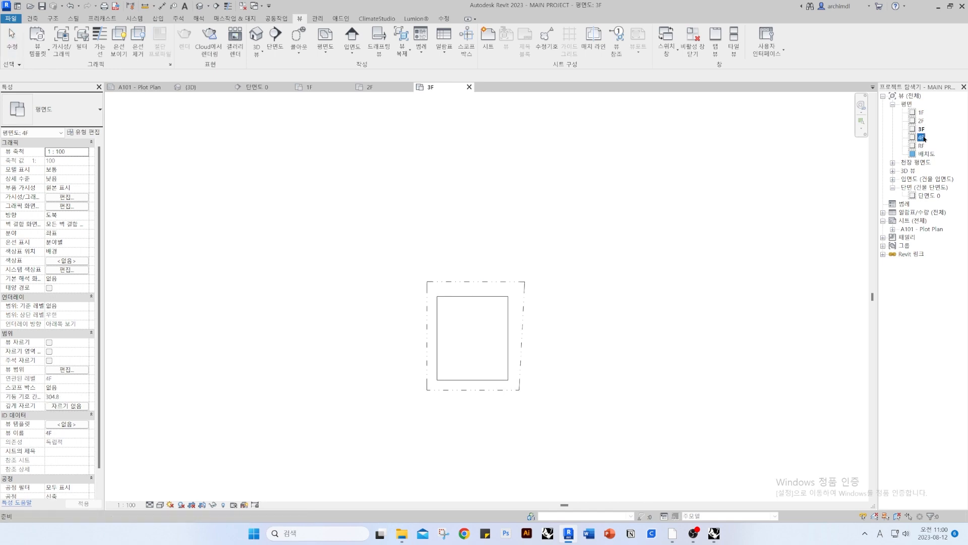
pyautogui.click(37, 50)
pyautogui.click(87, 77)
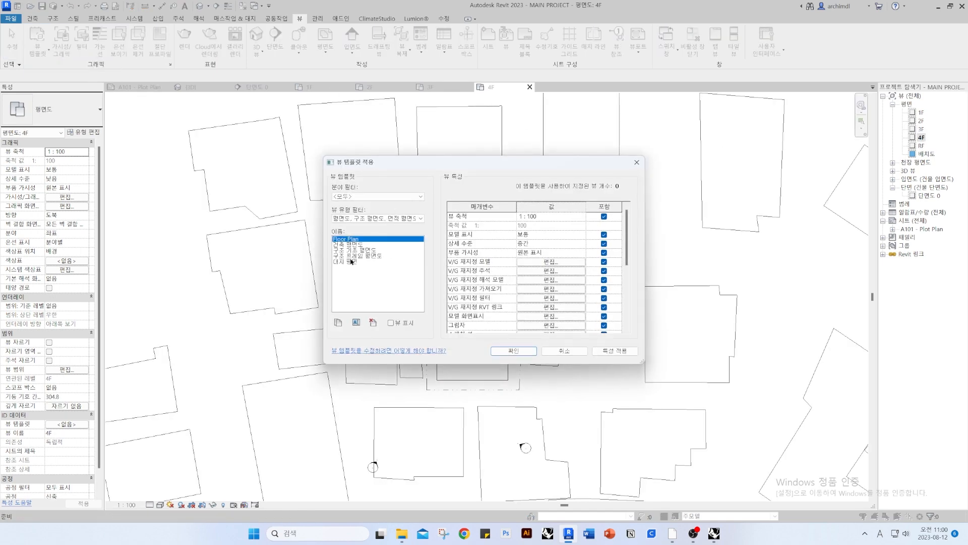
pyautogui.click(514, 351)
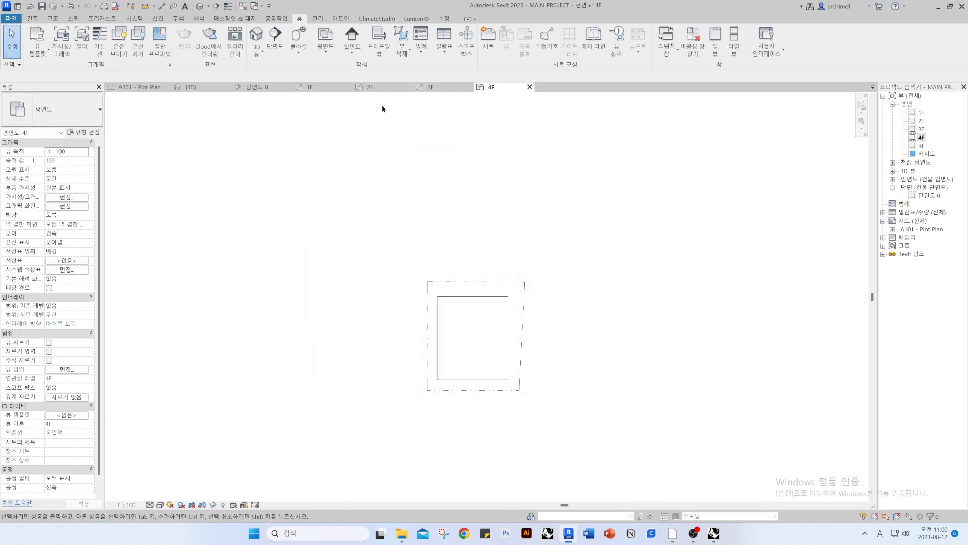
# Close all inactive views so that only the 4F plan stays open
pyautogui.moveTo(272, 210); pyautogui.dragTo(663, 425)
pyautogui.press('Escape')
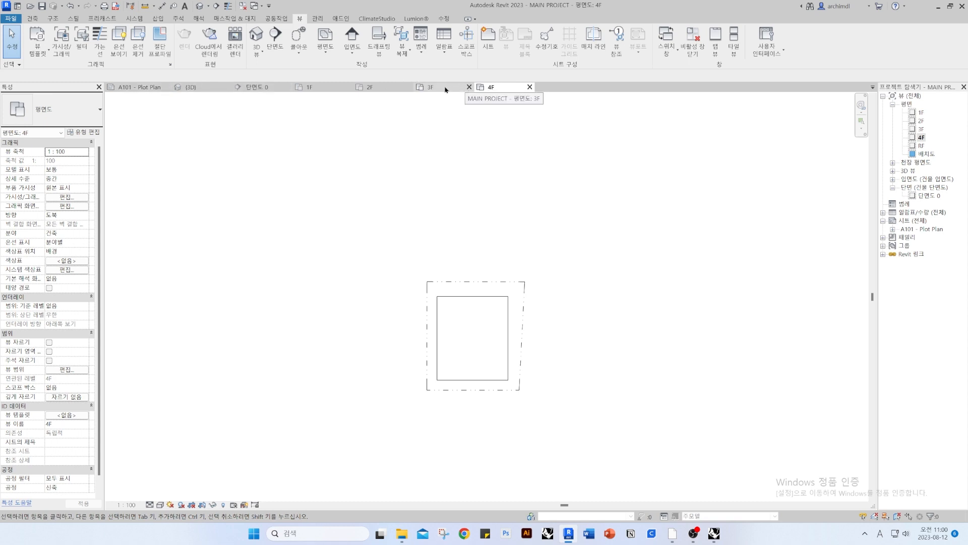
pyautogui.moveTo(293, 251); pyautogui.dragTo(682, 434)
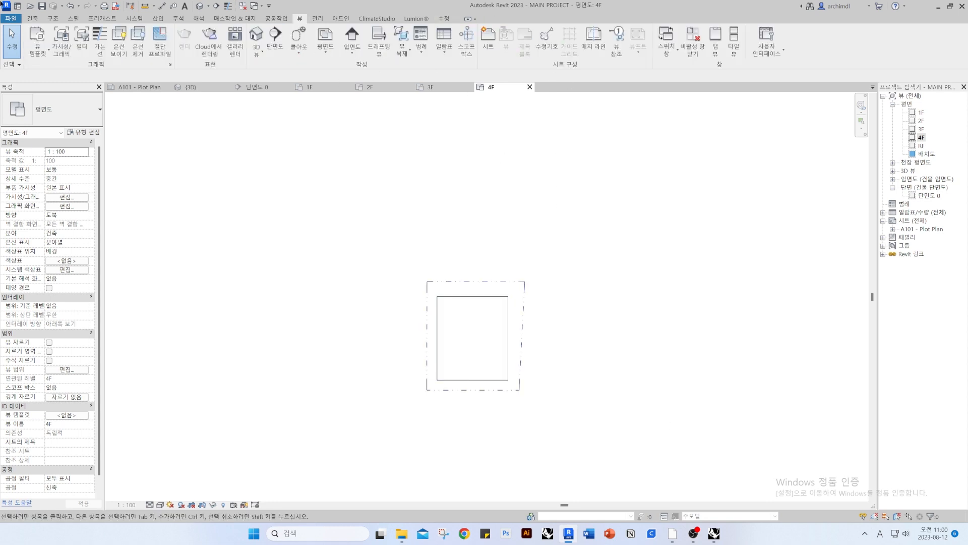
pyautogui.click(244, 7)
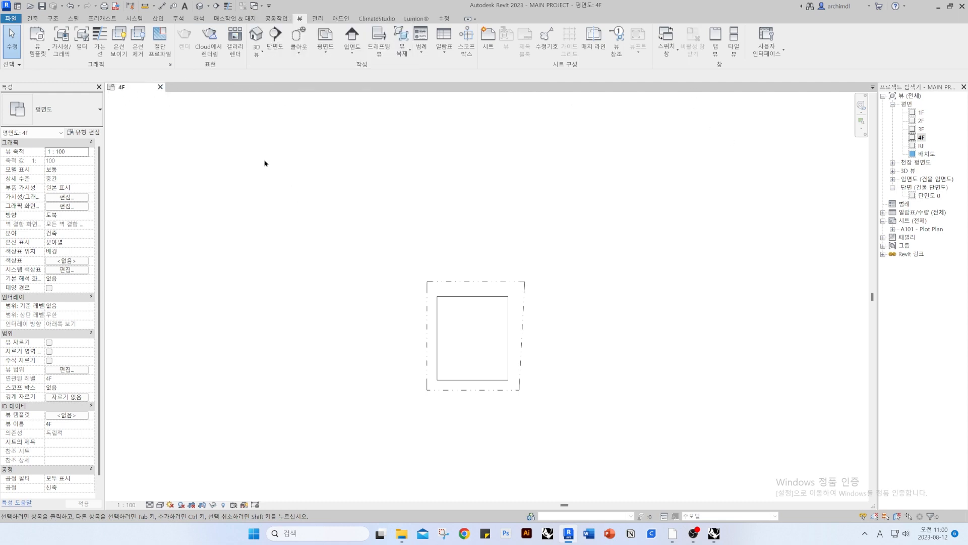
pyautogui.moveTo(263, 160); pyautogui.dragTo(754, 433)
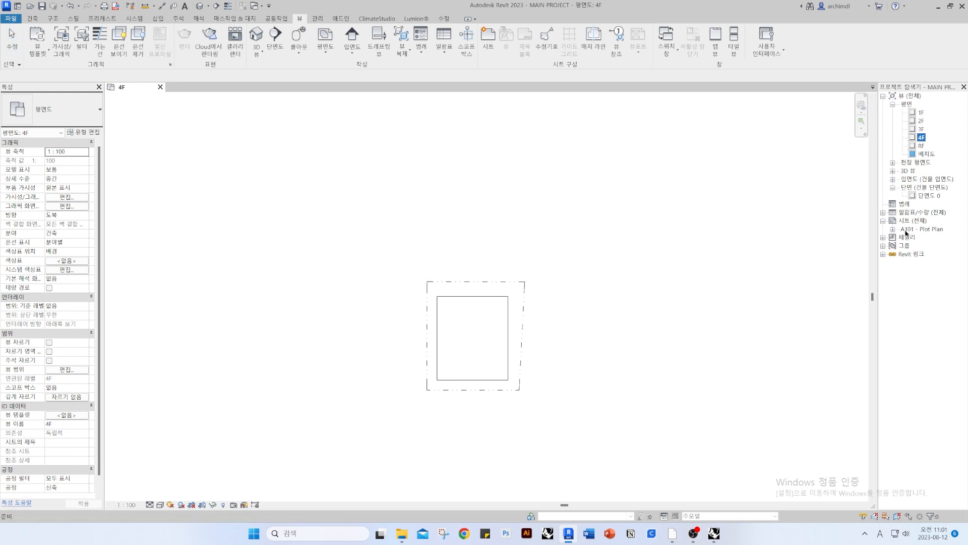
# Create a new sheet with the SHEET A3_2023 title block
pyautogui.click(913, 220)
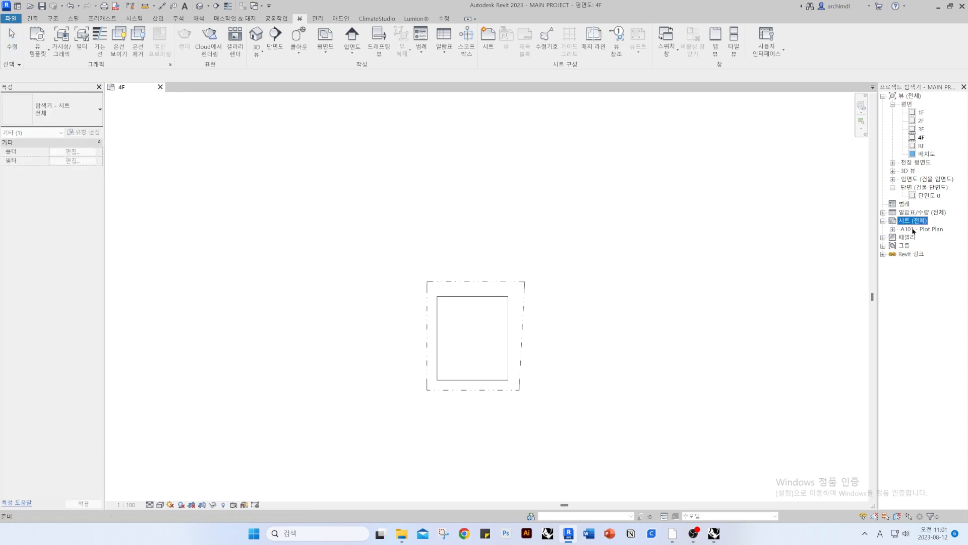
pyautogui.rightClick(892, 220)
pyautogui.click(865, 225)
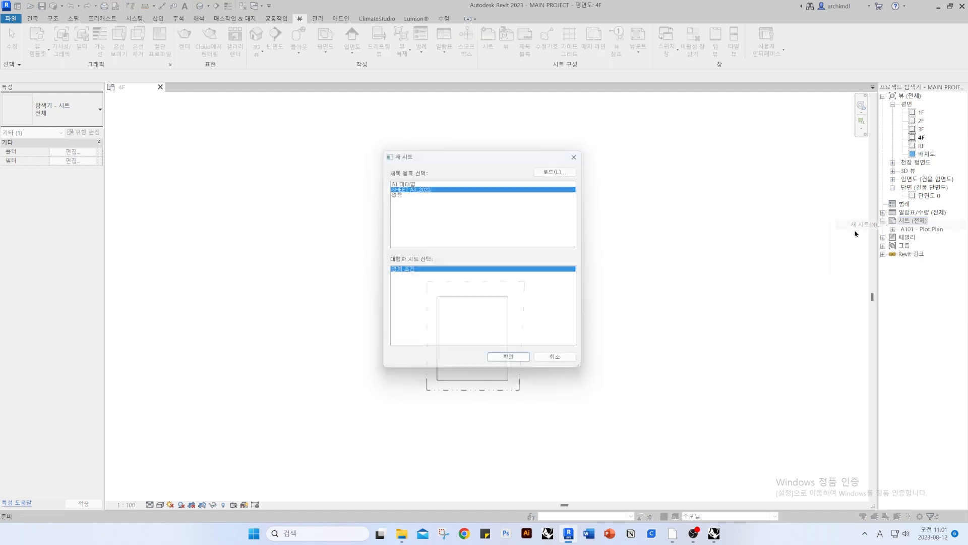
pyautogui.click(525, 363)
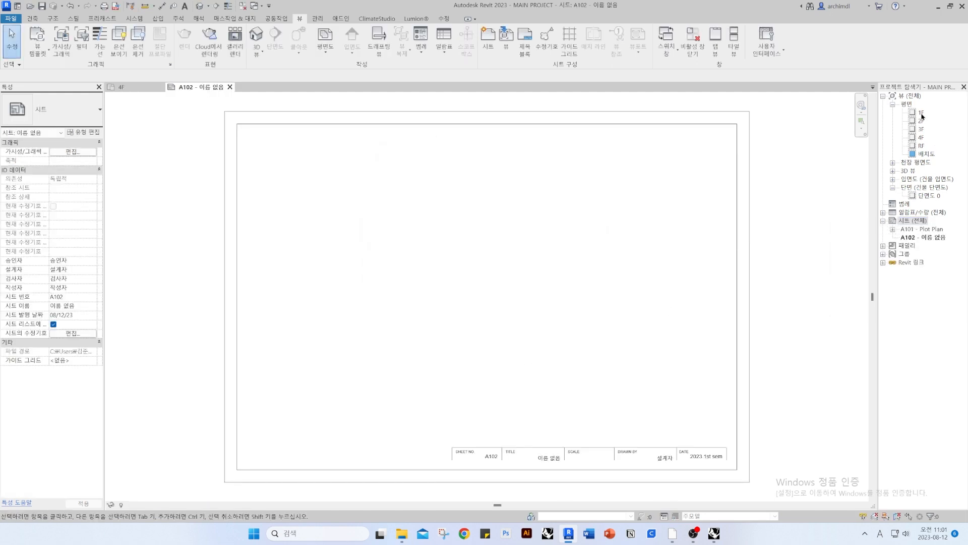
# Create three more sheets with the same A3 title block
pyautogui.rightClick(912, 221)
pyautogui.click(865, 225)
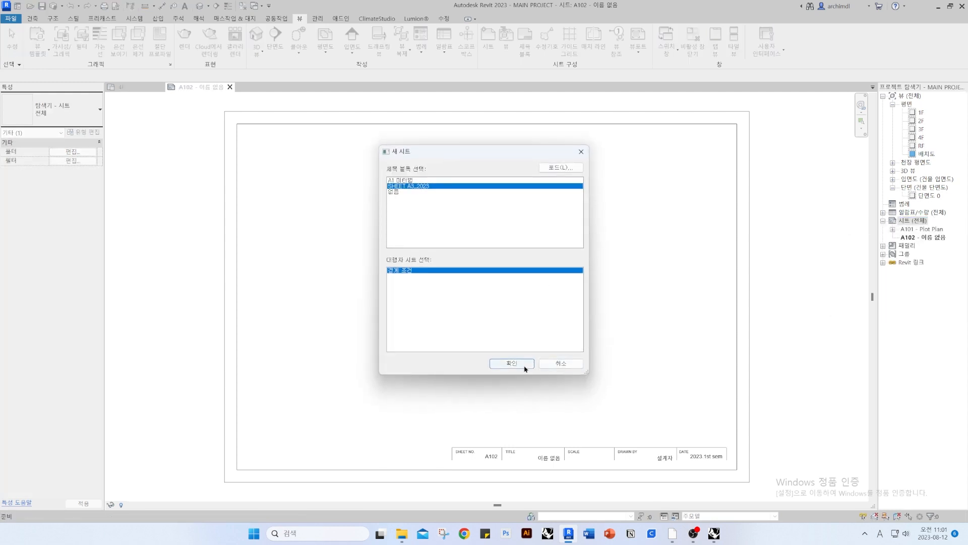
pyautogui.click(523, 364)
pyautogui.rightClick(902, 220)
pyautogui.click(865, 223)
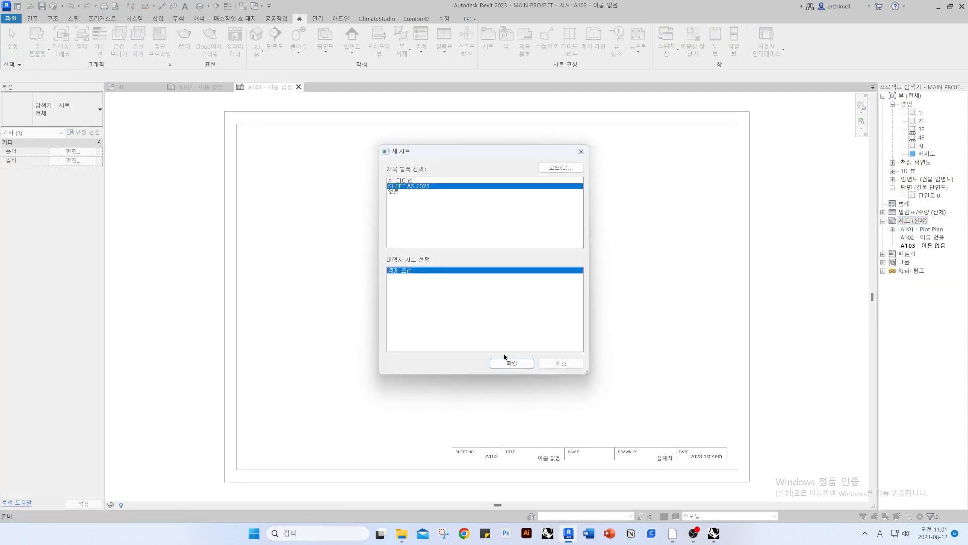
pyautogui.click(504, 361)
pyautogui.rightClick(917, 223)
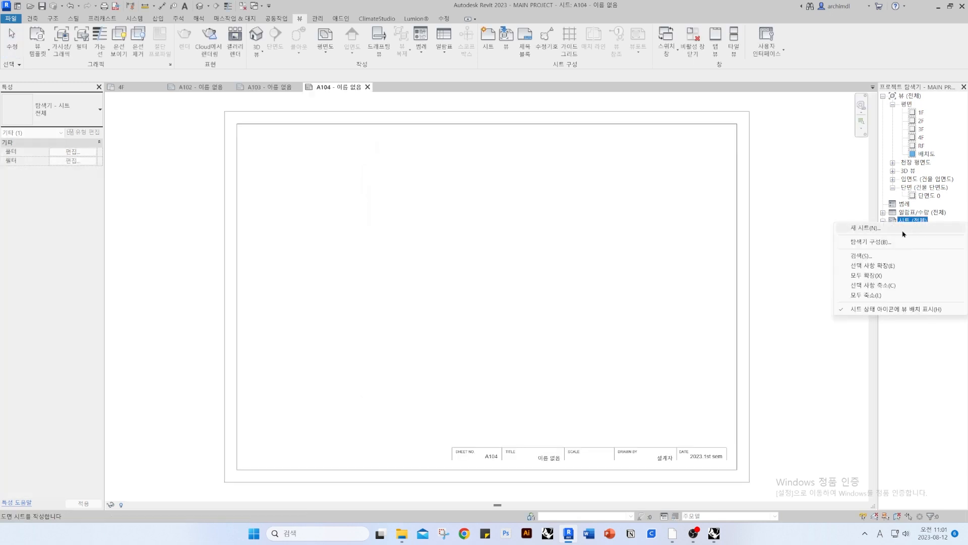
pyautogui.click(865, 223)
pyautogui.click(503, 363)
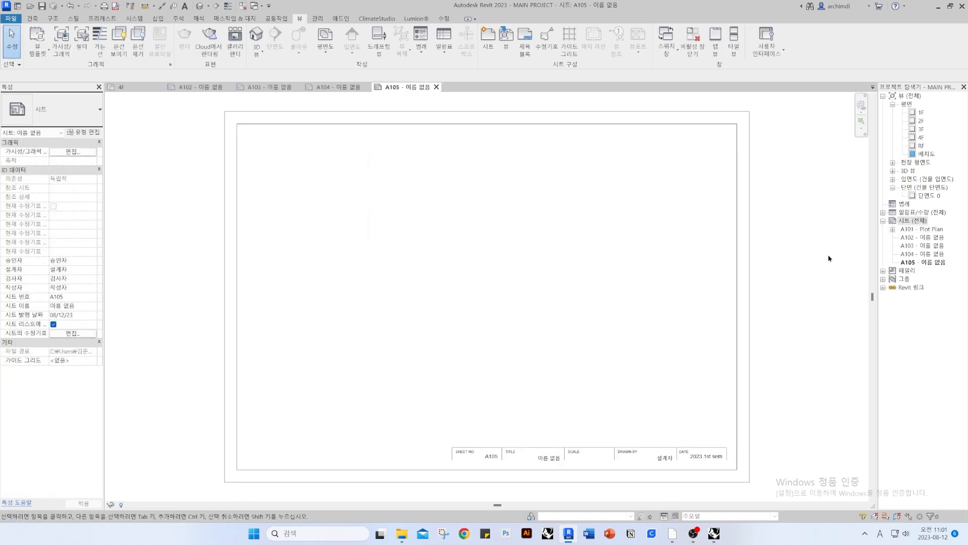
# Open the Plot Plan sheet and change its sheet number to A110
pyautogui.click(933, 237)
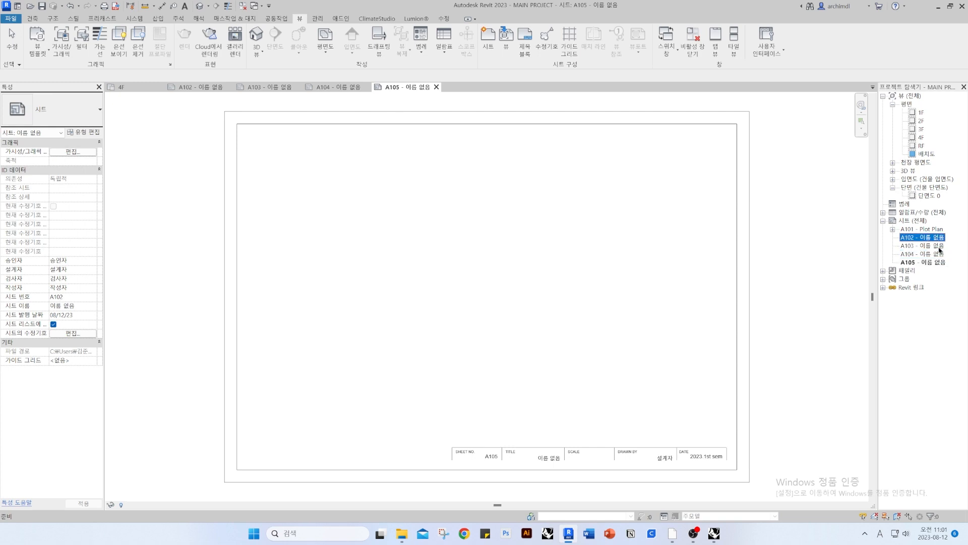
pyautogui.click(938, 229)
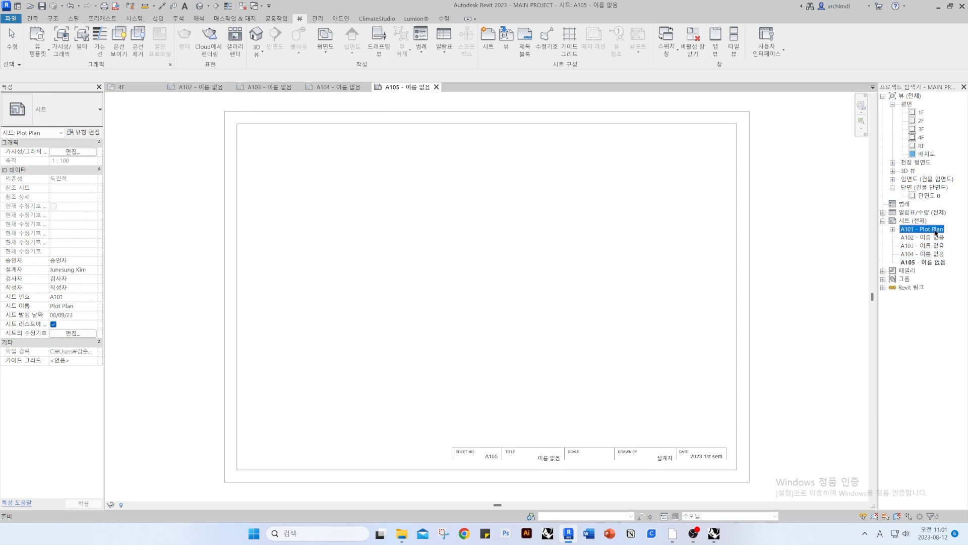
pyautogui.doubleClick(931, 232)
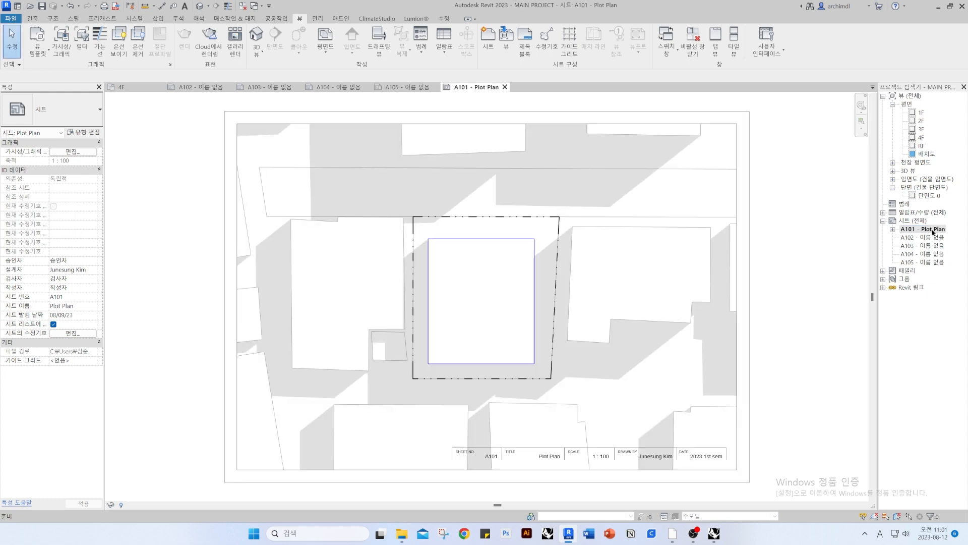
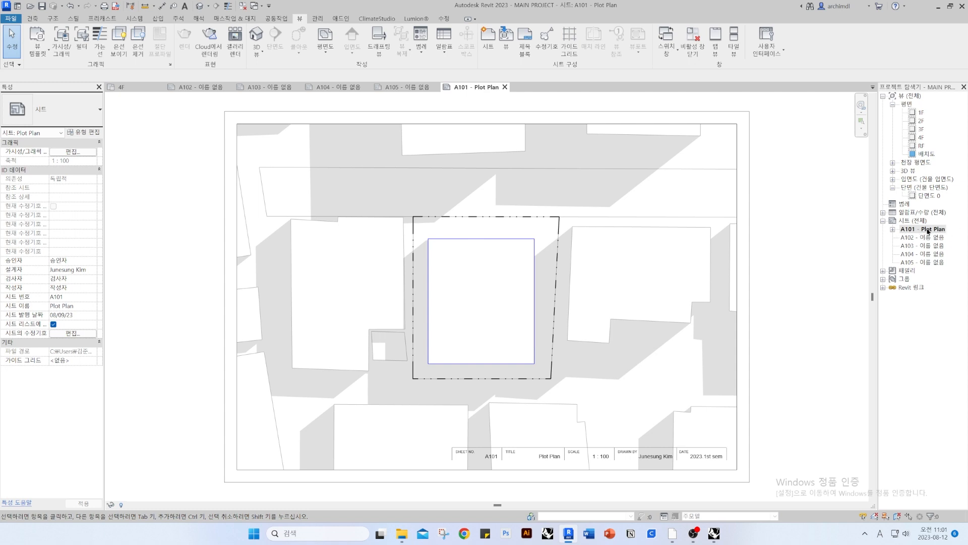
pyautogui.rightClick(929, 231)
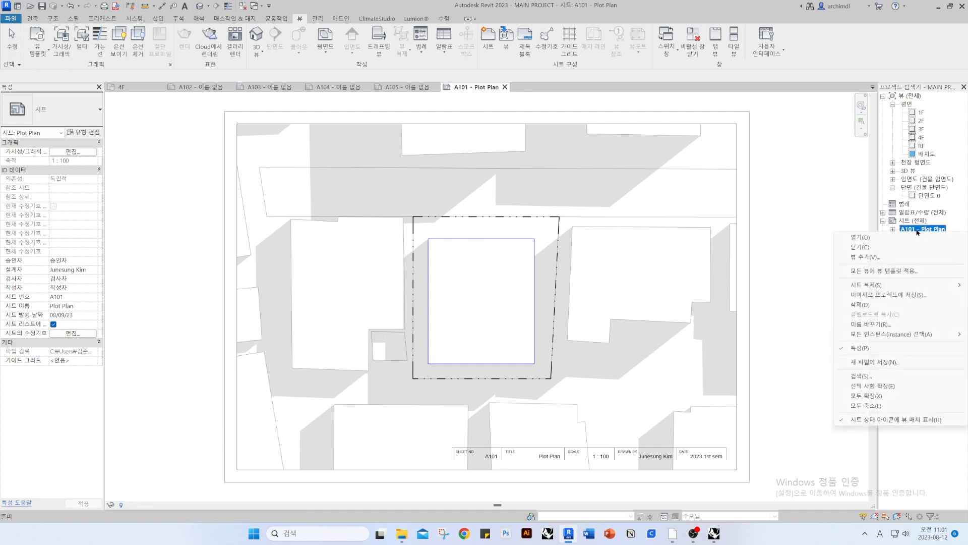
pyautogui.press('r')
pyautogui.click(443, 254)
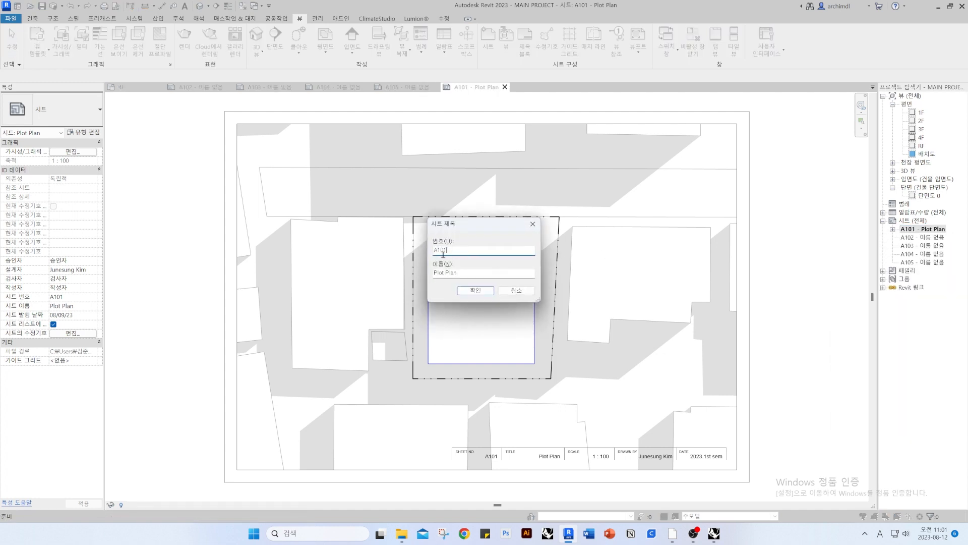
pyautogui.moveTo(440, 250); pyautogui.dragTo(484, 250)
pyautogui.click(475, 290)
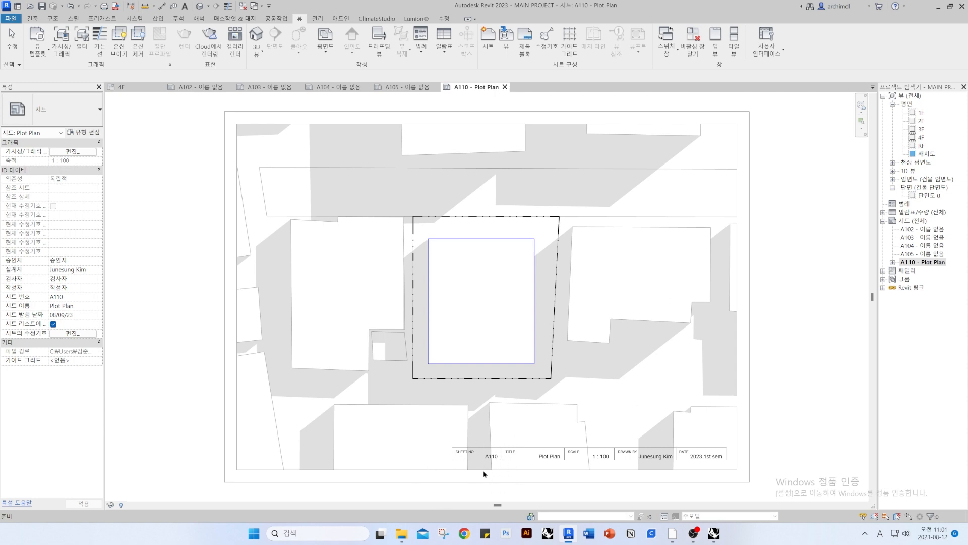
pyautogui.click(934, 264)
pyautogui.click(517, 291)
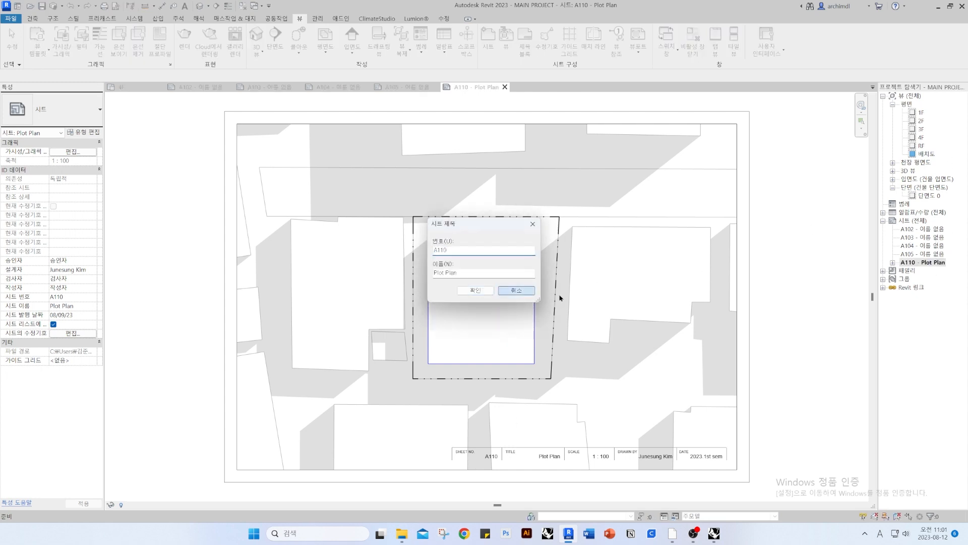
# Renumber the unnamed sheet A105 as A101
pyautogui.click(923, 254)
pyautogui.click(923, 254)
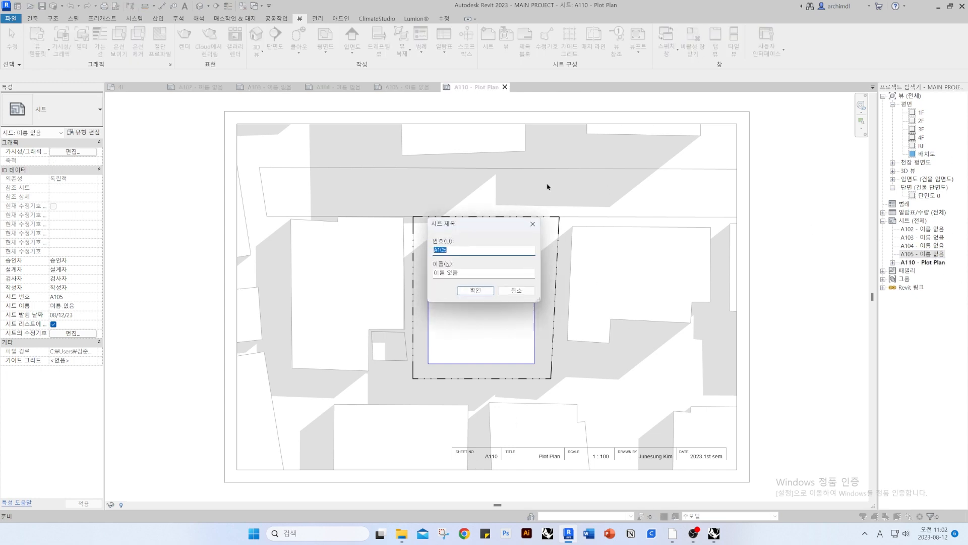
pyautogui.click(456, 251)
pyautogui.write('1')
pyautogui.click(475, 291)
# Name sheet A101 "1F Plan"
pyautogui.click(931, 230)
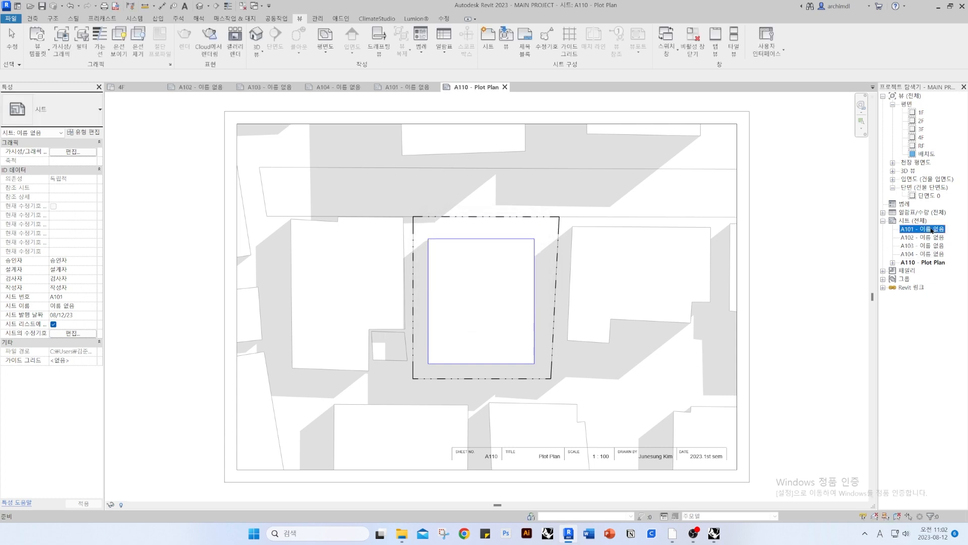
pyautogui.click(521, 291)
pyautogui.click(934, 230)
pyautogui.press('Tab')
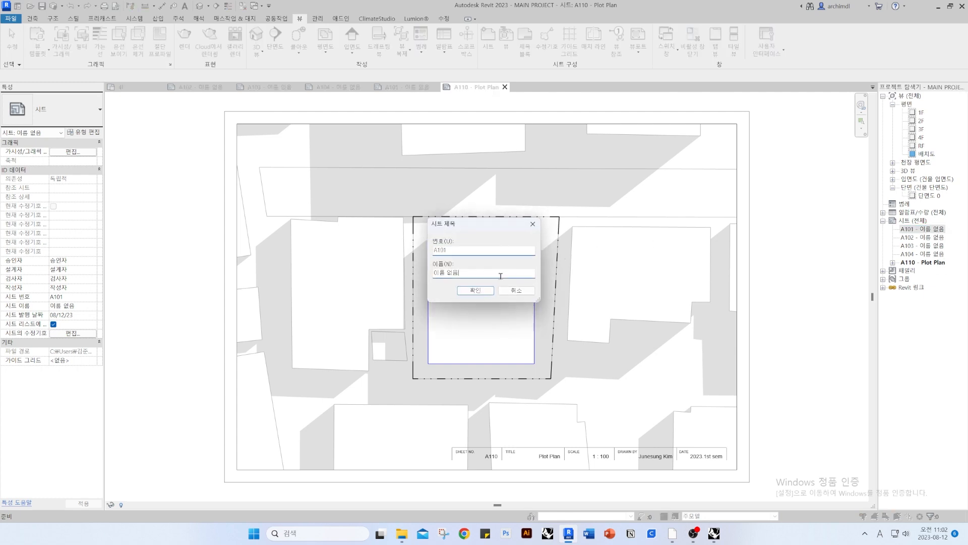
pyautogui.write('21')
pyautogui.press('Return')
# Name sheet A102 "2F Plan"
pyautogui.click(942, 239)
pyautogui.press('F2')
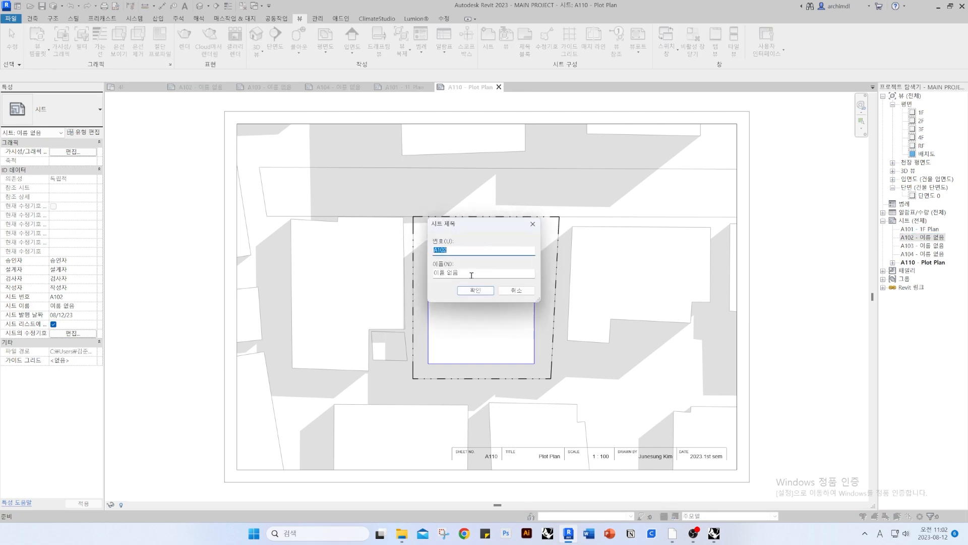
pyautogui.moveTo(472, 273); pyautogui.dragTo(396, 273)
pyautogui.write('2F Plan')
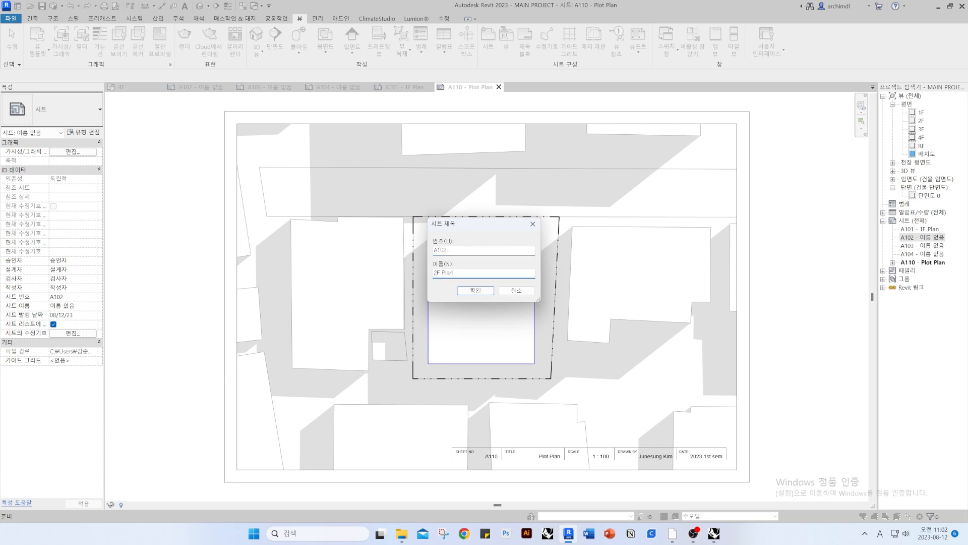
pyautogui.press('Return')
# Name sheet A103 "3F Plan"
pyautogui.click(932, 246)
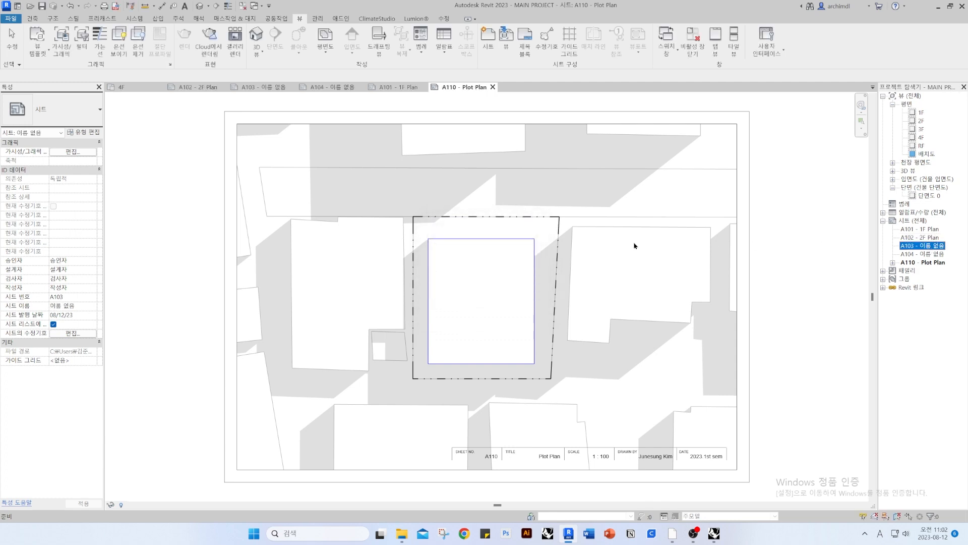
pyautogui.press('F2')
pyautogui.moveTo(487, 274); pyautogui.dragTo(307, 264)
pyautogui.write('3F')
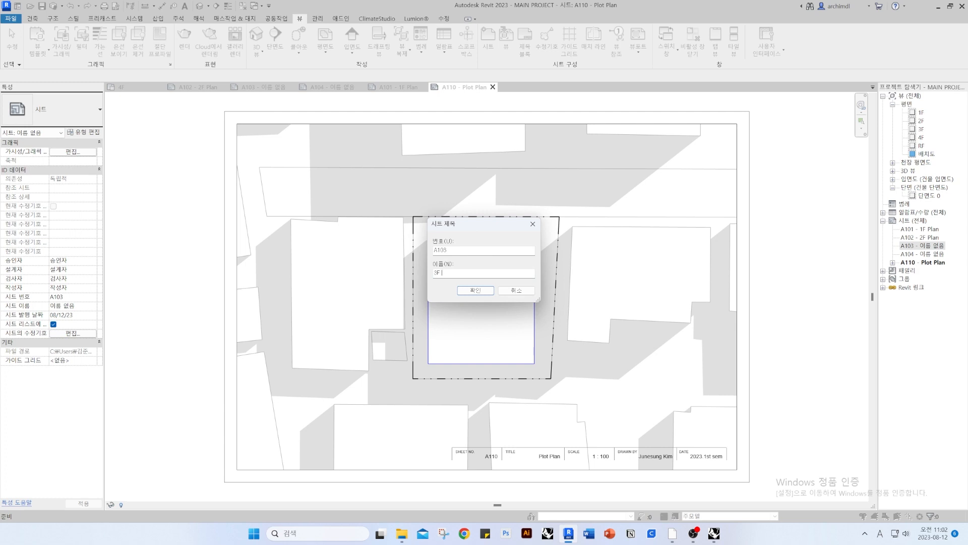
pyautogui.write(' Plan')
pyautogui.press('Return')
# Name sheet A104 "4F Plan"
pyautogui.click(918, 254)
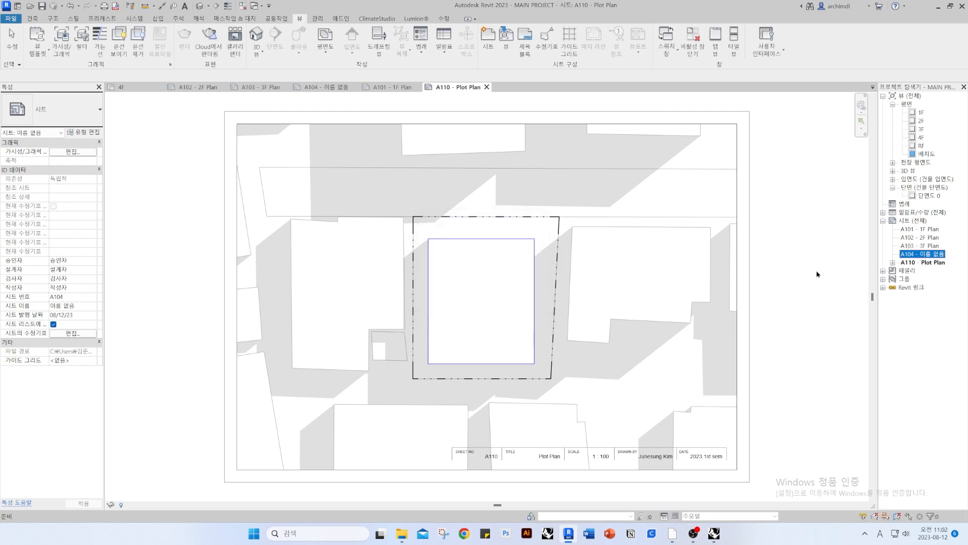
pyautogui.press('F2')
pyautogui.moveTo(476, 273); pyautogui.dragTo(287, 268)
pyautogui.write('4F ')
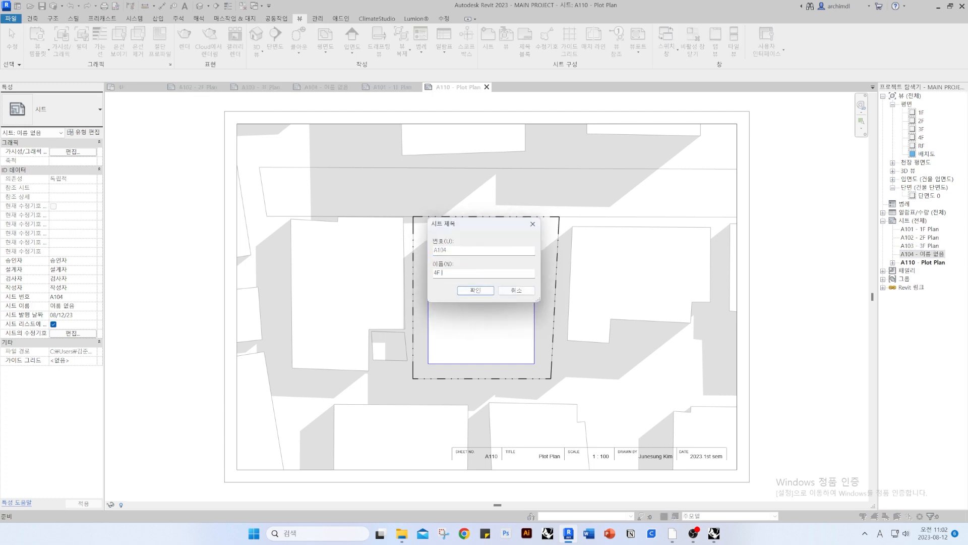
pyautogui.write('Plan')
pyautogui.press('Return')
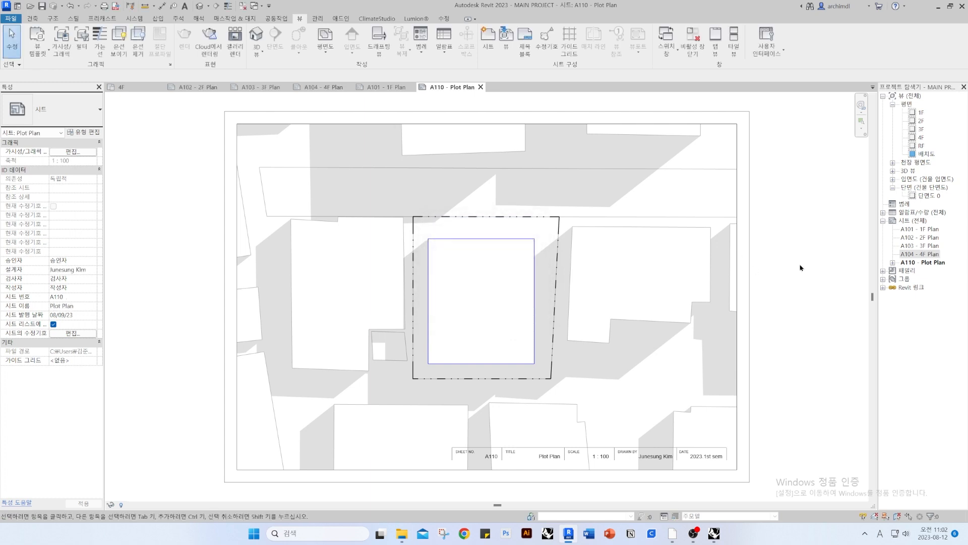
# Open sheet A101, place the 1F floor plan view on it, and shift the viewport toward the sheet's centre
pyautogui.doubleClick(925, 229)
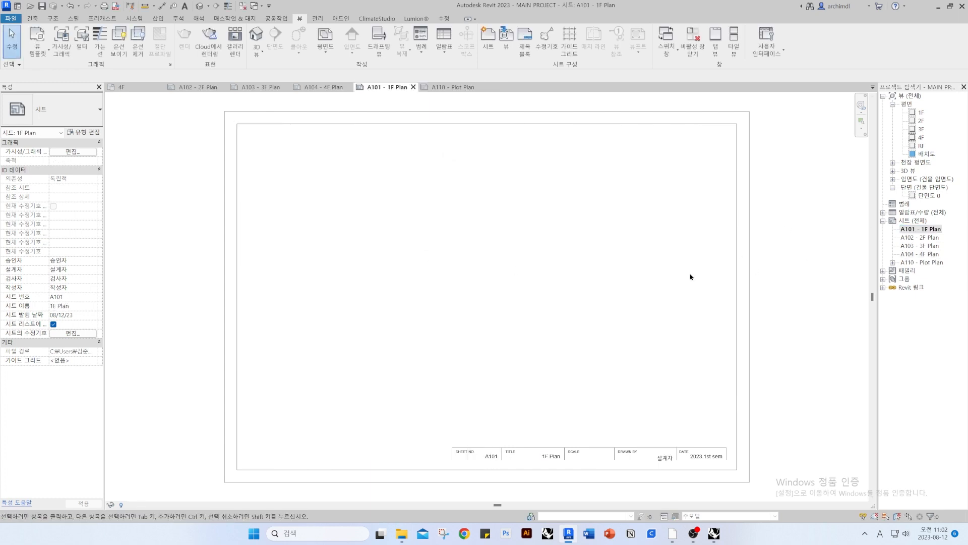
pyautogui.moveTo(925, 115); pyautogui.dragTo(652, 199)
pyautogui.click(535, 249)
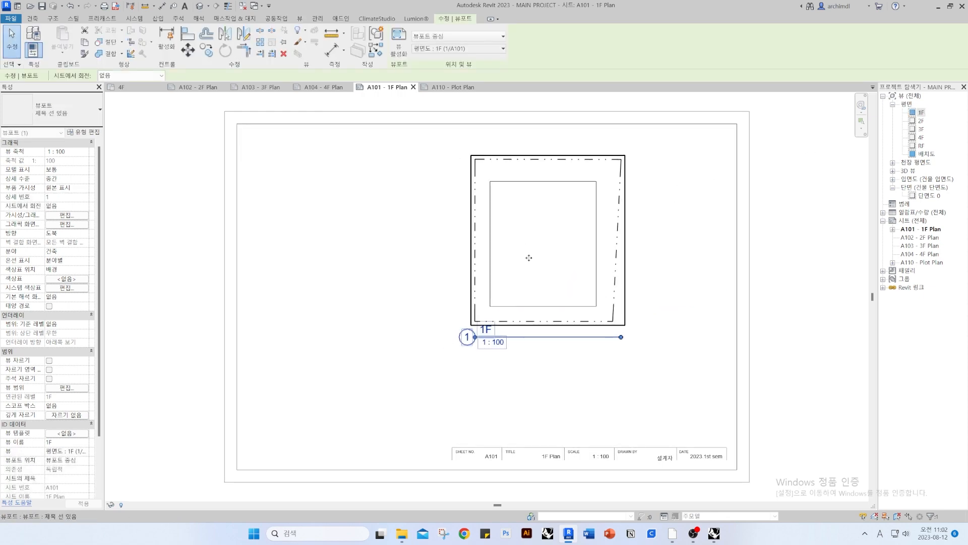
pyautogui.press('Escape')
pyautogui.moveTo(554, 321); pyautogui.dragTo(474, 342)
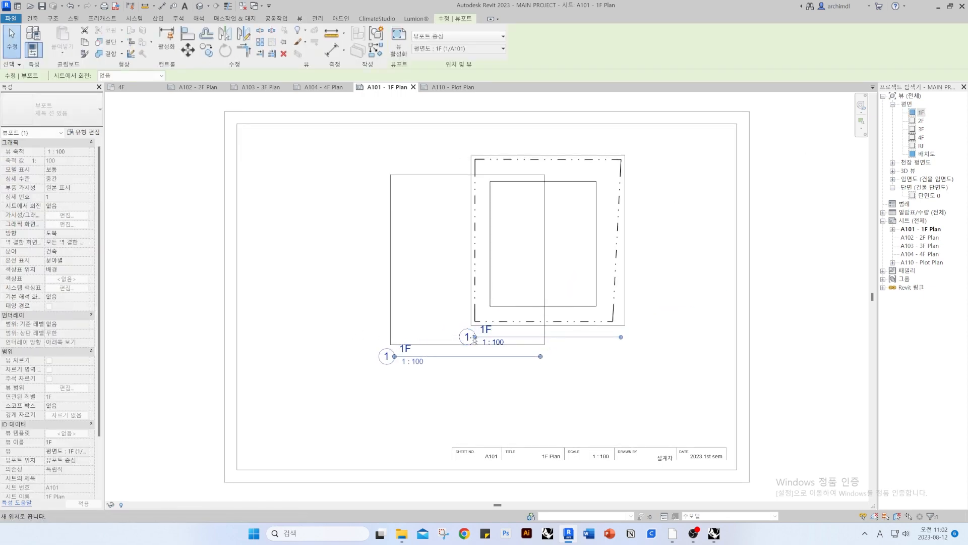
pyautogui.click(540, 390)
pyautogui.click(465, 345)
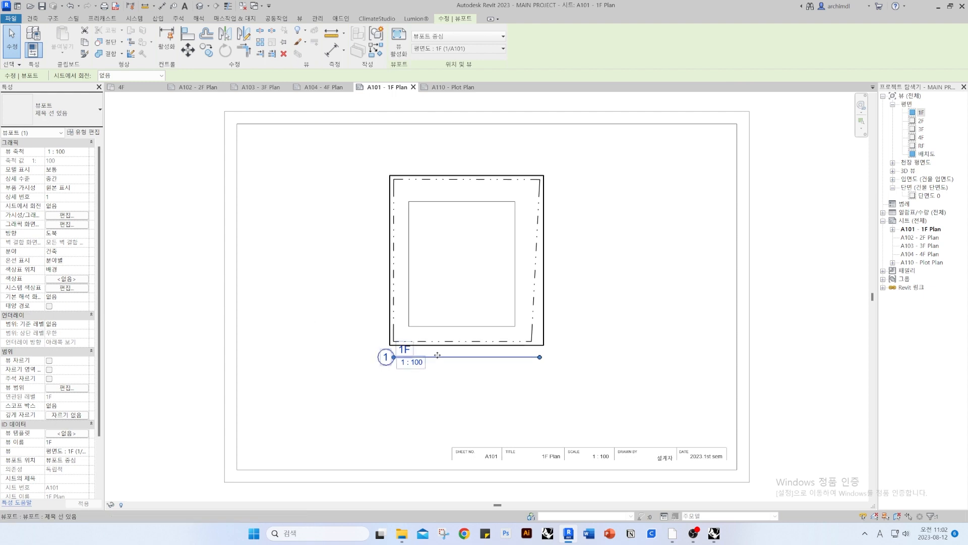
# Change the 1F viewport's type to 제목 없음 (no title)
pyautogui.click(50, 109)
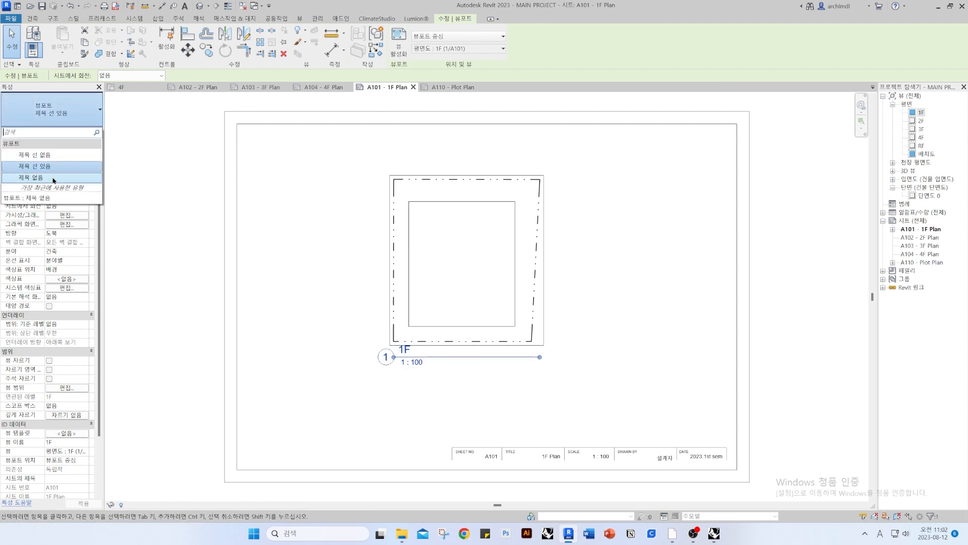
pyautogui.click(54, 178)
pyautogui.click(306, 248)
# Turn on view cropping and crop region visibility for the 1F viewport
pyautogui.click(535, 339)
pyautogui.scroll(-2, 549, 338)
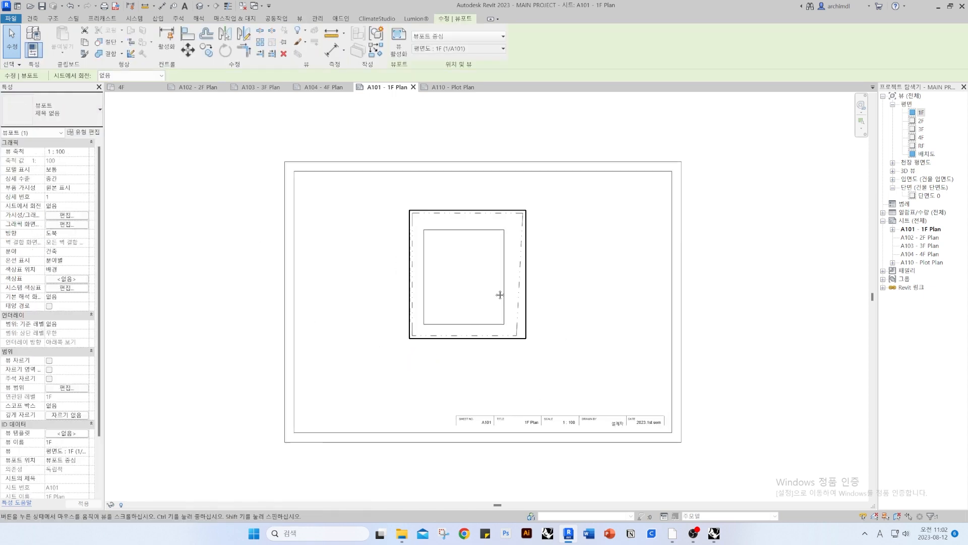
pyautogui.moveTo(479, 316)
pyautogui.mouseDown()
pyautogui.moveTo(493, 331)
pyautogui.moveTo(484, 334)
pyautogui.mouseUp()
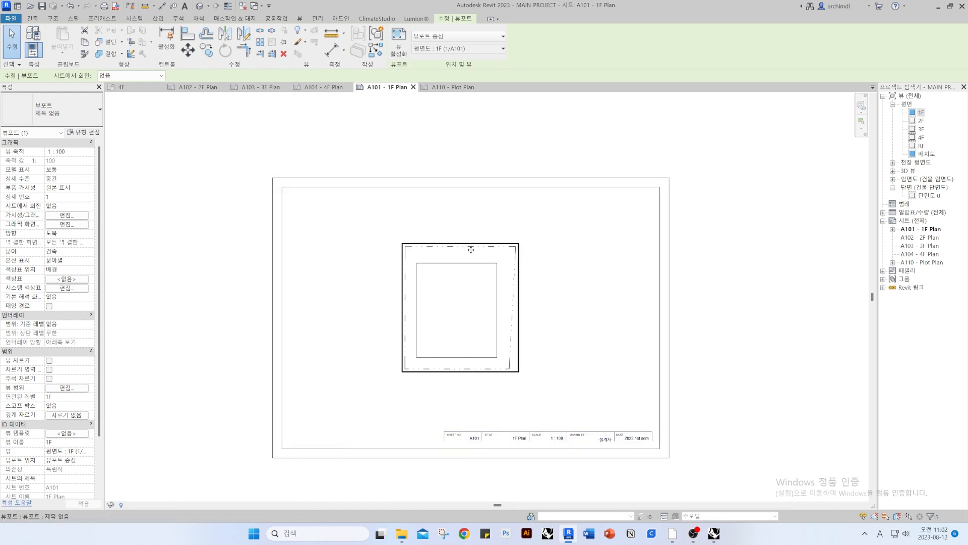
pyautogui.click(49, 360)
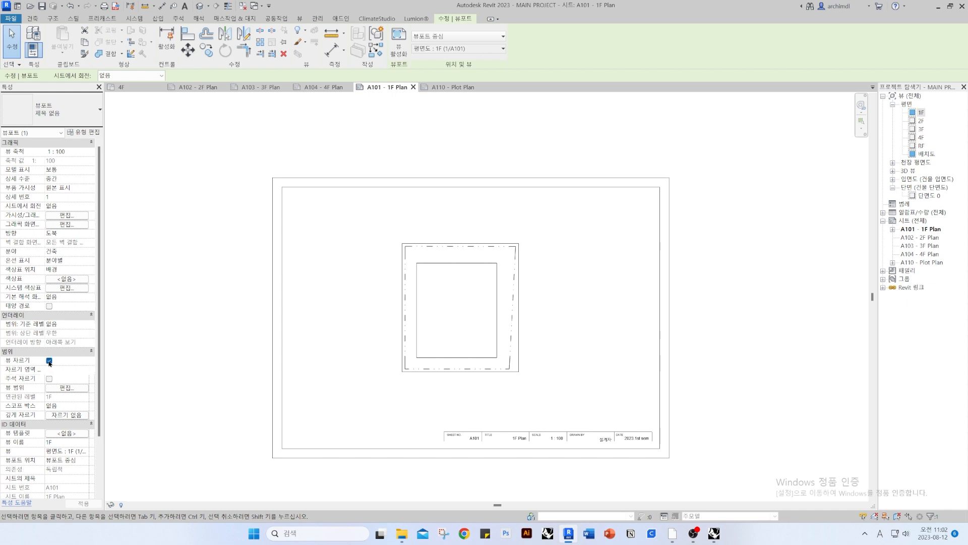
pyautogui.click(48, 369)
pyautogui.click(370, 251)
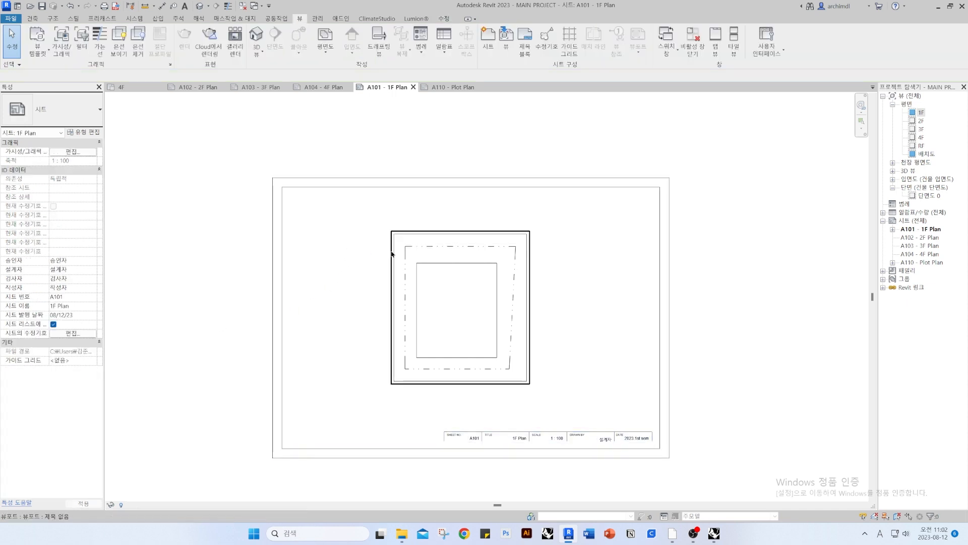
# Set the 1F viewport's model crop size to 400 mm wide and 277 mm high
pyautogui.click(390, 252)
pyautogui.click(399, 45)
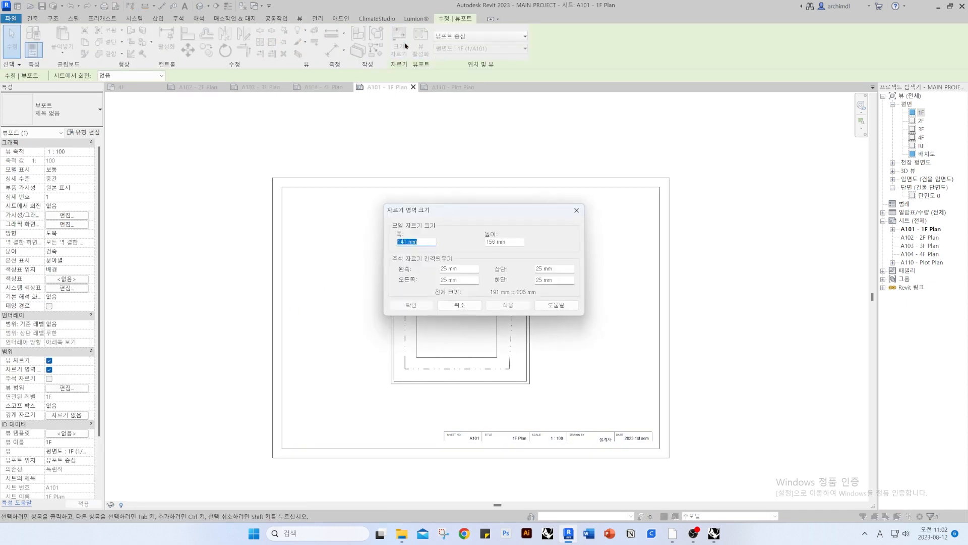
pyautogui.write('400')
pyautogui.press('Tab')
pyautogui.write('27')
pyautogui.click(423, 303)
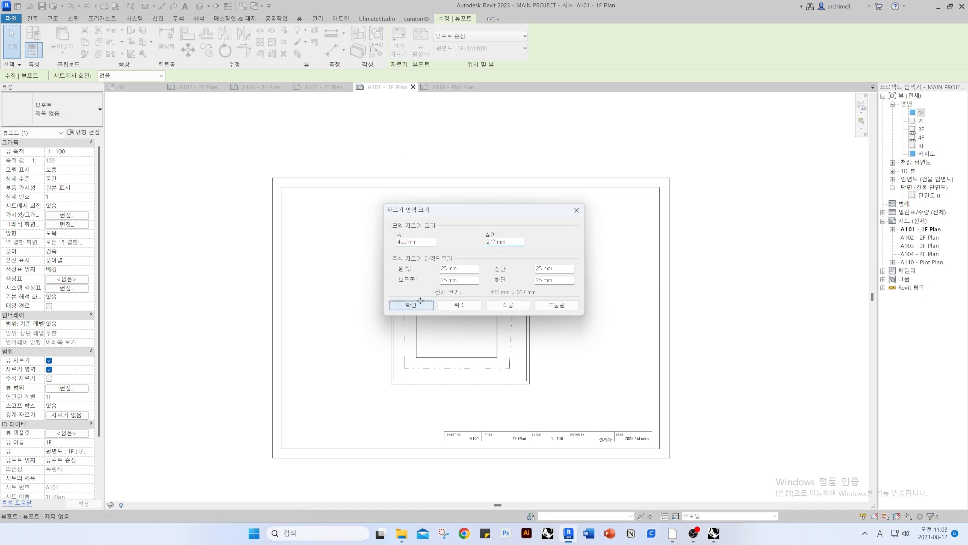
# Move the 1F viewport by its upper-left crop corner so that the crop region aligns with the title block's inner border
pyautogui.moveTo(525, 306); pyautogui.dragTo(706, 310)
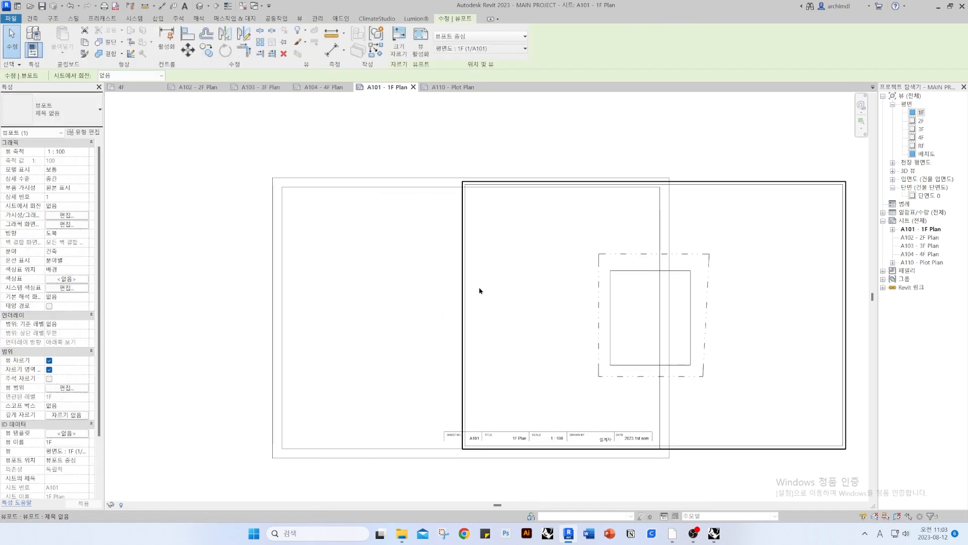
pyautogui.press('m')
pyautogui.press('v')
pyautogui.click(465, 185)
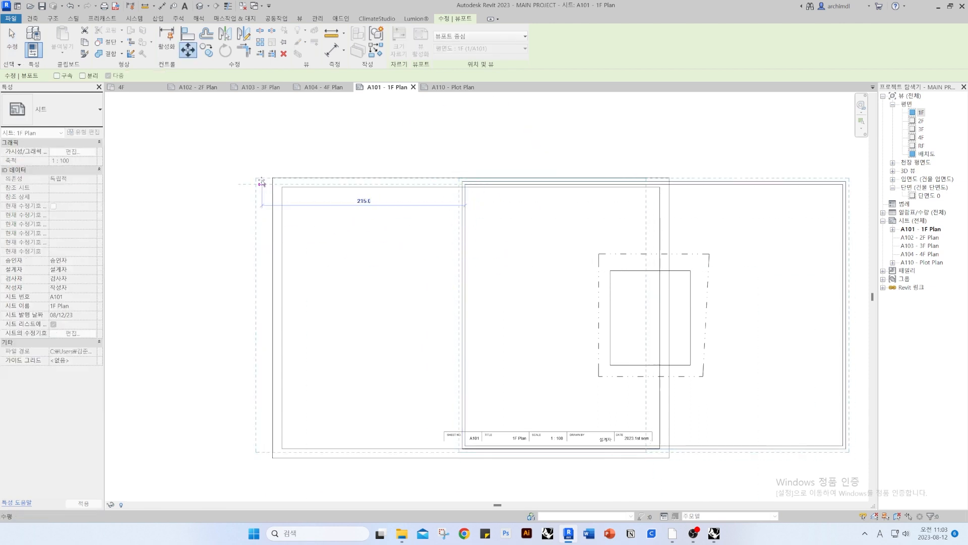
pyautogui.click(279, 184)
pyautogui.press('Escape')
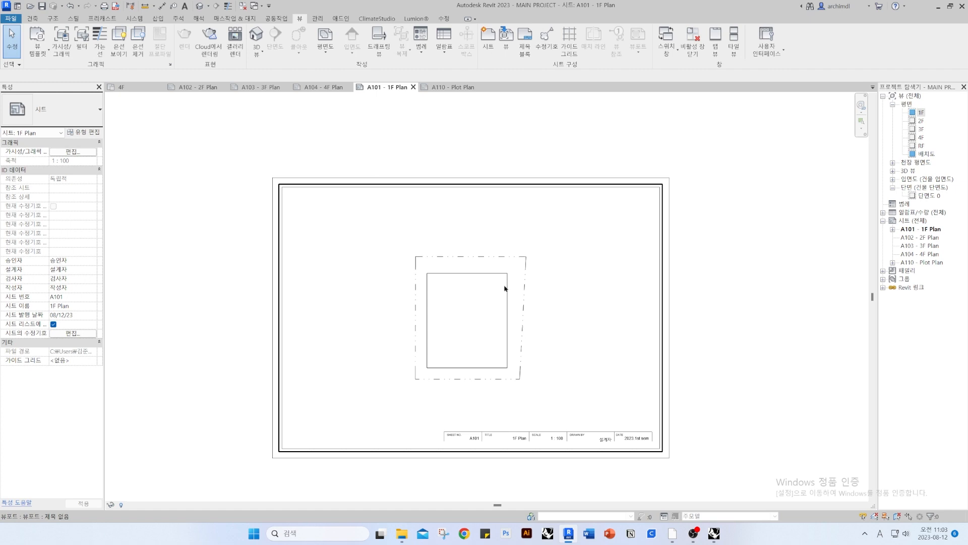
# Enter the designer's full name in the DRAWN BY field of sheet A101's title block
pyautogui.scroll(3, 600, 440)
pyautogui.doubleClick(596, 439)
pyautogui.write('Ju')
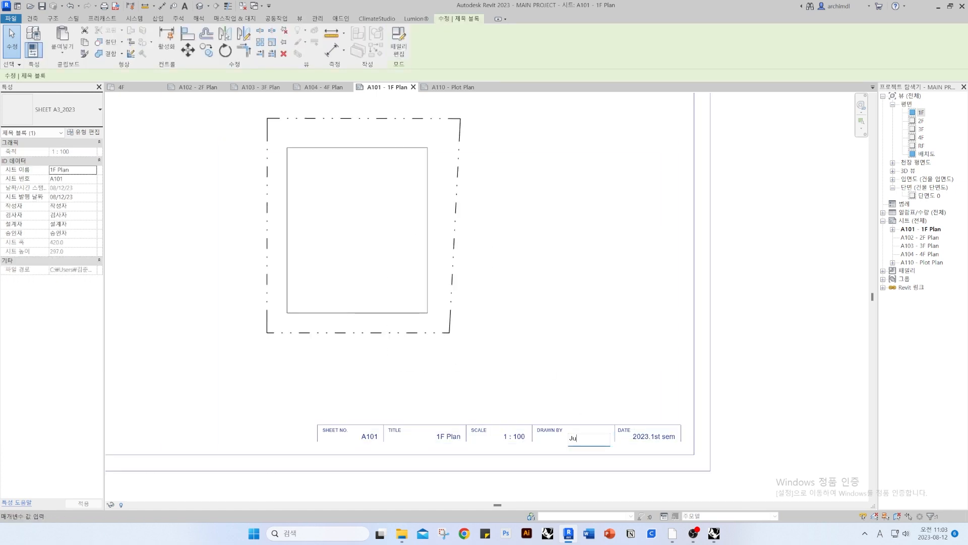
pyautogui.write('nesung Kim')
pyautogui.click(594, 392)
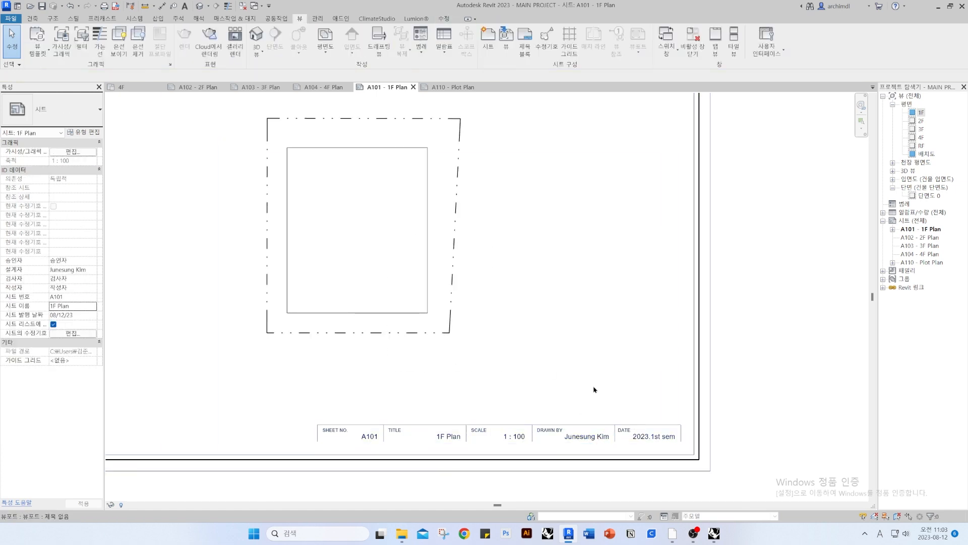
pyautogui.scroll(-4, 595, 391)
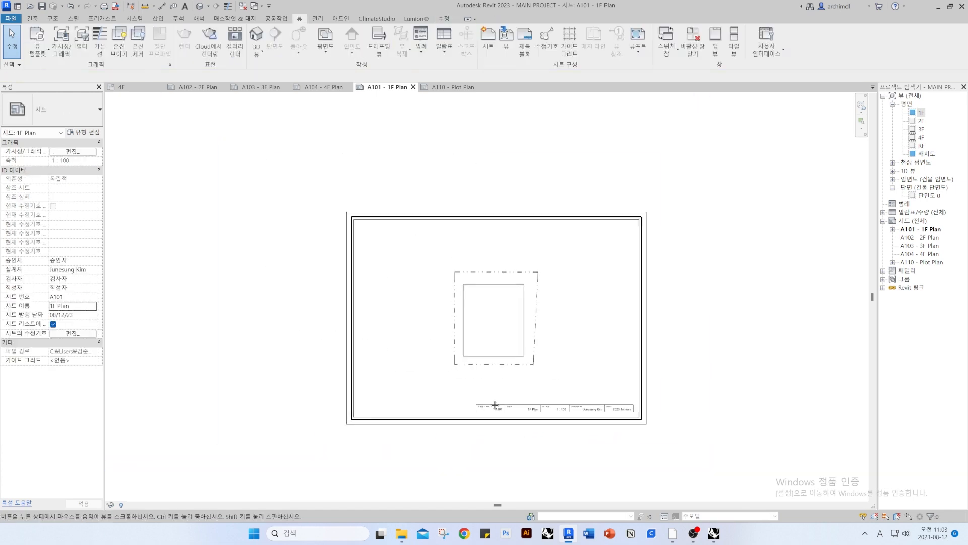
pyautogui.doubleClick(918, 122)
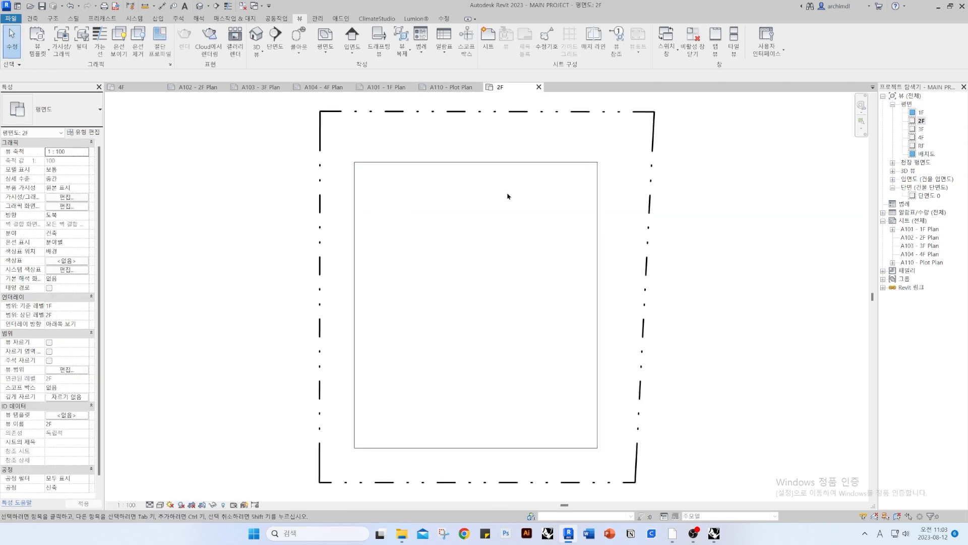
pyautogui.click(451, 88)
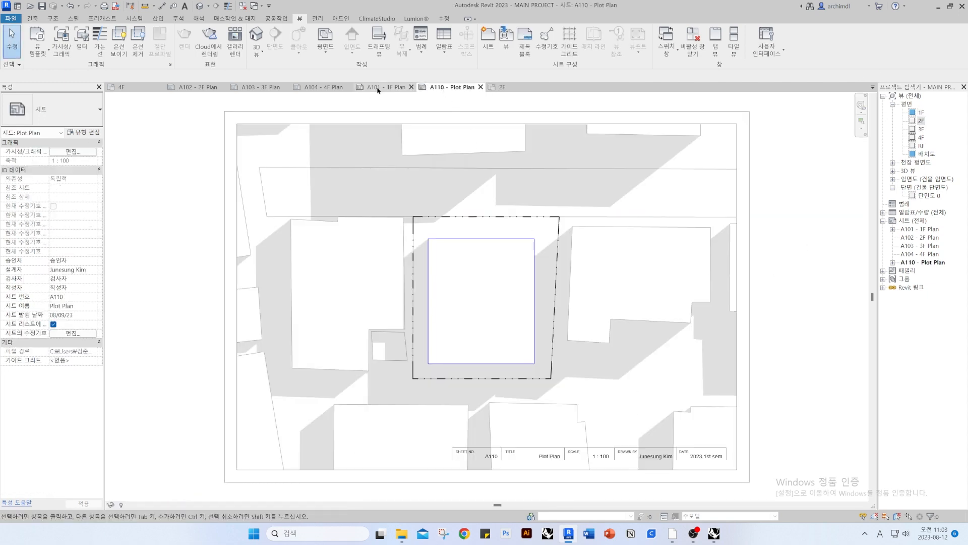
pyautogui.click(378, 87)
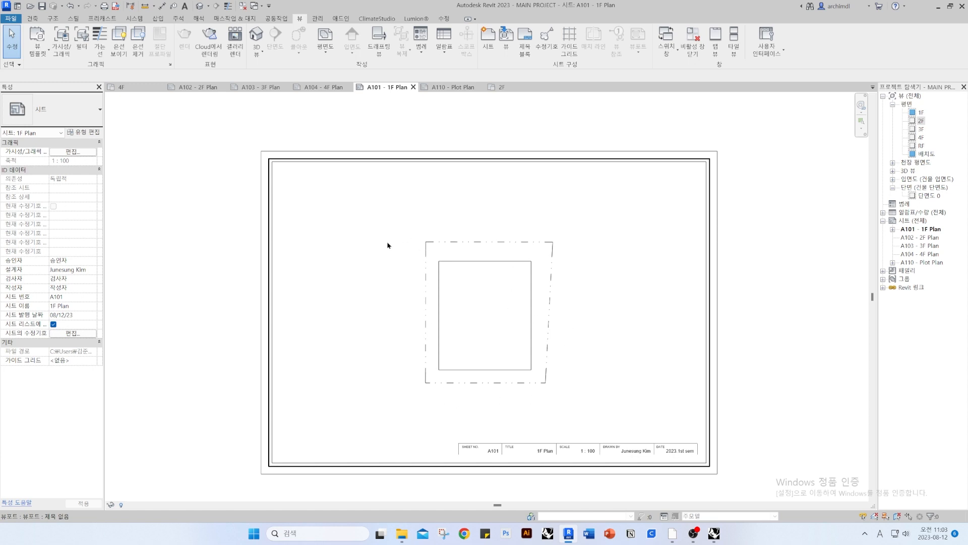
# Try shifting the 1F viewport away from the title block border on sheet A101, and undo the move
pyautogui.click(517, 356)
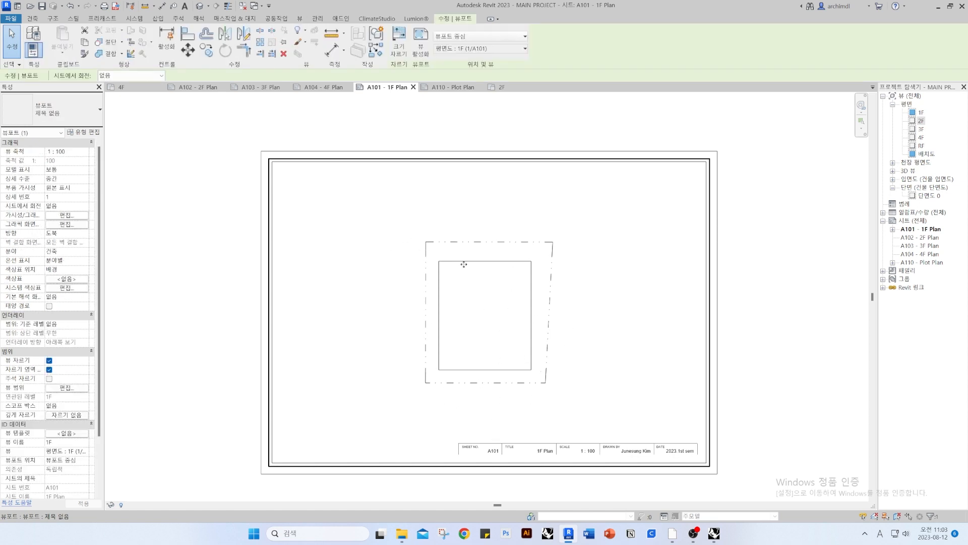
pyautogui.moveTo(534, 345); pyautogui.dragTo(599, 373)
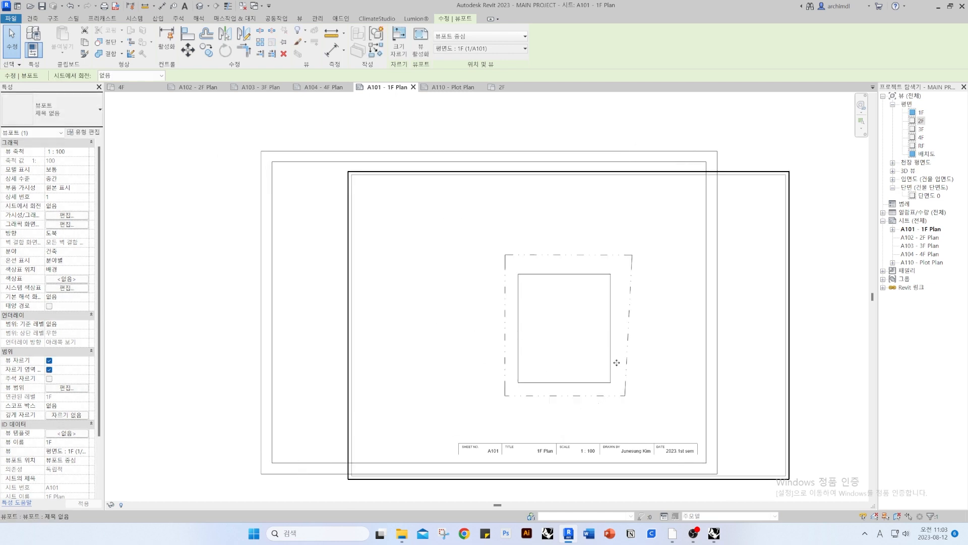
pyautogui.hotkey('ctrl', 'z')
pyautogui.hotkey('ctrl', 'z')
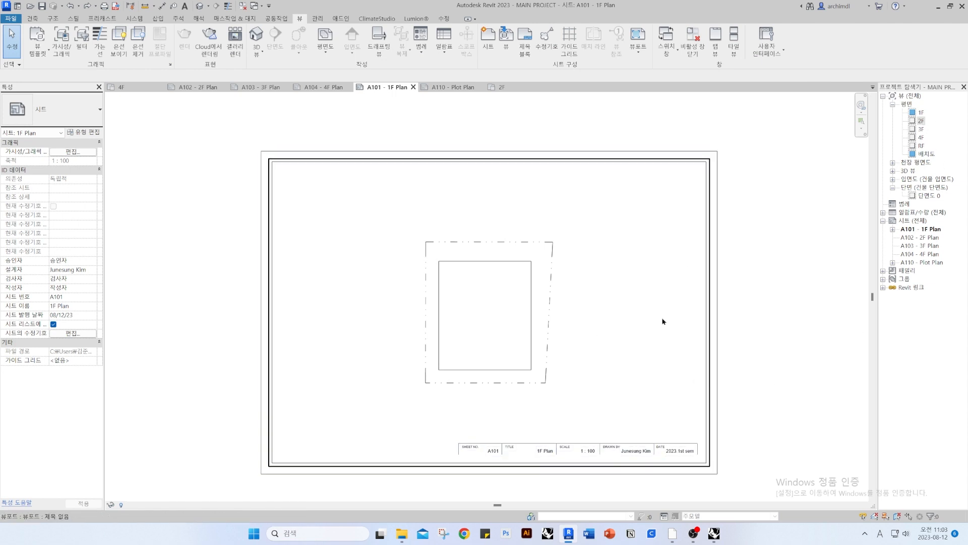
pyautogui.click(576, 170)
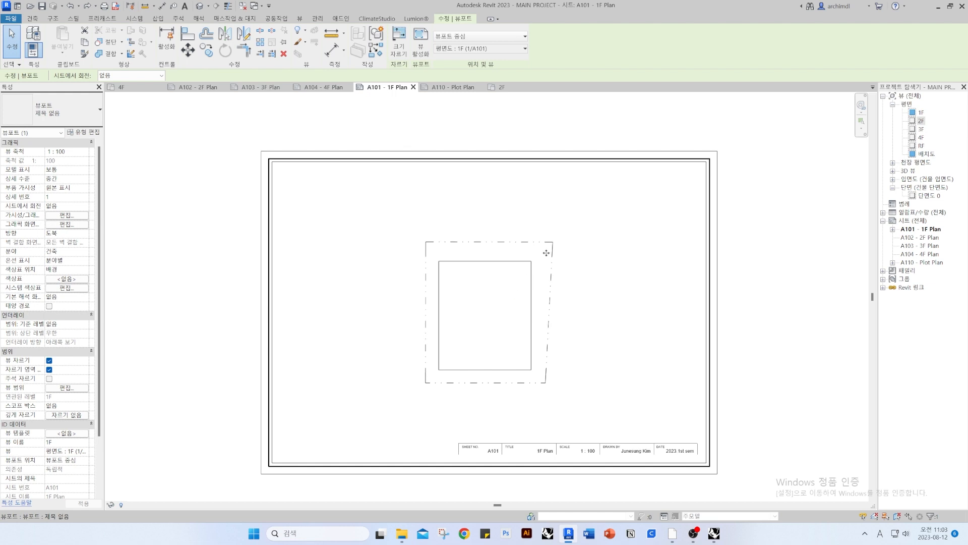
pyautogui.click(586, 275)
pyautogui.click(586, 275)
pyautogui.click(921, 121)
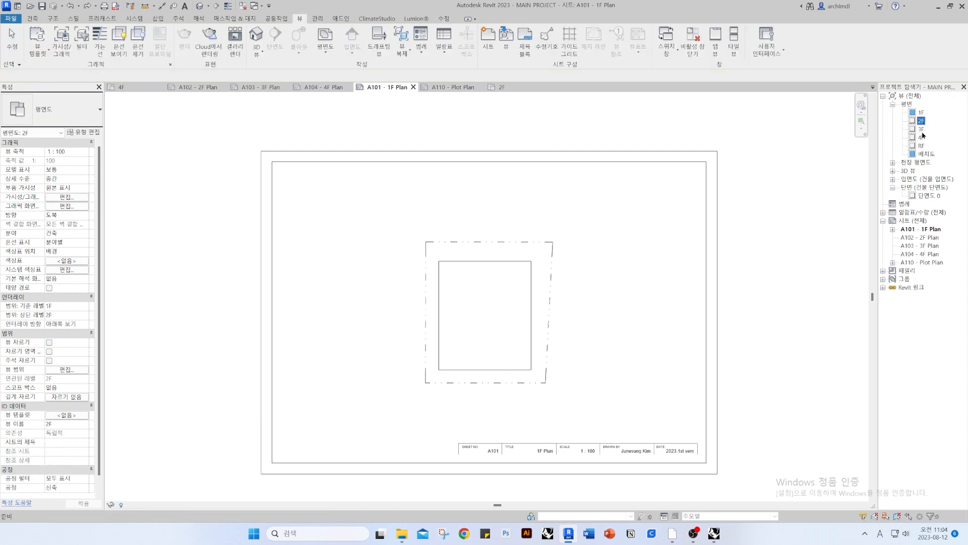
pyautogui.click(923, 136)
# Open the 1F and 2F floor plan views, and turn on view cropping and crop region visibility in 2F
pyautogui.doubleClick(922, 112)
pyautogui.scroll(-3, 630, 257)
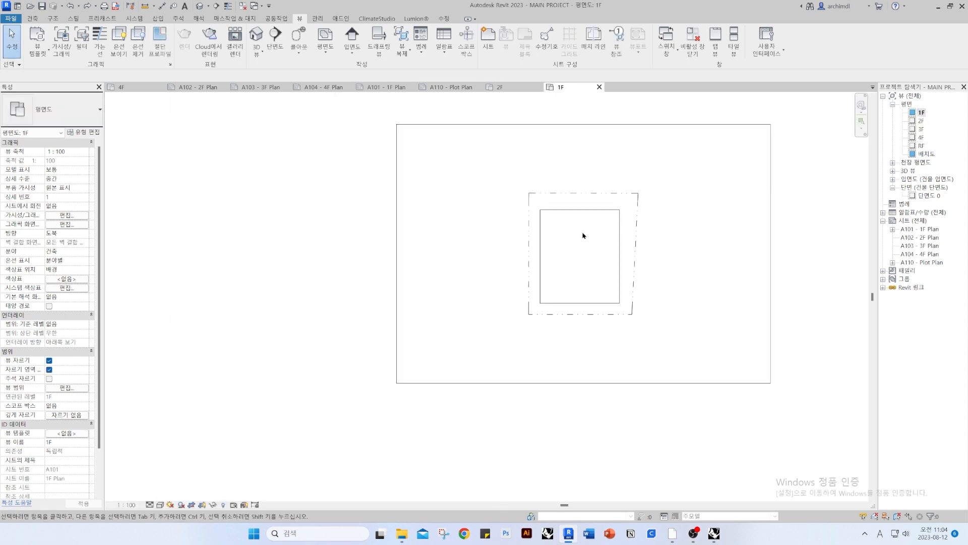
pyautogui.scroll(-2, 565, 252)
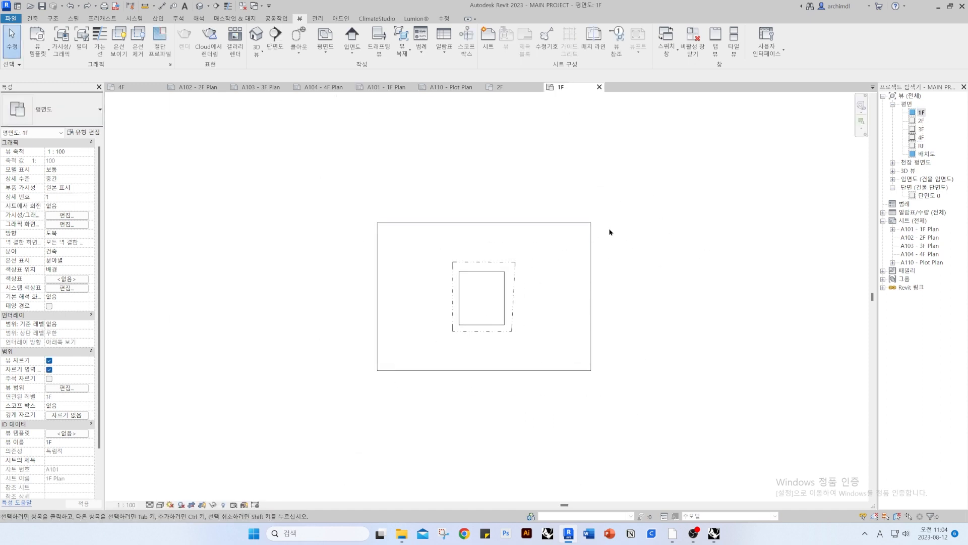
pyautogui.doubleClick(922, 121)
pyautogui.scroll(-3, 374, 281)
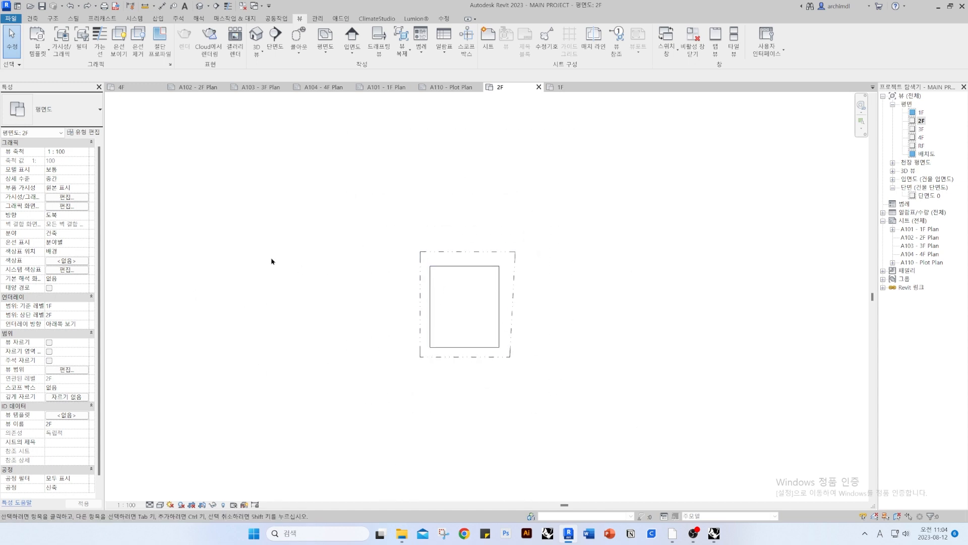
pyautogui.click(49, 342)
pyautogui.click(49, 351)
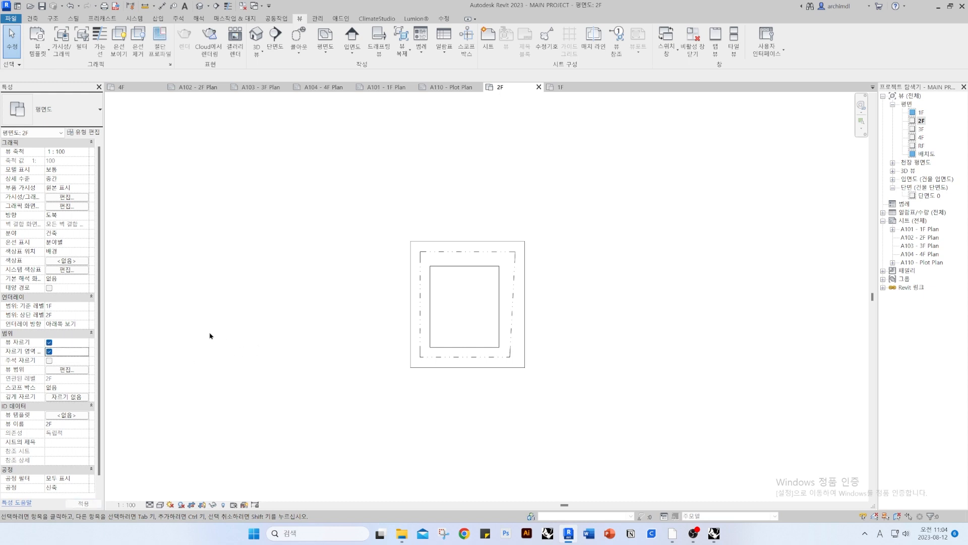
pyautogui.click(474, 368)
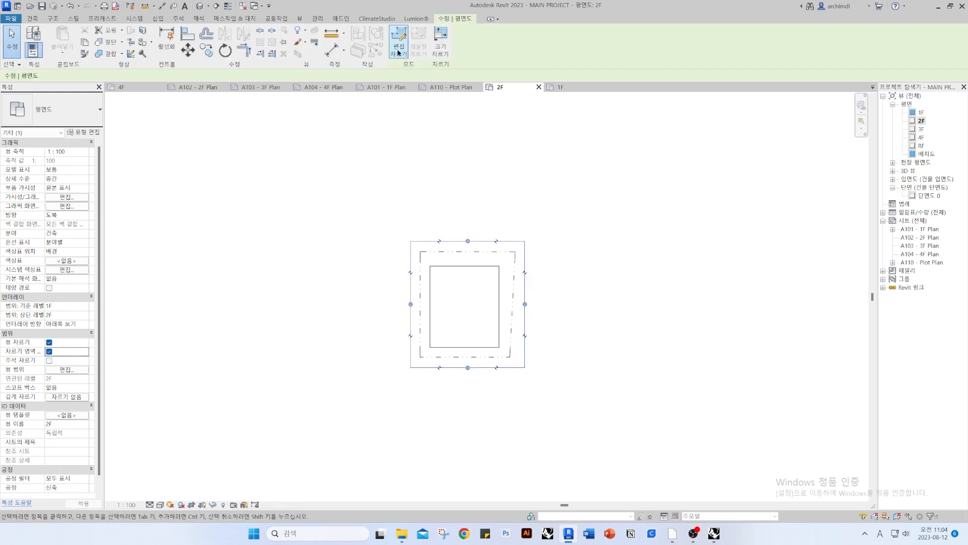
pyautogui.click(577, 138)
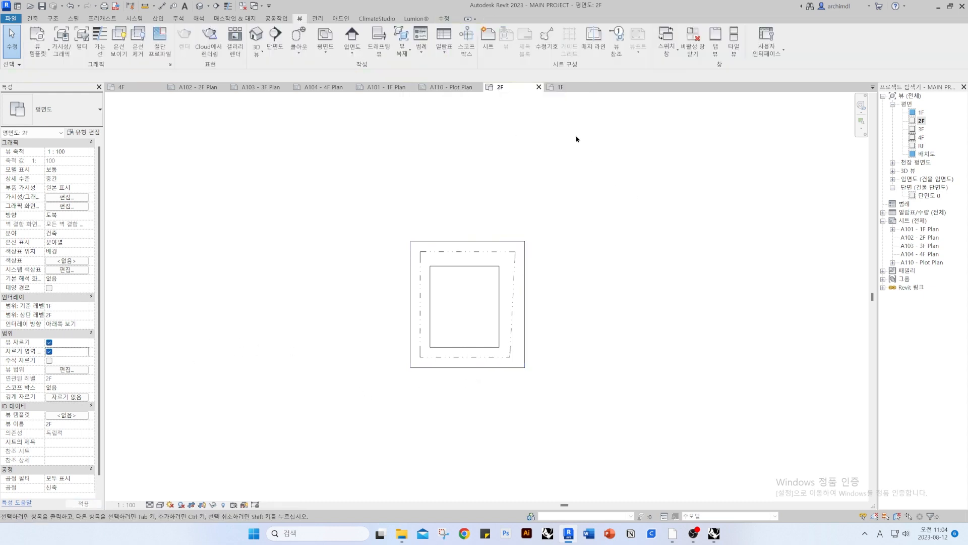
# In the 1F floor plan, edit the crop region's sketch, copy its four boundary lines, and finish the sketch
pyautogui.click(566, 87)
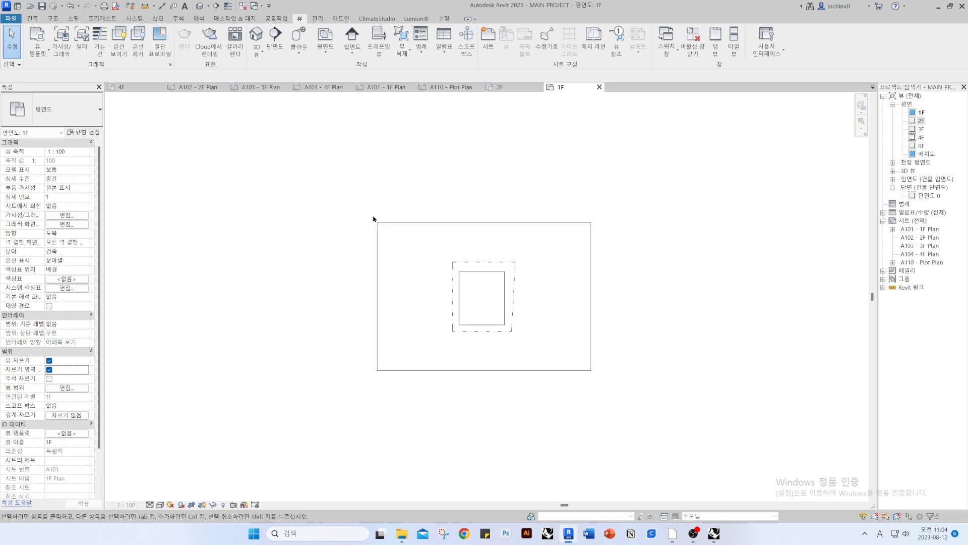
pyautogui.click(590, 244)
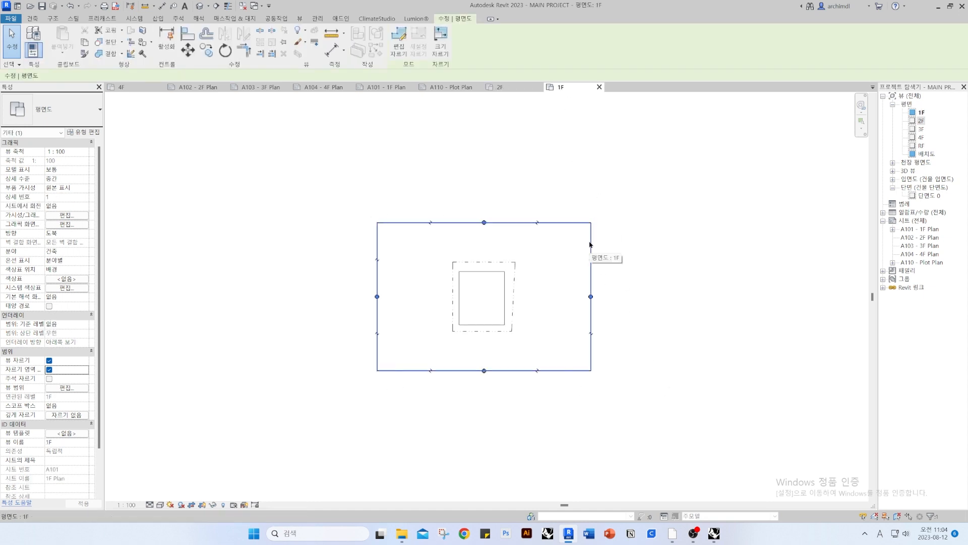
pyautogui.click(599, 248)
pyautogui.click(591, 244)
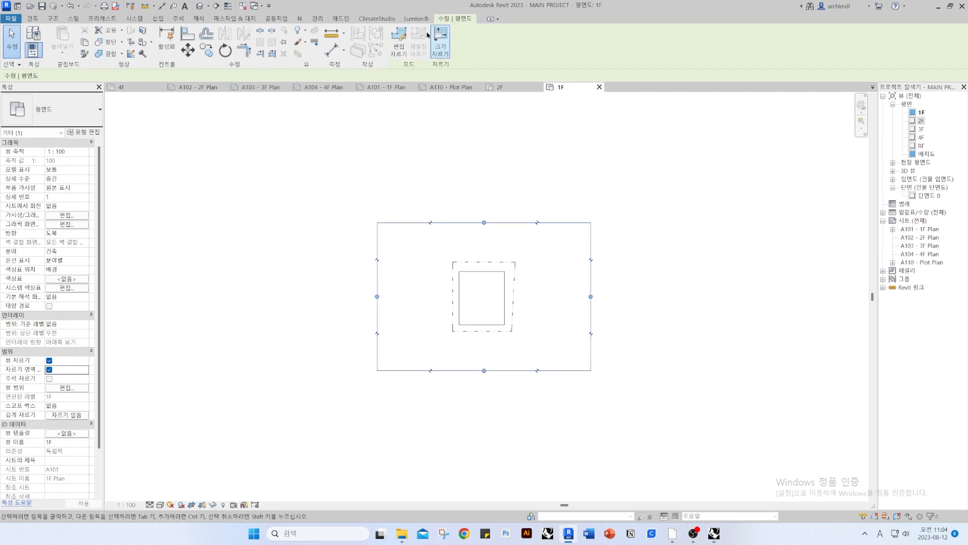
pyautogui.click(402, 45)
pyautogui.moveTo(228, 163)
pyautogui.mouseDown()
pyautogui.moveTo(712, 434)
pyautogui.moveTo(323, 188)
pyautogui.mouseUp()
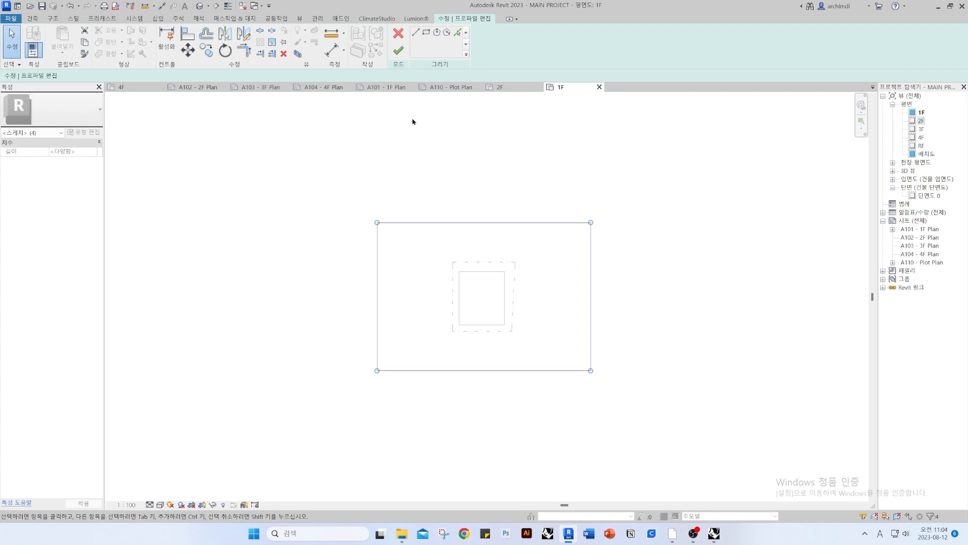
pyautogui.click(398, 49)
pyautogui.click(510, 103)
# In the 2F floor plan, edit the crop region's sketch and paste the copied boundary aligned to the current view
pyautogui.click(502, 86)
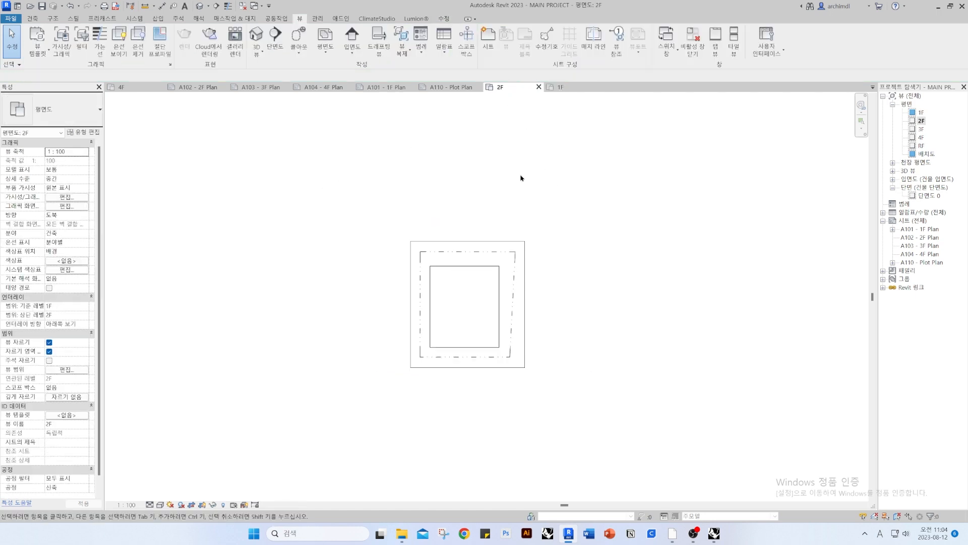
pyautogui.click(524, 272)
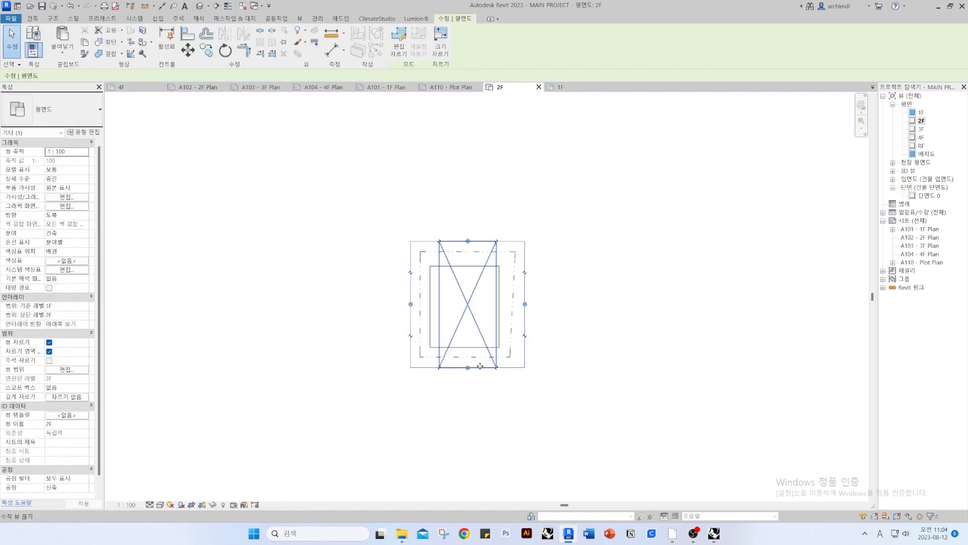
pyautogui.click(395, 46)
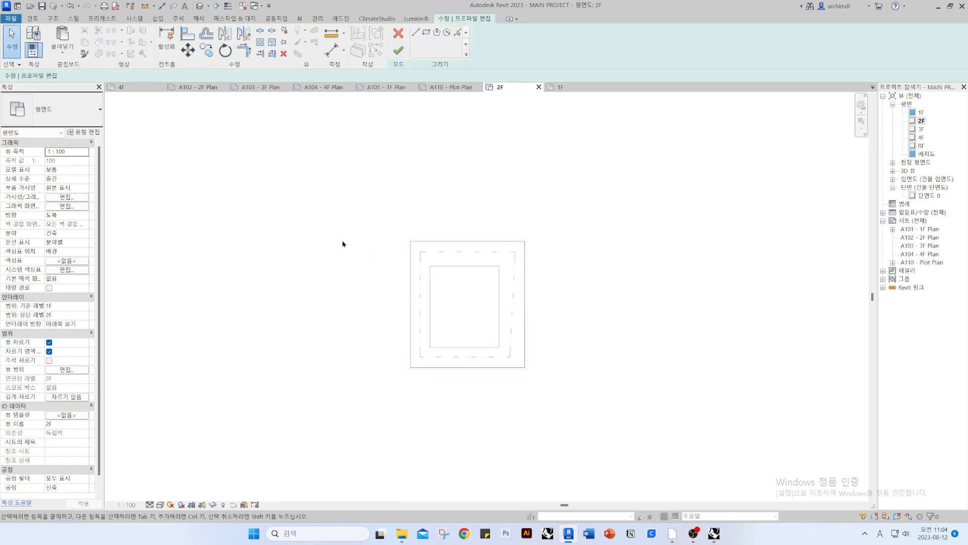
pyautogui.click(63, 52)
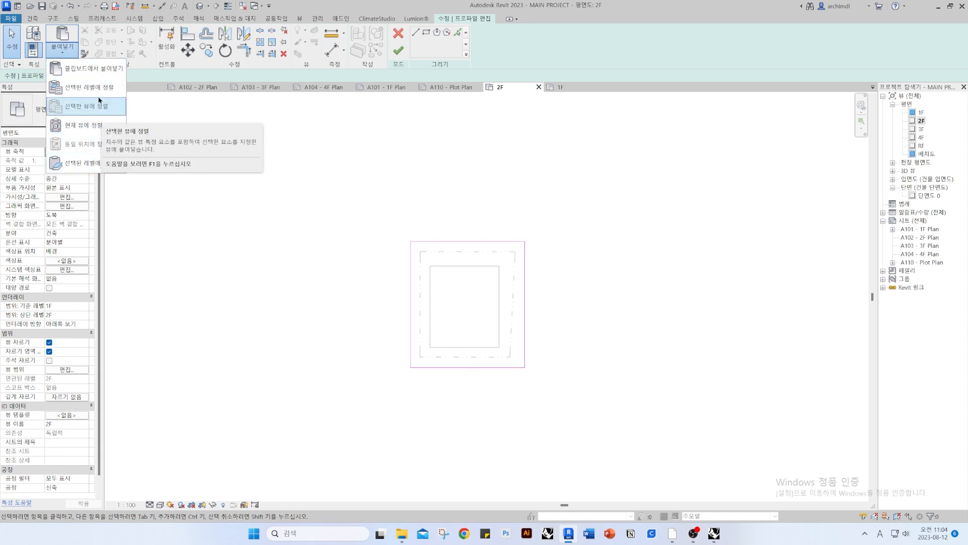
pyautogui.click(86, 125)
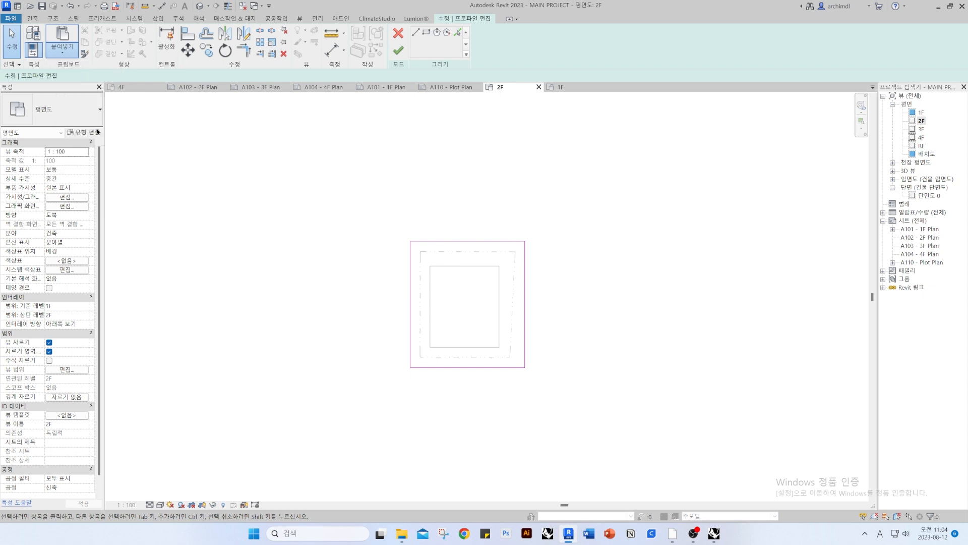
pyautogui.click(599, 354)
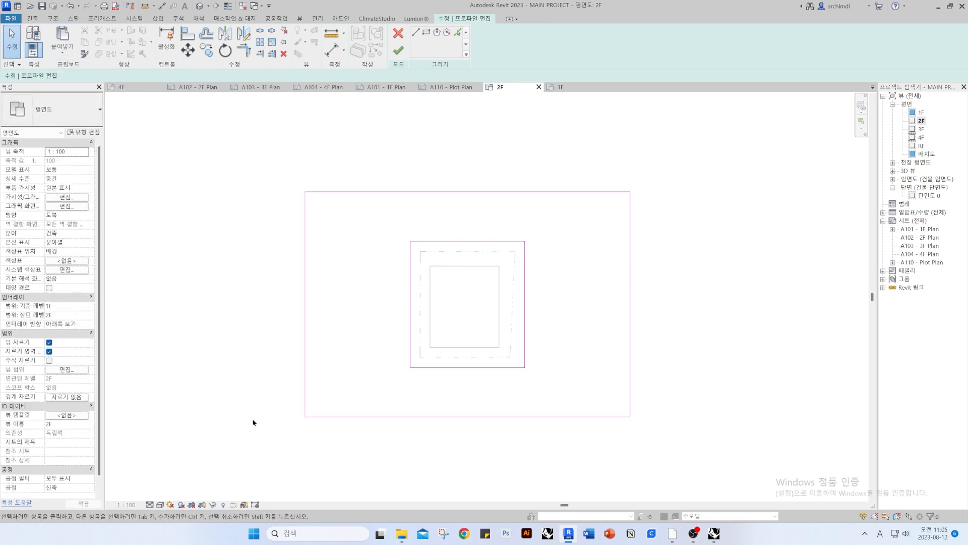
# Delete the original smaller rectangle from the 2F crop sketch and finish editing the crop region
pyautogui.click(559, 87)
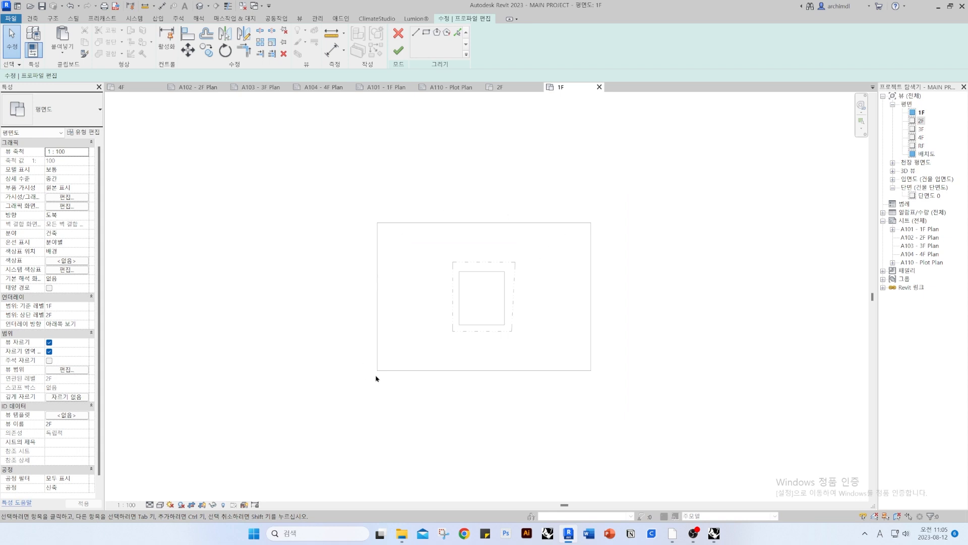
pyautogui.click(512, 87)
pyautogui.moveTo(568, 394)
pyautogui.mouseDown()
pyautogui.moveTo(380, 273)
pyautogui.moveTo(378, 225)
pyautogui.moveTo(383, 233)
pyautogui.mouseUp()
pyautogui.click(382, 235)
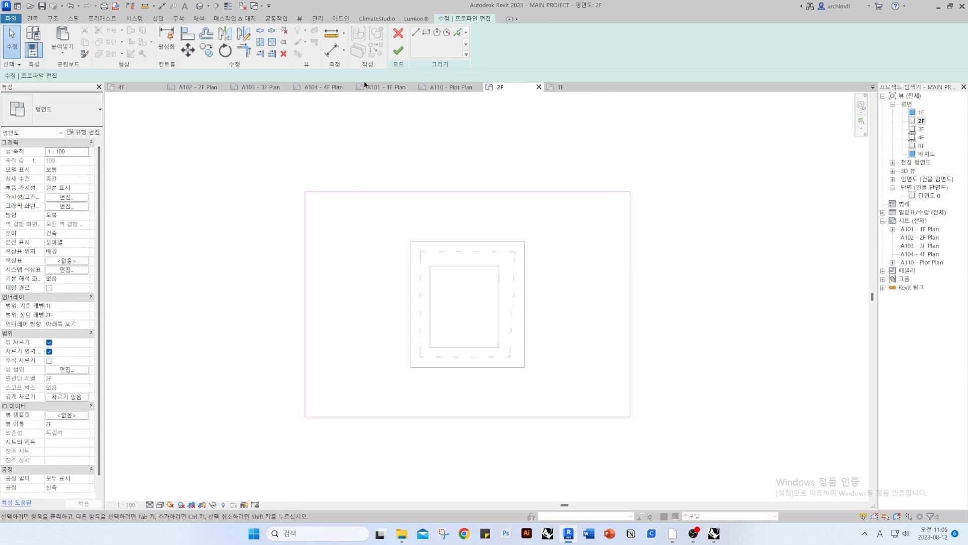
pyautogui.click(398, 50)
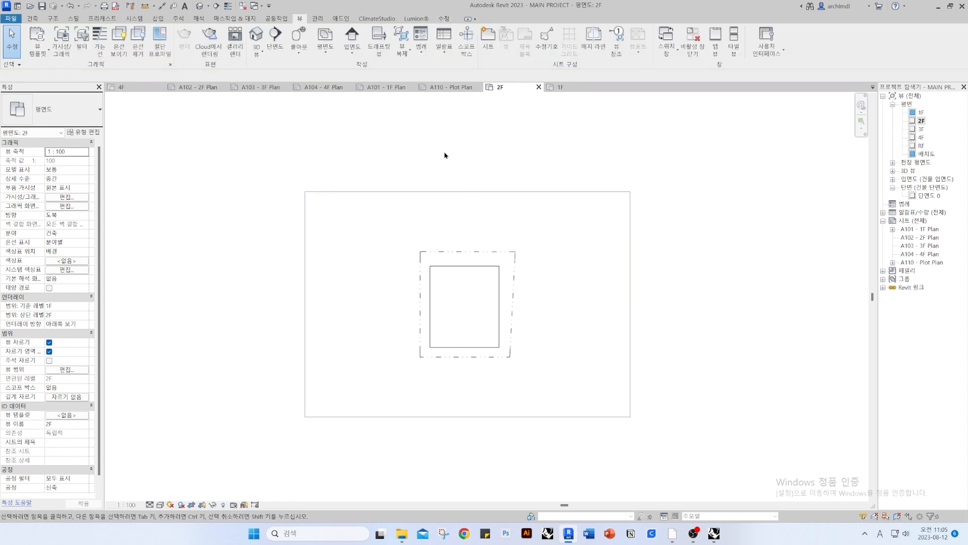
# Place the 2F floor plan on sheet A102 - 2F Plan and set its viewport type to 제목 없음
pyautogui.doubleClick(934, 238)
pyautogui.moveTo(920, 122); pyautogui.dragTo(618, 227)
pyautogui.click(618, 226)
pyautogui.click(51, 110)
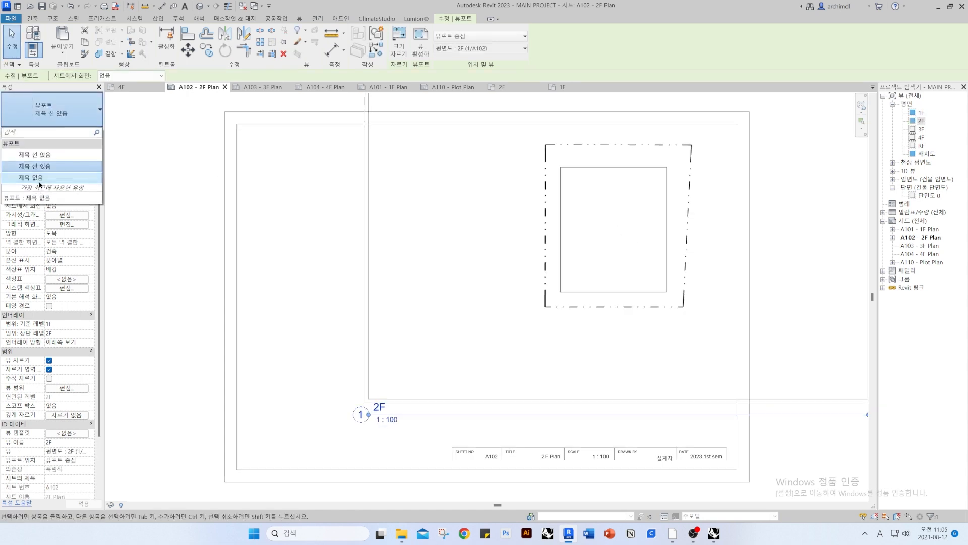
pyautogui.click(30, 177)
# Move the 2F viewport by its lower-left crop corner onto the lower-left corner of the title block's inner border
pyautogui.press('m')
pyautogui.press('v')
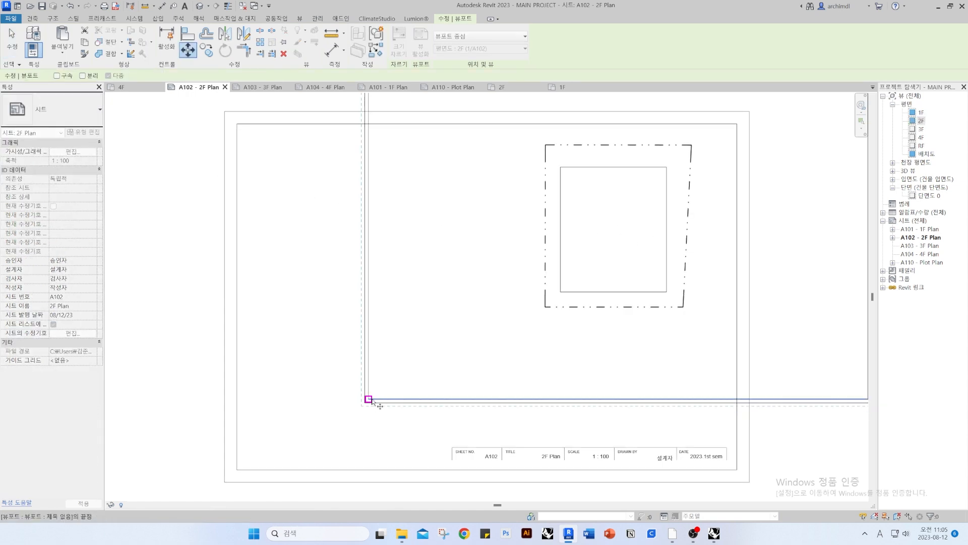
pyautogui.click(368, 402)
pyautogui.click(237, 470)
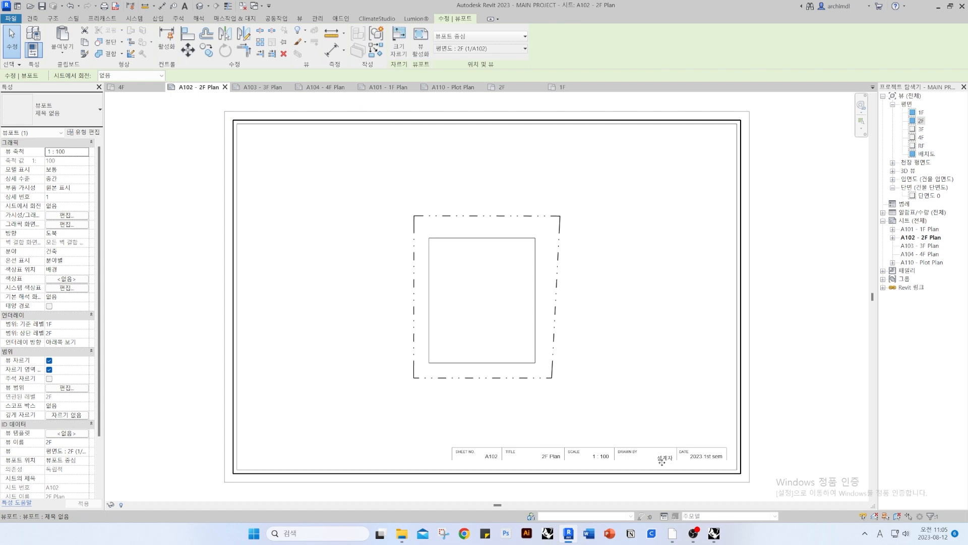
pyautogui.press('Escape')
pyautogui.scroll(-2, 778, 350)
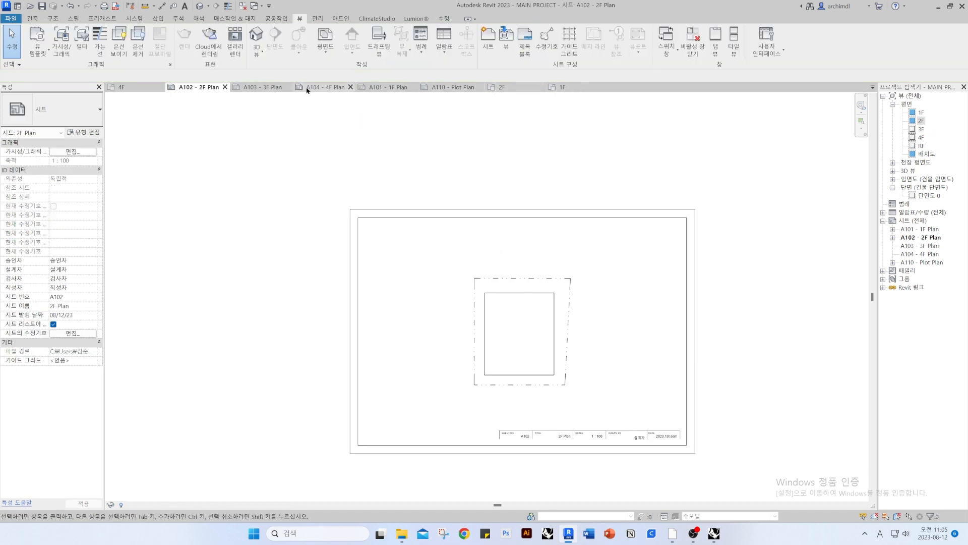
# Enter the designer's full name in the DRAWN BY field of sheet A102's title block
pyautogui.click(384, 88)
pyautogui.click(187, 88)
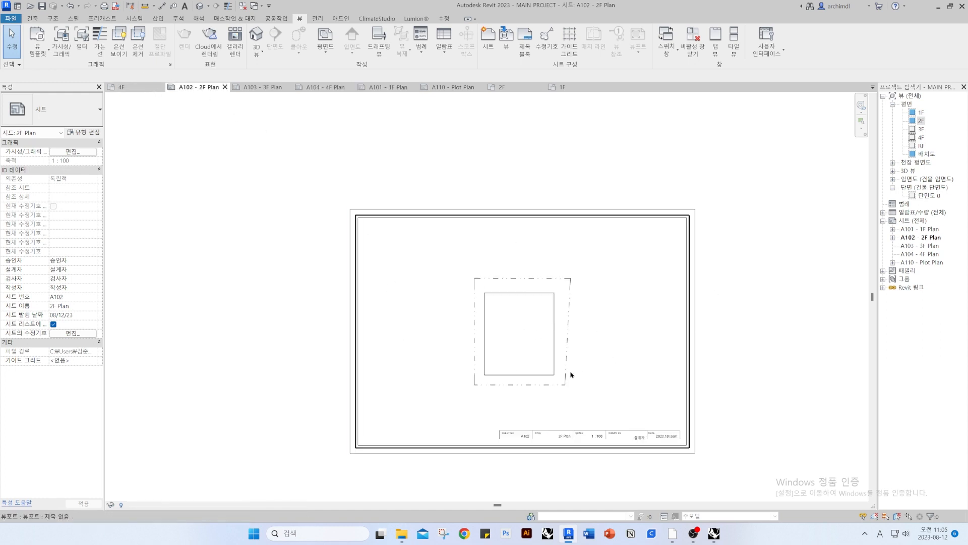
pyautogui.scroll(3, 628, 466)
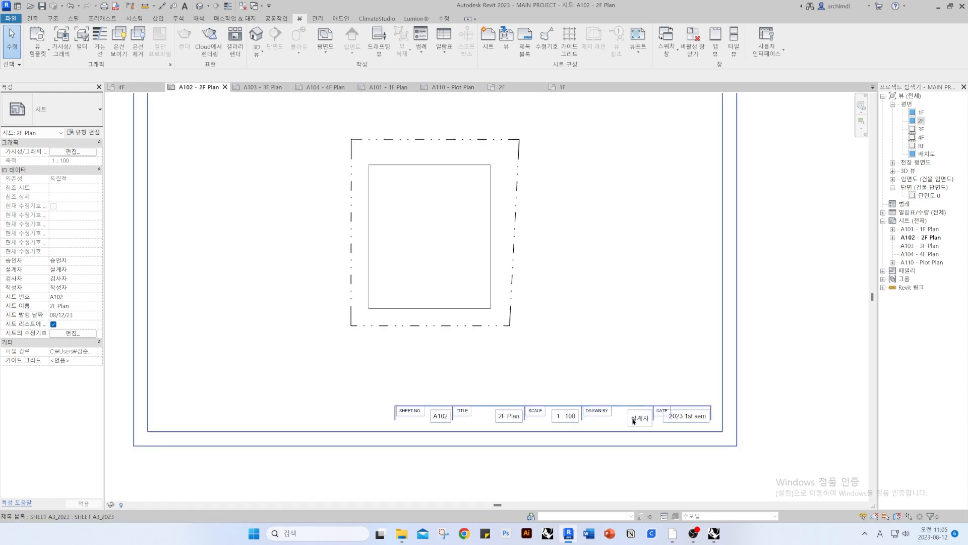
pyautogui.doubleClick(633, 418)
pyautogui.write('June')
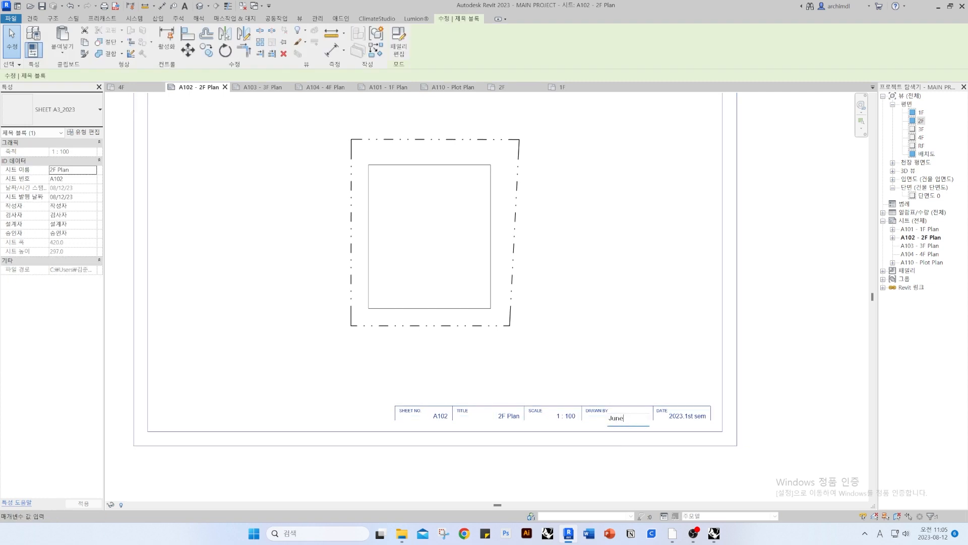
pyautogui.write('sung Kim')
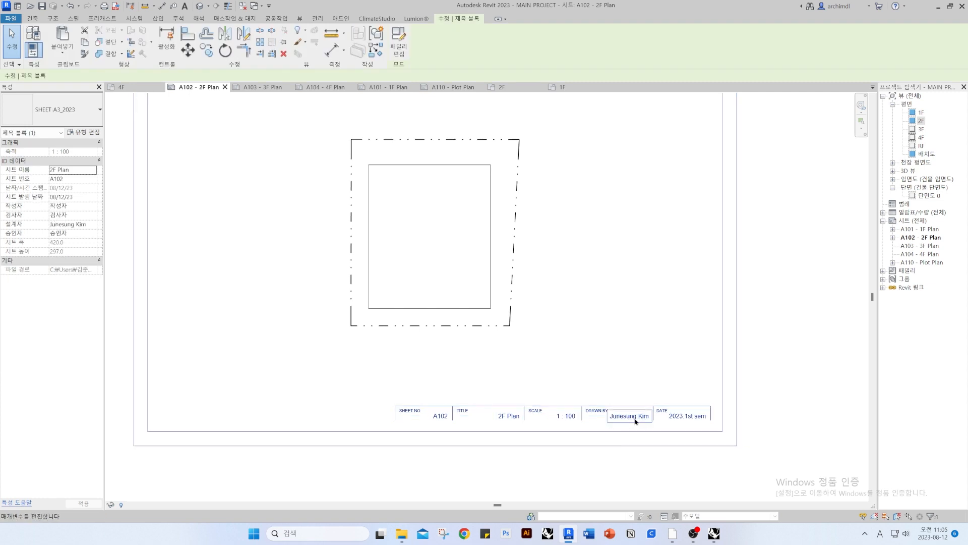
# Open the 3F floor plan and turn on its view crop and crop region visibility
pyautogui.doubleClick(921, 129)
pyautogui.click(490, 271)
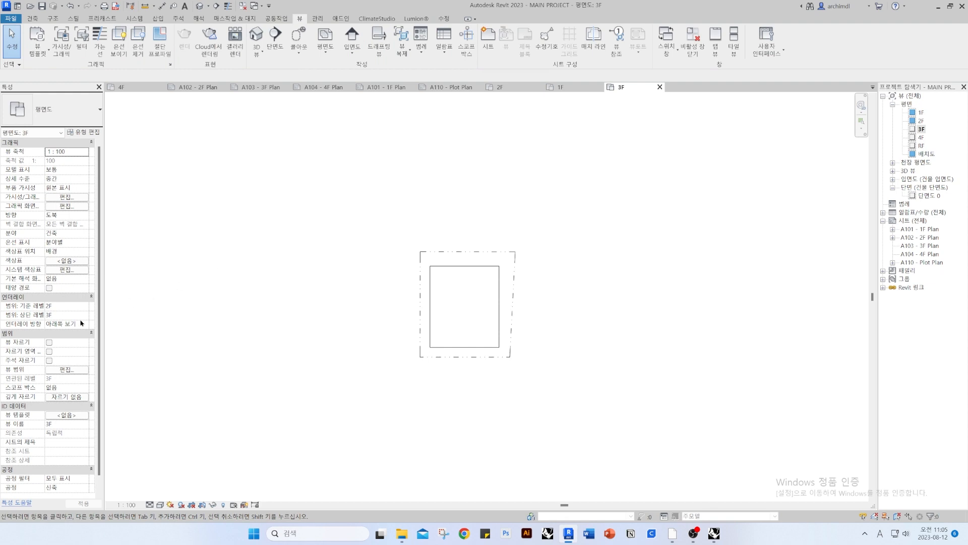
pyautogui.click(48, 341)
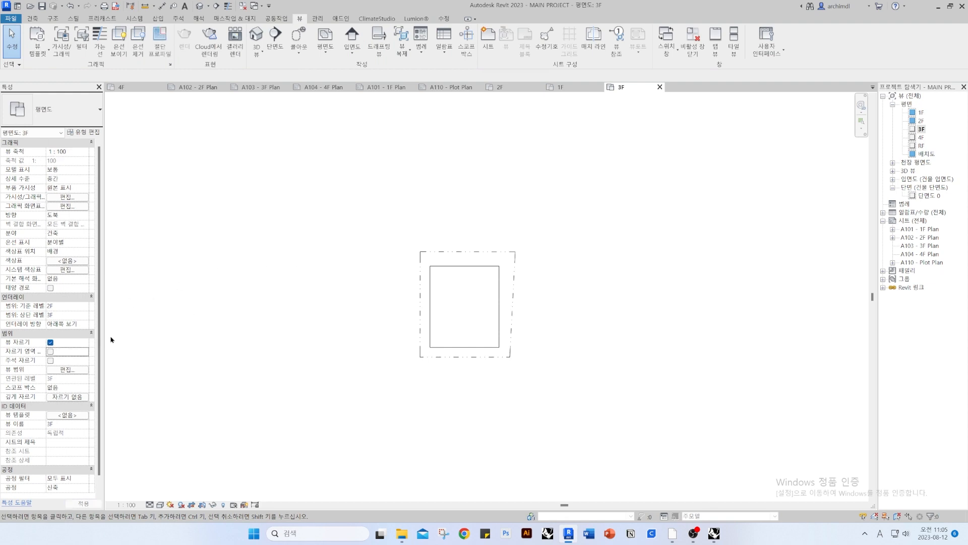
pyautogui.click(49, 351)
# Replace the rectangle in the 3F crop sketch with the copied larger one, aligned to the current view, and finish editing
pyautogui.click(515, 242)
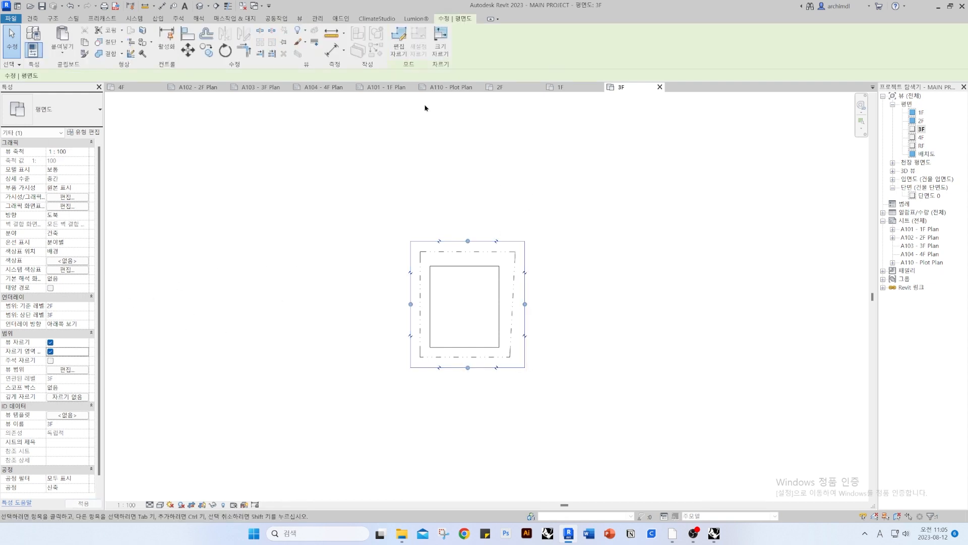
pyautogui.click(398, 48)
pyautogui.click(62, 50)
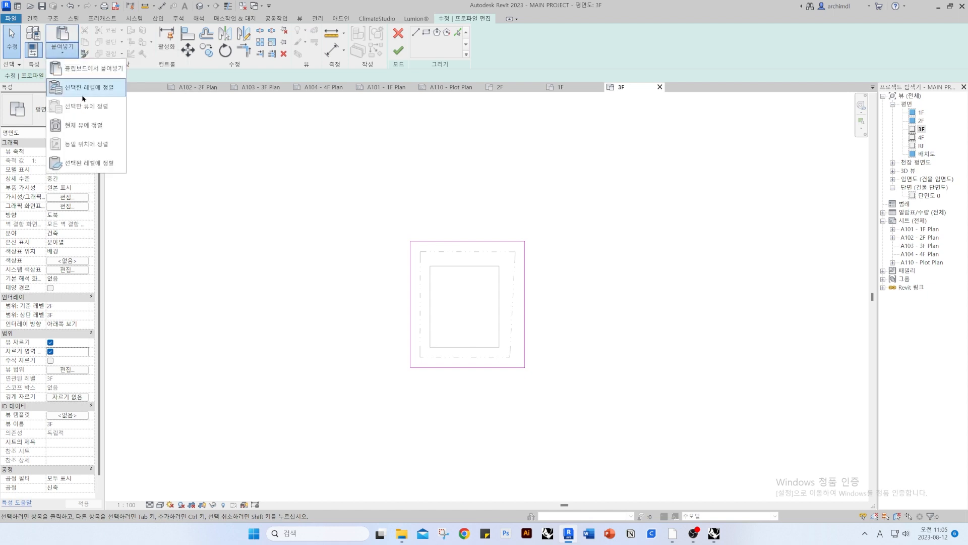
pyautogui.click(88, 130)
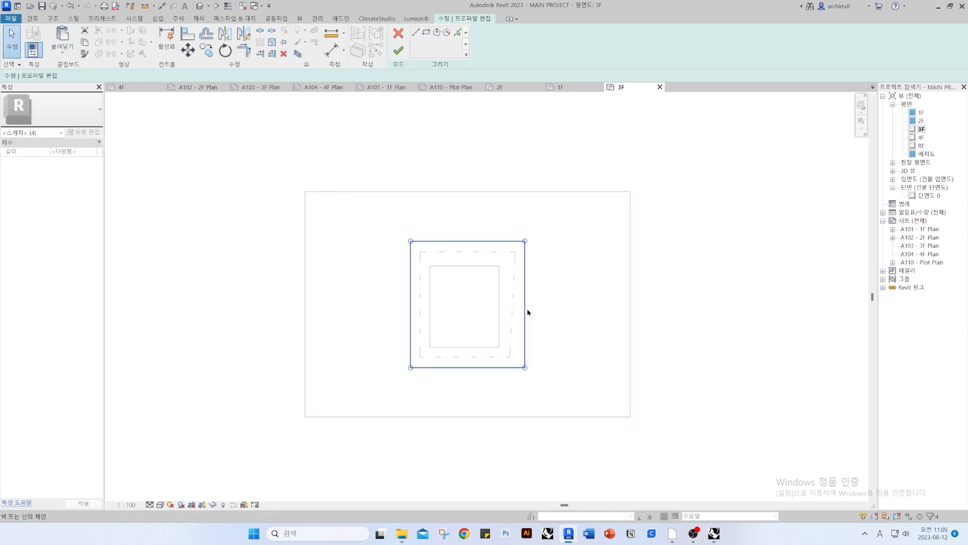
pyautogui.click(398, 49)
# Open the 4F floor plan and turn on its view crop and crop region visibility
pyautogui.click(921, 137)
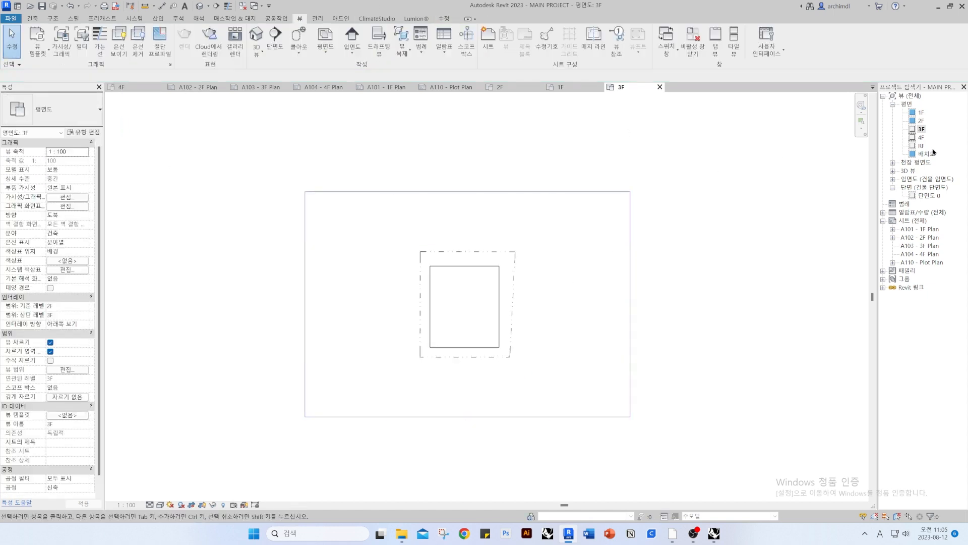
pyautogui.doubleClick(921, 137)
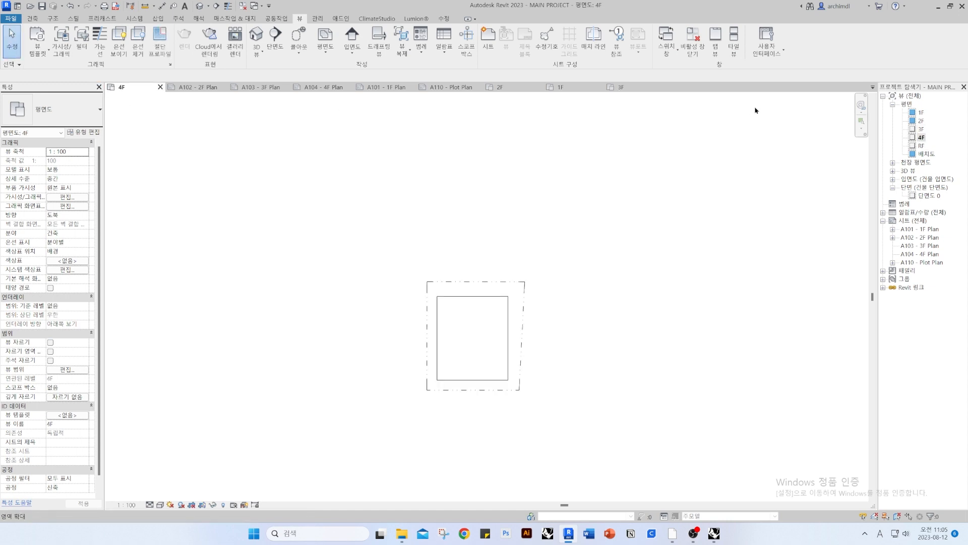
pyautogui.click(50, 342)
pyautogui.click(50, 351)
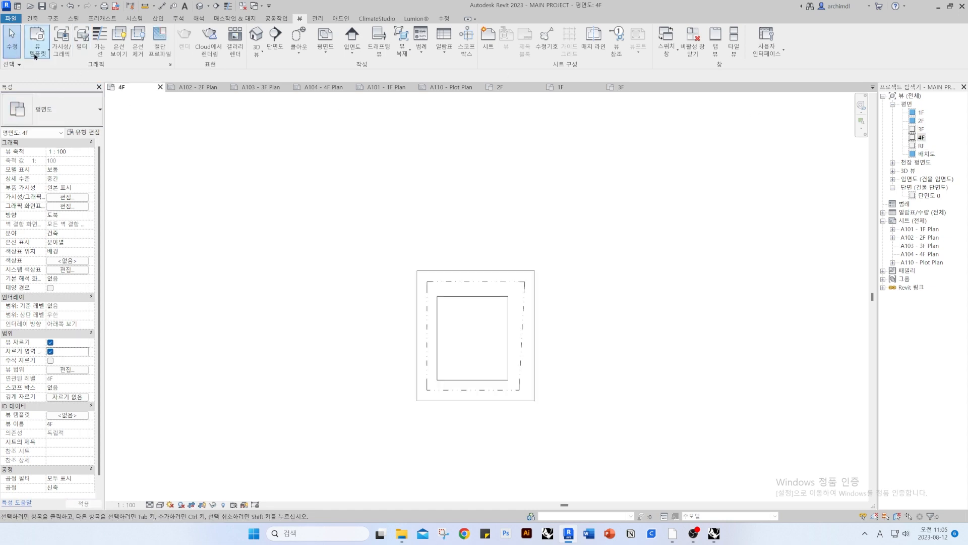
# Paste the copied larger rectangle into the 4F crop sketch aligned to the current view, delete the original rectangle, and finish editing
pyautogui.click(499, 270)
pyautogui.click(405, 41)
pyautogui.click(62, 51)
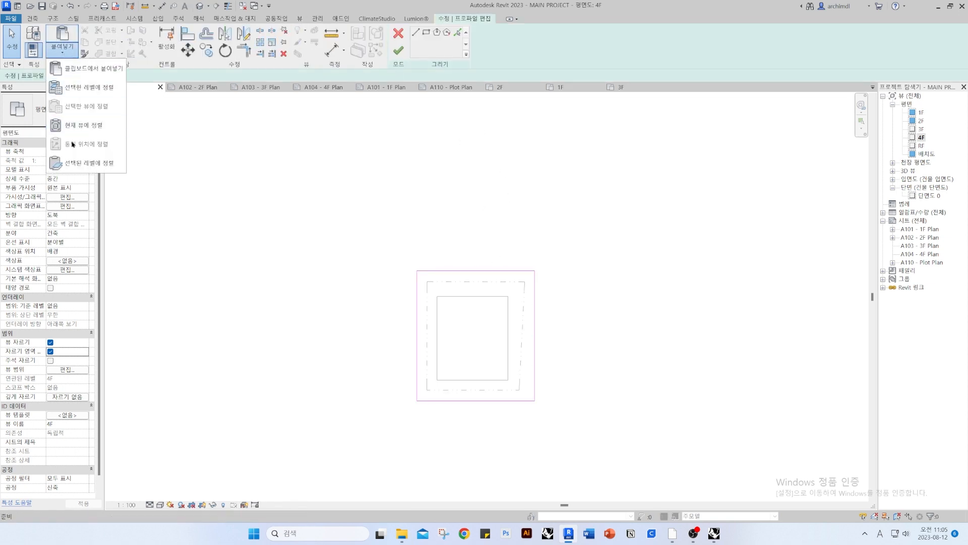
pyautogui.click(85, 124)
pyautogui.click(535, 301)
pyautogui.press('Delete')
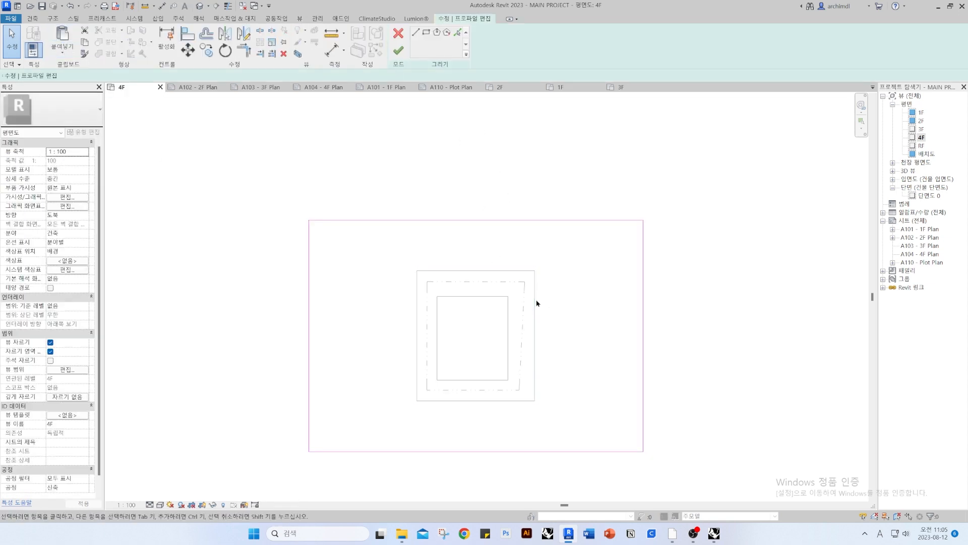
pyautogui.click(398, 50)
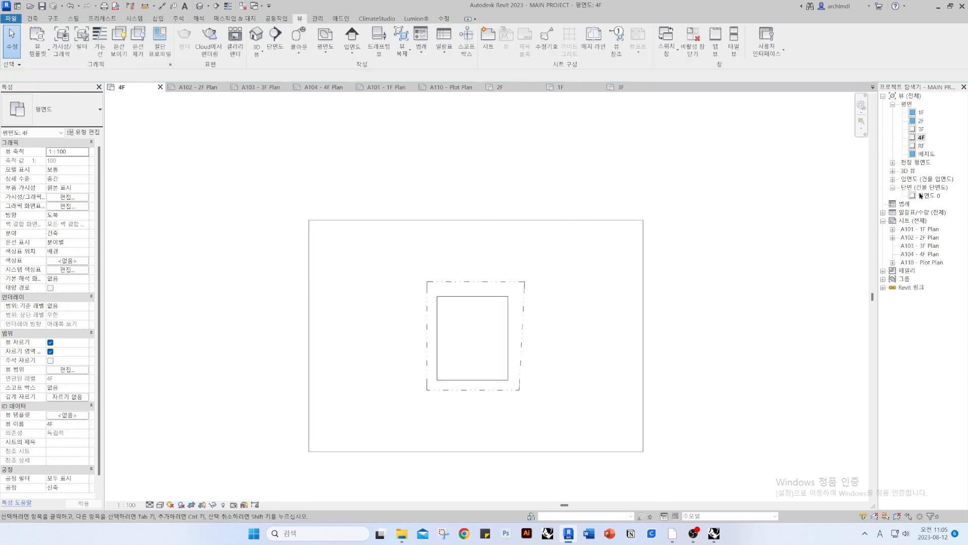
# Place the 3F floor plan on sheet A103 - 3F Plan and set its viewport type to 제목 없음
pyautogui.doubleClick(919, 246)
pyautogui.click(922, 129)
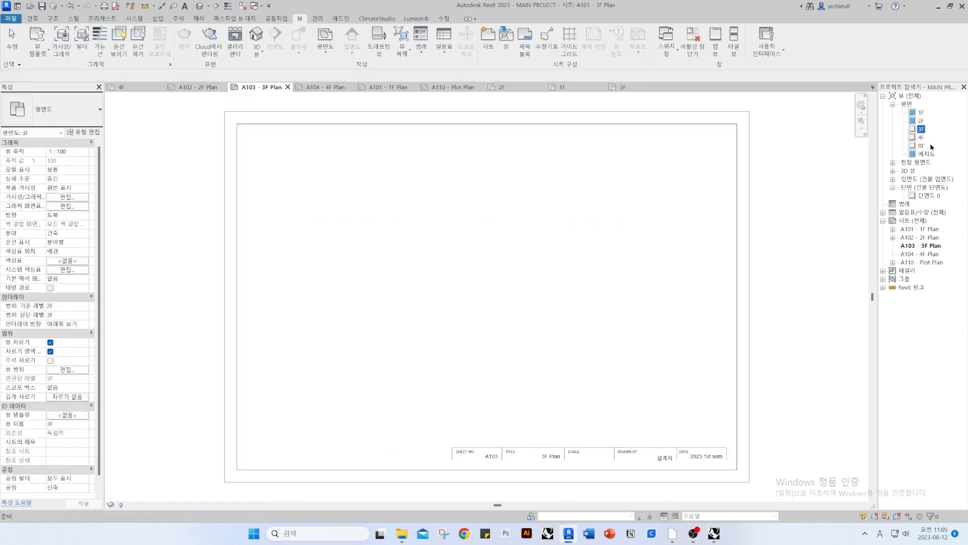
pyautogui.click(634, 204)
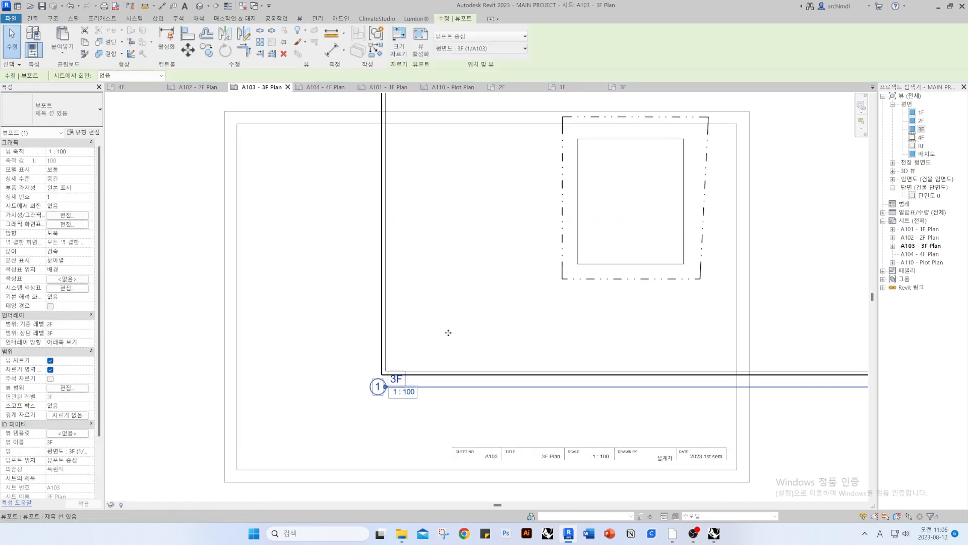
pyautogui.click(77, 103)
pyautogui.click(57, 182)
# Move the 3F viewport by its lower-left crop corner onto the lower-left corner of the title block's inner border
pyautogui.moveTo(385, 382); pyautogui.dragTo(412, 373, button='middle')
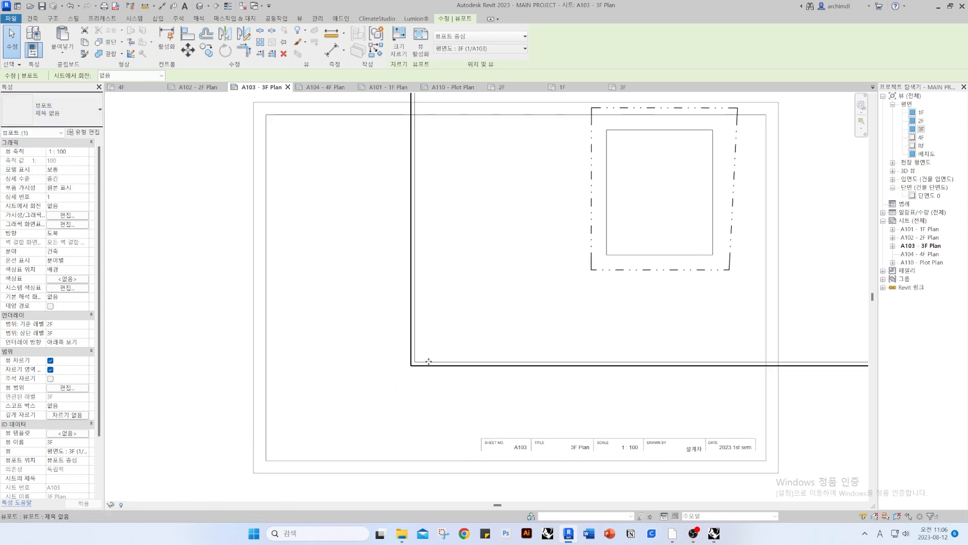
pyautogui.scroll(-1, 428, 362)
pyautogui.press('m')
pyautogui.press('v')
pyautogui.click(420, 362)
pyautogui.click(308, 436)
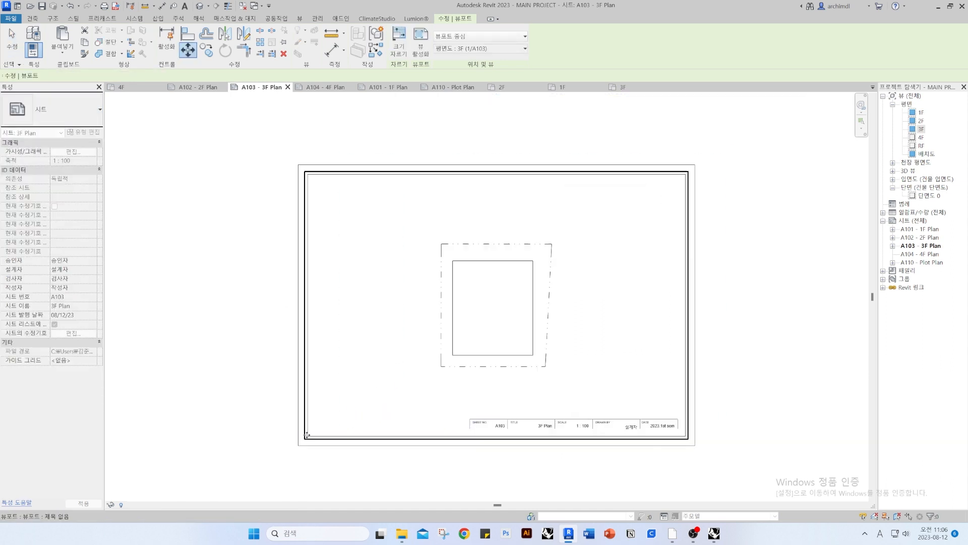
pyautogui.press('Escape')
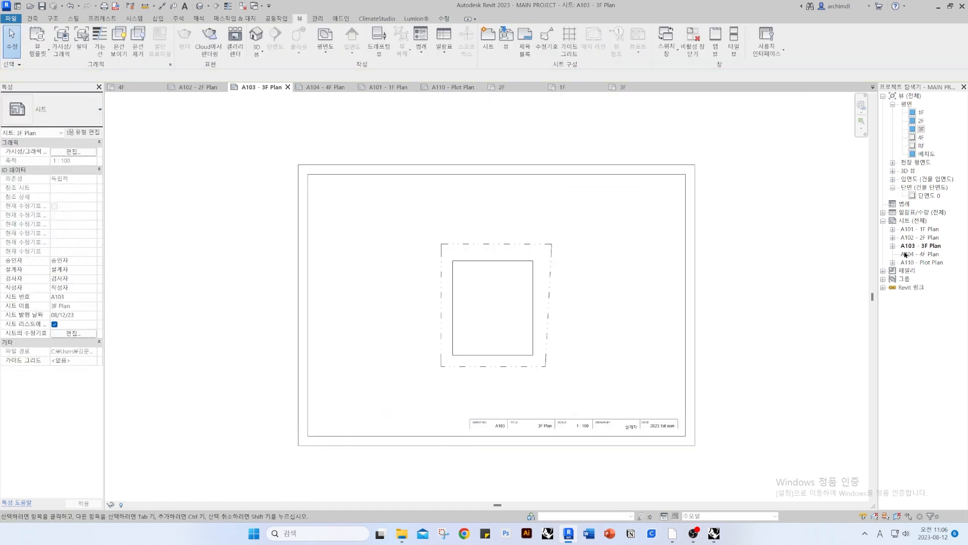
# Place the 4F floor plan on sheet A104 - 4F Plan and set its viewport type to 제목 없음
pyautogui.doubleClick(921, 137)
pyautogui.doubleClick(932, 258)
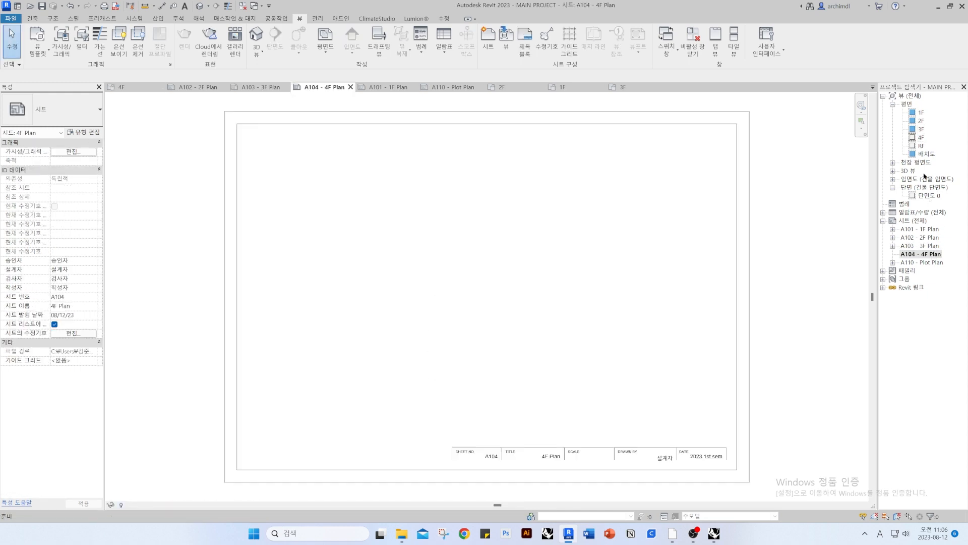
pyautogui.moveTo(921, 137); pyautogui.dragTo(562, 238)
pyautogui.click(561, 238)
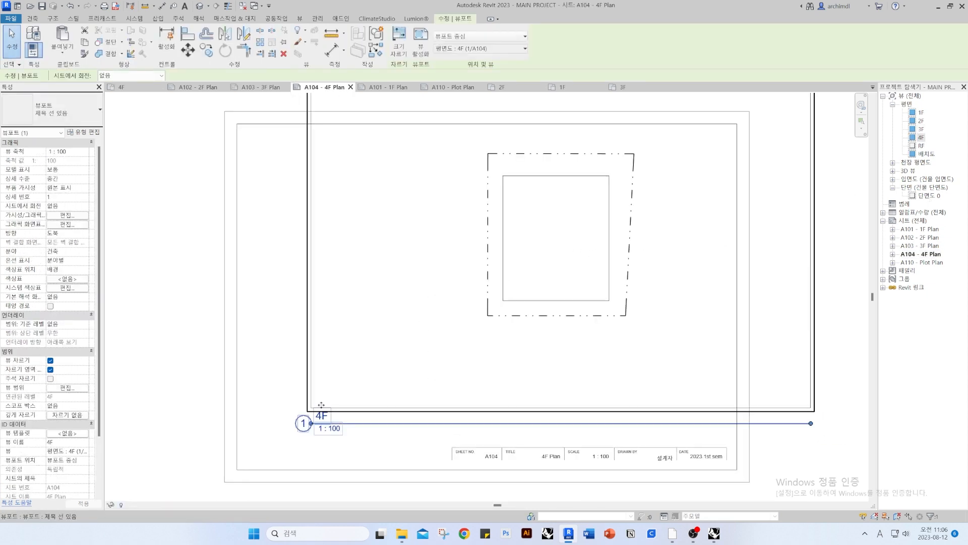
pyautogui.click(51, 109)
pyautogui.click(38, 178)
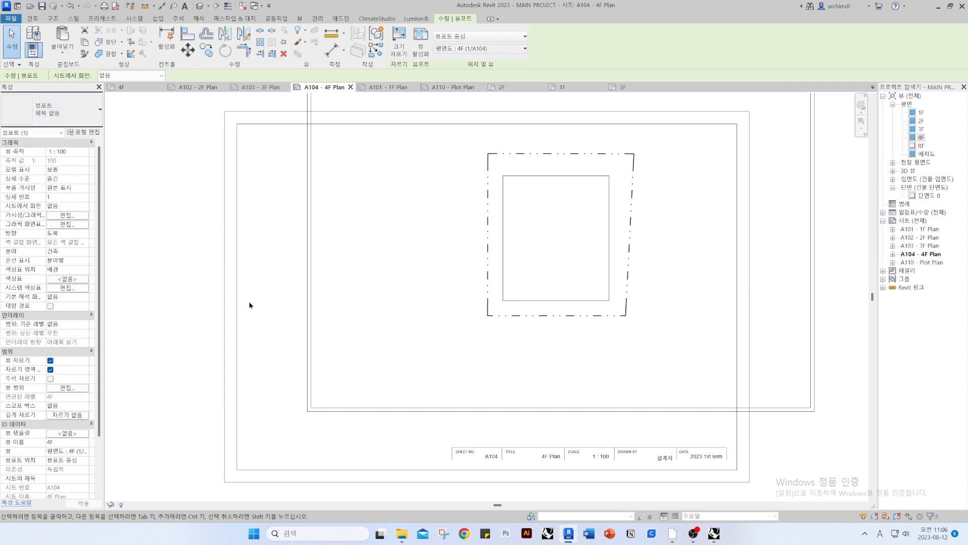
# Move the 4F viewport by its lower-left crop corner onto the lower-left corner of the title block's inner border
pyautogui.press('m')
pyautogui.press('v')
pyautogui.click(312, 408)
pyautogui.click(236, 471)
pyautogui.click(188, 443)
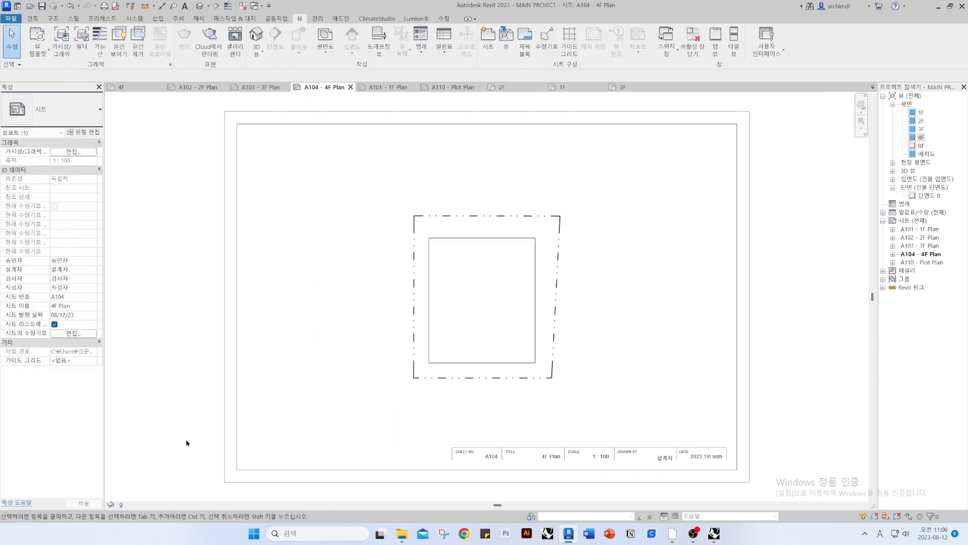
# Enter the designer's full name in the DRAWN BY field of sheet A104's title block
pyautogui.scroll(-4, 279, 378)
pyautogui.moveTo(285, 376); pyautogui.dragTo(344, 389, button='middle')
pyautogui.scroll(5, 557, 436)
pyautogui.scroll(1, 555, 430)
pyautogui.doubleClick(555, 431)
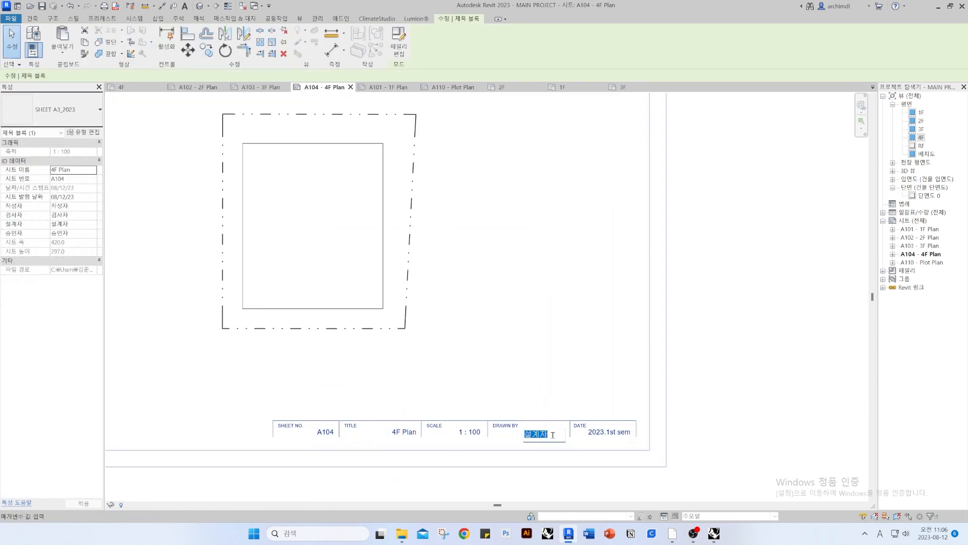
pyautogui.write('Junesung Kim')
pyautogui.press('Return')
pyautogui.click(750, 293)
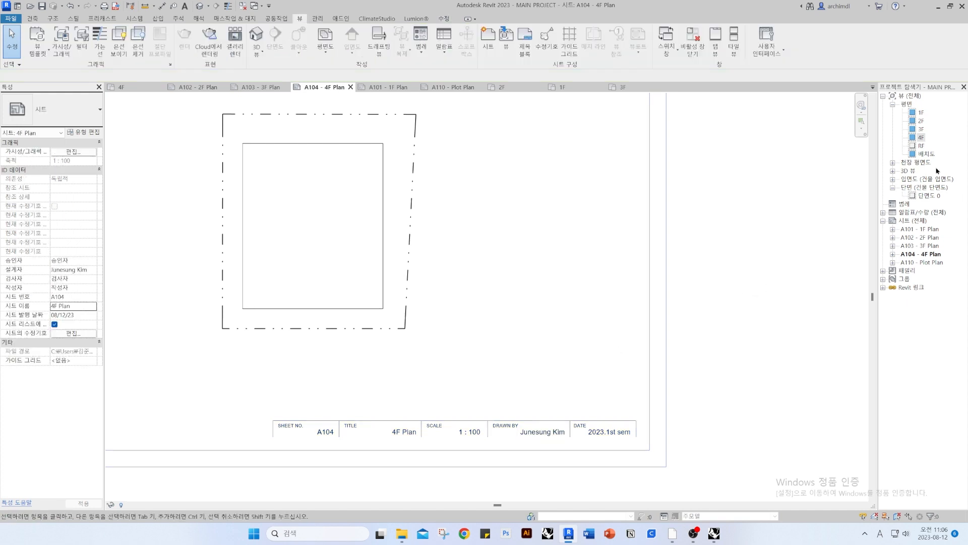
# Switch to sheet A103 - 3F Plan and enter the designer's full name in its title block's DRAWN BY field
pyautogui.click(261, 87)
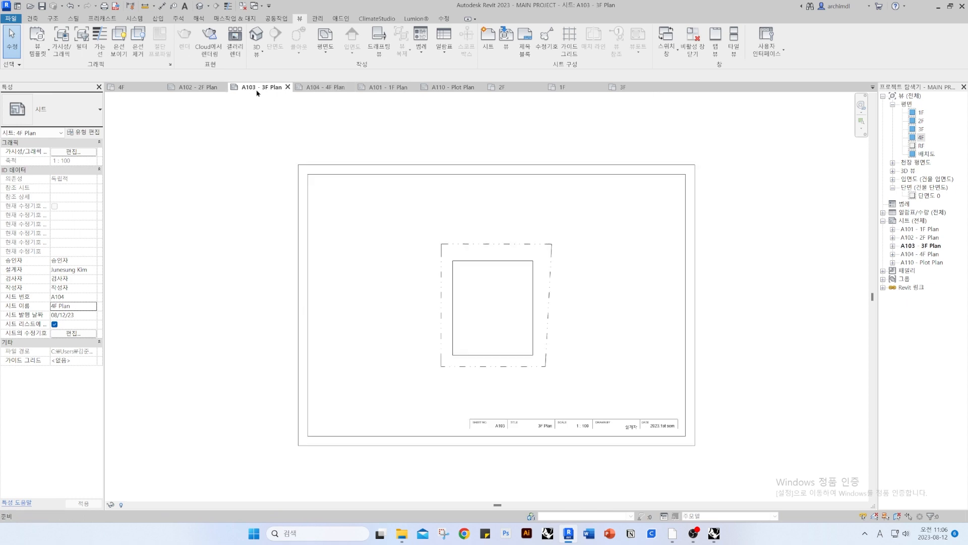
pyautogui.scroll(2, 634, 431)
pyautogui.doubleClick(640, 420)
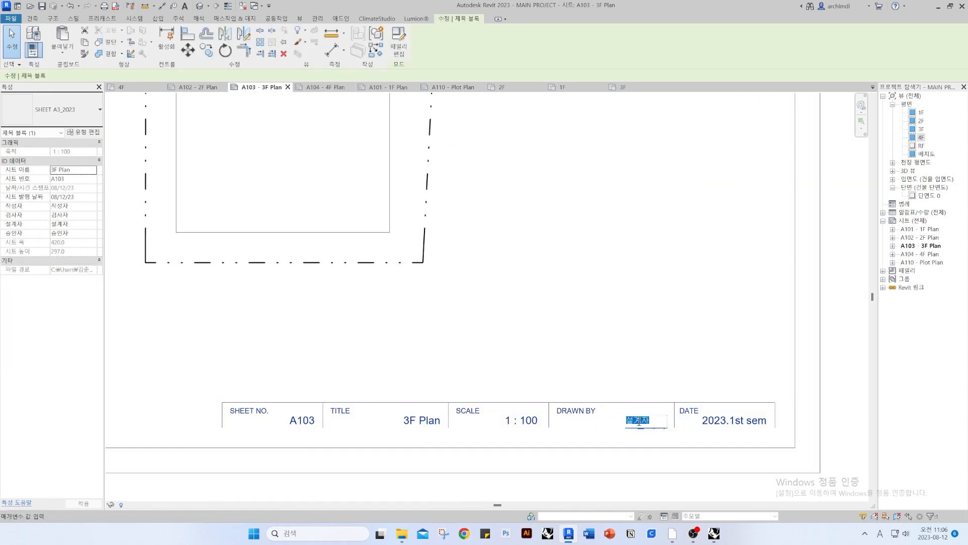
pyautogui.write('Junesung Kim')
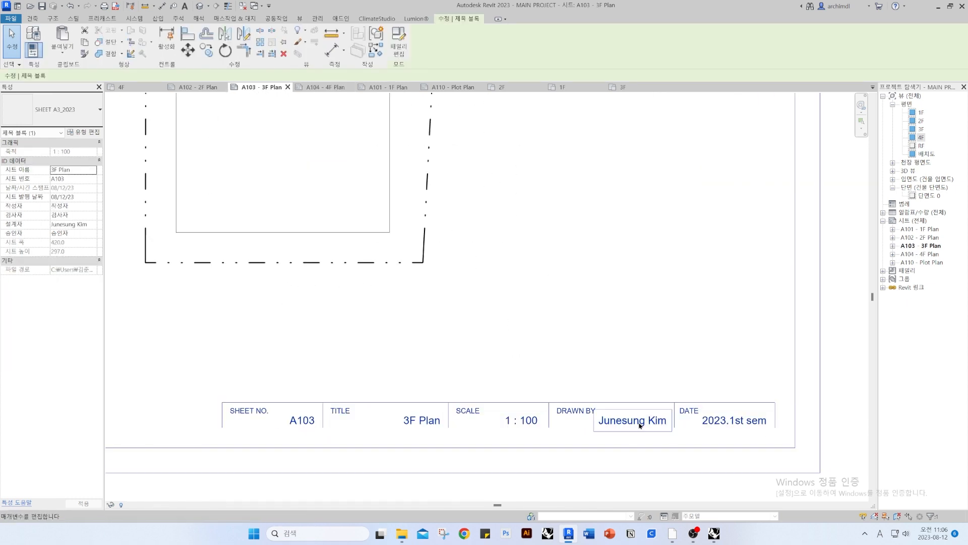
pyautogui.scroll(-4, 572, 334)
pyautogui.click(222, 145)
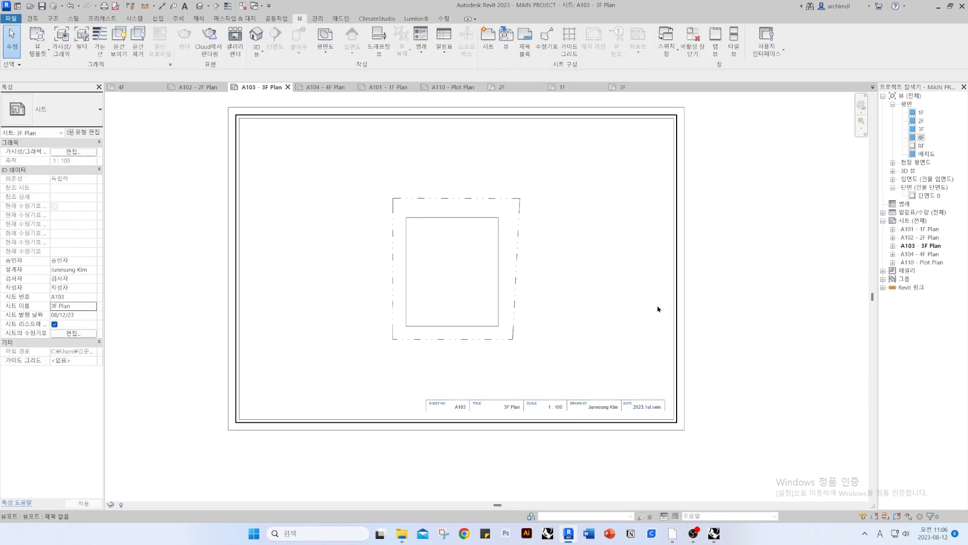
pyautogui.moveTo(700, 210); pyautogui.dragTo(657, 255, button='middle')
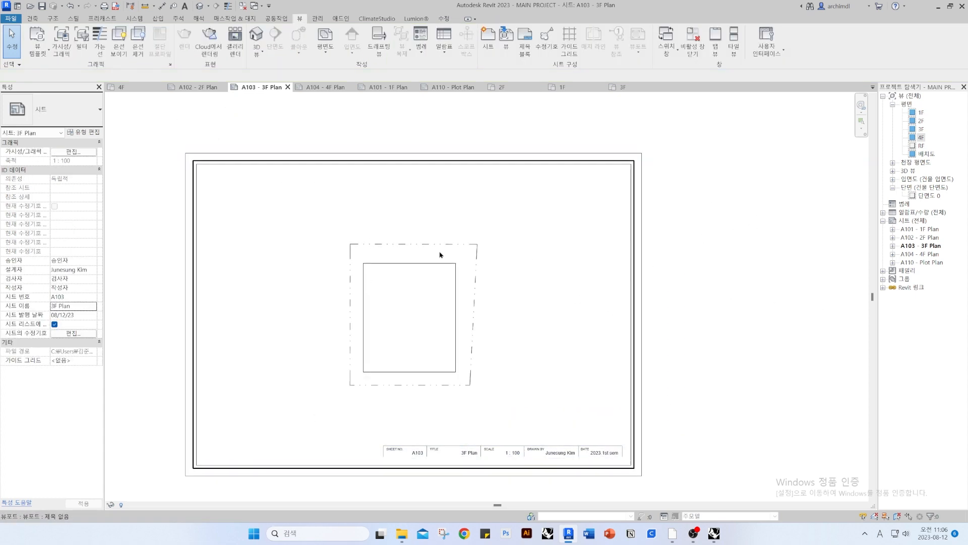
pyautogui.moveTo(398, 353); pyautogui.dragTo(473, 345, button='middle')
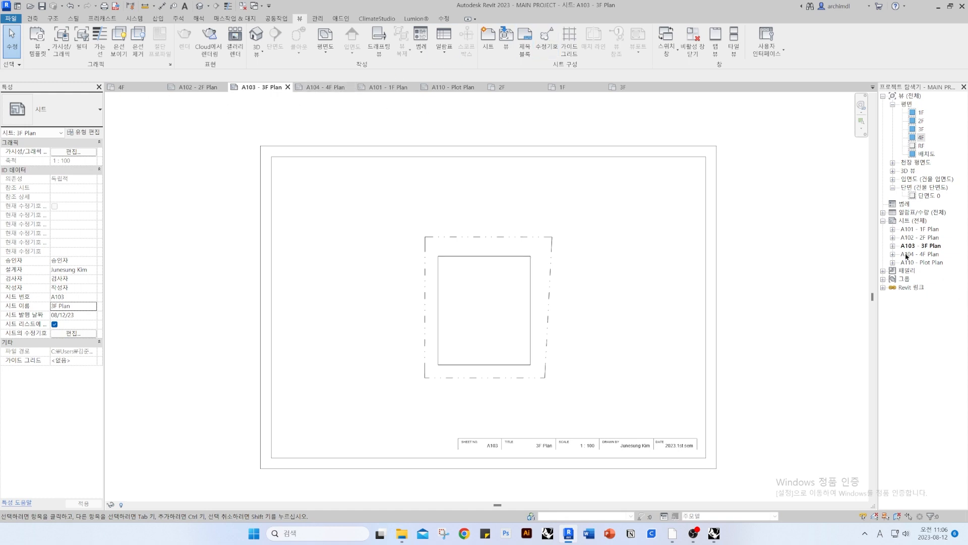
# Open the building section 단면도 0 and close all other open views
pyautogui.doubleClick(927, 195)
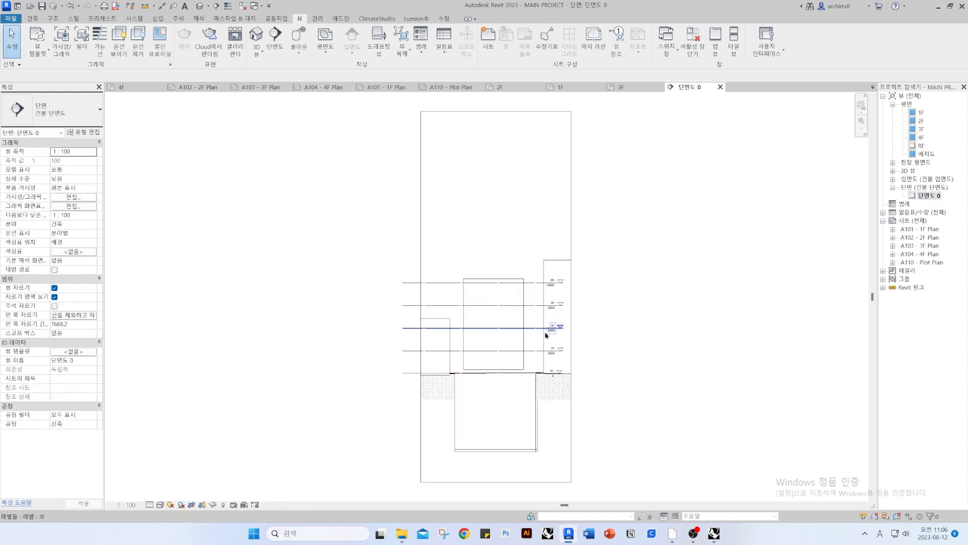
pyautogui.scroll(2, 554, 333)
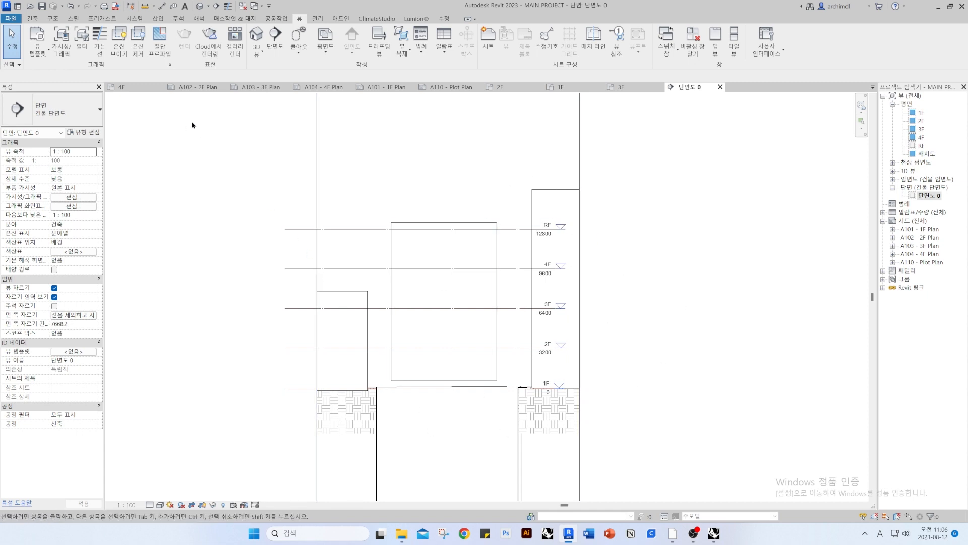
pyautogui.click(705, 52)
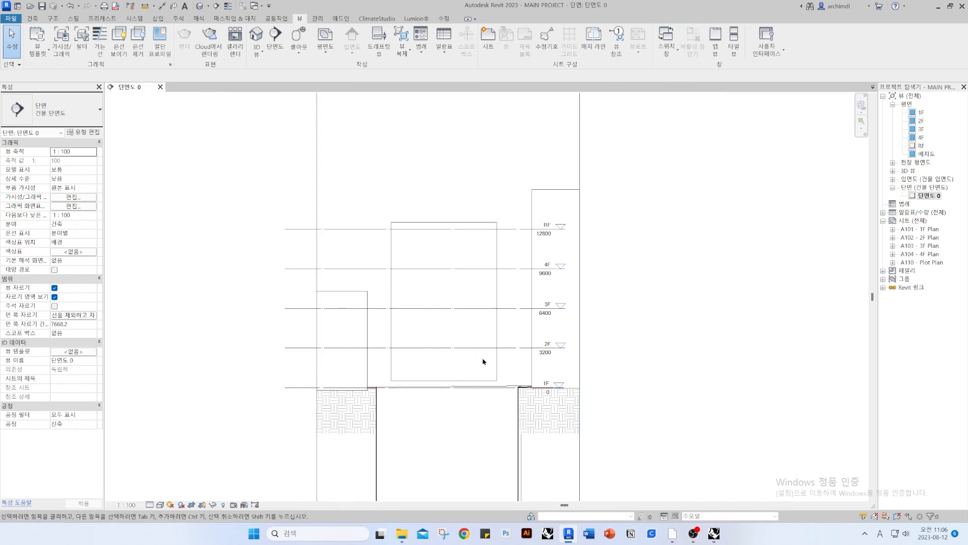
# Shorten the aligned level lines by pulling the 2F line's left end inward past the section's left crop edge
pyautogui.scroll(2, 479, 353)
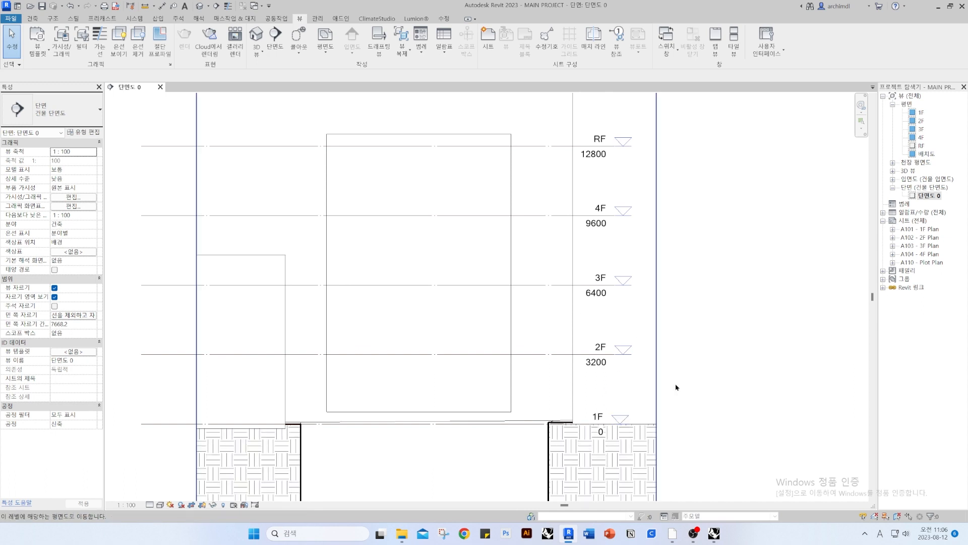
pyautogui.scroll(2, 639, 358)
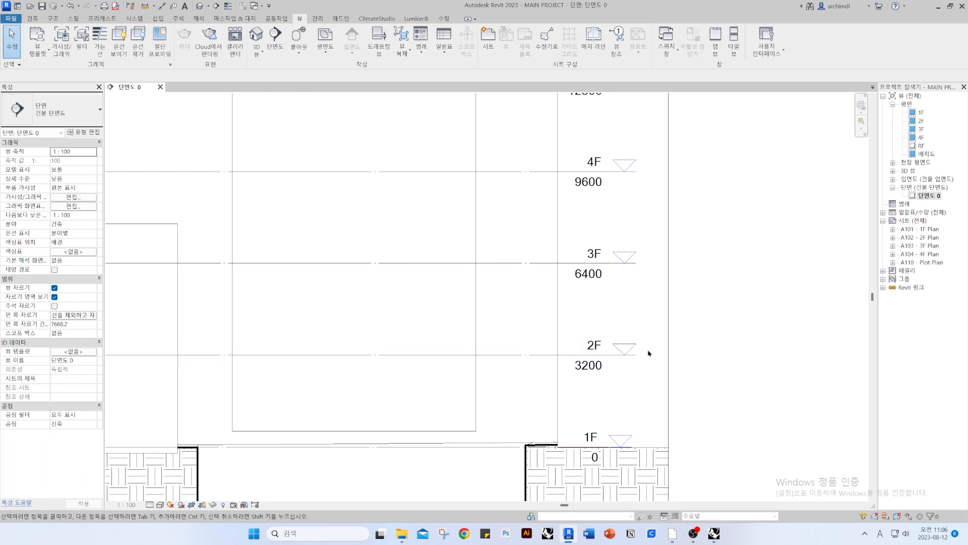
pyautogui.scroll(-2, 580, 357)
pyautogui.moveTo(578, 376); pyautogui.dragTo(607, 391, button='middle')
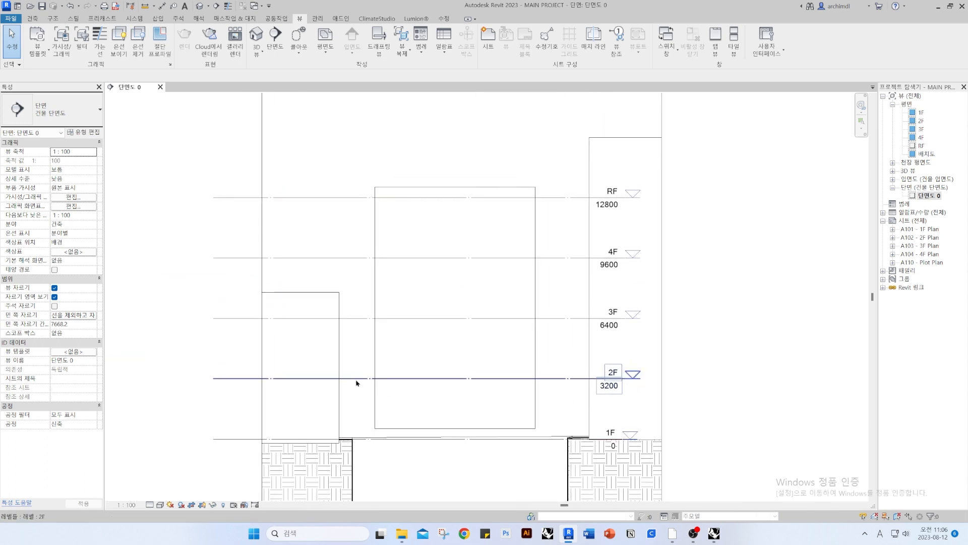
pyautogui.click(222, 378)
pyautogui.moveTo(213, 378); pyautogui.dragTo(174, 378)
pyautogui.moveTo(291, 378); pyautogui.dragTo(296, 378)
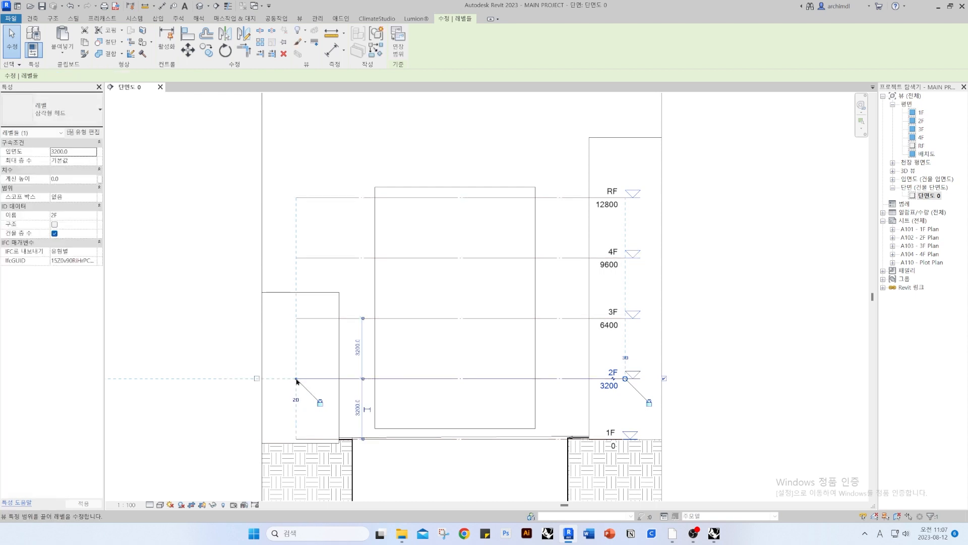
# Set the line colour of the 2F level's type, 삼각형 헤드, to black in its type properties
pyautogui.click(646, 351)
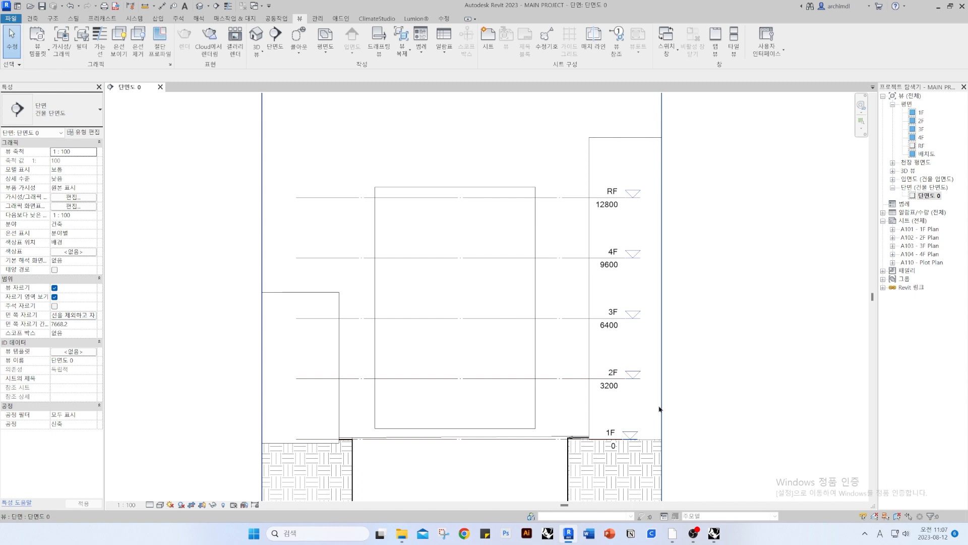
pyautogui.scroll(2, 630, 380)
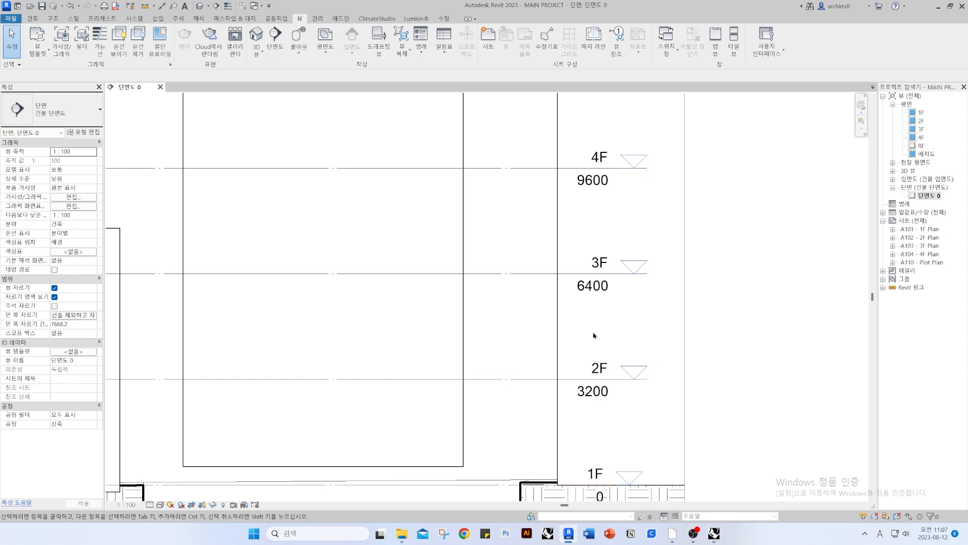
pyautogui.scroll(-2, 595, 335)
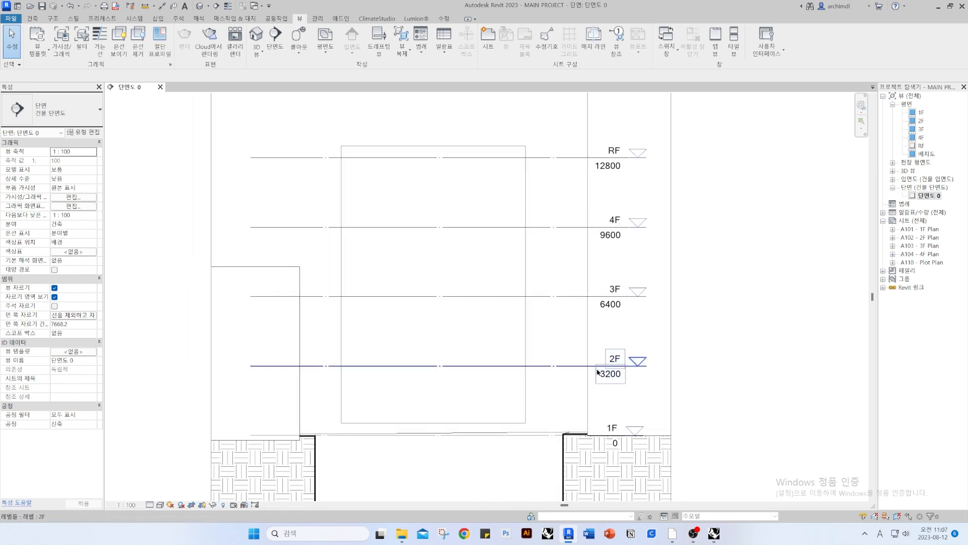
pyautogui.click(560, 366)
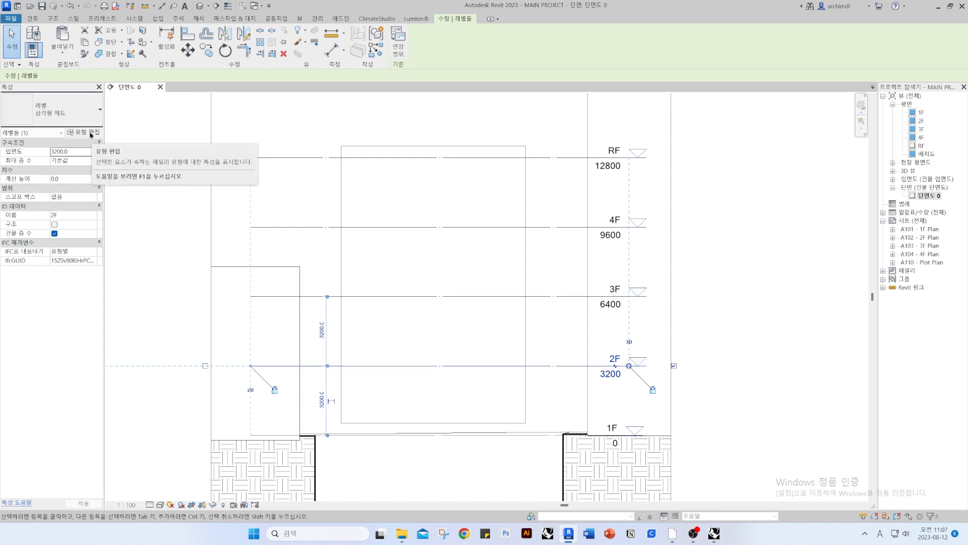
pyautogui.click(91, 133)
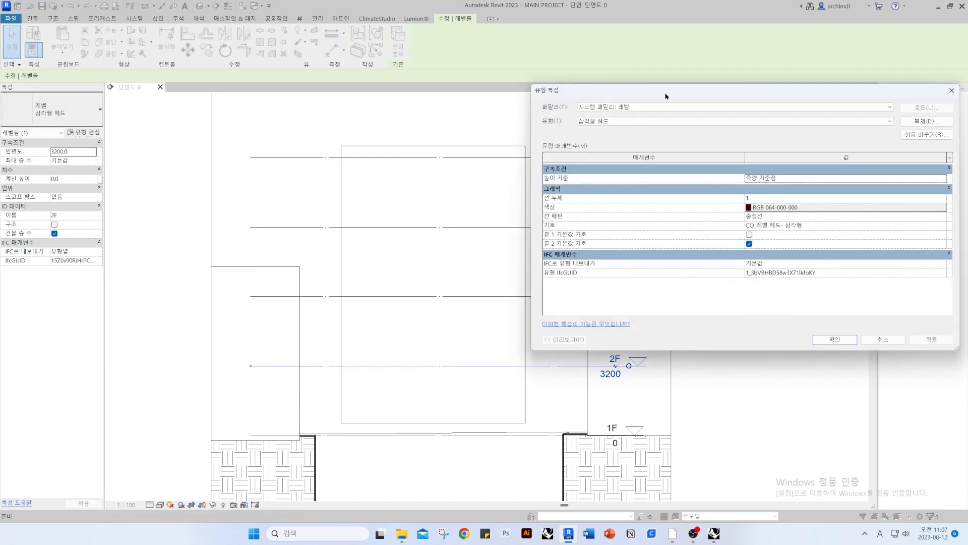
pyautogui.moveTo(665, 96); pyautogui.dragTo(378, 133)
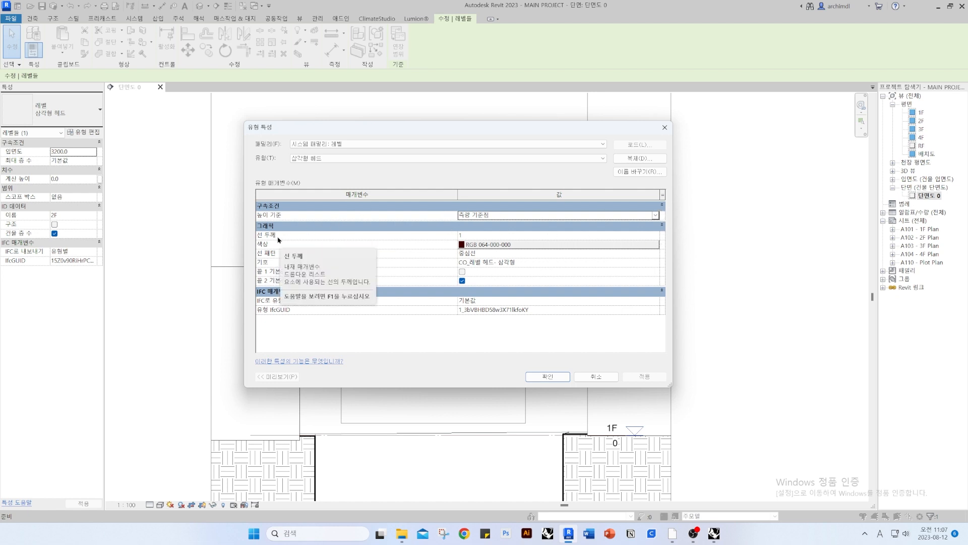
pyautogui.click(524, 245)
pyautogui.click(353, 243)
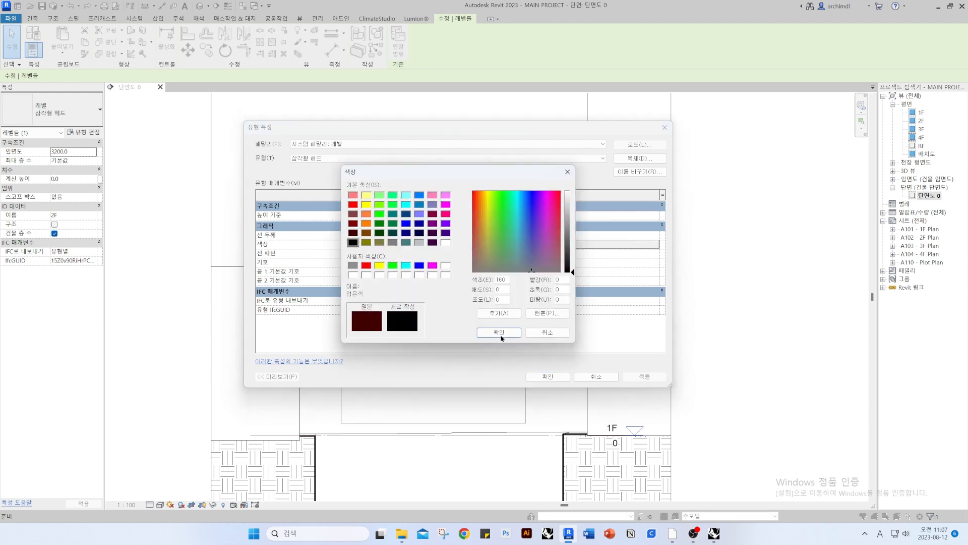
pyautogui.click(499, 333)
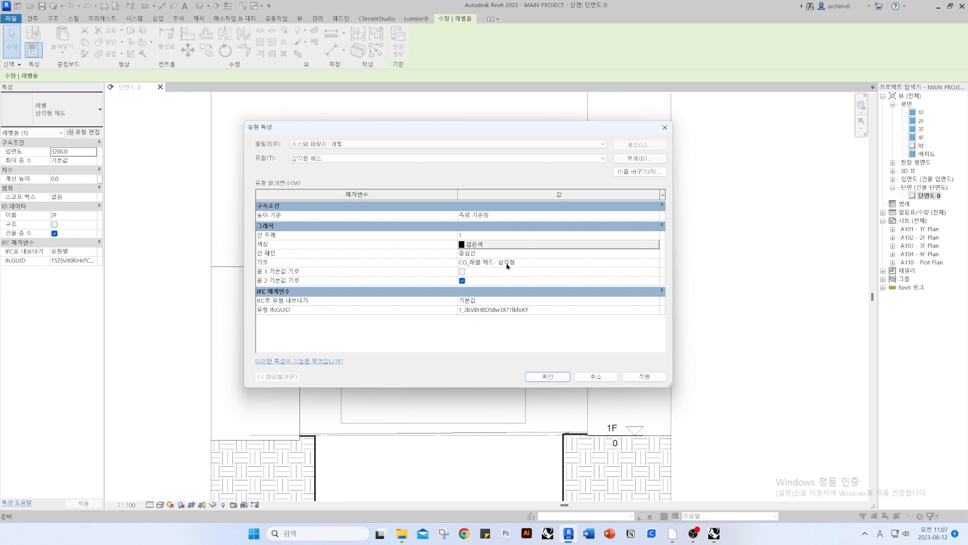
# Check the level type's available head symbols, keep CO_레벨 헤드- 삼각형, and apply the type changes
pyautogui.moveTo(487, 134); pyautogui.dragTo(343, 179)
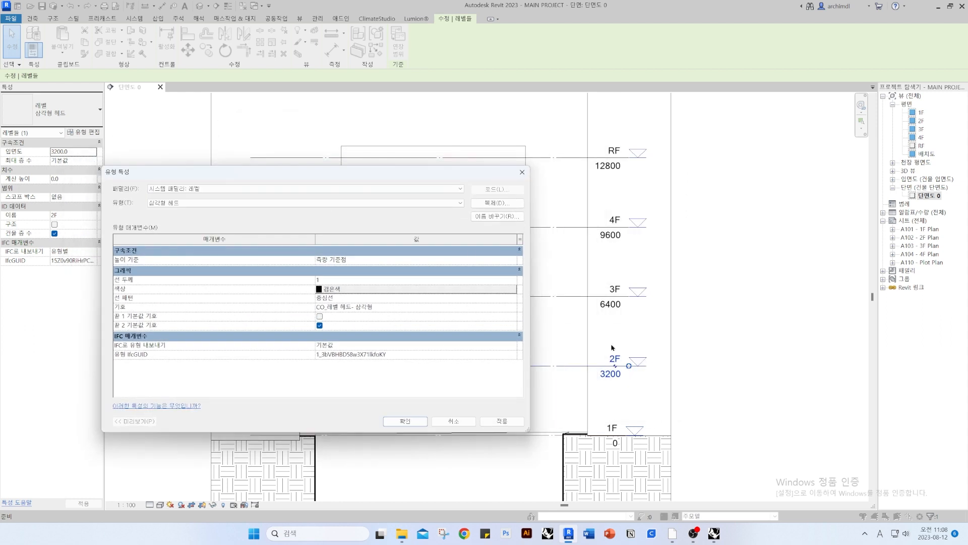
pyautogui.click(513, 307)
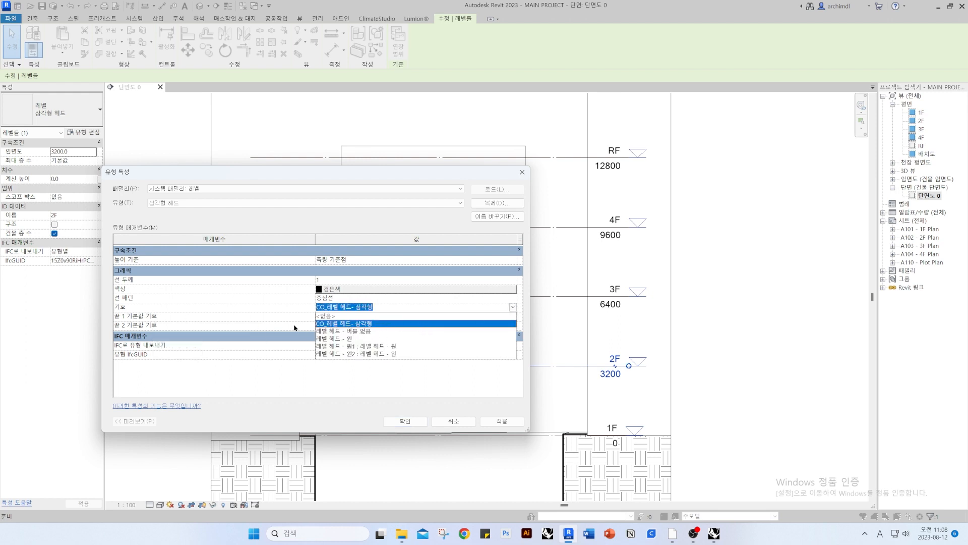
pyautogui.click(318, 387)
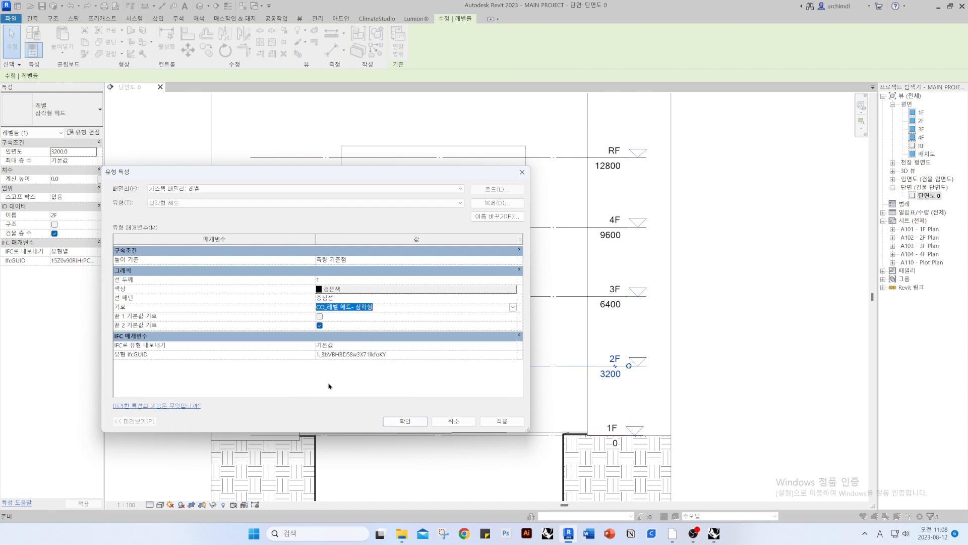
pyautogui.click(412, 423)
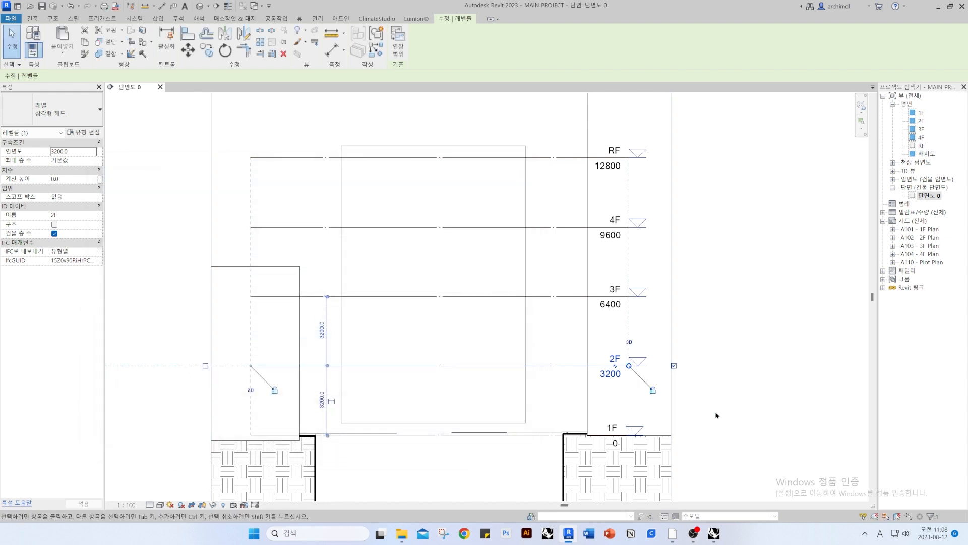
pyautogui.click(716, 415)
pyautogui.scroll(-2, 700, 415)
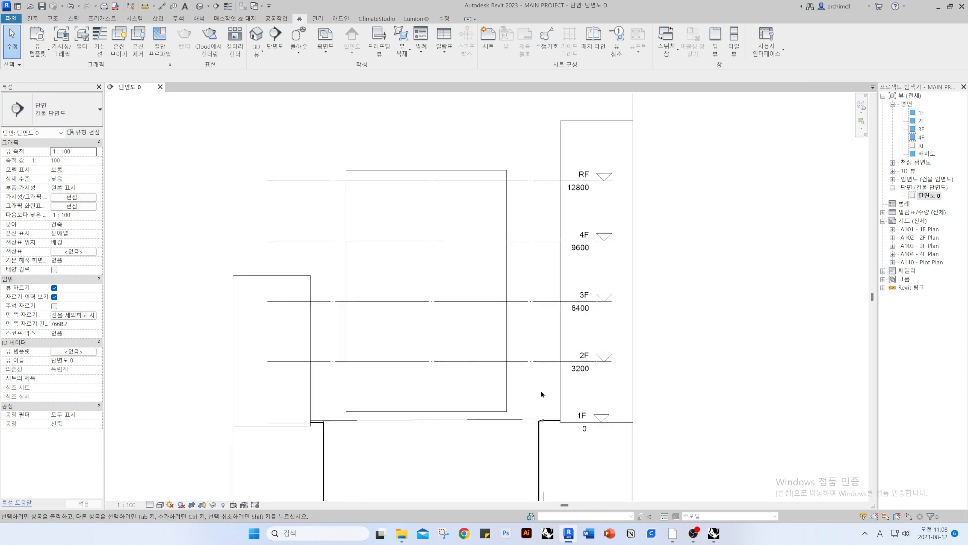
pyautogui.click(403, 535)
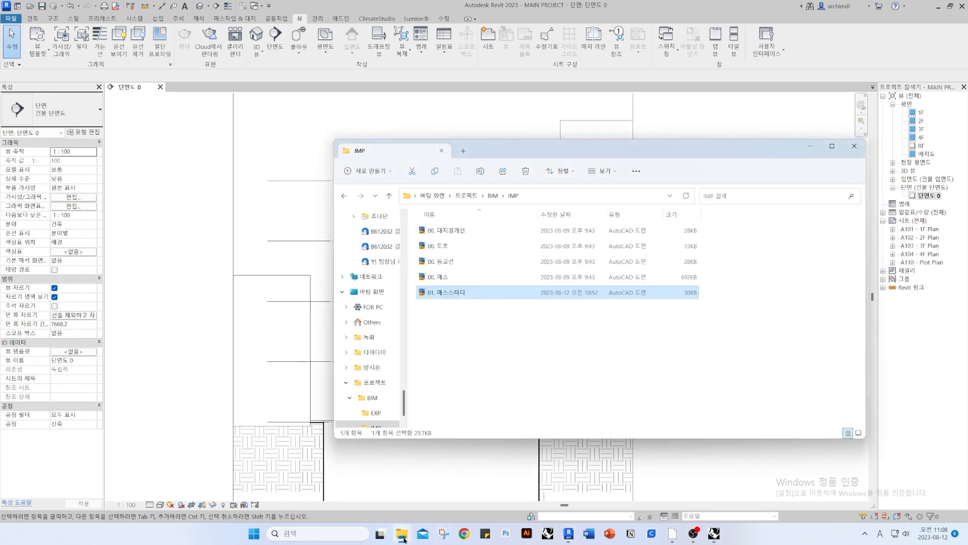
pyautogui.click(403, 537)
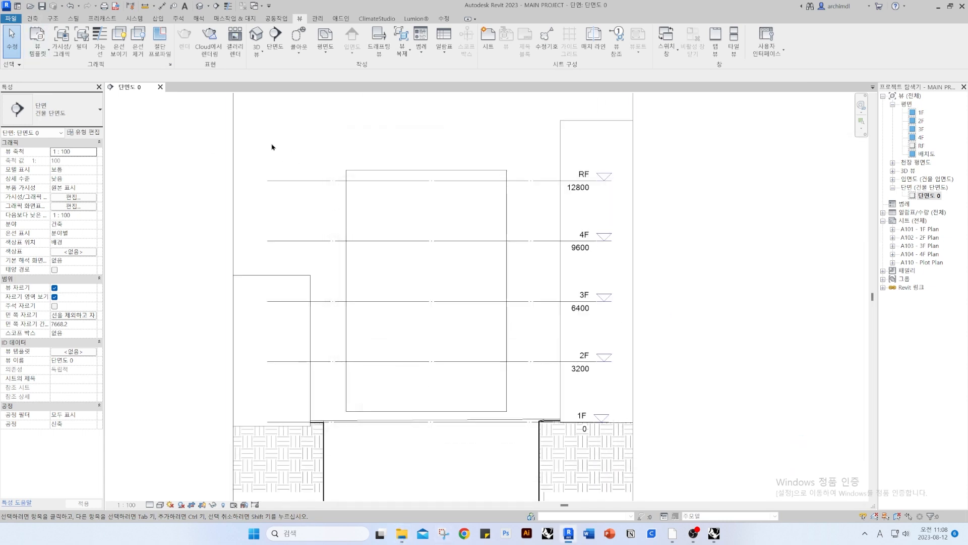
pyautogui.click(11, 18)
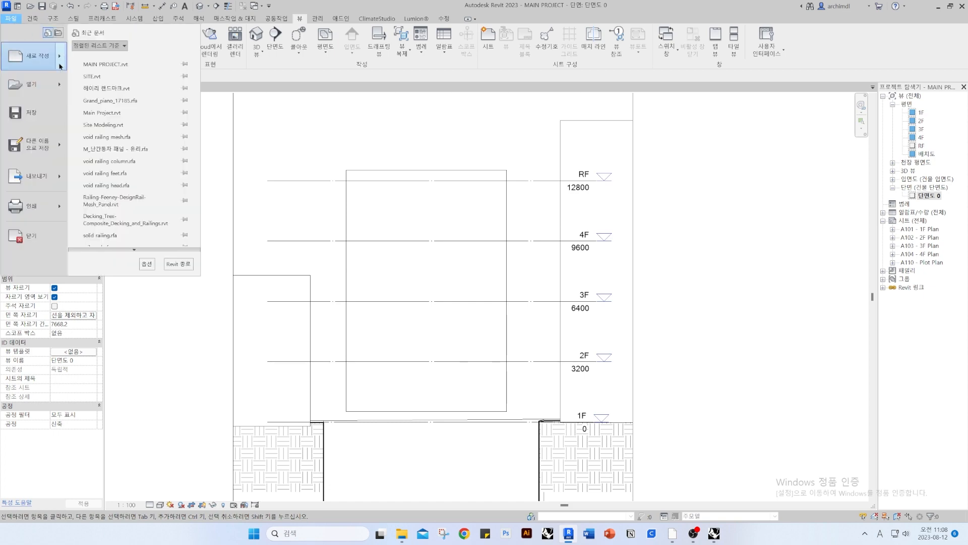
pyautogui.moveTo(60, 66)
pyautogui.click(150, 87)
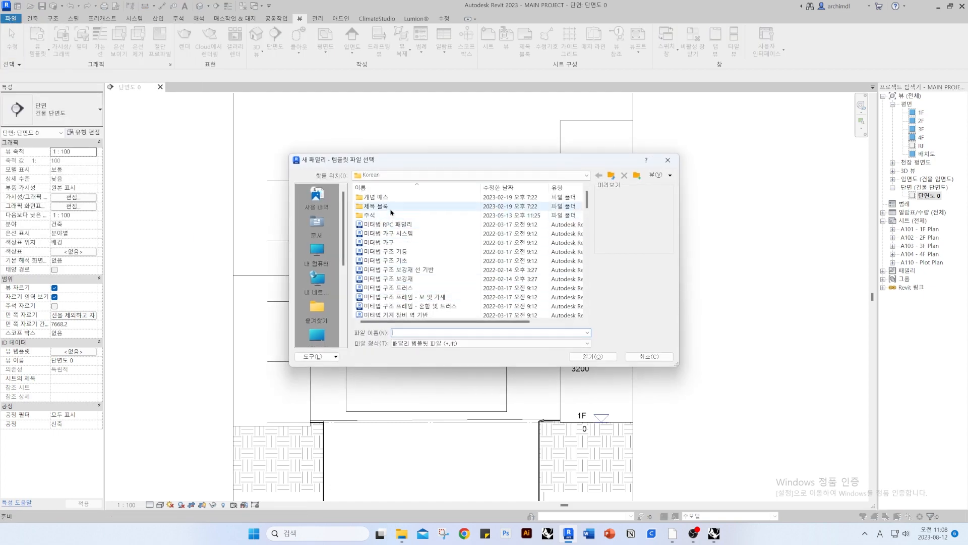
pyautogui.doubleClick(390, 215)
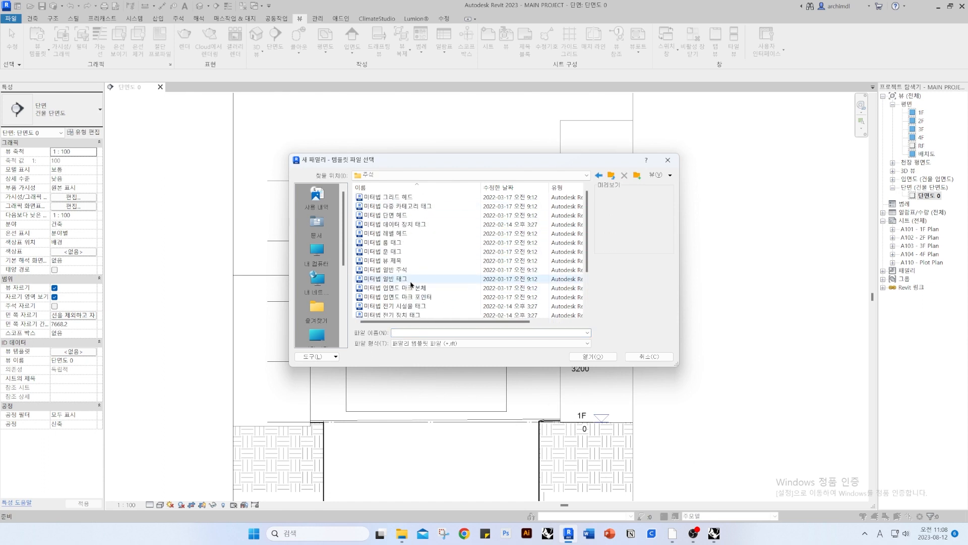
pyautogui.click(404, 234)
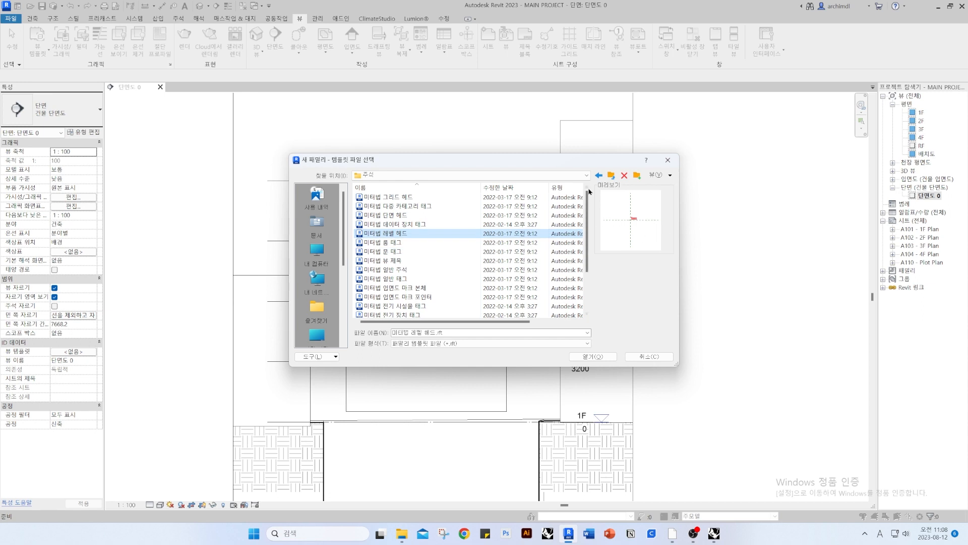
pyautogui.click(649, 357)
# Switch to File Explorer and open the Revit folder in Google Drive's 내 드라이브
pyautogui.click(402, 534)
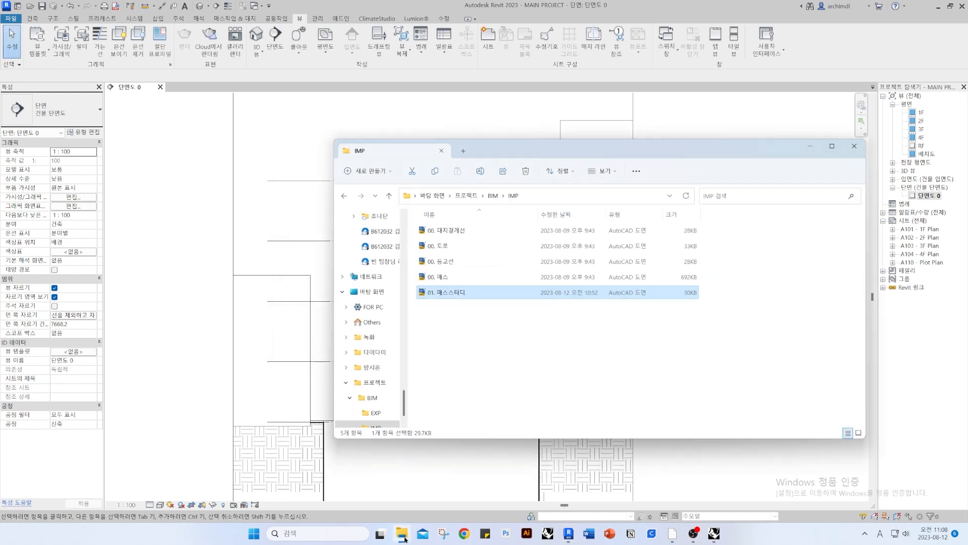
pyautogui.moveTo(405, 400); pyautogui.dragTo(408, 201)
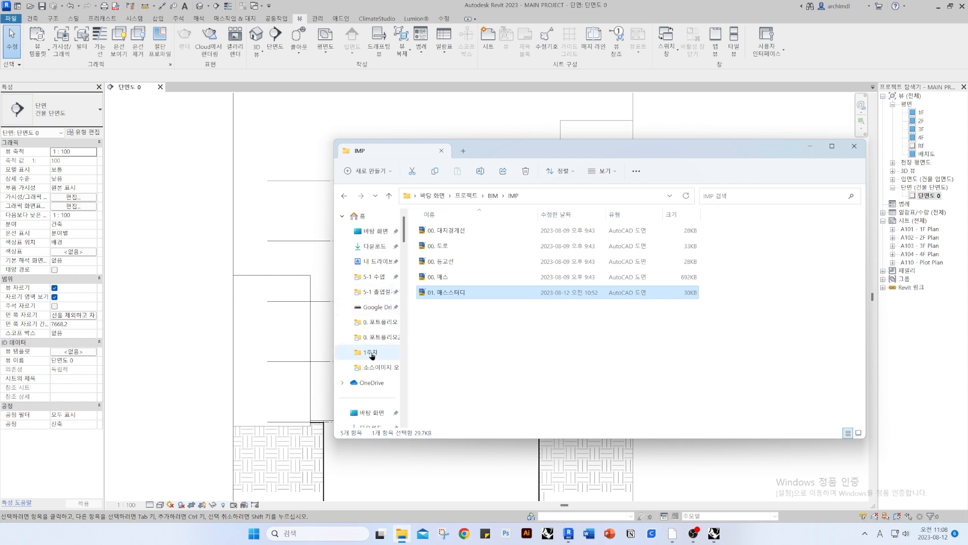
pyautogui.click(375, 261)
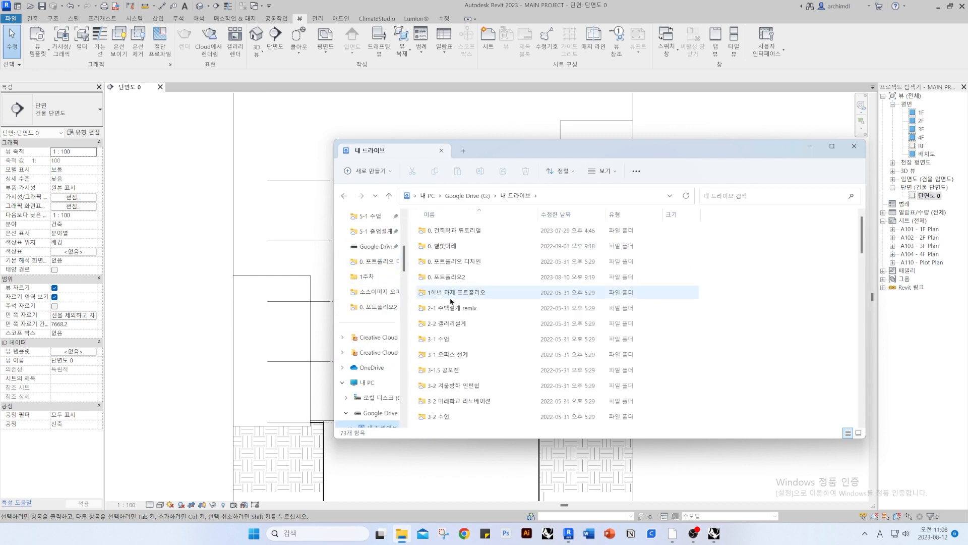
pyautogui.scroll(-3, 466, 335)
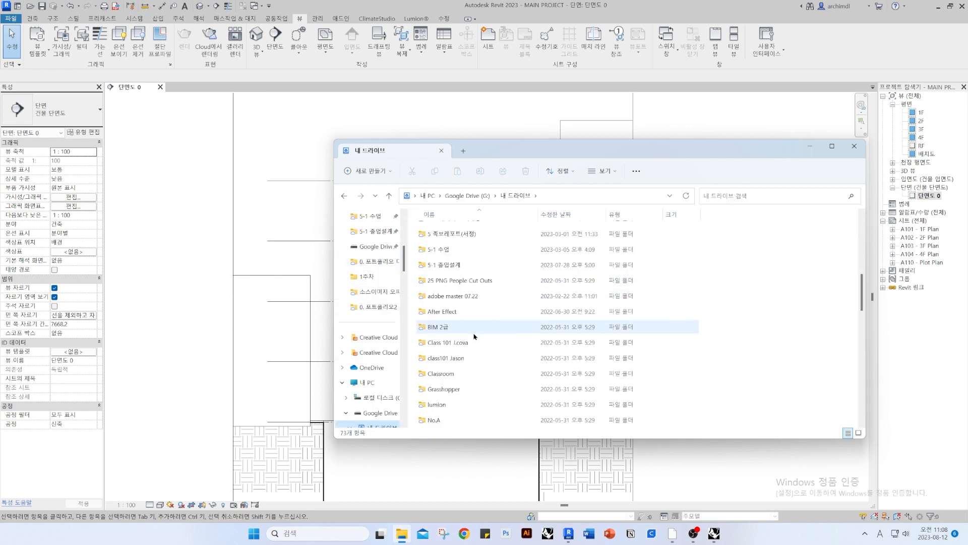
pyautogui.scroll(-2, 474, 335)
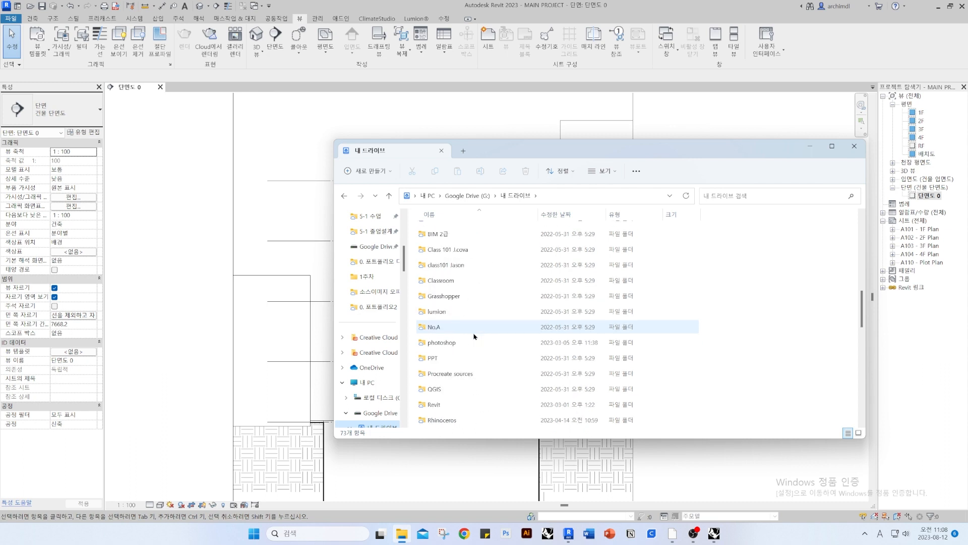
pyautogui.scroll(-1, 474, 335)
pyautogui.doubleClick(447, 364)
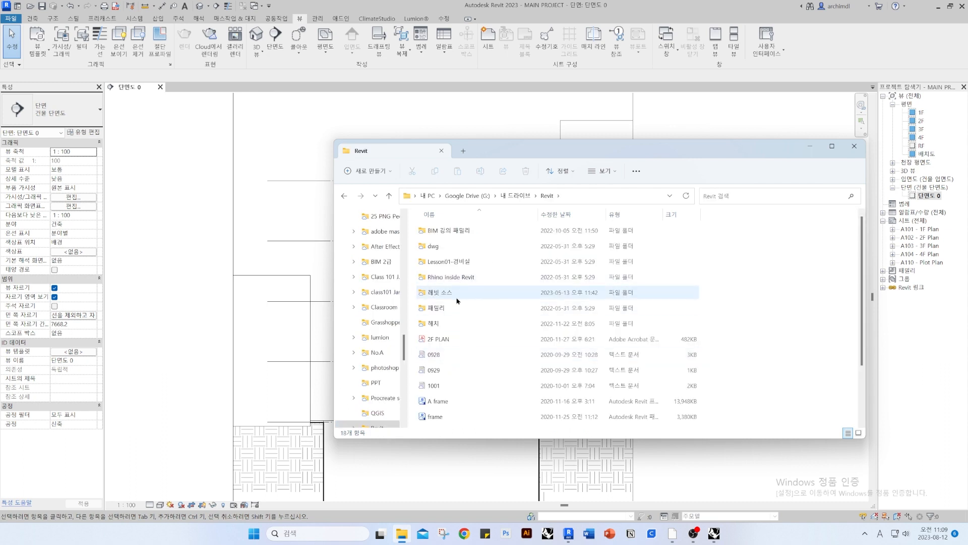
# Open the 레빗 소스 subfolder that stores the Revit family files
pyautogui.doubleClick(457, 297)
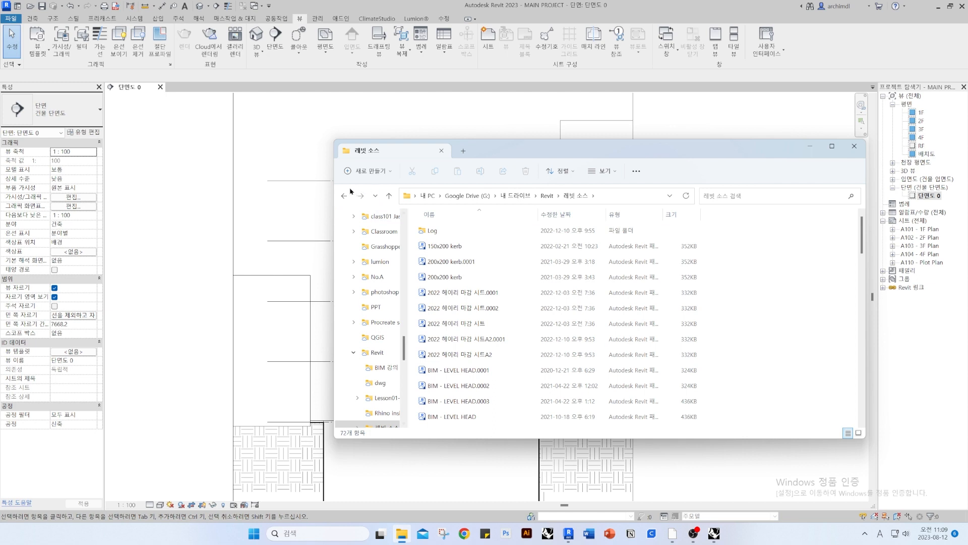
pyautogui.click(344, 196)
pyautogui.rightClick(435, 294)
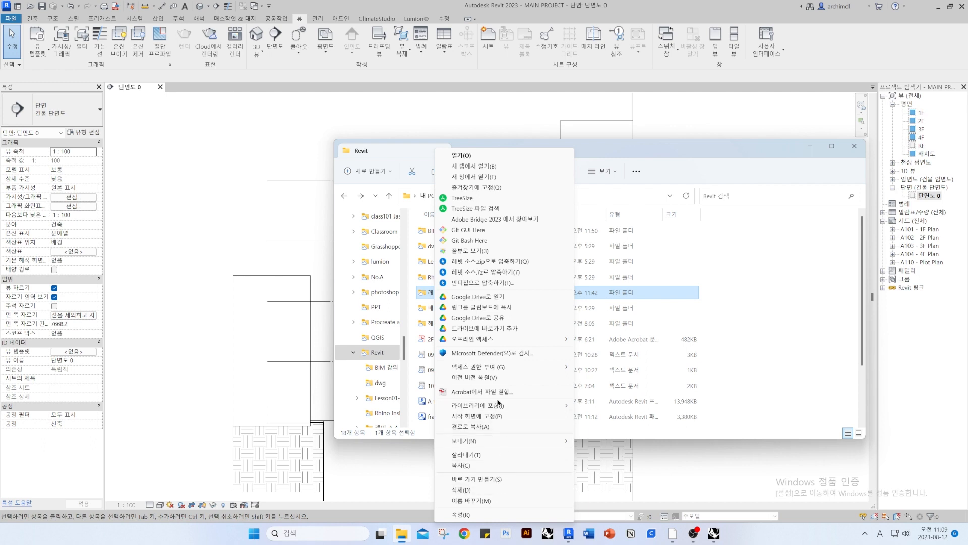
pyautogui.click(413, 309)
pyautogui.click(450, 296)
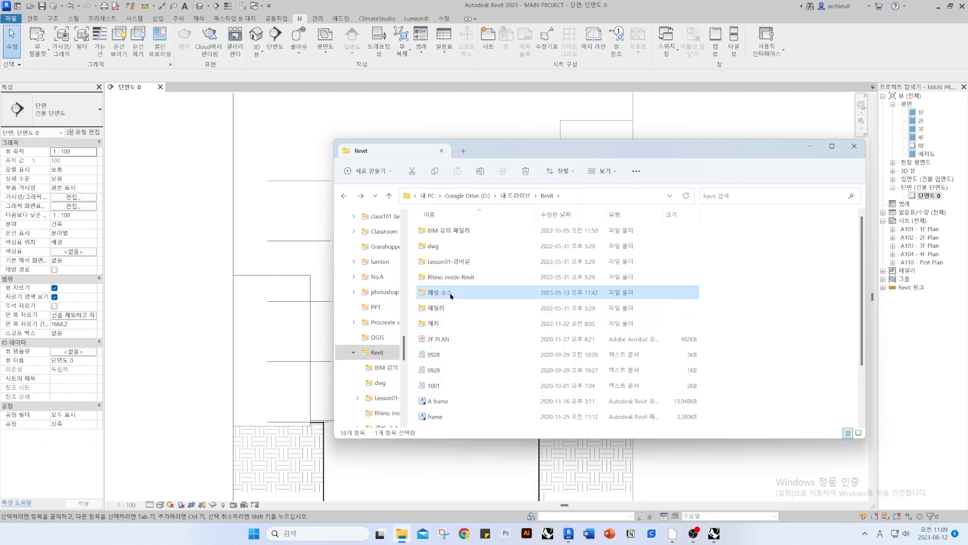
pyautogui.doubleClick(487, 293)
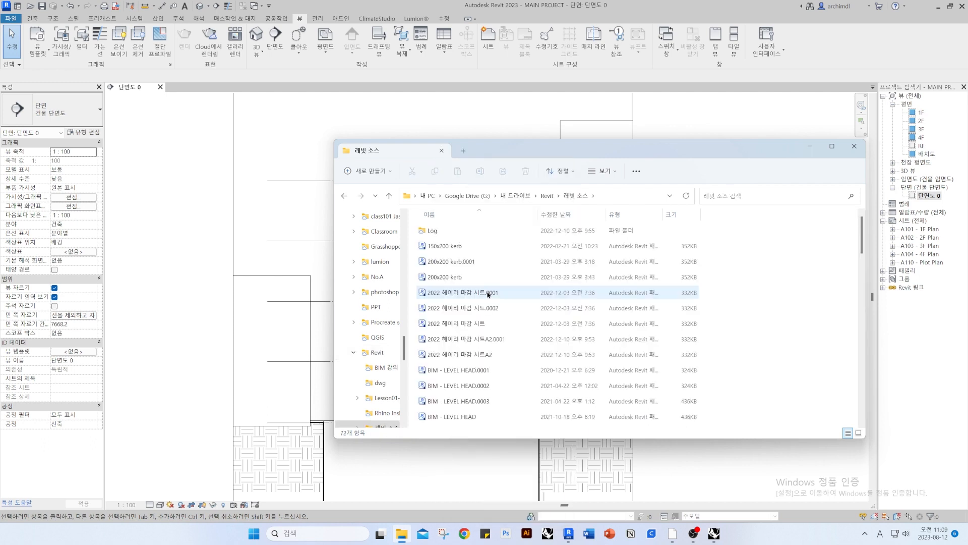
# Find the BIM - LEVEL HEAD family file in the 레빗 소스 folder and open it in Revit
pyautogui.scroll(-4, 488, 294)
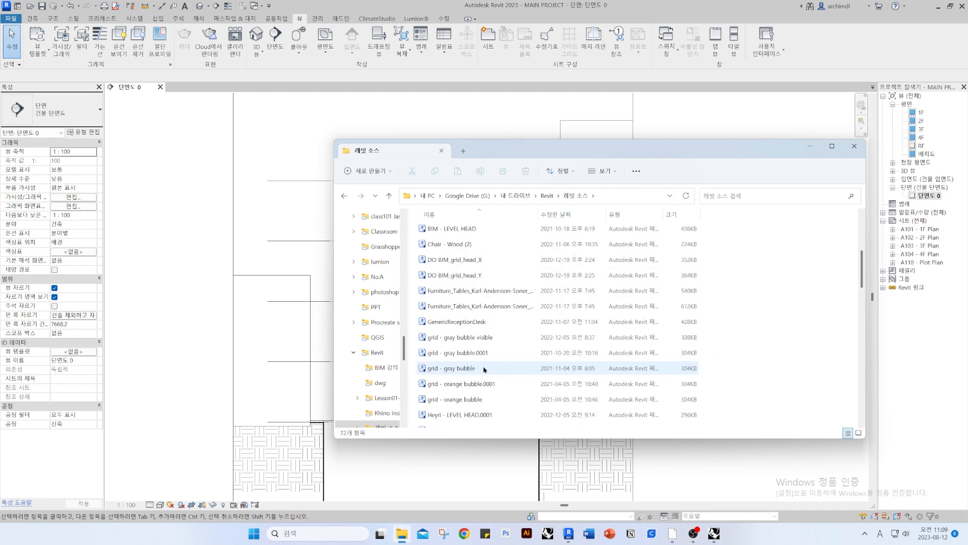
pyautogui.scroll(-6, 483, 369)
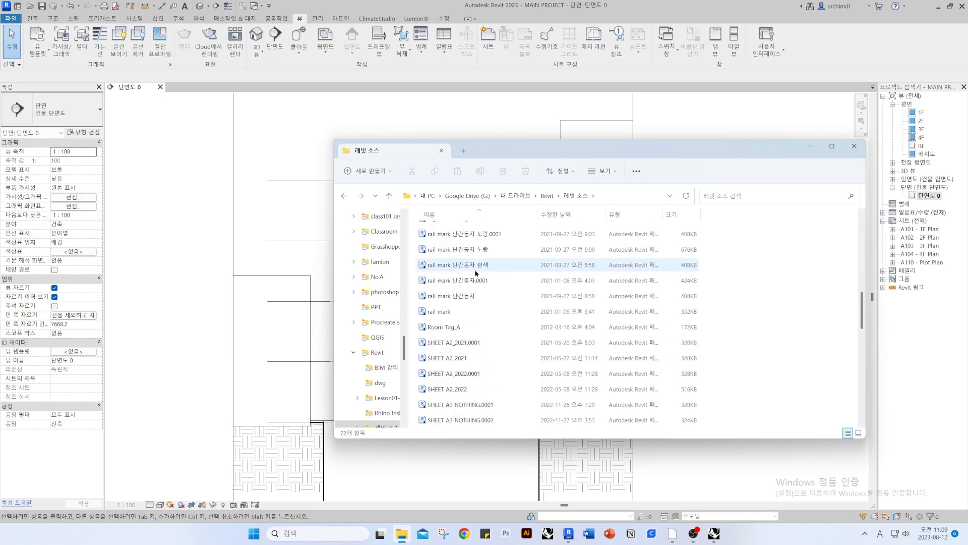
pyautogui.scroll(1, 498, 379)
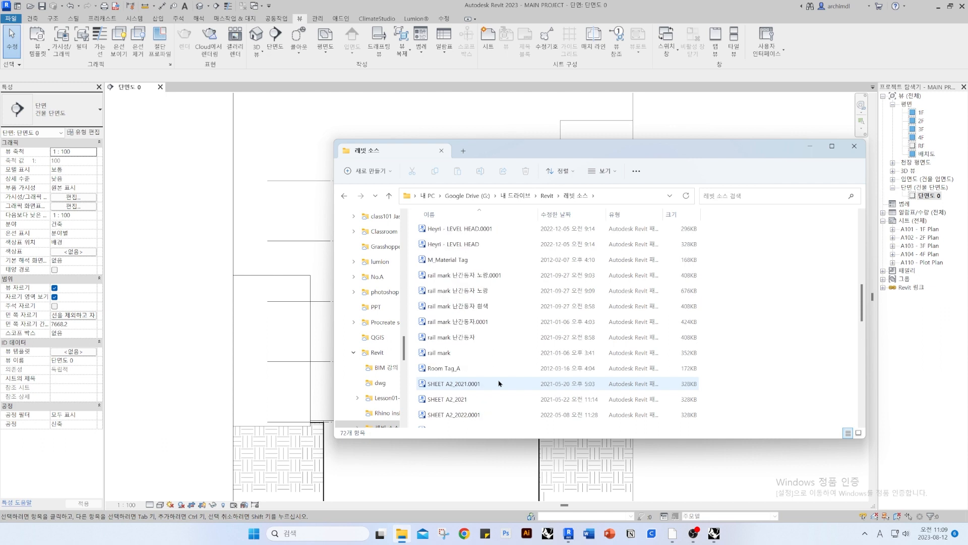
pyautogui.scroll(5, 498, 384)
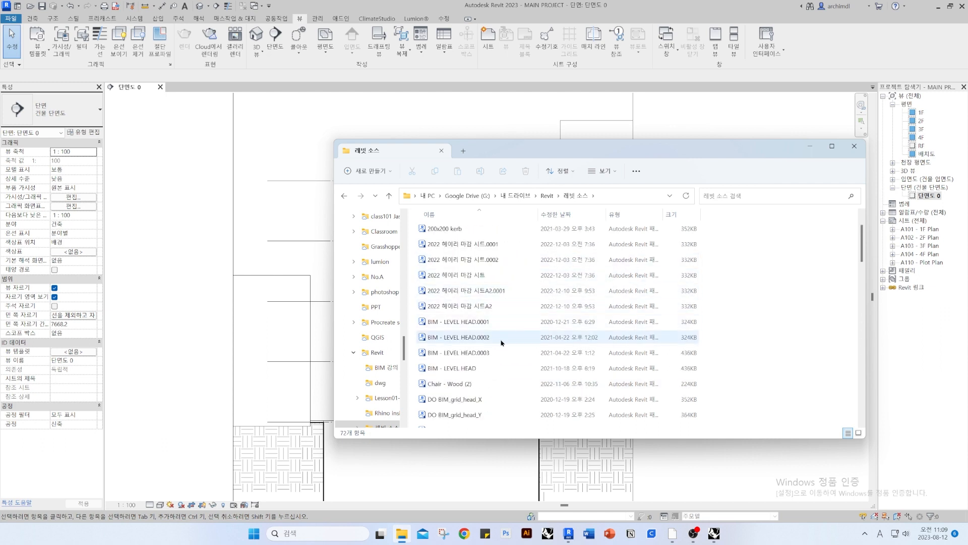
pyautogui.doubleClick(460, 371)
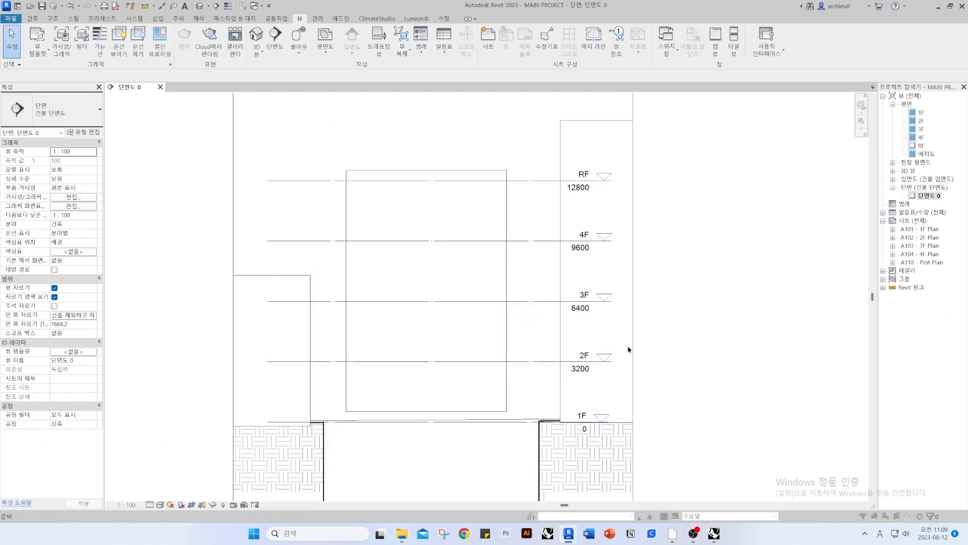
pyautogui.click(513, 256)
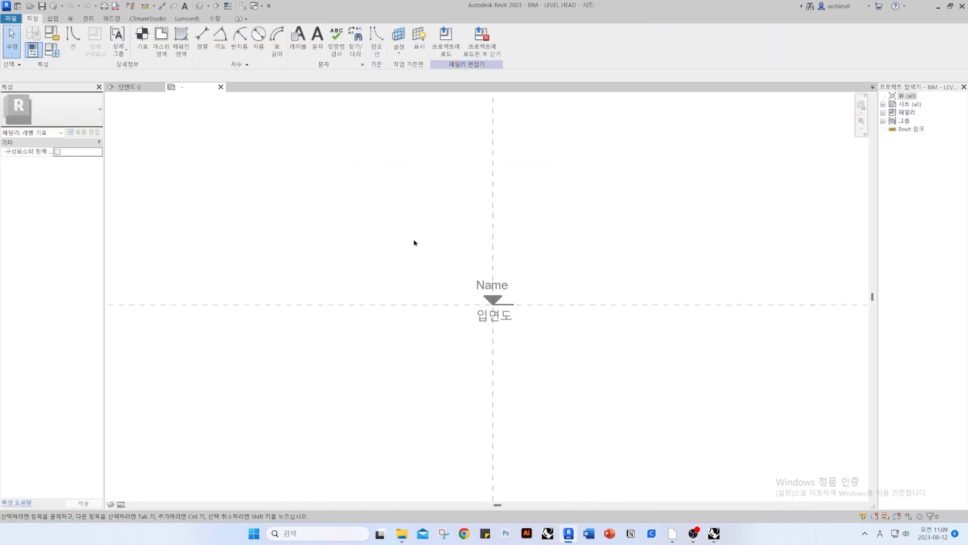
# Load the BIM - LEVEL HEAD family into the main project
pyautogui.moveTo(409, 232); pyautogui.dragTo(361, 216)
pyautogui.click(651, 408)
pyautogui.click(361, 216)
pyautogui.click(446, 41)
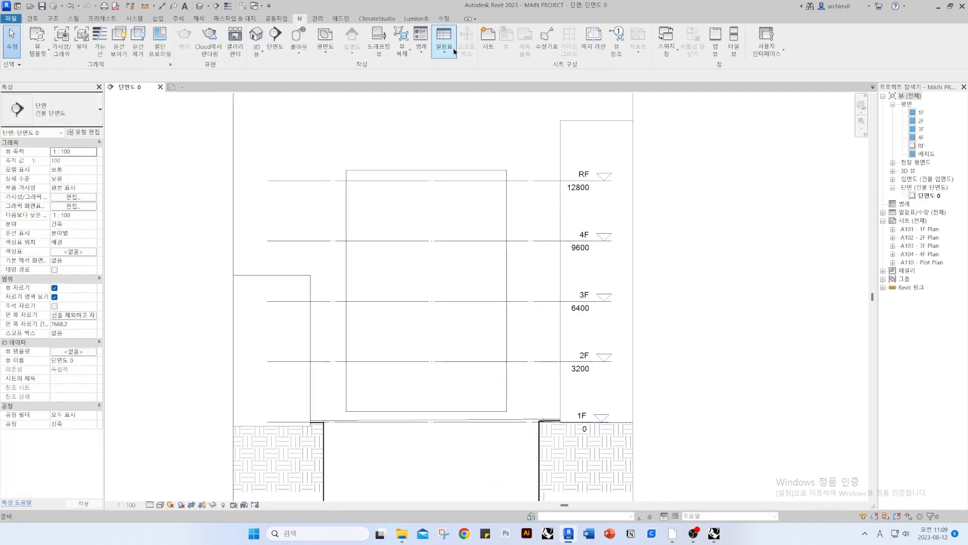
# Set the head symbol of the 삼각형 헤드 level type to BIM - LEVEL HEAD, using the 2F level in the section
pyautogui.click(528, 362)
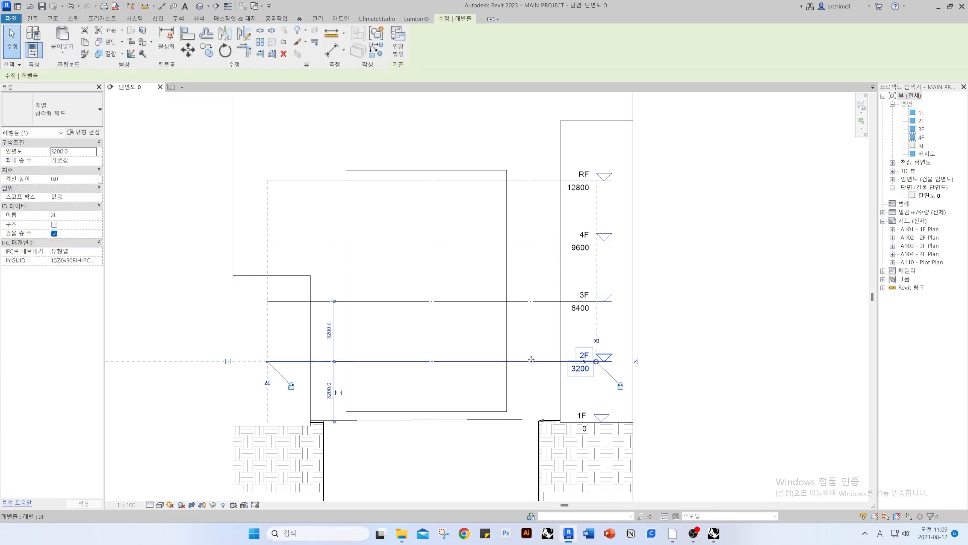
pyautogui.scroll(4, 591, 383)
pyautogui.moveTo(509, 373); pyautogui.dragTo(531, 380, button='middle')
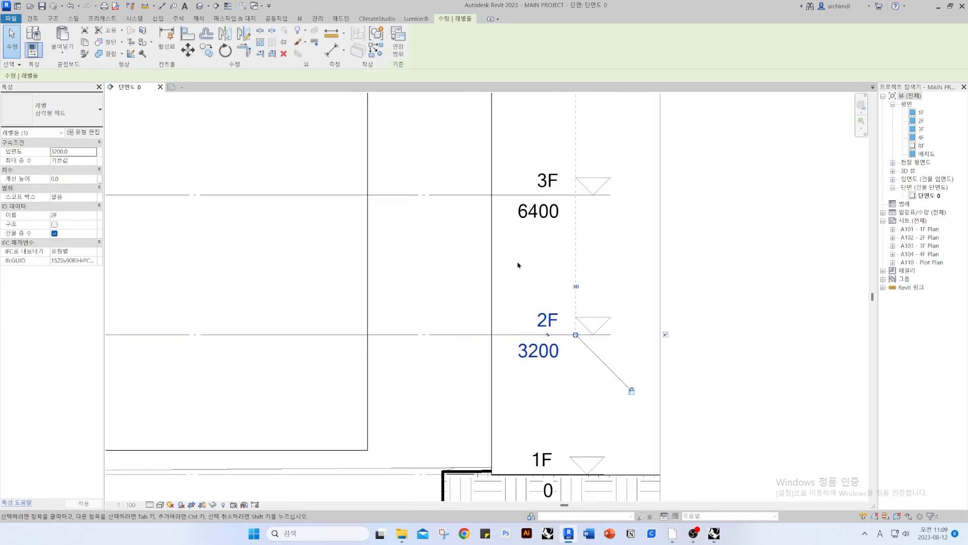
pyautogui.click(84, 132)
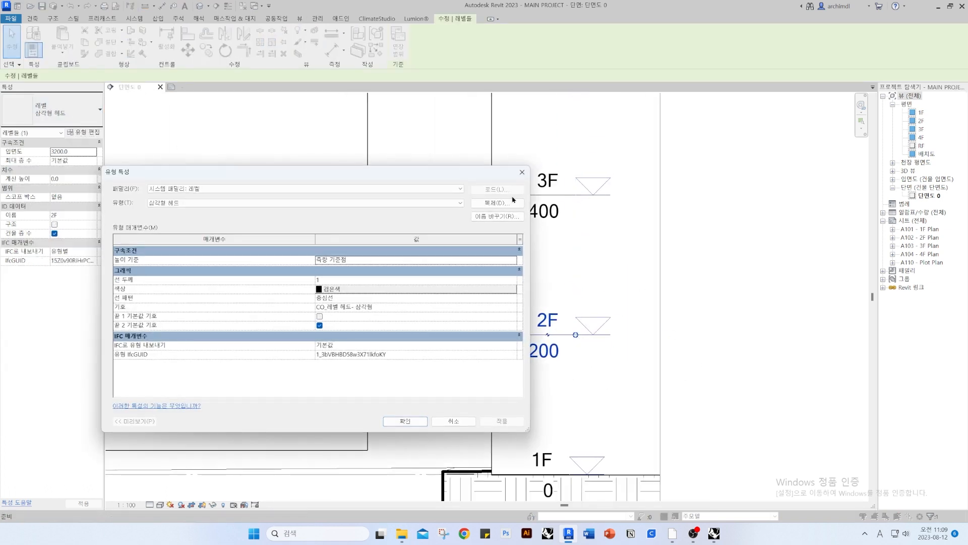
pyautogui.click(514, 307)
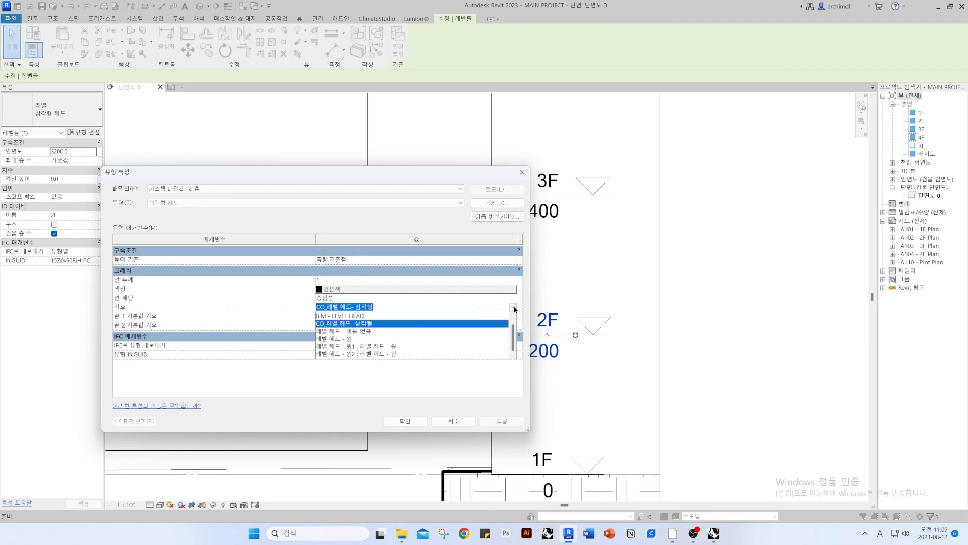
pyautogui.click(337, 316)
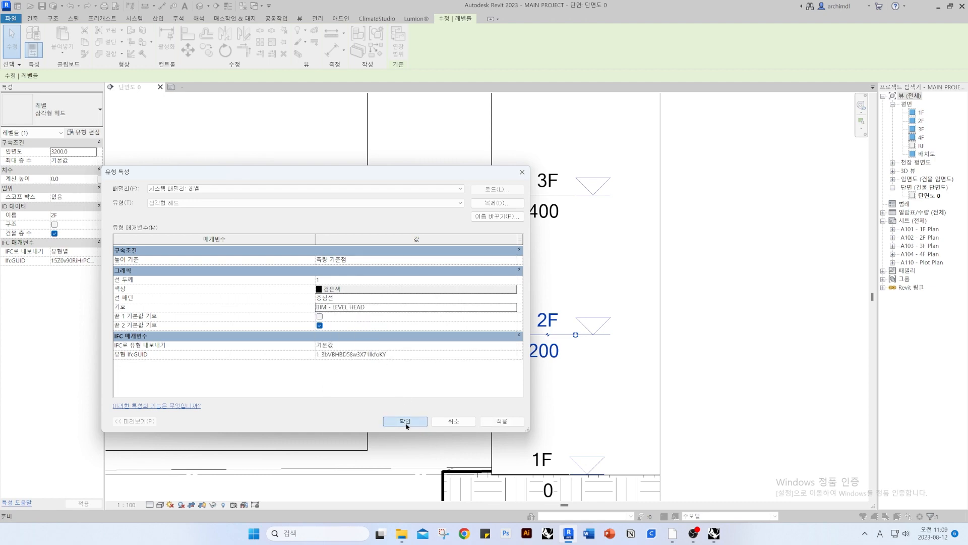
pyautogui.click(405, 420)
pyautogui.click(539, 348)
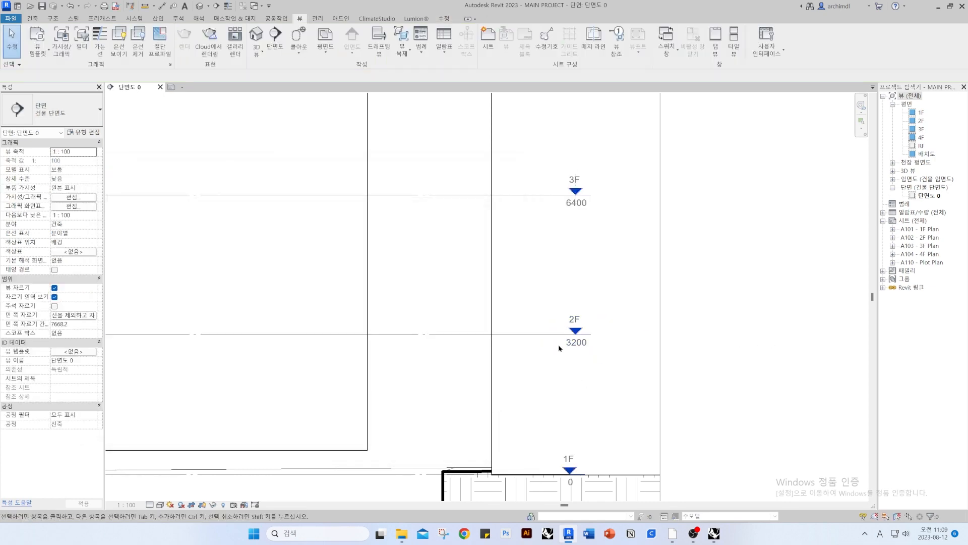
pyautogui.scroll(-3, 558, 347)
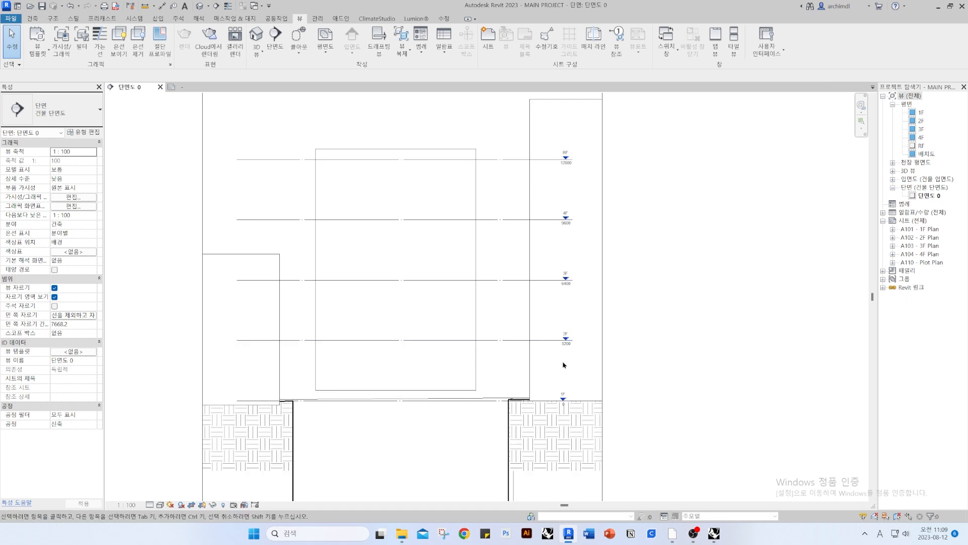
# Examine the level lines and the names and elevations on their heads in the section view
pyautogui.click(512, 279)
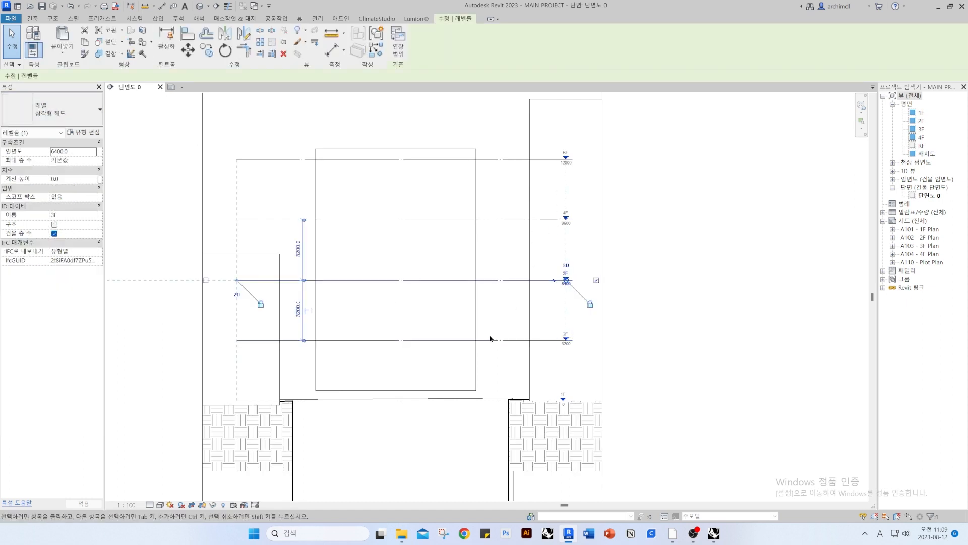
pyautogui.click(712, 343)
pyautogui.scroll(3, 525, 346)
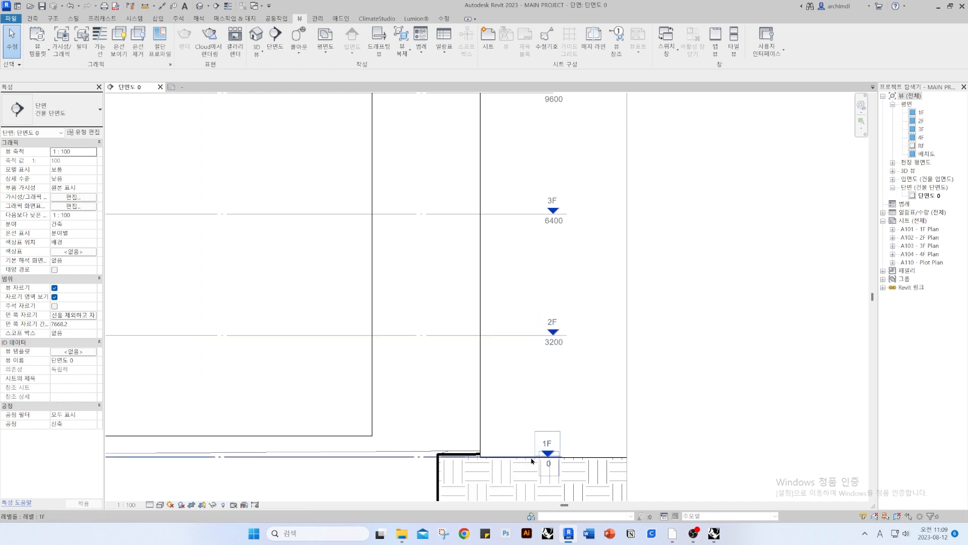
pyautogui.scroll(-4, 535, 333)
pyautogui.scroll(3, 575, 332)
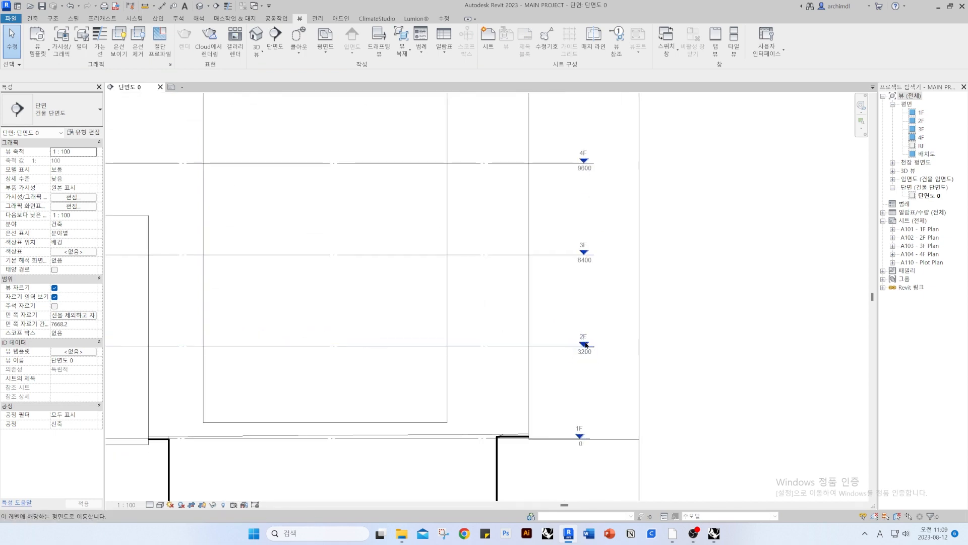
pyautogui.moveTo(577, 340); pyautogui.dragTo(537, 365, button='middle')
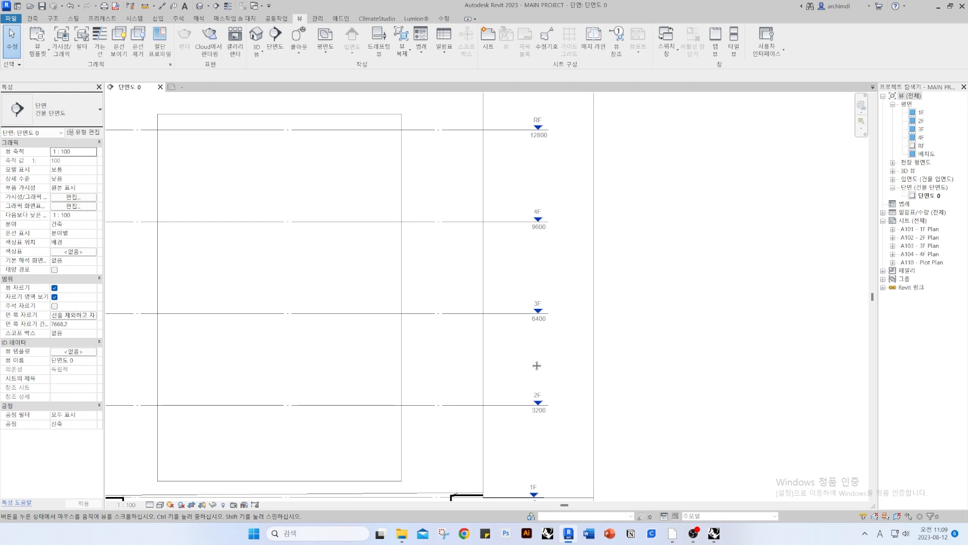
pyautogui.moveTo(537, 365); pyautogui.dragTo(523, 363, button='middle')
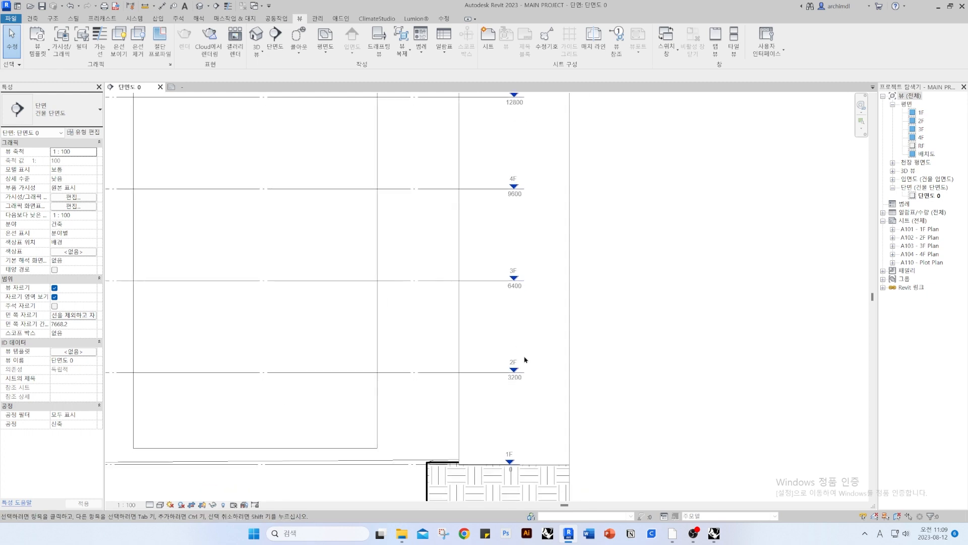
pyautogui.scroll(2, 492, 364)
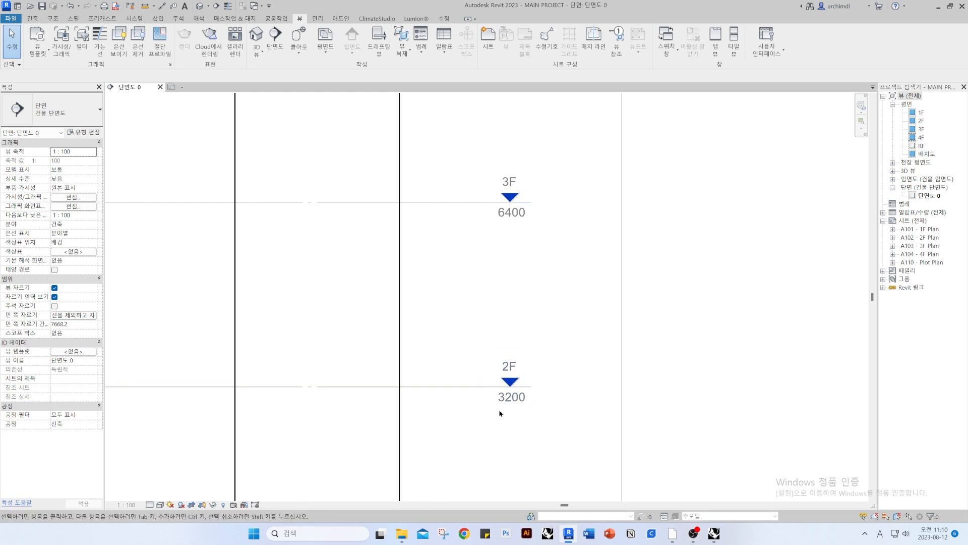
# Switch to the open level head family and inspect its Name and 입면도 labels, including the 입면도 label's parameters
pyautogui.click(198, 87)
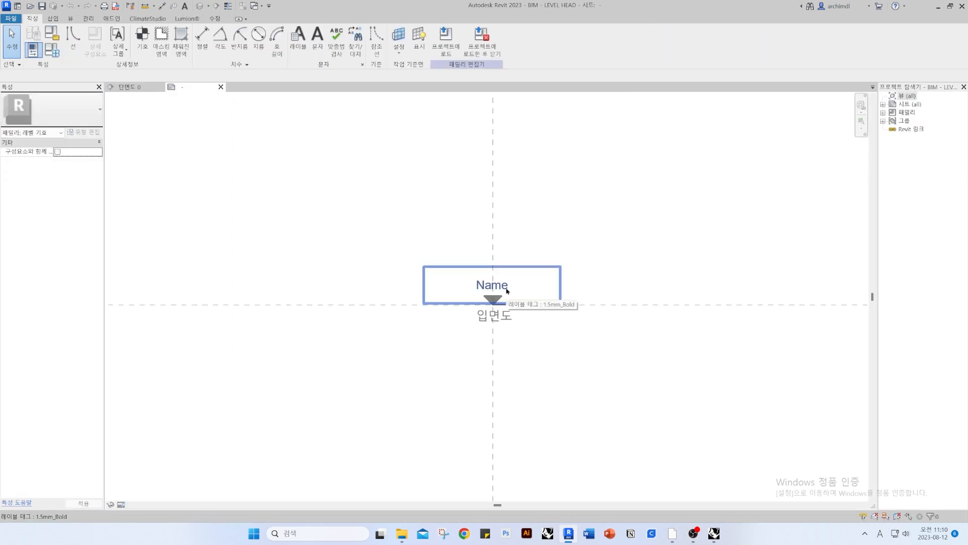
pyautogui.click(494, 318)
pyautogui.click(555, 372)
pyautogui.click(507, 285)
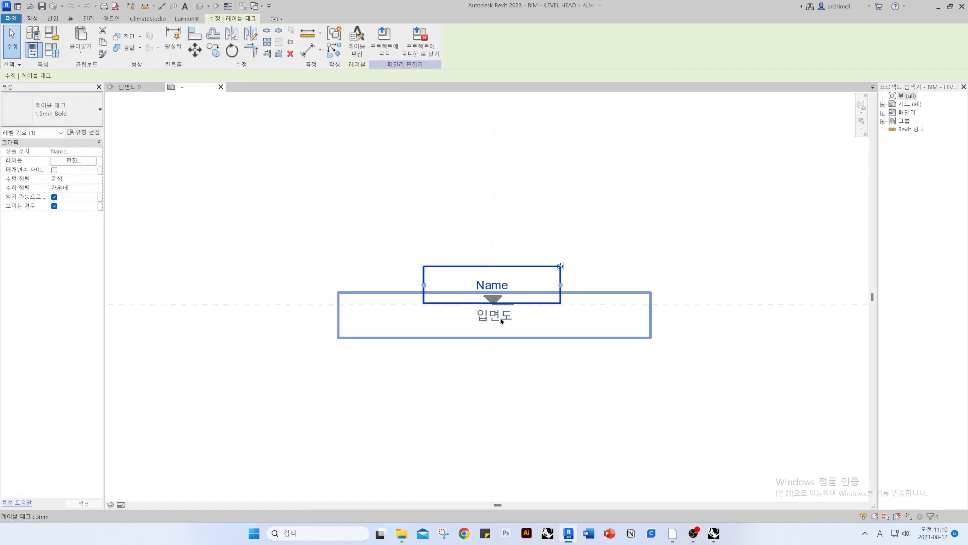
pyautogui.click(502, 321)
pyautogui.click(544, 377)
pyautogui.click(504, 329)
pyautogui.click(493, 285)
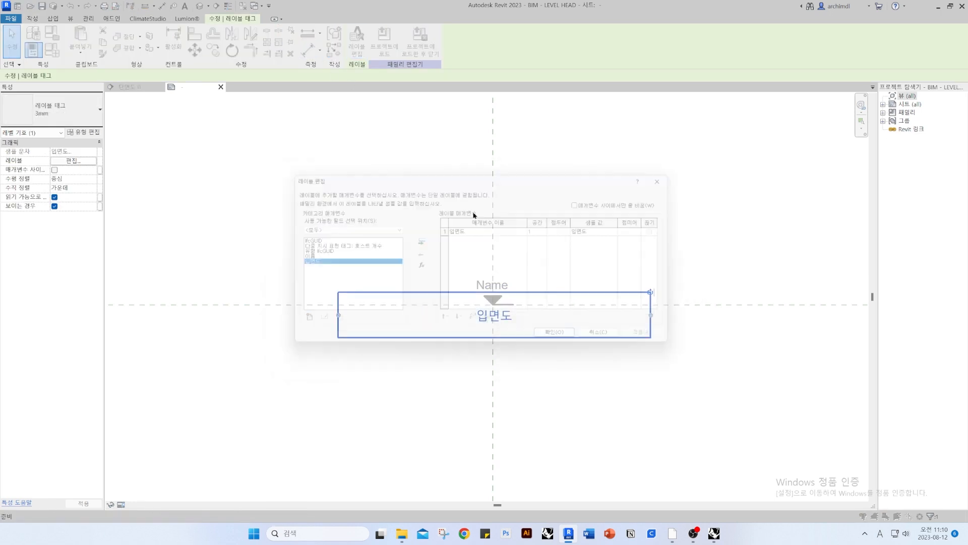
pyautogui.click(567, 341)
pyautogui.click(590, 395)
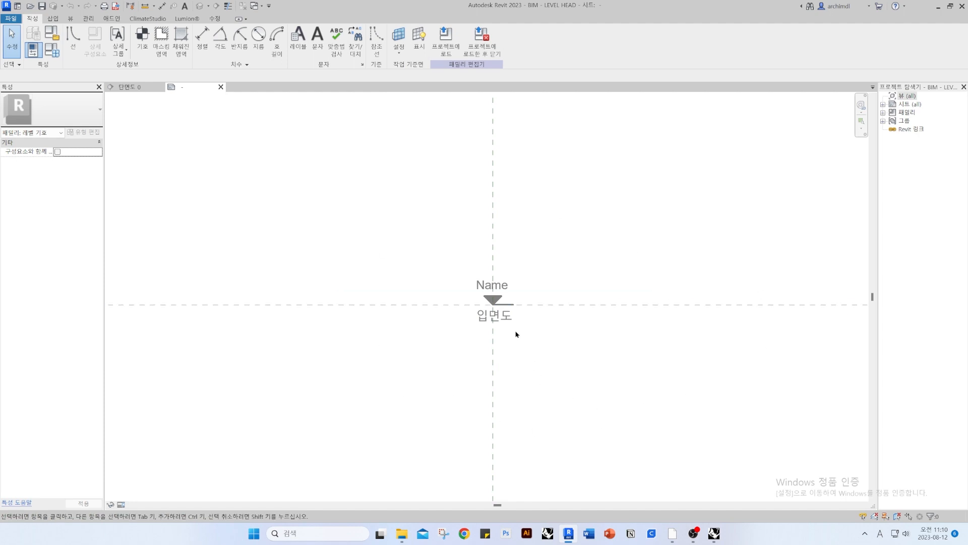
# Examine the short line and the filled triangle that make up the level head symbol
pyautogui.scroll(2, 516, 334)
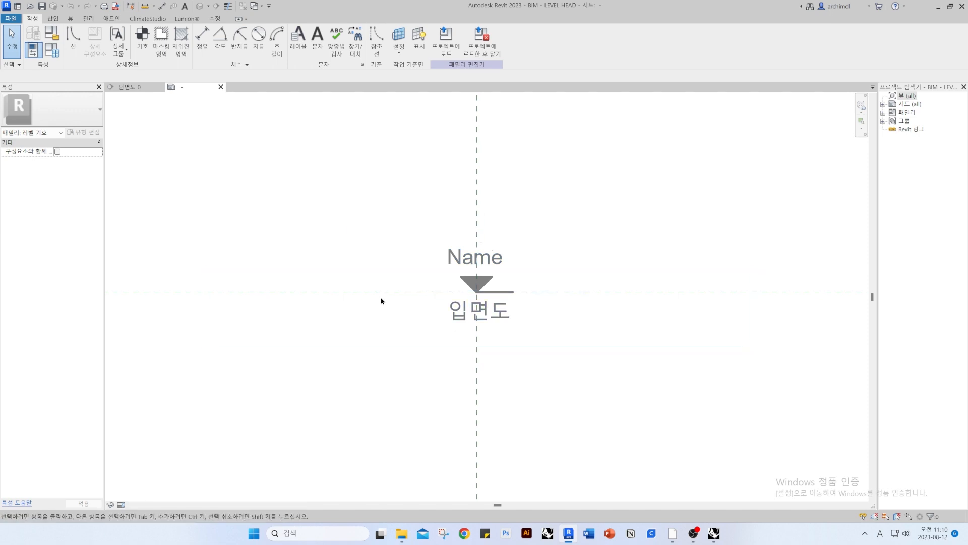
pyautogui.click(497, 291)
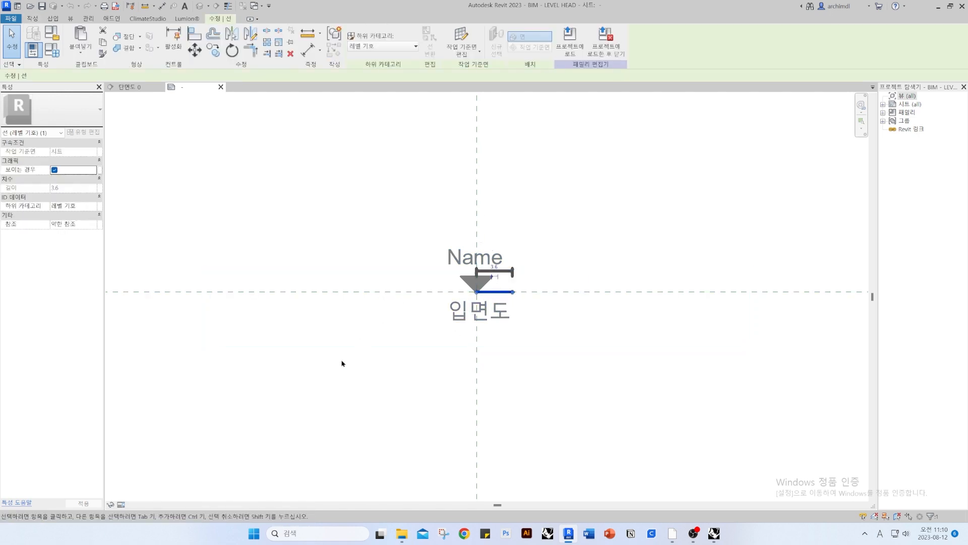
pyautogui.click(341, 363)
pyautogui.click(476, 281)
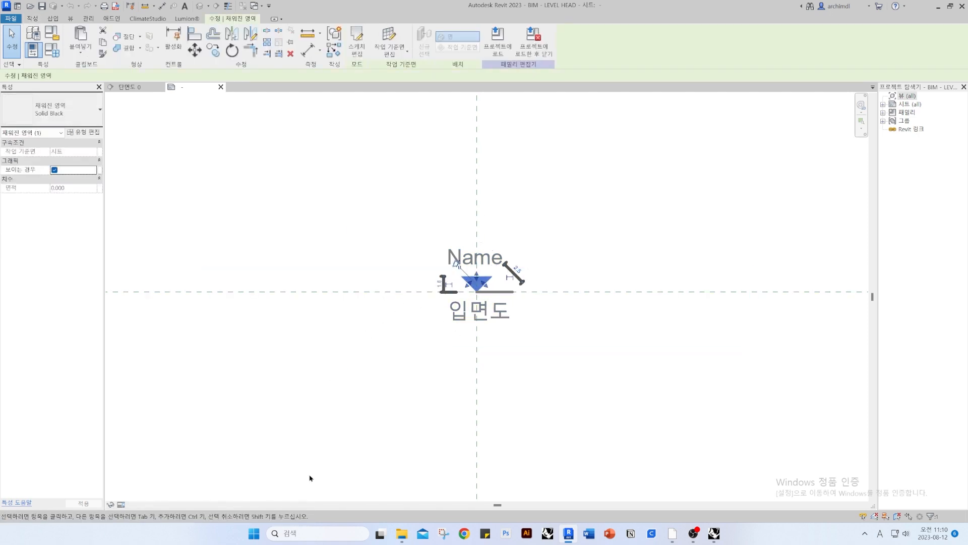
pyautogui.click(401, 437)
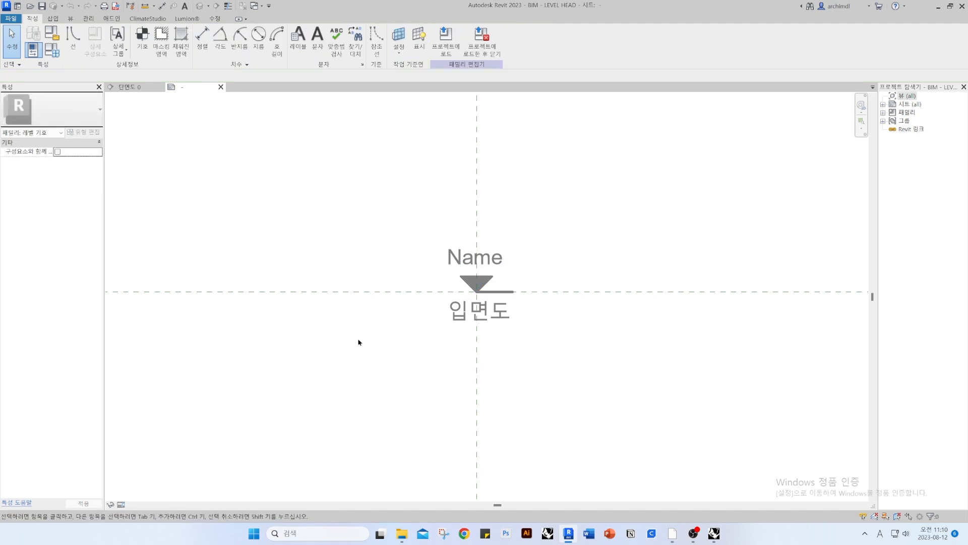
pyautogui.scroll(-2, 539, 375)
pyautogui.scroll(4, 536, 352)
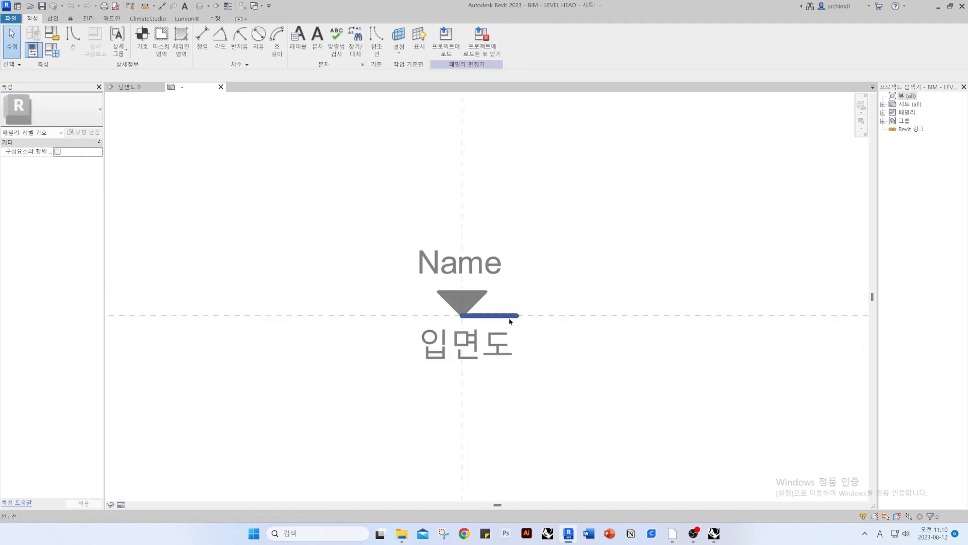
pyautogui.click(512, 316)
pyautogui.click(321, 230)
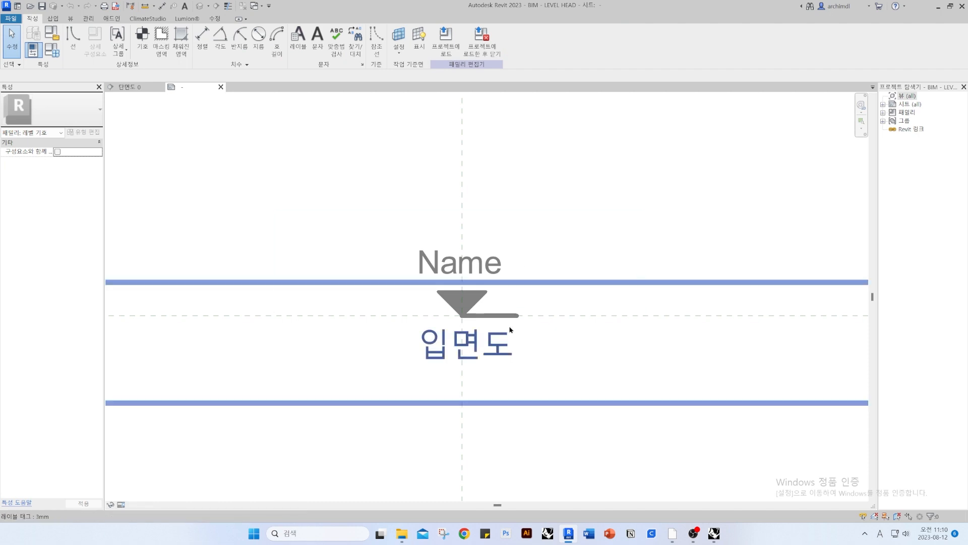
pyautogui.click(73, 38)
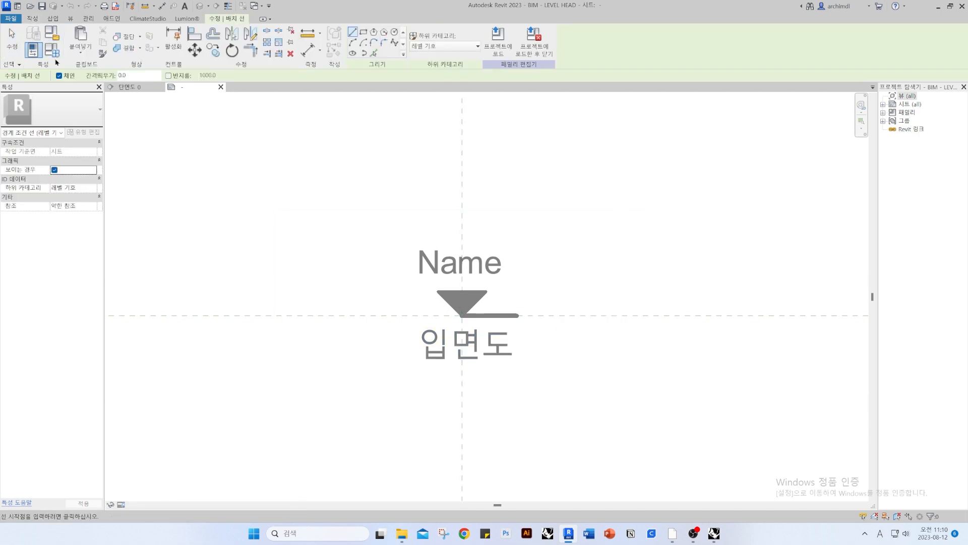
pyautogui.click(11, 40)
pyautogui.click(453, 299)
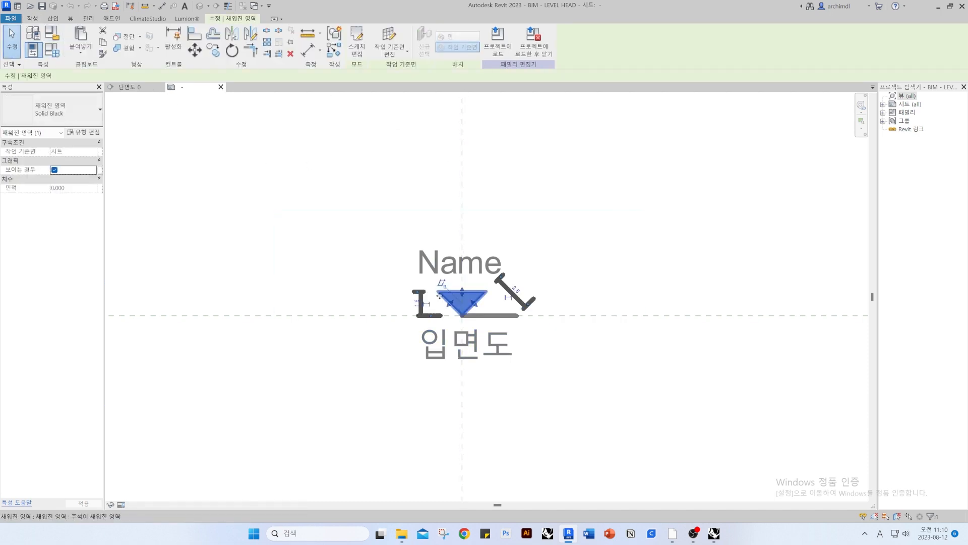
pyautogui.moveTo(357, 319); pyautogui.dragTo(319, 379, button='middle')
pyautogui.scroll(-2, 273, 333)
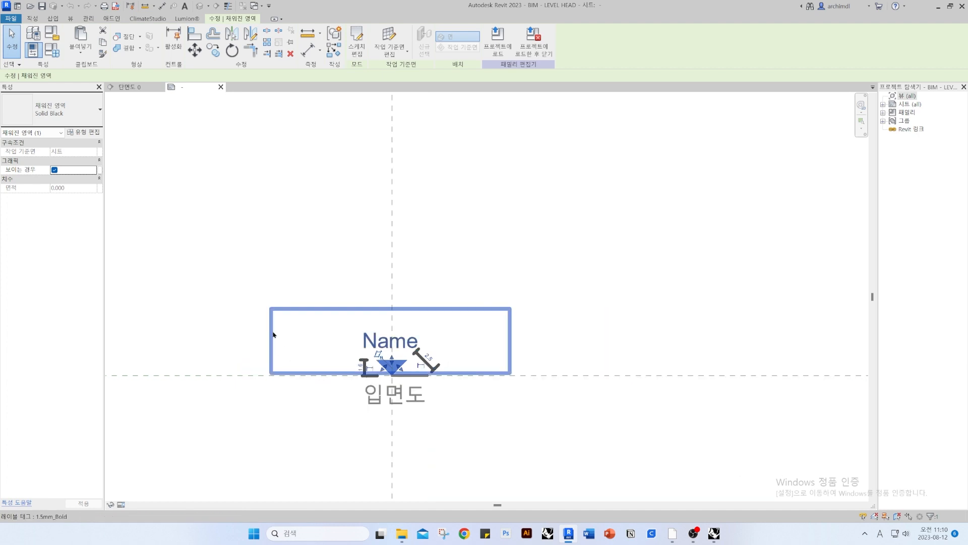
pyautogui.click(280, 271)
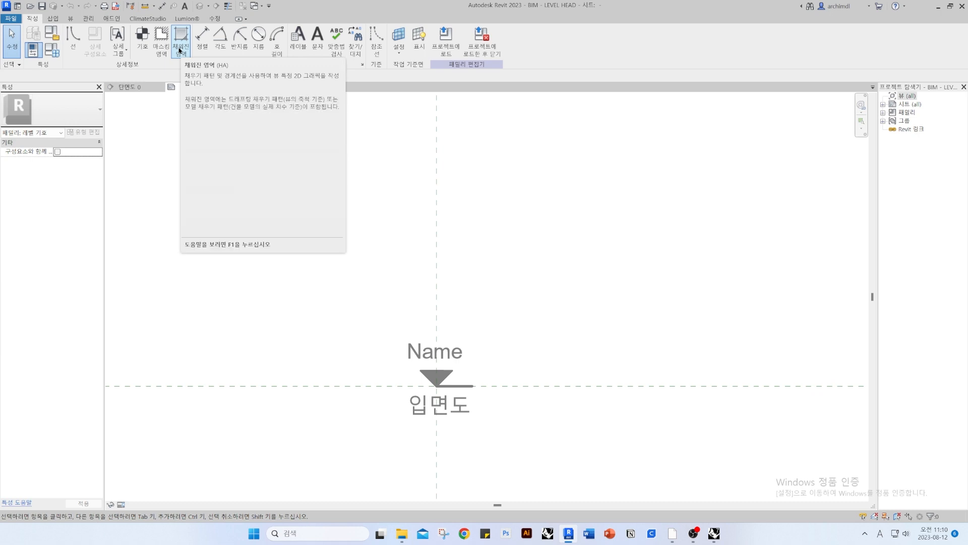
# Start a filled region and sketch a closed, downward-pointing triangular boundary in the empty area above the level head symbol
pyautogui.click(179, 49)
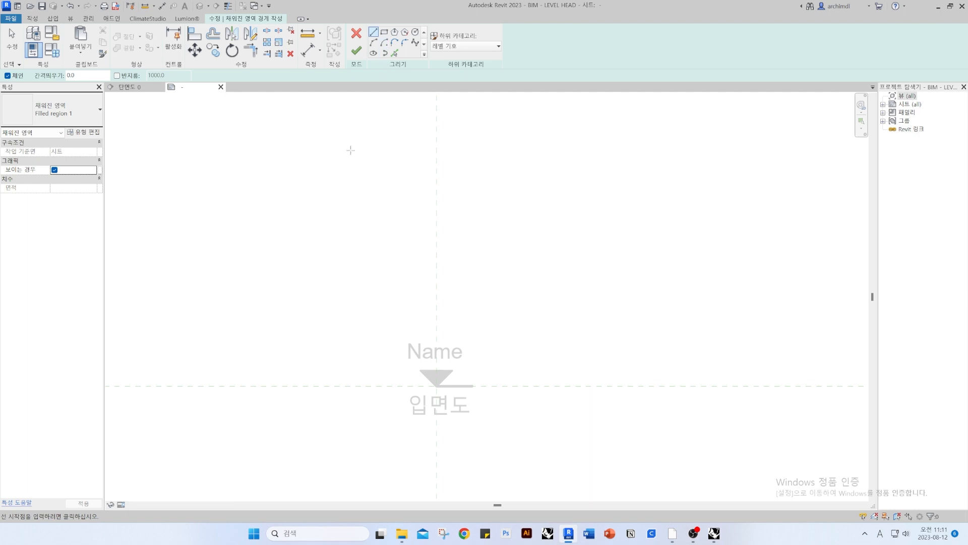
pyautogui.click(292, 184)
pyautogui.click(333, 248)
pyautogui.click(381, 187)
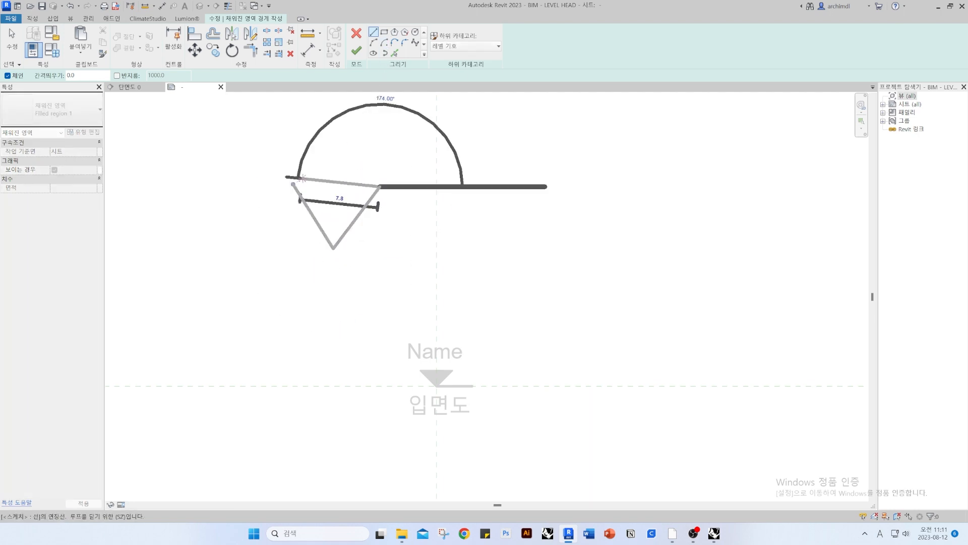
pyautogui.click(301, 178)
pyautogui.scroll(-1, 448, 324)
pyautogui.scroll(3, 403, 273)
pyautogui.press('Escape')
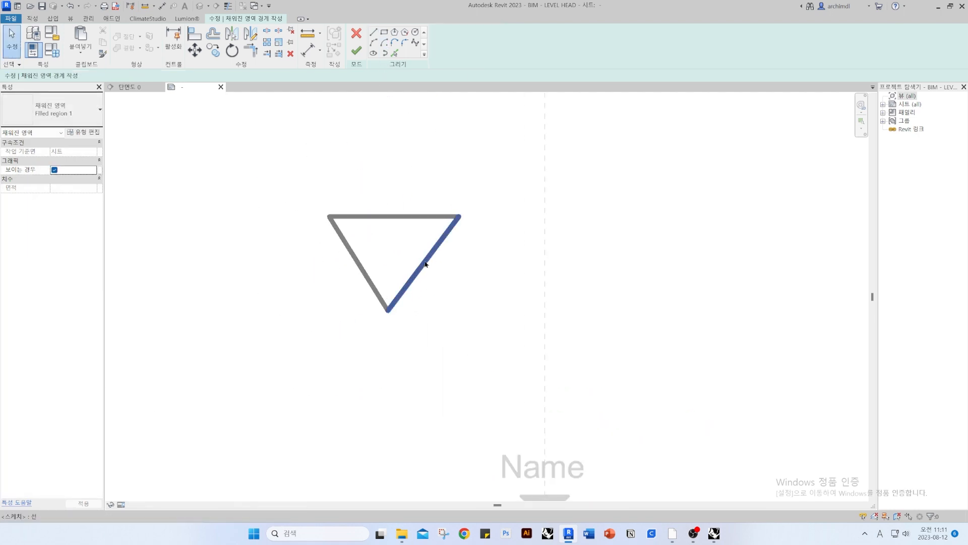
# Select all three edges of the triangular boundary and set their subcategory to <보이지 않는 선>
pyautogui.click(425, 263)
pyautogui.moveTo(484, 339)
pyautogui.mouseDown()
pyautogui.moveTo(266, 166)
pyautogui.moveTo(558, 383)
pyautogui.moveTo(514, 376)
pyautogui.moveTo(536, 375)
pyautogui.moveTo(192, 146)
pyautogui.mouseUp()
pyautogui.click(284, 182)
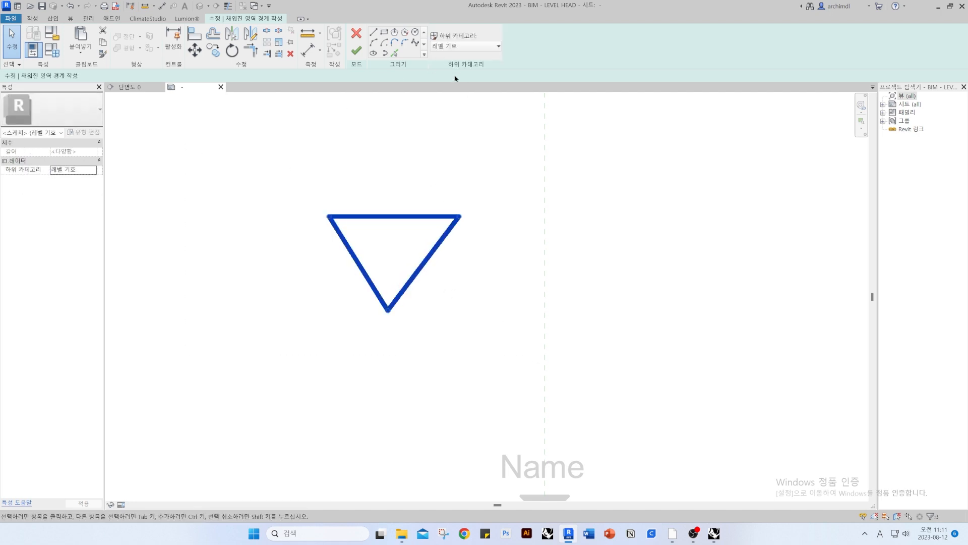
pyautogui.click(494, 47)
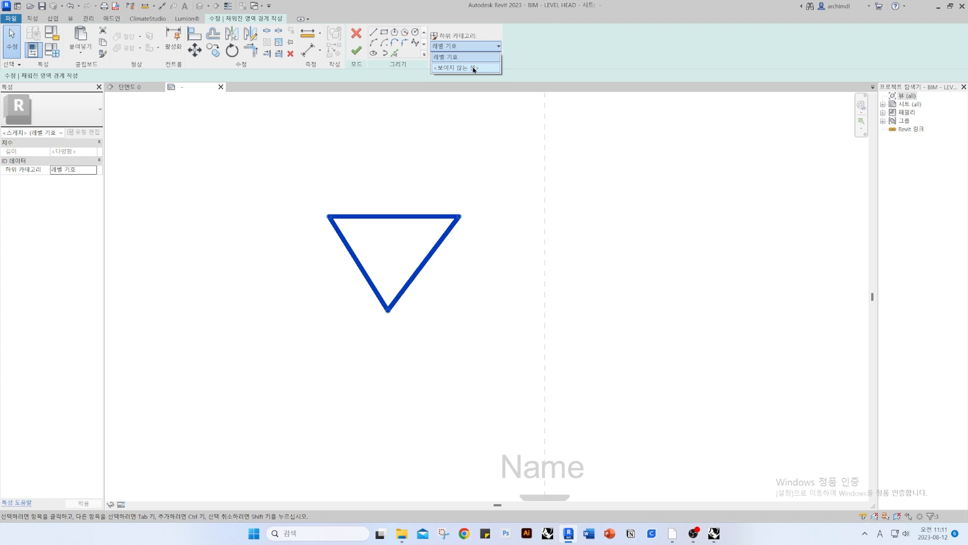
pyautogui.click(433, 144)
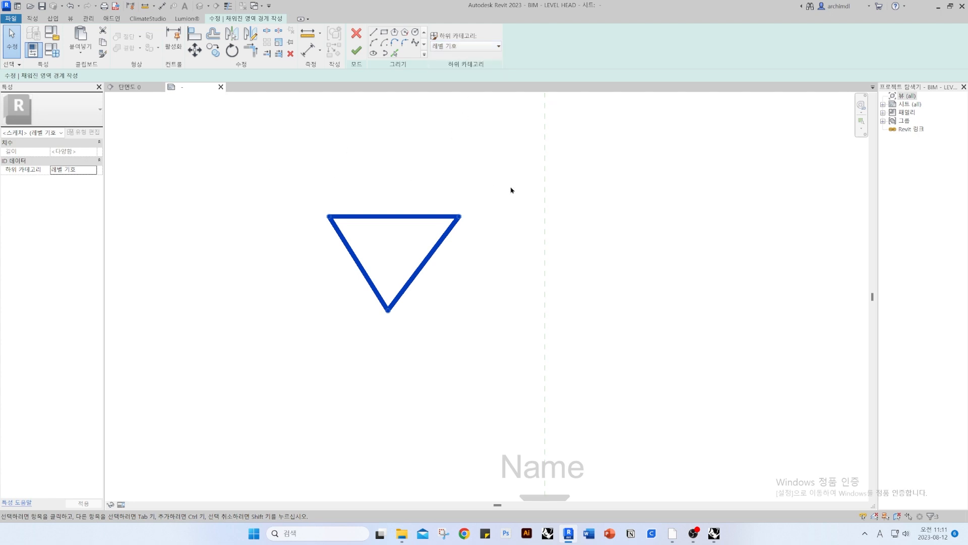
pyautogui.click(464, 46)
pyautogui.click(476, 70)
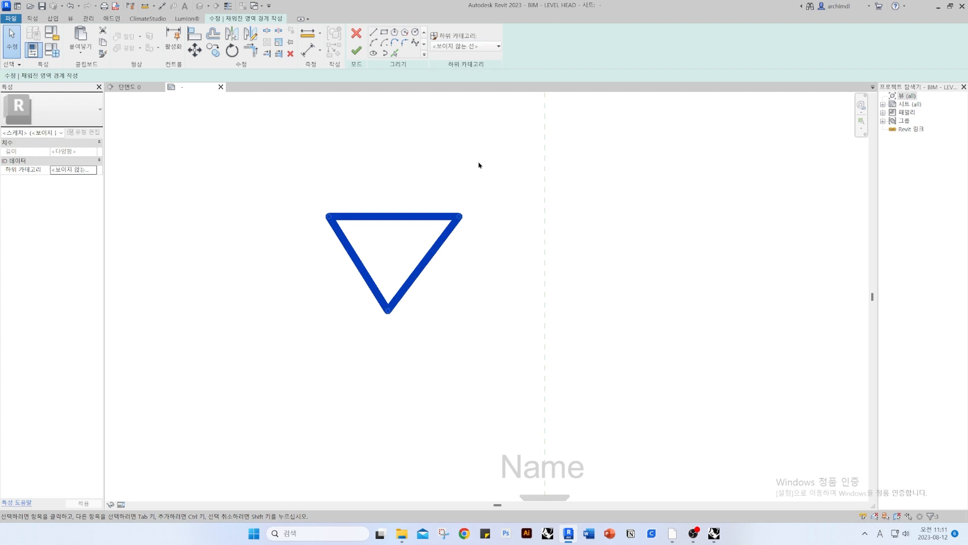
# Set the subcategory of the triangle's boundary lines back to 레벨 기호
pyautogui.click(478, 165)
pyautogui.moveTo(200, 163)
pyautogui.mouseDown()
pyautogui.moveTo(642, 359)
pyautogui.moveTo(561, 382)
pyautogui.moveTo(444, 298)
pyautogui.moveTo(205, 201)
pyautogui.mouseUp()
pyautogui.click(499, 46)
pyautogui.click(466, 63)
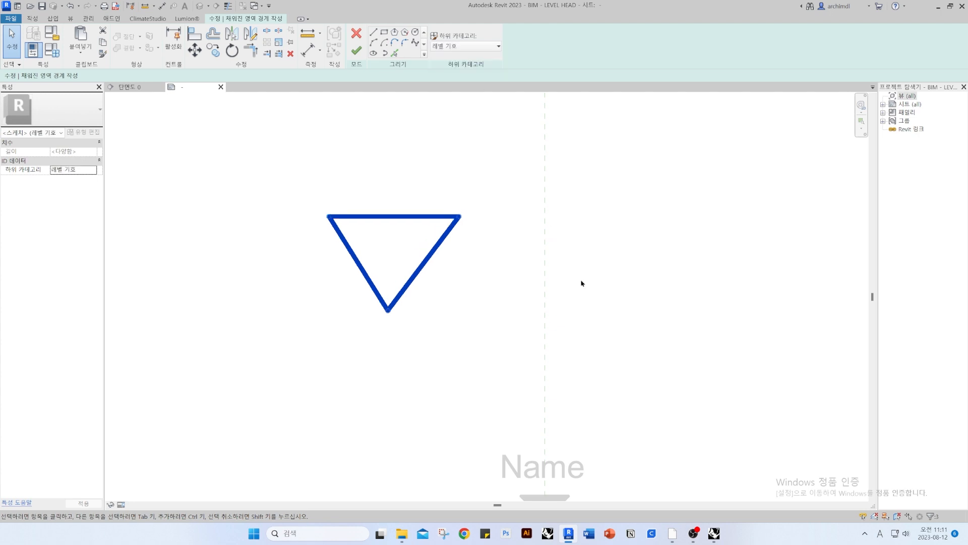
pyautogui.click(517, 314)
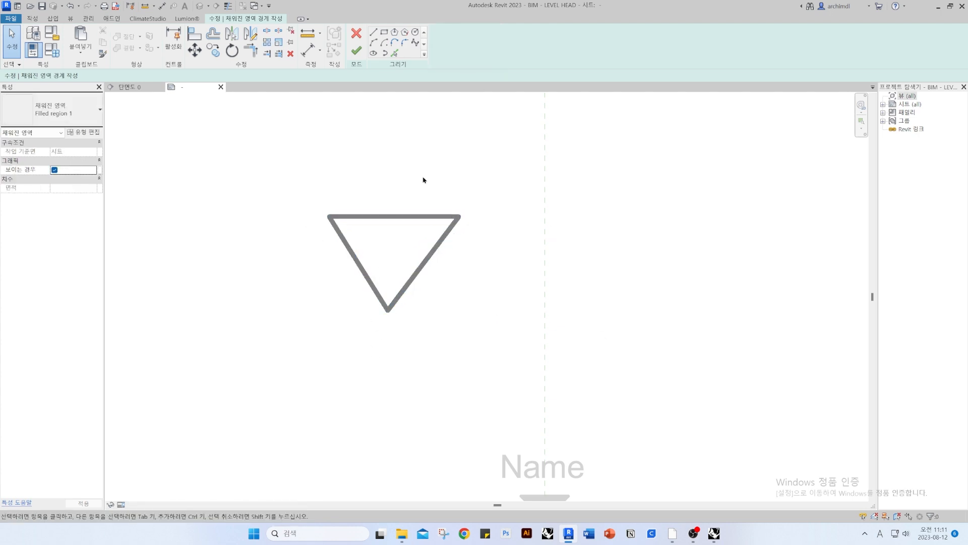
# Assign the <보이지 않는 선> subcategory to all the triangle's boundary lines and finish the filled region sketch
pyautogui.moveTo(536, 340); pyautogui.dragTo(255, 162)
pyautogui.click(498, 45)
pyautogui.click(473, 71)
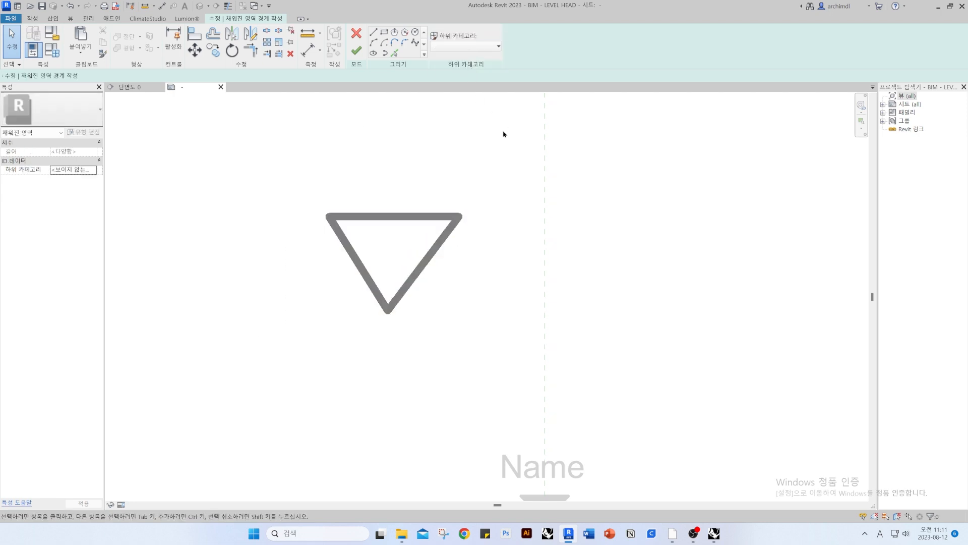
pyautogui.moveTo(553, 342)
pyautogui.mouseDown()
pyautogui.moveTo(205, 169)
pyautogui.moveTo(478, 349)
pyautogui.moveTo(515, 336)
pyautogui.mouseUp()
pyautogui.click(357, 50)
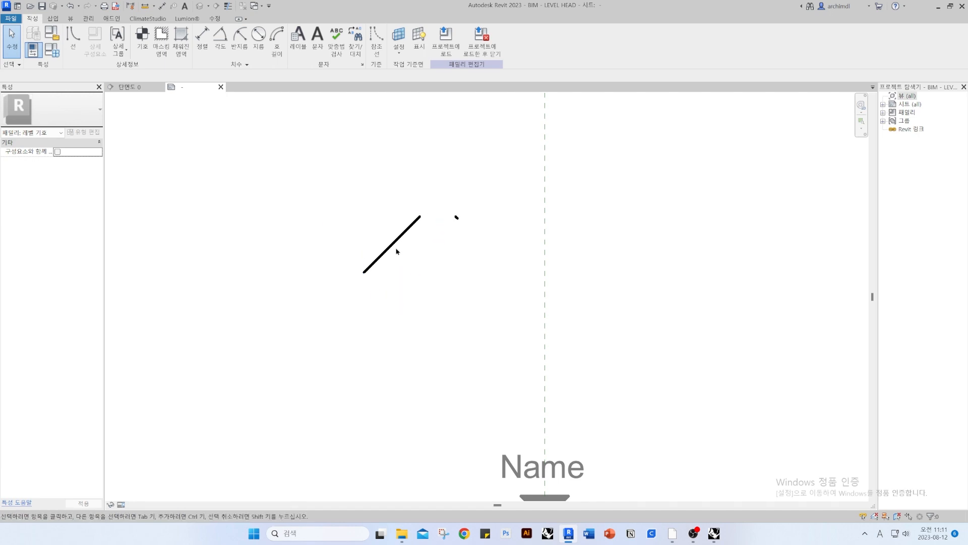
# Change the new triangular filled region's type to Solid Black and select the region again
pyautogui.click(444, 241)
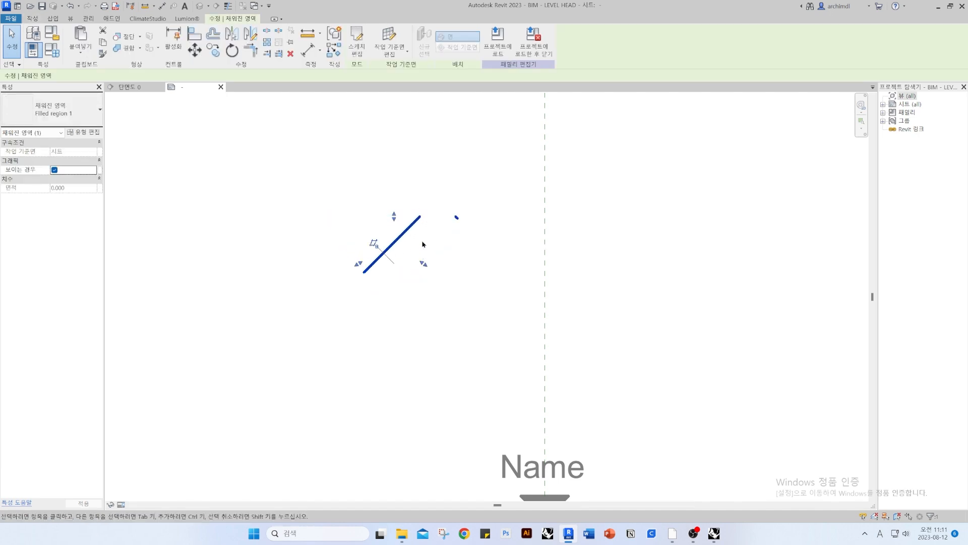
pyautogui.click(51, 114)
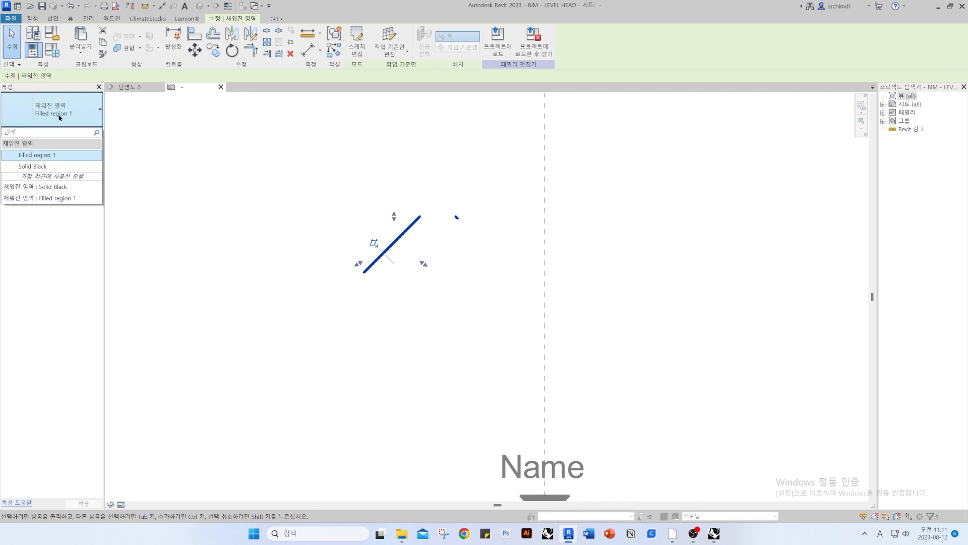
pyautogui.click(43, 167)
pyautogui.click(445, 298)
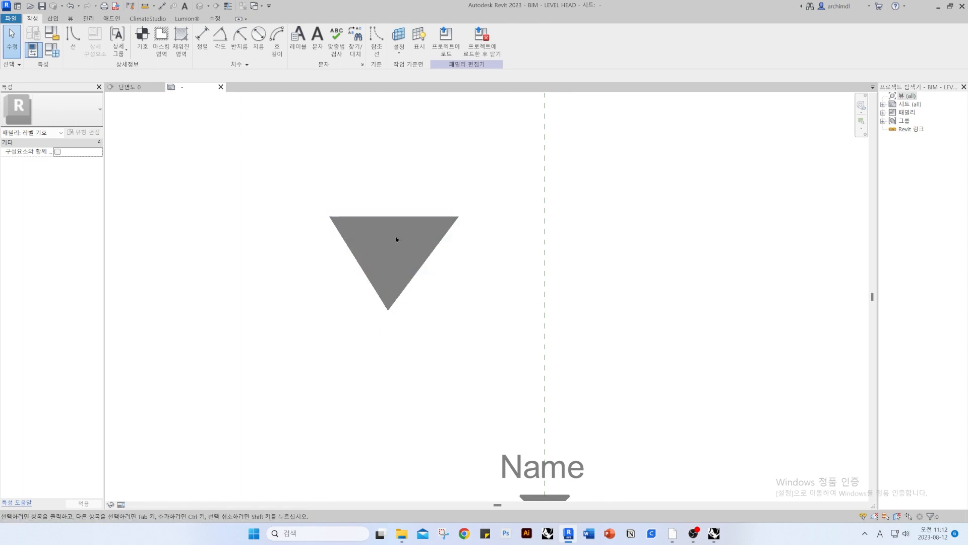
pyautogui.click(351, 254)
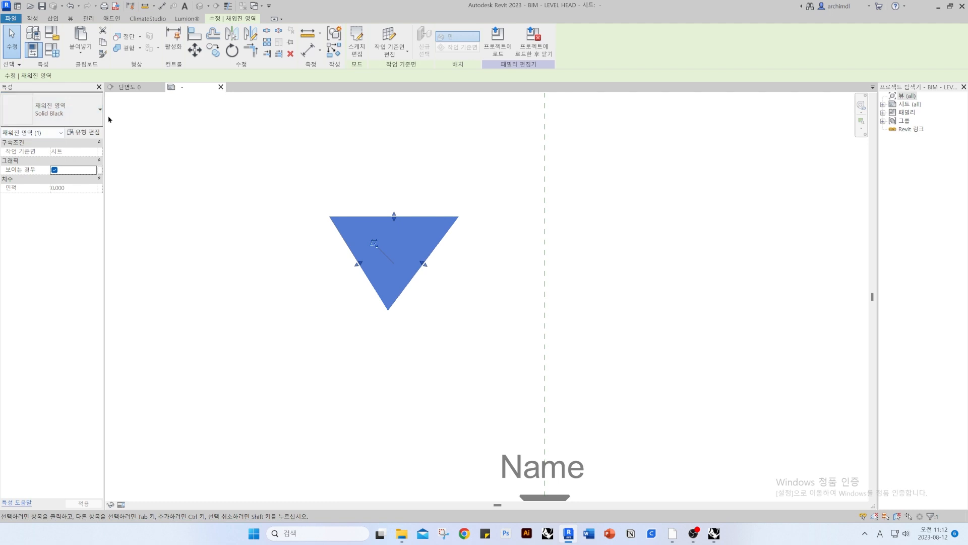
# Inspect the foreground fill pattern and colour settings of the Solid Black filled region type
pyautogui.click(84, 132)
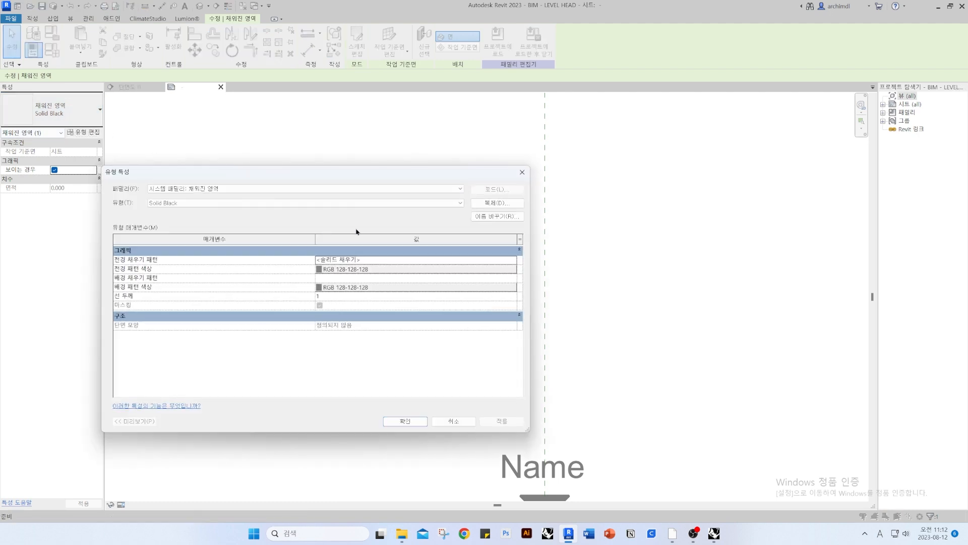
pyautogui.click(464, 260)
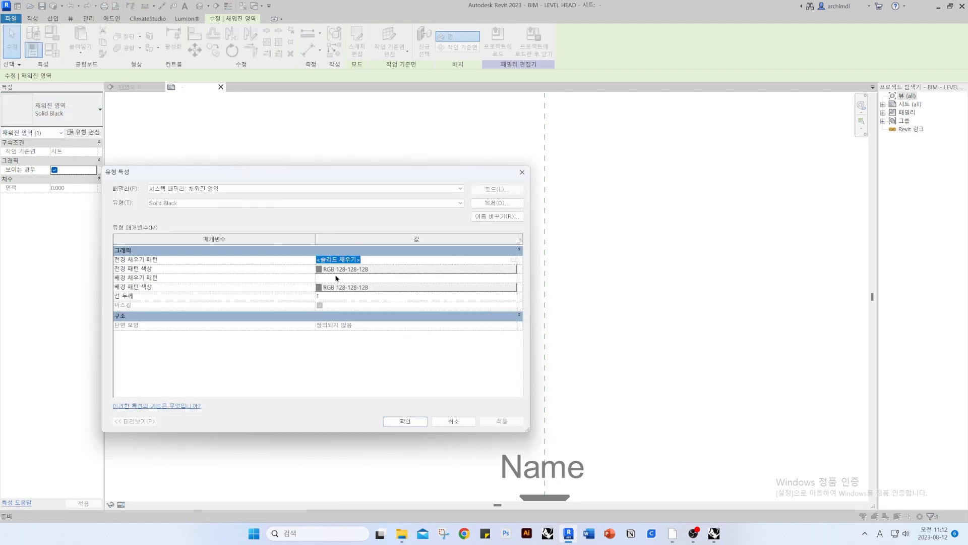
pyautogui.click(251, 268)
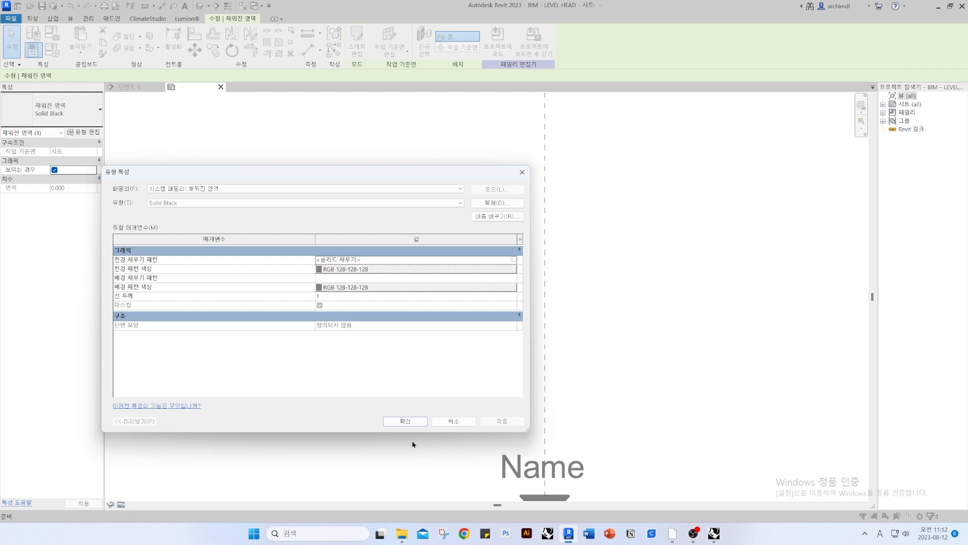
pyautogui.click(403, 420)
# Delete the practice triangular filled region and close the level head family view to return to section 단면도 0
pyautogui.click(417, 260)
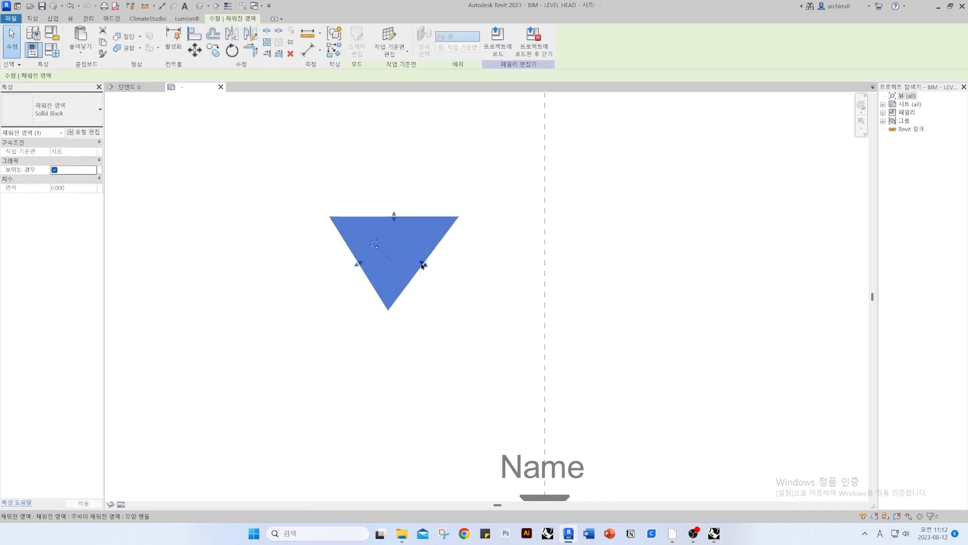
pyautogui.press('Delete')
pyautogui.scroll(-3, 422, 263)
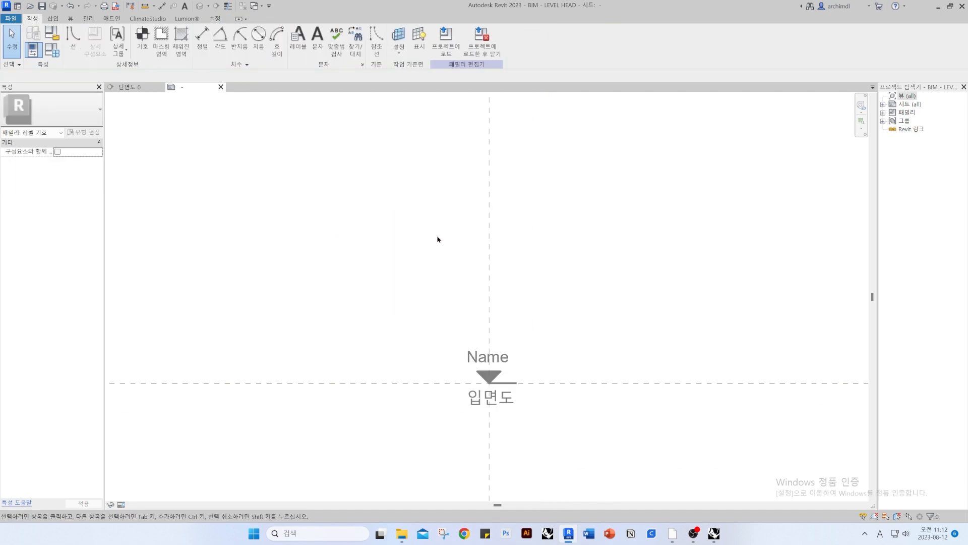
pyautogui.click(221, 86)
pyautogui.click(503, 271)
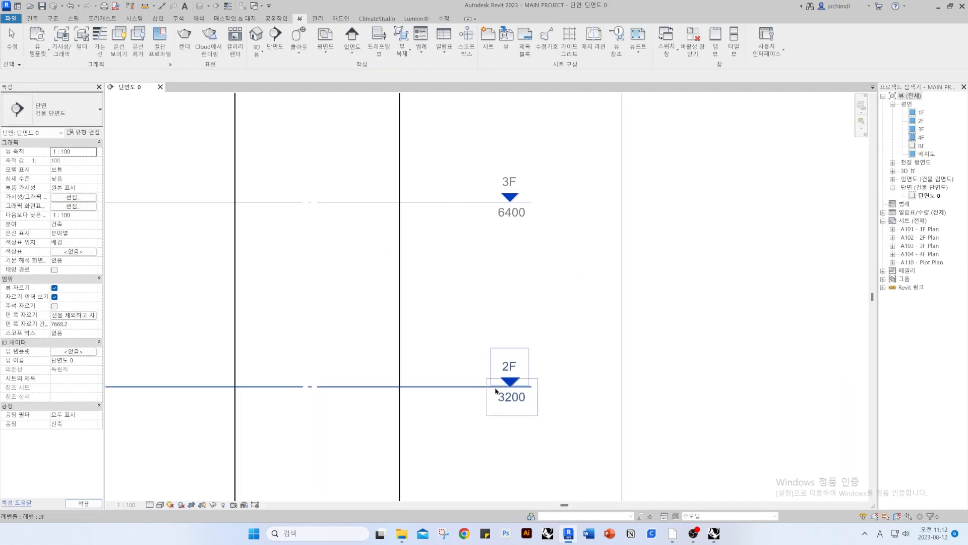
# Open the 1F floor plan
pyautogui.scroll(-5, 570, 303)
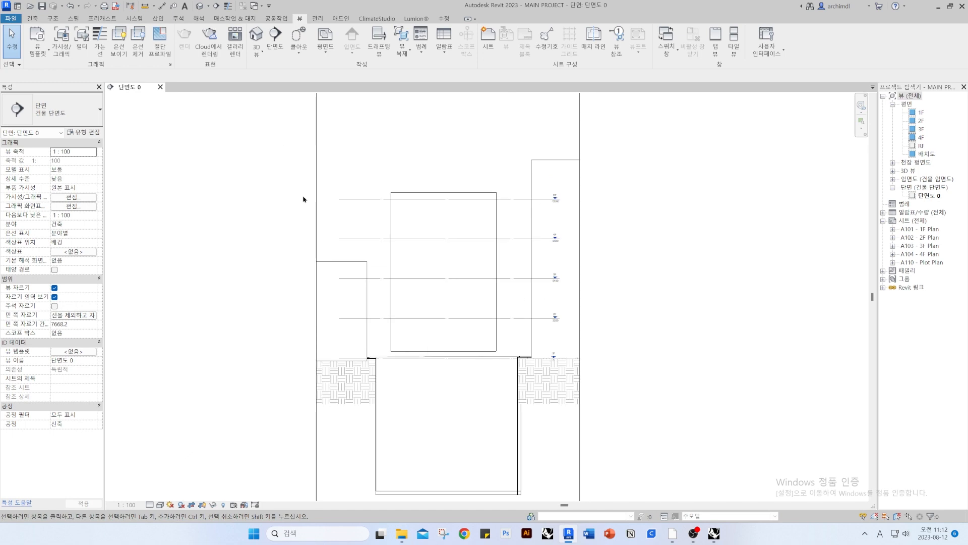
pyautogui.rightClick(922, 115)
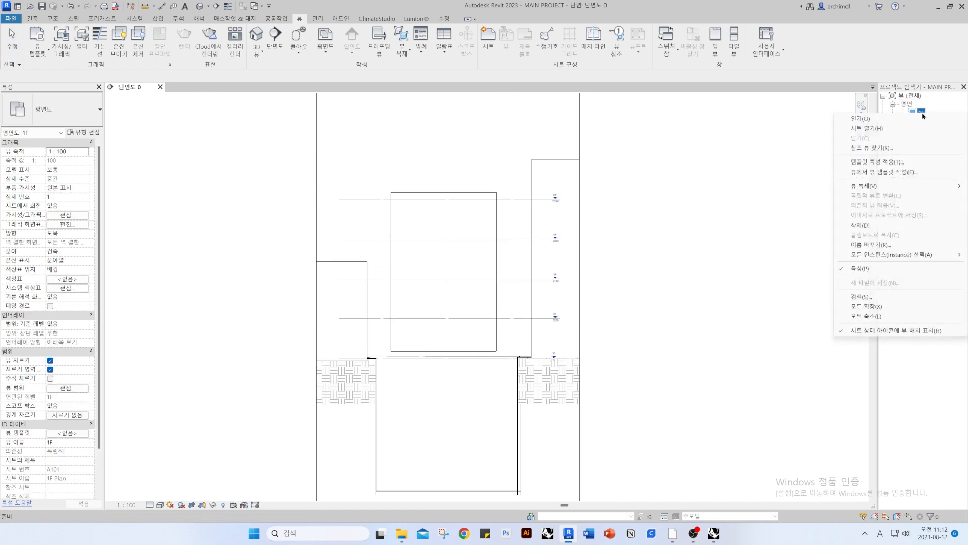
pyautogui.click(847, 123)
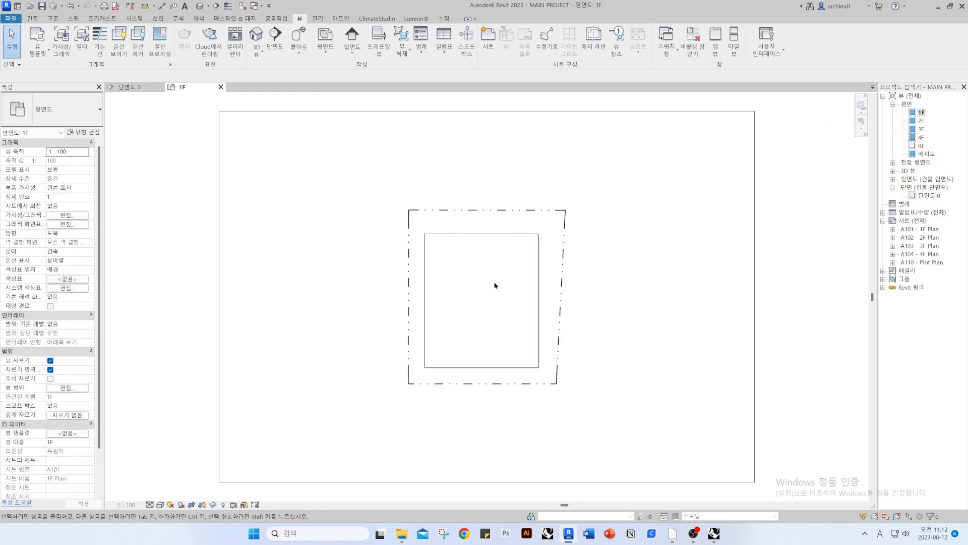
pyautogui.scroll(3, 469, 322)
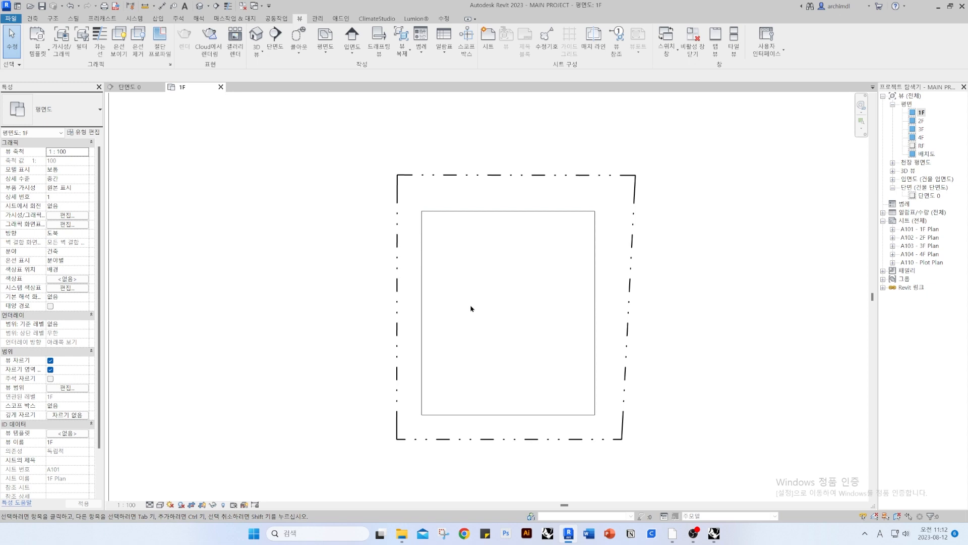
# Draw a vertical grid along the inner rectangle's left edge and extend its lower end past the site boundary
pyautogui.click(33, 18)
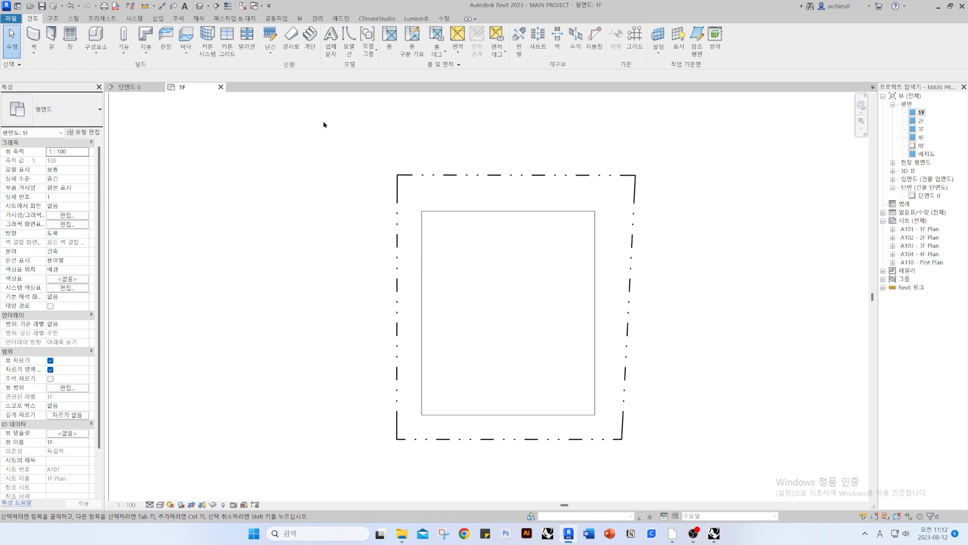
pyautogui.click(634, 37)
pyautogui.click(421, 414)
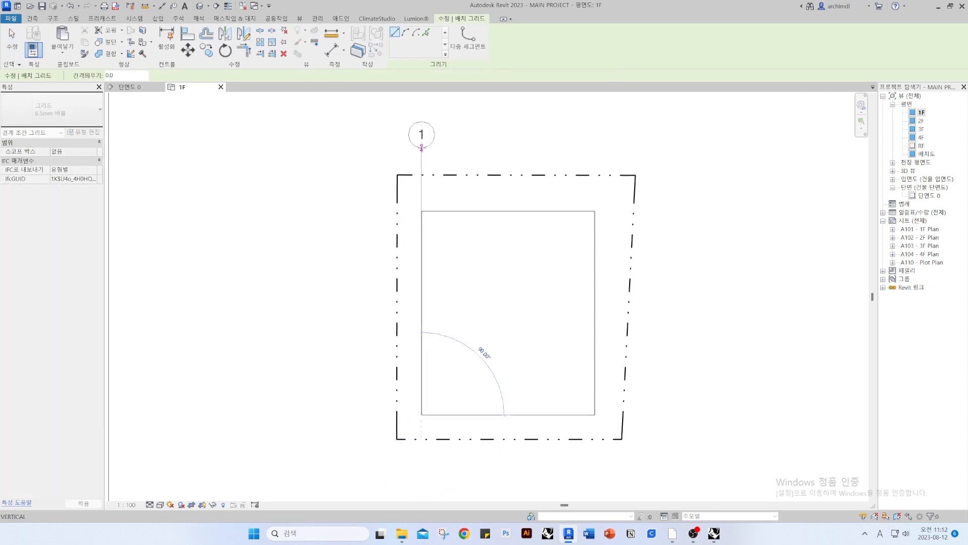
pyautogui.click(422, 147)
pyautogui.press('Escape')
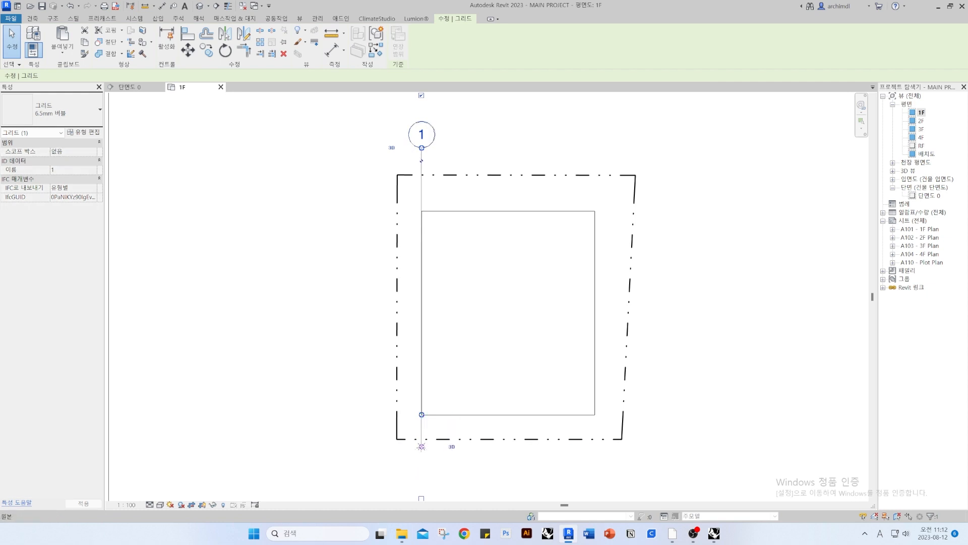
pyautogui.moveTo(421, 415); pyautogui.dragTo(422, 460)
pyautogui.click(320, 419)
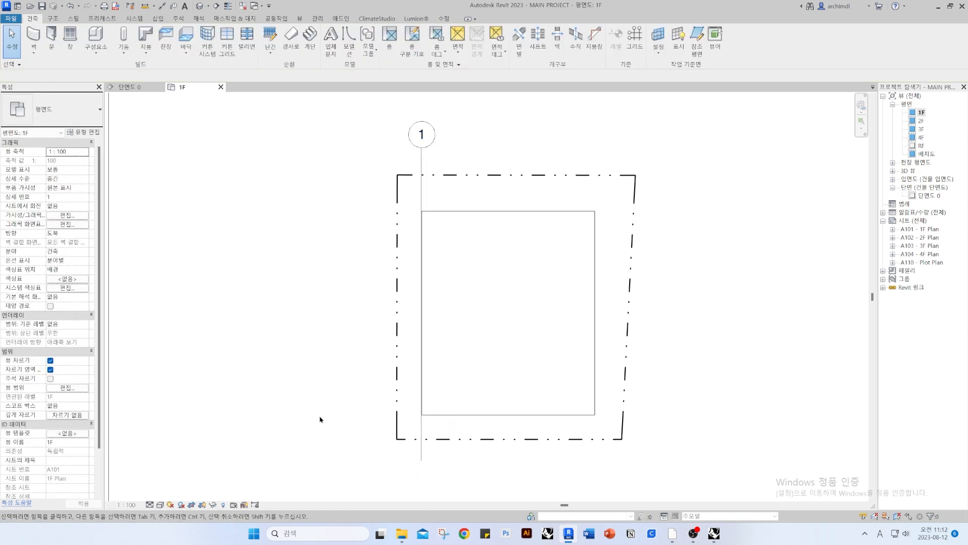
# In section 단면도 0, pull the left ends of the aligned level lines slightly inward using level 2F
pyautogui.click(130, 87)
pyautogui.scroll(3, 519, 318)
pyautogui.click(286, 327)
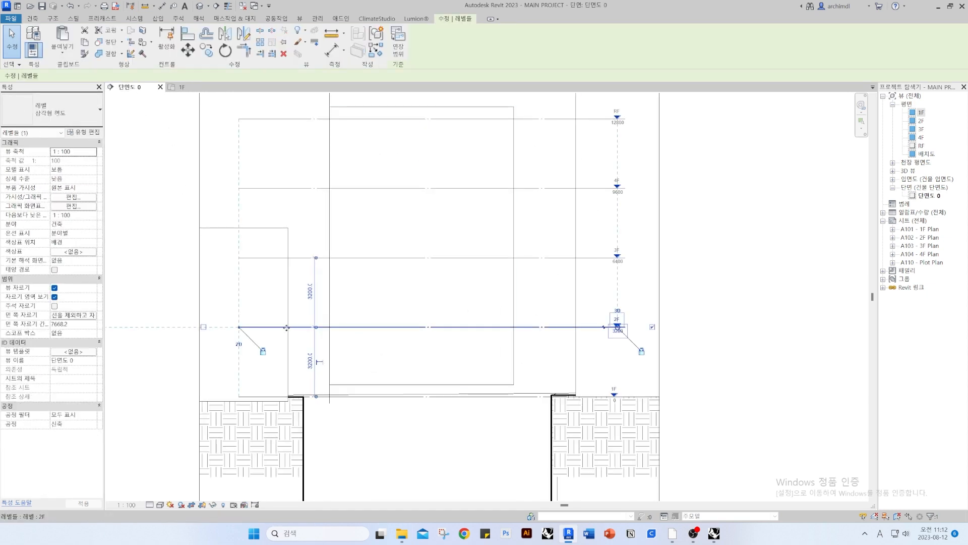
pyautogui.moveTo(234, 330); pyautogui.dragTo(277, 361, button='middle')
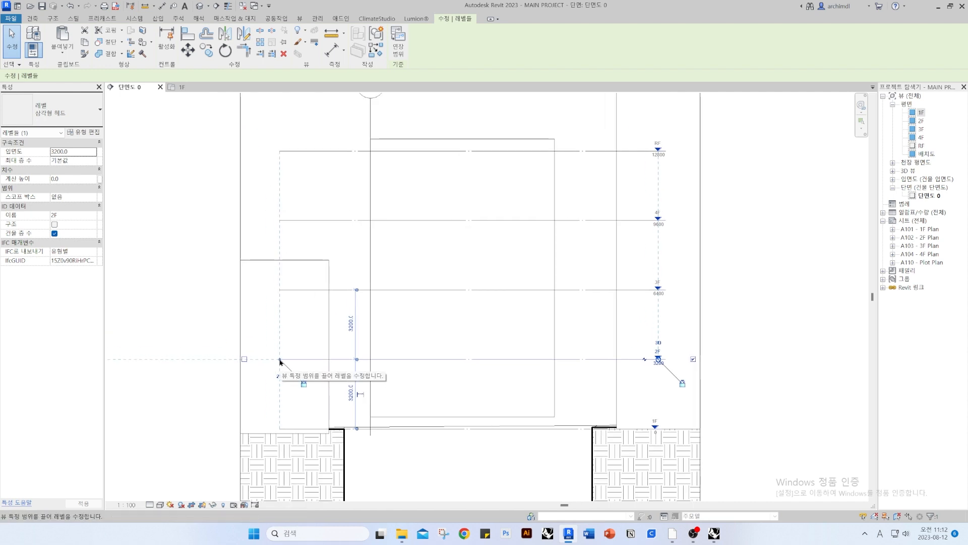
pyautogui.moveTo(280, 360); pyautogui.dragTo(286, 359)
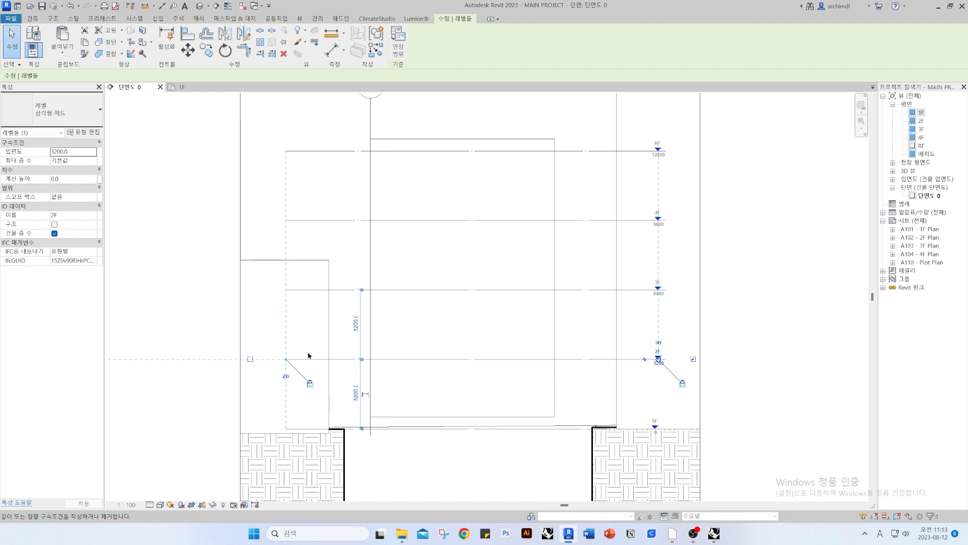
# Stretch the right end of level 1F to line up with the level heads above it
pyautogui.moveTo(556, 361); pyautogui.dragTo(482, 363, button='middle')
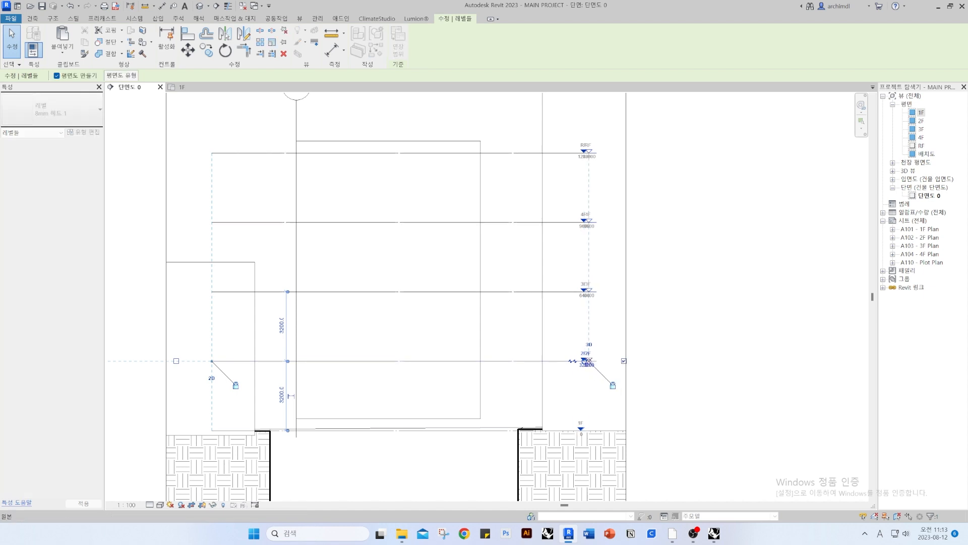
pyautogui.scroll(3, 583, 425)
pyautogui.scroll(1, 583, 425)
pyautogui.click(422, 423)
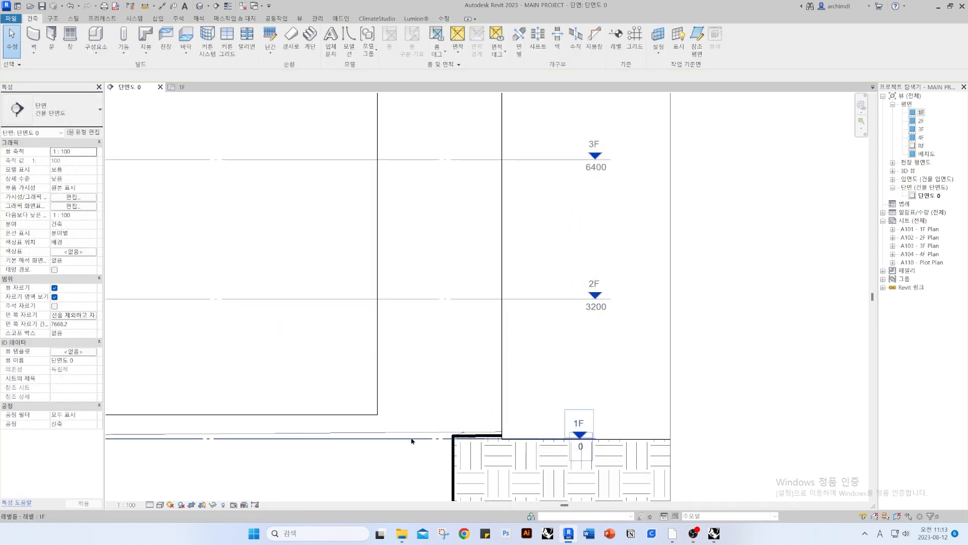
pyautogui.click(412, 440)
pyautogui.press('l')
pyautogui.press('l')
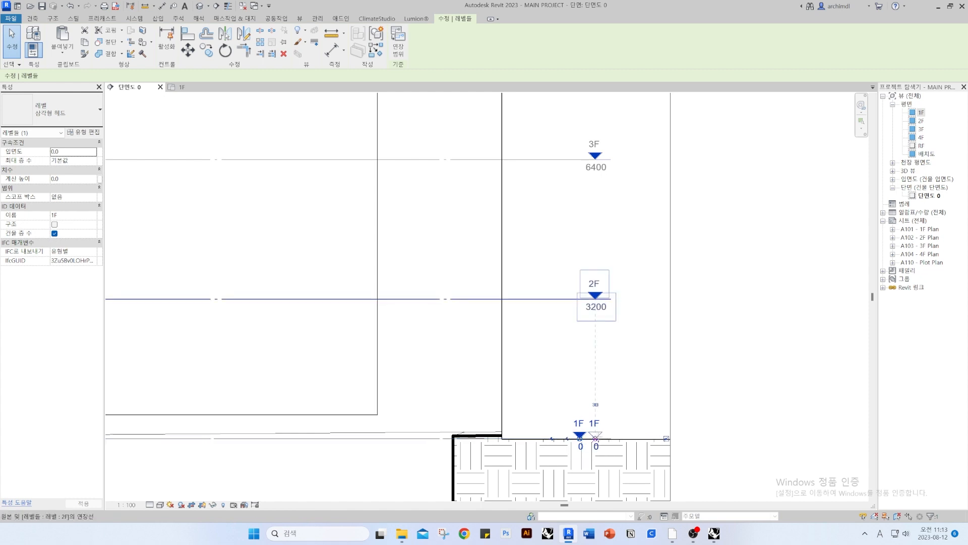
pyautogui.moveTo(599, 439); pyautogui.dragTo(595, 439)
# Pull the right ends of all the aligned levels inward toward the building using level 2F
pyautogui.scroll(-3, 582, 245)
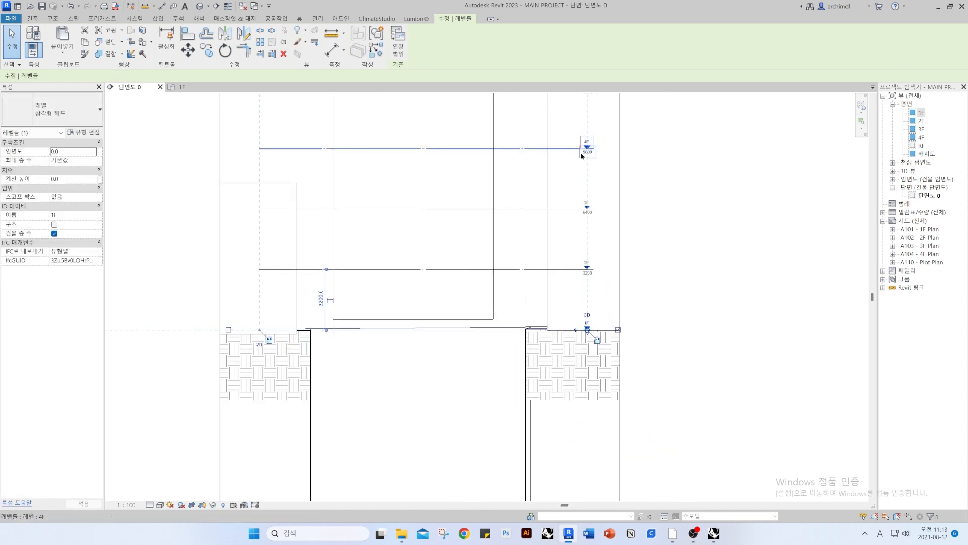
pyautogui.moveTo(580, 152); pyautogui.dragTo(598, 245, button='middle')
pyautogui.click(584, 363)
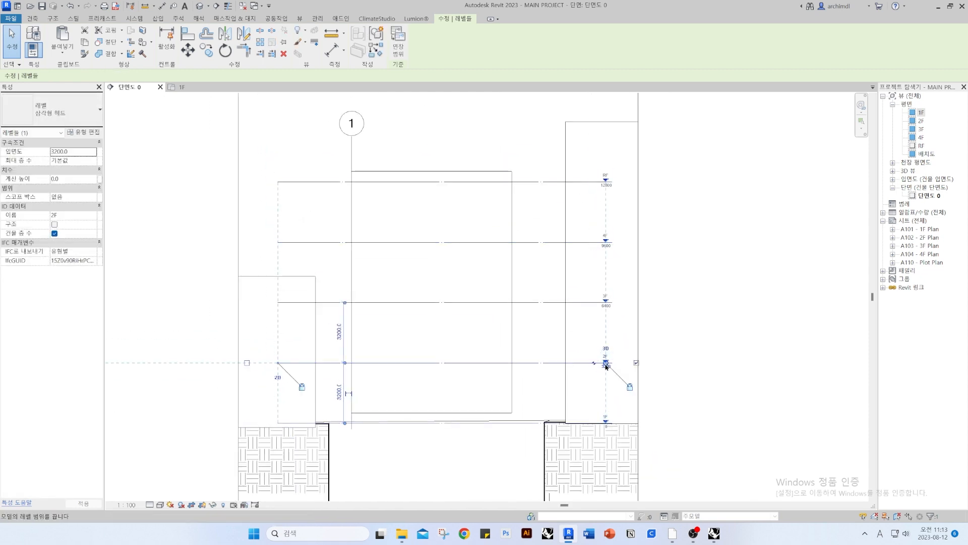
pyautogui.moveTo(606, 363); pyautogui.dragTo(585, 363)
pyautogui.press('Escape')
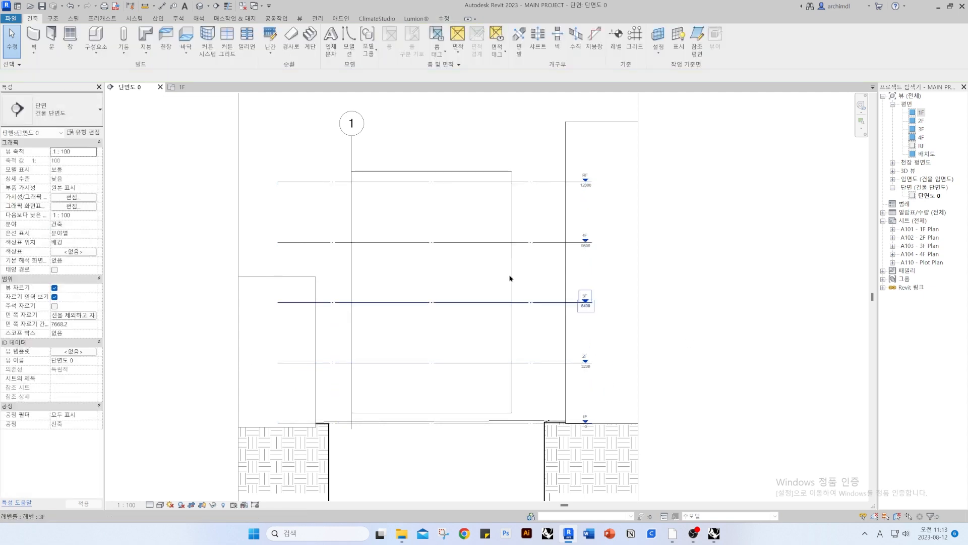
# Return to the 1F floor plan and examine grid 1 with its bubble and end controls
pyautogui.click(180, 87)
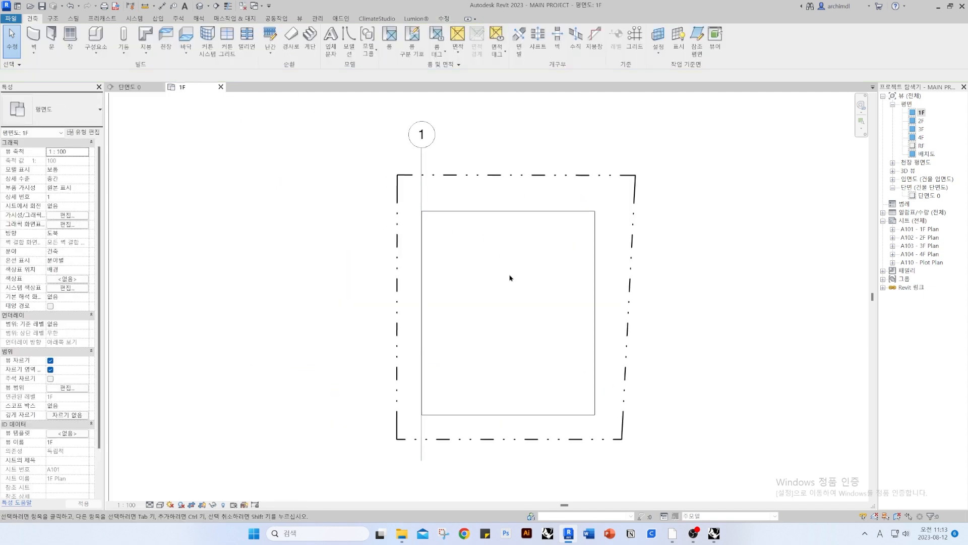
pyautogui.scroll(-5, 434, 260)
pyautogui.moveTo(435, 261); pyautogui.dragTo(423, 272, button='middle')
pyautogui.scroll(4, 417, 373)
pyautogui.click(418, 369)
pyautogui.moveTo(442, 217); pyautogui.dragTo(429, 301, button='middle')
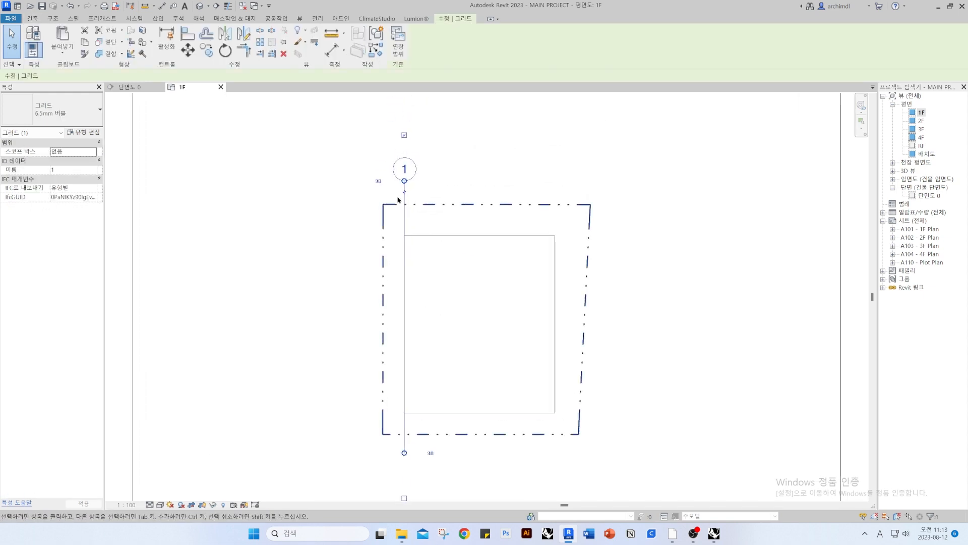
pyautogui.click(458, 319)
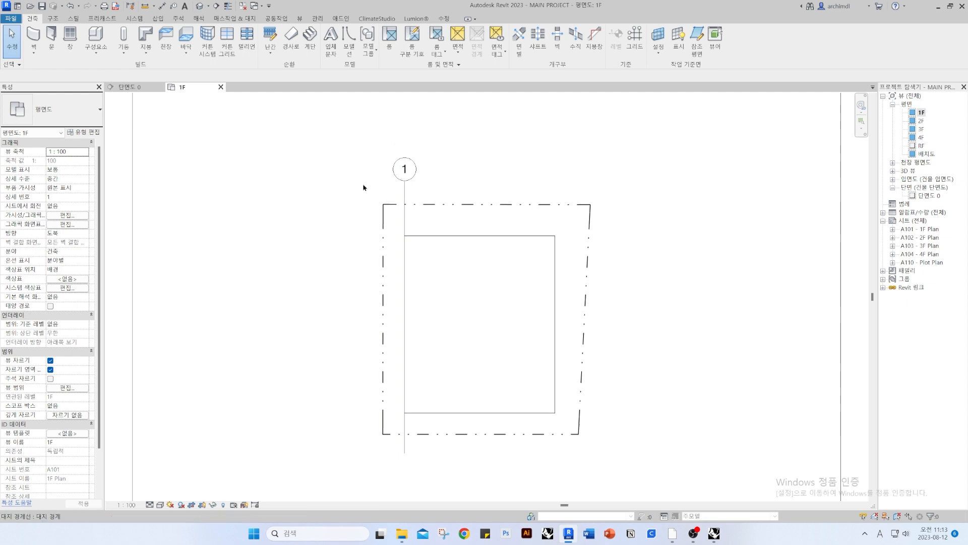
# Open the type properties of grid 1 and review the 6.5mm 버블 type's parameters
pyautogui.click(404, 189)
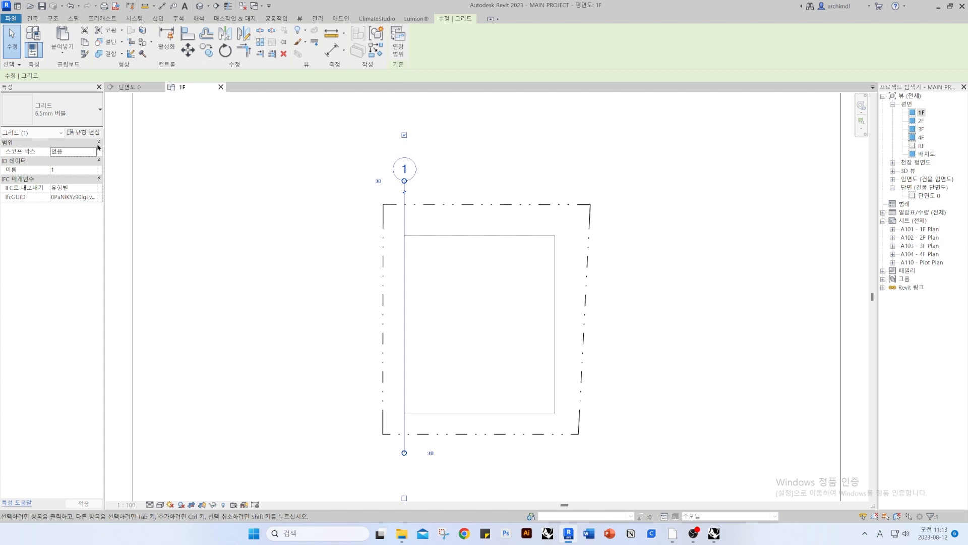
pyautogui.click(91, 132)
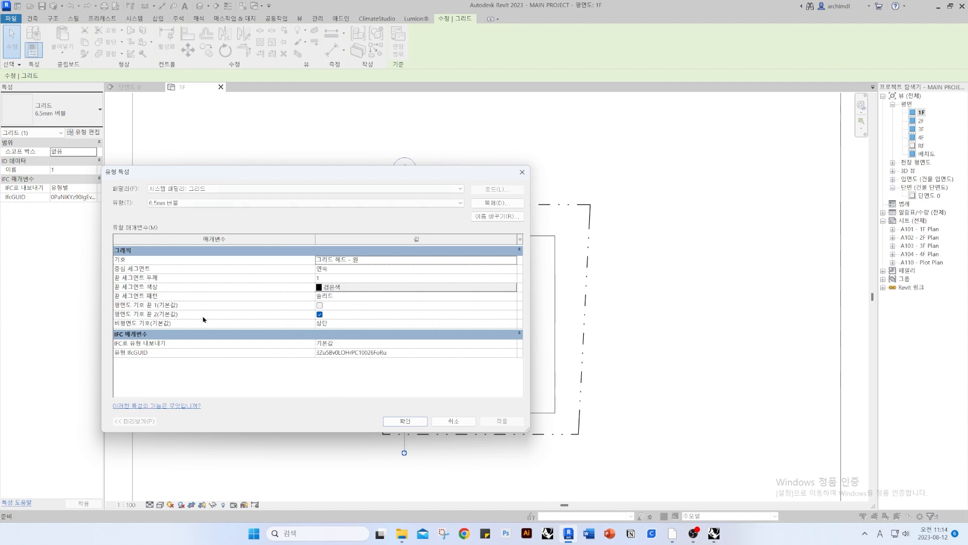
pyautogui.moveTo(340, 173); pyautogui.dragTo(705, 158)
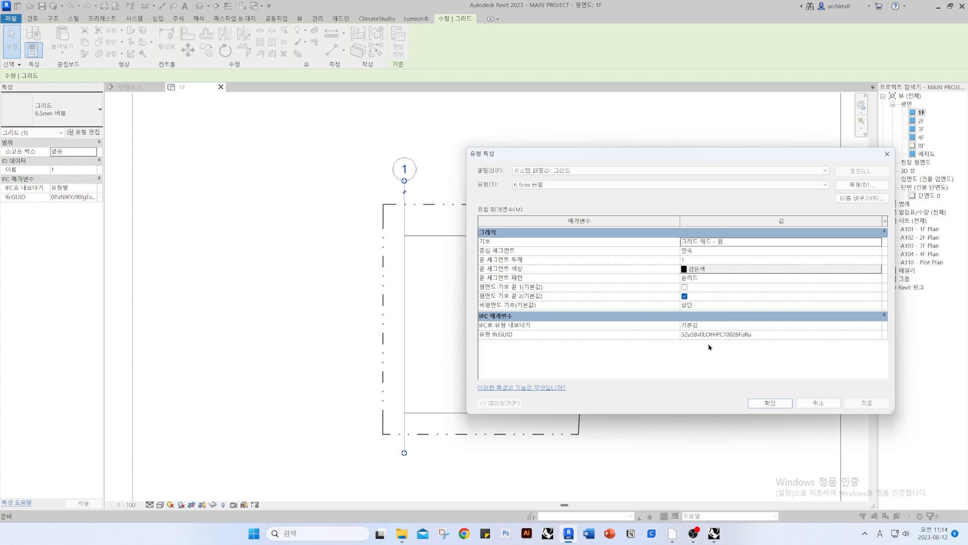
pyautogui.moveTo(657, 161); pyautogui.dragTo(389, 168)
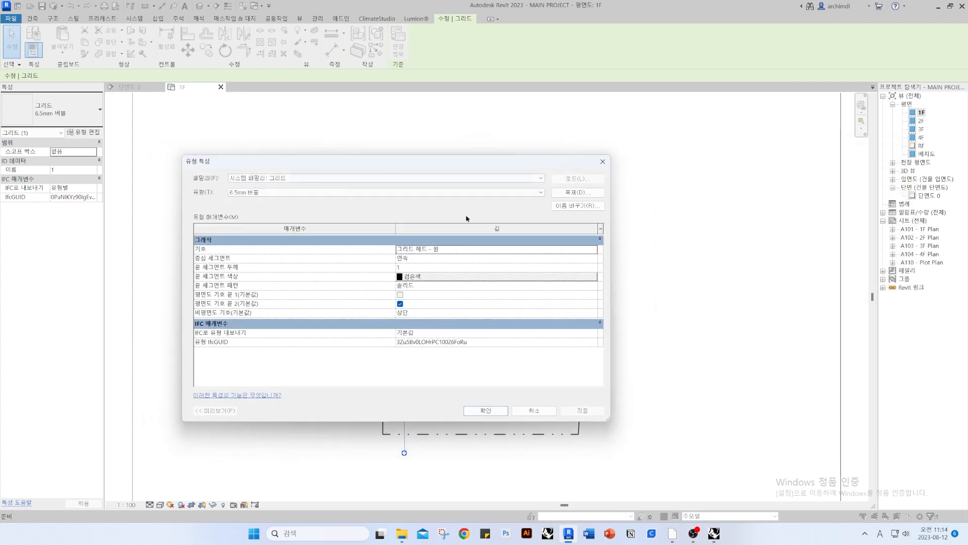
# Duplicate the 6.5mm 버블 grid type under the name Grid
pyautogui.click(590, 192)
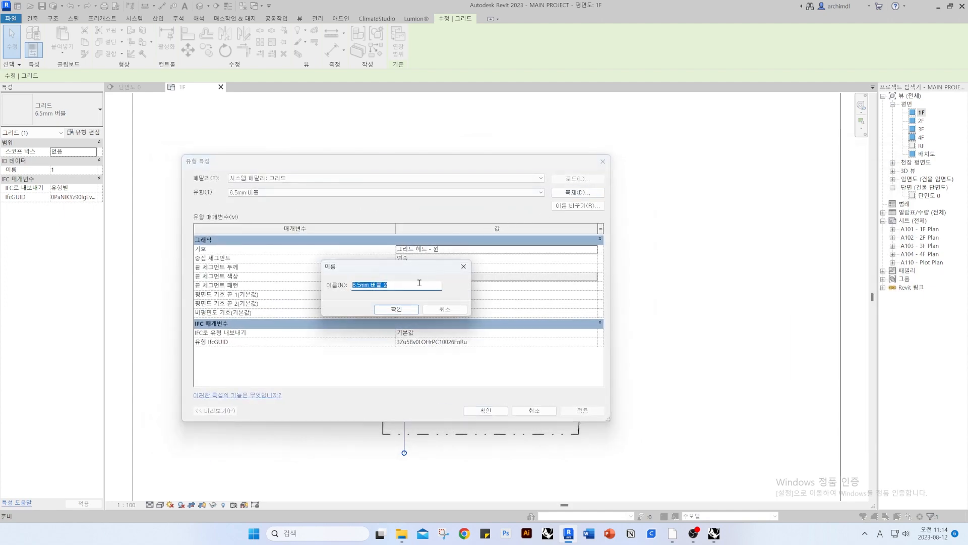
pyautogui.click(428, 286)
pyautogui.hotkey('ctrl', 'a')
pyautogui.write('G')
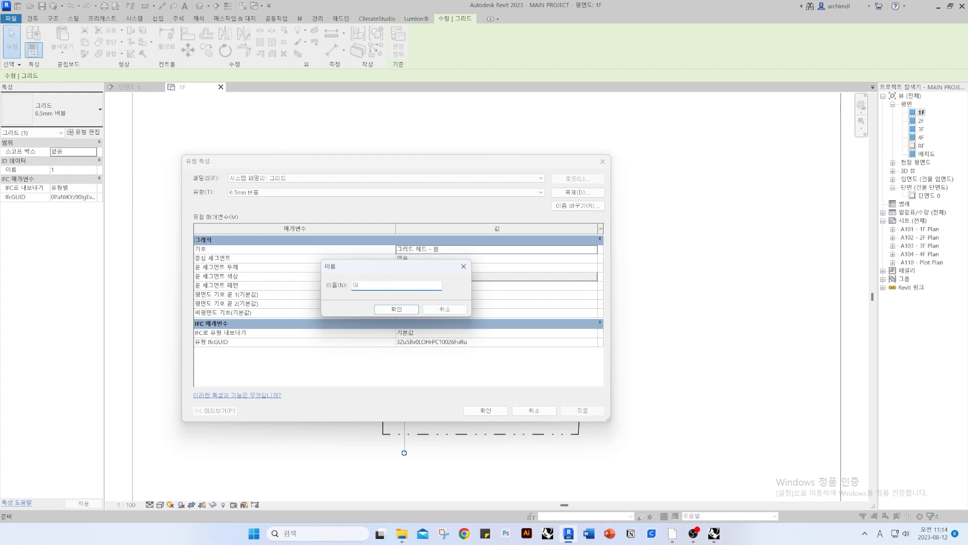
pyautogui.write('rid')
pyautogui.press('Return')
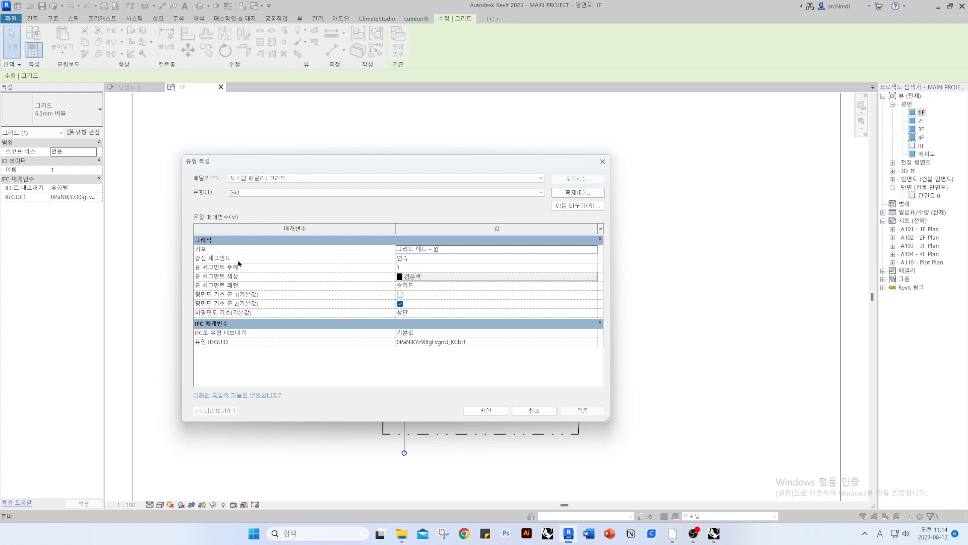
# Check the symbol options of the Grid type, keep 그리드 헤드 - 원, and apply the type to grid 1
pyautogui.moveTo(386, 166); pyautogui.dragTo(673, 182)
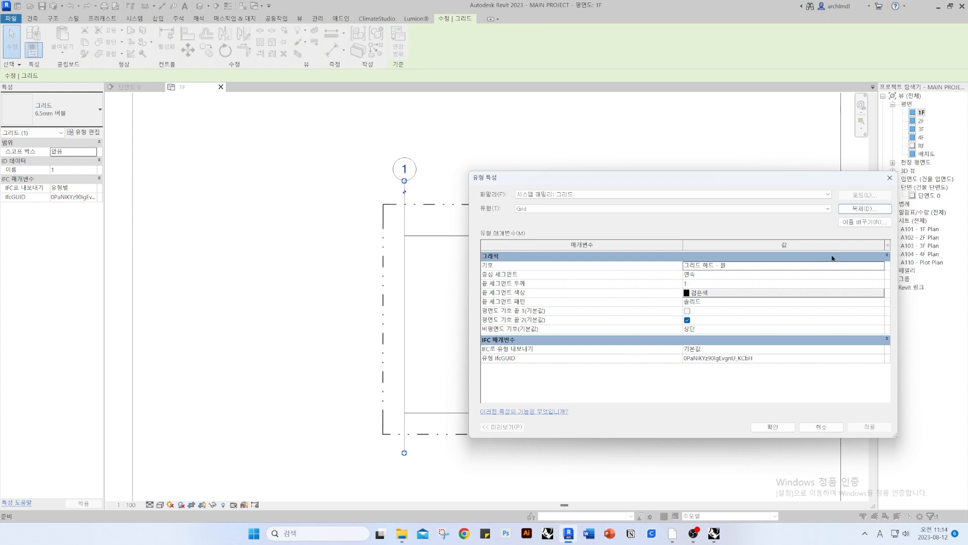
pyautogui.click(884, 270)
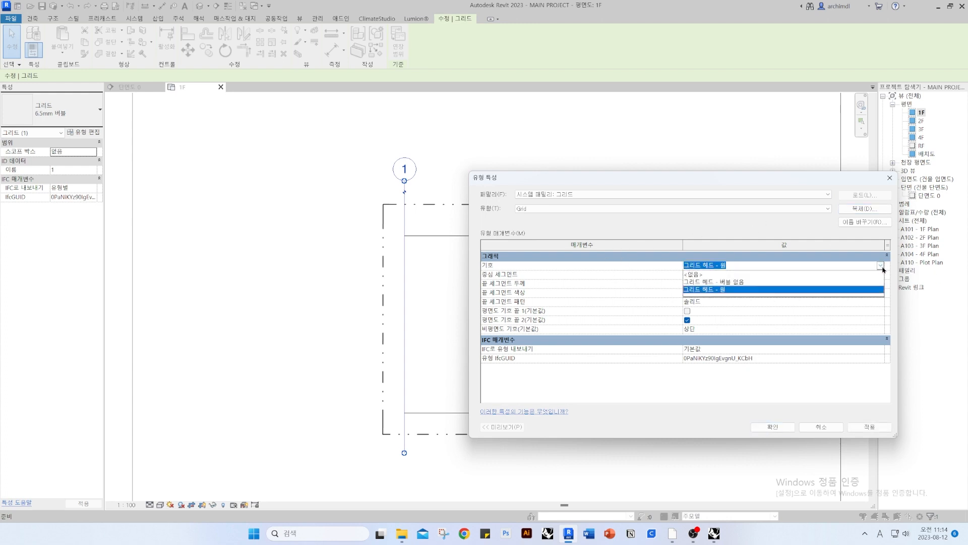
pyautogui.click(796, 235)
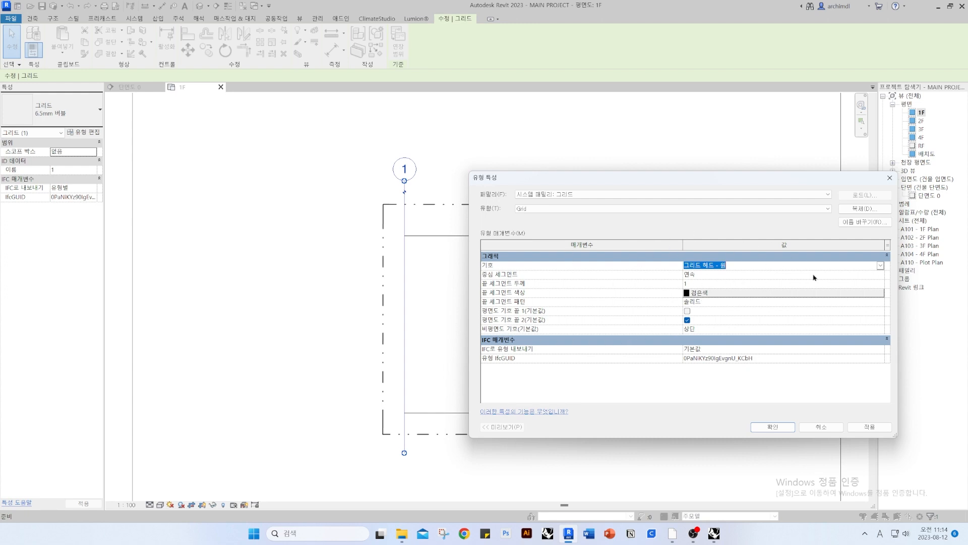
pyautogui.click(772, 426)
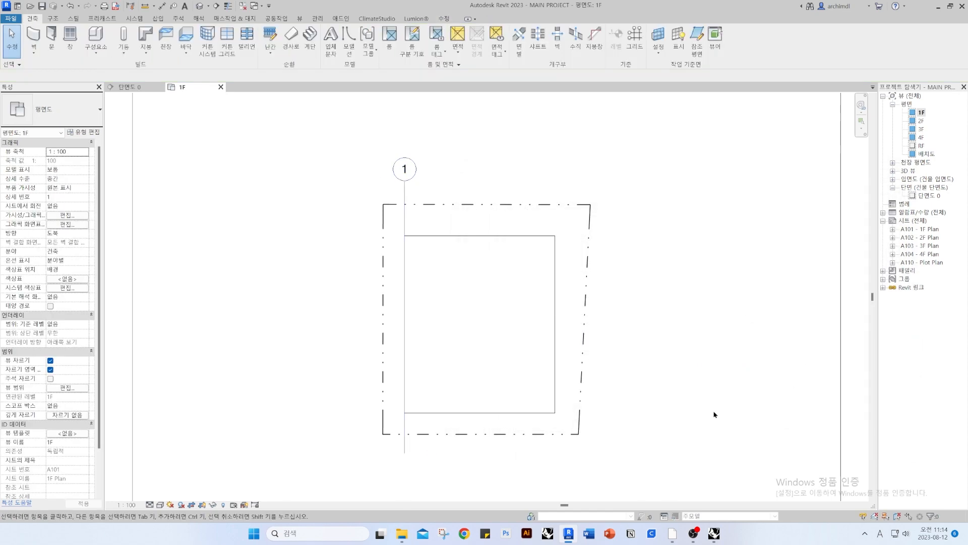
# Open the "grid - gray bubble" family from the 레빗 소스 folder in File Explorer, upgrading it to Revit 2023
pyautogui.click(401, 534)
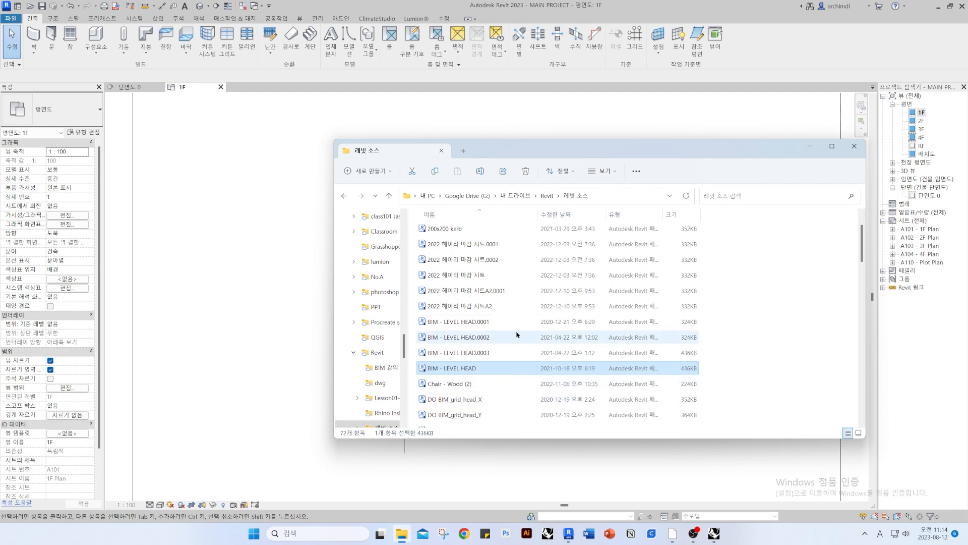
pyautogui.scroll(-2, 516, 335)
pyautogui.scroll(-3, 470, 366)
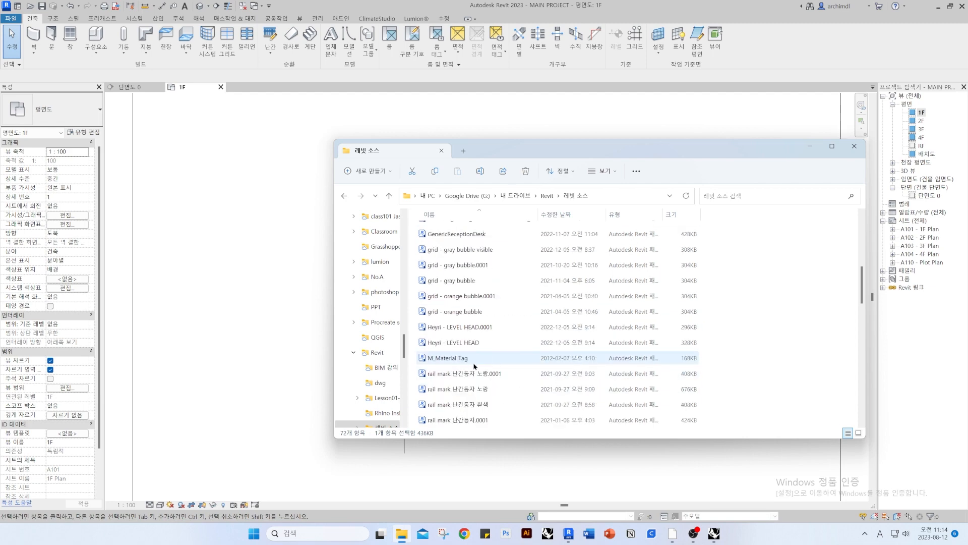
pyautogui.scroll(1, 474, 365)
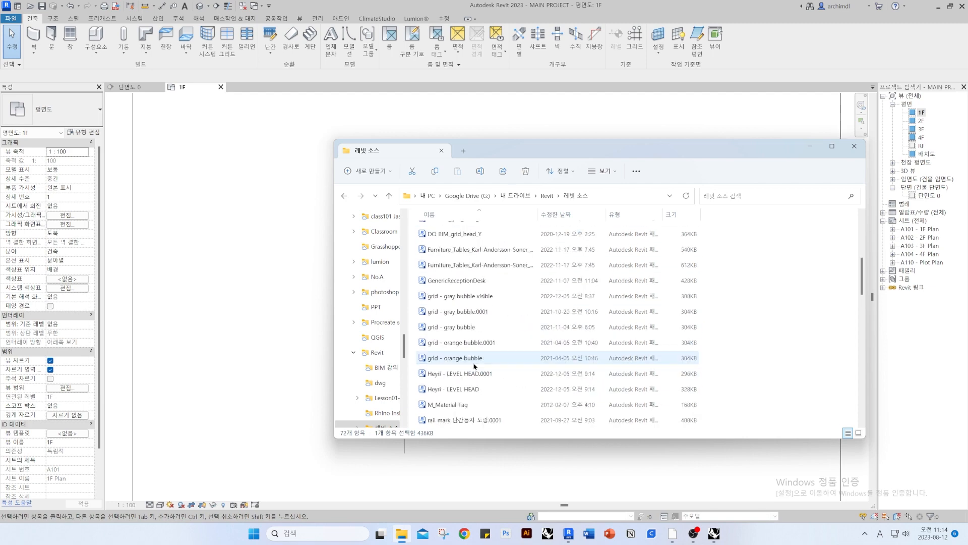
pyautogui.doubleClick(484, 326)
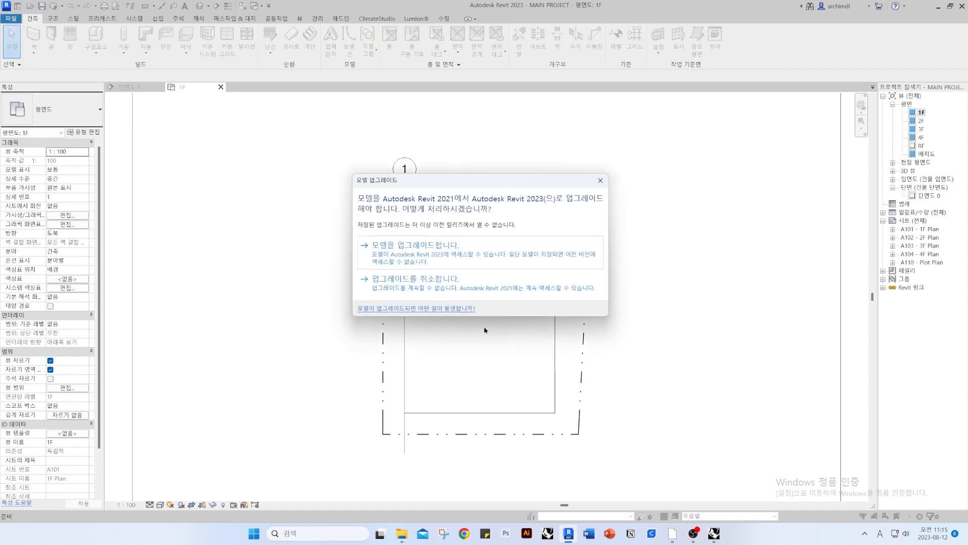
pyautogui.click(467, 263)
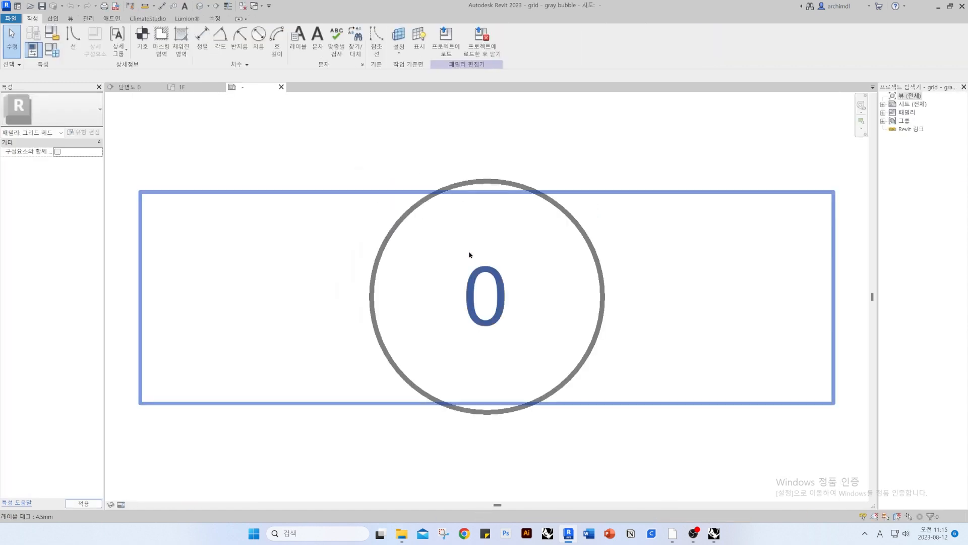
# Inspect the label inside the grid head family and review which parameter it uses
pyautogui.scroll(-5, 458, 314)
pyautogui.scroll(2, 479, 335)
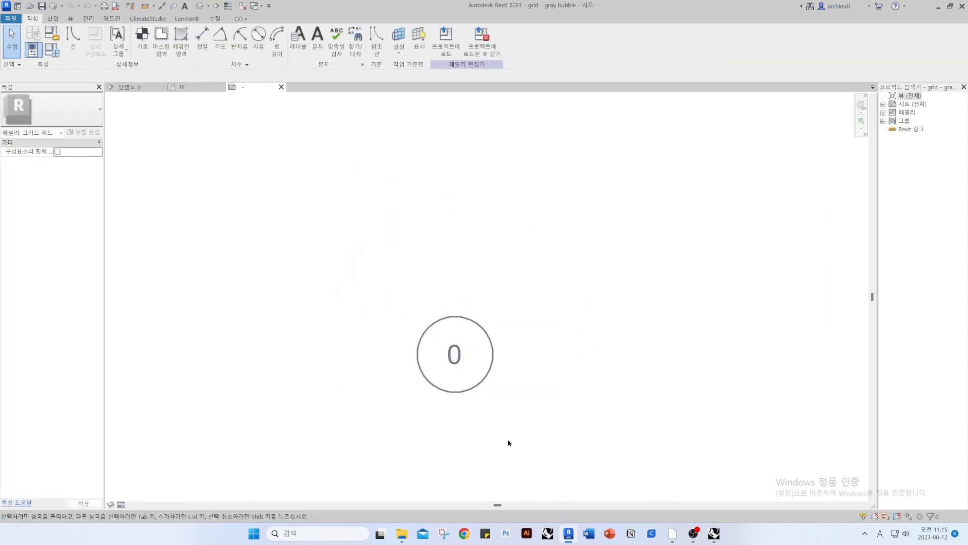
pyautogui.scroll(2, 440, 356)
pyautogui.click(441, 357)
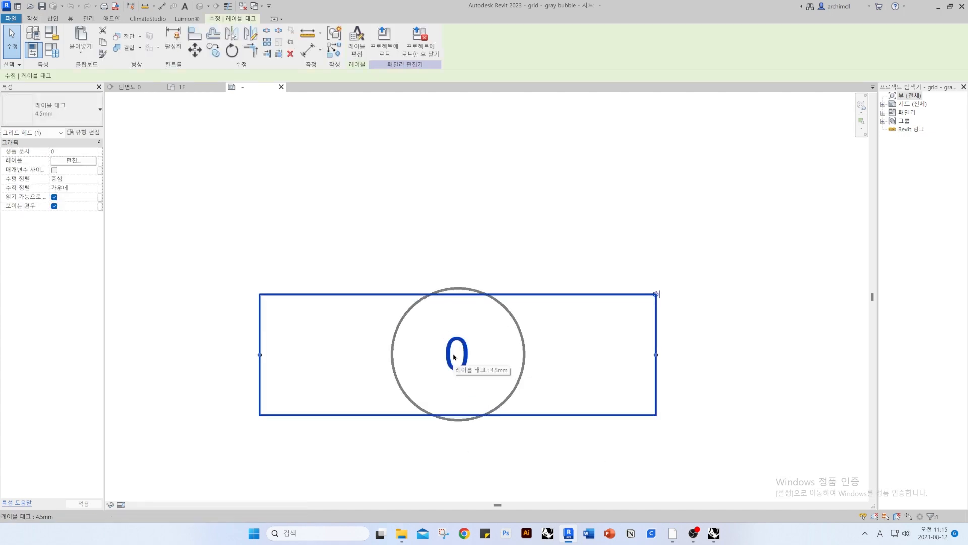
pyautogui.click(357, 41)
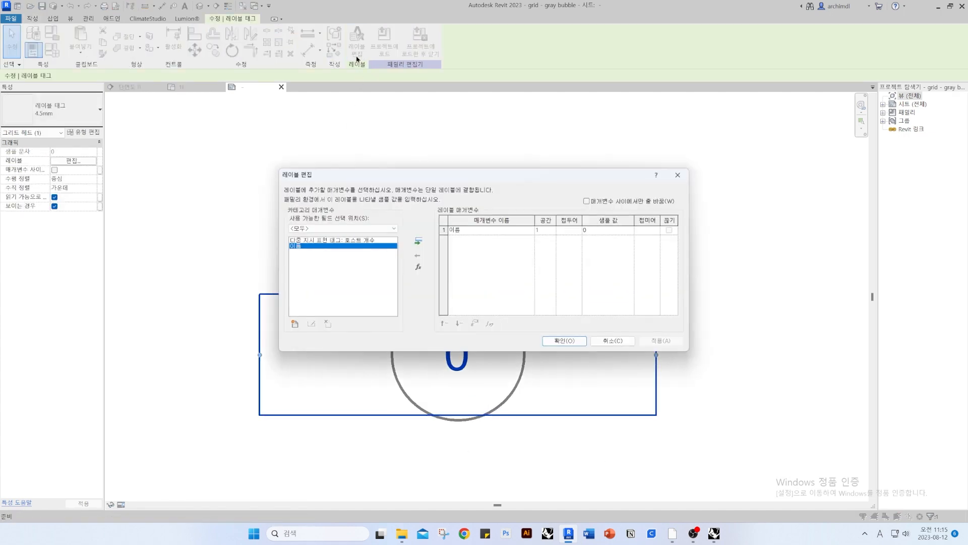
pyautogui.click(313, 246)
pyautogui.click(565, 341)
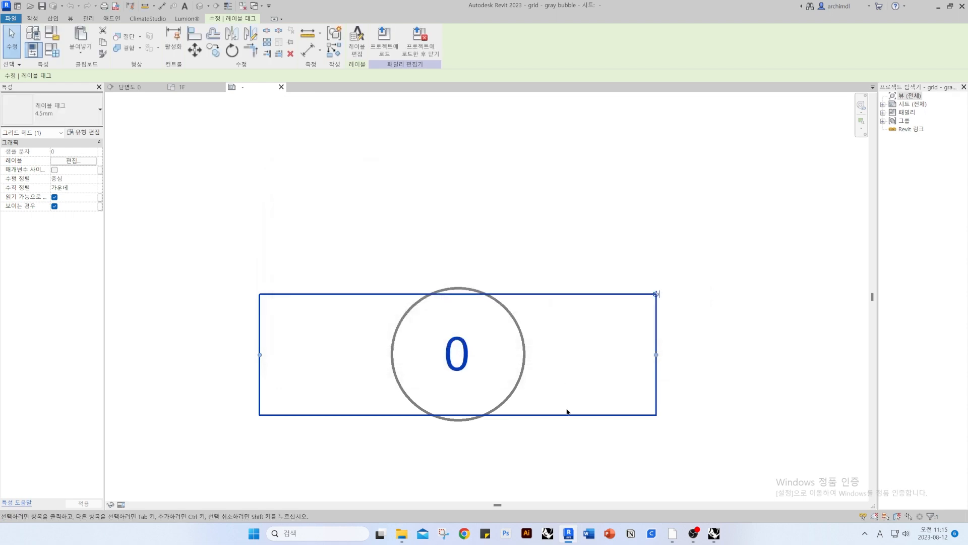
pyautogui.click(505, 422)
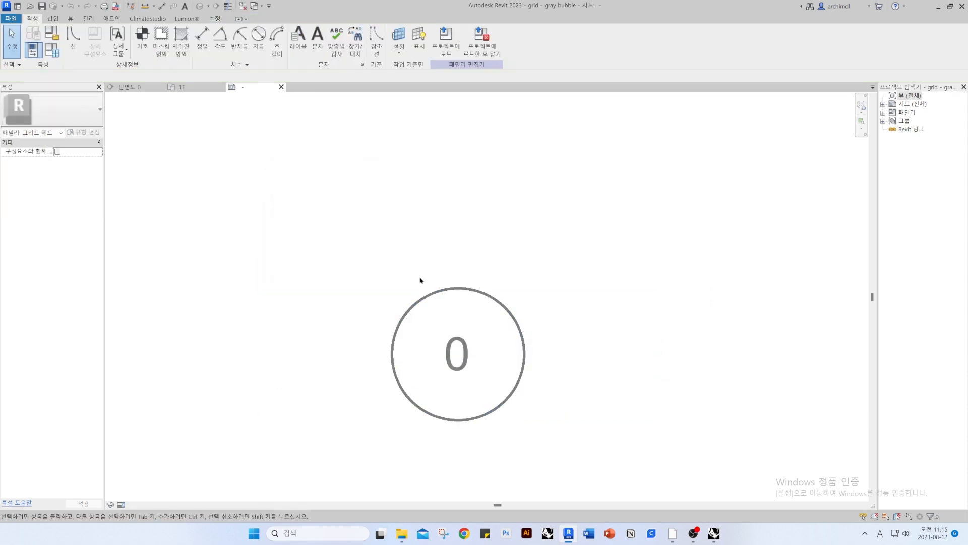
# Inspect the head circle and review its line subcategory options
pyautogui.click(515, 324)
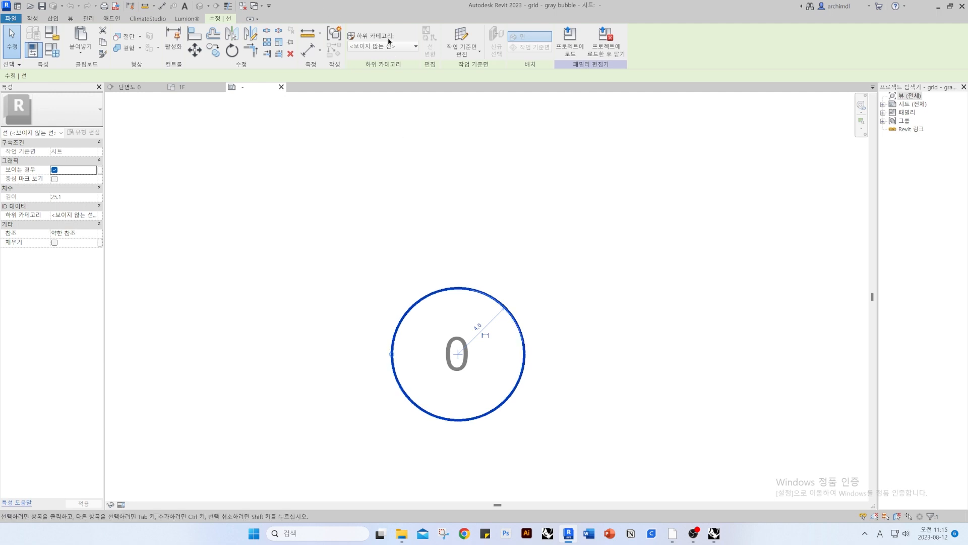
pyautogui.click(415, 47)
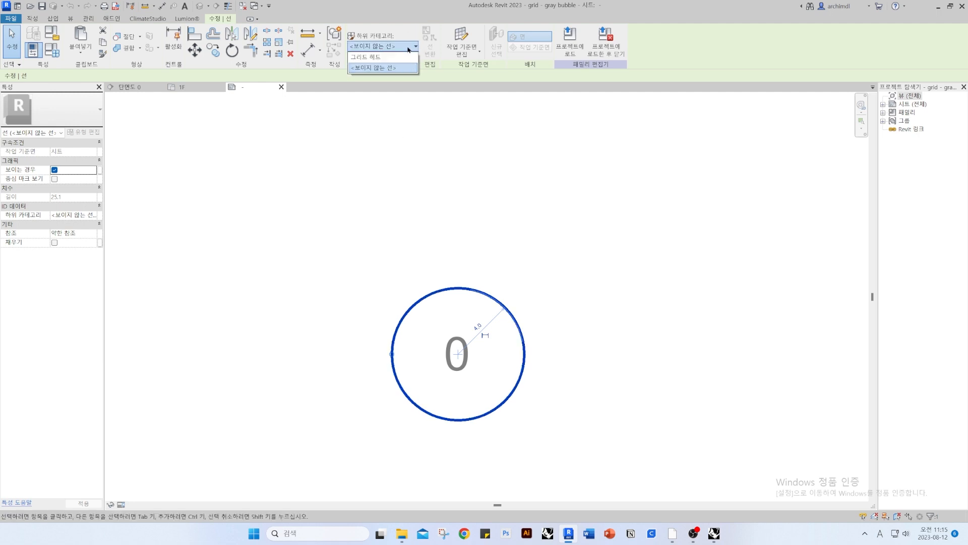
pyautogui.click(407, 50)
pyautogui.click(549, 385)
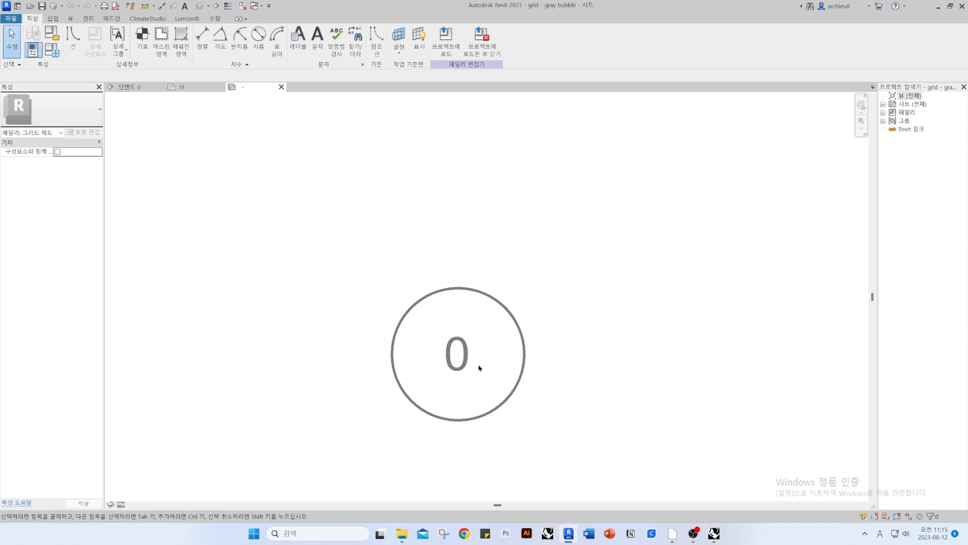
# Load the gray bubble family into the project and set the Grid type's symbol to grid - gray bubble
pyautogui.click(444, 44)
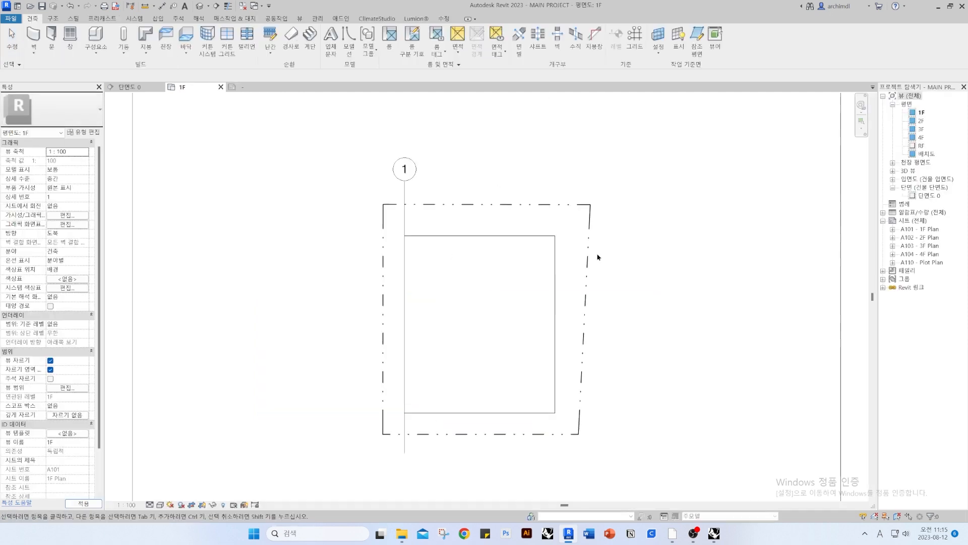
pyautogui.click(405, 185)
pyautogui.click(87, 132)
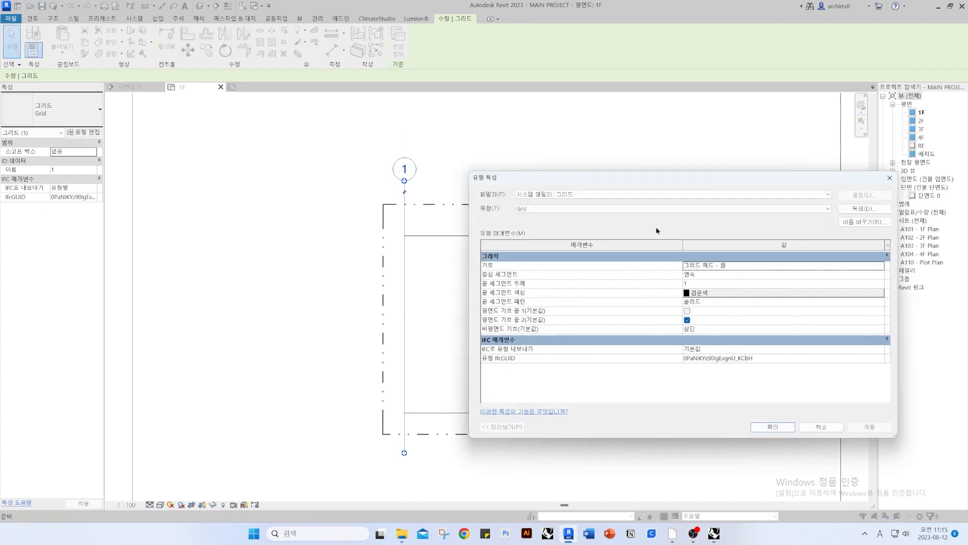
pyautogui.click(885, 269)
pyautogui.click(748, 282)
pyautogui.click(773, 427)
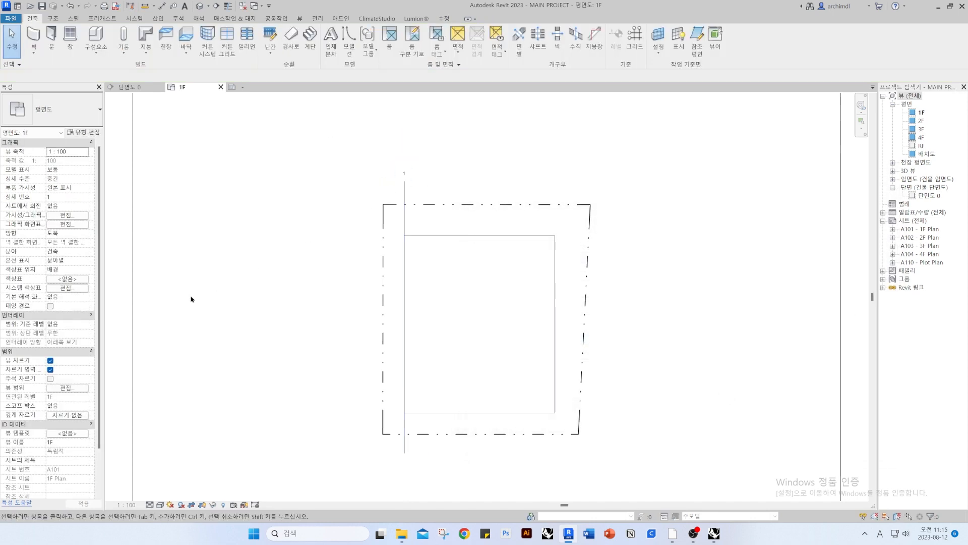
# Set the Grid type's end segment colour to gray, RGB 128-128-128
pyautogui.scroll(3, 216, 335)
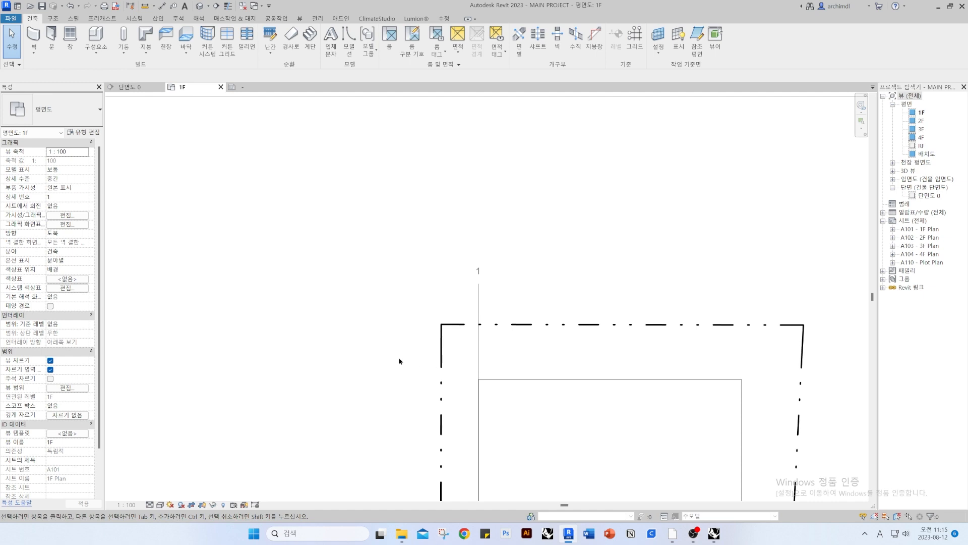
pyautogui.scroll(-5, 399, 361)
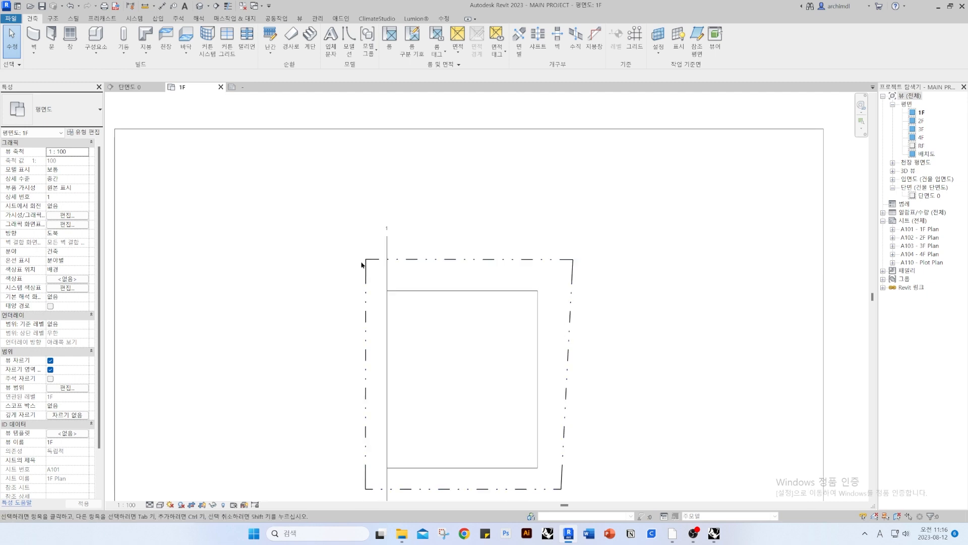
pyautogui.scroll(5, 399, 245)
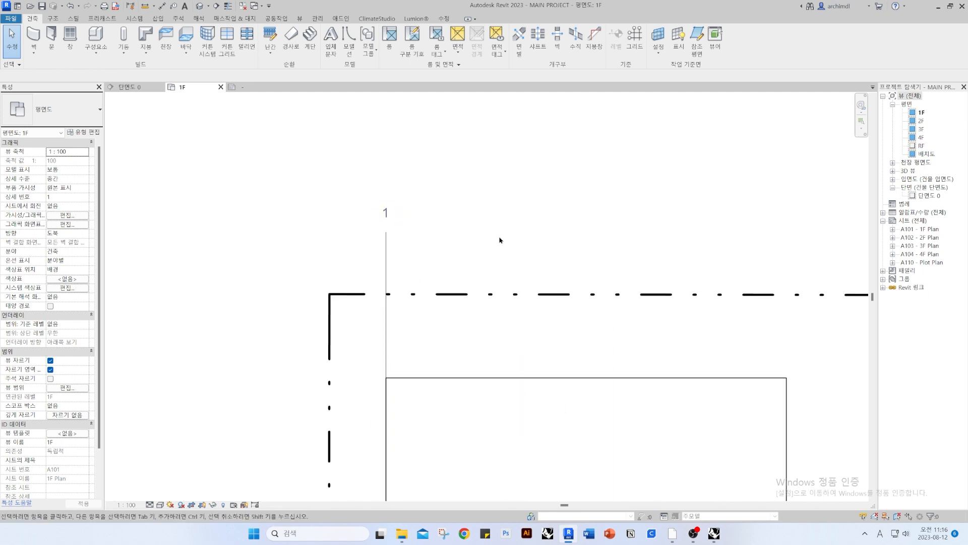
pyautogui.scroll(1, 391, 242)
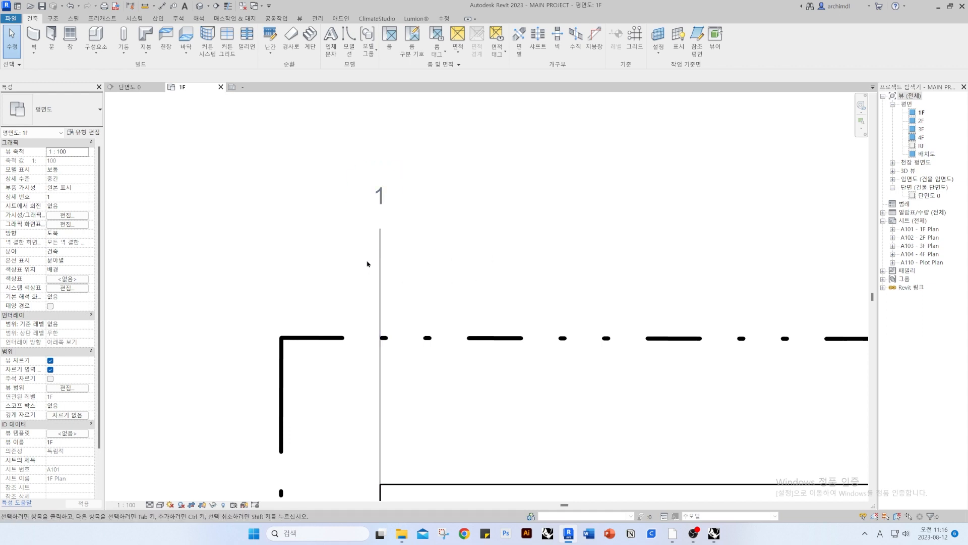
pyautogui.scroll(-2, 279, 227)
pyautogui.moveTo(279, 226); pyautogui.dragTo(338, 239, button='middle')
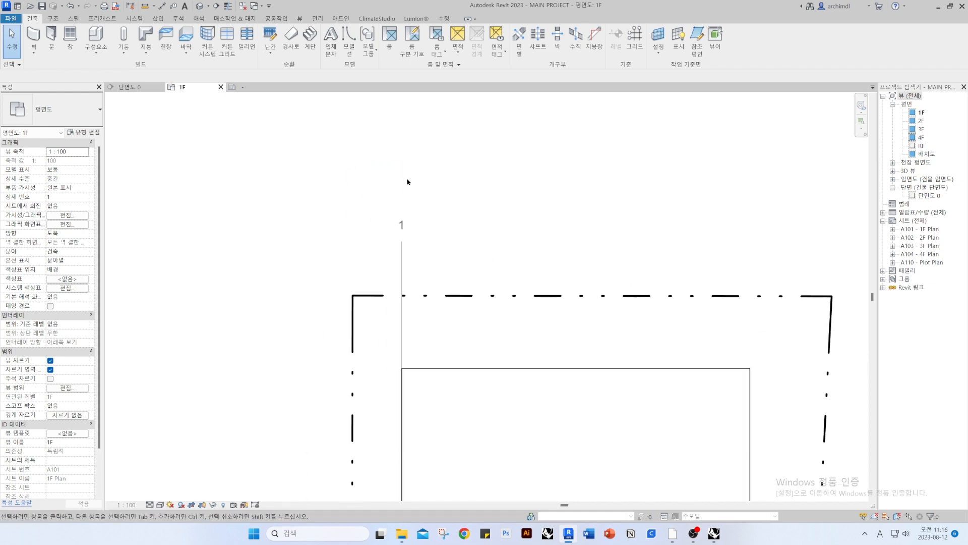
pyautogui.click(402, 259)
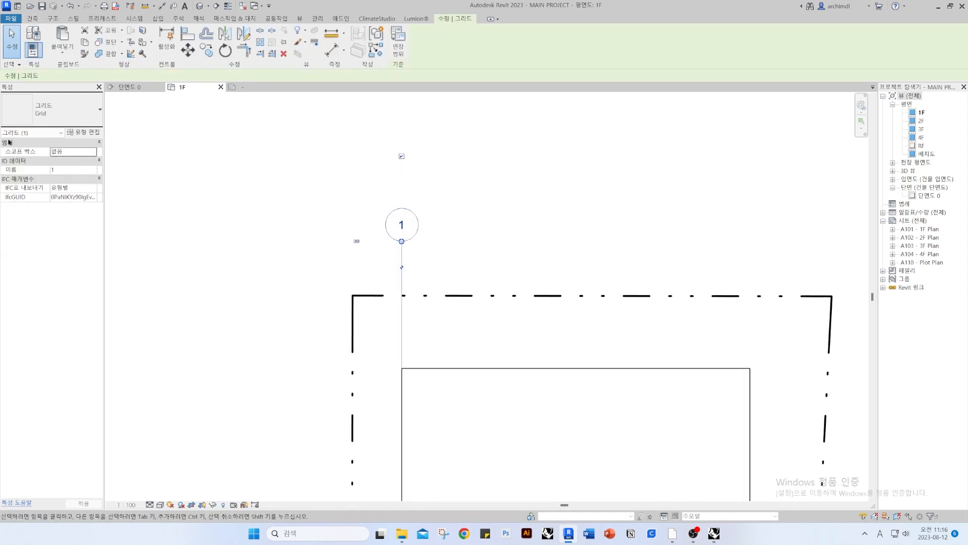
pyautogui.click(81, 132)
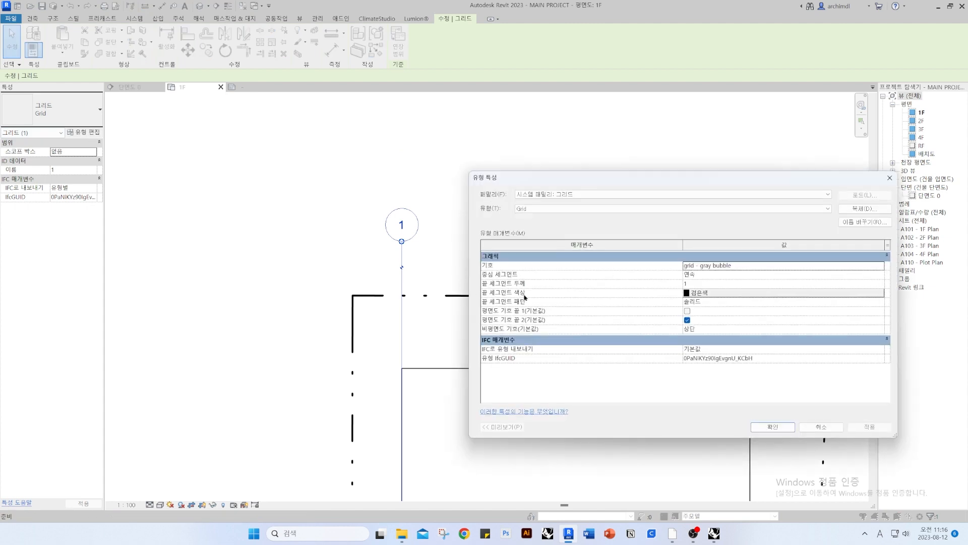
pyautogui.click(775, 297)
pyautogui.click(617, 293)
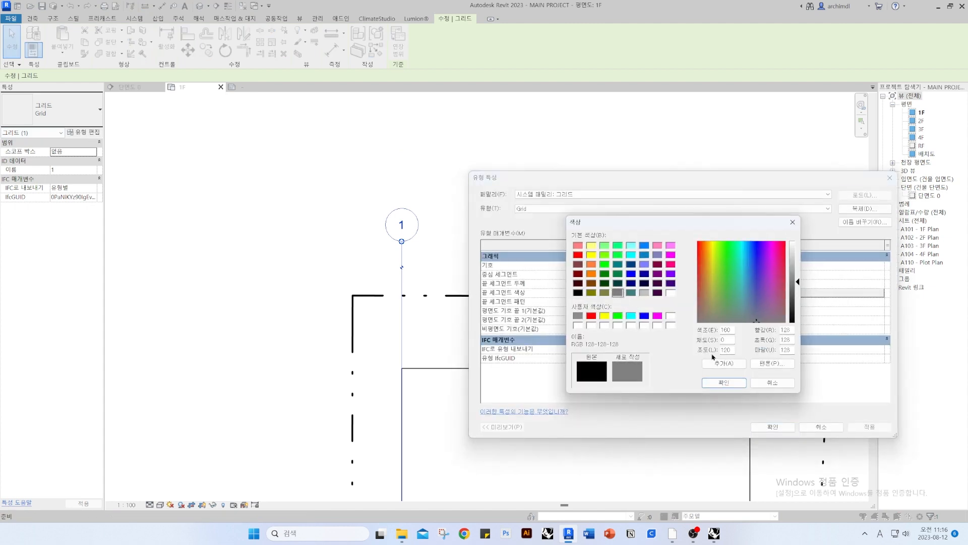
pyautogui.click(725, 383)
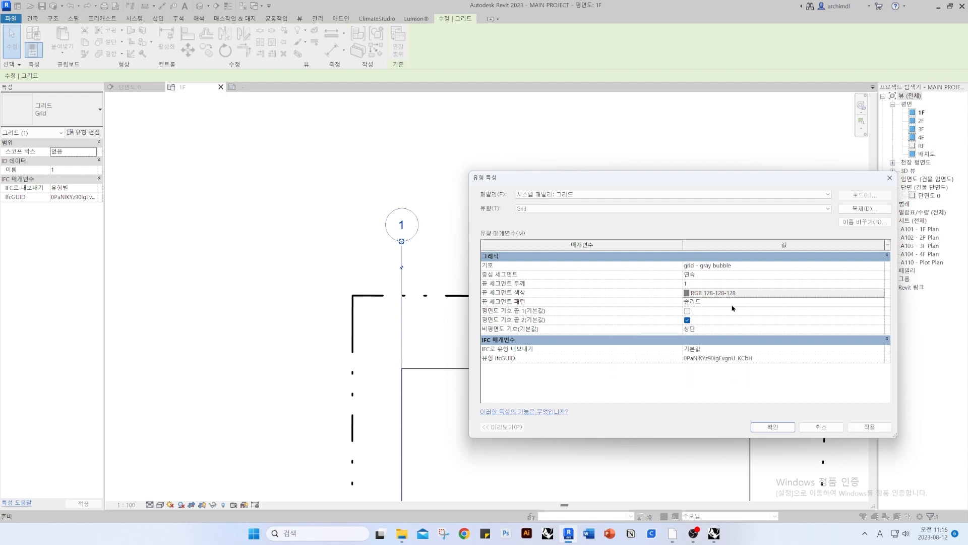
# Set the Grid type's end segment pattern to 긴 대시 and apply the type changes
pyautogui.click(880, 303)
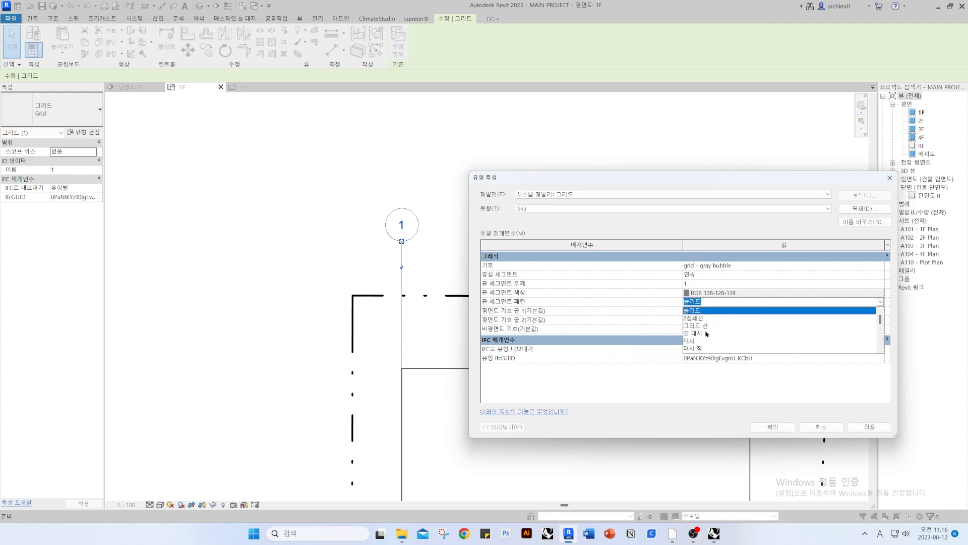
pyautogui.click(706, 334)
pyautogui.click(773, 426)
pyautogui.press('Escape')
# Copy grid 1 from the building outline's upper-left corner to the midpoint of its upper edge, with multiple copies enabled
pyautogui.scroll(-3, 308, 301)
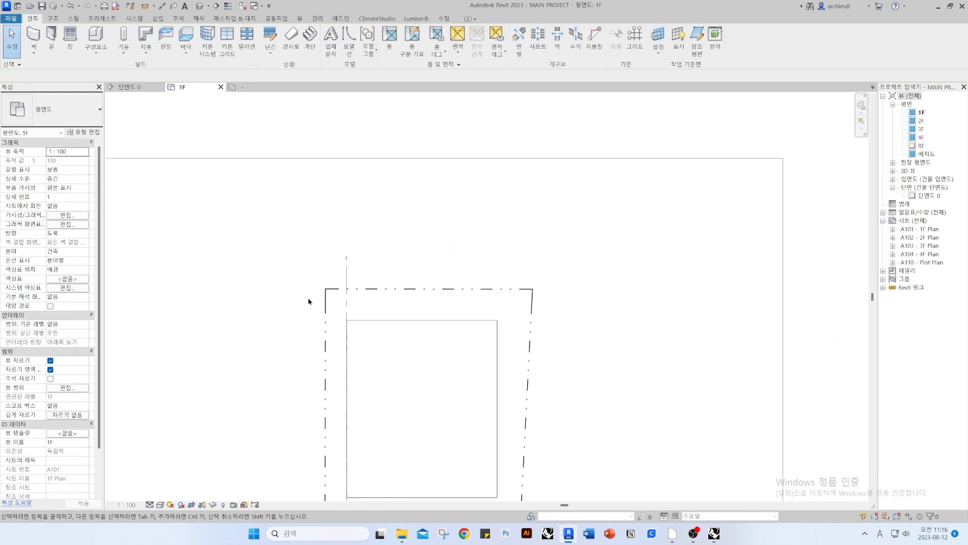
pyautogui.moveTo(309, 301); pyautogui.dragTo(365, 262, button='middle')
pyautogui.scroll(-2, 464, 299)
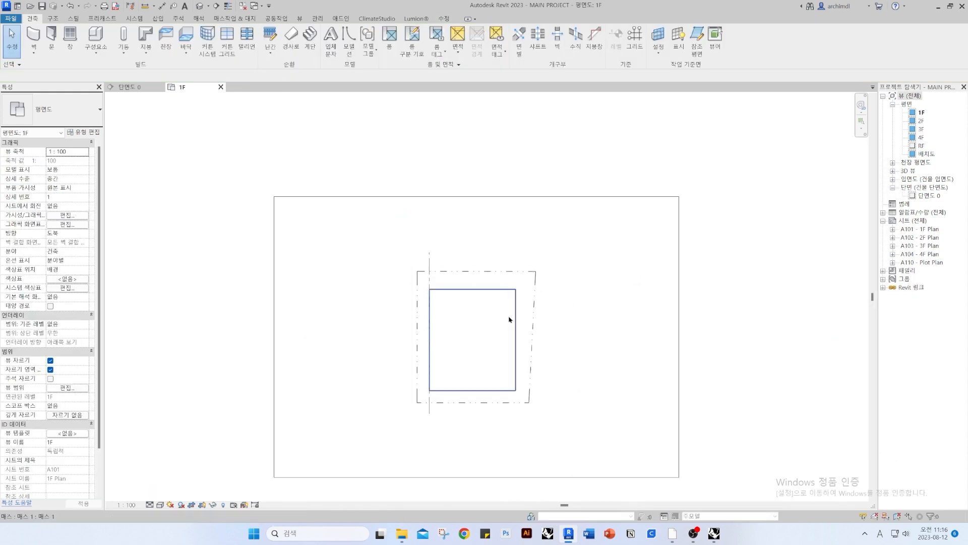
pyautogui.scroll(3, 436, 278)
pyautogui.click(436, 278)
pyautogui.scroll(3, 474, 281)
pyautogui.press('m')
pyautogui.press('v')
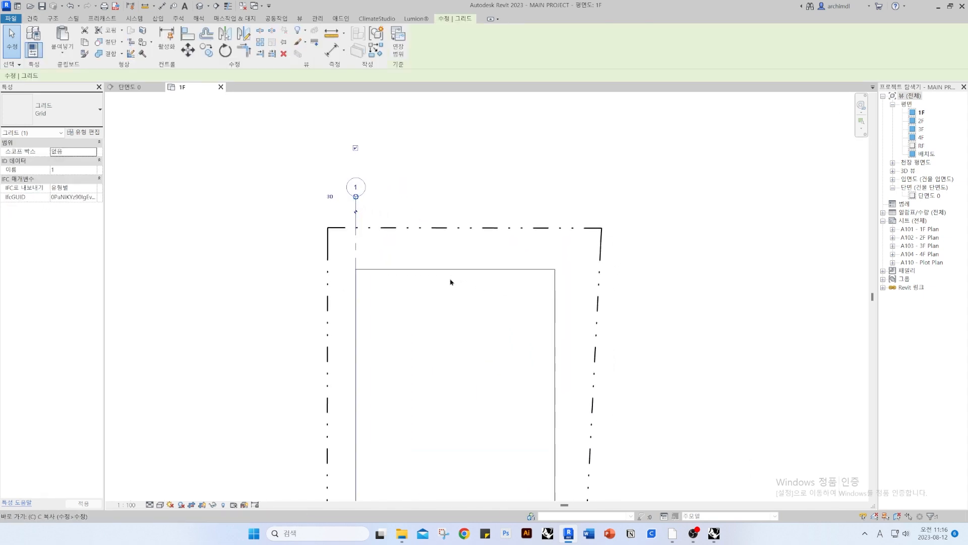
pyautogui.click(355, 270)
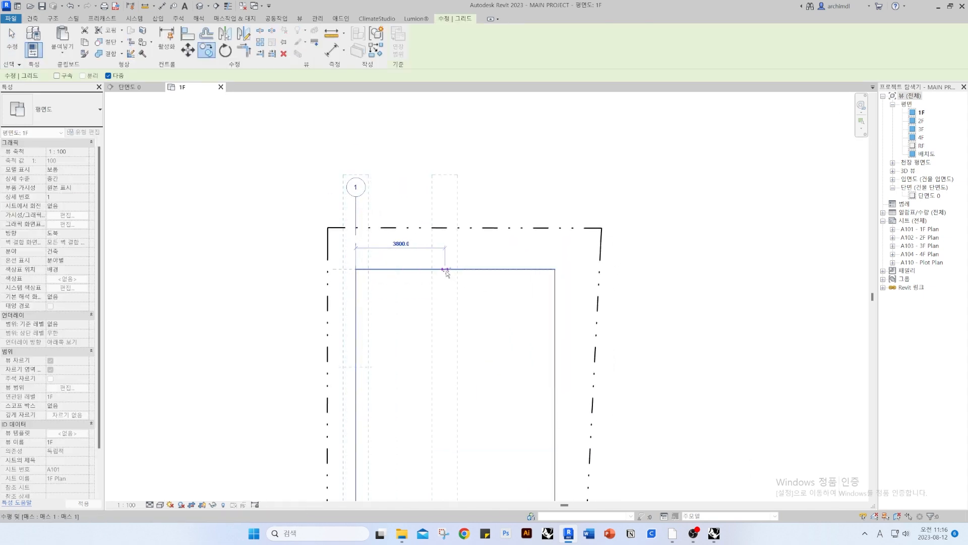
pyautogui.click(455, 269)
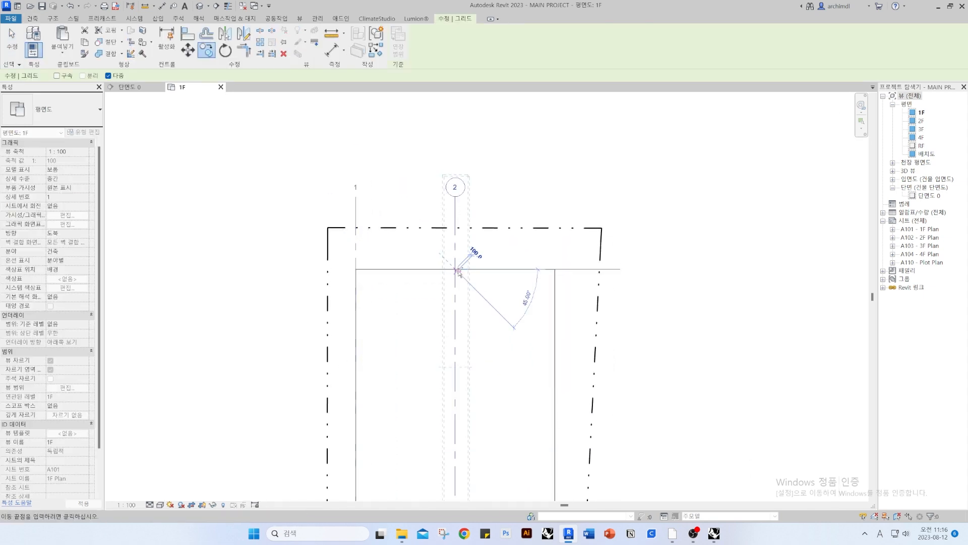
# Place the next copy of the grid at the building outline's upper-right corner and finish copying
pyautogui.click(555, 269)
pyautogui.press('Escape')
pyautogui.press('Escape')
pyautogui.scroll(-2, 518, 277)
pyautogui.scroll(2, 497, 283)
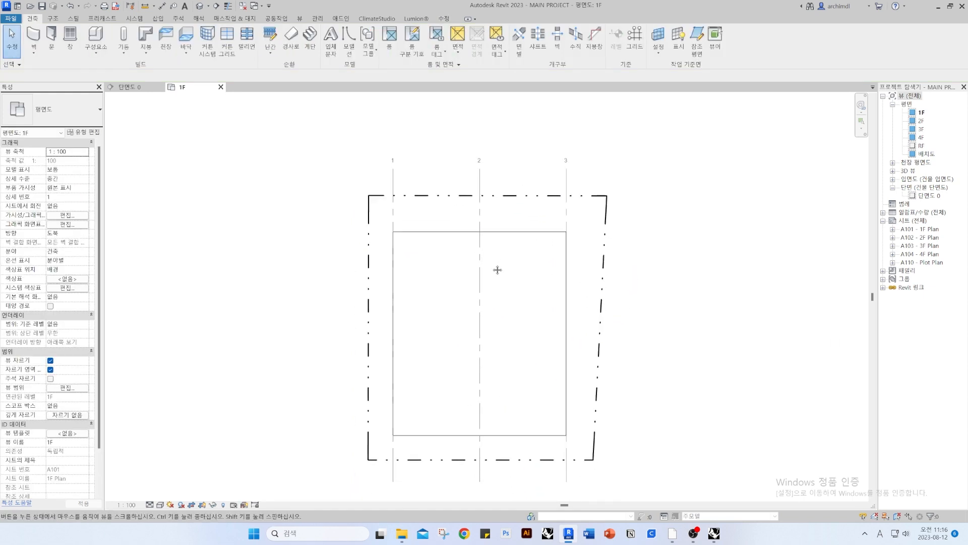
# Rename grid 1 as X1
pyautogui.moveTo(465, 324); pyautogui.dragTo(443, 385, button='middle')
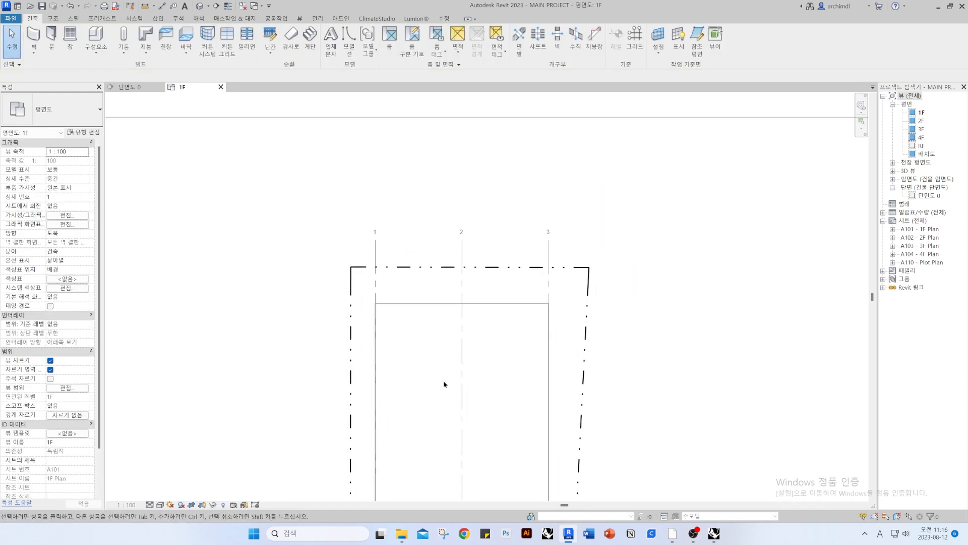
pyautogui.scroll(2, 373, 234)
pyautogui.doubleClick(373, 231)
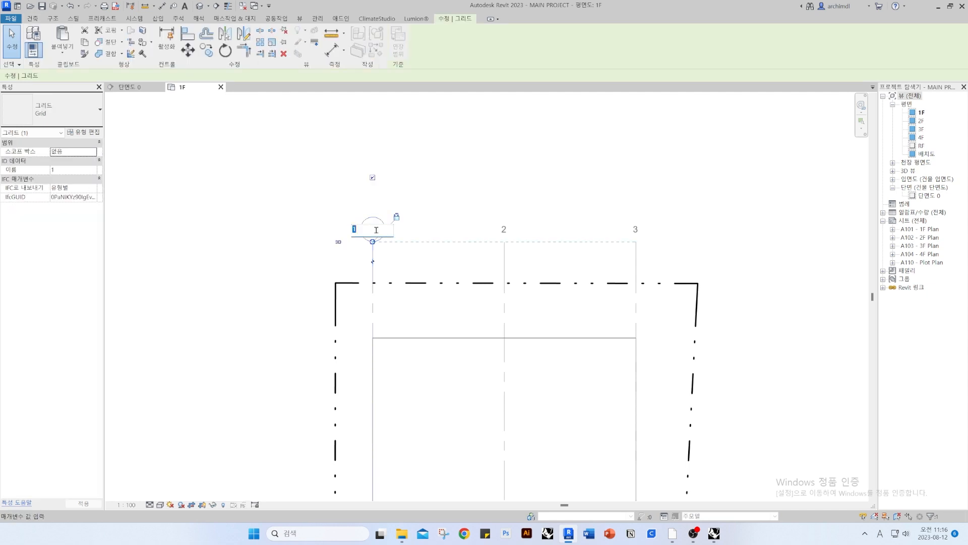
pyautogui.press('Home')
pyautogui.write('X')
pyautogui.press('Return')
pyautogui.click(514, 174)
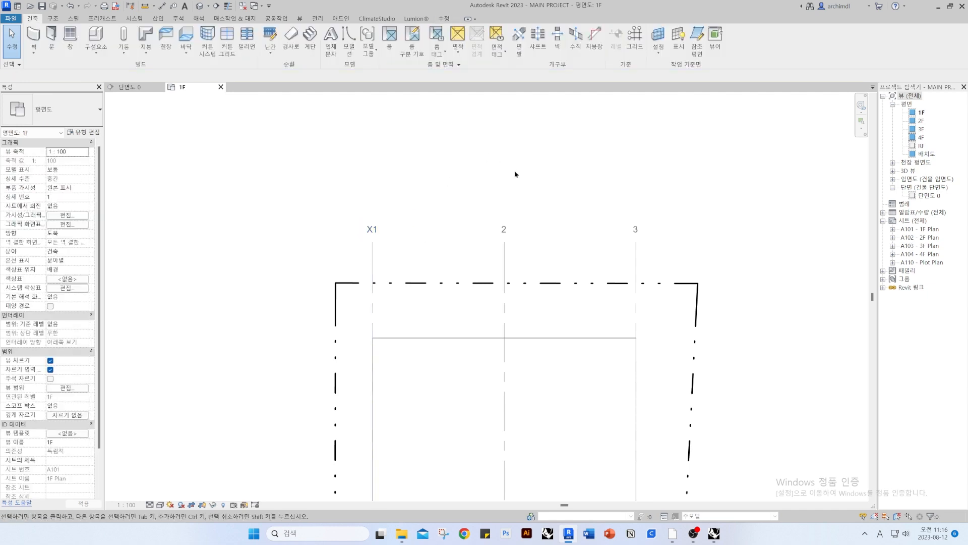
# Rename grid 2 as X2
pyautogui.click(506, 250)
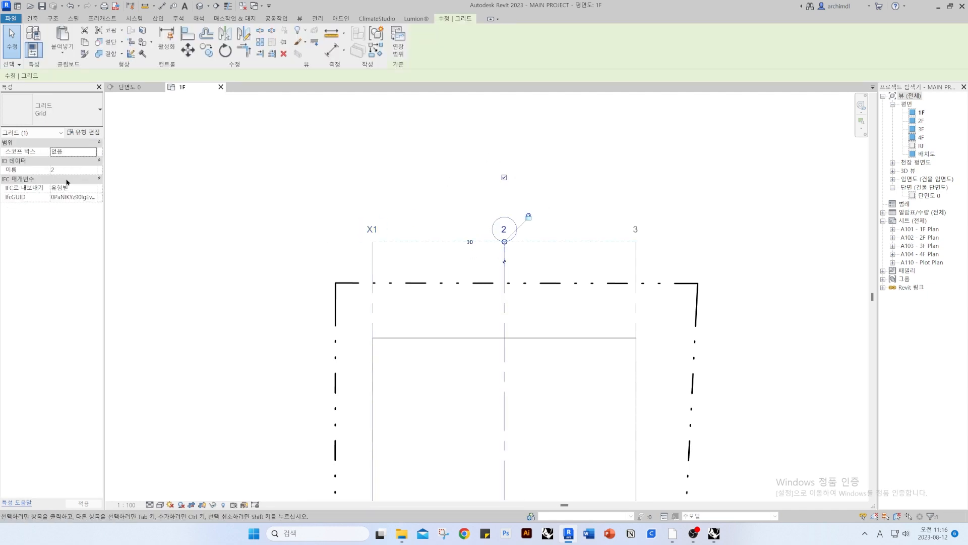
pyautogui.click(53, 170)
pyautogui.write('X')
pyautogui.click(529, 179)
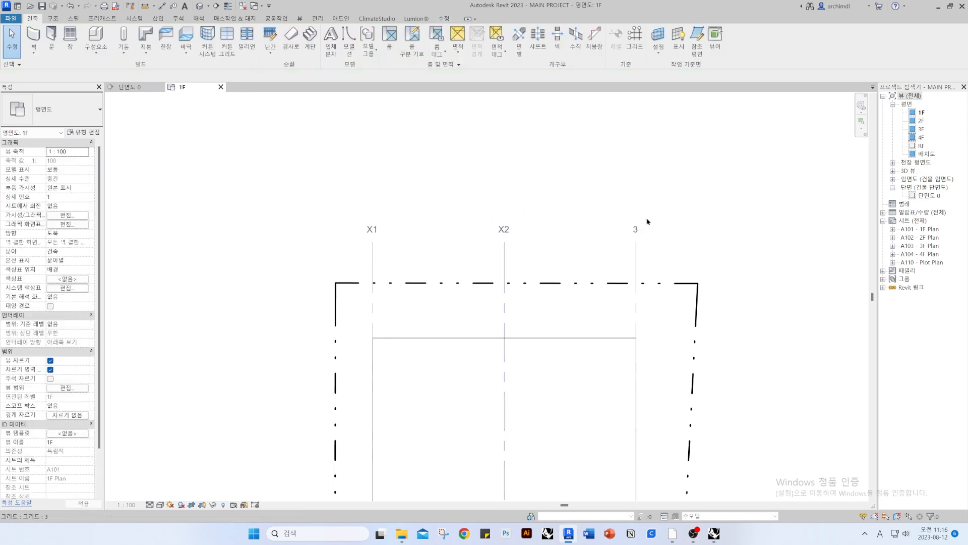
# Rename grid 3 as X3
pyautogui.click(636, 251)
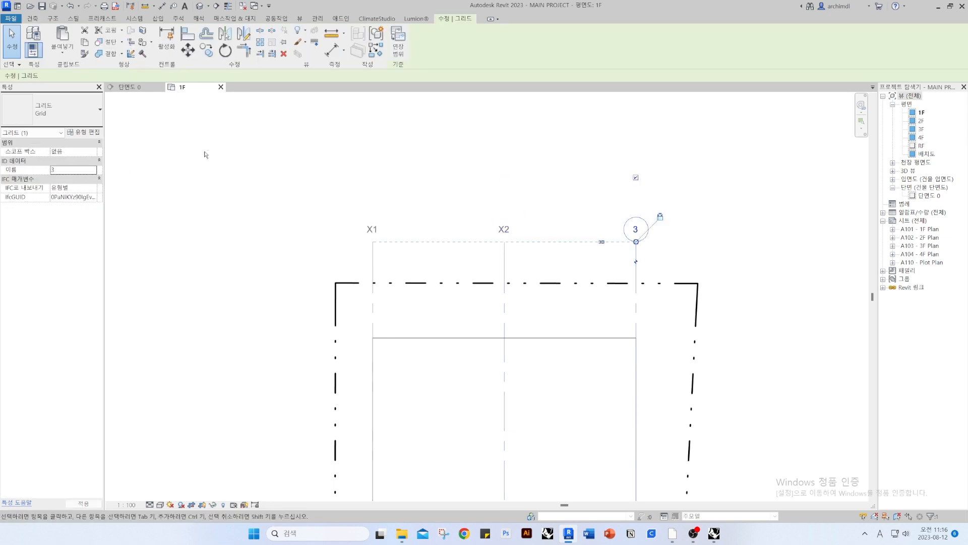
pyautogui.click(146, 163)
pyautogui.click(623, 238)
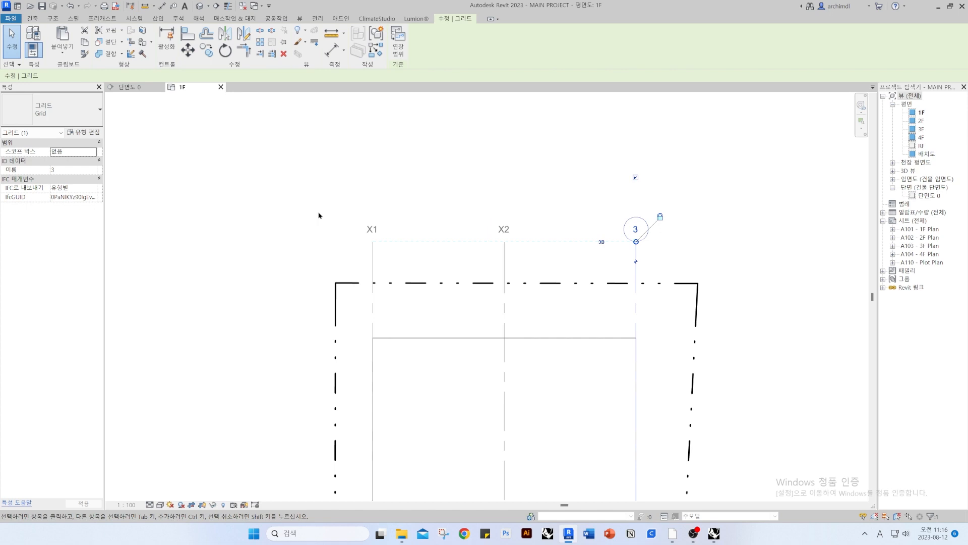
pyautogui.click(52, 169)
pyautogui.press('Return')
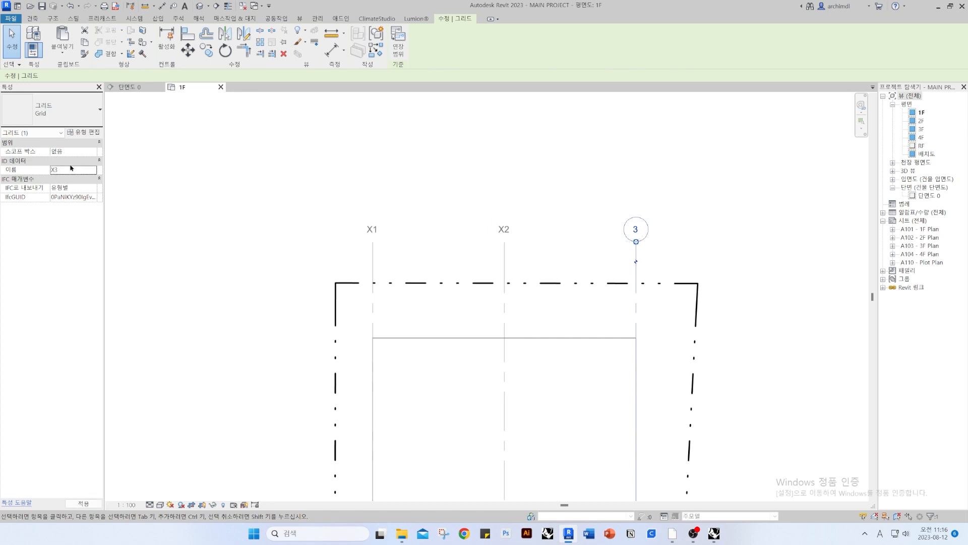
pyautogui.click(197, 239)
# Draw a horizontal grid along the building outline's upper edge, from its upper-right corner to beyond the site boundary's left edge
pyautogui.scroll(-7, 243, 235)
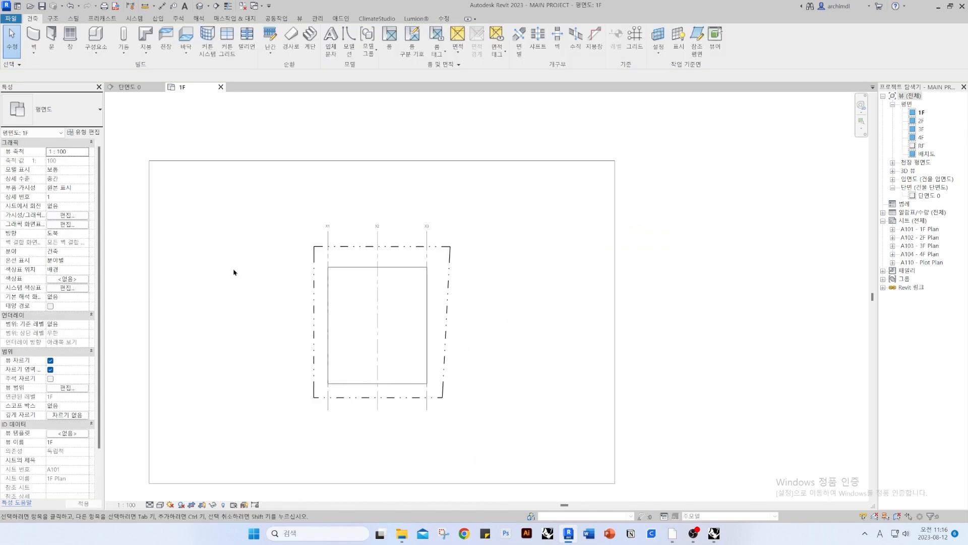
pyautogui.moveTo(235, 270); pyautogui.dragTo(345, 263, button='middle')
pyautogui.scroll(5, 363, 272)
pyautogui.press('g')
pyautogui.press('r')
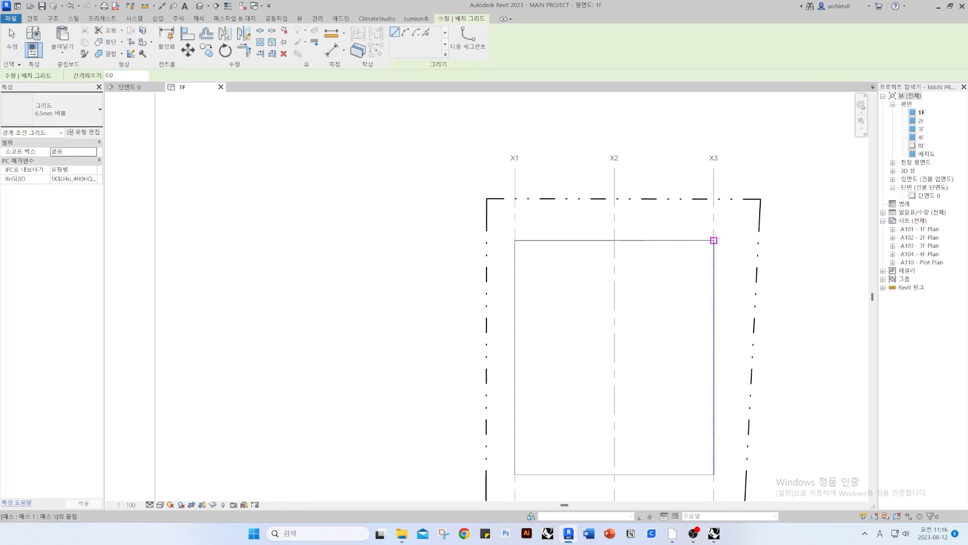
pyautogui.moveTo(713, 238); pyautogui.dragTo(634, 221, button='middle')
pyautogui.moveTo(318, 222); pyautogui.dragTo(377, 222)
pyautogui.click(378, 222)
pyautogui.press('Escape')
pyautogui.press('Escape')
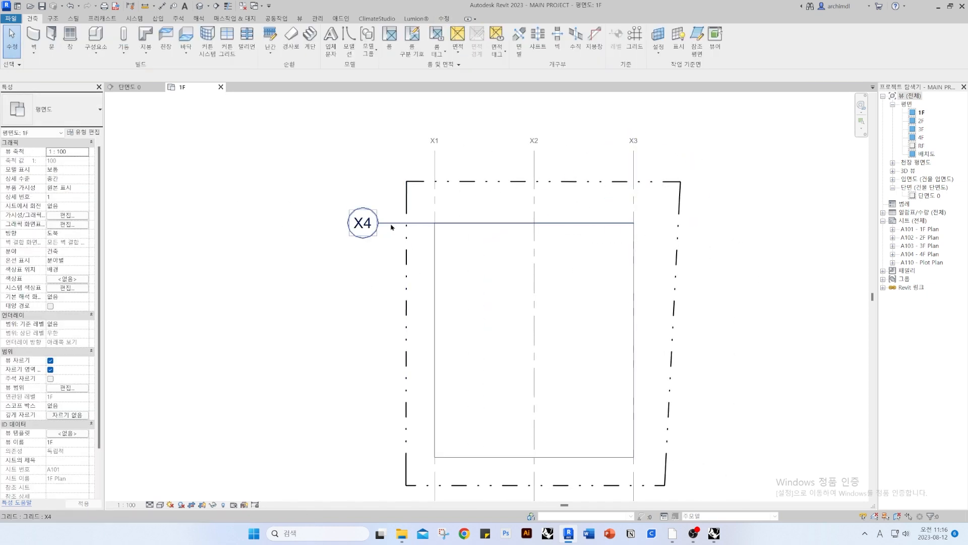
# Change the new horizontal grid's type from 6.5mm 버블 to Grid
pyautogui.click(386, 222)
pyautogui.click(66, 109)
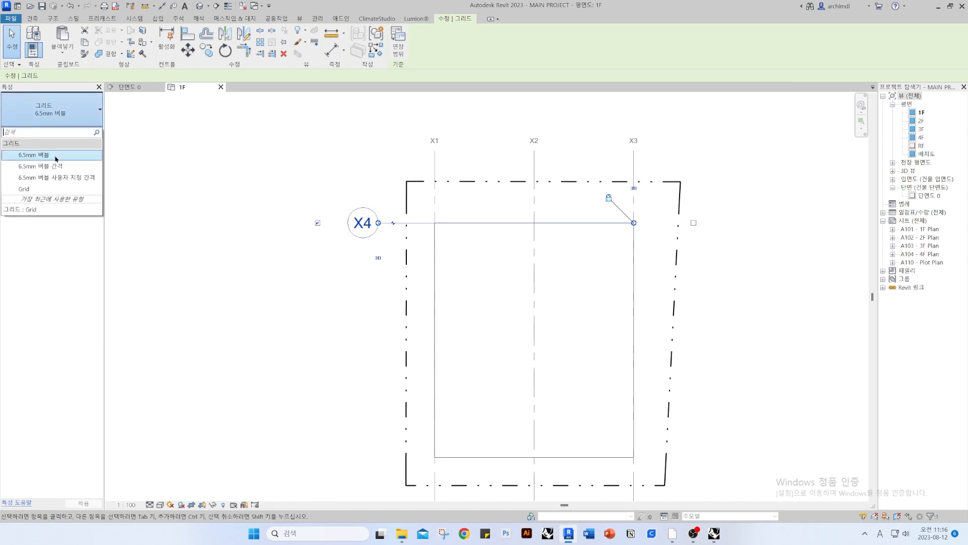
pyautogui.click(24, 193)
pyautogui.click(359, 259)
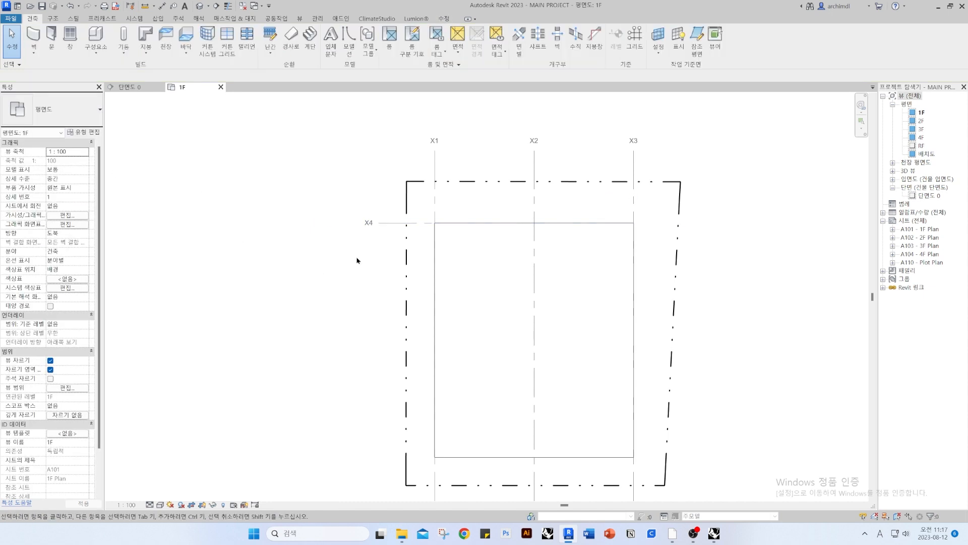
# Extend the horizontal grid's right end beyond the site boundary's right edge
pyautogui.click(512, 225)
pyautogui.click(429, 222)
pyautogui.moveTo(633, 222); pyautogui.dragTo(708, 222)
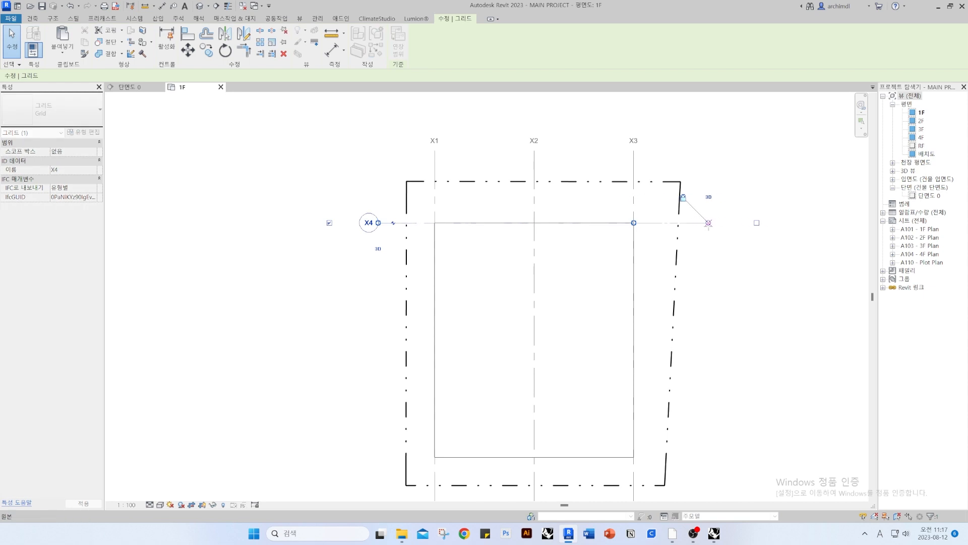
# Copy the horizontal grid from the building outline's upper-left corner to its left edge's midpoint and its lower-left corner
pyautogui.scroll(-2, 354, 224)
pyautogui.moveTo(384, 254); pyautogui.dragTo(401, 238, button='middle')
pyautogui.scroll(1, 401, 238)
pyautogui.press('m')
pyautogui.press('v')
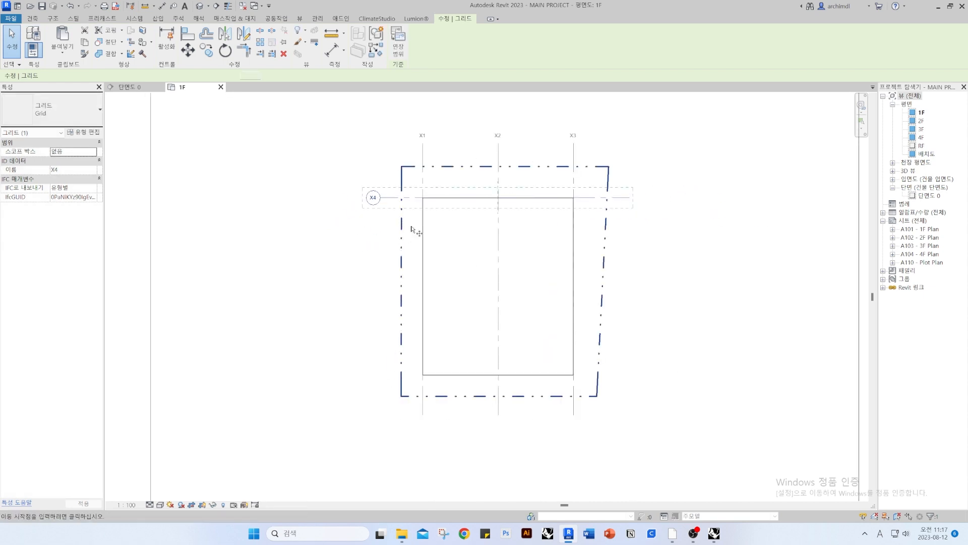
pyautogui.click(422, 197)
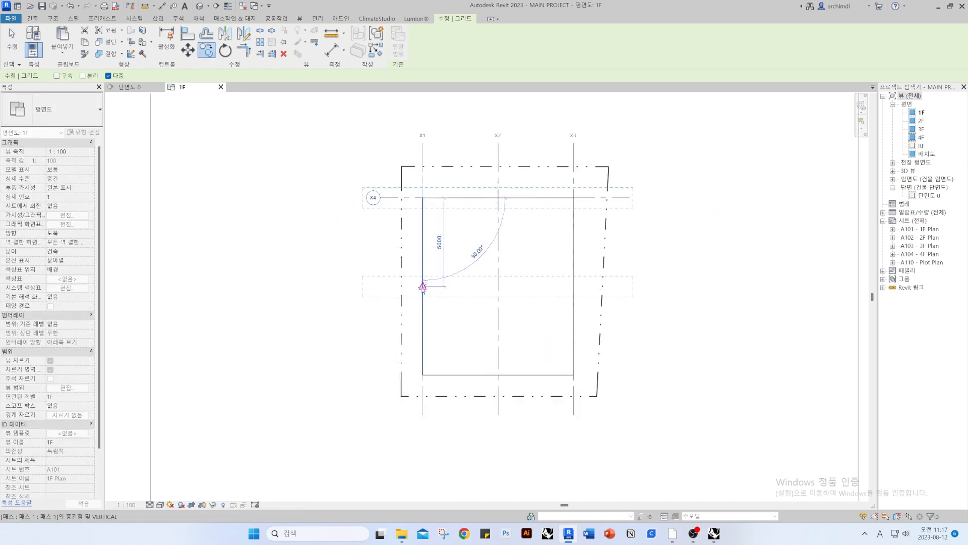
pyautogui.click(422, 286)
pyautogui.click(422, 374)
pyautogui.press('Escape')
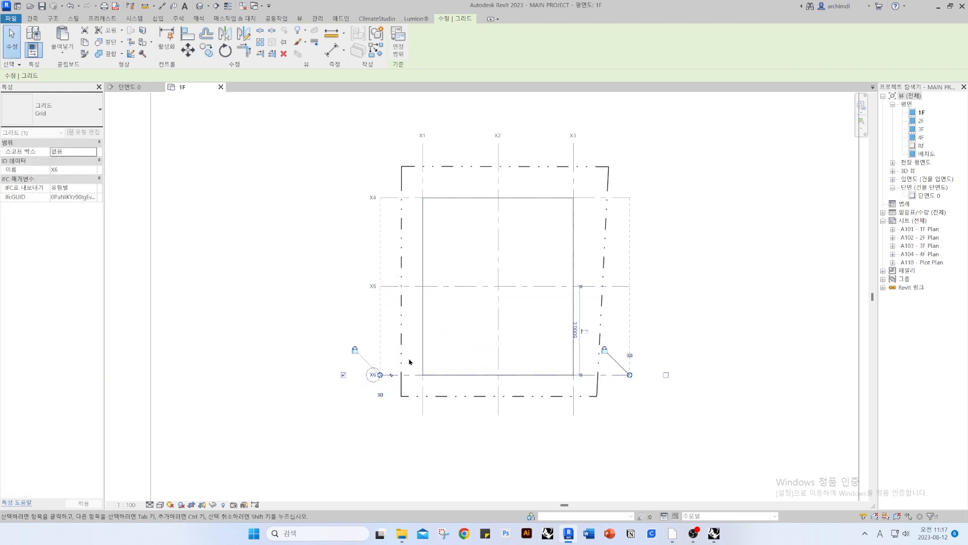
pyautogui.press('Escape')
# Rename the three horizontal grids, from top to bottom, as Y1, Y2 and Y3
pyautogui.doubleClick(374, 198)
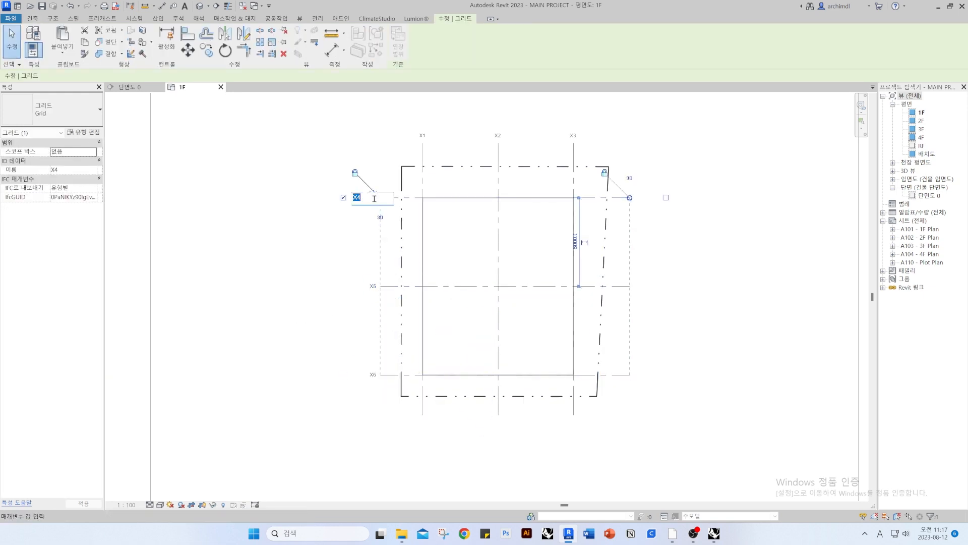
pyautogui.write('Y1')
pyautogui.press('Return')
pyautogui.click(377, 286)
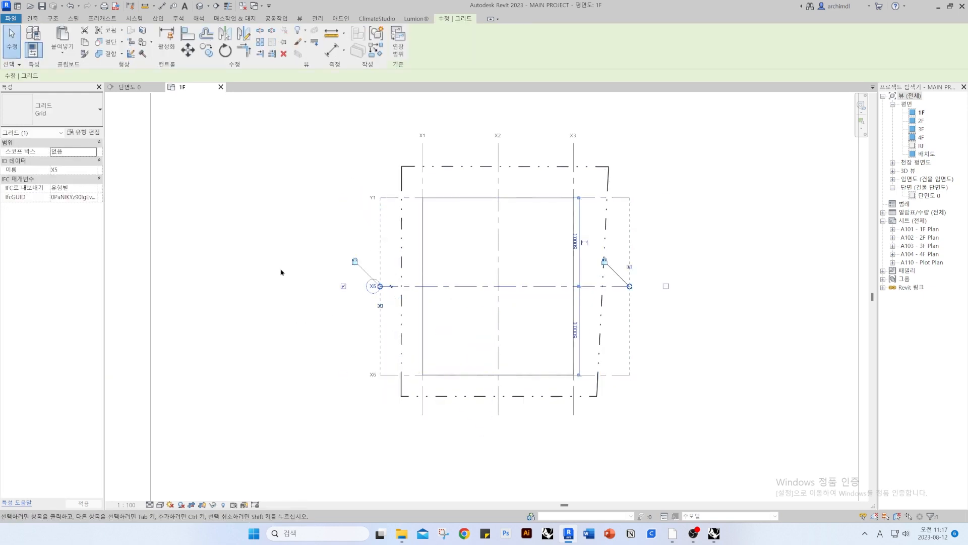
pyautogui.click(59, 170)
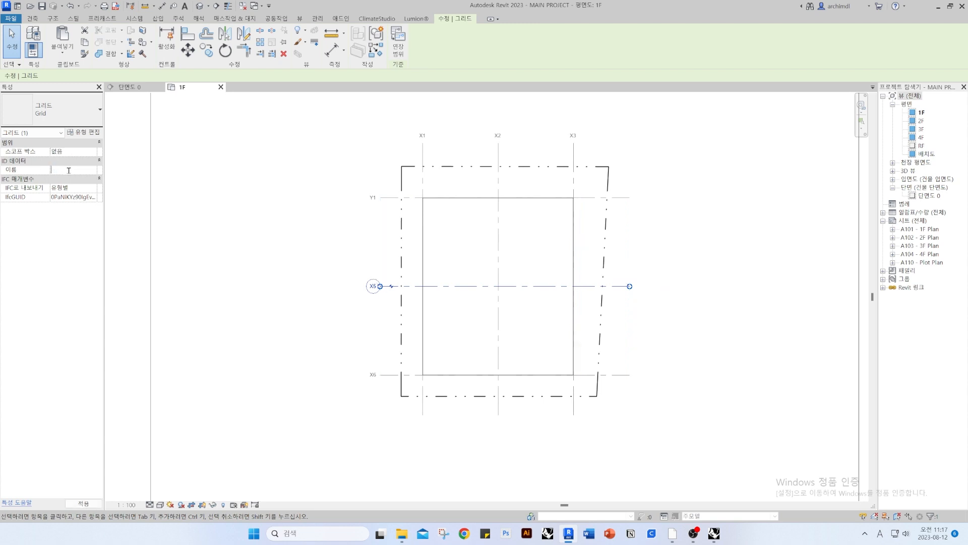
pyautogui.write('Y2')
pyautogui.press('Return')
pyautogui.doubleClick(372, 375)
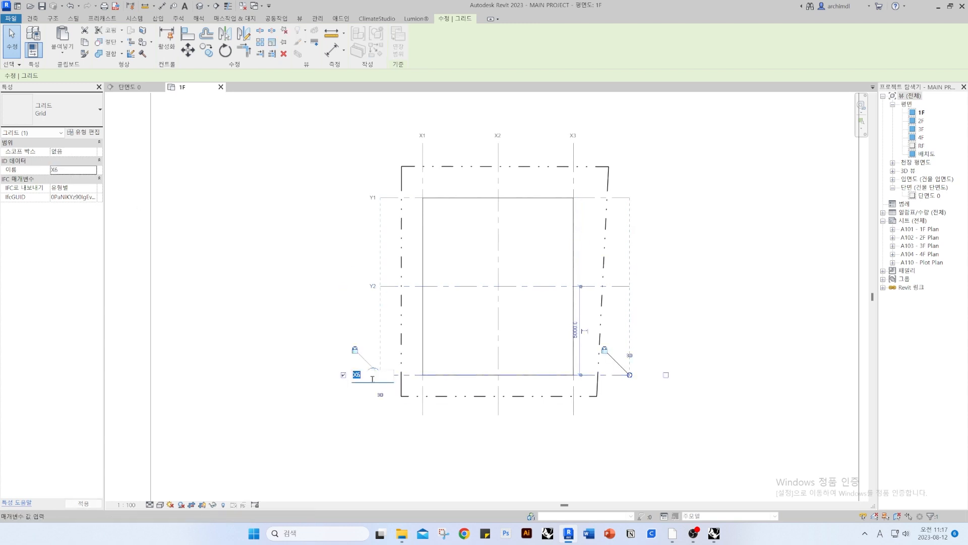
pyautogui.write('Y3')
pyautogui.press('Return')
pyautogui.click(264, 292)
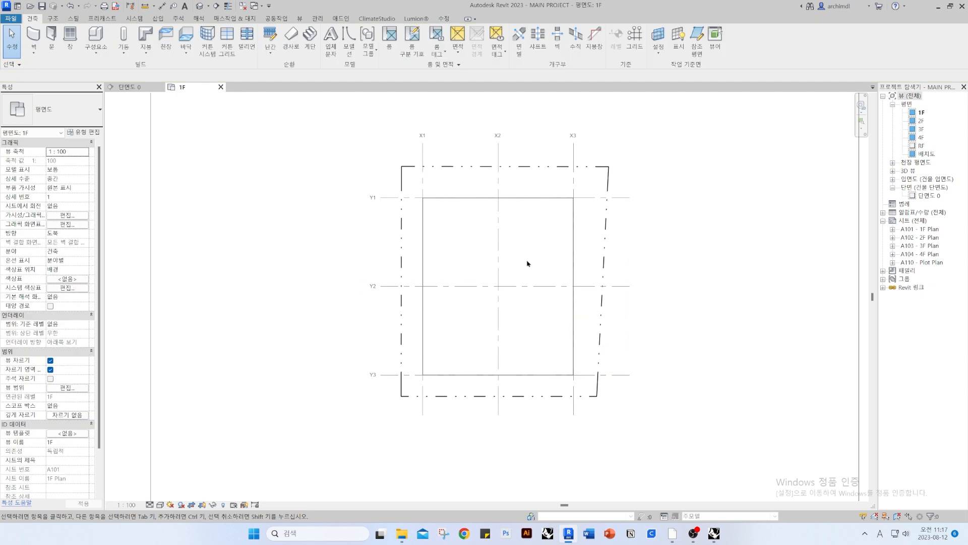
# Shorten the aligned Y grids slightly at their right ends
pyautogui.click(625, 285)
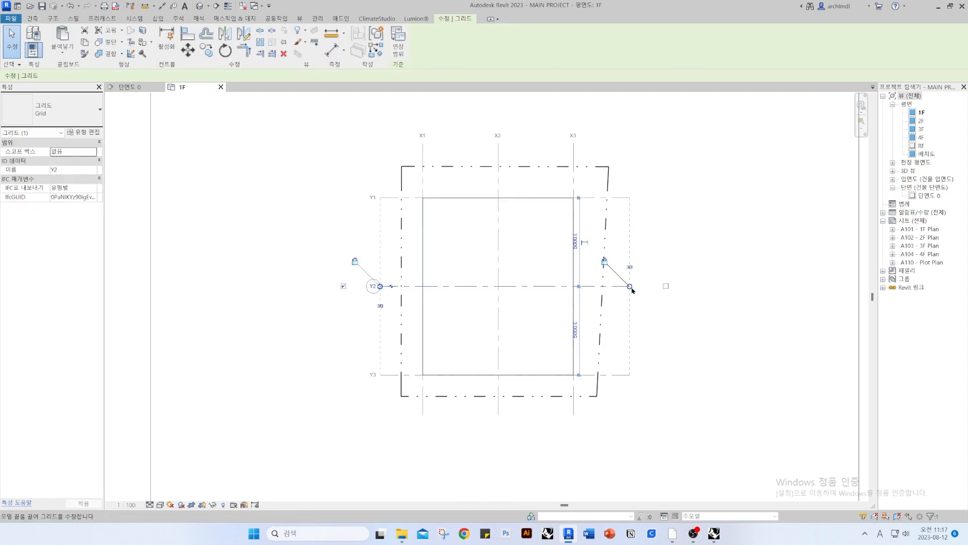
pyautogui.click(769, 340)
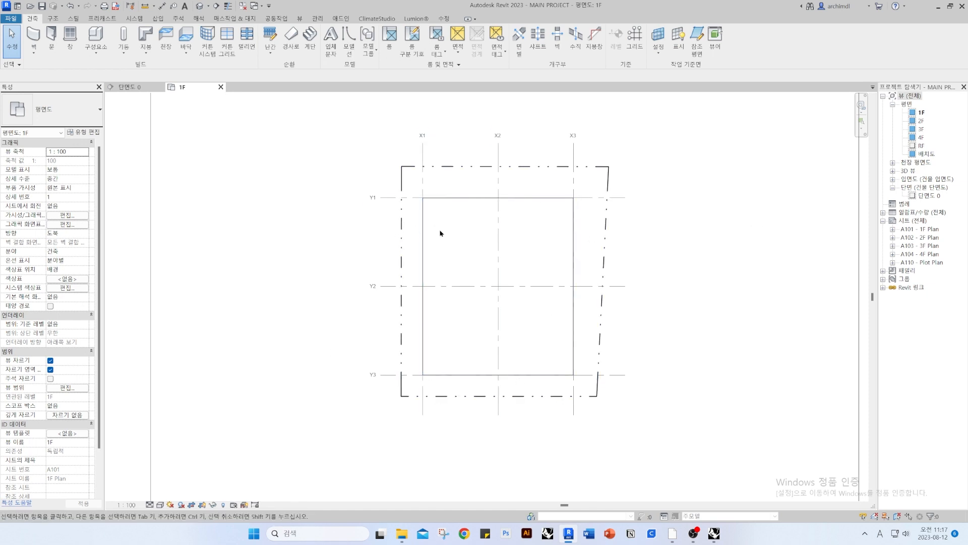
# Unload the CAD link 01. 매스스터디.dwg to clear the building mass from the plan, and save the project
pyautogui.click(425, 235)
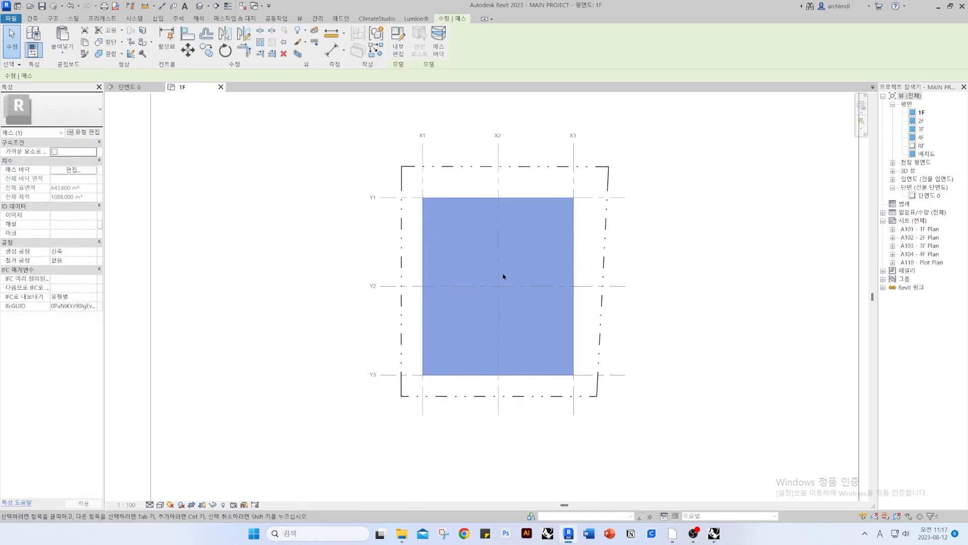
pyautogui.click(330, 293)
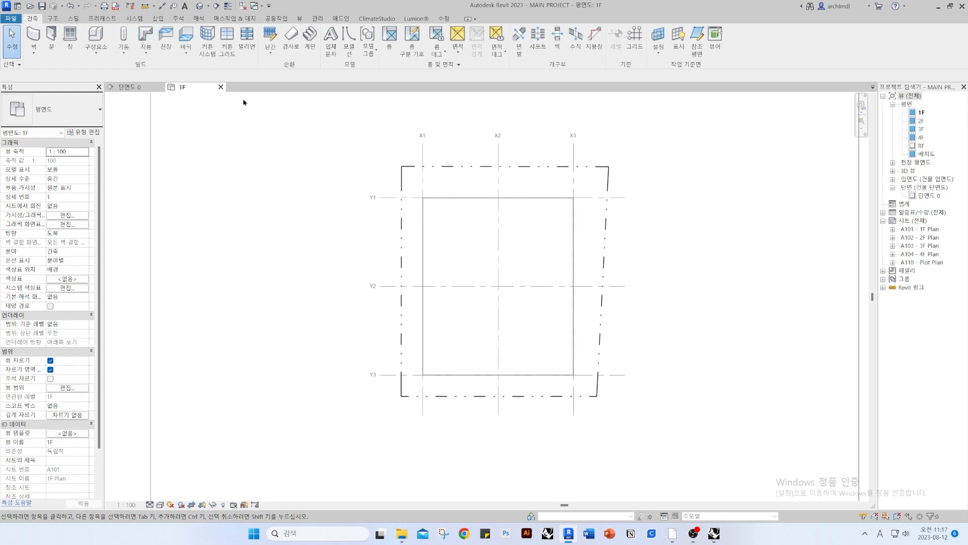
pyautogui.press('m')
pyautogui.press('l')
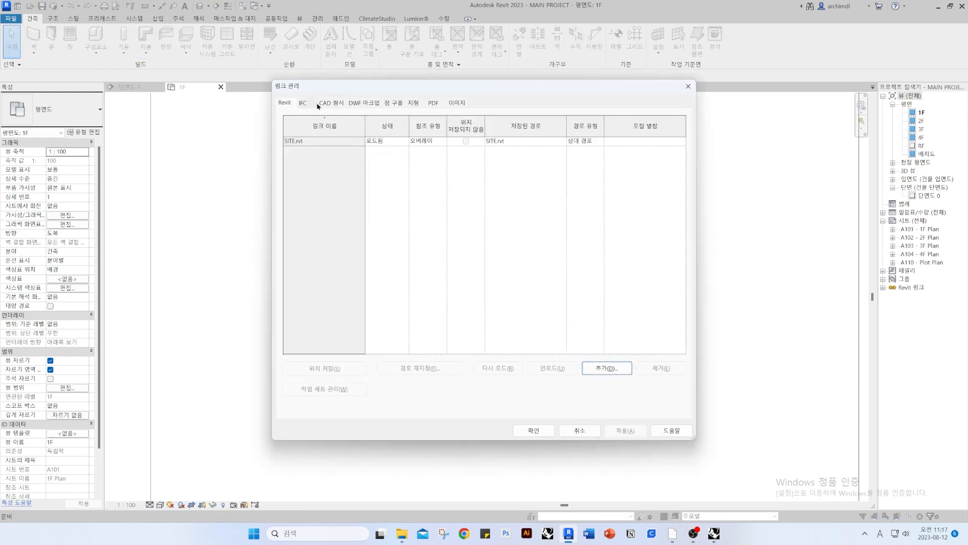
pyautogui.click(331, 103)
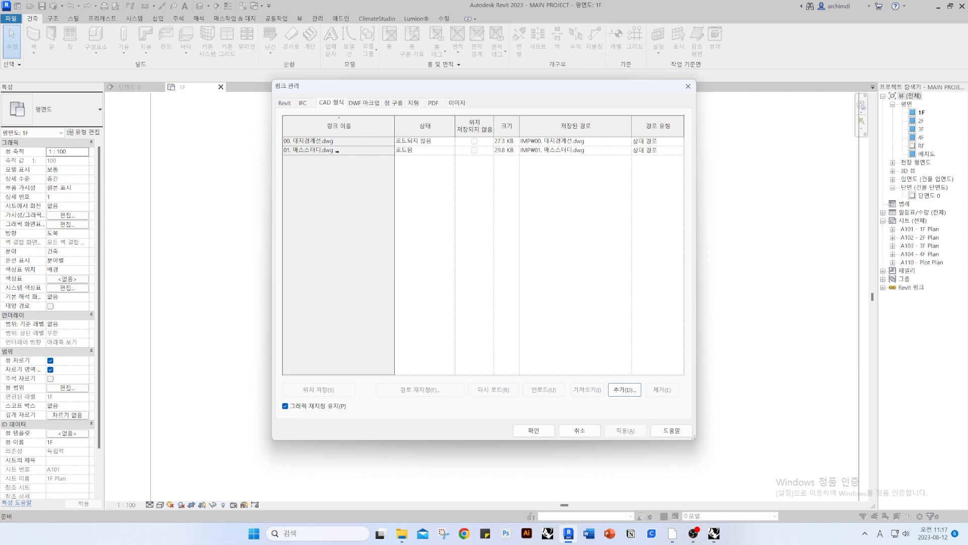
pyautogui.click(337, 151)
pyautogui.click(544, 389)
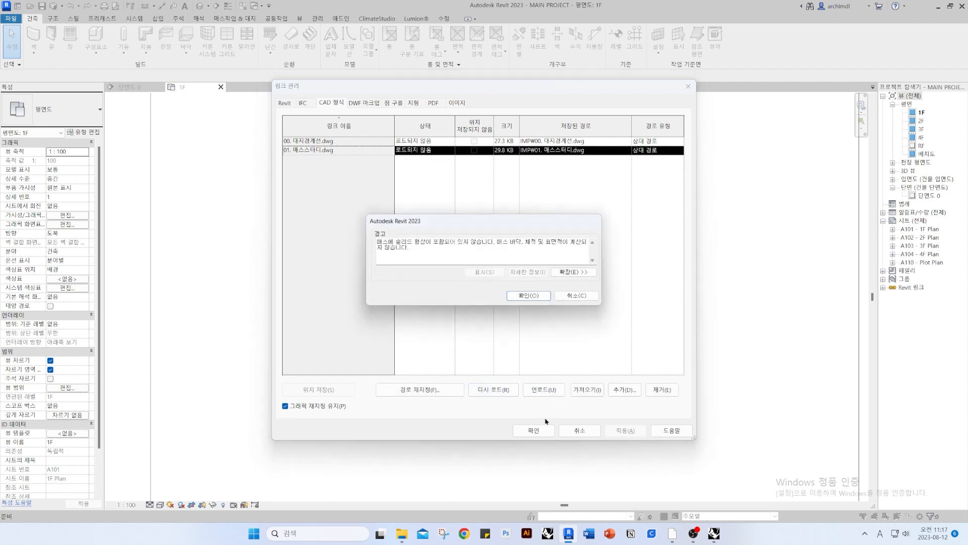
pyautogui.click(528, 295)
pyautogui.press('Return')
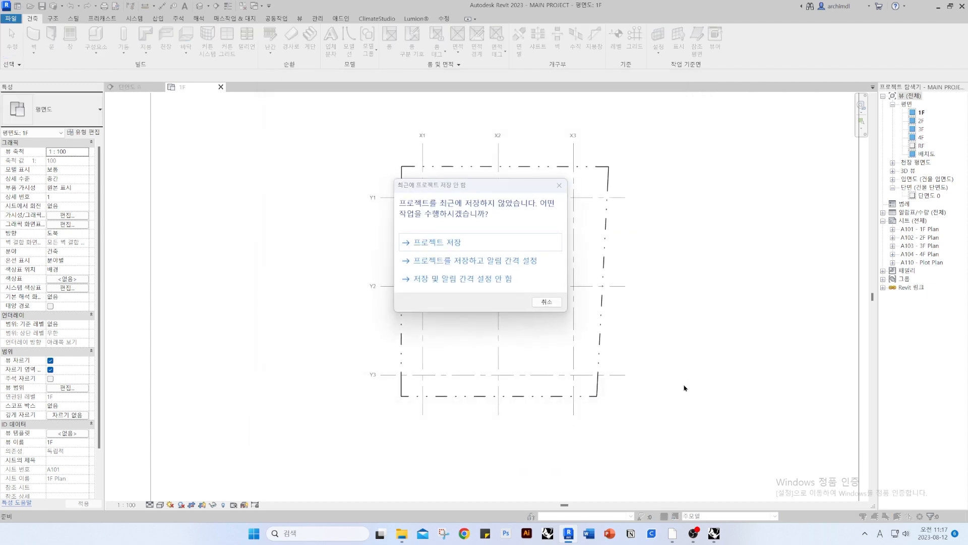
pyautogui.click(530, 245)
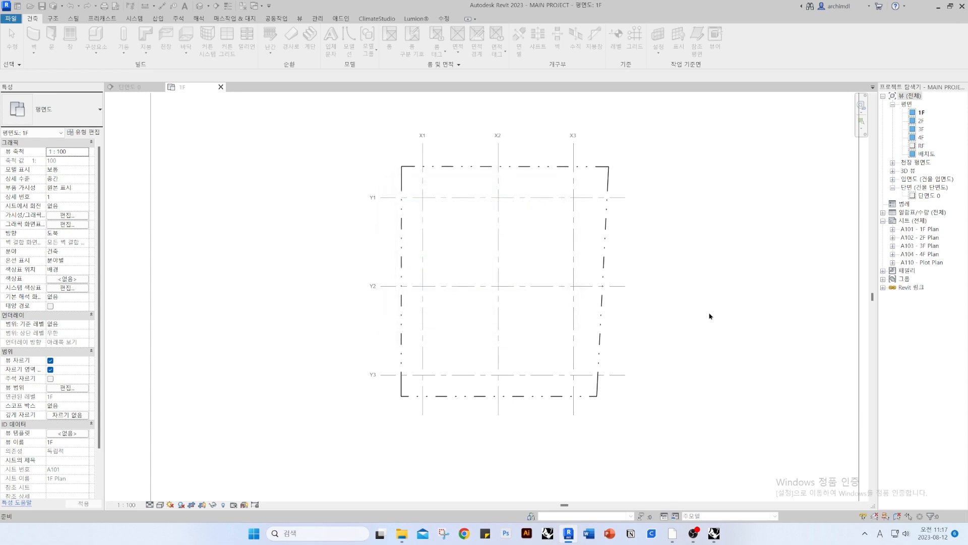
pyautogui.scroll(-2, 540, 313)
pyautogui.scroll(3, 504, 303)
pyautogui.scroll(-2, 494, 247)
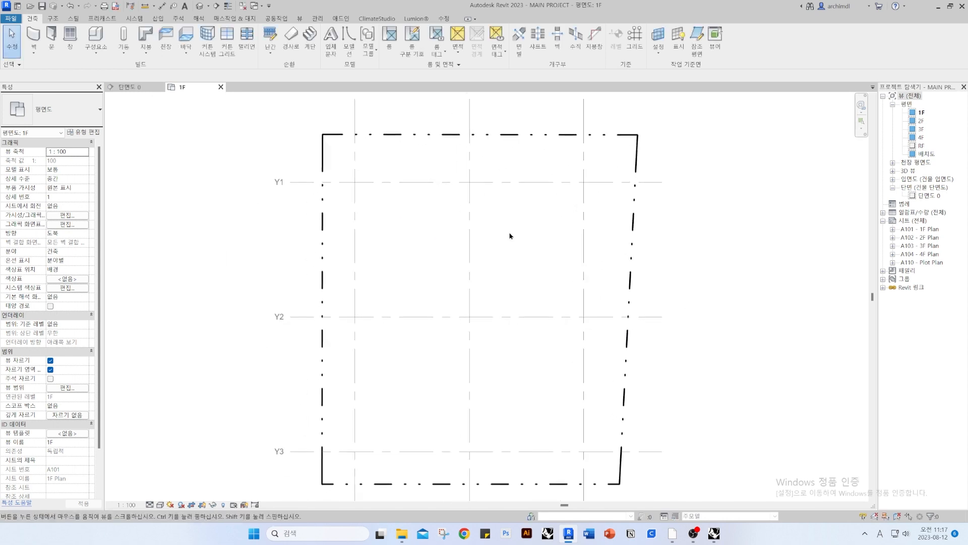
pyautogui.scroll(1, 463, 249)
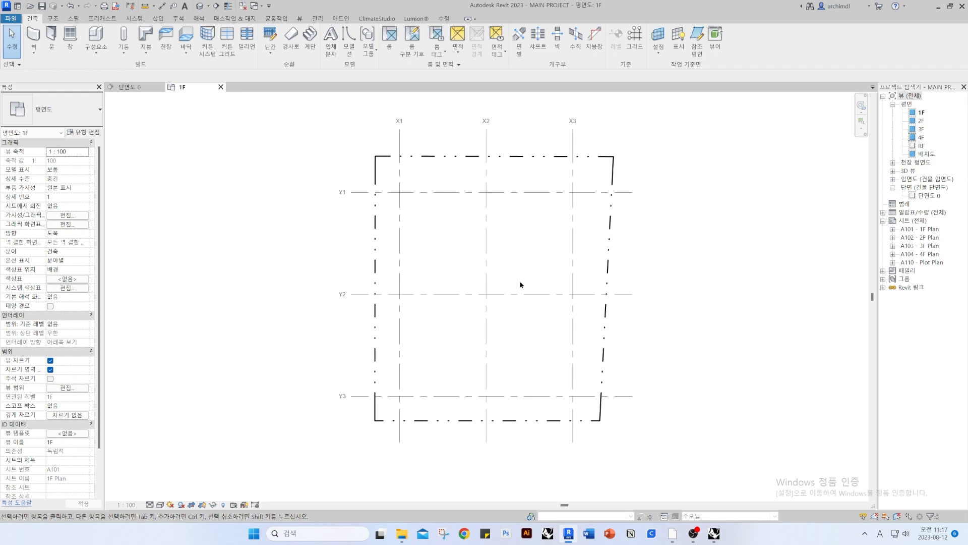
pyautogui.click(125, 36)
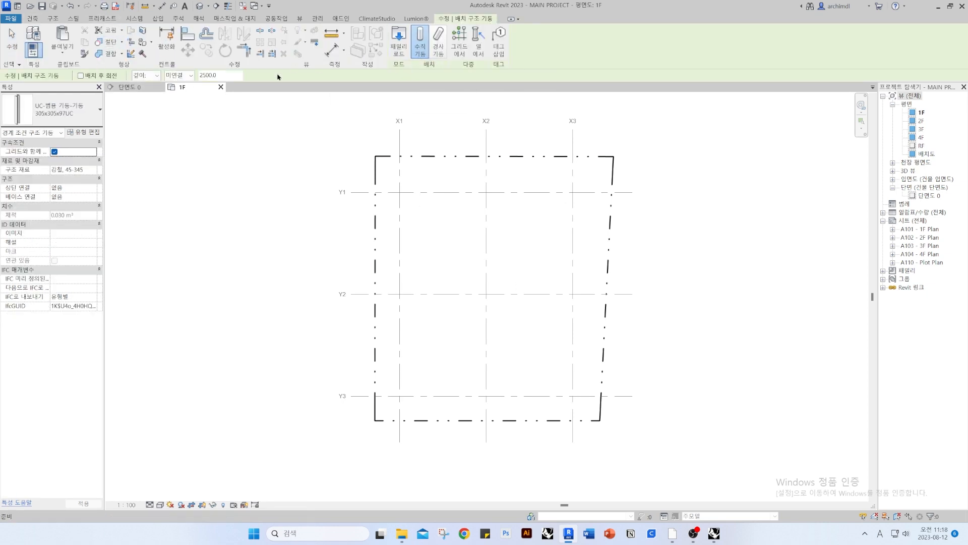
pyautogui.press('Escape')
pyautogui.press('Escape')
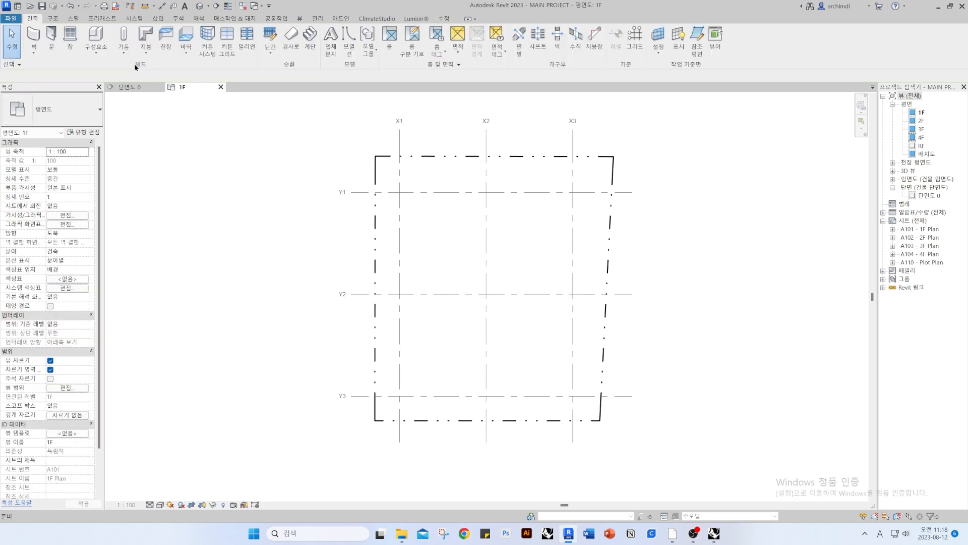
# Load the rectangular concrete column family 콘크리트-직사각형-기둥 from the 구조 기둥 category of the Autodesk family library
pyautogui.click(157, 20)
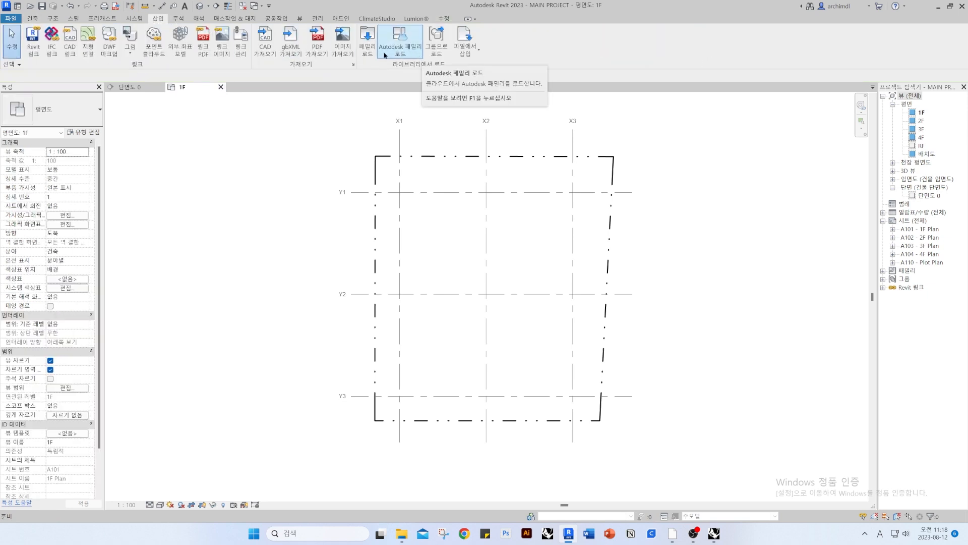
pyautogui.click(385, 54)
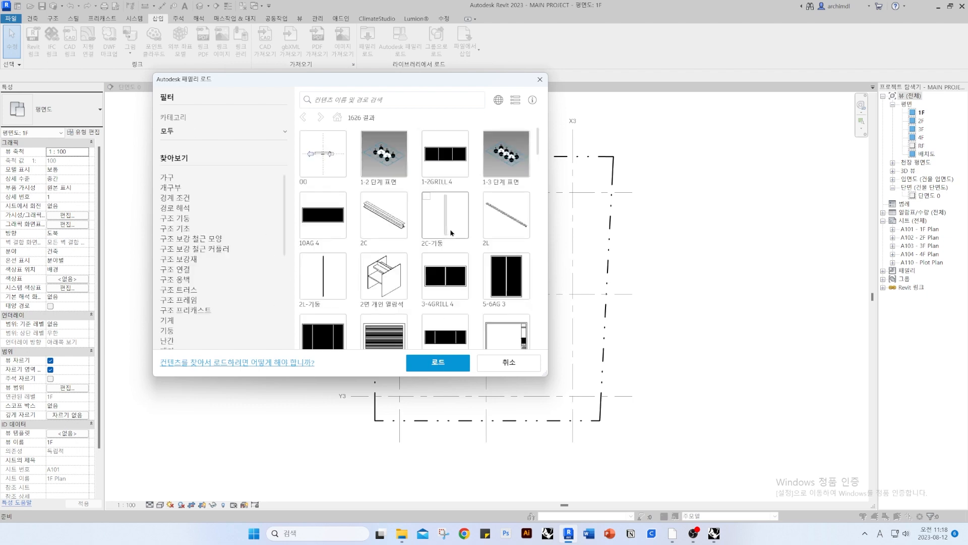
pyautogui.click(180, 221)
pyautogui.scroll(-5, 485, 236)
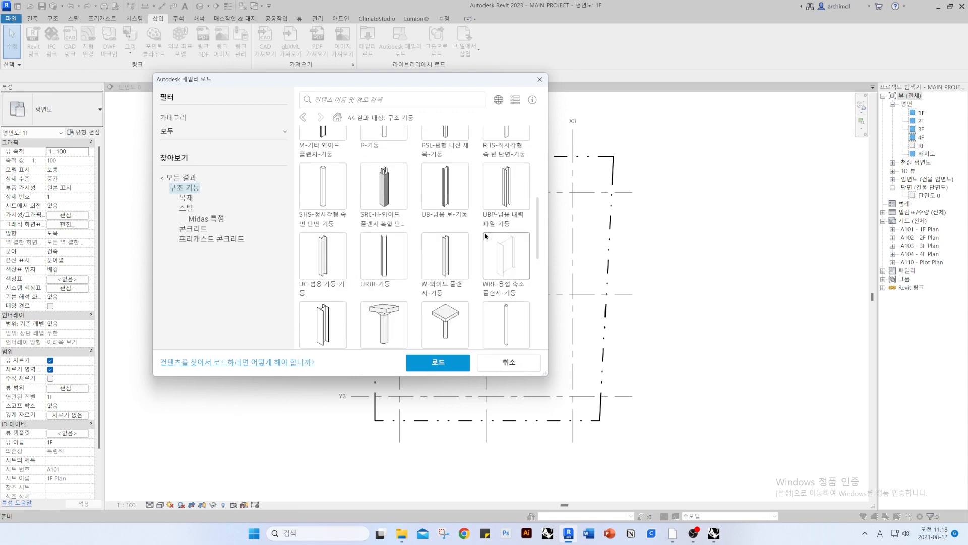
pyautogui.scroll(-5, 485, 236)
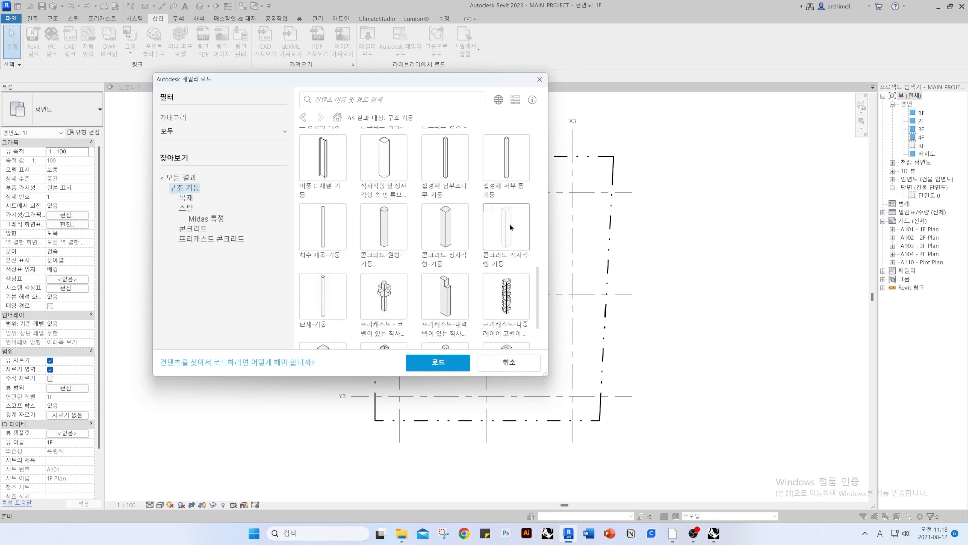
pyautogui.click(512, 227)
pyautogui.click(438, 363)
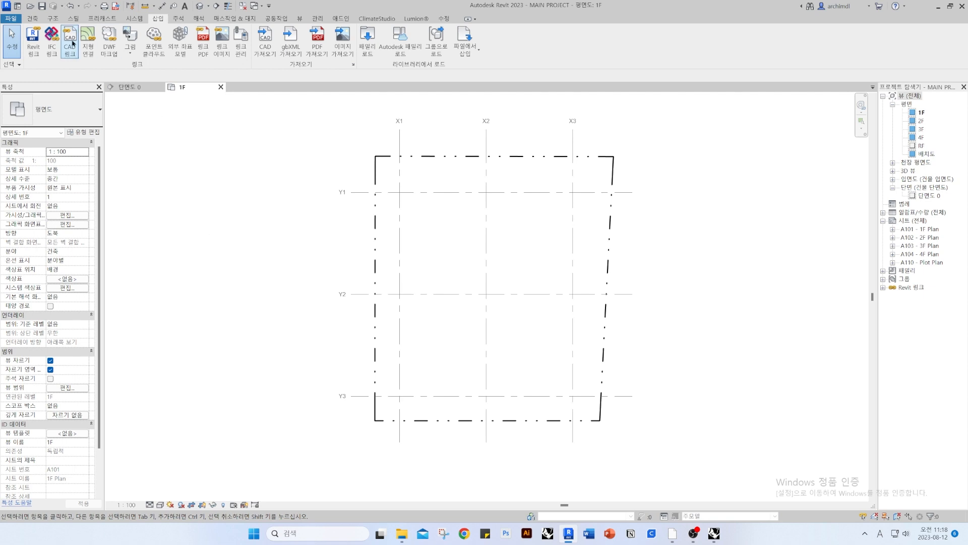
# Start a structural column and duplicate its 300 x 450 type under the name 400x400
pyautogui.click(55, 19)
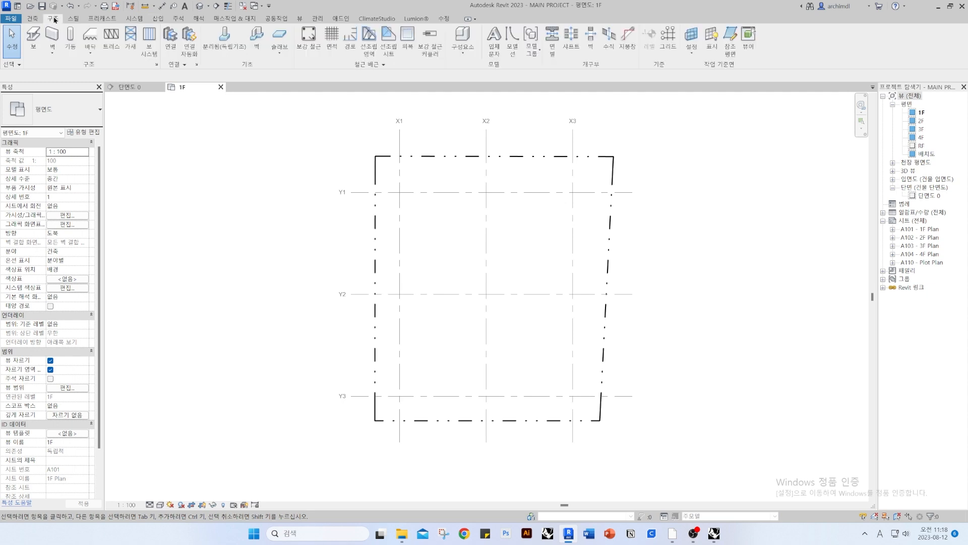
pyautogui.click(71, 41)
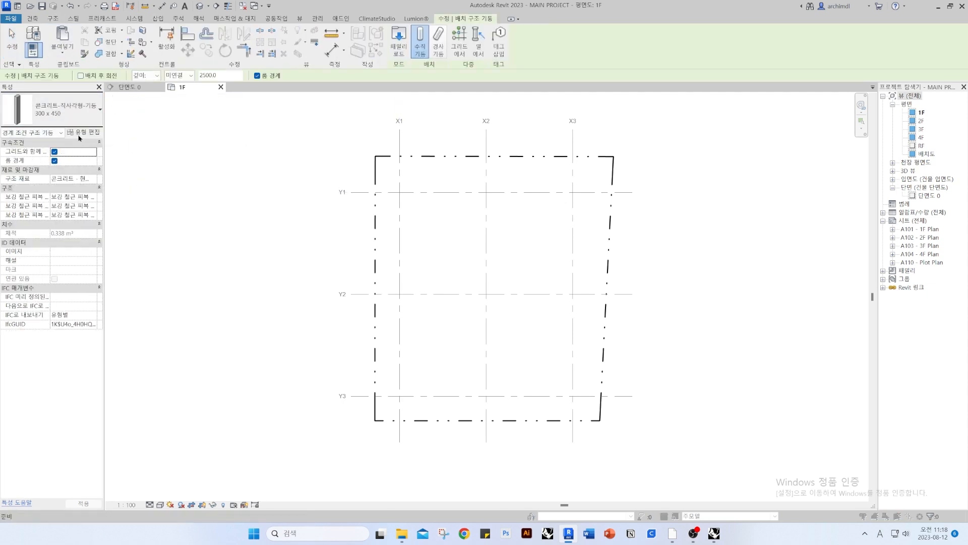
pyautogui.click(79, 132)
pyautogui.click(870, 209)
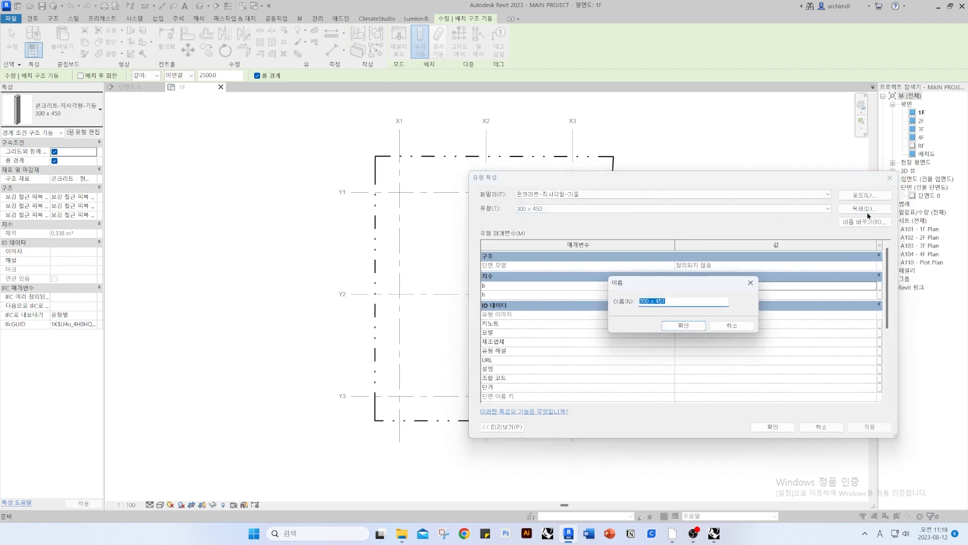
pyautogui.write('400x400')
pyautogui.press('Return')
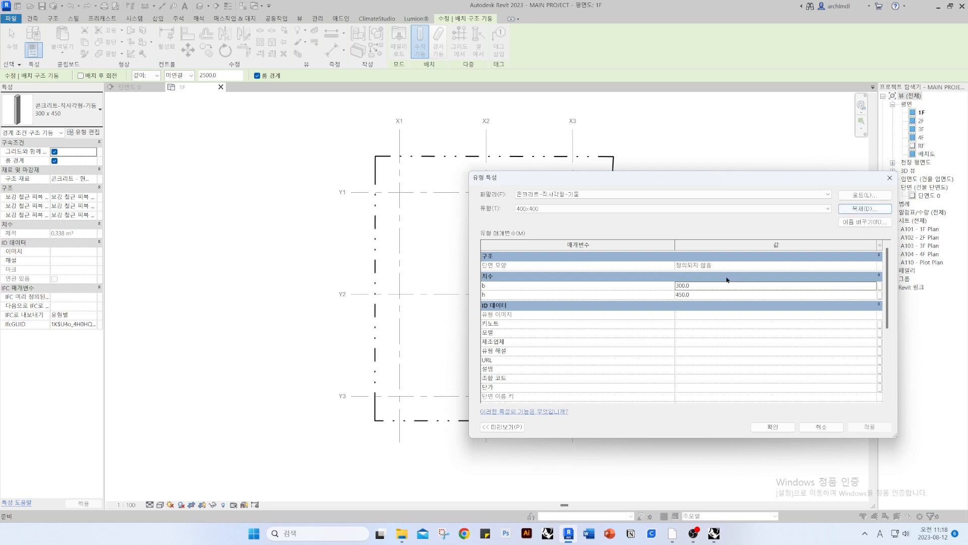
# Set both the b and h dimensions of the 400x400 column type to 400
pyautogui.click(710, 285)
pyautogui.write('400.0')
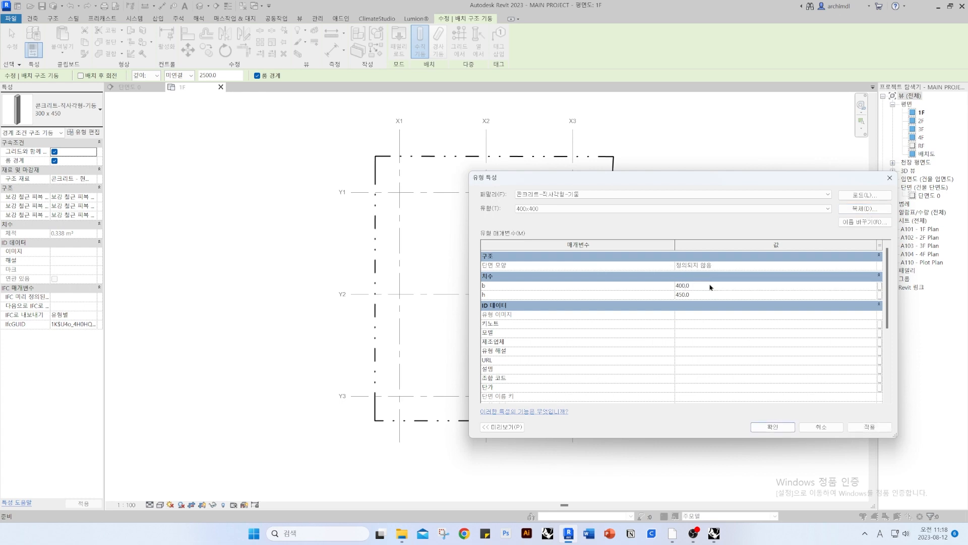
pyautogui.click(702, 295)
pyautogui.write('4')
pyautogui.click(772, 427)
# Set the column placement to height (높이) with its upper limit at level 2F
pyautogui.moveTo(497, 210); pyautogui.dragTo(467, 237, button='middle')
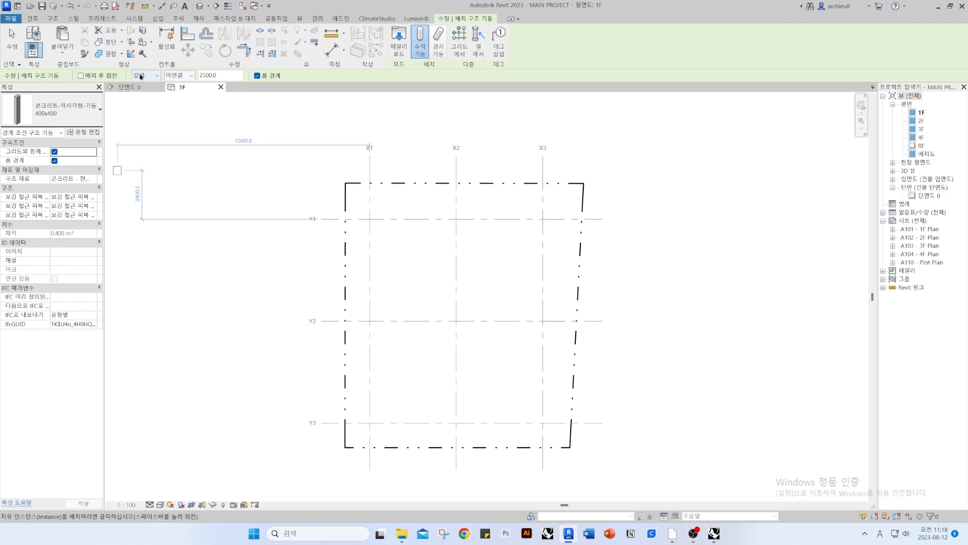
pyautogui.click(144, 76)
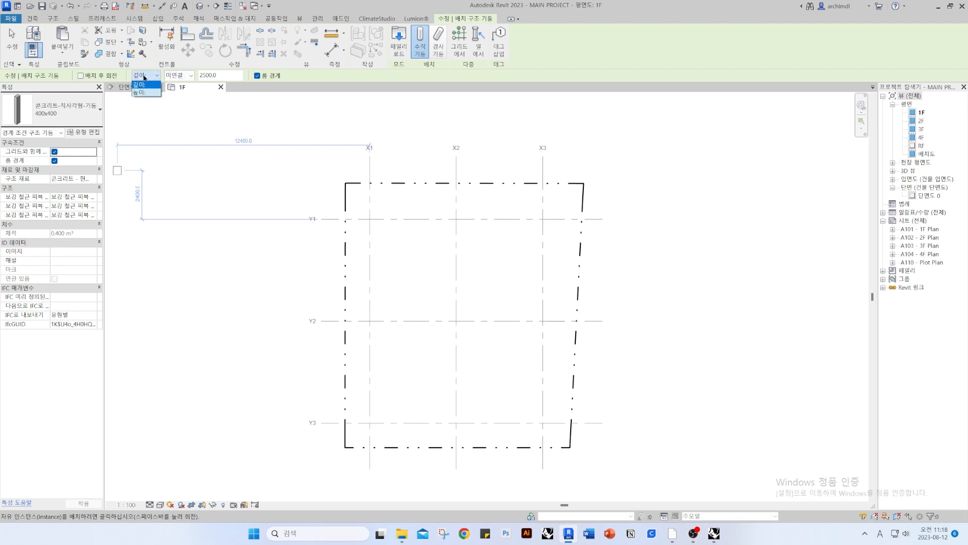
pyautogui.click(151, 77)
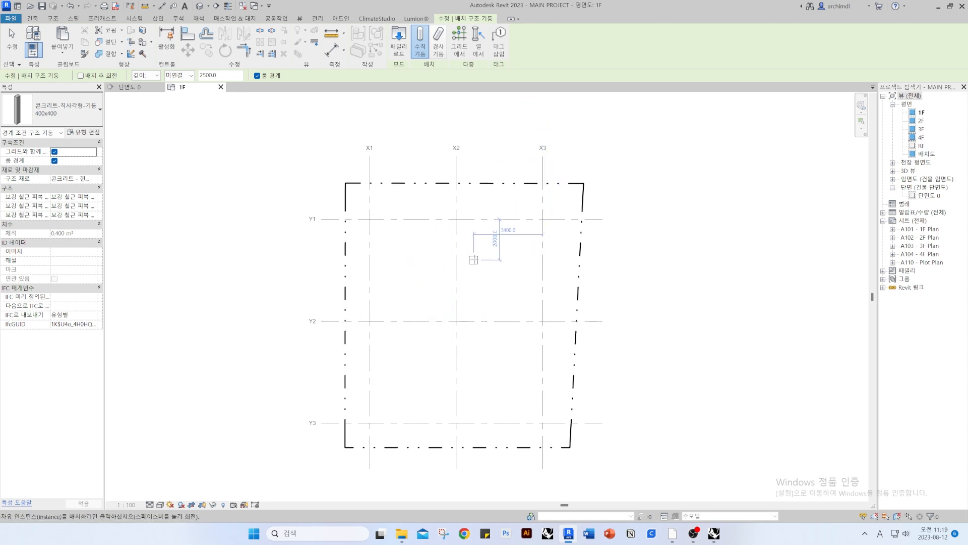
pyautogui.click(150, 75)
pyautogui.click(148, 91)
pyautogui.click(180, 76)
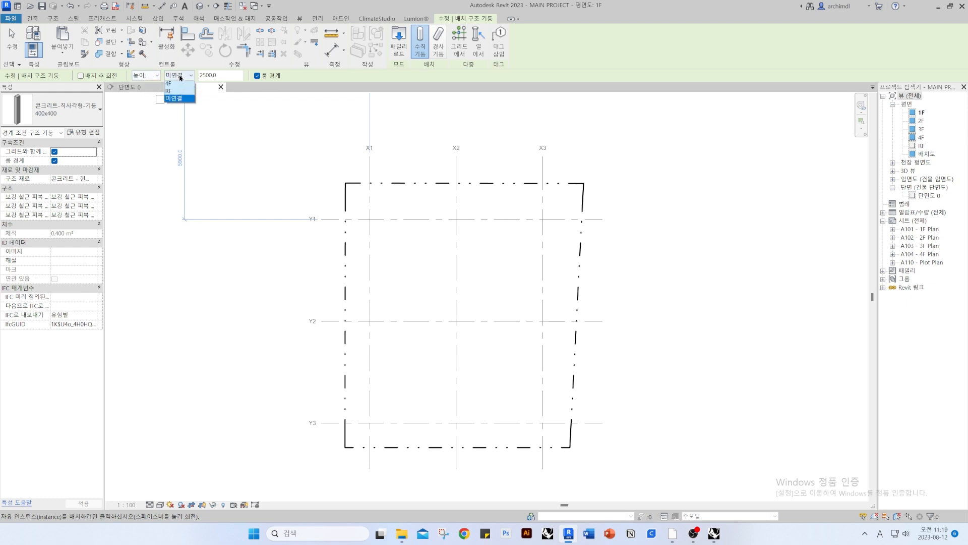
pyautogui.click(181, 92)
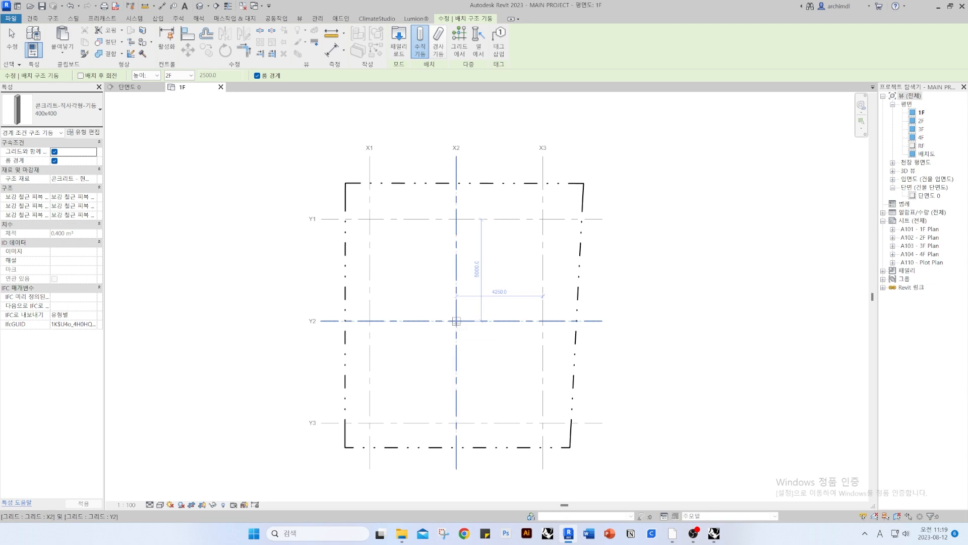
# Place a 400x400 concrete column at the intersection of grids X2 and Y2
pyautogui.click(456, 321)
pyautogui.press('Escape')
pyautogui.press('Escape')
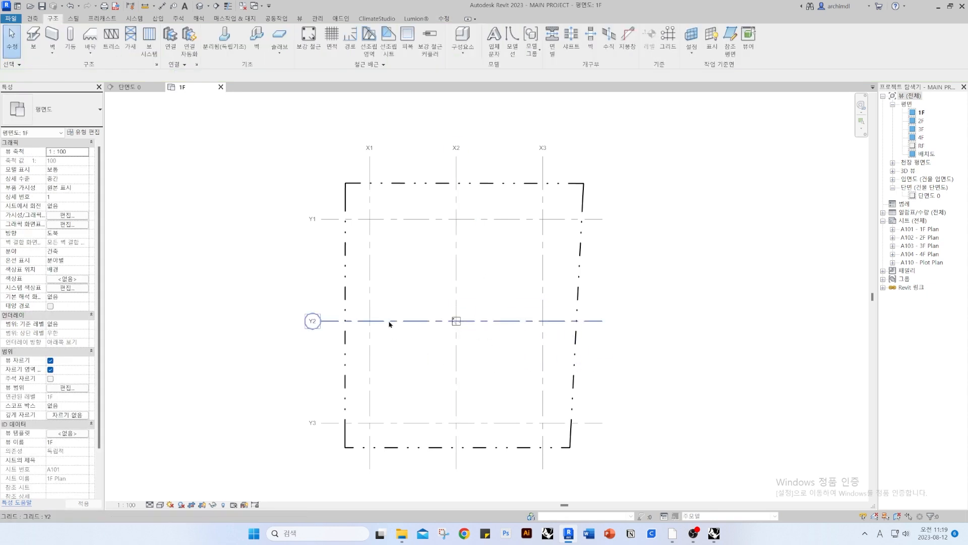
pyautogui.scroll(3, 451, 320)
pyautogui.scroll(-3, 451, 321)
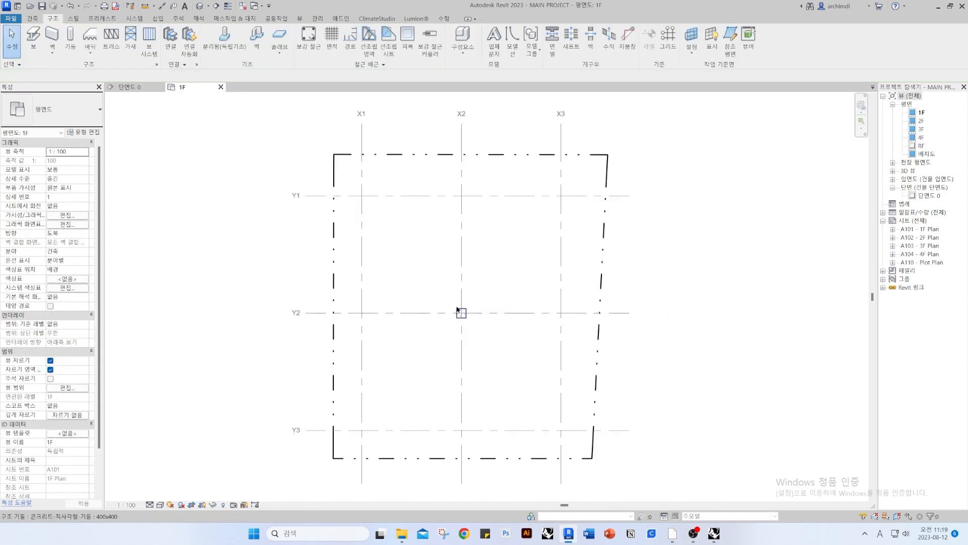
pyautogui.moveTo(460, 307); pyautogui.dragTo(461, 325, button='middle')
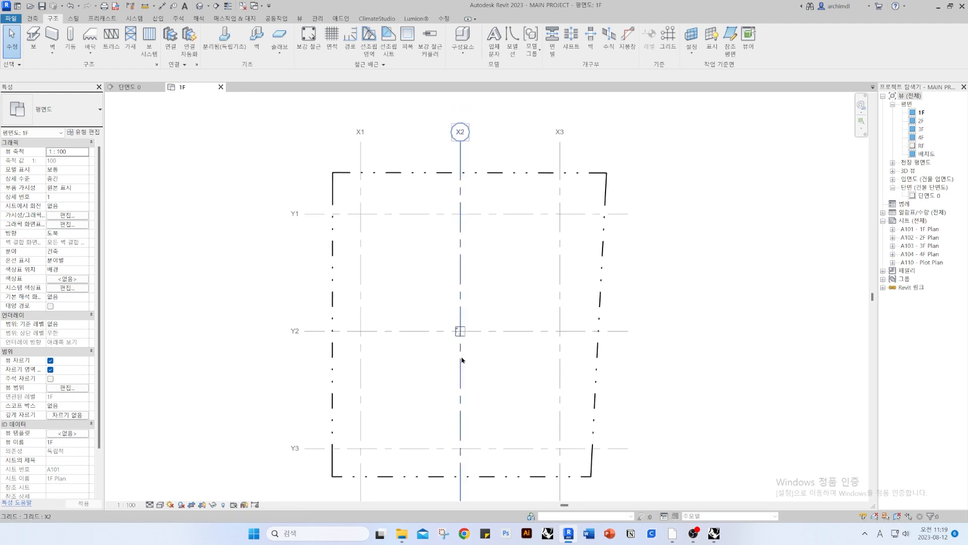
pyautogui.click(460, 330)
pyautogui.click(510, 281)
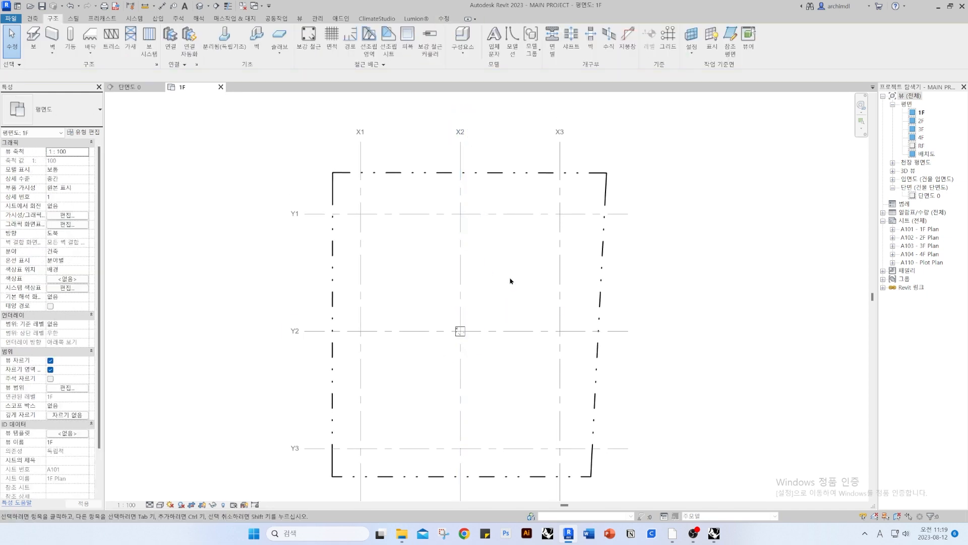
pyautogui.click(460, 294)
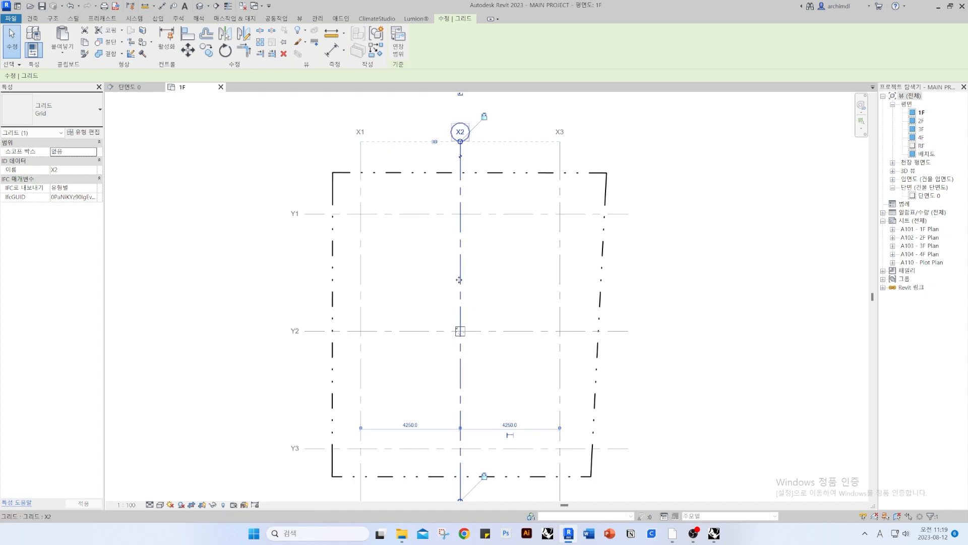
pyautogui.moveTo(459, 279)
pyautogui.mouseDown()
pyautogui.moveTo(411, 287)
pyautogui.moveTo(513, 289)
pyautogui.moveTo(459, 289)
pyautogui.mouseUp()
pyautogui.click(474, 293)
pyautogui.click(457, 288)
pyautogui.click(501, 284)
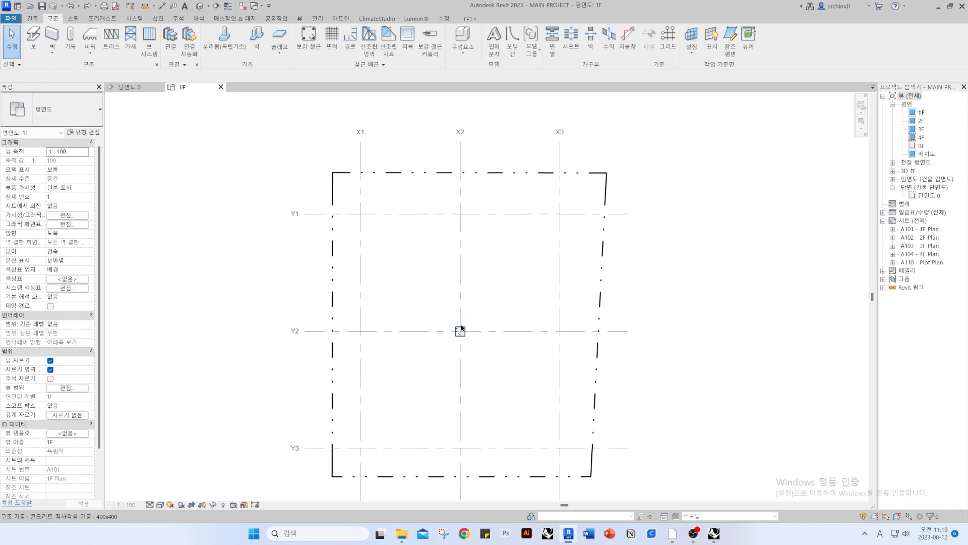
pyautogui.click(460, 356)
pyautogui.click(486, 361)
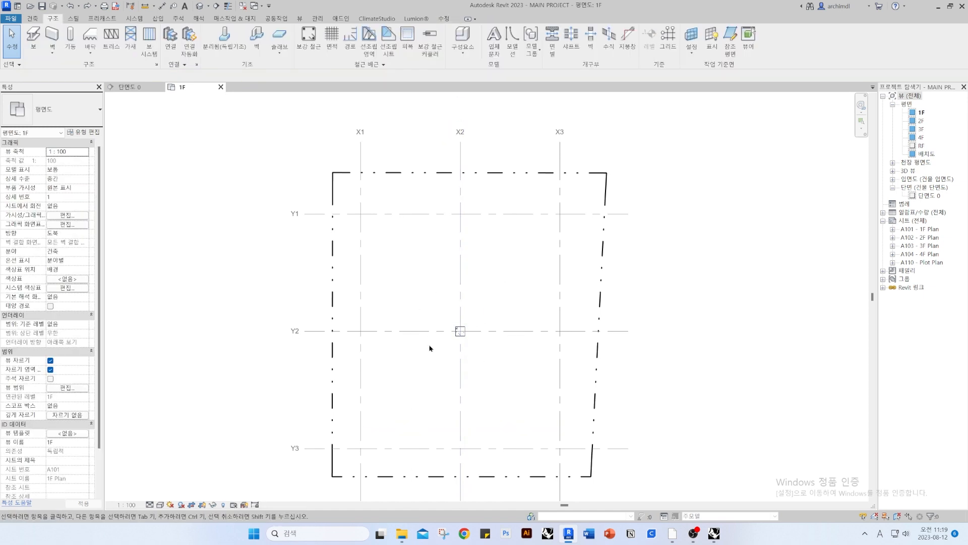
pyautogui.scroll(-3, 430, 346)
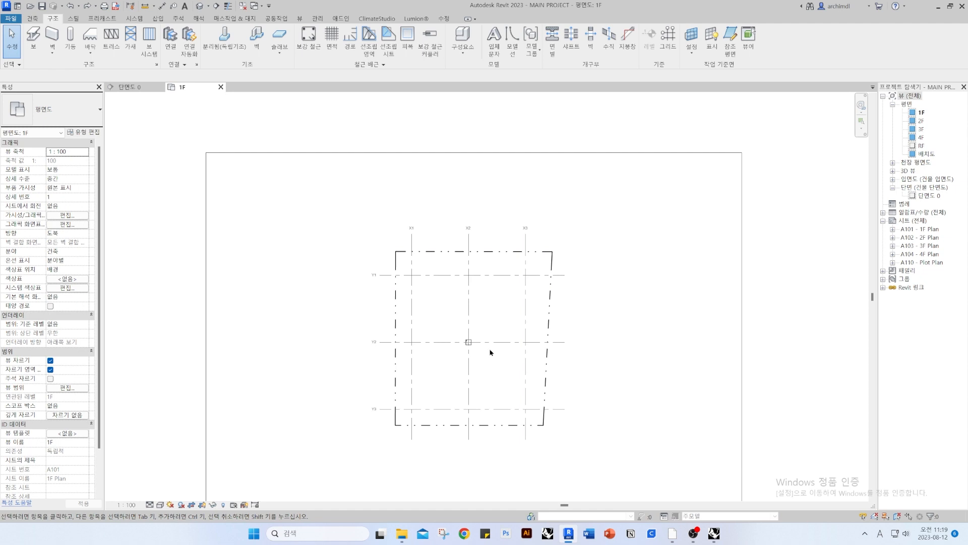
# Delete the 400x400 column at the intersection of grids X2 and Y2
pyautogui.scroll(5, 472, 348)
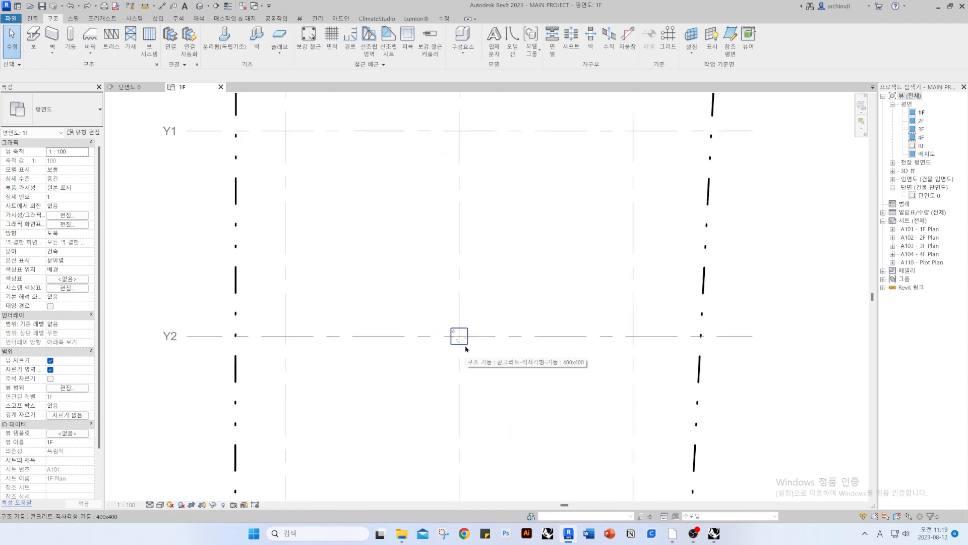
pyautogui.click(466, 347)
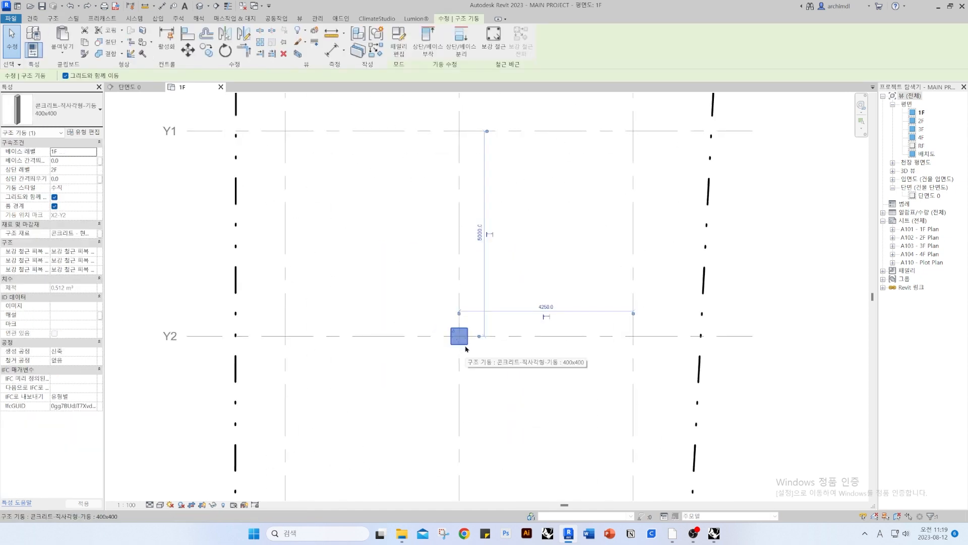
pyautogui.press('Delete')
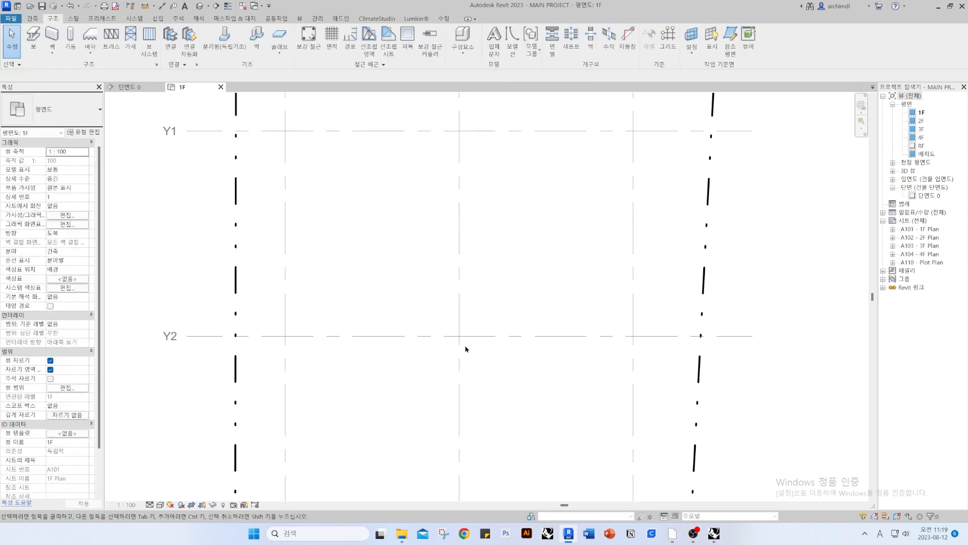
pyautogui.scroll(-4, 467, 336)
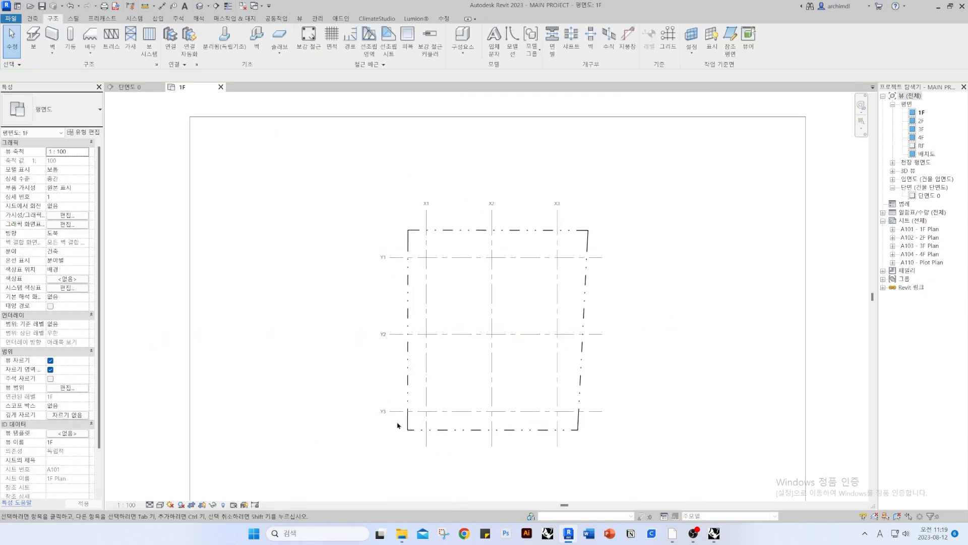
pyautogui.scroll(2, 524, 305)
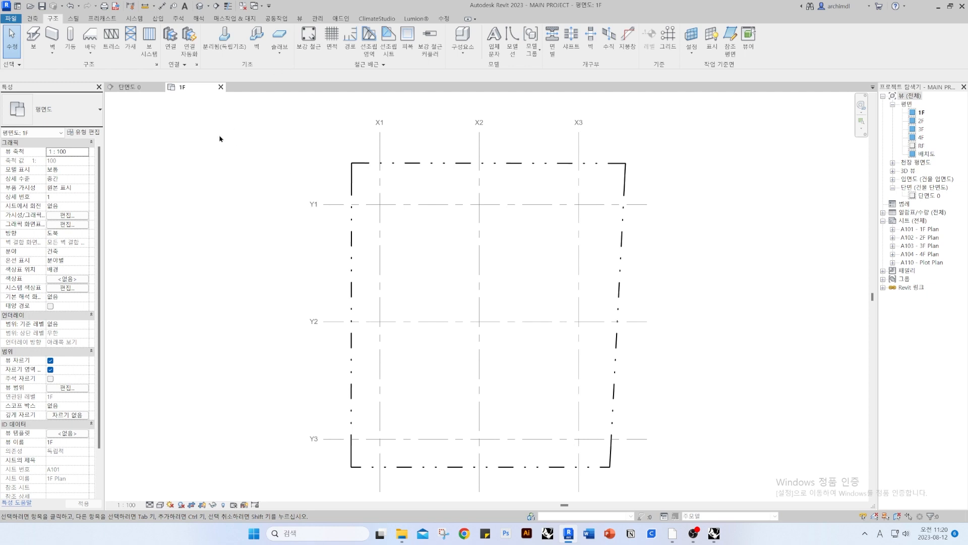
# Create a new line style subcategory named 스케치선
pyautogui.click(317, 19)
pyautogui.click(415, 40)
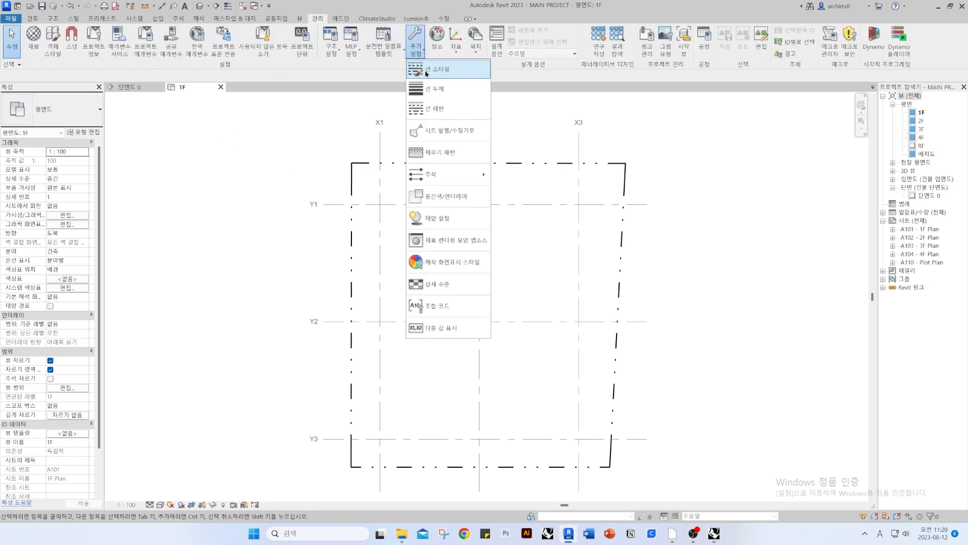
pyautogui.click(427, 73)
pyautogui.click(280, 191)
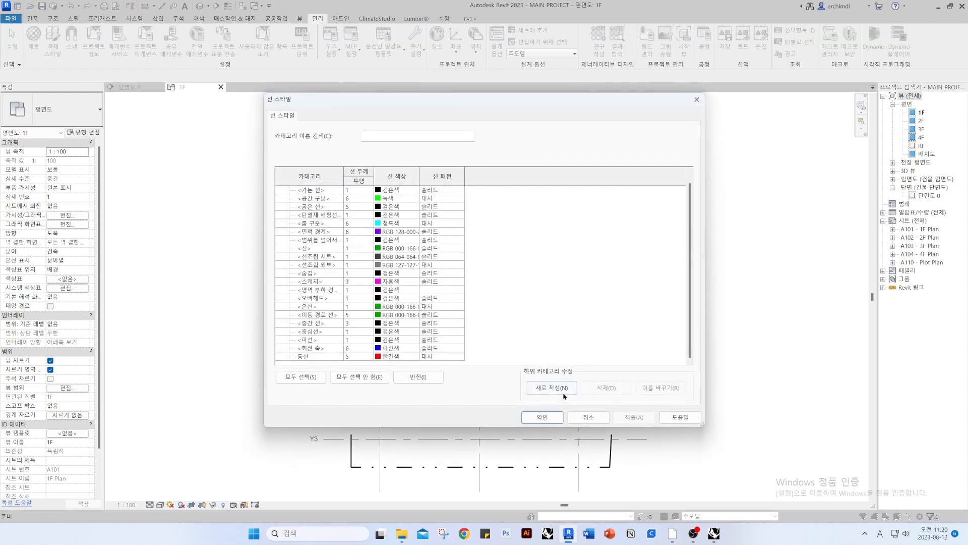
pyautogui.click(551, 387)
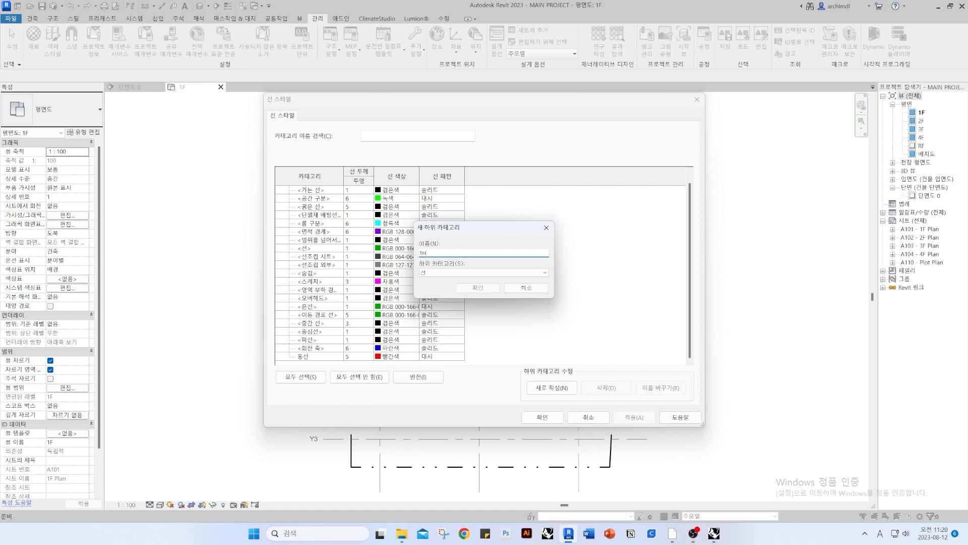
pyautogui.write('zp')
pyautogui.press('BackSpace')
pyautogui.press('BackSpace')
pyautogui.press('BackSpace')
pyautogui.press('BackSpace')
pyautogui.press('Hangul')
pyautogui.write('스케치선')
pyautogui.press('Return')
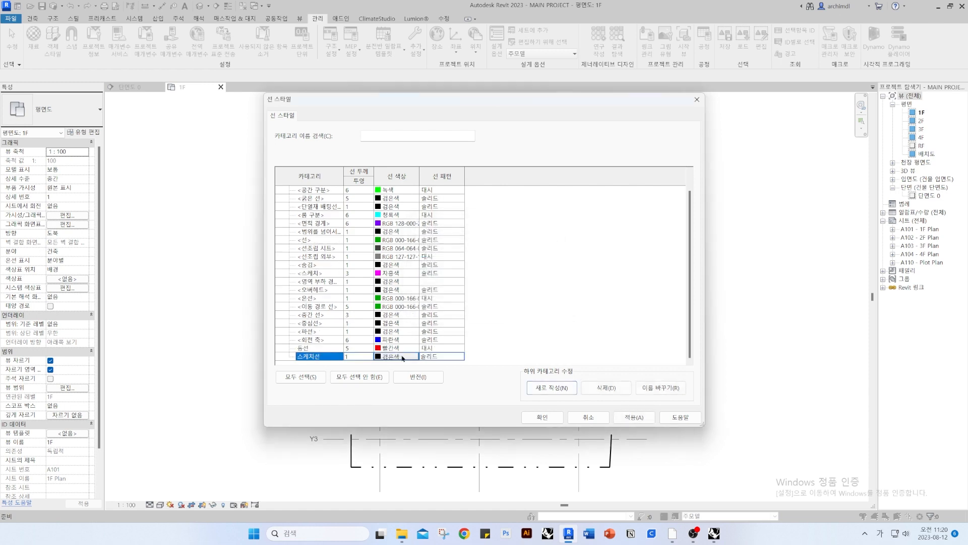
# Set the 스케치선 line style to blue with line weight 8 and apply the line style settings
pyautogui.click(402, 356)
pyautogui.click(432, 229)
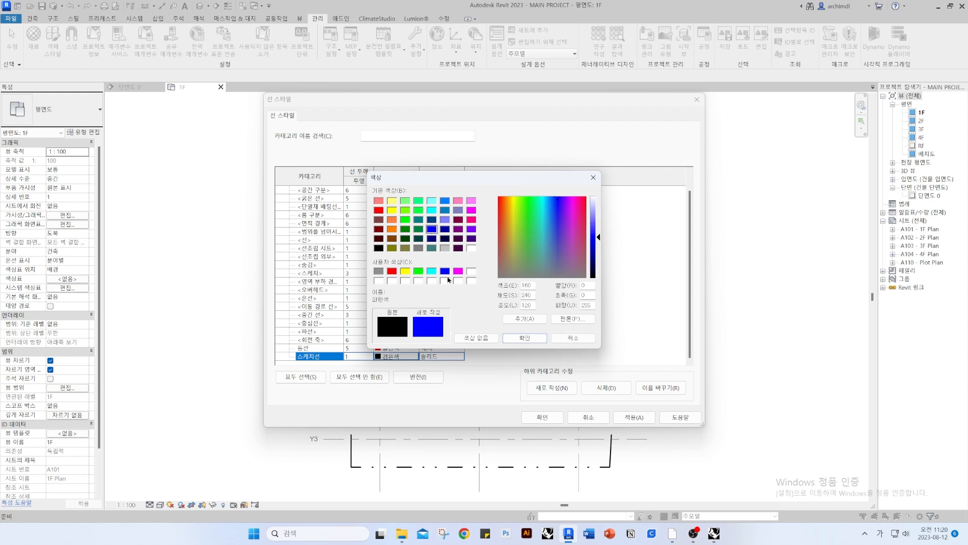
pyautogui.click(444, 271)
pyautogui.click(523, 337)
pyautogui.click(359, 359)
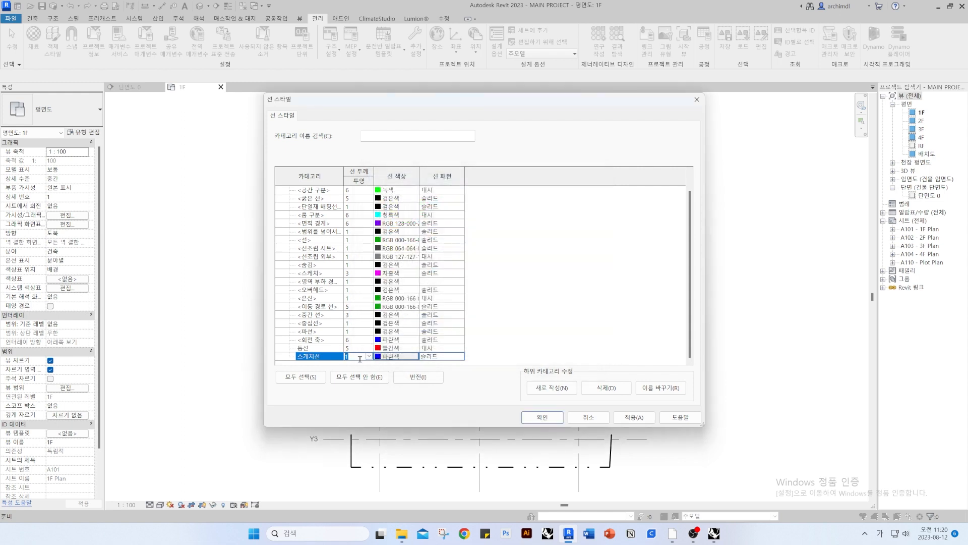
pyautogui.write('8')
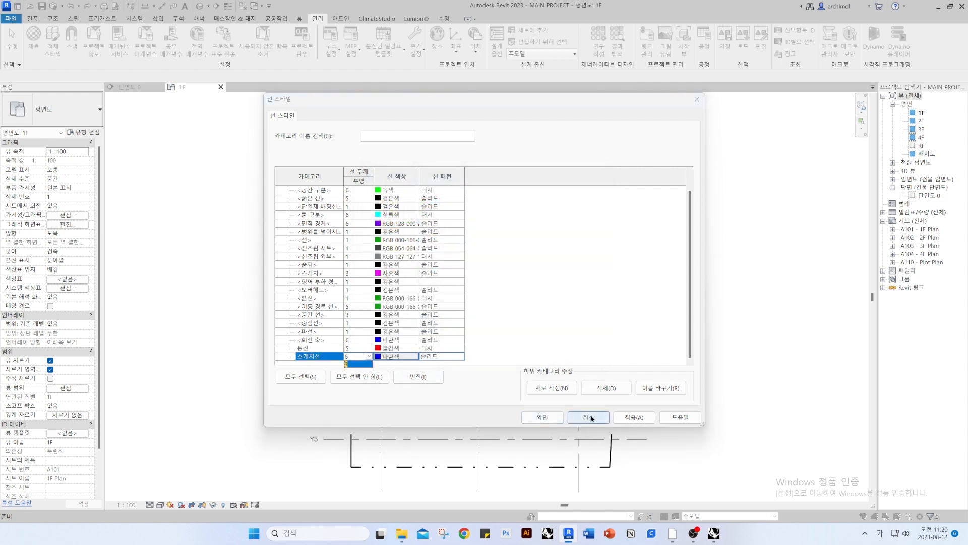
pyautogui.click(500, 404)
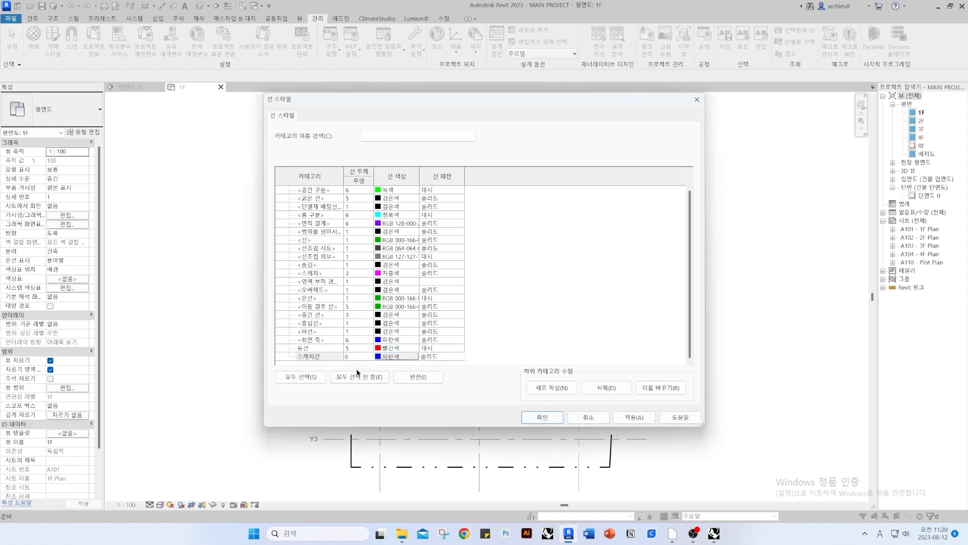
pyautogui.click(541, 418)
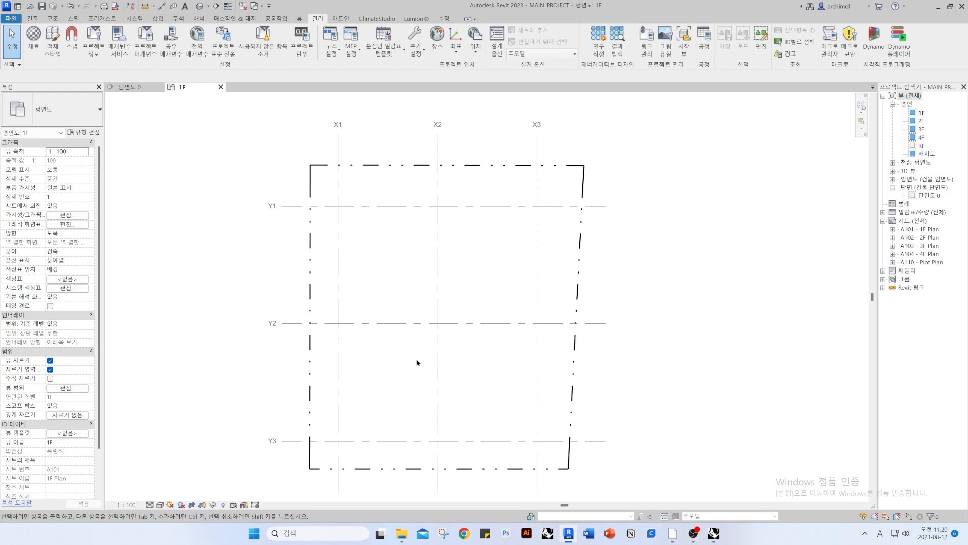
# Start the Detail Line command in the 1F plan with the 스케치선 line style
pyautogui.press('d')
pyautogui.press('l')
pyautogui.click(469, 47)
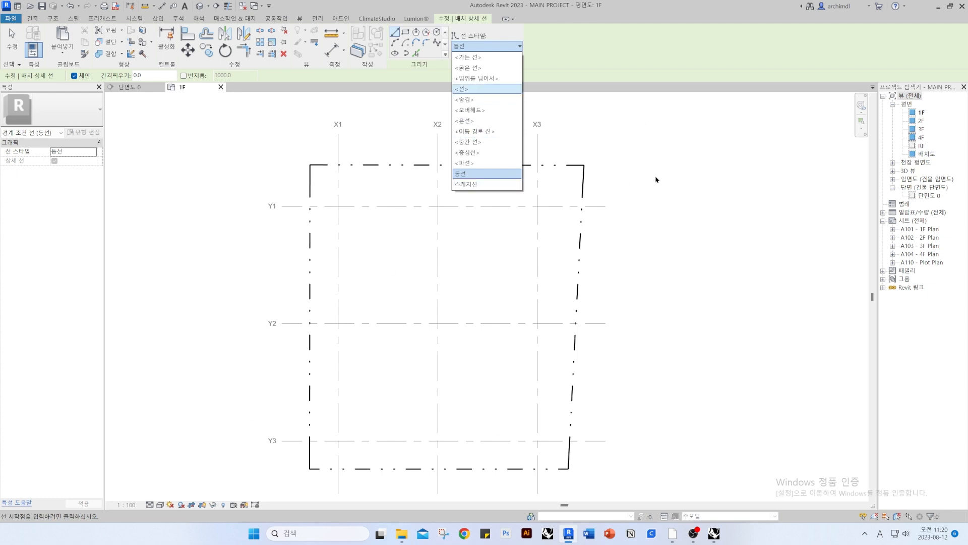
pyautogui.click(467, 184)
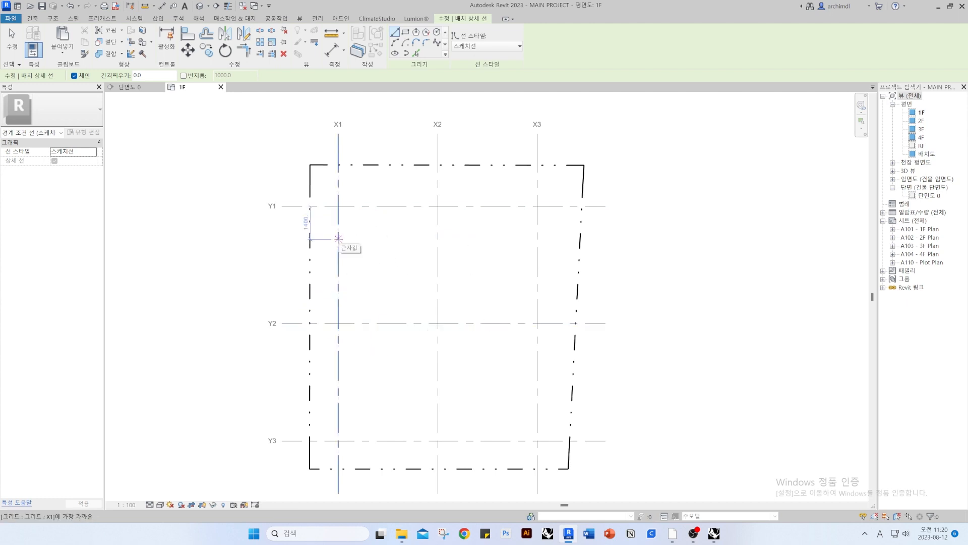
pyautogui.scroll(-4, 424, 269)
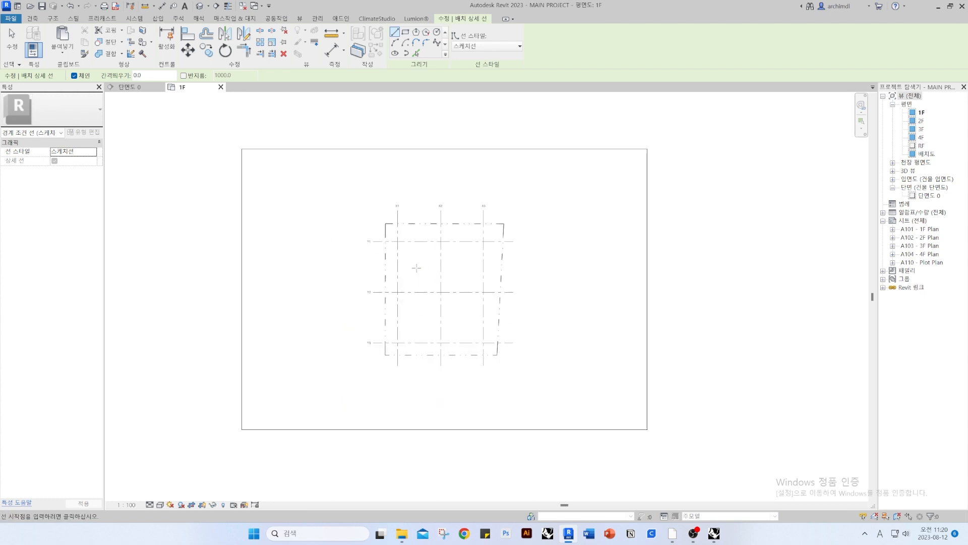
pyautogui.scroll(2, 416, 268)
pyautogui.scroll(2, 417, 273)
pyautogui.scroll(-3, 464, 254)
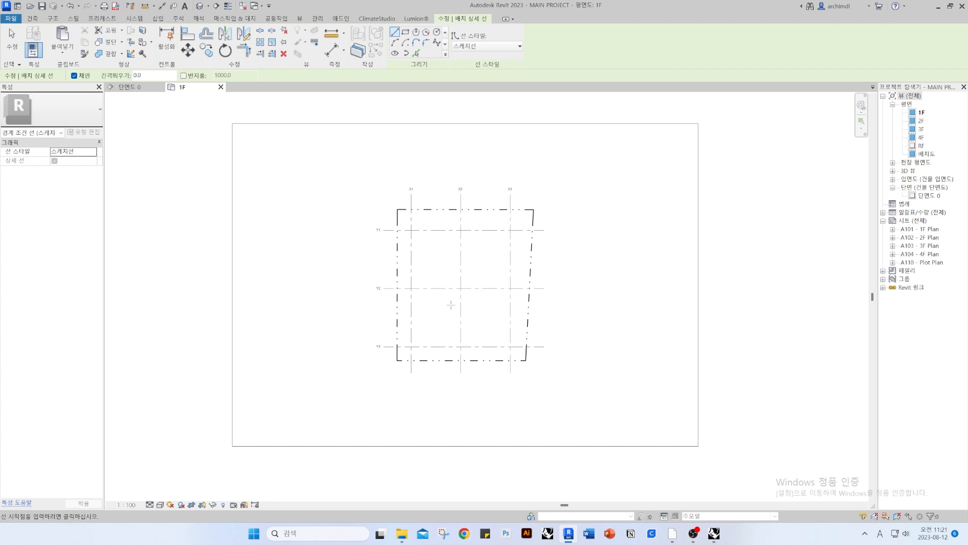
pyautogui.scroll(3, 450, 305)
pyautogui.scroll(-3, 454, 295)
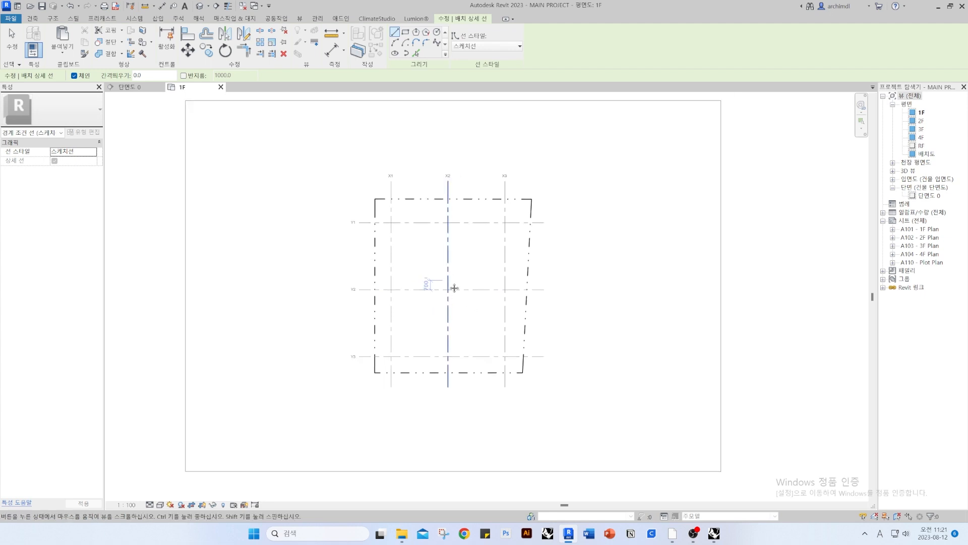
pyautogui.moveTo(454, 288); pyautogui.dragTo(444, 296, button='middle')
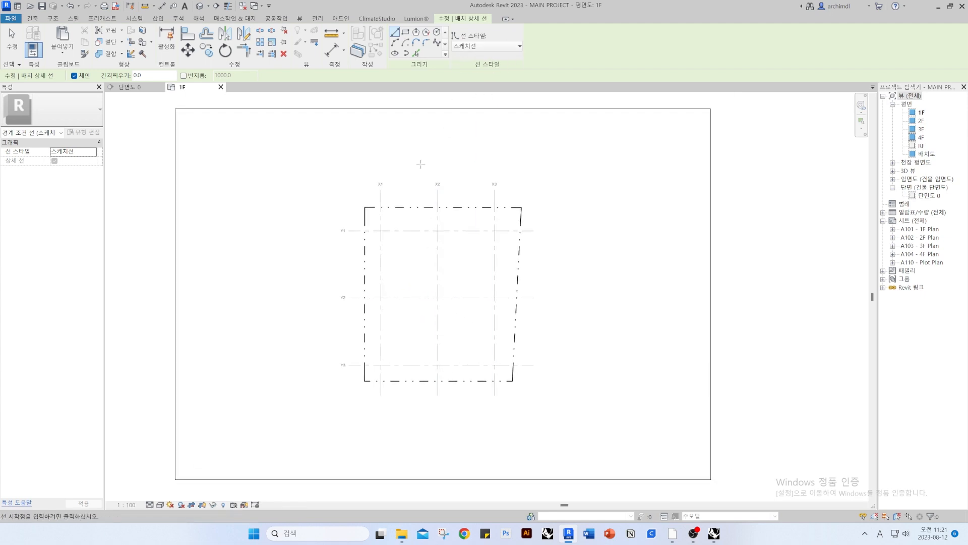
pyautogui.click(484, 46)
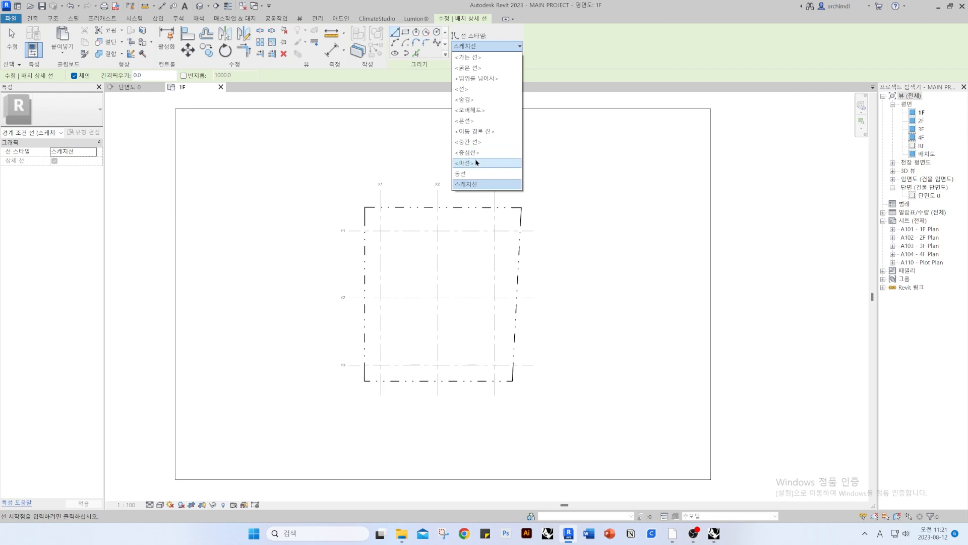
pyautogui.click(451, 239)
pyautogui.moveTo(498, 237); pyautogui.dragTo(392, 255, button='middle')
pyautogui.scroll(1, 392, 255)
# Draw an open chain of six detail lines in the <중간 선> style around the X2–Y2 intersection
pyautogui.click(476, 47)
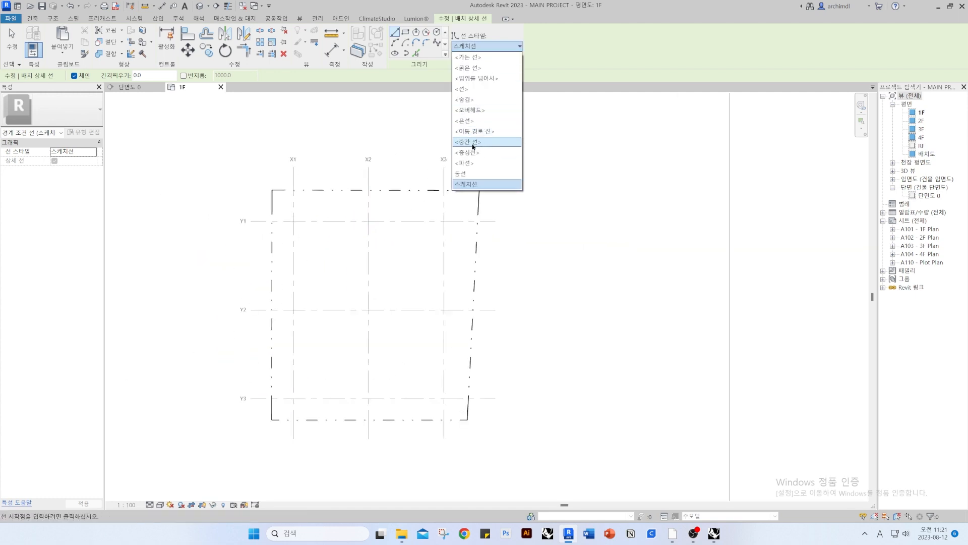
pyautogui.click(473, 146)
pyautogui.click(329, 237)
pyautogui.click(286, 309)
pyautogui.click(308, 360)
pyautogui.click(398, 365)
pyautogui.click(443, 271)
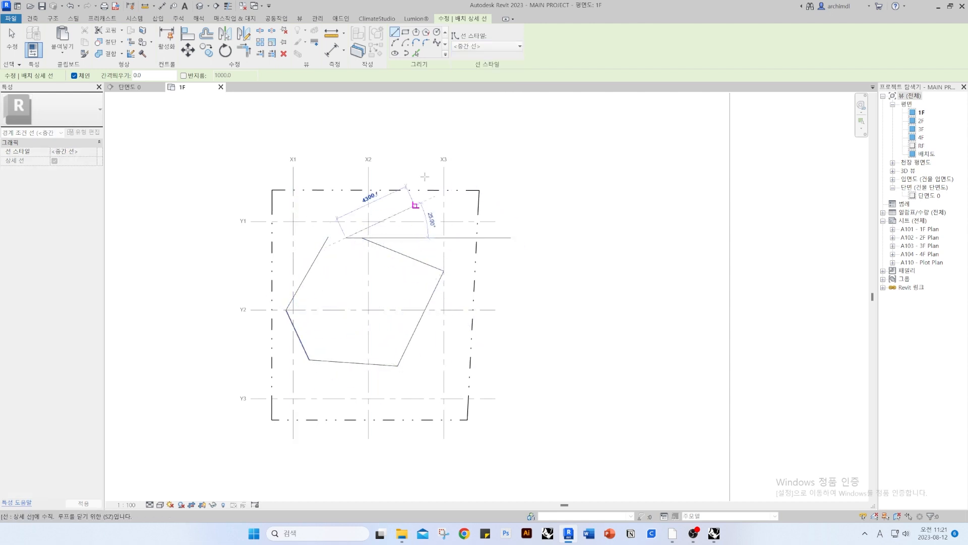
pyautogui.click(361, 237)
pyautogui.click(346, 237)
pyautogui.press('Escape')
# Draw a chain of four detail lines in the <오버헤드> style across the site's west half
pyautogui.click(486, 45)
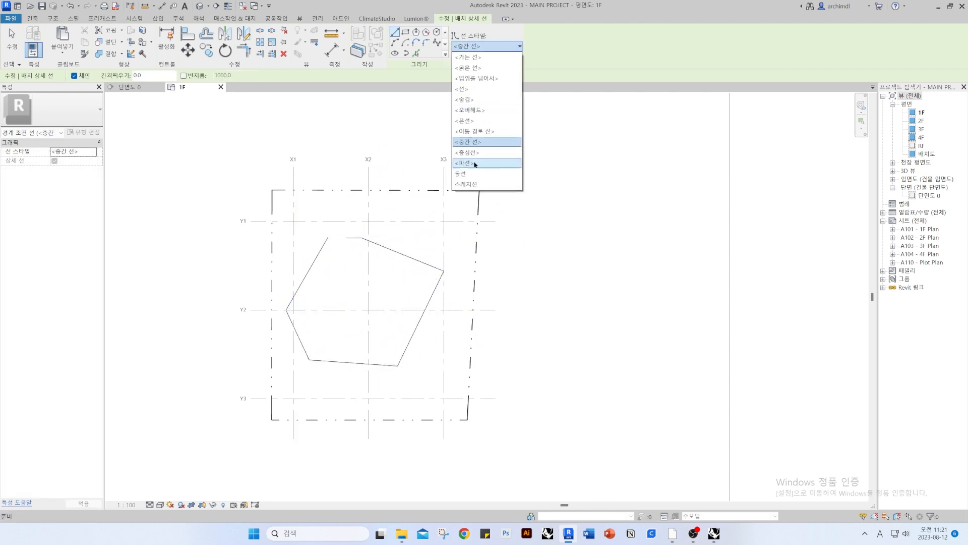
pyautogui.click(469, 110)
pyautogui.click(393, 195)
pyautogui.click(256, 316)
pyautogui.click(278, 385)
pyautogui.click(377, 407)
pyautogui.click(363, 274)
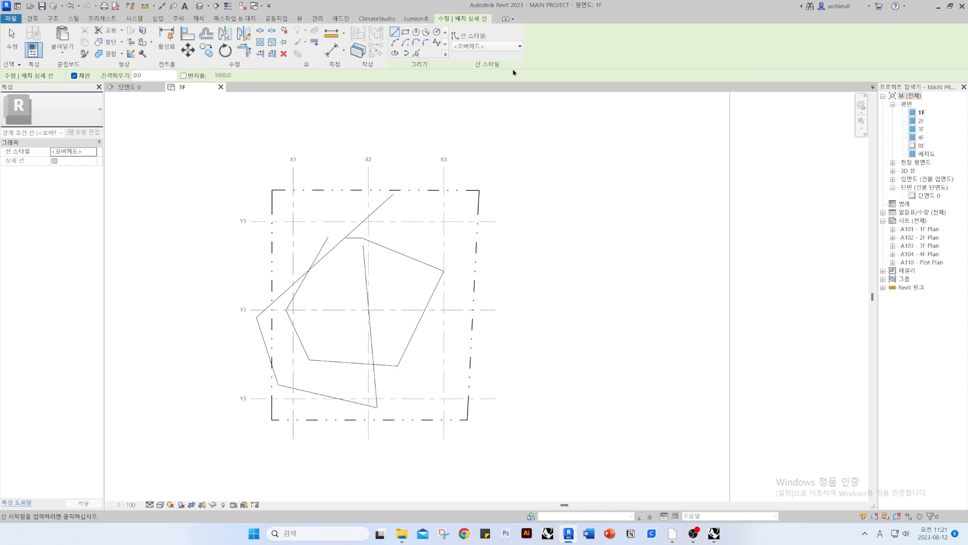
# Draw a two-segment chain near grid X1 and a single line near grid X3 in the <범위를 넘어서> style
pyautogui.click(486, 46)
pyautogui.click(474, 92)
pyautogui.click(329, 237)
pyautogui.click(332, 310)
pyautogui.click(372, 350)
pyautogui.press('Escape')
pyautogui.click(414, 230)
pyautogui.click(457, 282)
pyautogui.press('Escape')
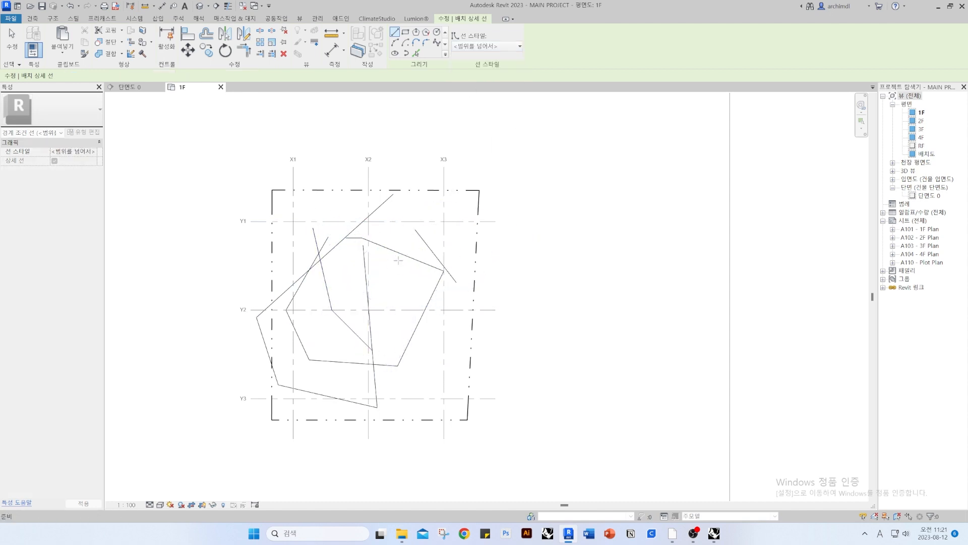
# Draw a closed rectangle of 스케치선 detail lines about 4000 mm high around the X2–Y2 intersection
pyautogui.click(486, 46)
pyautogui.click(467, 164)
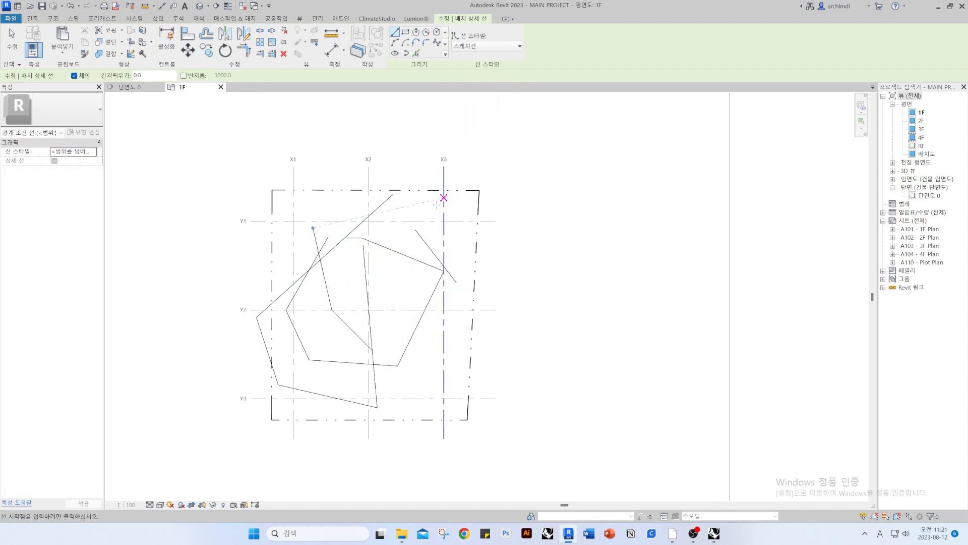
pyautogui.click(346, 238)
pyautogui.click(346, 343)
pyautogui.click(404, 343)
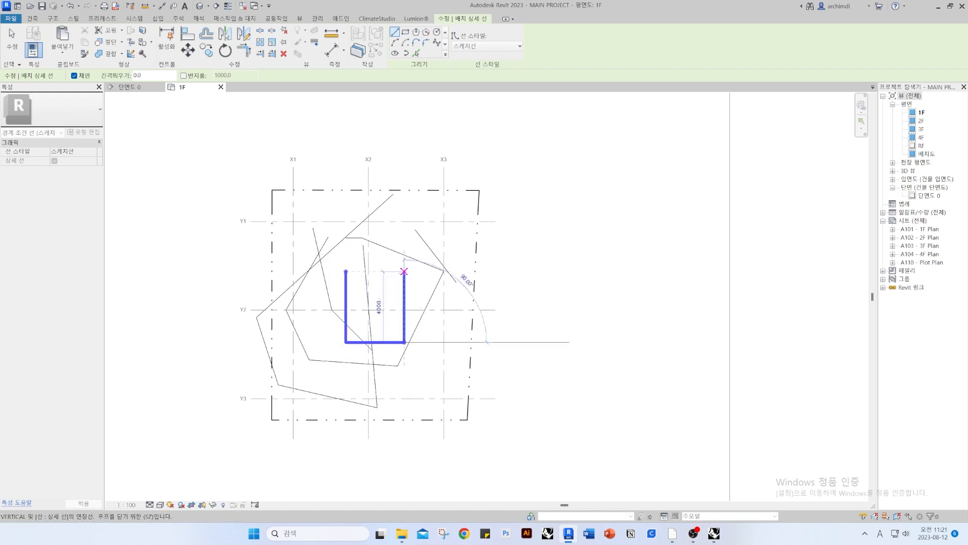
pyautogui.click(405, 271)
pyautogui.click(345, 271)
pyautogui.press('Escape')
pyautogui.press('Escape')
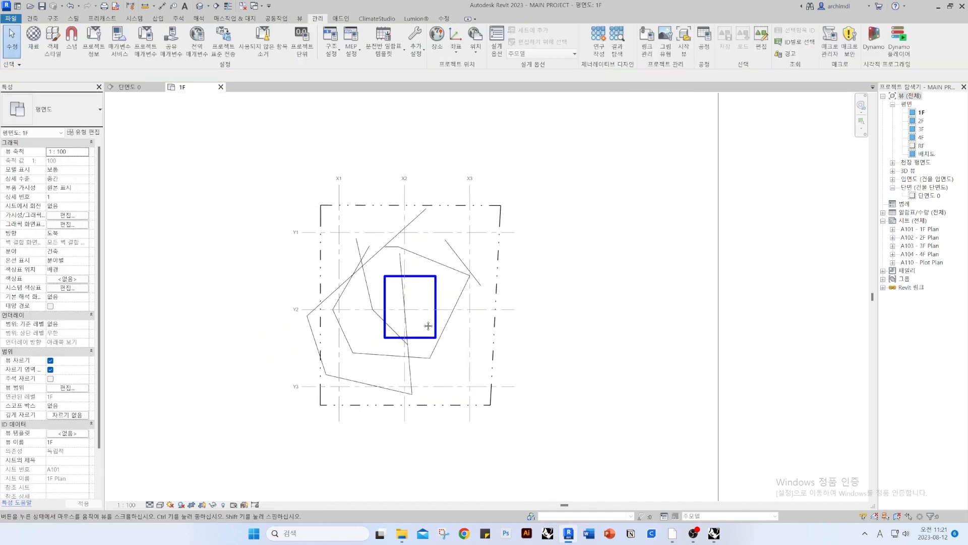
# Select everything in the plan, filter the selection to only the 스케치선 lines, and delete them
pyautogui.scroll(-2, 376, 379)
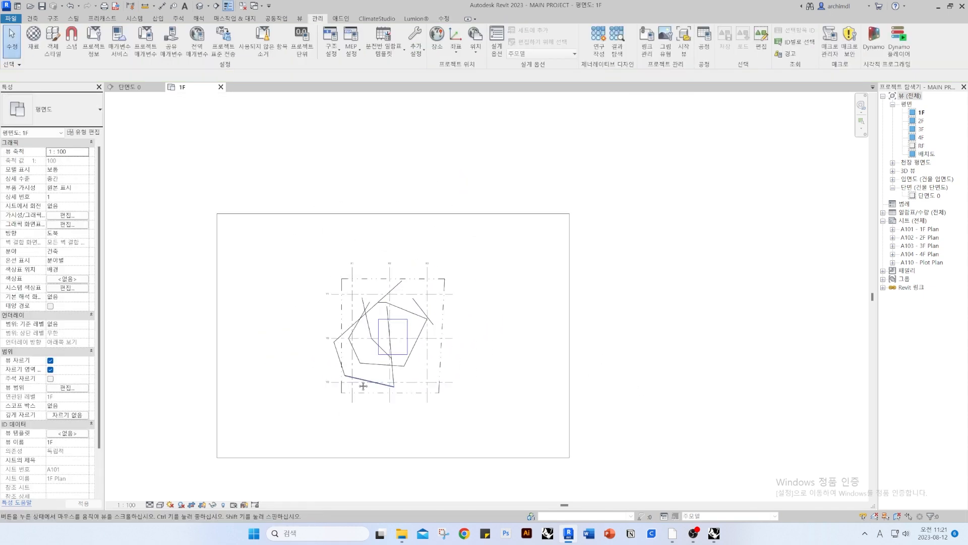
pyautogui.scroll(2, 399, 373)
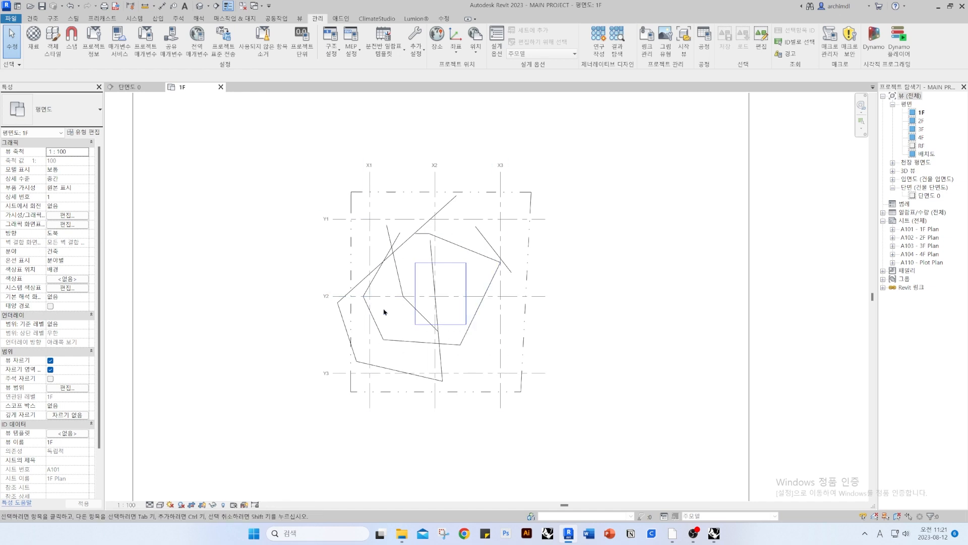
pyautogui.moveTo(241, 130); pyautogui.dragTo(618, 464)
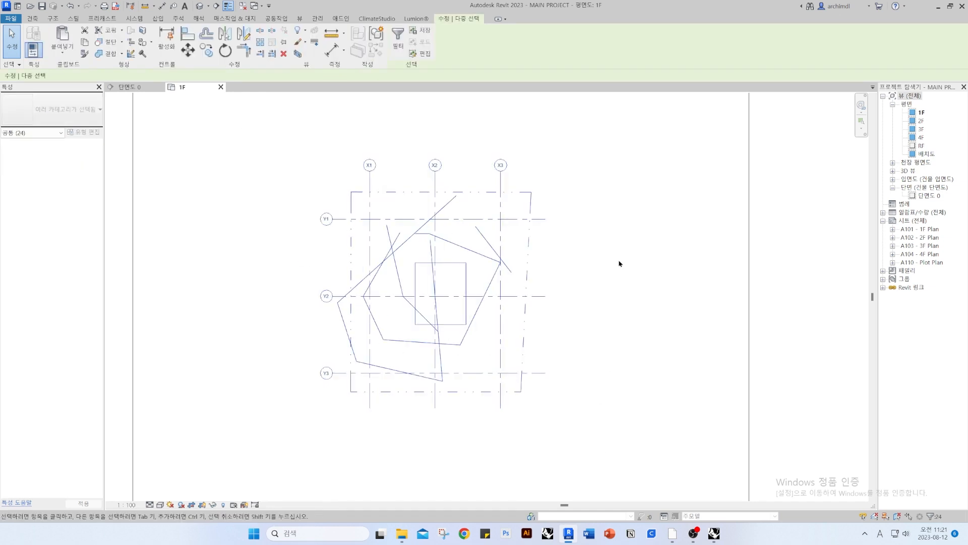
pyautogui.click(397, 48)
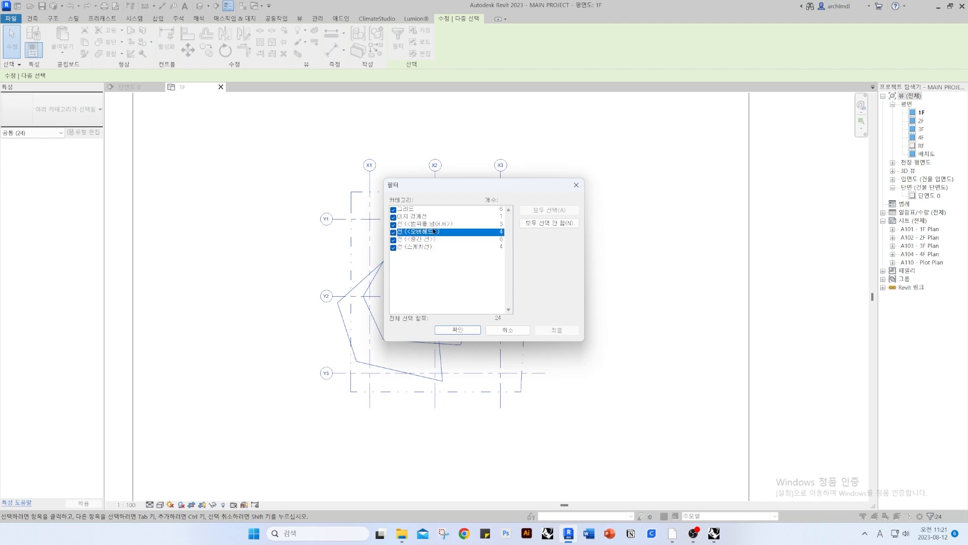
pyautogui.click(393, 209)
pyautogui.click(393, 217)
pyautogui.click(394, 225)
pyautogui.click(393, 232)
pyautogui.click(393, 240)
pyautogui.click(457, 329)
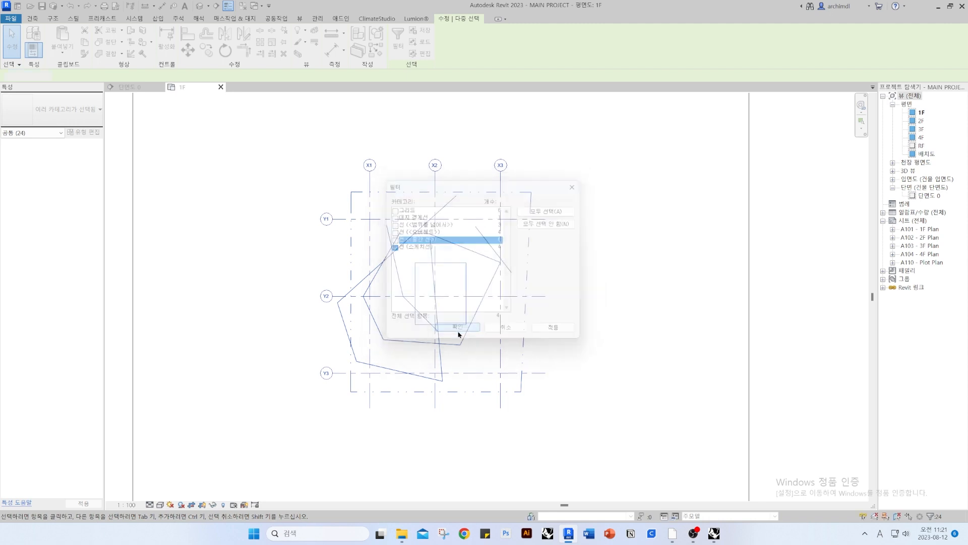
pyautogui.click(473, 331)
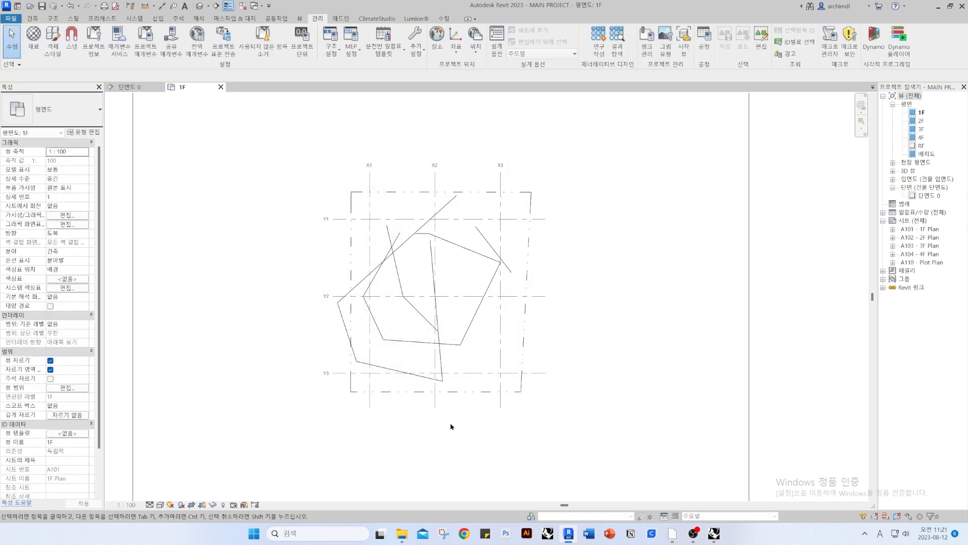
# Filter a selection of the whole plan to the <범위를 넘어서>, <오버헤드> and <중간 선> lines and delete them
pyautogui.press('Tab')
pyautogui.click(394, 372)
pyautogui.click(605, 311)
pyautogui.moveTo(237, 149)
pyautogui.mouseDown()
pyautogui.moveTo(382, 316)
pyautogui.moveTo(639, 478)
pyautogui.mouseUp()
pyautogui.click(398, 39)
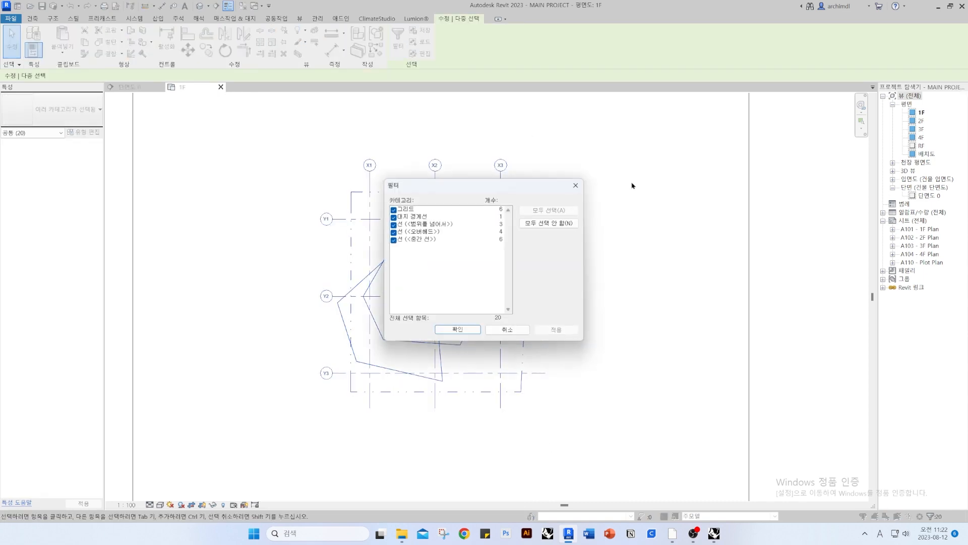
pyautogui.click(545, 227)
pyautogui.click(423, 223)
pyautogui.keyDown('shift'); pyautogui.click(408, 239); pyautogui.keyUp('shift')
pyautogui.click(393, 240)
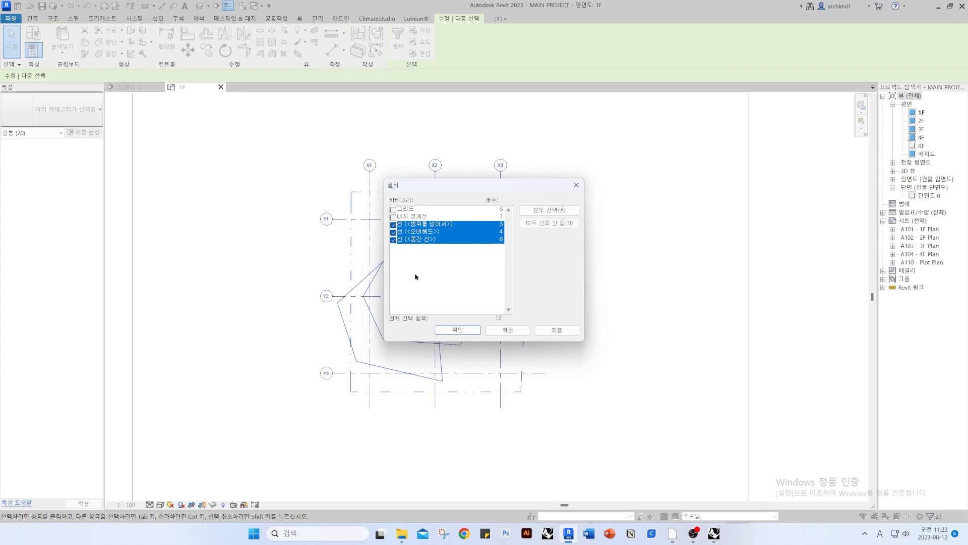
pyautogui.click(458, 330)
pyautogui.press('Delete')
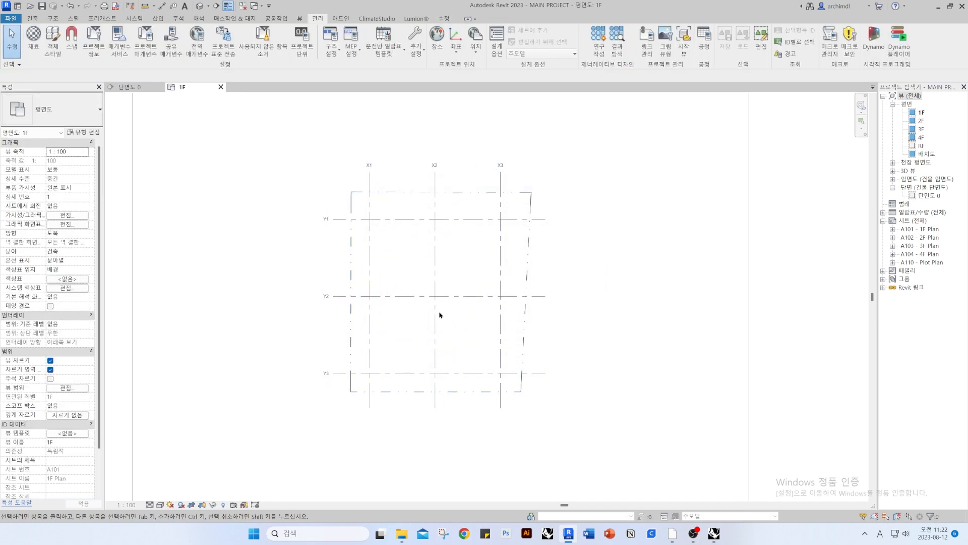
# Draw an 8500 by 10000 mm rectangle of 스케치선 detail lines from the X1–Y1 intersection to the X3–Y3 intersection
pyautogui.scroll(2, 440, 315)
pyautogui.moveTo(390, 302); pyautogui.dragTo(434, 320, button='middle')
pyautogui.press('d')
pyautogui.press('l')
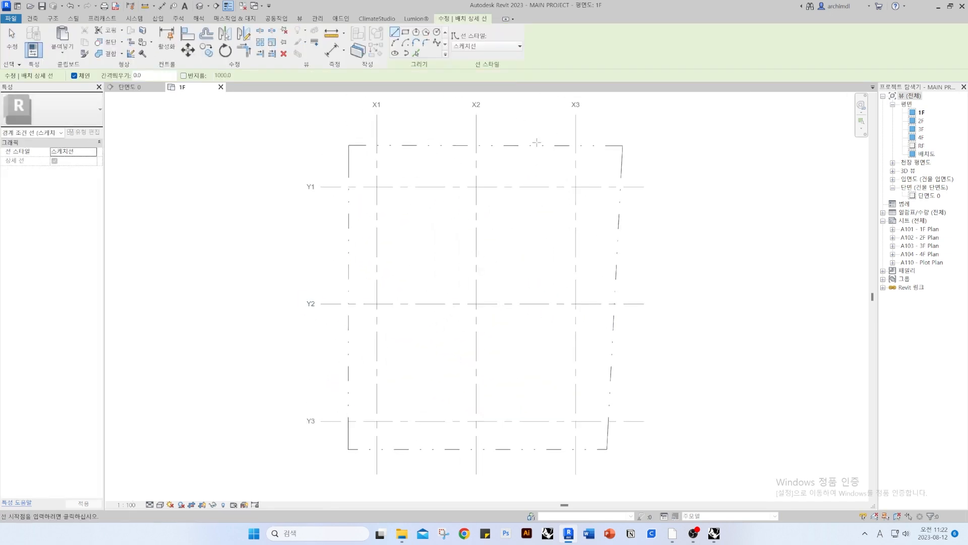
pyautogui.click(405, 32)
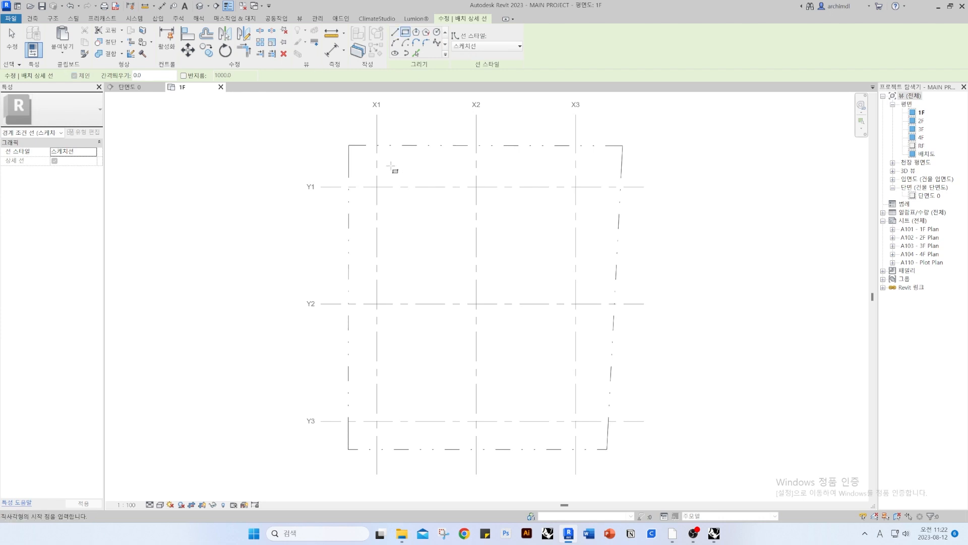
pyautogui.click(377, 186)
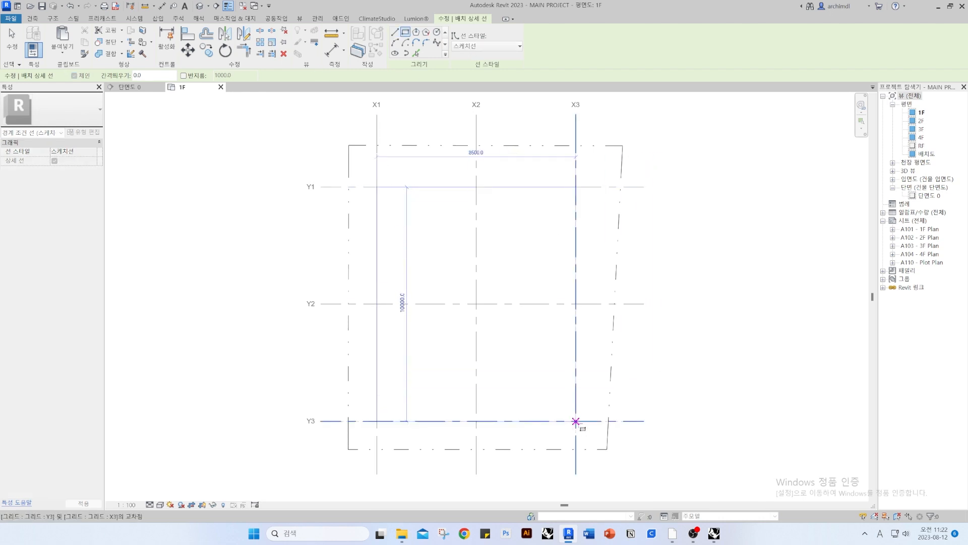
pyautogui.click(575, 421)
pyautogui.press('Escape')
pyautogui.press('Escape')
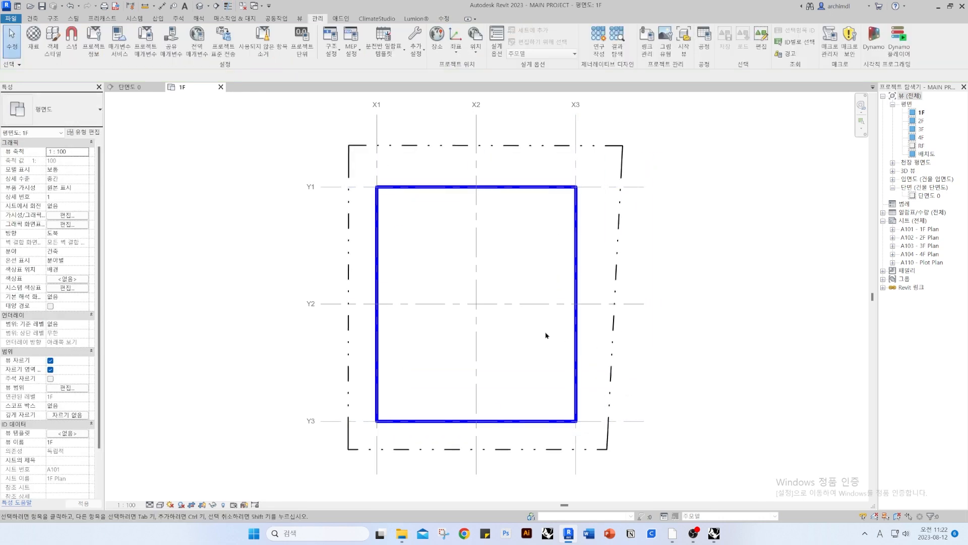
# Draw a 스케치선 chain between X1 and X2, running 5000 mm from Y1 to Y2 and along Y2 back to X1
pyautogui.scroll(1, 403, 333)
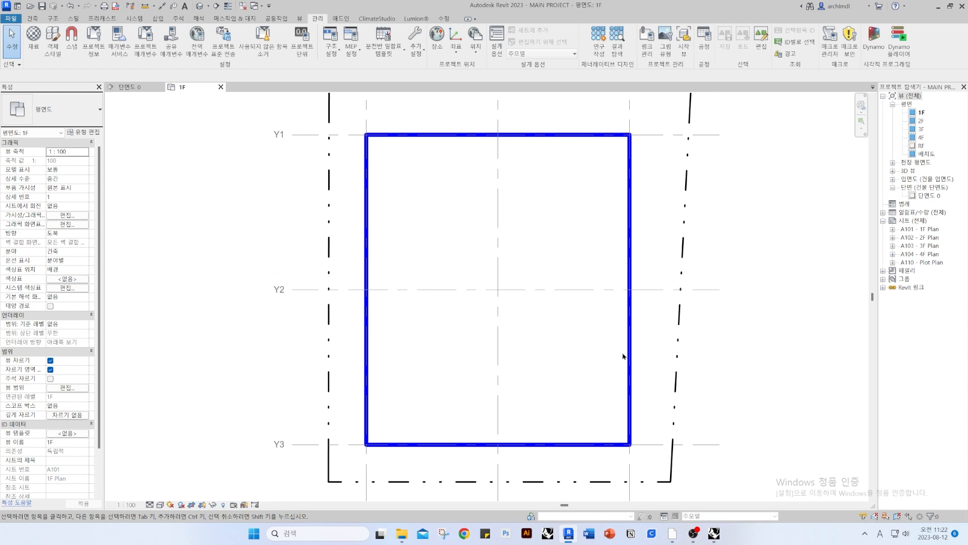
pyautogui.scroll(-2, 518, 383)
pyautogui.scroll(1, 476, 358)
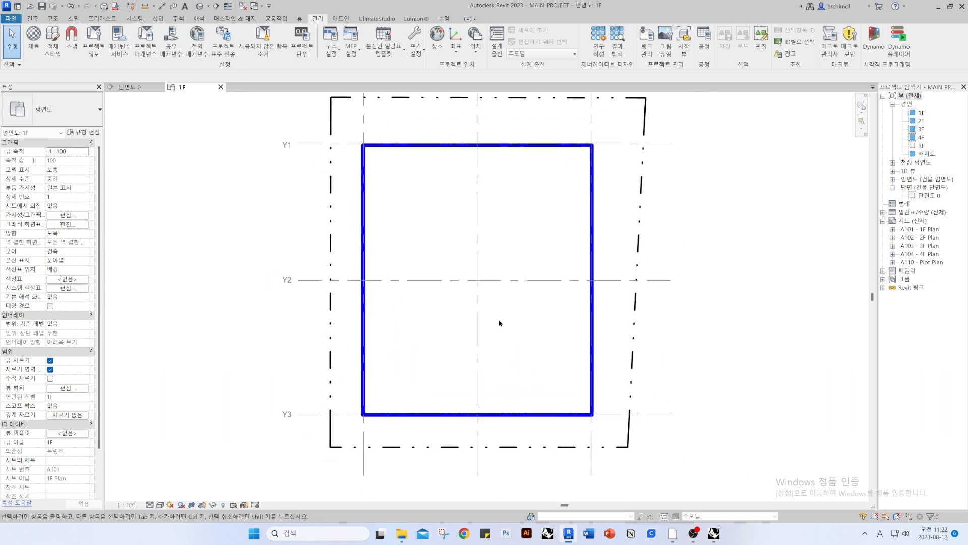
pyautogui.moveTo(434, 242); pyautogui.dragTo(465, 279, button='middle')
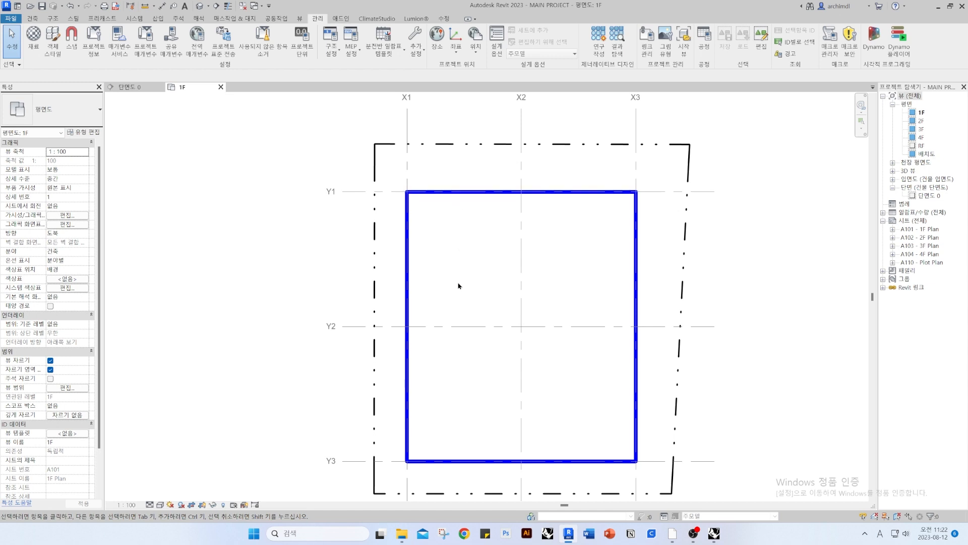
pyautogui.press('d')
pyautogui.press('l')
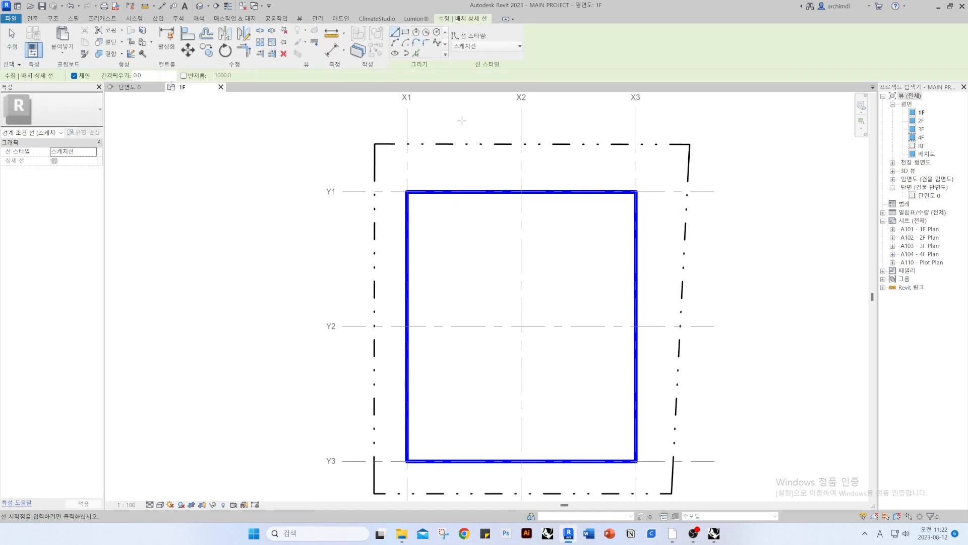
pyautogui.click(461, 191)
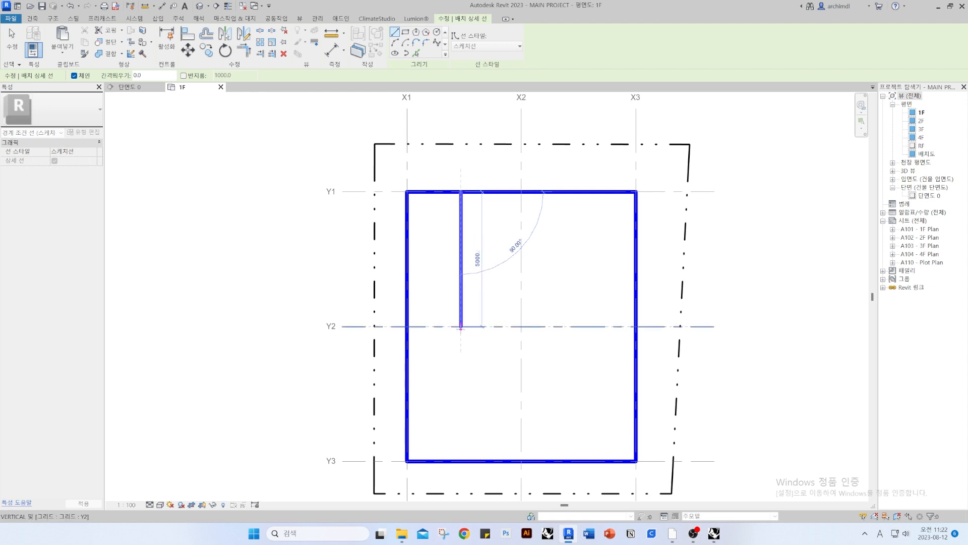
pyautogui.click(460, 327)
pyautogui.click(406, 327)
pyautogui.press('Escape')
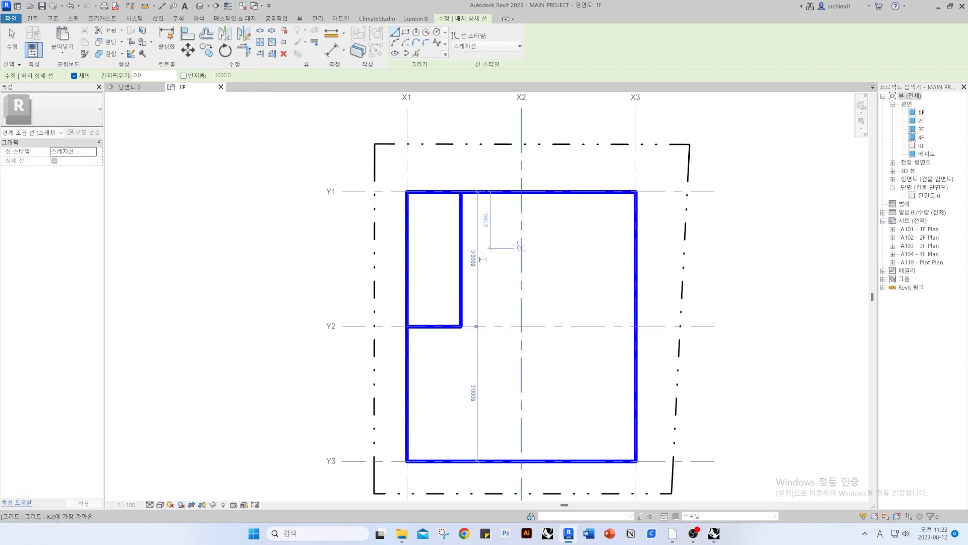
# Outline a second bay beside the first just before X2 down to Y2, and divide it with a cross line 3100 mm below Y1
pyautogui.click(509, 191)
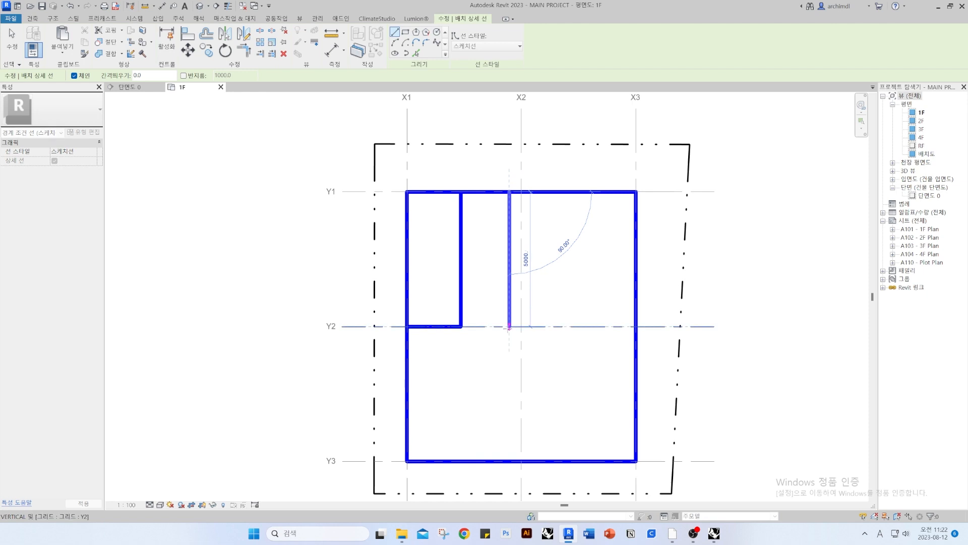
pyautogui.click(509, 327)
pyautogui.click(461, 327)
pyautogui.press('Escape')
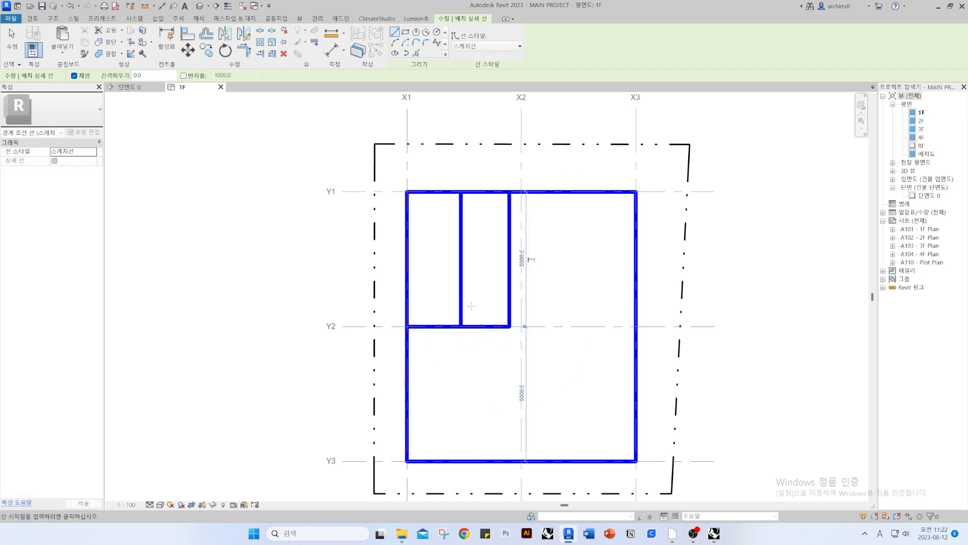
pyautogui.click(461, 275)
pyautogui.click(509, 275)
pyautogui.press('Escape')
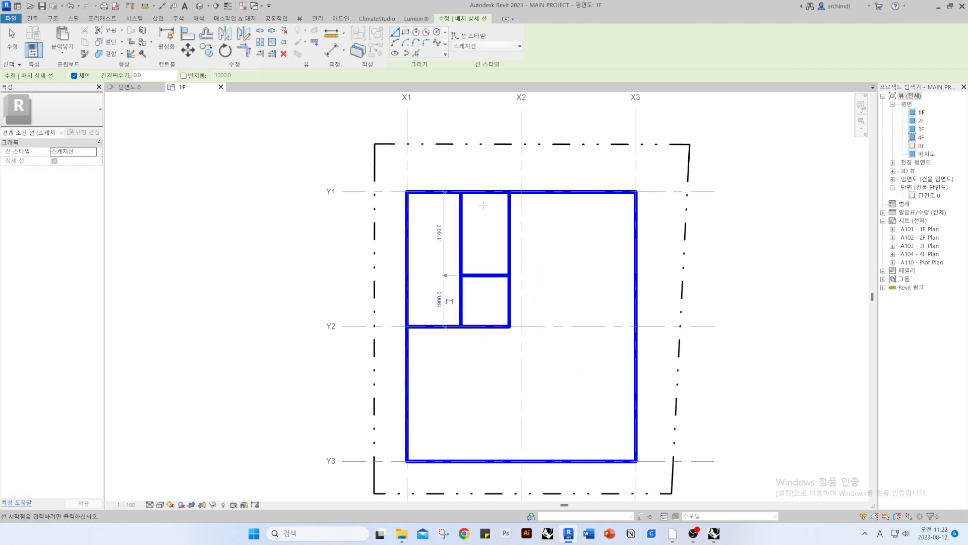
# Draw a small three-sided 스케치선 outline 800 mm wide projecting outside Y1 above the second bay
pyautogui.click(474, 181)
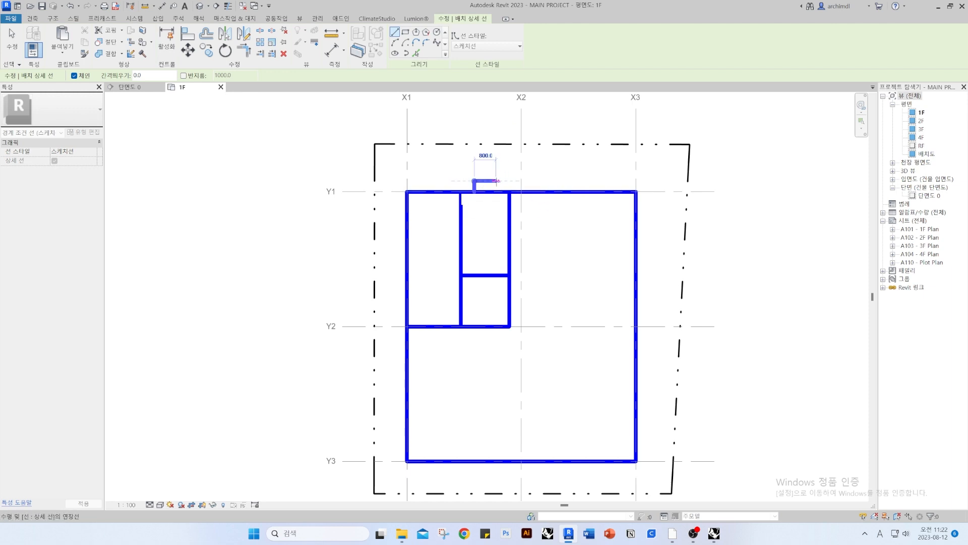
pyautogui.click(497, 181)
pyautogui.click(497, 192)
pyautogui.press('Escape')
pyautogui.press('Escape')
pyautogui.scroll(-2, 430, 324)
pyautogui.moveTo(459, 320); pyautogui.dragTo(422, 305, button='middle')
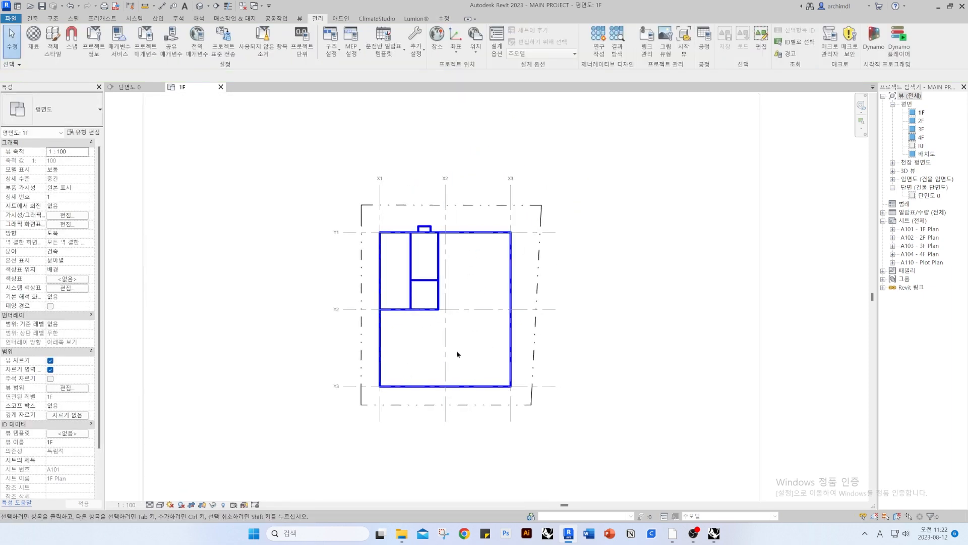
# Start a new stair from 1F to 2F using the 프리캐스트 계단 type
pyautogui.scroll(2, 406, 369)
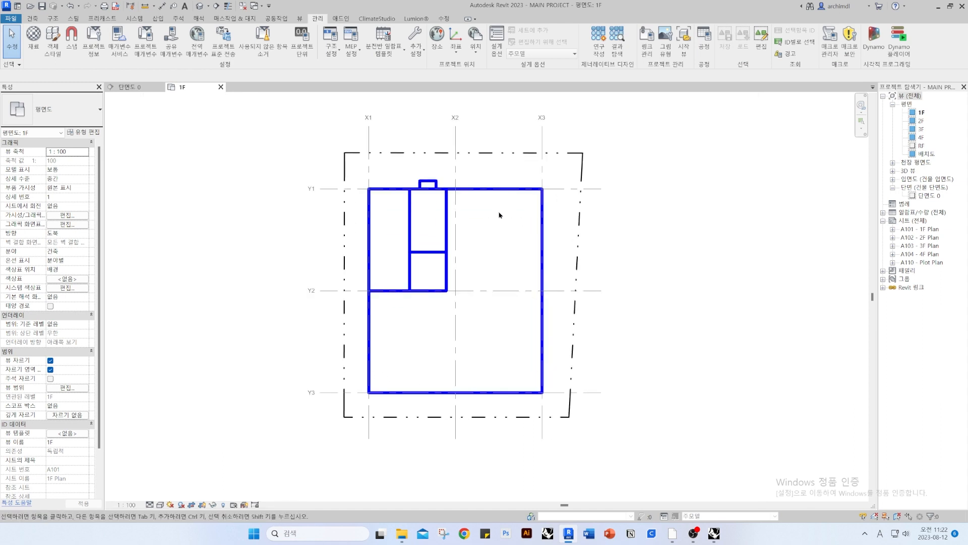
pyautogui.scroll(1, 473, 348)
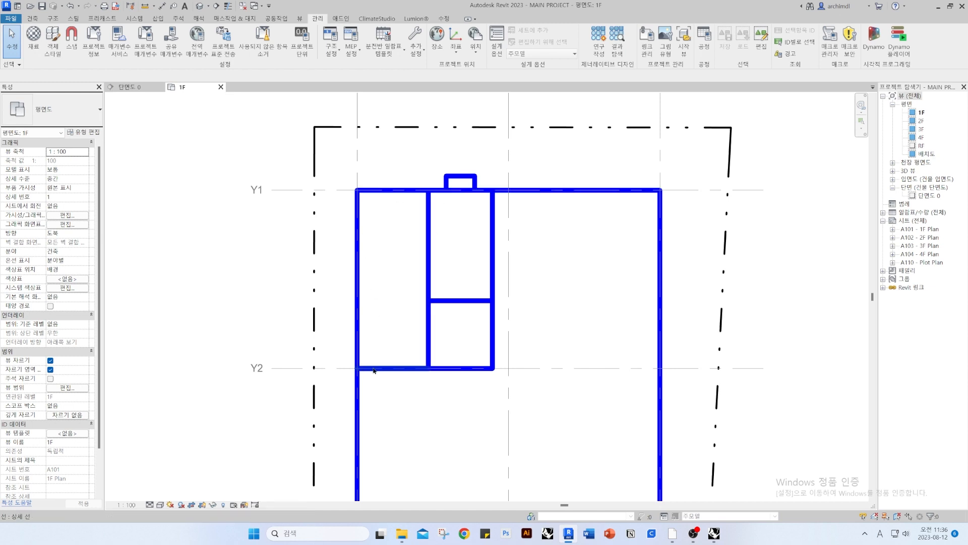
pyautogui.scroll(-3, 348, 282)
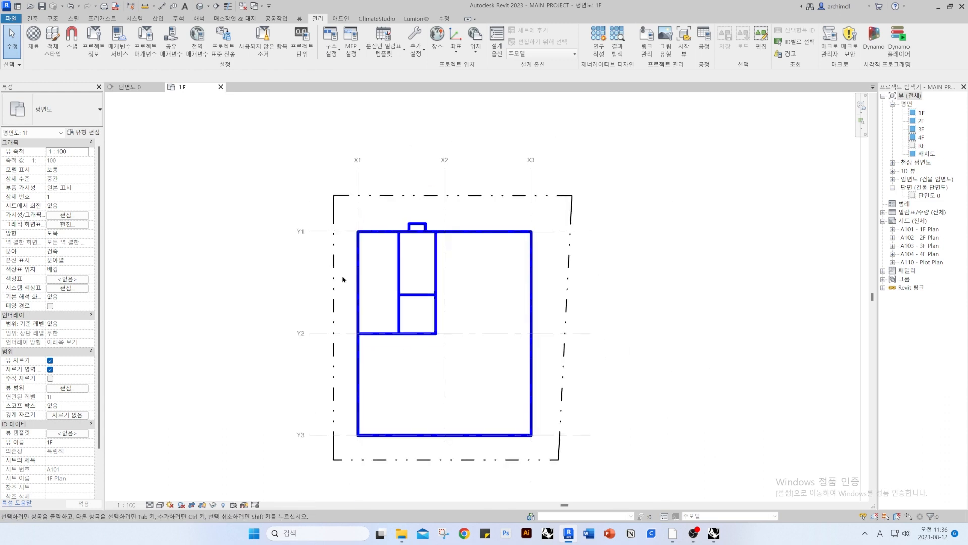
pyautogui.scroll(2, 374, 259)
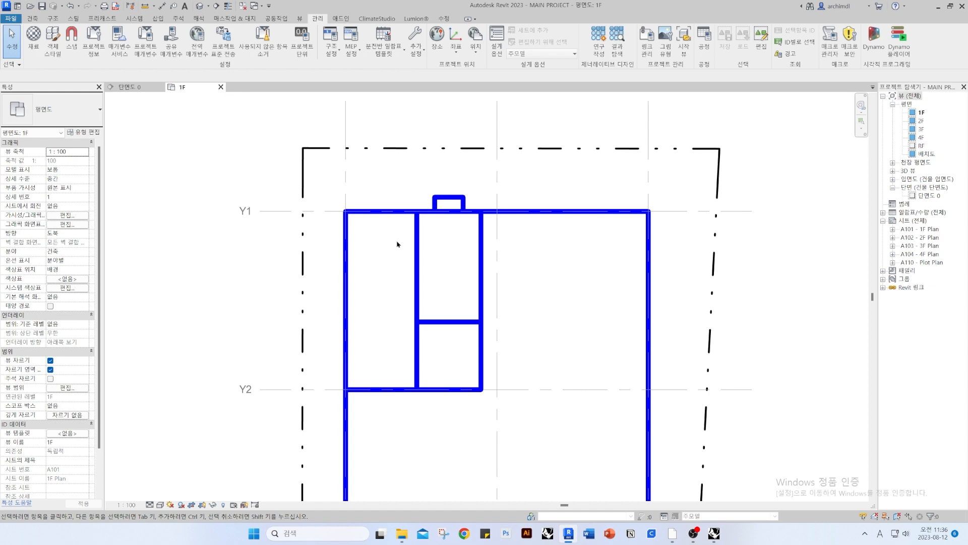
pyautogui.moveTo(397, 244); pyautogui.dragTo(451, 257, button='middle')
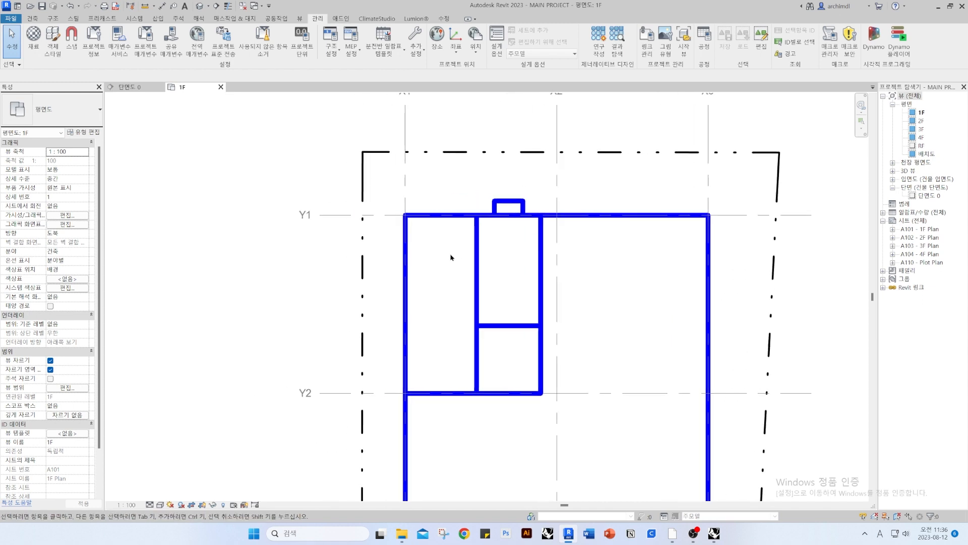
pyautogui.click(32, 19)
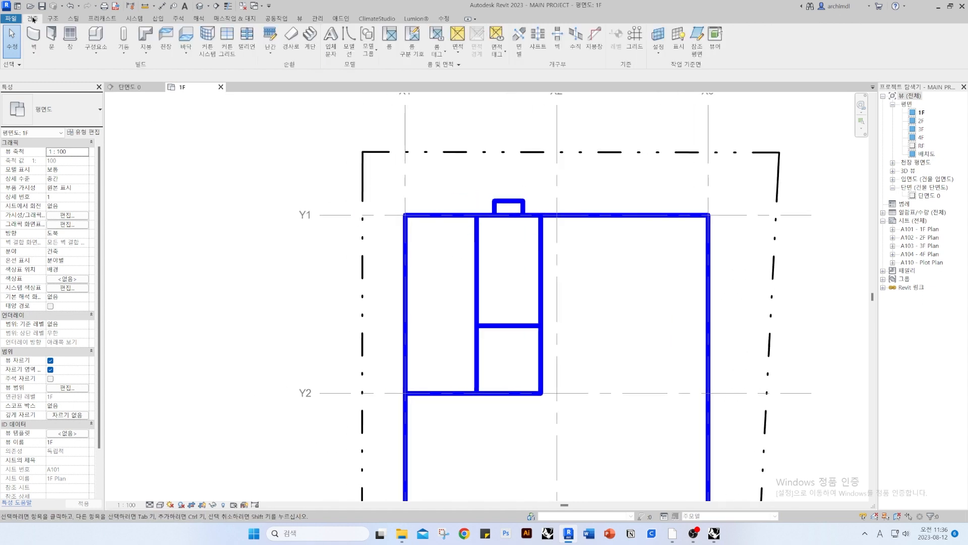
pyautogui.click(309, 35)
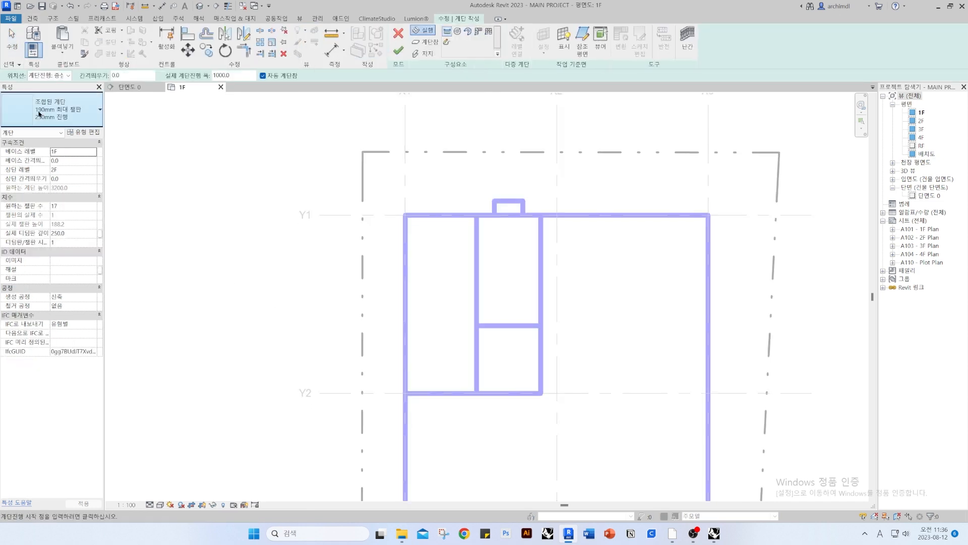
pyautogui.click(66, 113)
pyautogui.click(56, 325)
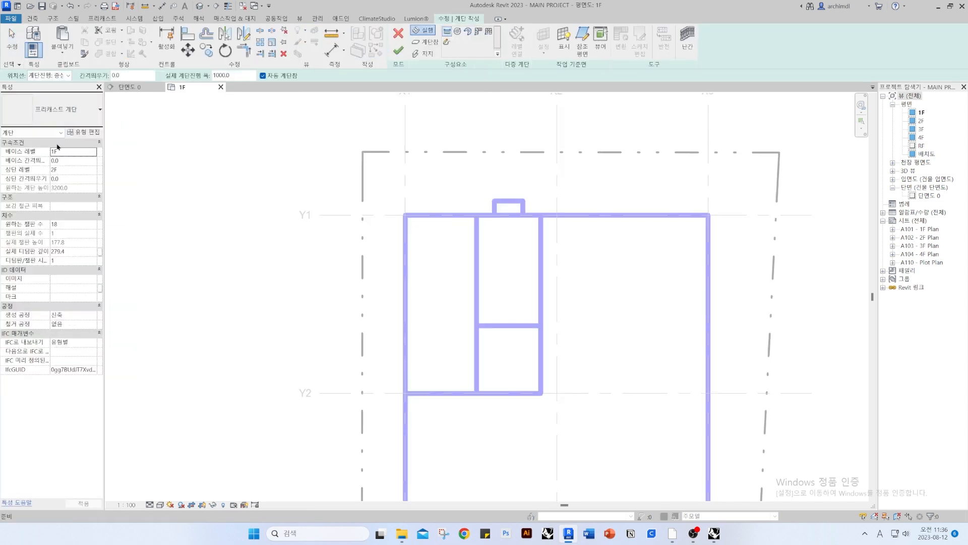
# Duplicate the 프리캐스트 계단 stair type under the name 기본계단
pyautogui.click(81, 133)
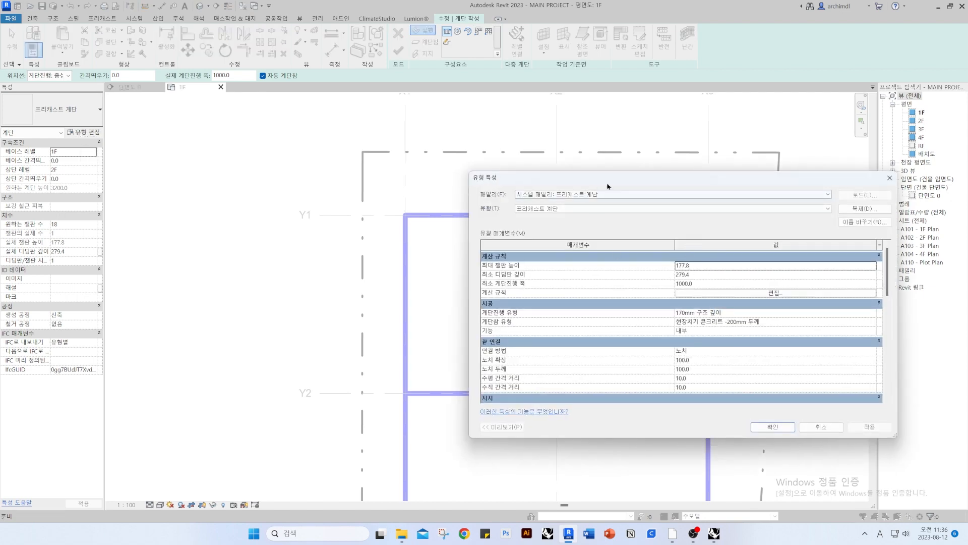
pyautogui.moveTo(613, 178); pyautogui.dragTo(398, 129)
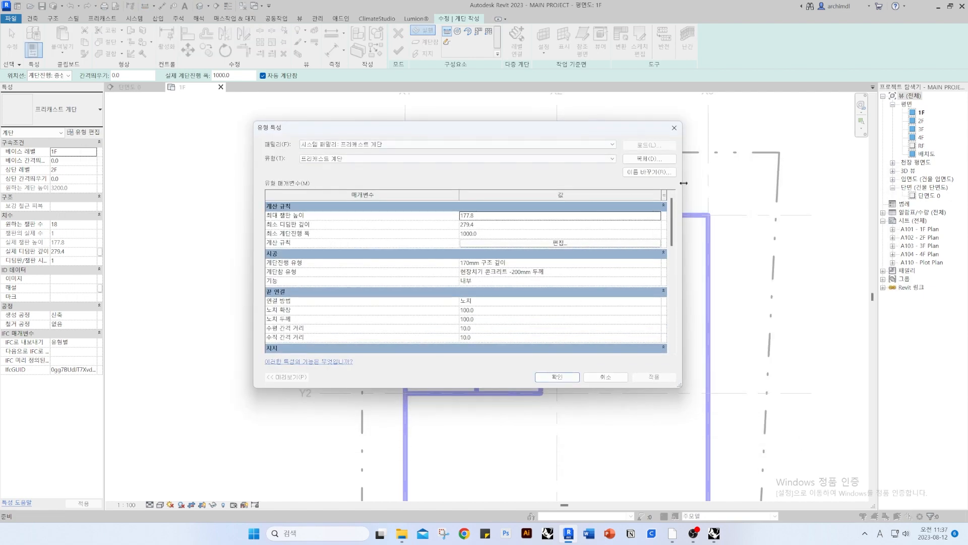
pyautogui.click(645, 158)
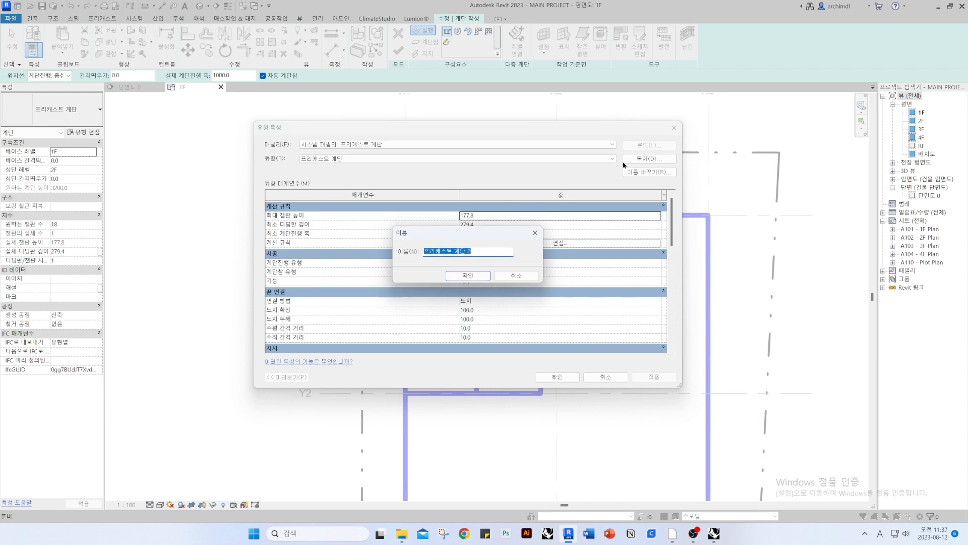
pyautogui.write('ㅔ')
pyautogui.write('로')
pyautogui.press('Return')
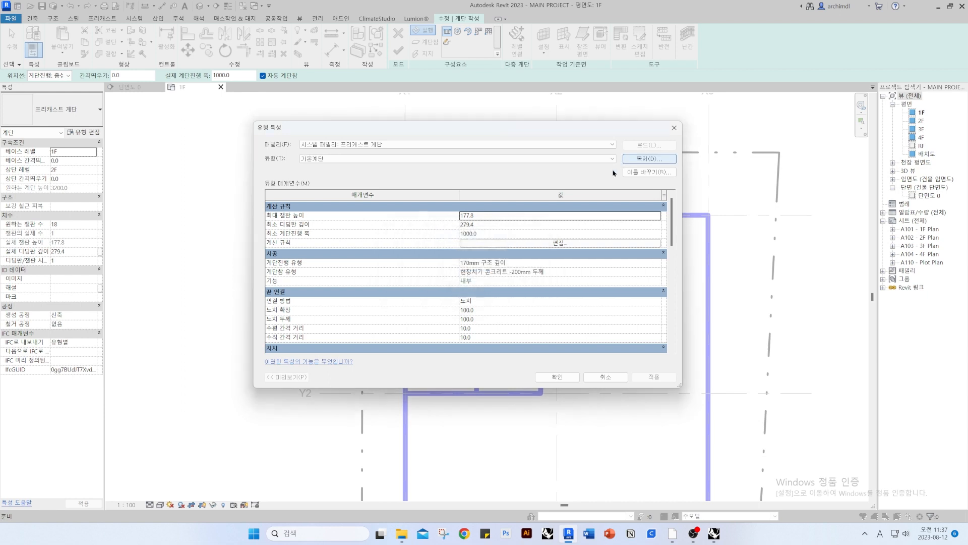
# Set the stair type's maximum riser height to 180 mm and minimum tread depth to 270 mm
pyautogui.click(487, 214)
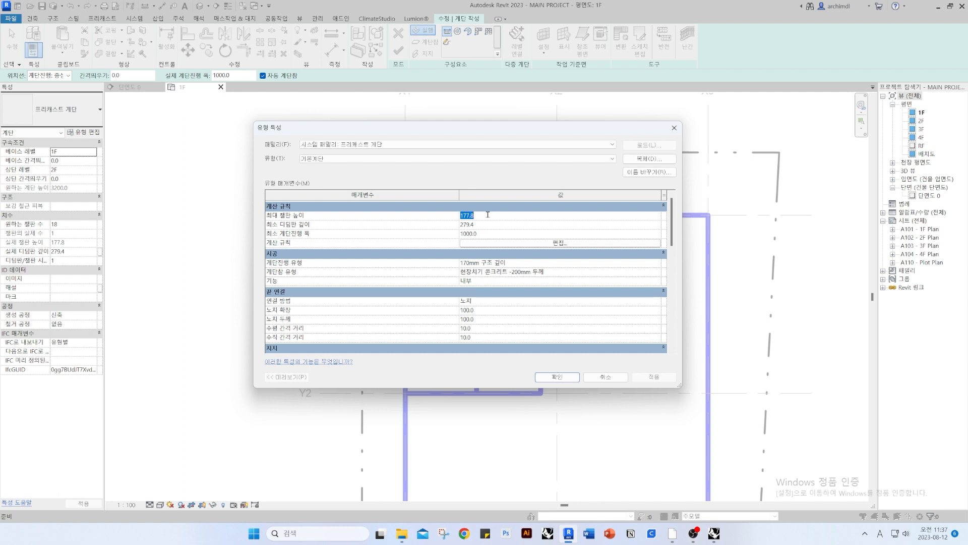
pyautogui.write('180')
pyautogui.press('Tab')
pyautogui.write('270')
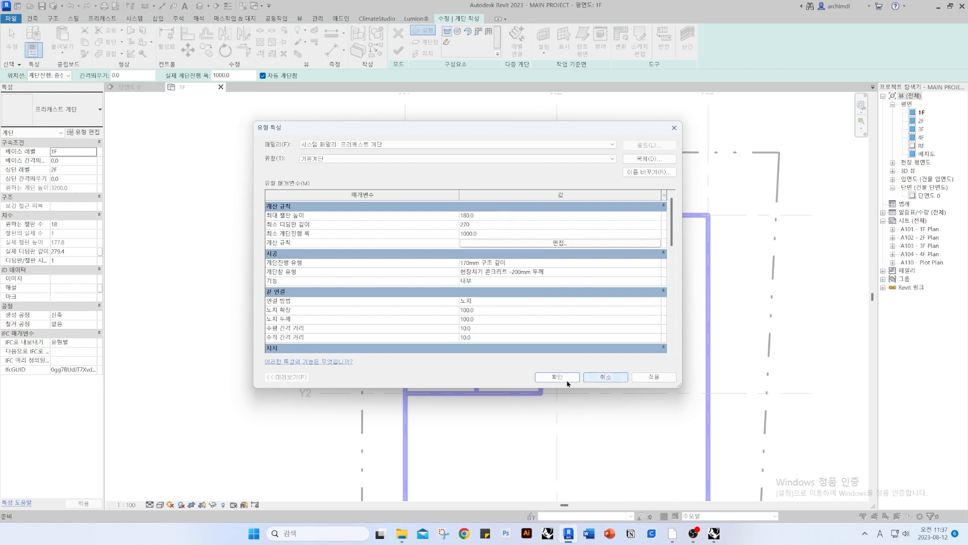
pyautogui.click(522, 263)
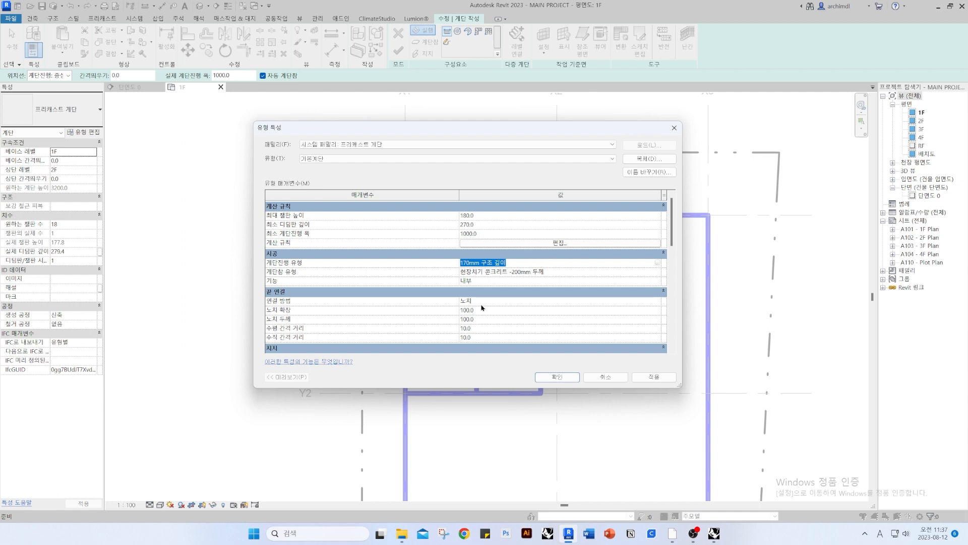
# Set the end connection method of the stair type to 직선 절단
pyautogui.click(656, 301)
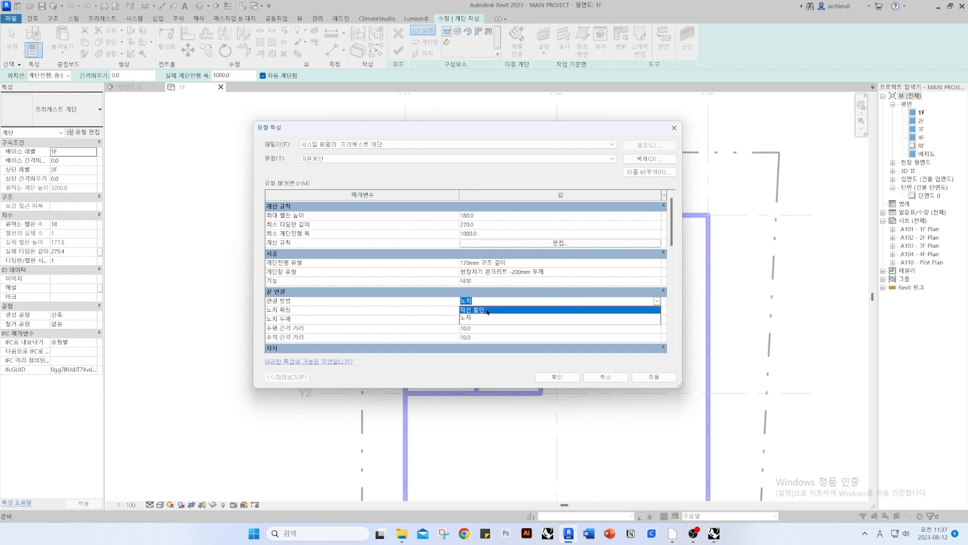
pyautogui.click(480, 312)
pyautogui.scroll(-3, 383, 302)
pyautogui.scroll(3, 377, 301)
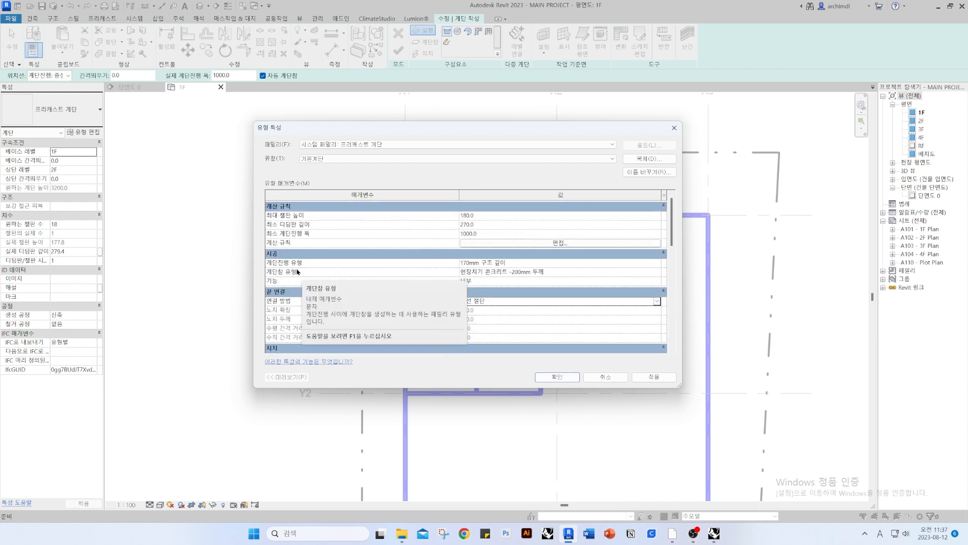
# In the run type's monolithic material, duplicate 콘크리트, 현장치기 and name the copy 01. 계단
pyautogui.click(658, 266)
pyautogui.click(658, 264)
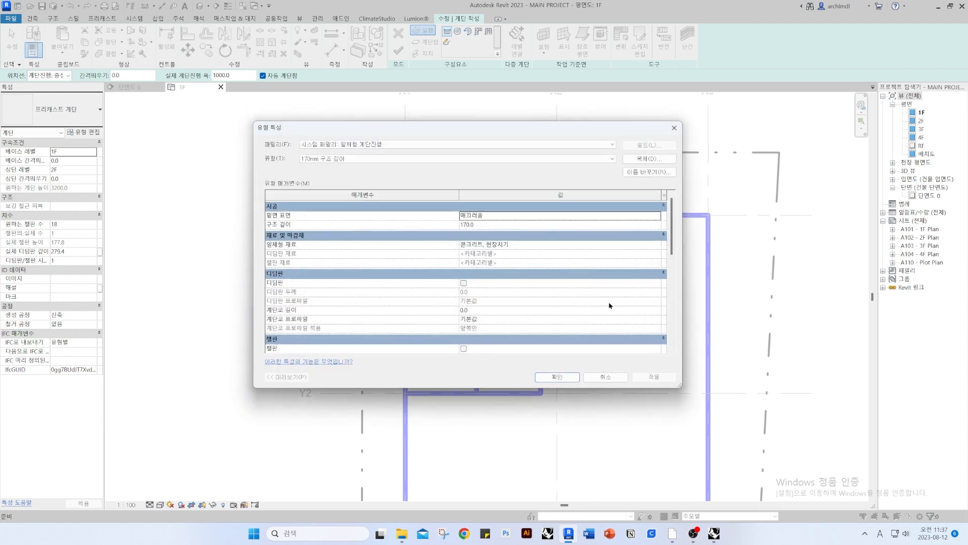
pyautogui.click(514, 245)
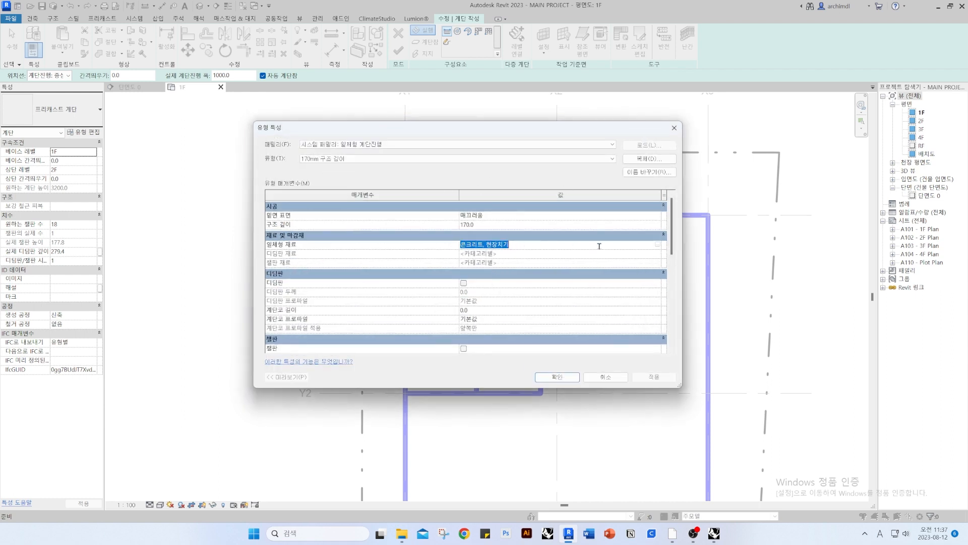
pyautogui.click(658, 245)
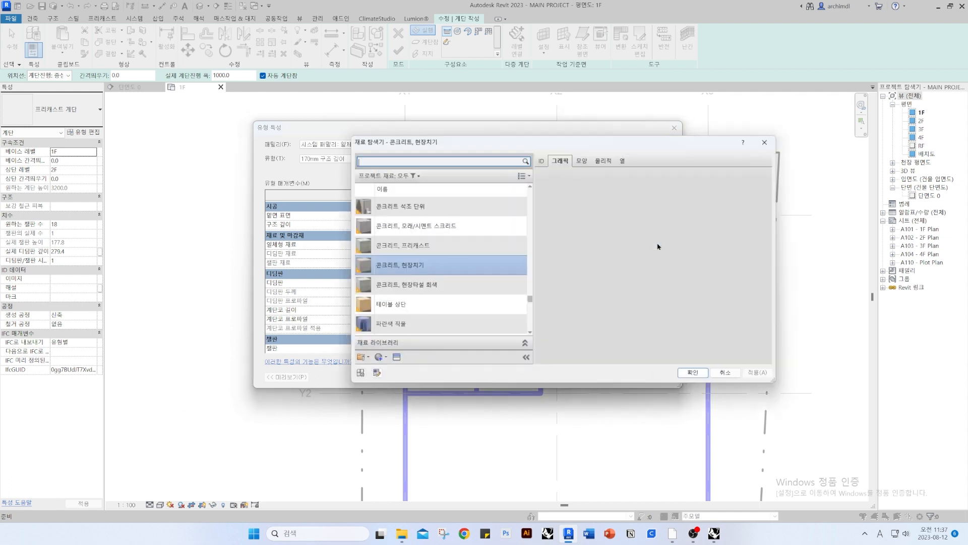
pyautogui.rightClick(420, 272)
pyautogui.click(457, 285)
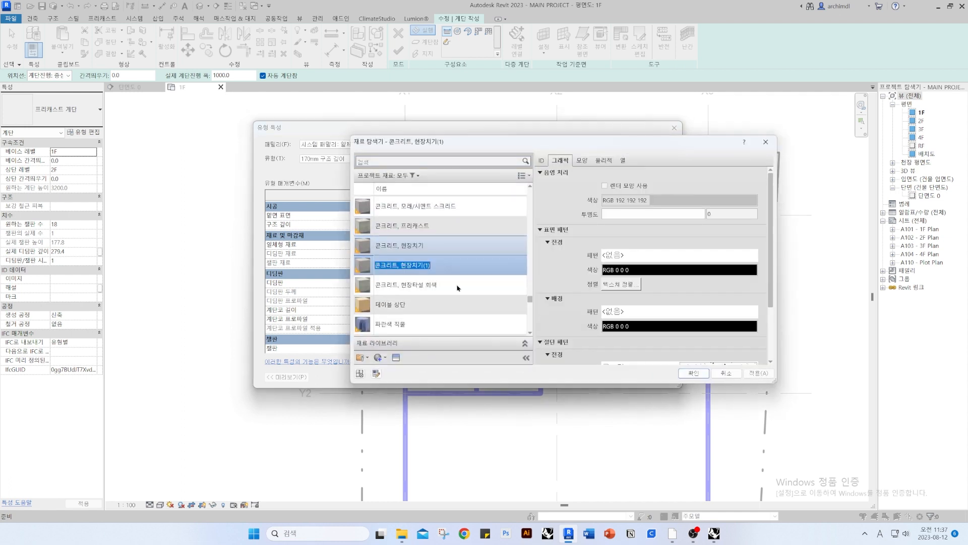
pyautogui.write('0')
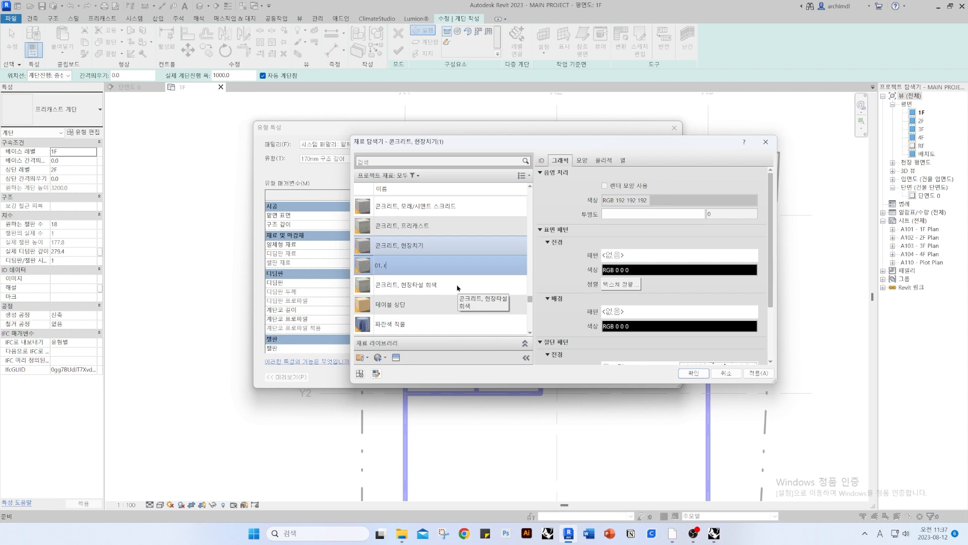
pyautogui.write('1. 계단')
pyautogui.press('Return')
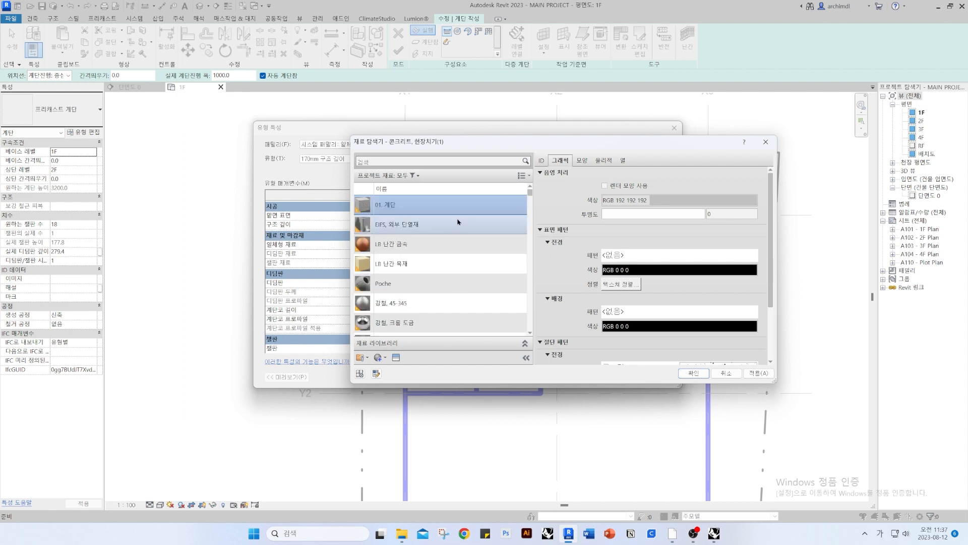
# Set the 01. 계단 material's shading colour to RGB 255 255 255 and apply it to the 170mm 구조 깊이 run type
pyautogui.click(676, 201)
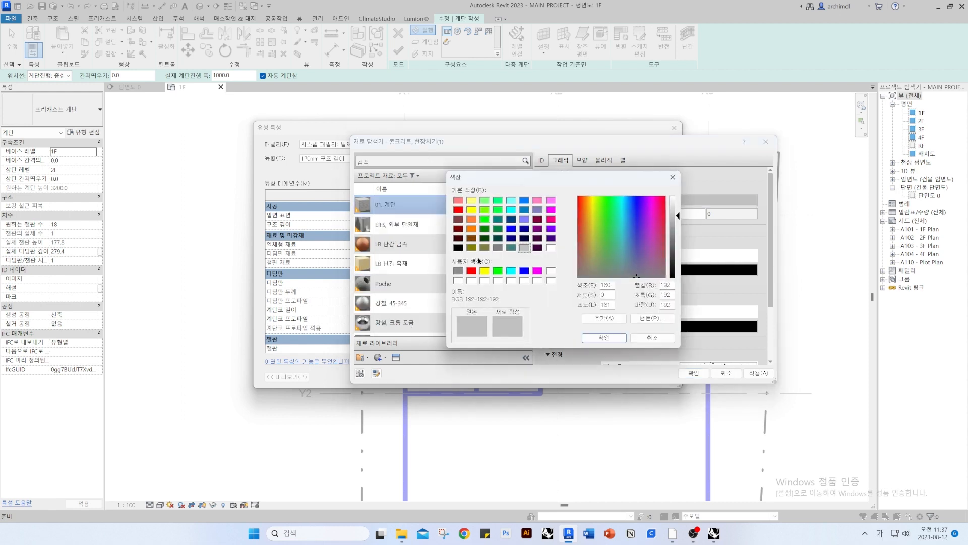
pyautogui.click(604, 337)
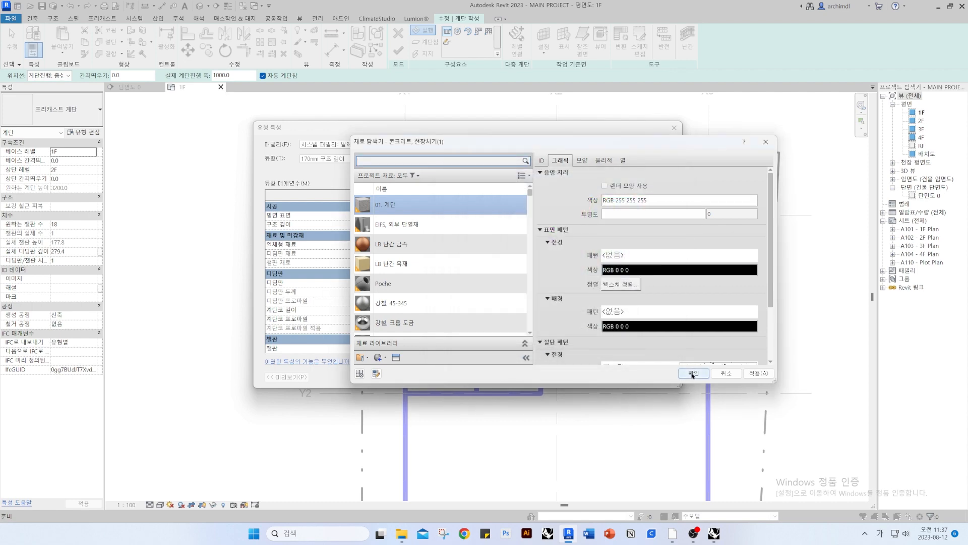
pyautogui.click(693, 373)
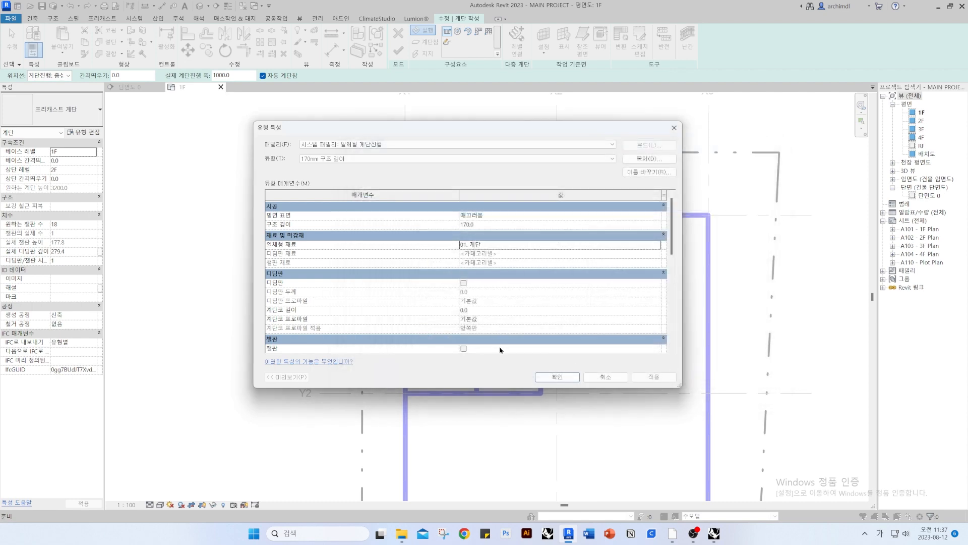
pyautogui.click(557, 376)
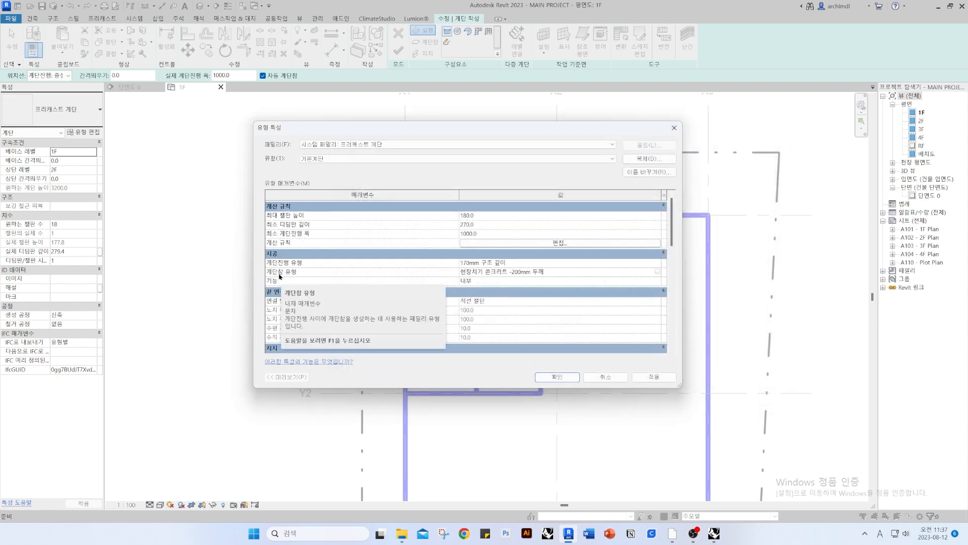
# Assign the 01. 계단 material to the 현장치기 콘크리트 -200mm 두께 landing type and accept the stair type settings
pyautogui.click(655, 274)
pyautogui.click(657, 274)
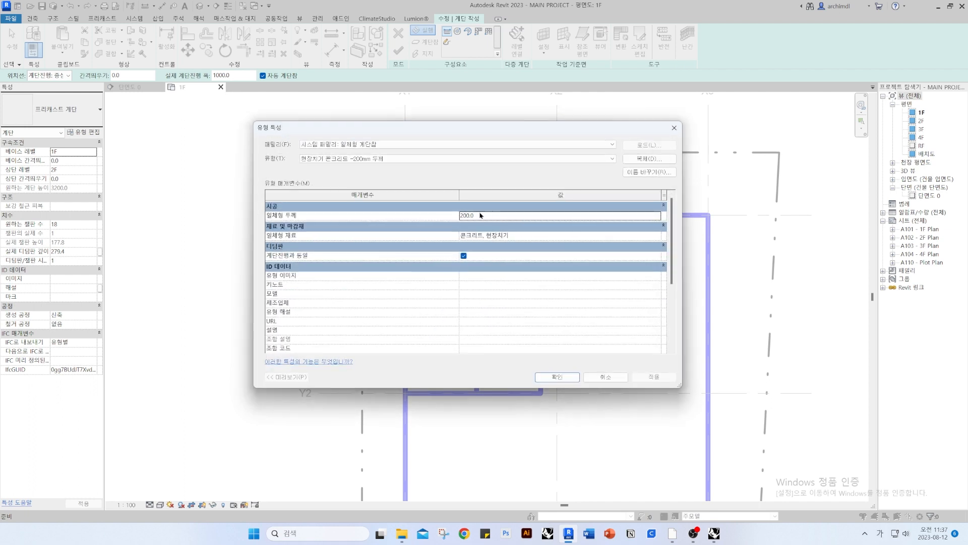
pyautogui.click(658, 236)
pyautogui.click(657, 235)
pyautogui.scroll(6, 447, 255)
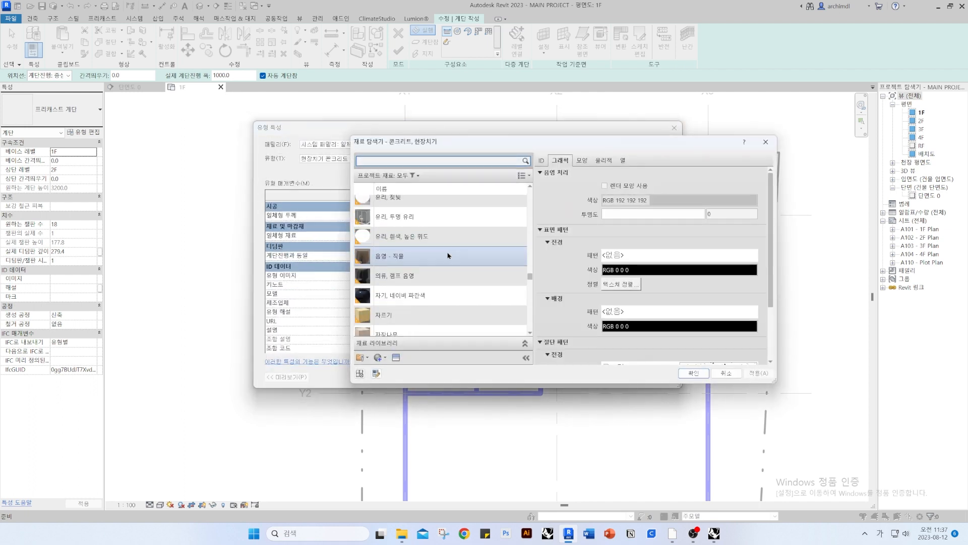
pyautogui.moveTo(531, 275); pyautogui.dragTo(488, 191)
pyautogui.click(484, 204)
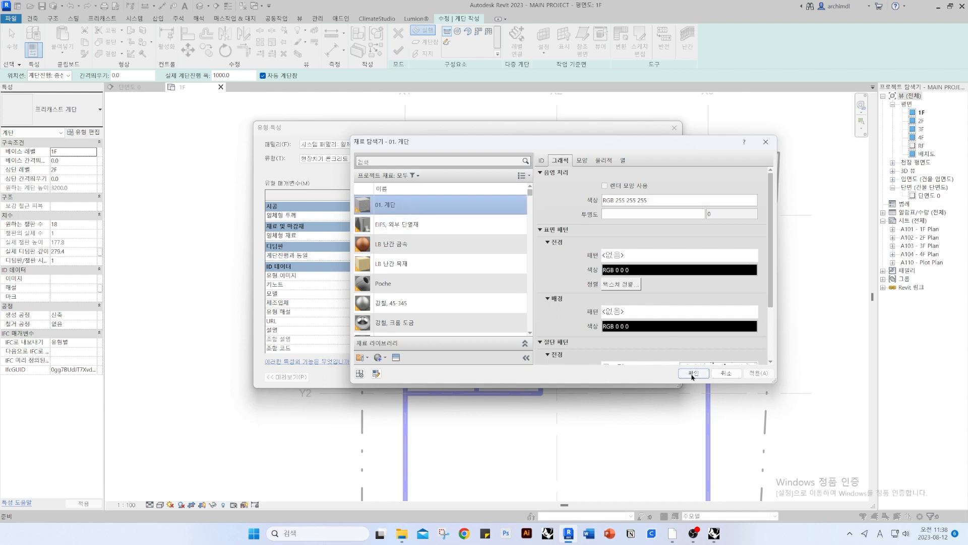
pyautogui.click(693, 375)
pyautogui.click(557, 377)
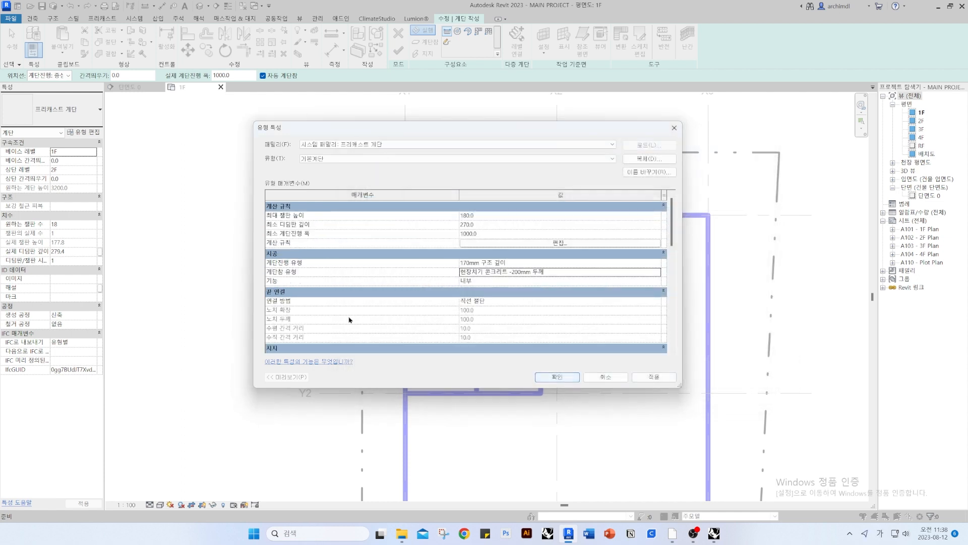
pyautogui.click(557, 377)
# Draw a U-shaped stair in the empty area beside the plan, with two parallel 2160 mm runs and an automatic landing
pyautogui.scroll(-1, 336, 261)
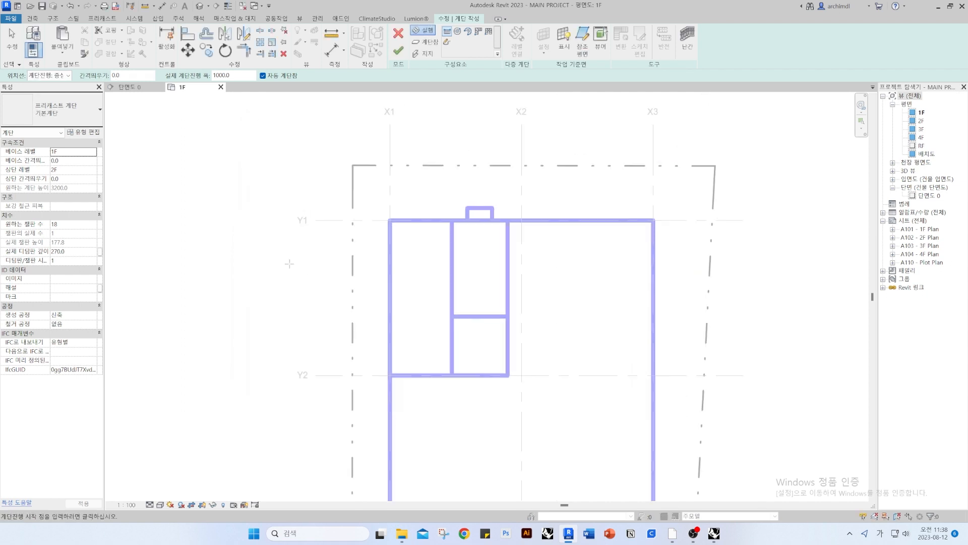
pyautogui.moveTo(270, 245); pyautogui.dragTo(378, 256, button='middle')
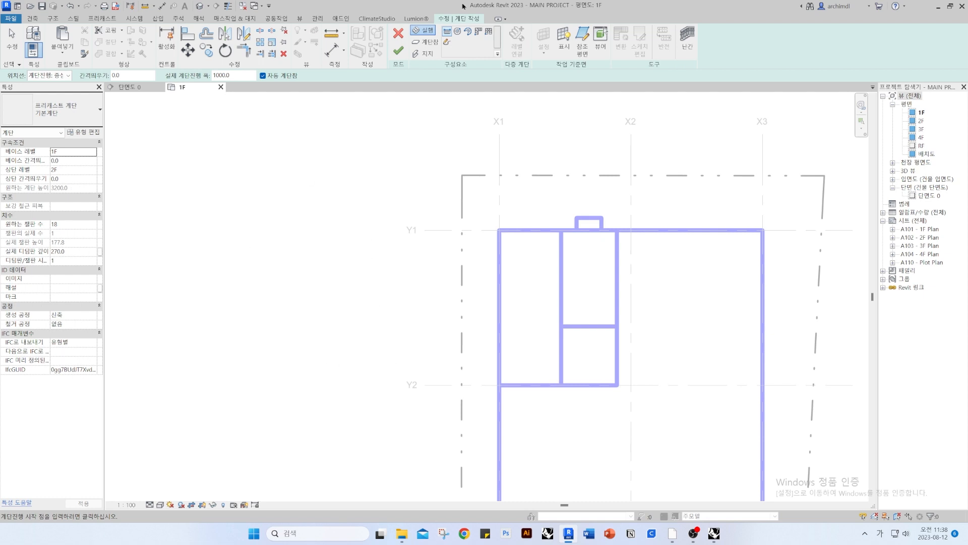
pyautogui.click(50, 76)
pyautogui.click(50, 76)
pyautogui.click(233, 216)
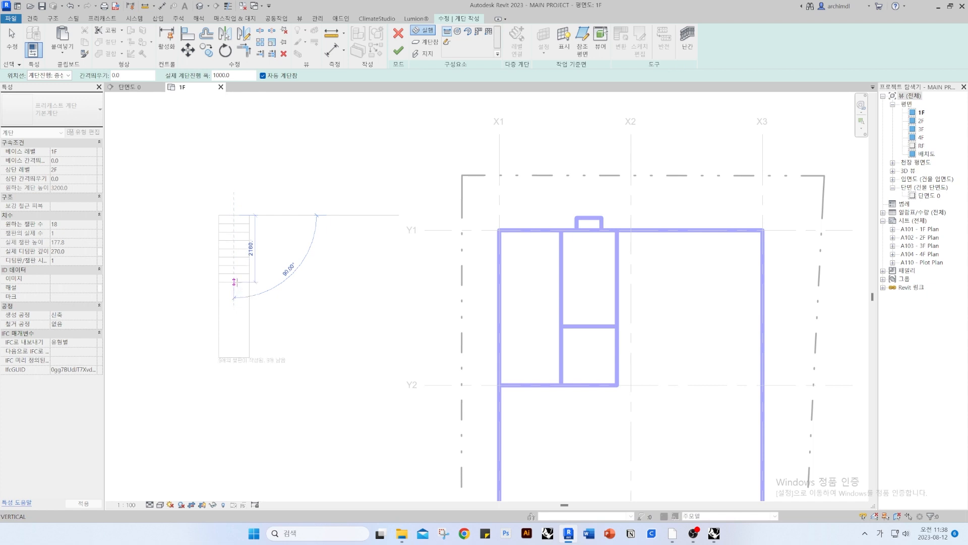
pyautogui.click(234, 281)
pyautogui.click(320, 281)
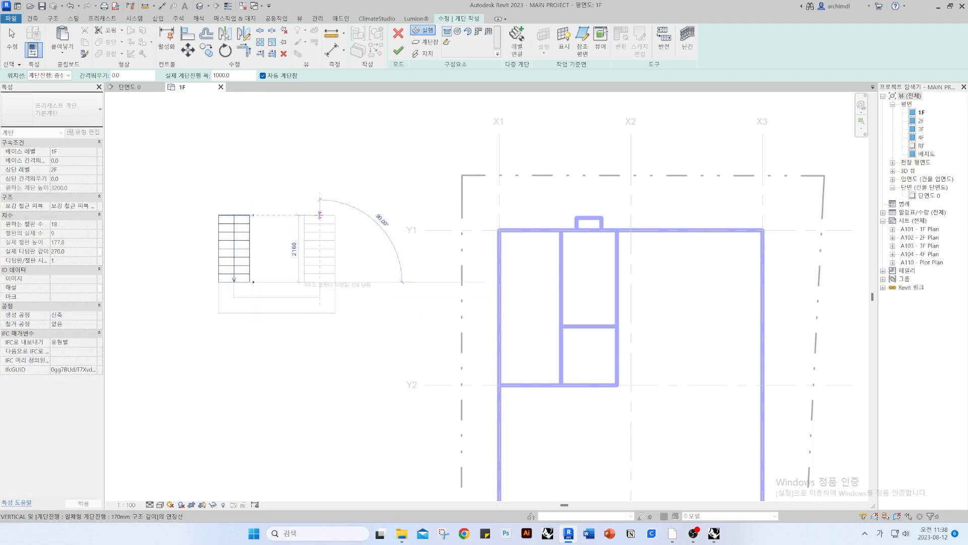
pyautogui.click(319, 215)
# Snap the second run against the first run's inner edge and move it 100 mm away to leave a gap
pyautogui.scroll(3, 240, 292)
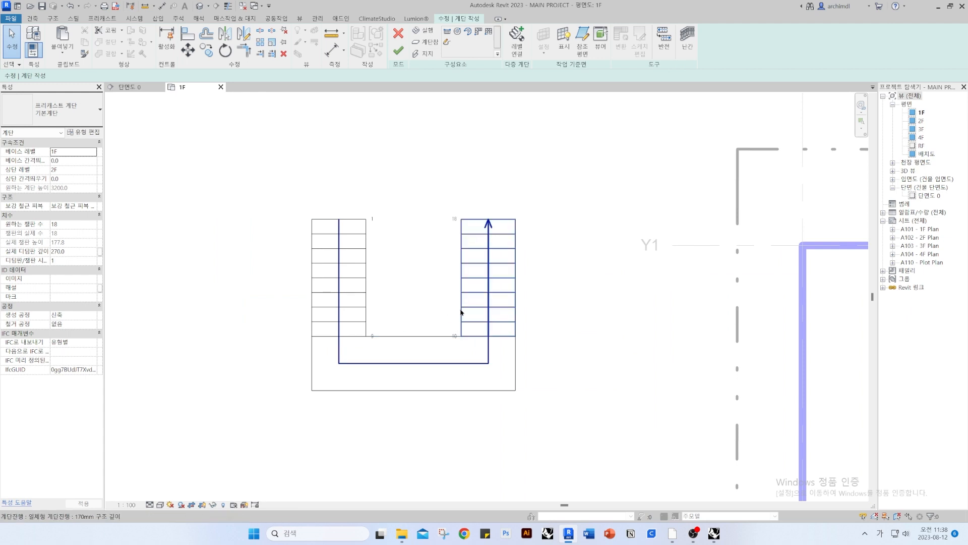
pyautogui.moveTo(473, 286); pyautogui.dragTo(441, 308, button='middle')
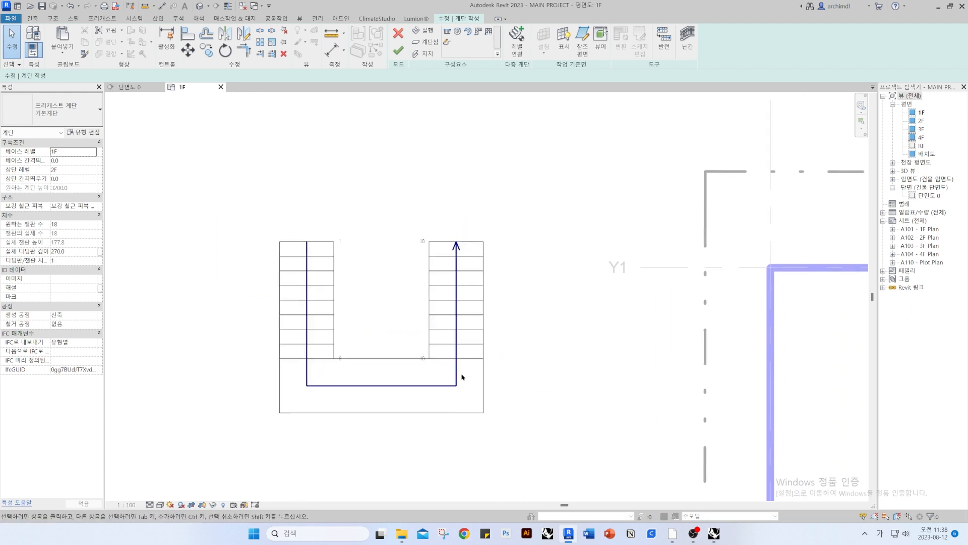
pyautogui.click(440, 348)
pyautogui.scroll(2, 440, 349)
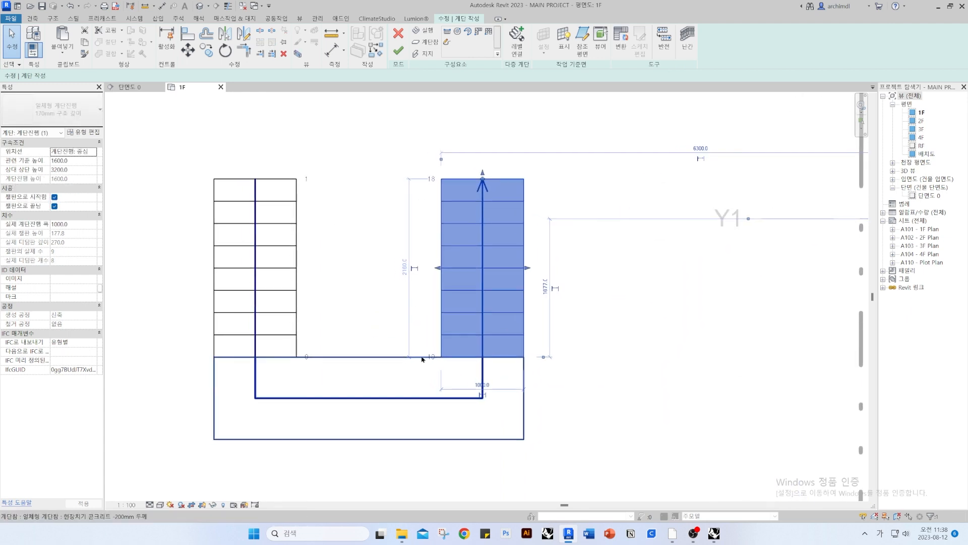
pyautogui.moveTo(440, 327); pyautogui.dragTo(296, 330)
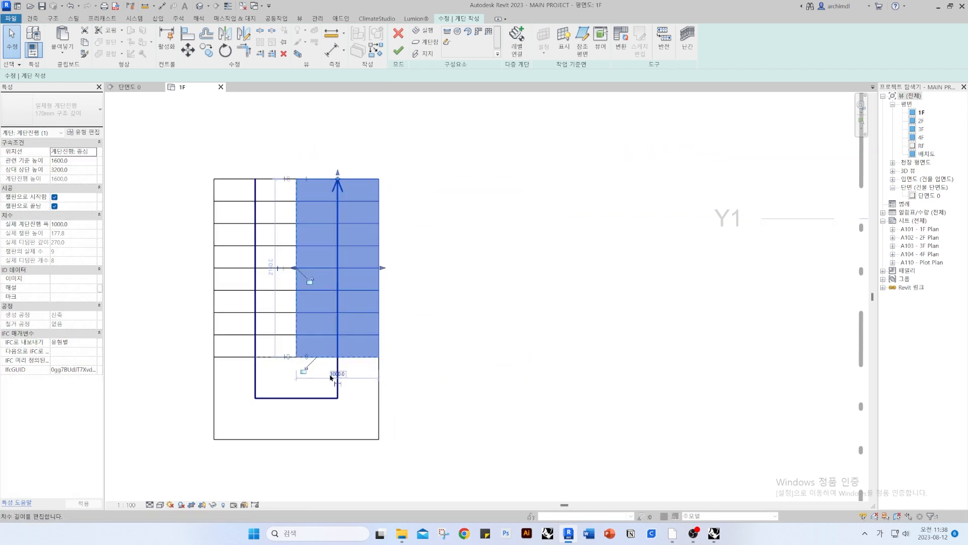
pyautogui.press('m')
pyautogui.press('v')
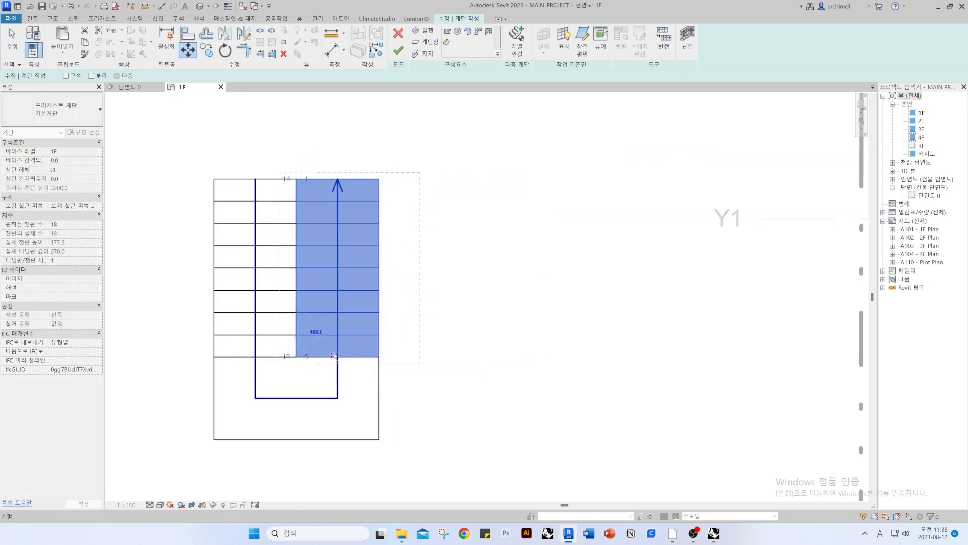
pyautogui.write('100')
pyautogui.press('Return')
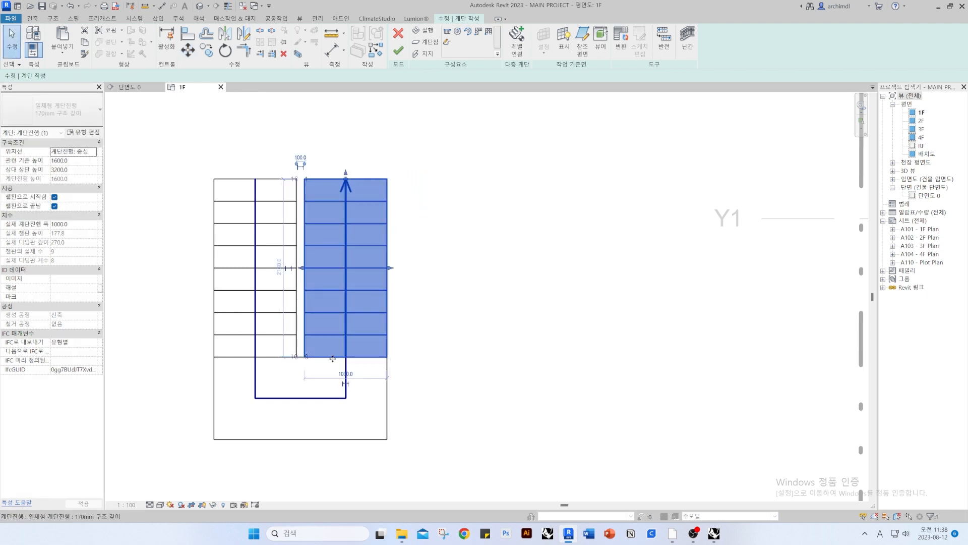
# Delete both runs and the landing of the sketched stair
pyautogui.scroll(-2, 562, 318)
pyautogui.click(560, 328)
pyautogui.scroll(-2, 479, 274)
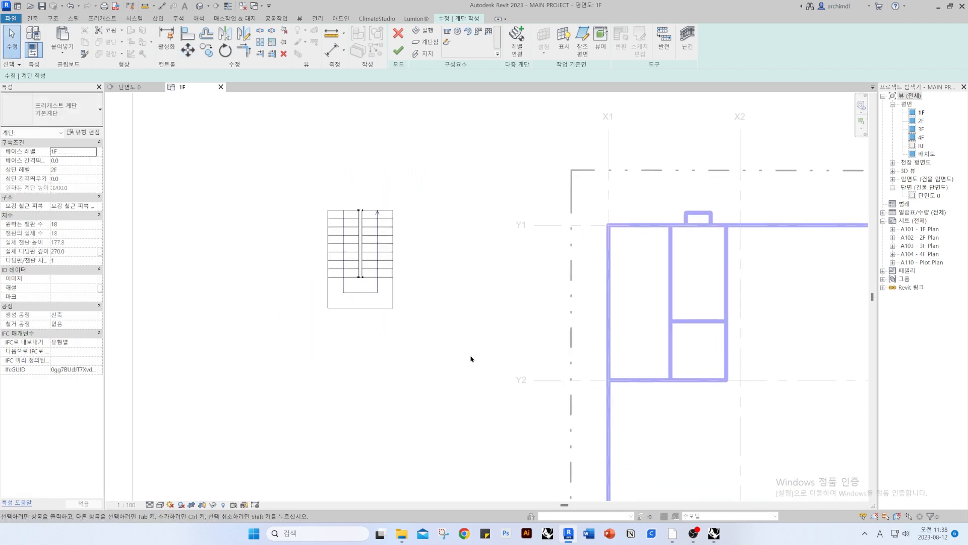
pyautogui.moveTo(450, 354); pyautogui.dragTo(298, 197)
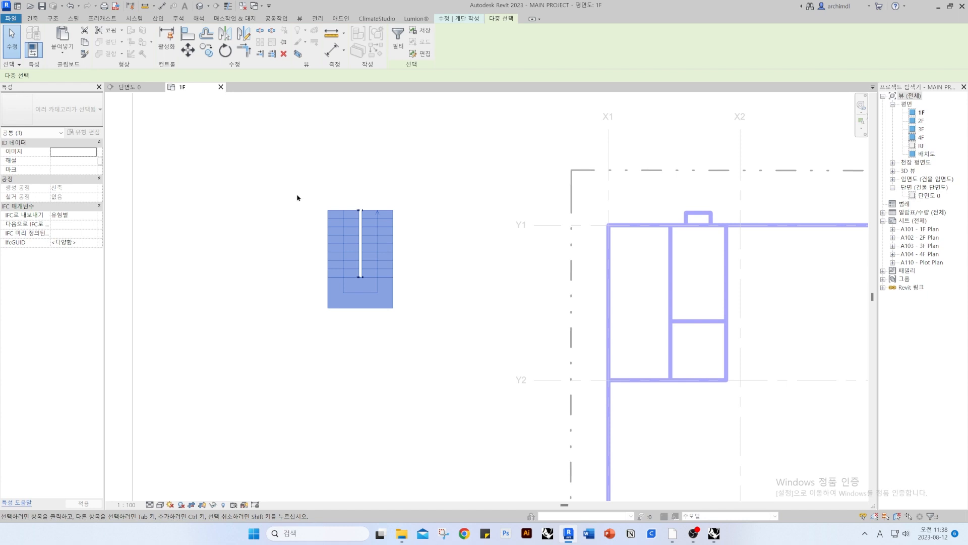
pyautogui.press('Delete')
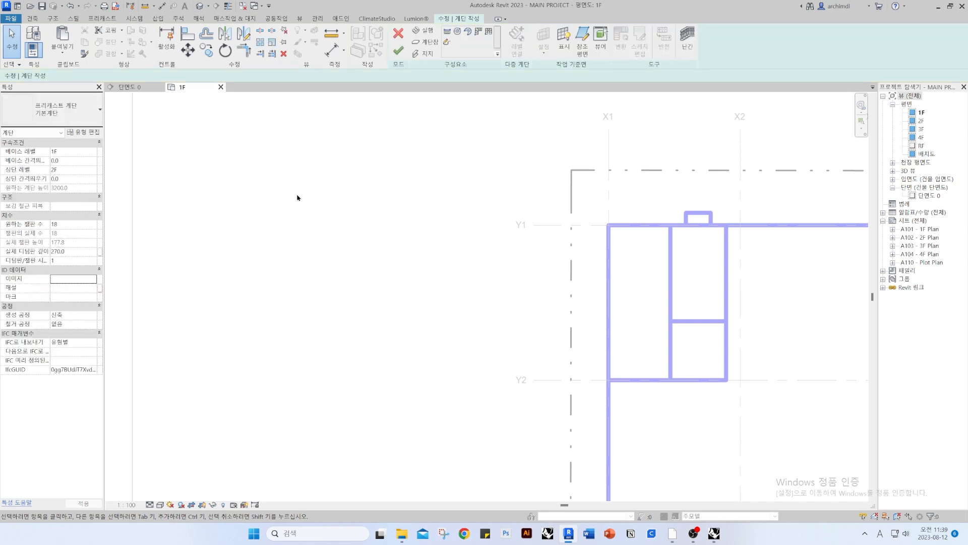
# Draw a 2160 mm first run downward beside the plan, with the location line set to 계단진행: 오른쪽
pyautogui.click(446, 31)
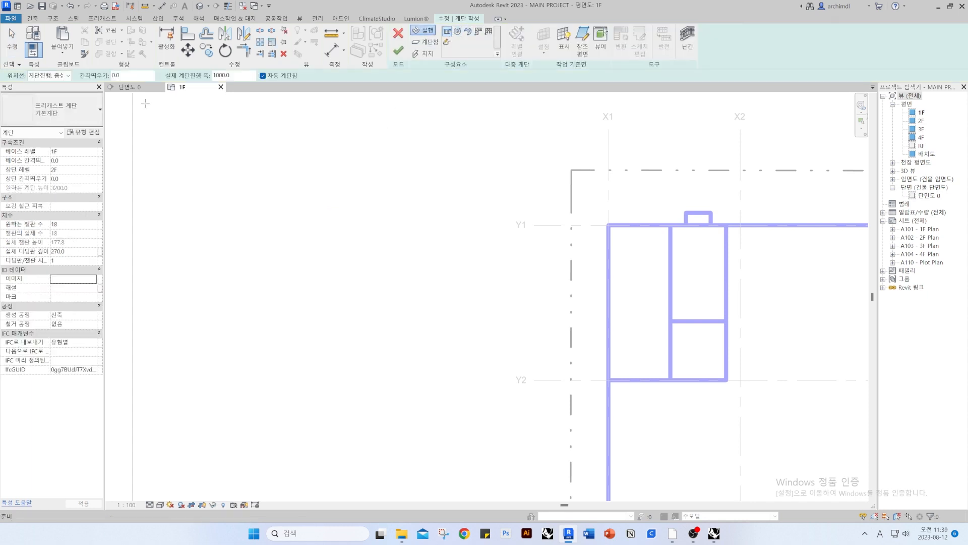
pyautogui.click(61, 75)
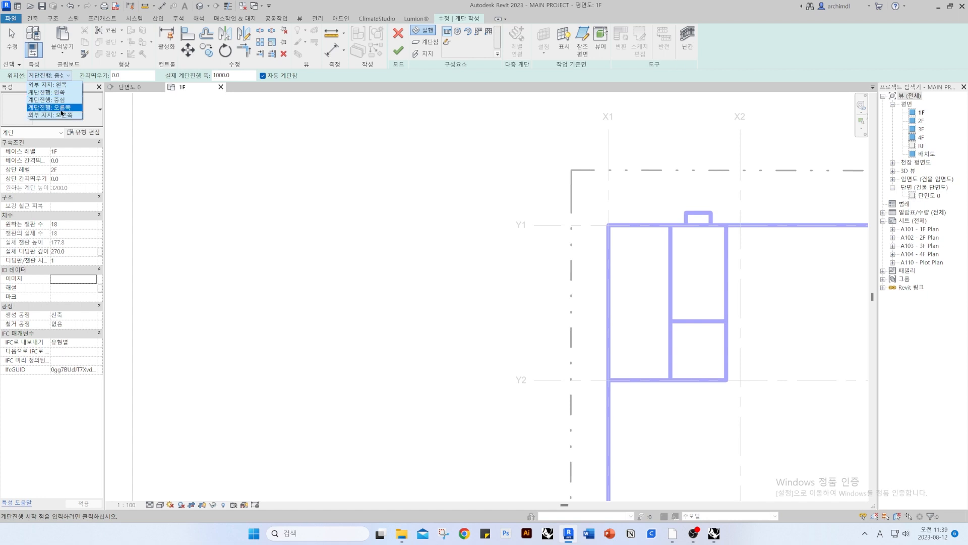
pyautogui.click(61, 108)
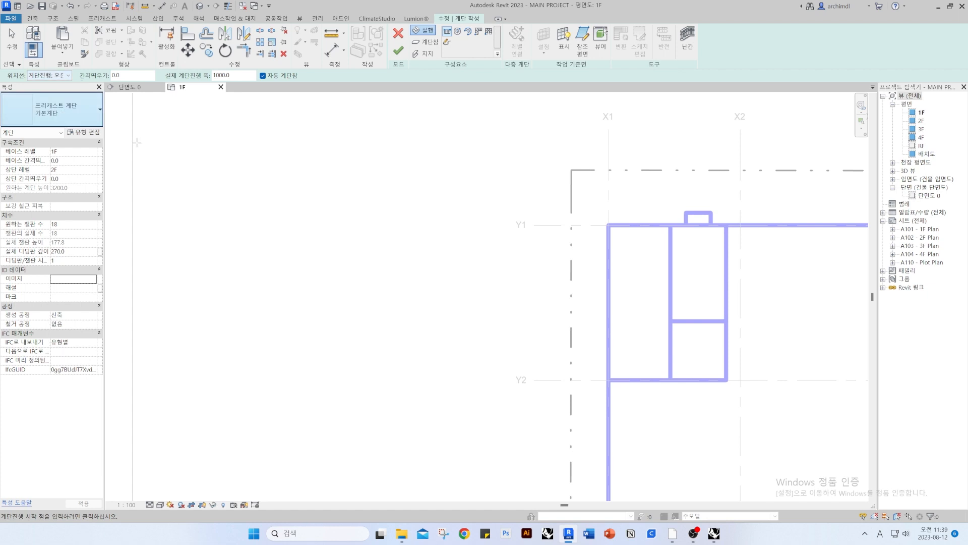
pyautogui.click(310, 213)
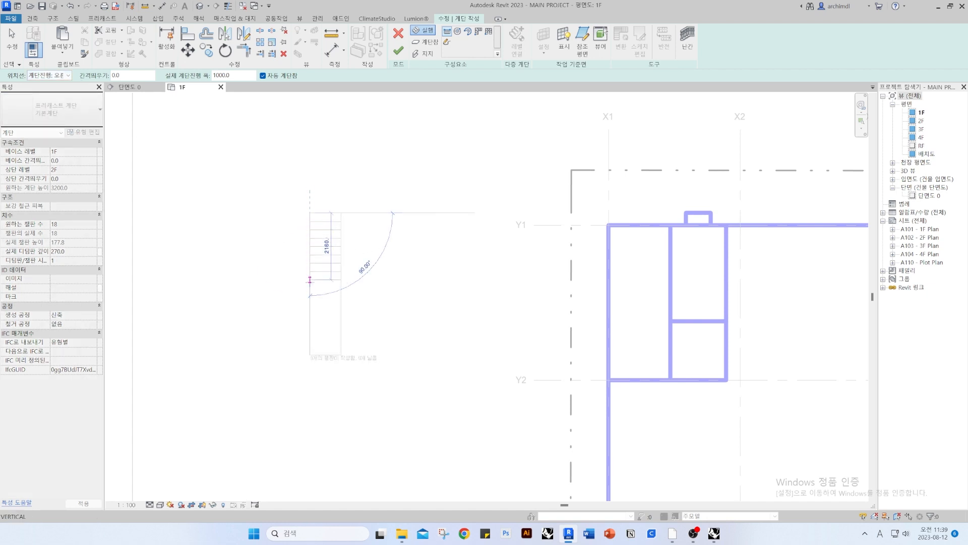
pyautogui.click(310, 280)
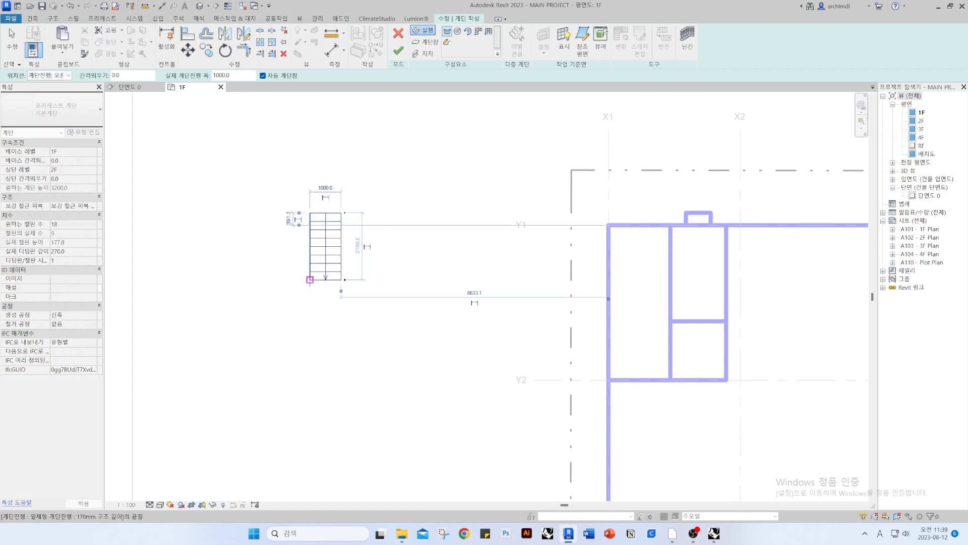
# Draw the second run upward beside the first, with location line 계단진행: 왼쪽 and an offset of -100
pyautogui.click(57, 79)
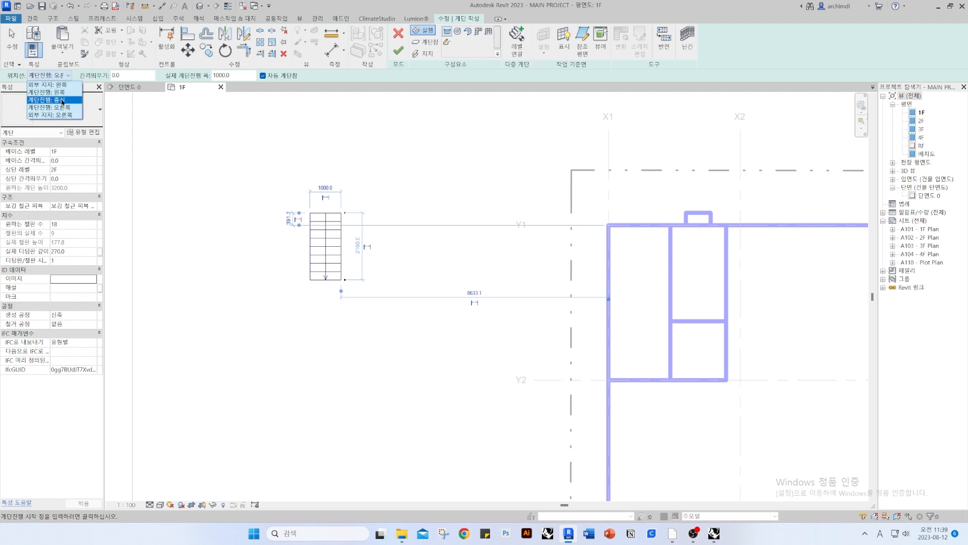
pyautogui.click(62, 102)
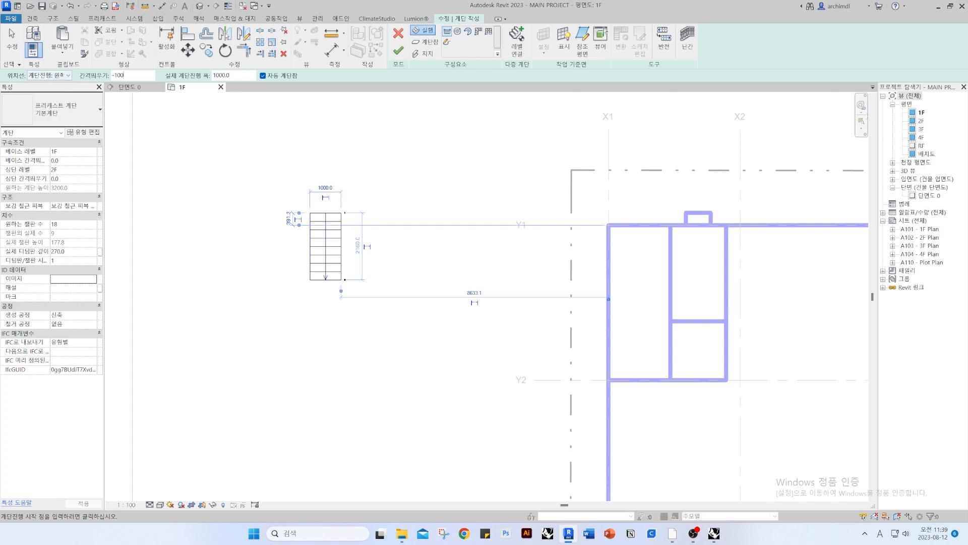
pyautogui.click(346, 276)
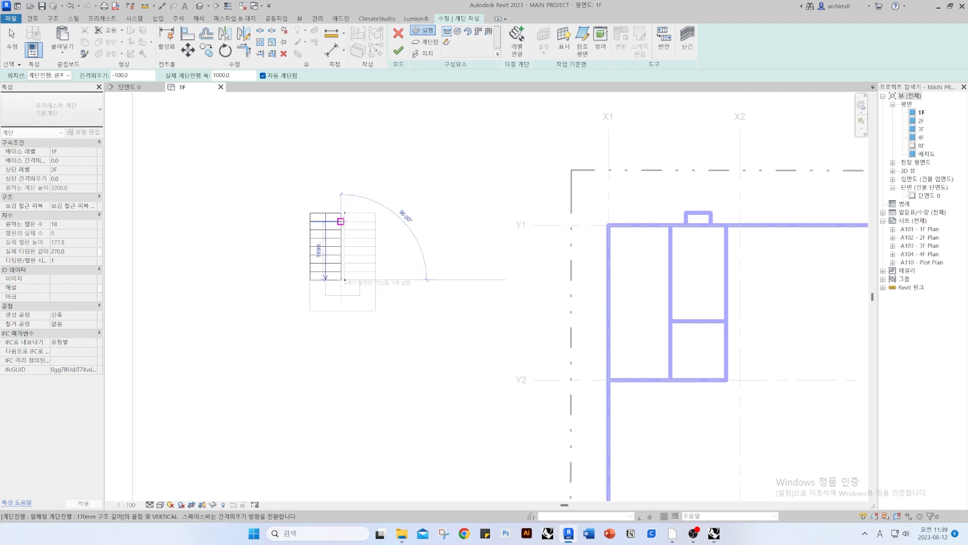
pyautogui.click(342, 216)
pyautogui.press('Escape')
# Delete both runs and the landing of the stair drawn with the offset
pyautogui.moveTo(441, 370)
pyautogui.mouseDown()
pyautogui.moveTo(254, 199)
pyautogui.moveTo(449, 378)
pyautogui.moveTo(436, 377)
pyautogui.mouseUp()
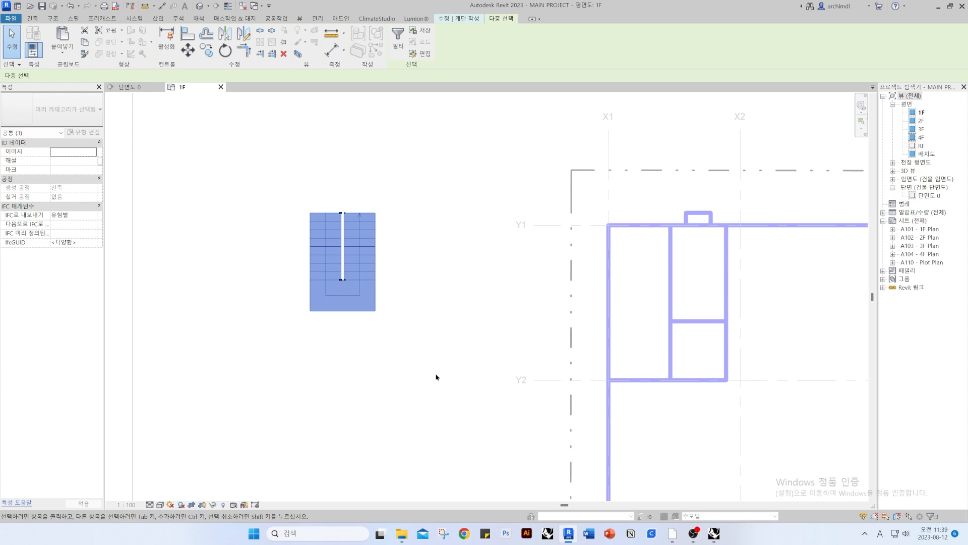
pyautogui.moveTo(439, 379); pyautogui.dragTo(466, 410)
pyautogui.click(255, 169)
pyautogui.press('Delete')
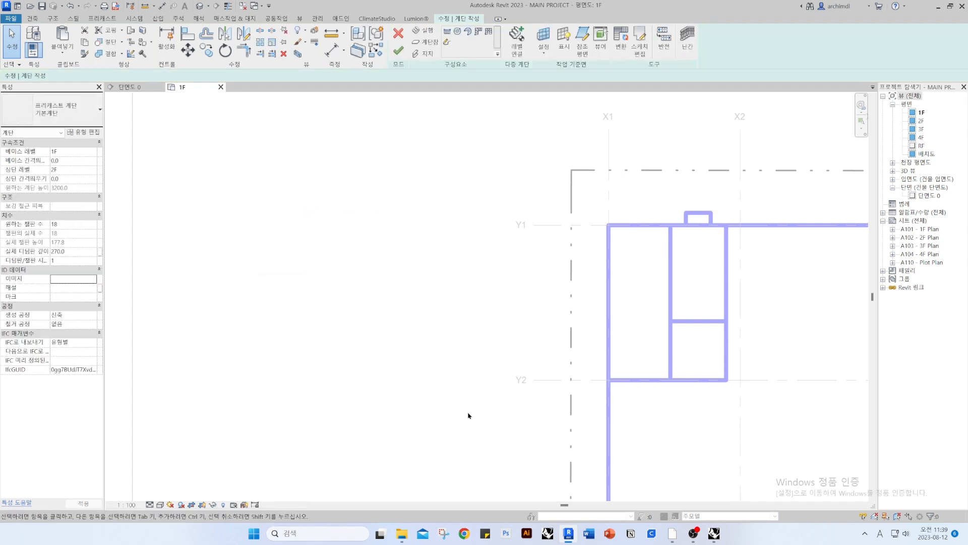
# Draw a new U-shaped stair beside the plan, with two parallel 2160 mm runs and an automatic landing
pyautogui.click(447, 31)
pyautogui.click(318, 202)
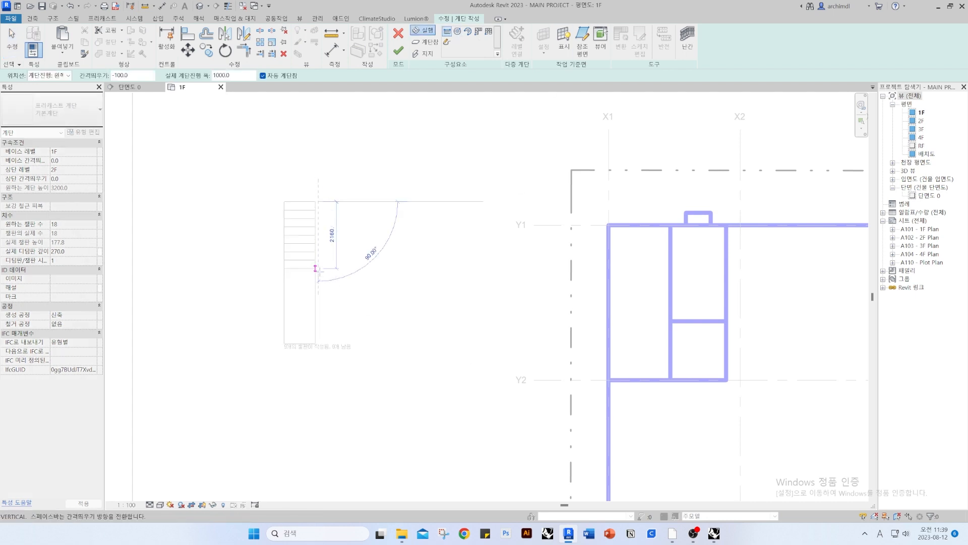
pyautogui.click(315, 277)
pyautogui.click(393, 200)
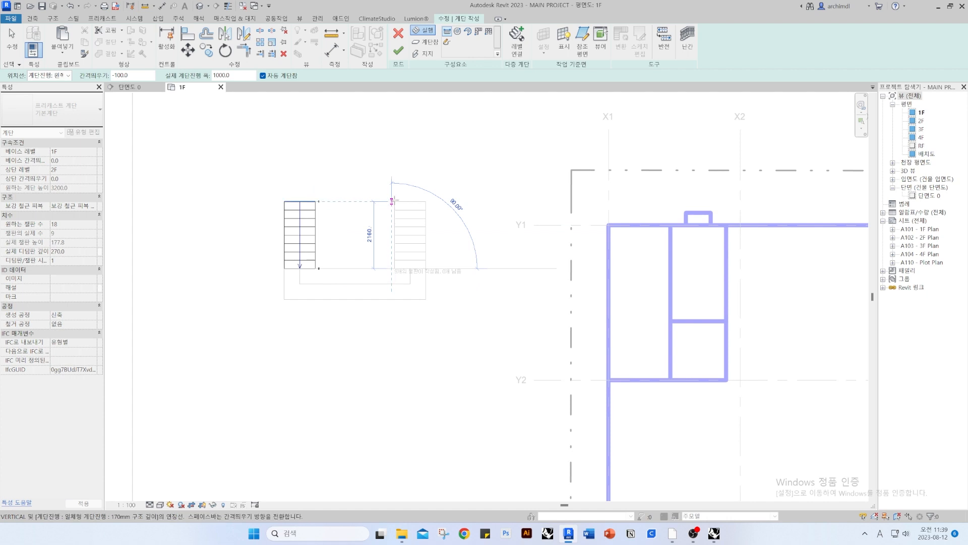
# Snap the second run against the first run's inner edge and move it 100 mm away from it
pyautogui.click(404, 236)
pyautogui.moveTo(376, 261); pyautogui.dragTo(428, 273, button='middle')
pyautogui.scroll(2, 427, 273)
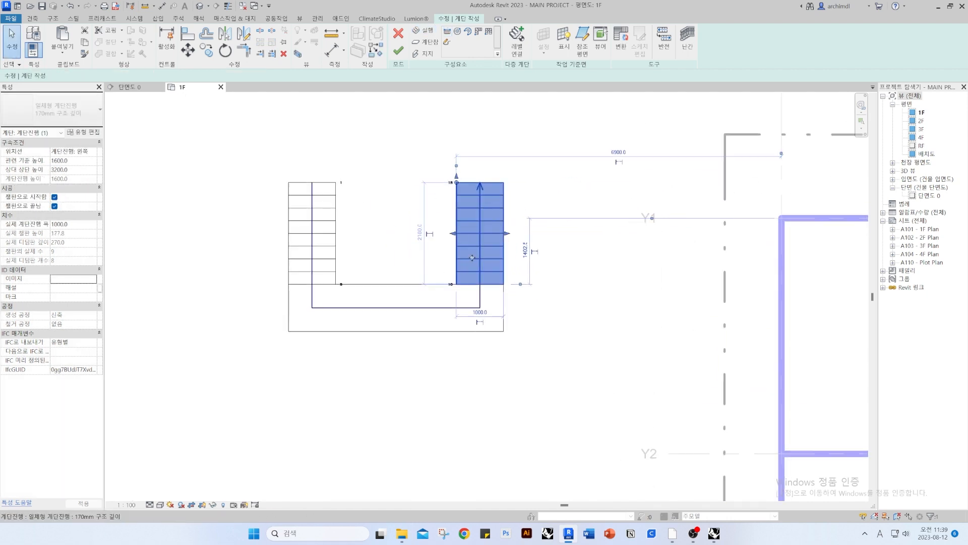
pyautogui.moveTo(455, 257); pyautogui.dragTo(336, 257)
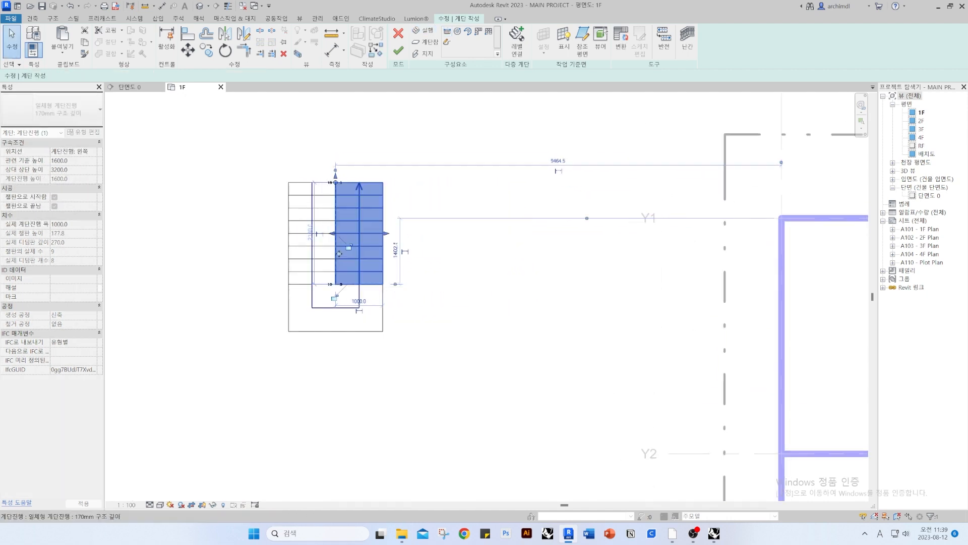
pyautogui.press('m')
pyautogui.press('v')
pyautogui.click(336, 284)
pyautogui.write('200')
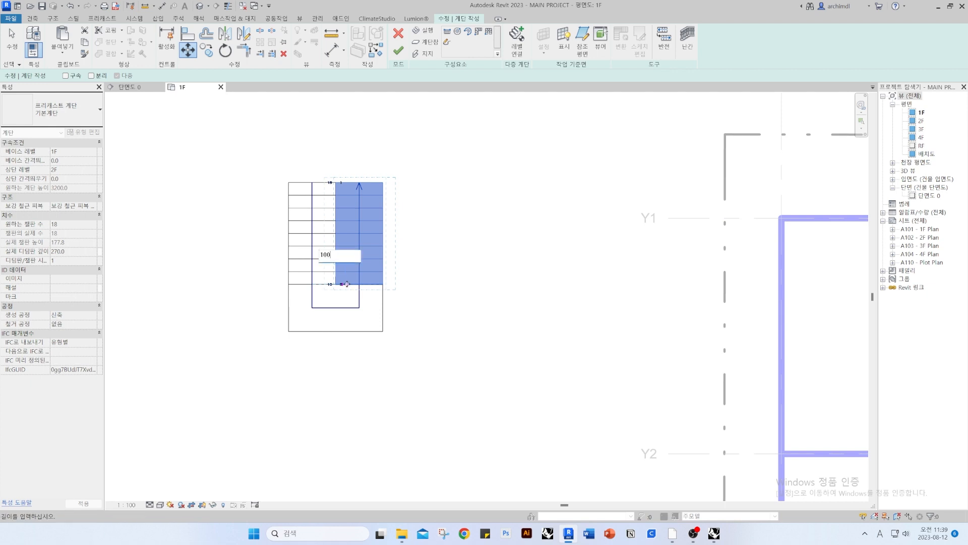
pyautogui.press('Return')
# Move the whole stair, both runs and the landing, into the large room between grids Y2 and Y3
pyautogui.scroll(-1, 447, 261)
pyautogui.scroll(-6, 447, 259)
pyautogui.moveTo(447, 261); pyautogui.dragTo(411, 292, button='middle')
pyautogui.scroll(5, 373, 302)
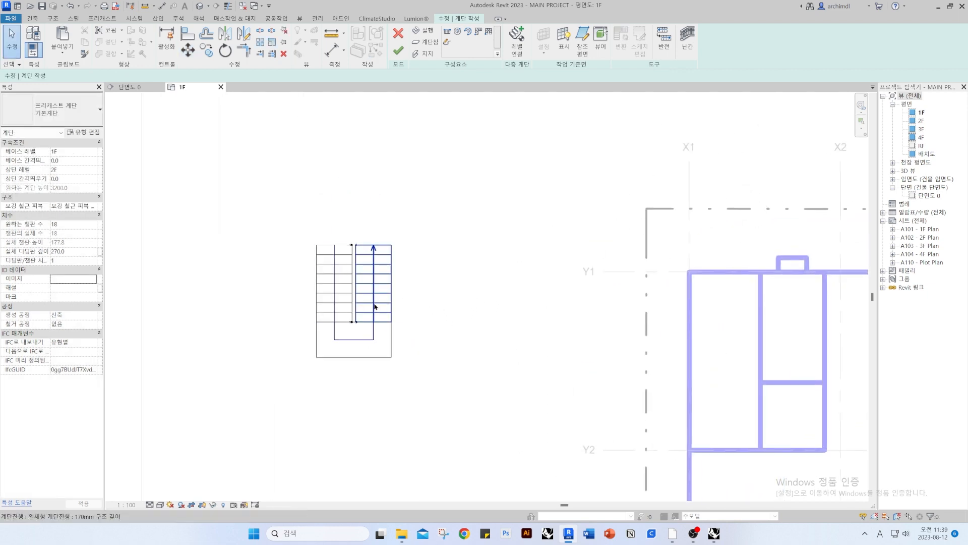
pyautogui.moveTo(221, 201); pyautogui.dragTo(459, 411)
pyautogui.moveTo(363, 293); pyautogui.dragTo(742, 384)
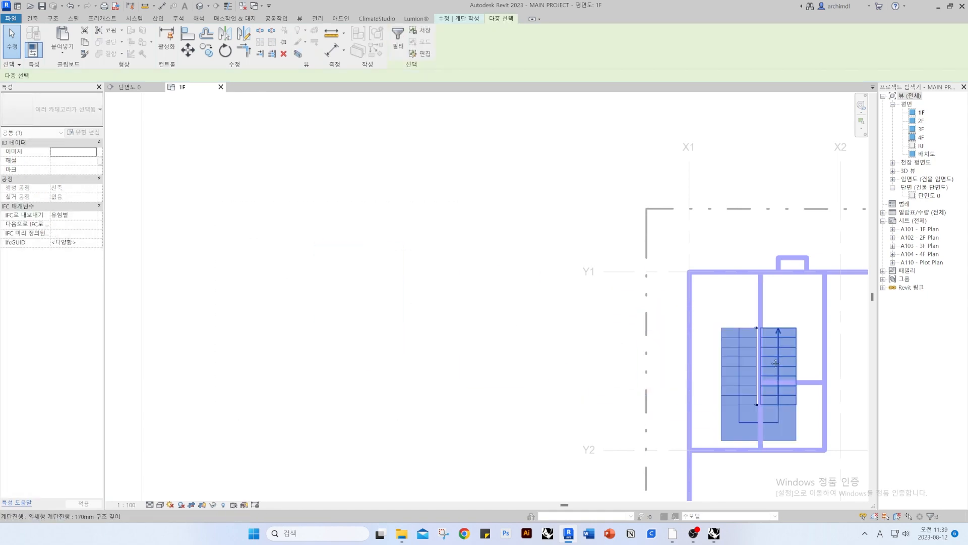
pyautogui.moveTo(741, 384); pyautogui.dragTo(343, 221, button='middle')
pyautogui.moveTo(342, 222); pyautogui.dragTo(396, 368)
# Examine the sketched stair's runs and intermediate landing in the 3D view
pyautogui.press('3')
pyautogui.press('d')
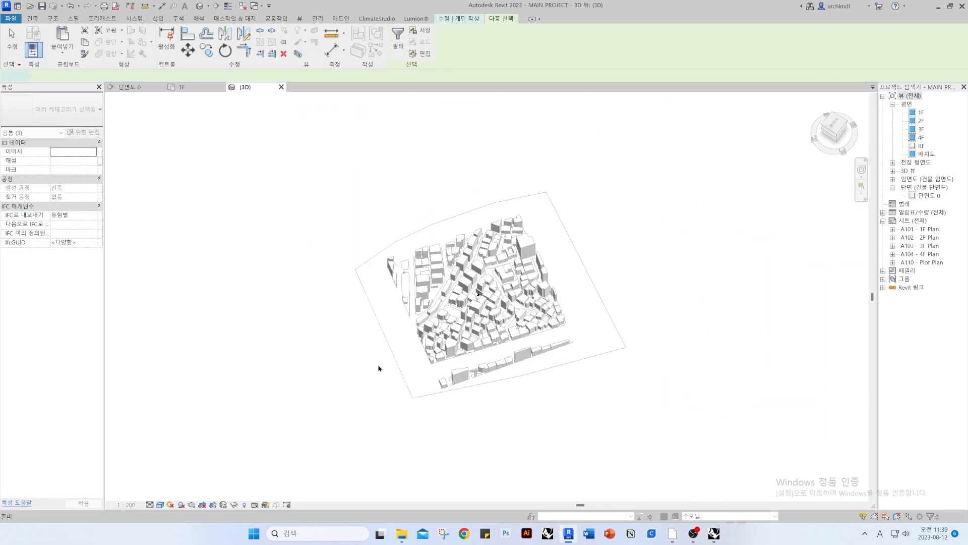
pyautogui.scroll(8, 495, 308)
pyautogui.scroll(10, 449, 283)
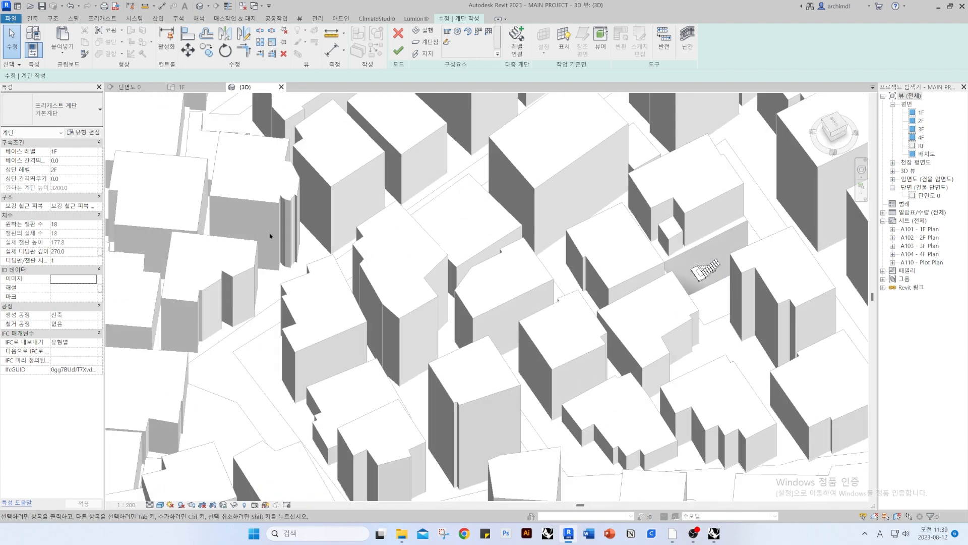
pyautogui.scroll(10, 555, 317)
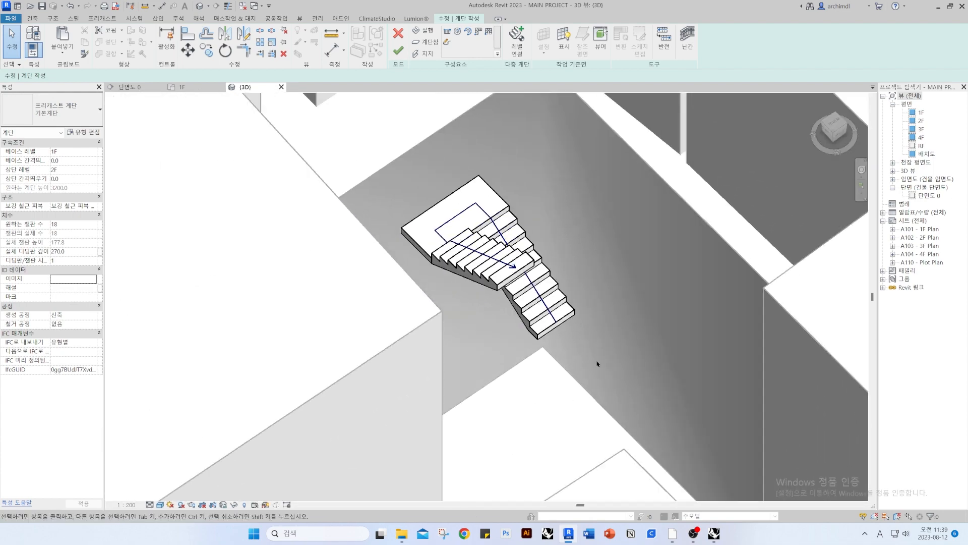
pyautogui.moveTo(525, 246); pyautogui.dragTo(441, 319, button='middle')
pyautogui.scroll(-2, 440, 319)
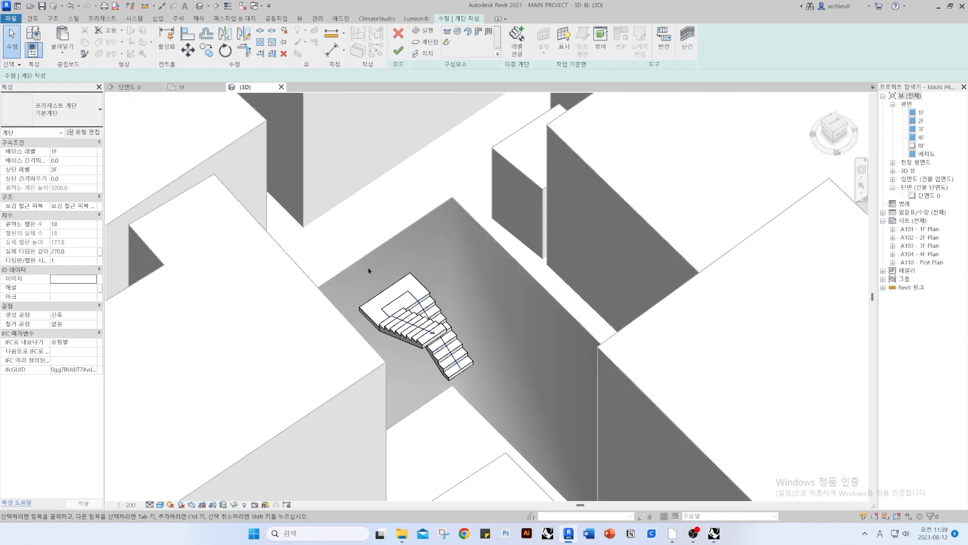
pyautogui.scroll(2, 451, 397)
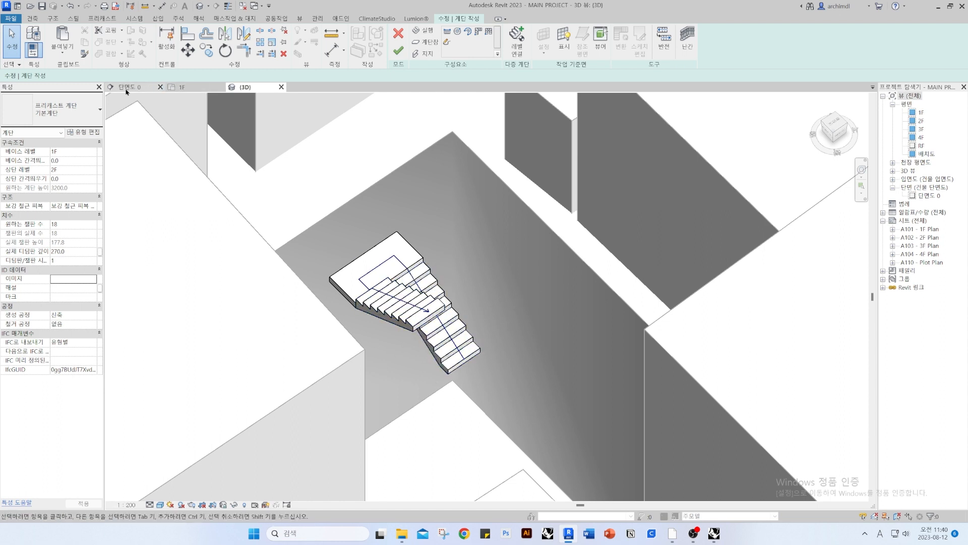
# Start a sketched landing in the 1F plan and trace a 2100 x 1000 mm rectangular boundary over the existing landing
pyautogui.click(196, 89)
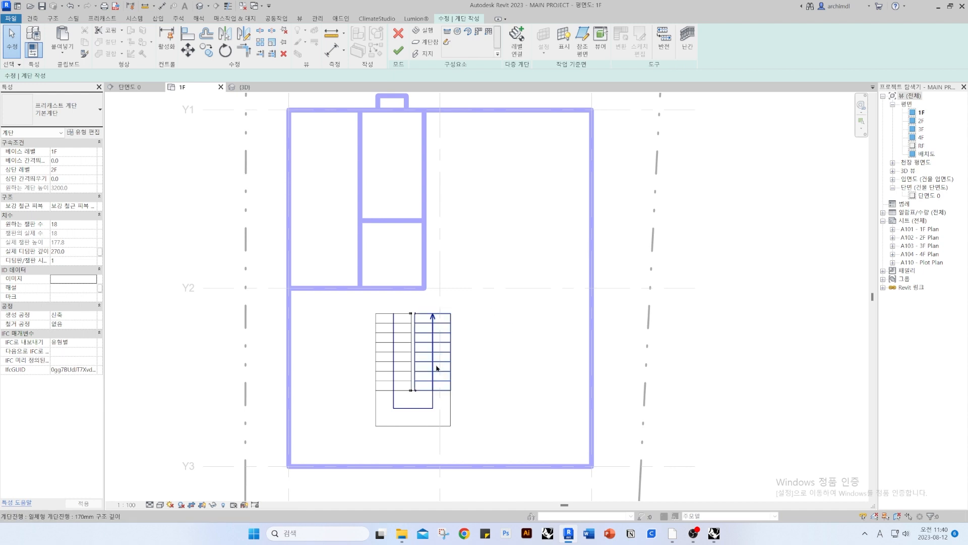
pyautogui.scroll(2, 426, 356)
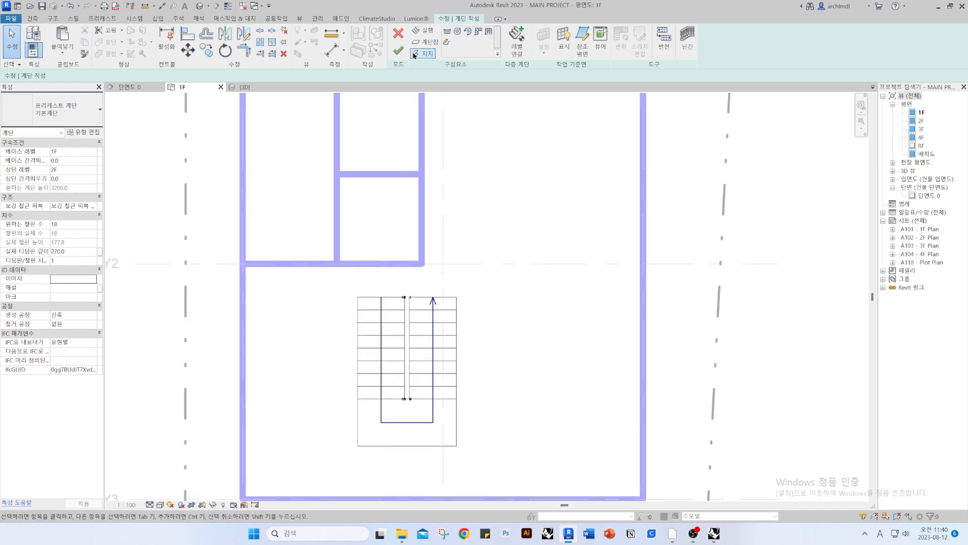
pyautogui.click(425, 42)
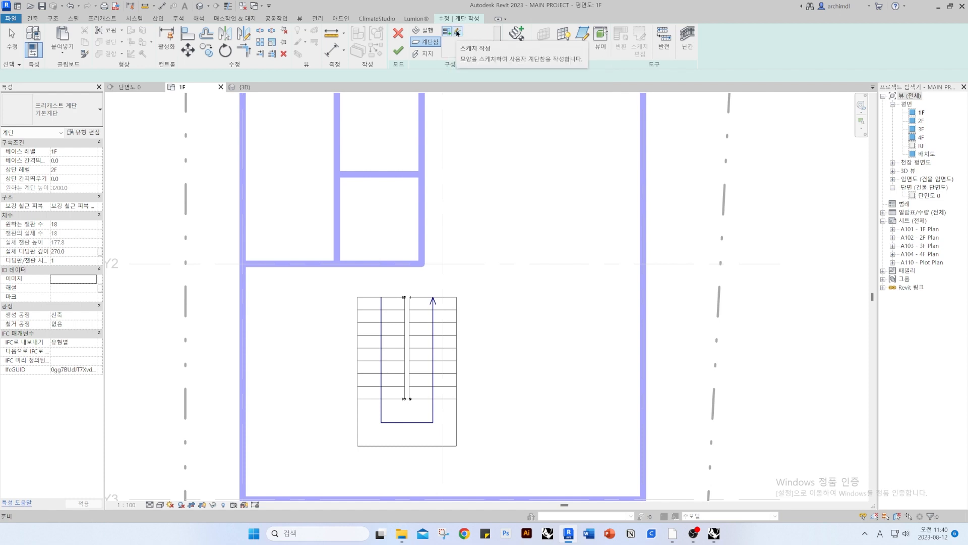
pyautogui.click(458, 32)
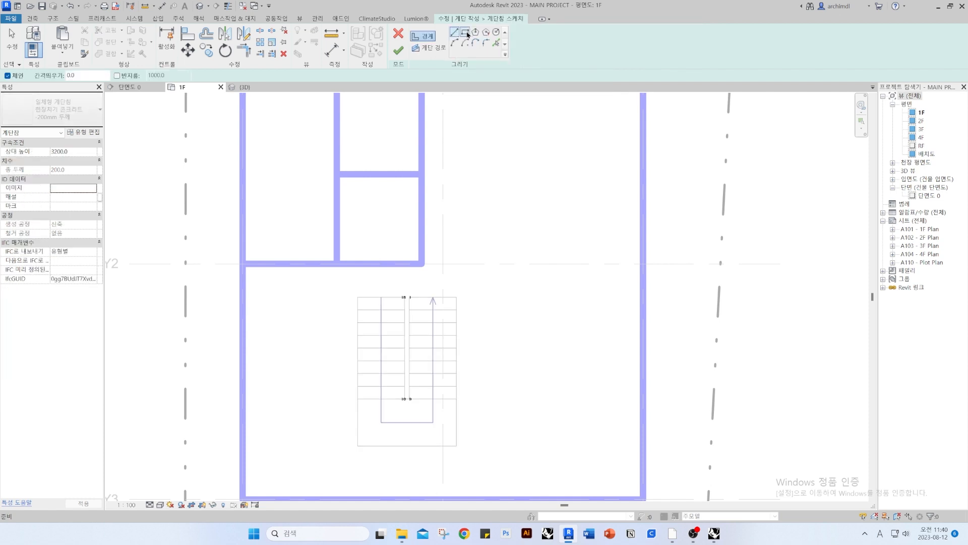
pyautogui.scroll(2, 446, 433)
pyautogui.click(460, 450)
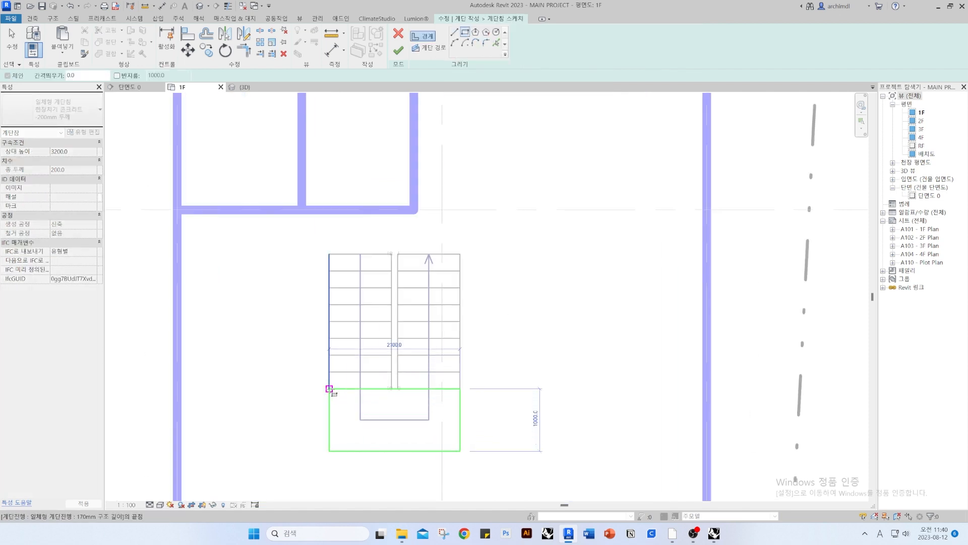
pyautogui.click(328, 389)
pyautogui.press('Escape')
pyautogui.press('Escape')
pyautogui.moveTo(264, 345); pyautogui.dragTo(559, 504)
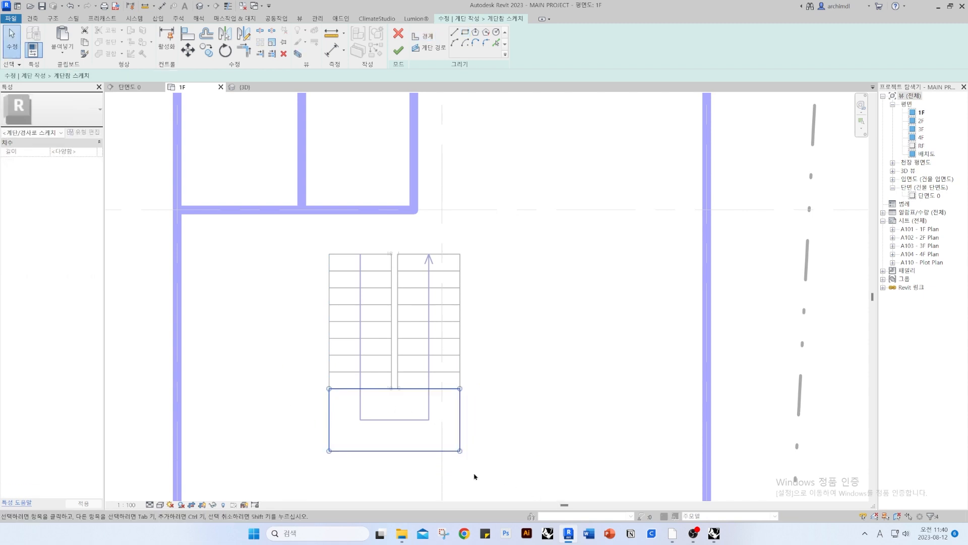
# Move the landing boundary to the opposite end of the runs, finish the landing sketch, and check it in 3D
pyautogui.scroll(1, 458, 447)
pyautogui.press('m')
pyautogui.press('v')
pyautogui.click(460, 450)
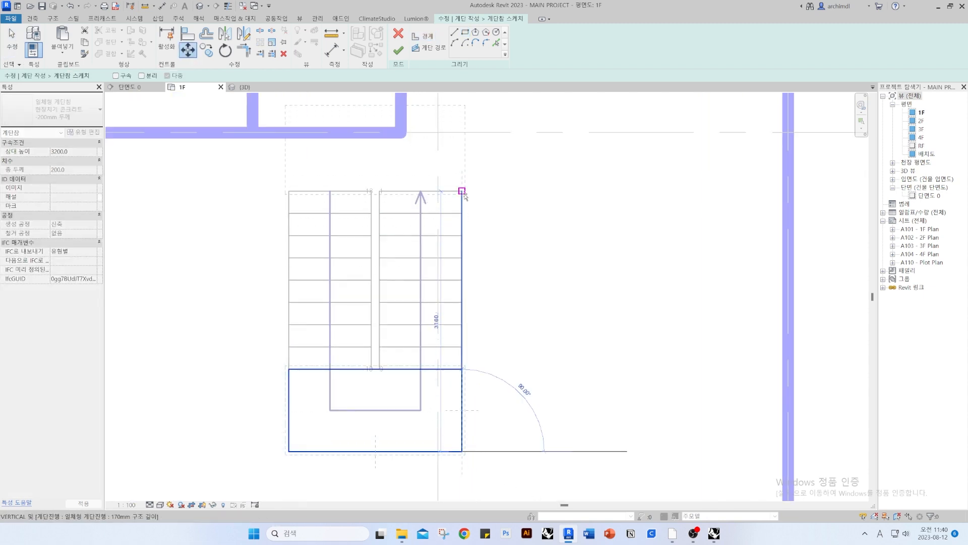
pyautogui.click(460, 190)
pyautogui.scroll(-2, 482, 341)
pyautogui.press('Escape')
pyautogui.moveTo(487, 339); pyautogui.dragTo(480, 353, button='middle')
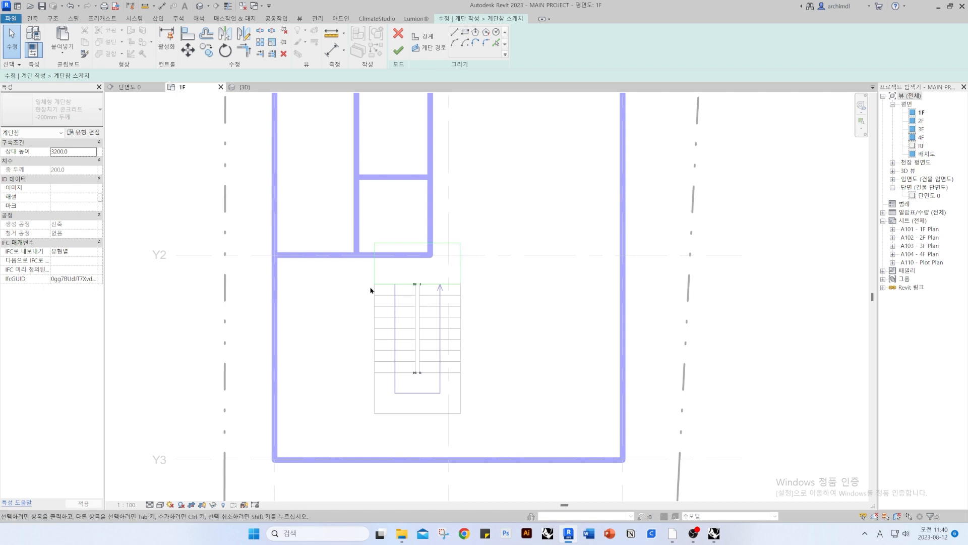
pyautogui.moveTo(417, 268); pyautogui.dragTo(412, 294, button='middle')
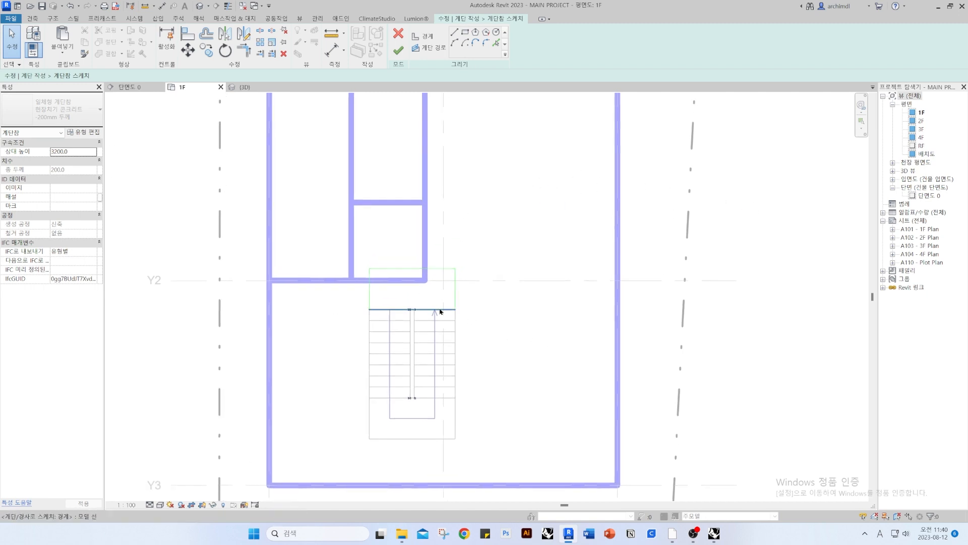
pyautogui.click(399, 50)
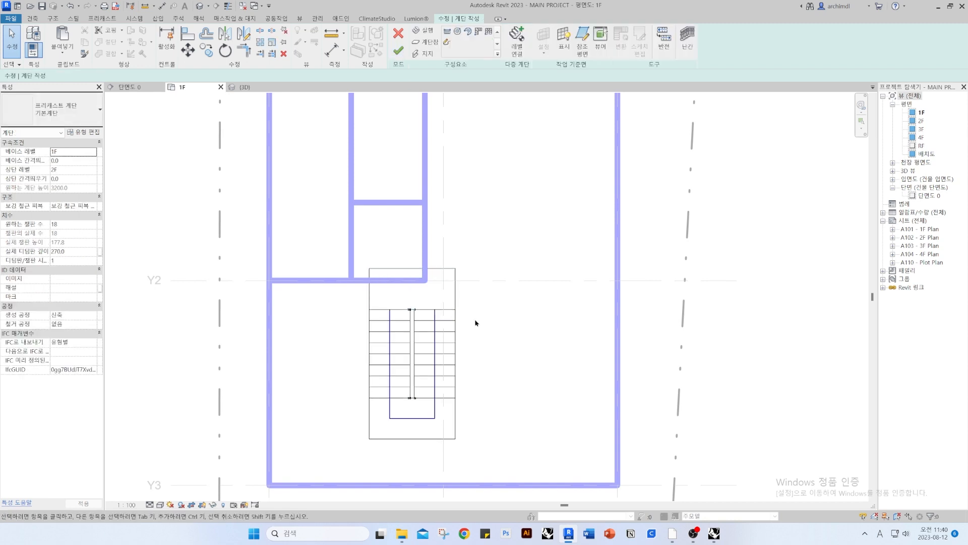
pyautogui.hotkey('ctrl', 'Tab')
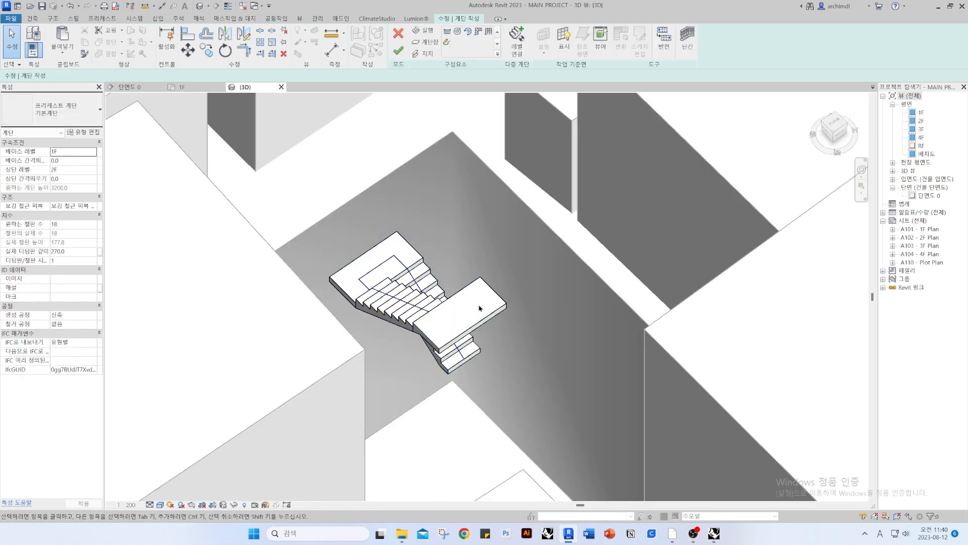
# Set the stair's railing type to 900mm 배관 and finish the stair from the 1F plan
pyautogui.click(197, 89)
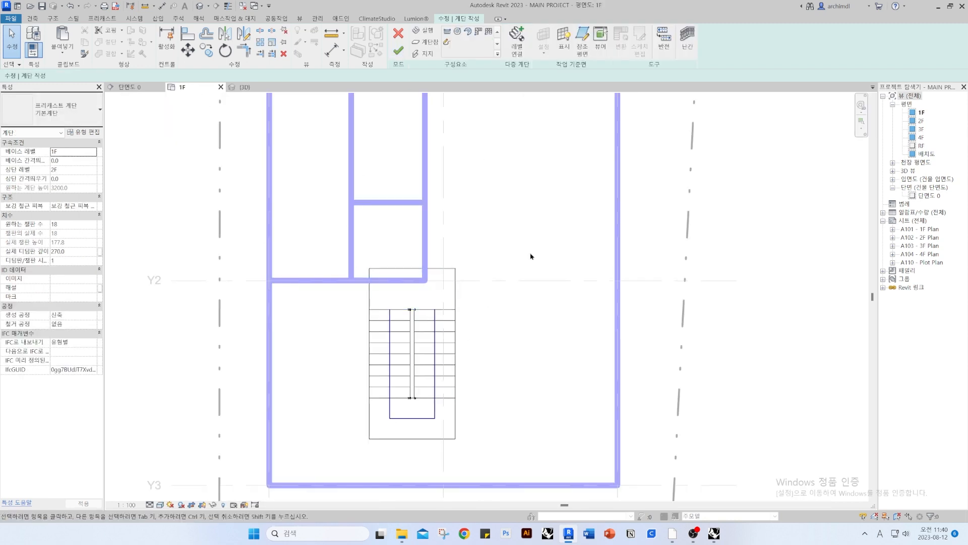
pyautogui.click(687, 39)
pyautogui.click(483, 242)
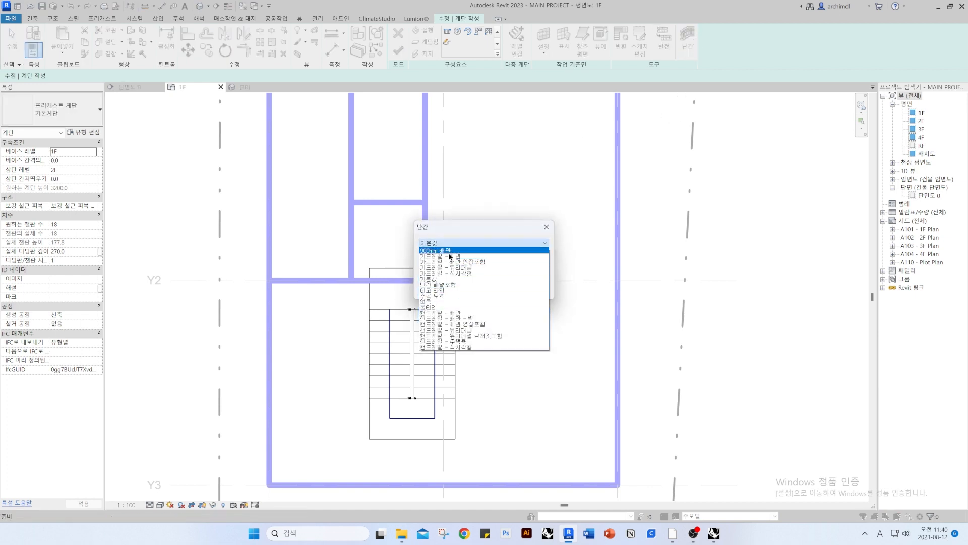
pyautogui.click(448, 251)
pyautogui.click(478, 289)
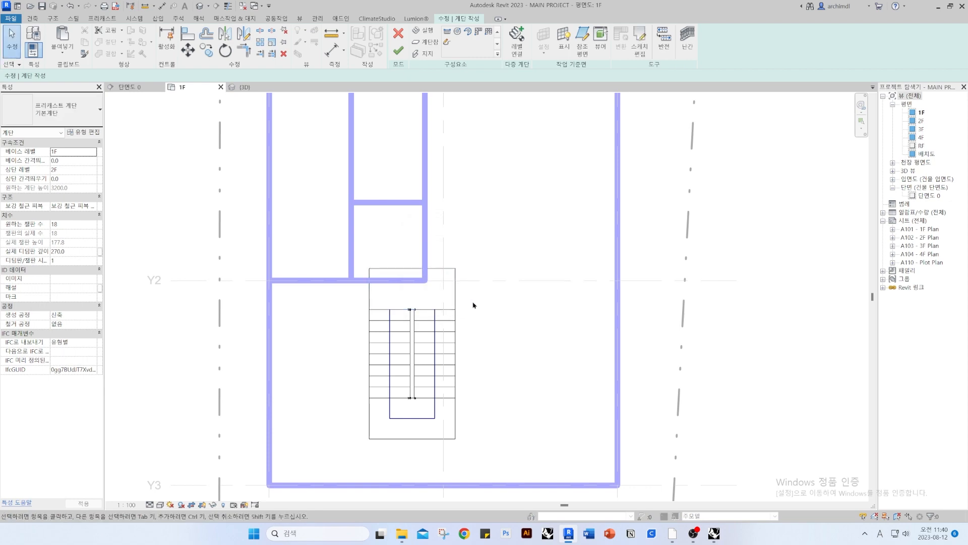
pyautogui.click(398, 50)
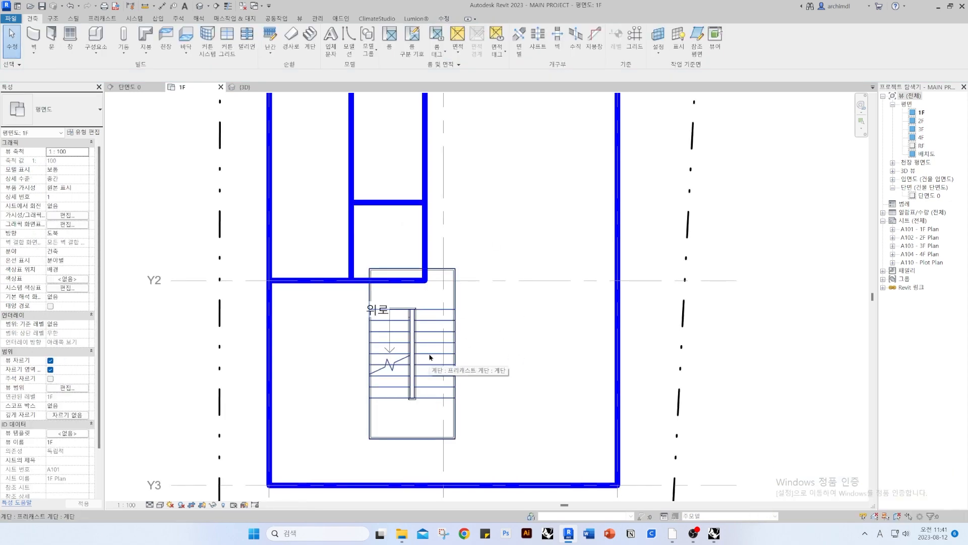
# Inspect the finished stair and its railings from several angles in the 3D view
pyautogui.hotkey('ctrl', 'Tab')
pyautogui.scroll(5, 433, 363)
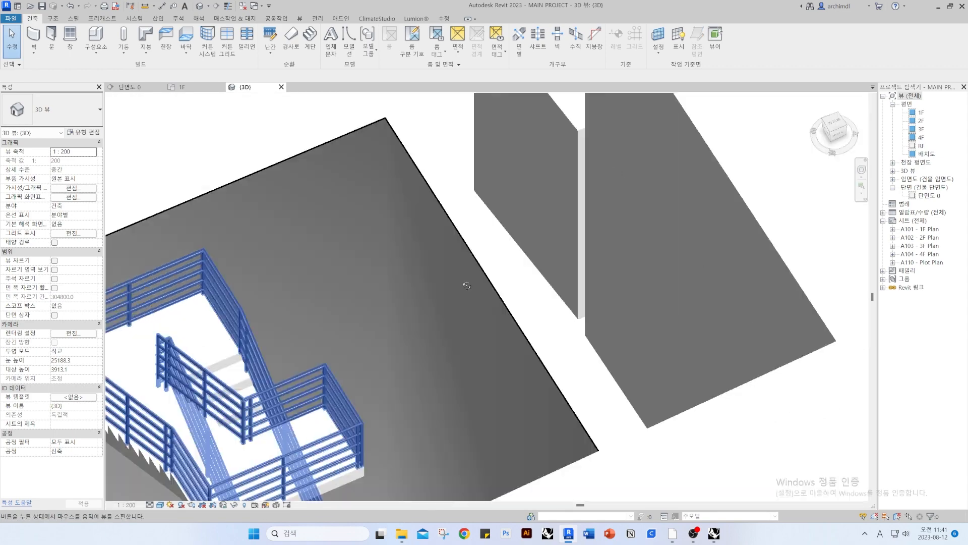
pyautogui.scroll(-5, 409, 280)
pyautogui.click(396, 325)
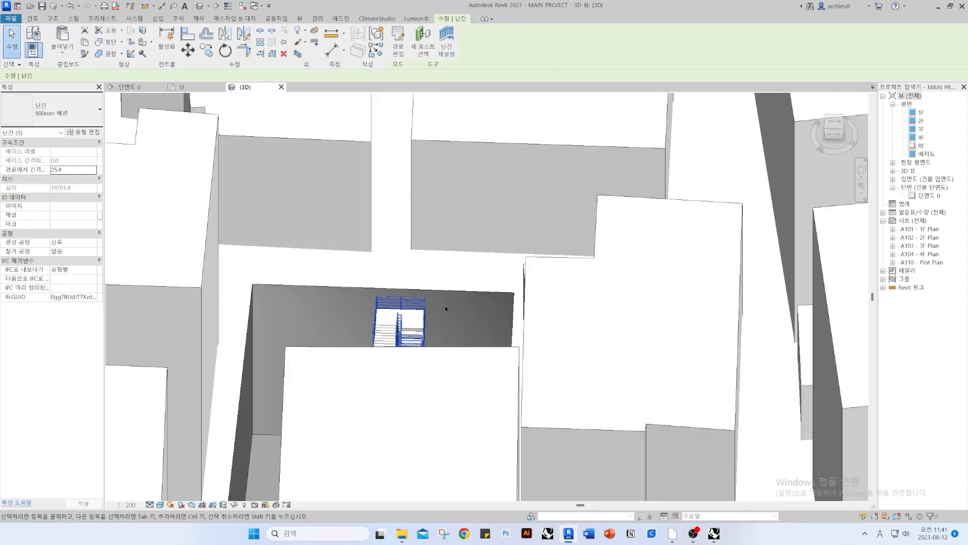
pyautogui.scroll(3, 392, 337)
pyautogui.scroll(5, 392, 337)
pyautogui.press('Escape')
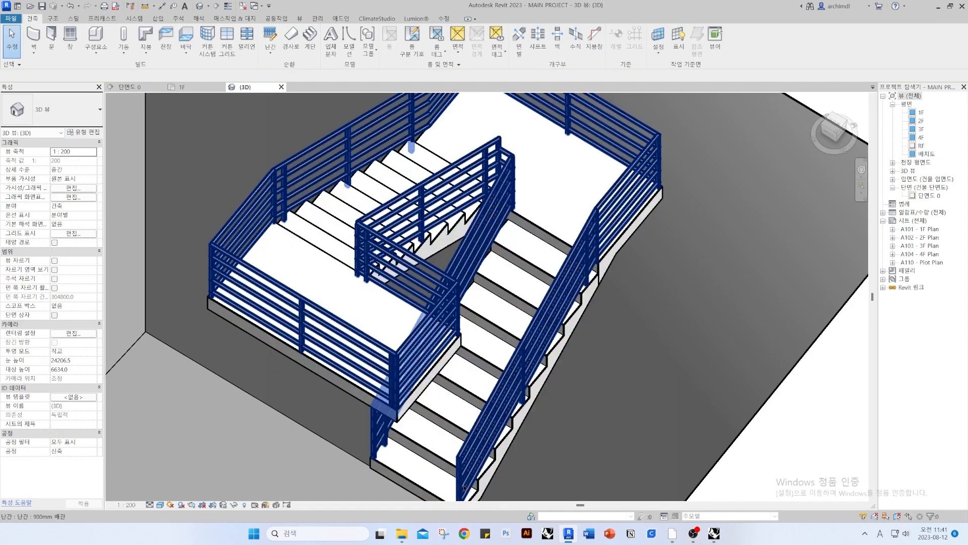
# Edit the stair railing's path in the 1F plan, delete the segment crossing the first run at the landing edge, and try to finish
pyautogui.scroll(-3, 551, 316)
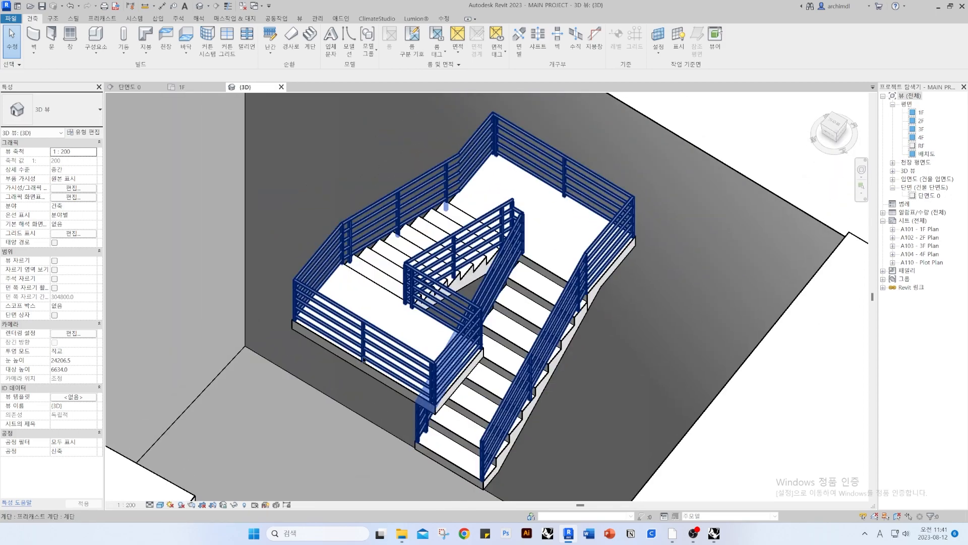
pyautogui.scroll(5, 424, 283)
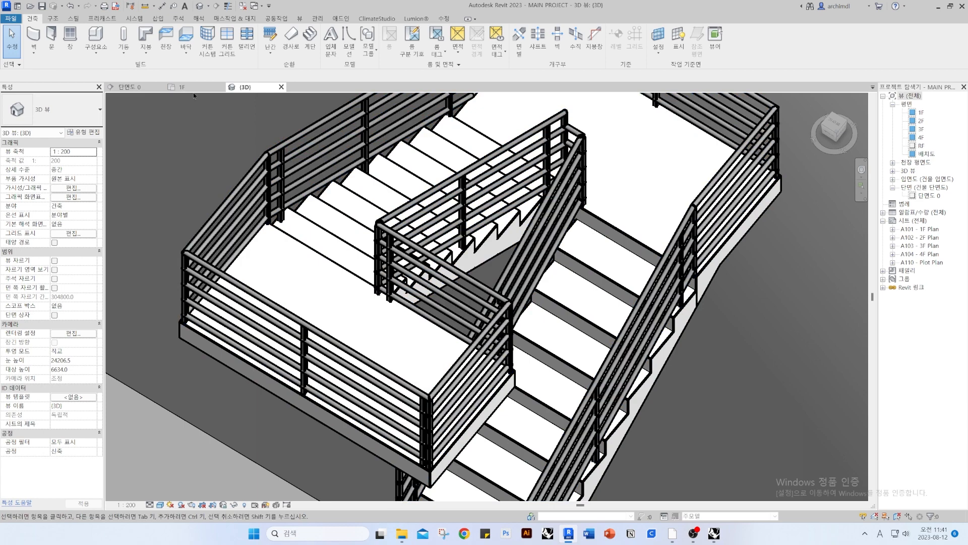
pyautogui.click(196, 90)
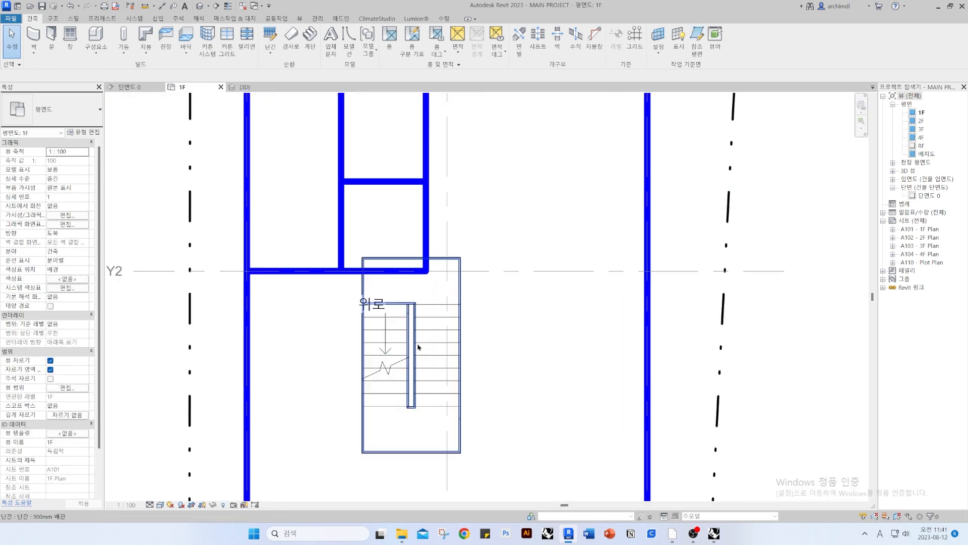
pyautogui.scroll(2, 417, 347)
pyautogui.click(484, 233)
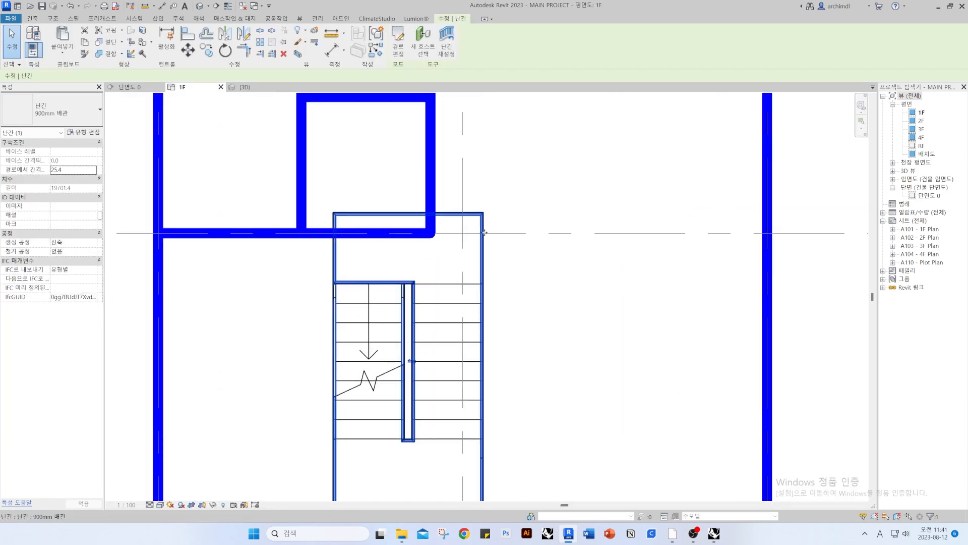
pyautogui.click(396, 46)
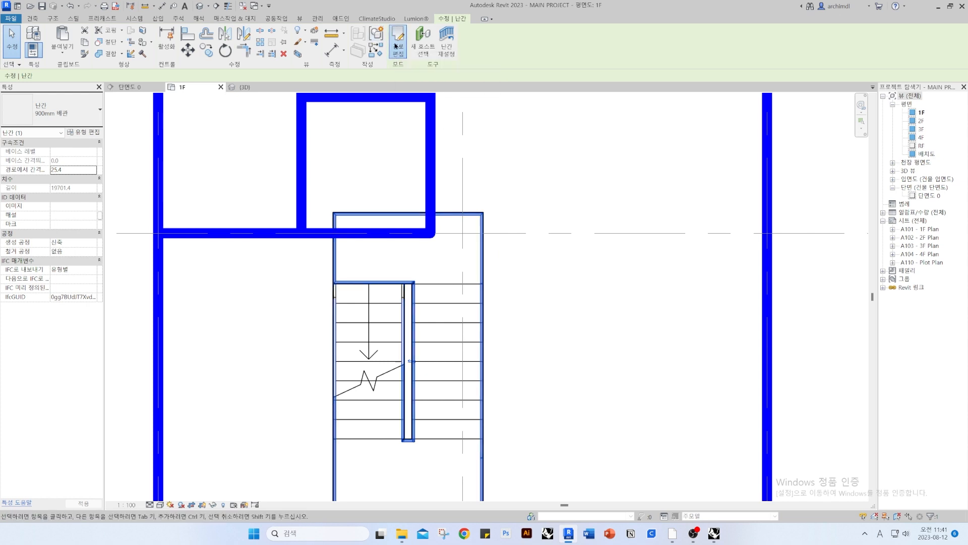
pyautogui.moveTo(459, 283); pyautogui.dragTo(444, 255, button='middle')
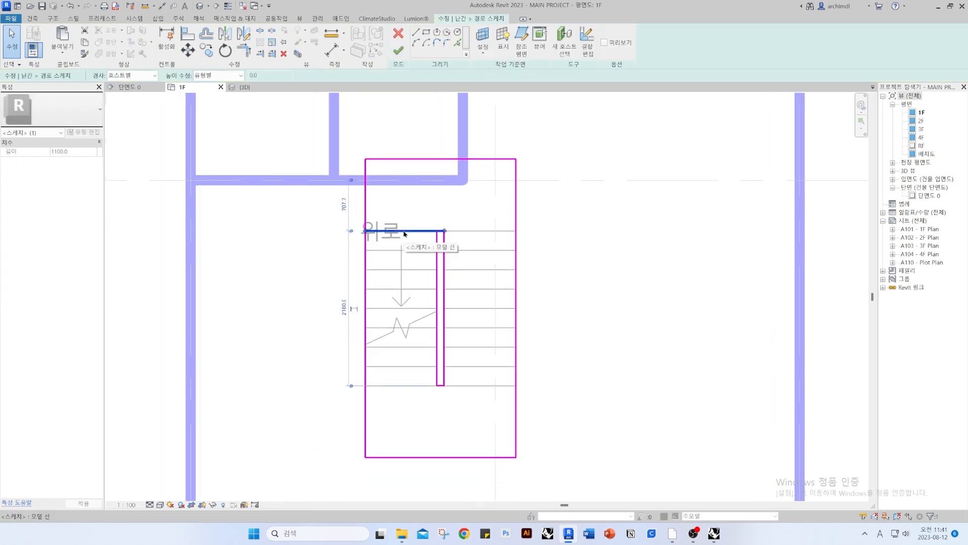
pyautogui.press('Delete')
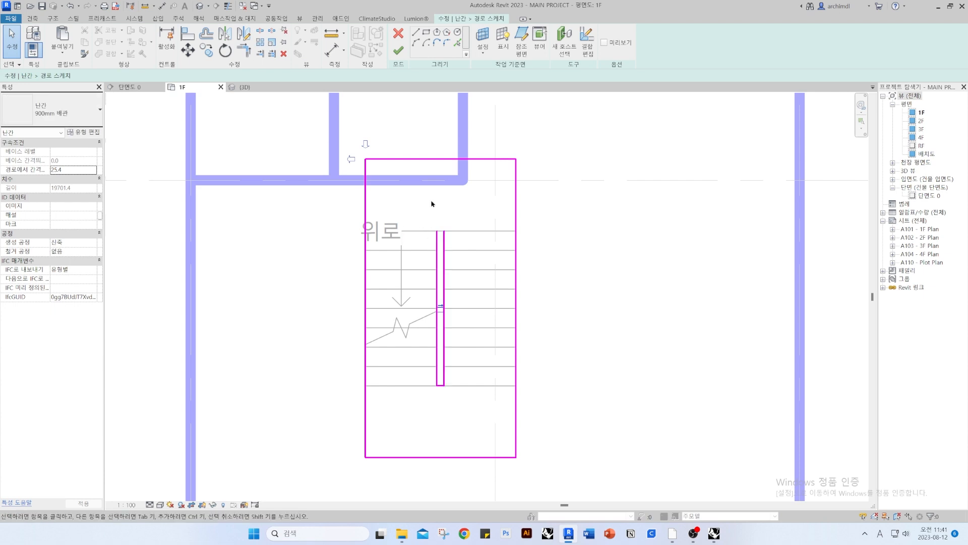
pyautogui.click(399, 50)
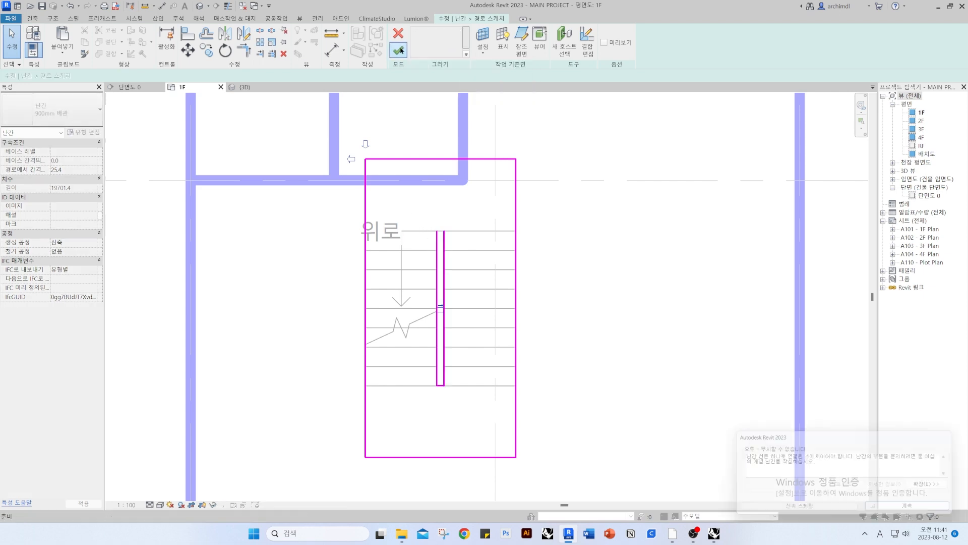
pyautogui.press('Return')
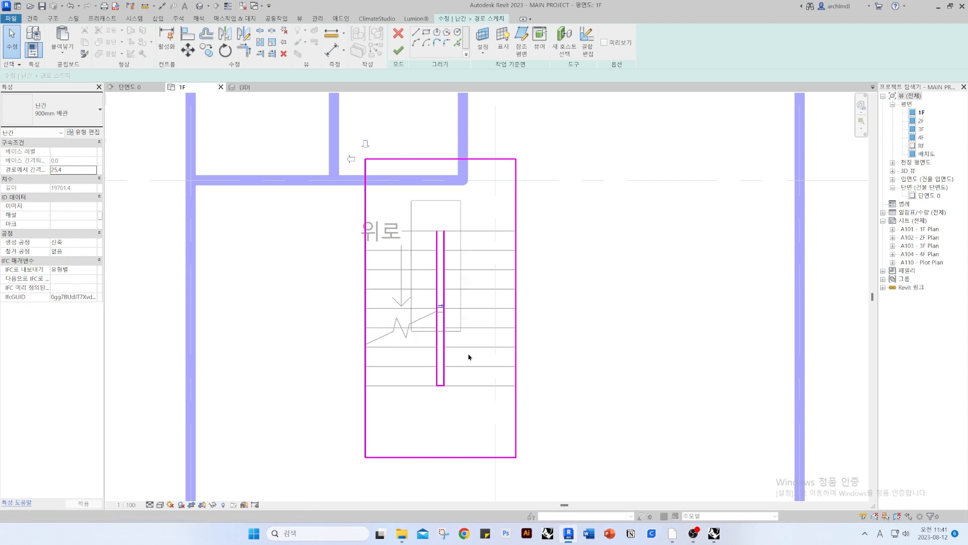
# Cut the three inner stairwell lines out of the railing path sketch and finish the remaining outer railing
pyautogui.moveTo(486, 418); pyautogui.dragTo(394, 212)
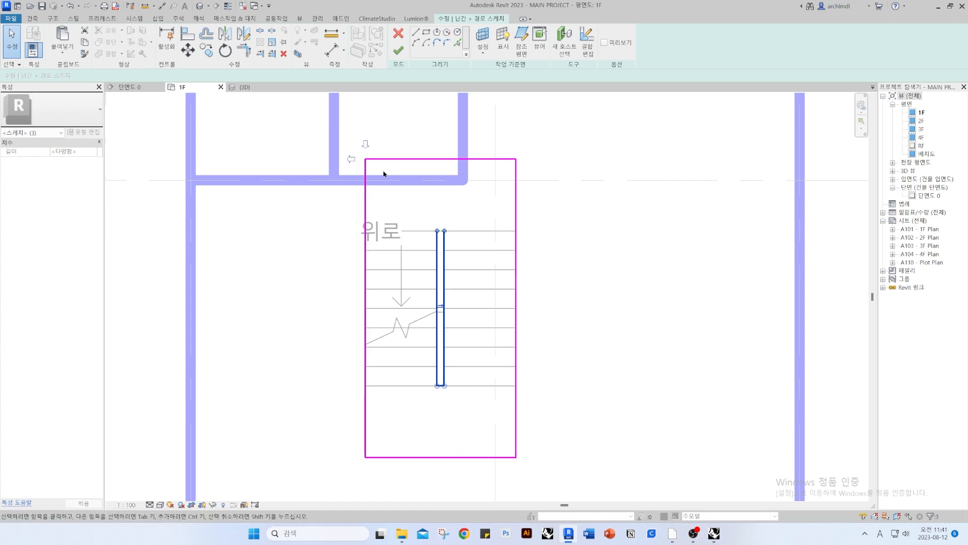
pyautogui.click(395, 206)
pyautogui.moveTo(399, 193); pyautogui.dragTo(496, 424)
pyautogui.click(485, 382)
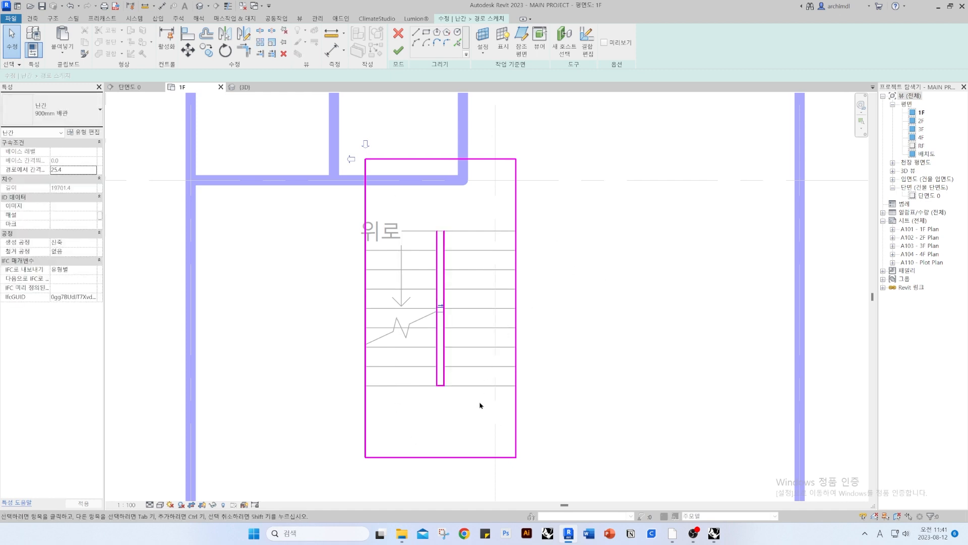
pyautogui.moveTo(479, 406)
pyautogui.mouseDown()
pyautogui.moveTo(396, 208)
pyautogui.moveTo(406, 205)
pyautogui.moveTo(479, 430)
pyautogui.mouseUp()
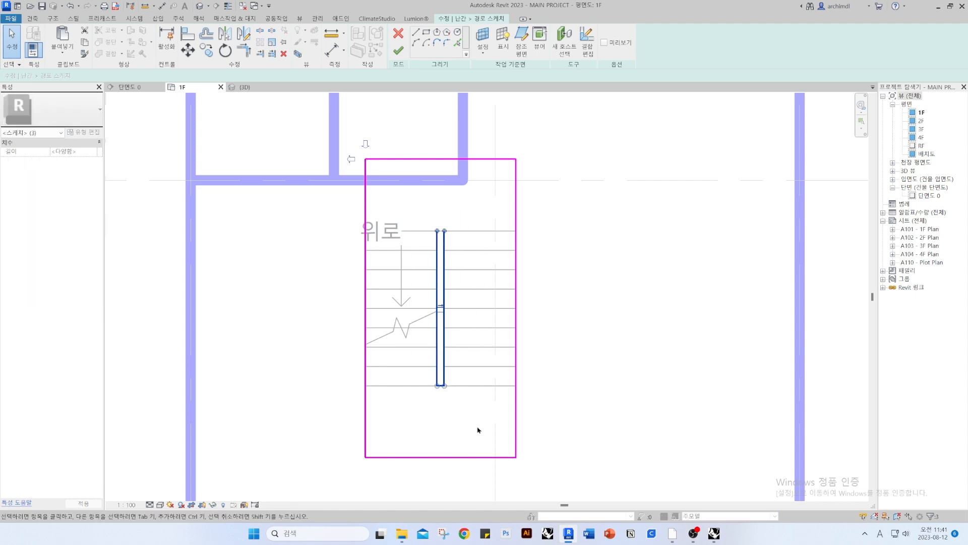
pyautogui.click(478, 430)
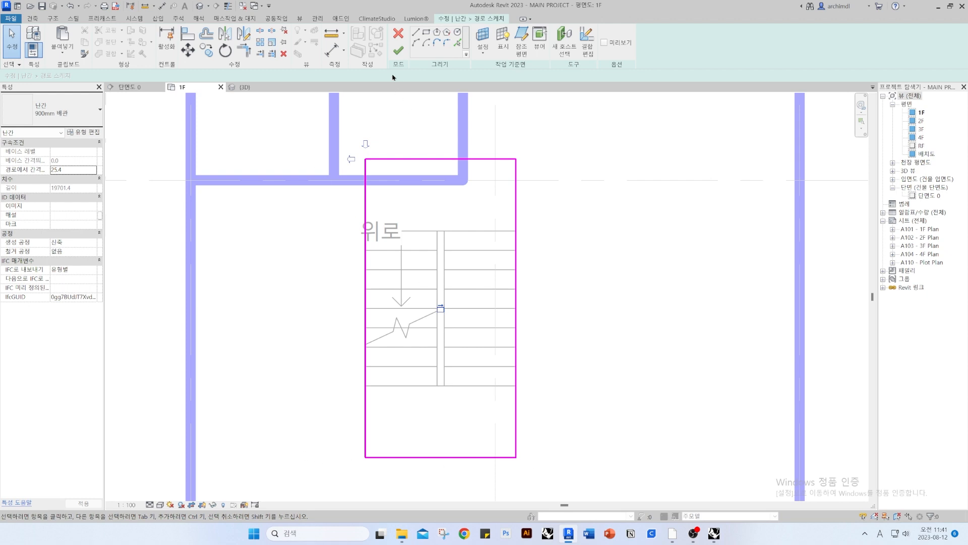
pyautogui.click(402, 52)
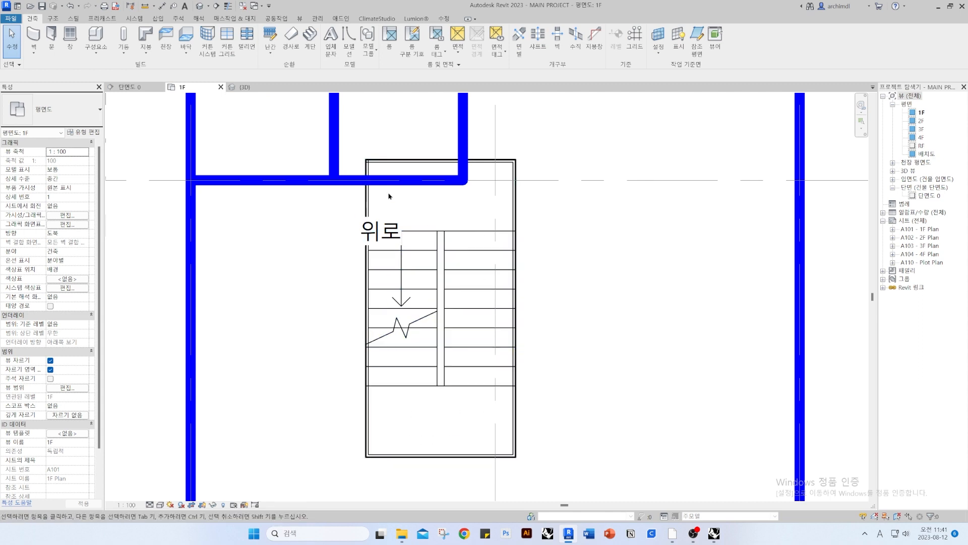
# Create a separate 900mm 배관 railing by pasting the cut stairwell lines at their original place and finish its path
pyautogui.click(270, 37)
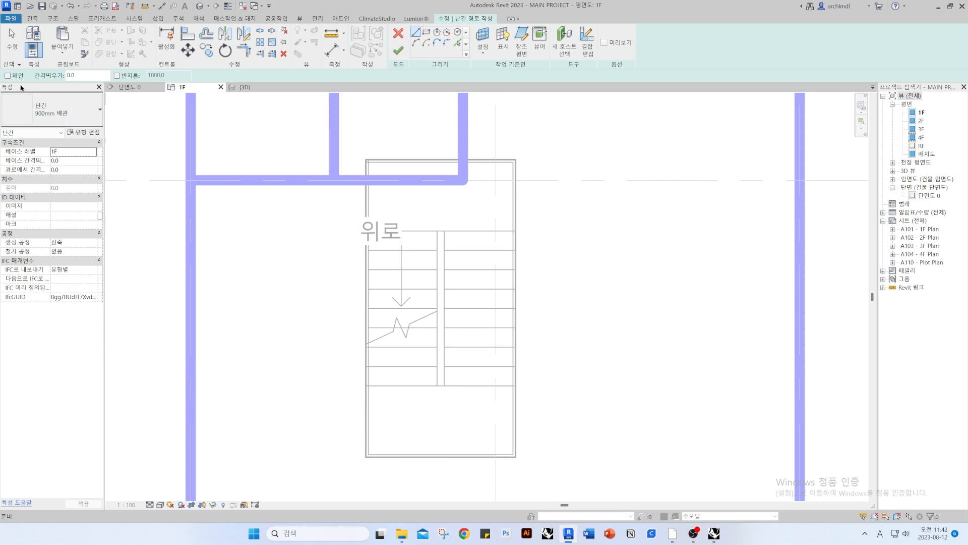
pyautogui.click(62, 52)
pyautogui.click(98, 125)
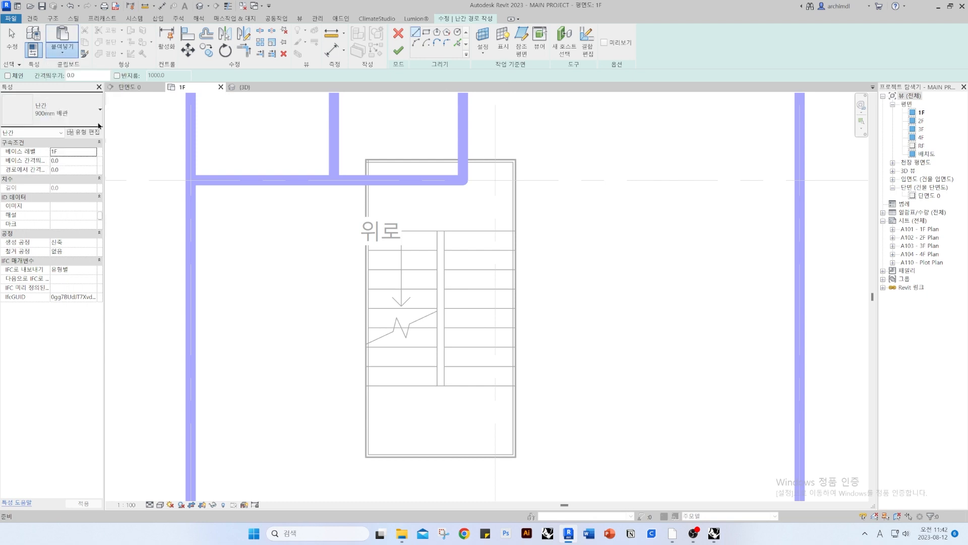
pyautogui.click(626, 297)
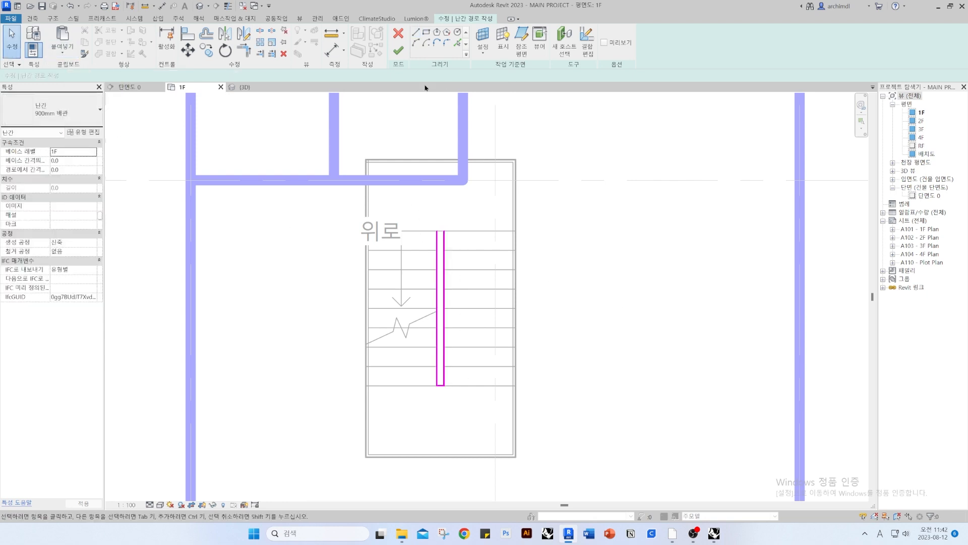
pyautogui.click(398, 50)
# In the 3D view, assign the stair as the new host of the inner railing
pyautogui.click(254, 88)
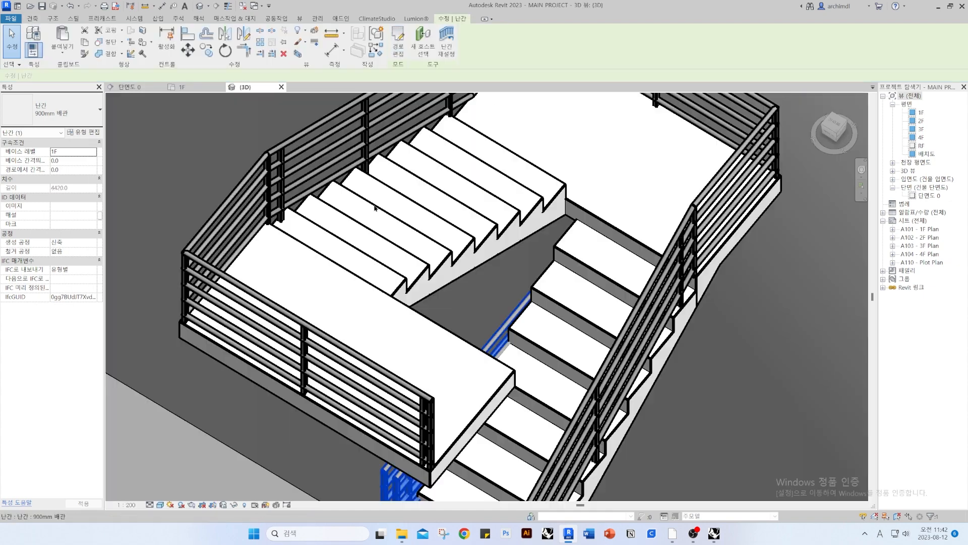
pyautogui.scroll(-2, 500, 341)
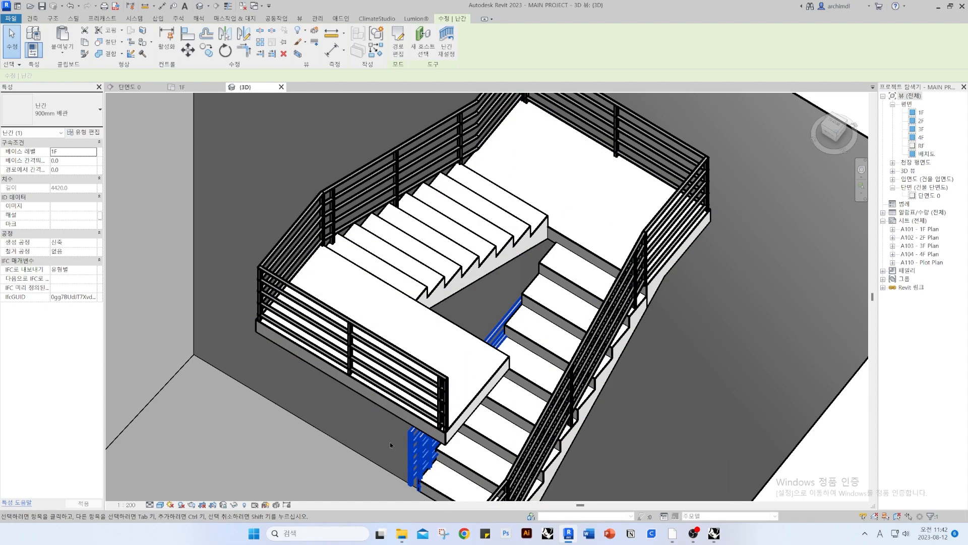
pyautogui.click(423, 36)
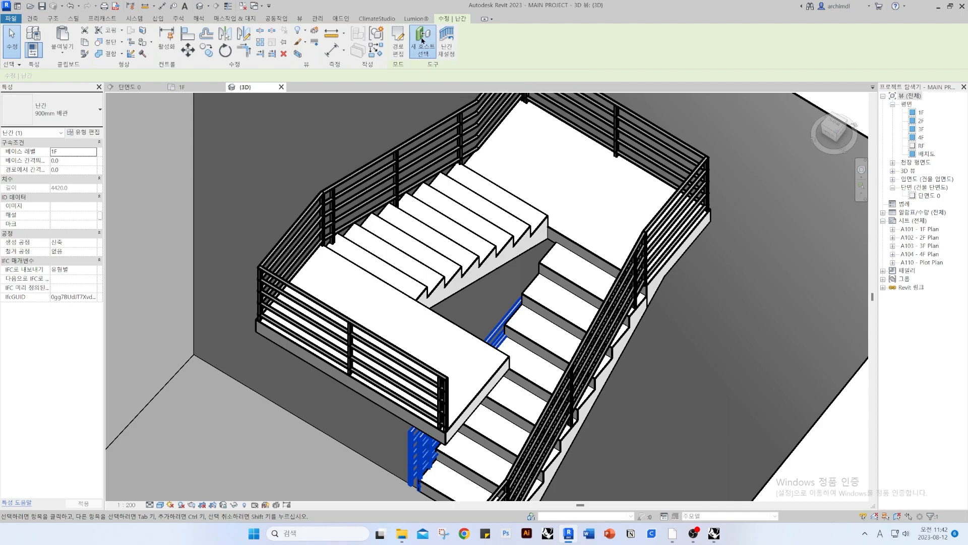
pyautogui.click(545, 212)
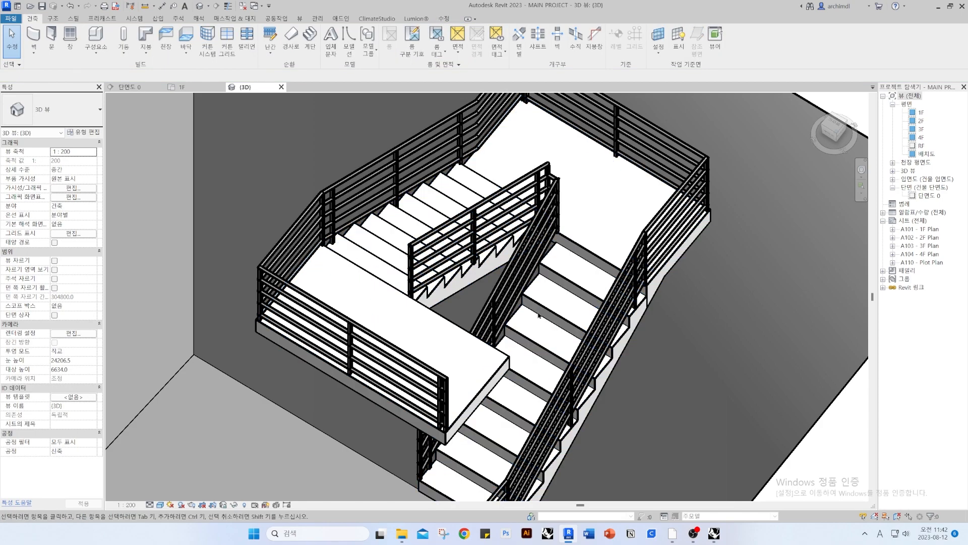
# Inspect the inner and outer railings from several angles in 3D, checking their ends around the landings
pyautogui.keyDown('shift'); pyautogui.moveTo(530, 242); pyautogui.dragTo(409, 273, button='middle'); pyautogui.keyUp('shift')
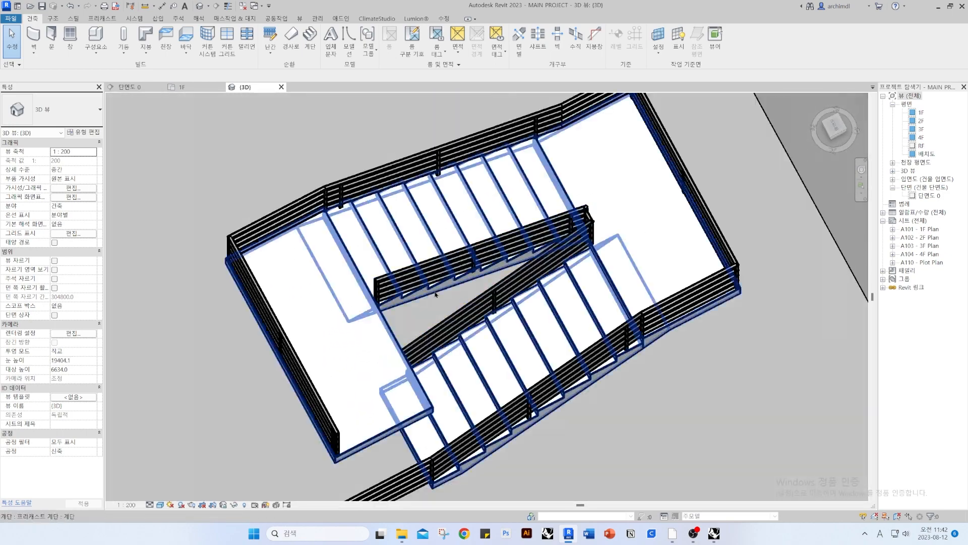
pyautogui.click(409, 273)
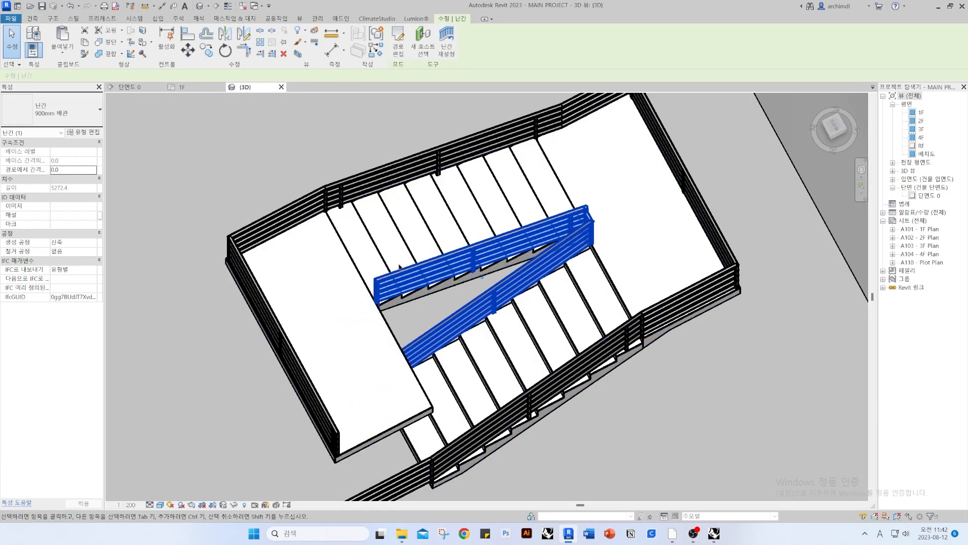
pyautogui.keyDown('shift'); pyautogui.moveTo(473, 285); pyautogui.dragTo(411, 242, button='middle'); pyautogui.keyUp('shift')
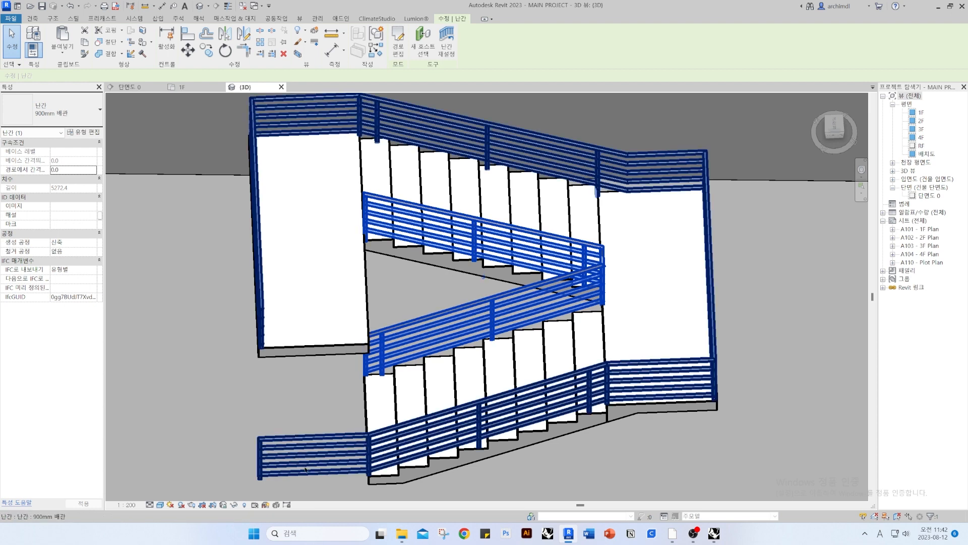
pyautogui.click(319, 446)
pyautogui.press('Escape')
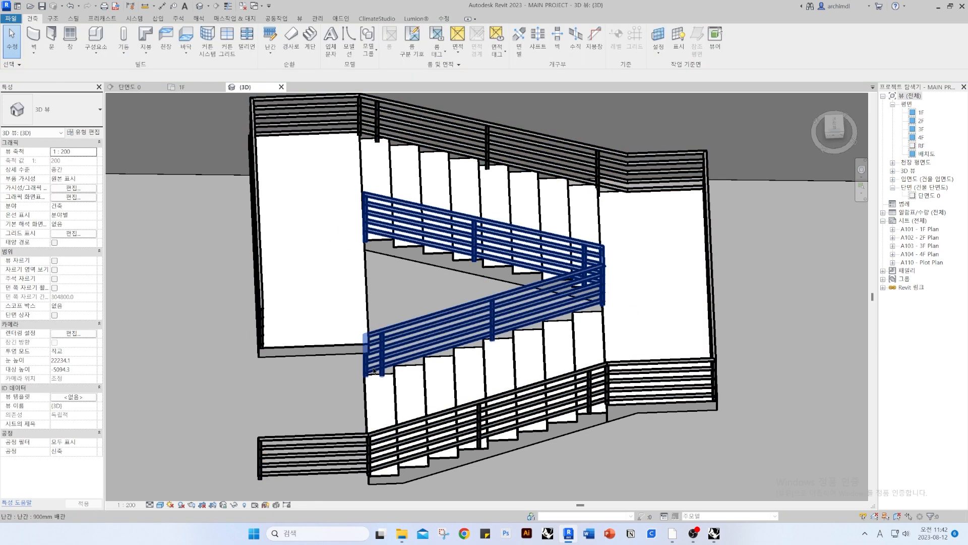
pyautogui.scroll(-2, 347, 332)
pyautogui.keyDown('shift'); pyautogui.moveTo(340, 332); pyautogui.dragTo(524, 275, button='middle'); pyautogui.keyUp('shift')
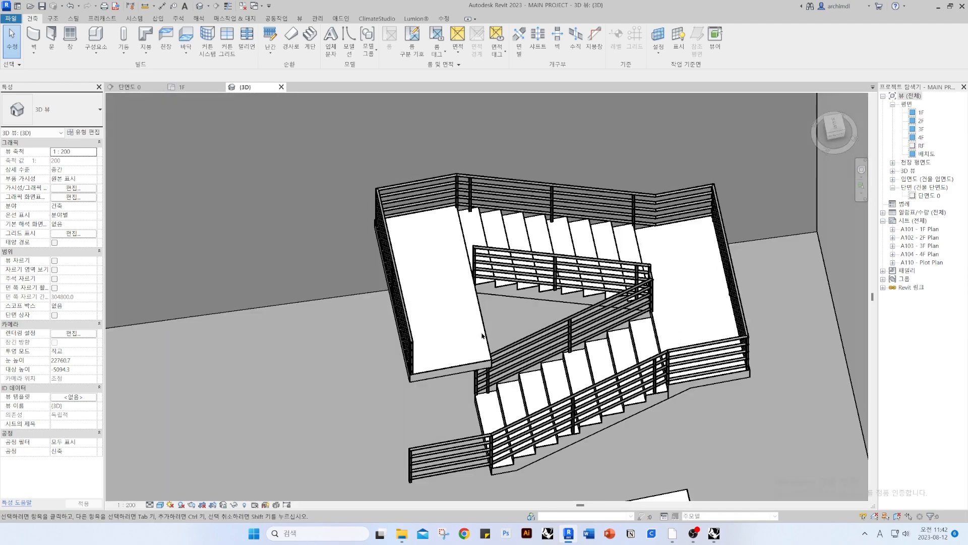
pyautogui.click(563, 262)
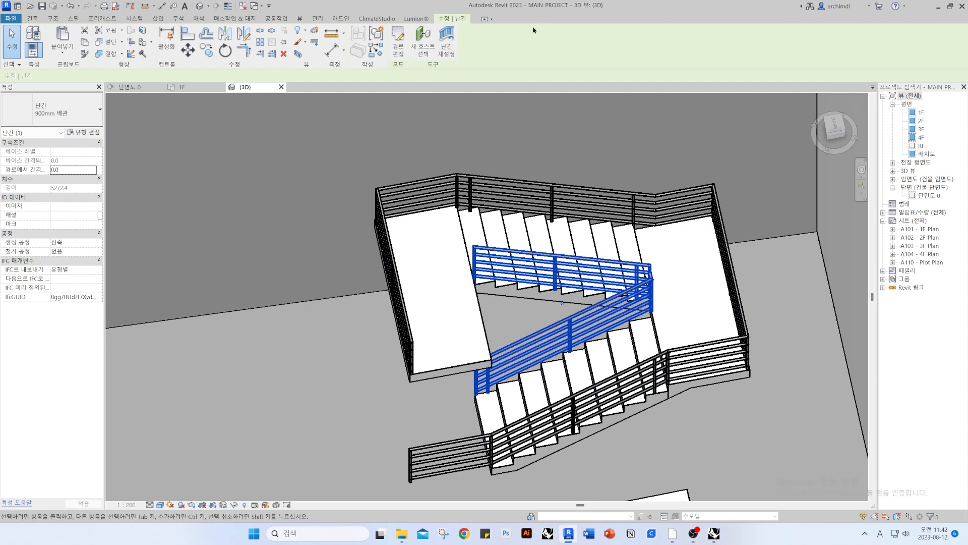
pyautogui.press('Escape')
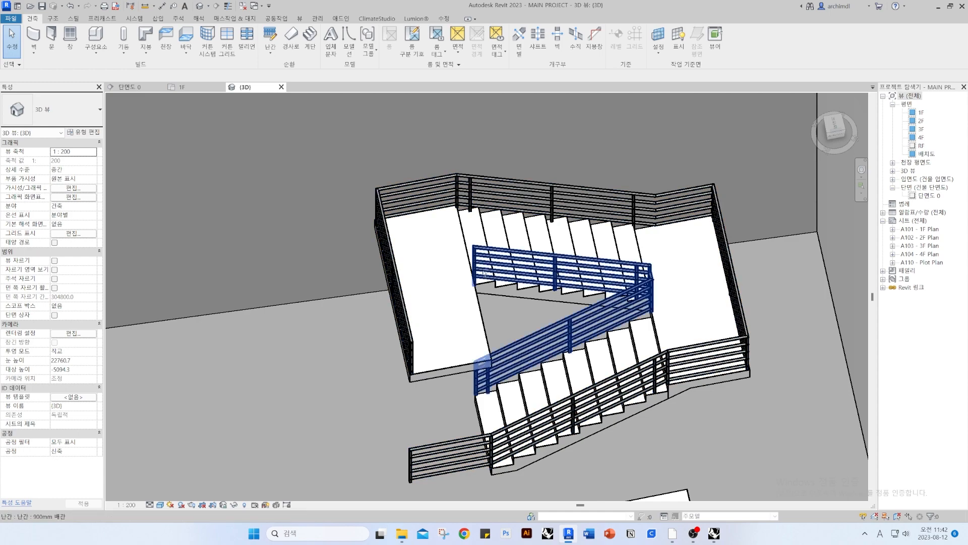
pyautogui.keyDown('shift'); pyautogui.moveTo(486, 272); pyautogui.dragTo(463, 247, button='middle'); pyautogui.keyUp('shift')
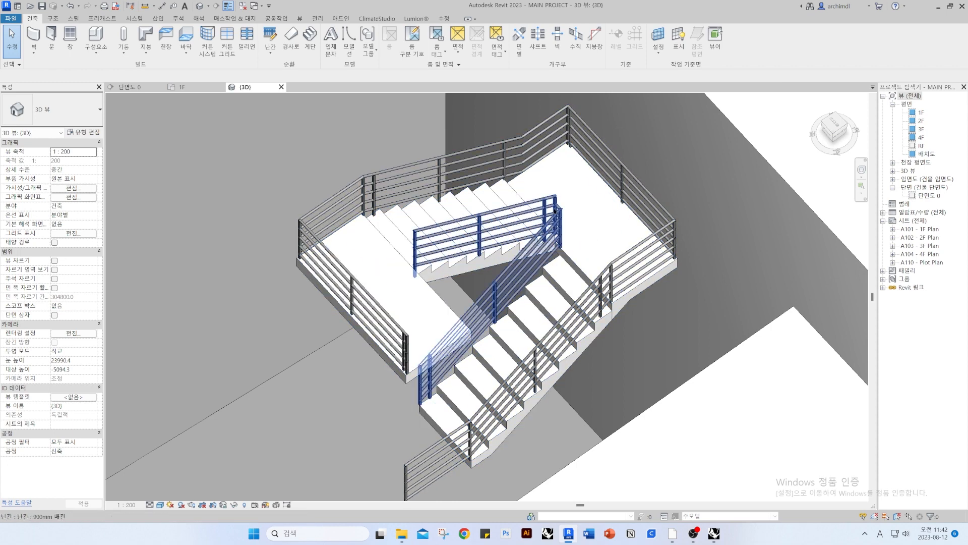
# Switch to Chrome with the first user profile, search Google for bimsmith and open the BIMsmith website
pyautogui.click(464, 534)
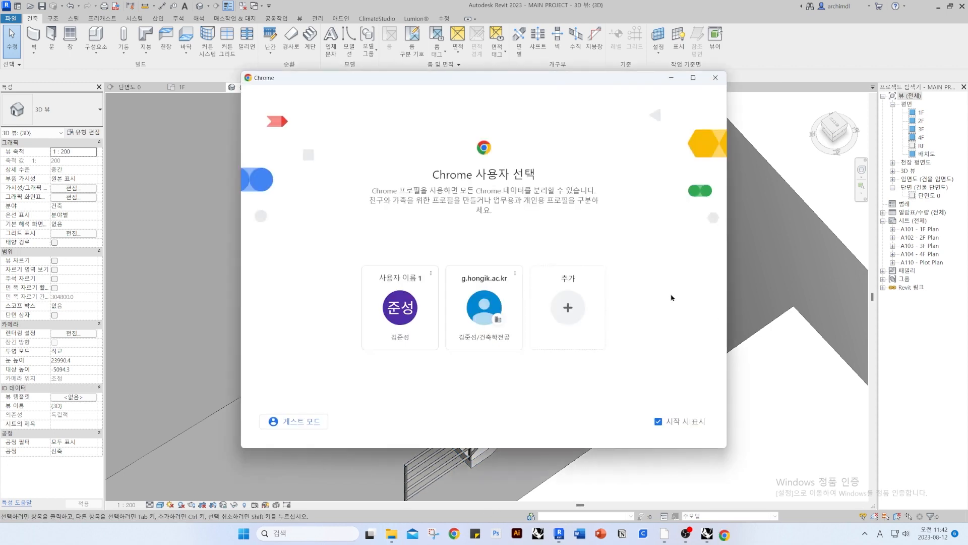
pyautogui.click(422, 330)
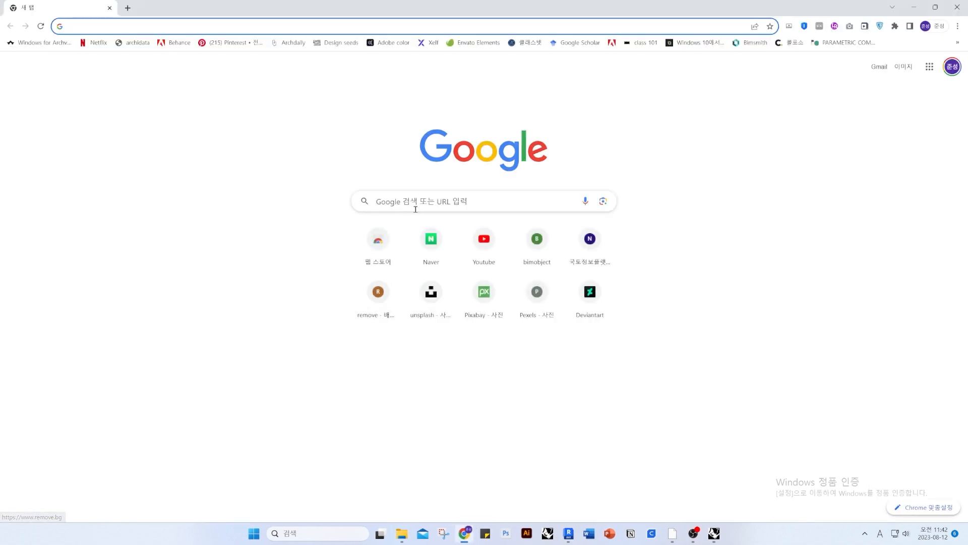
pyautogui.click(425, 209)
pyautogui.write('bu')
pyautogui.press('BackSpace')
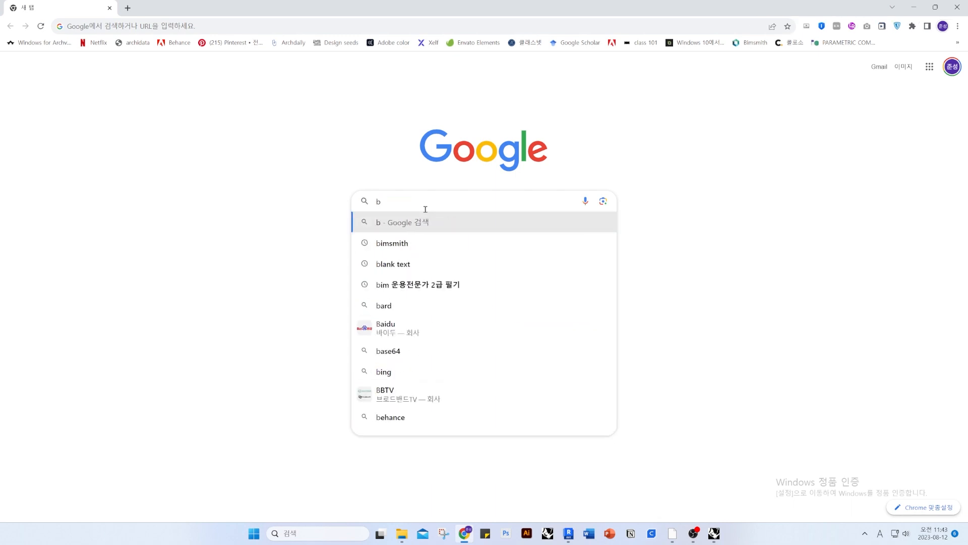
pyautogui.write('imsmith')
pyautogui.press('Return')
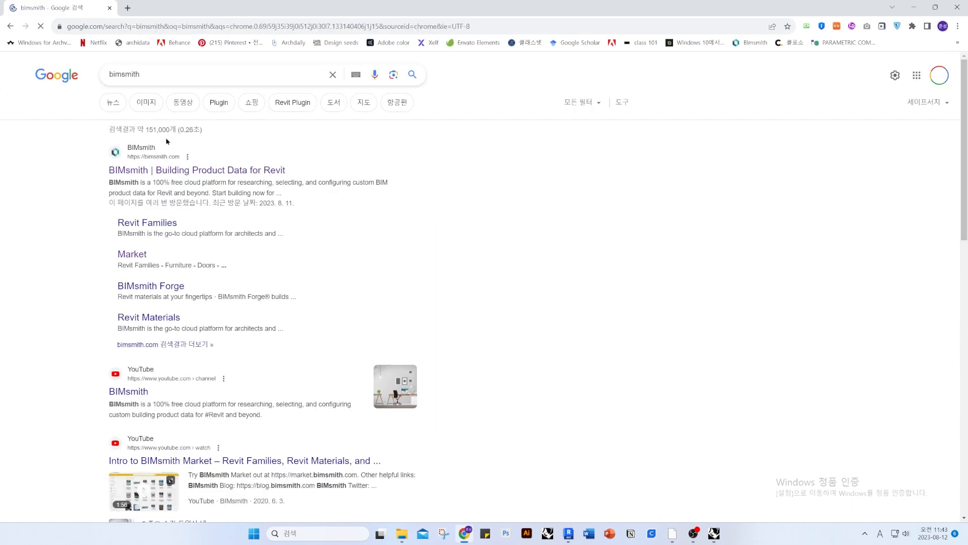
pyautogui.click(136, 170)
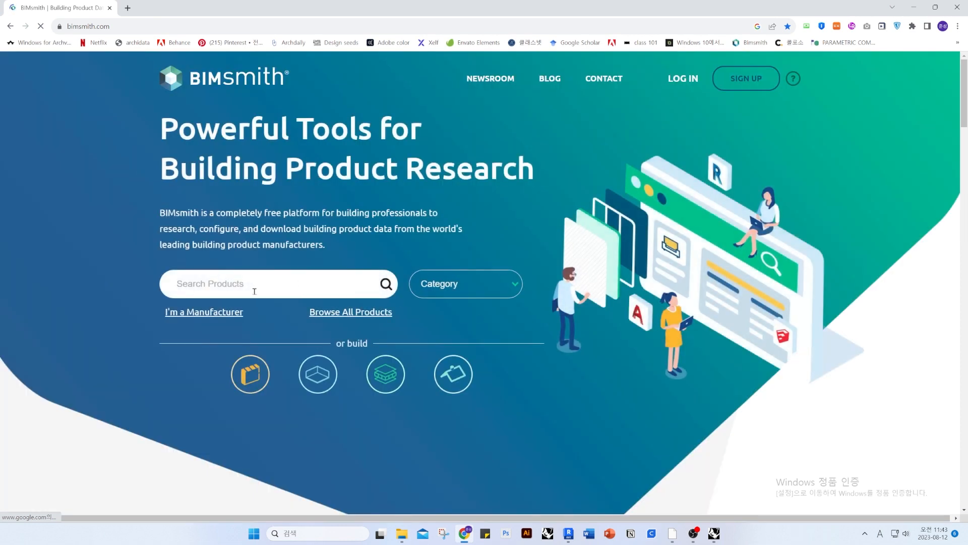
# Search the BIMsmith product library for railing and dismiss the Windows Hello password prompt
pyautogui.click(244, 283)
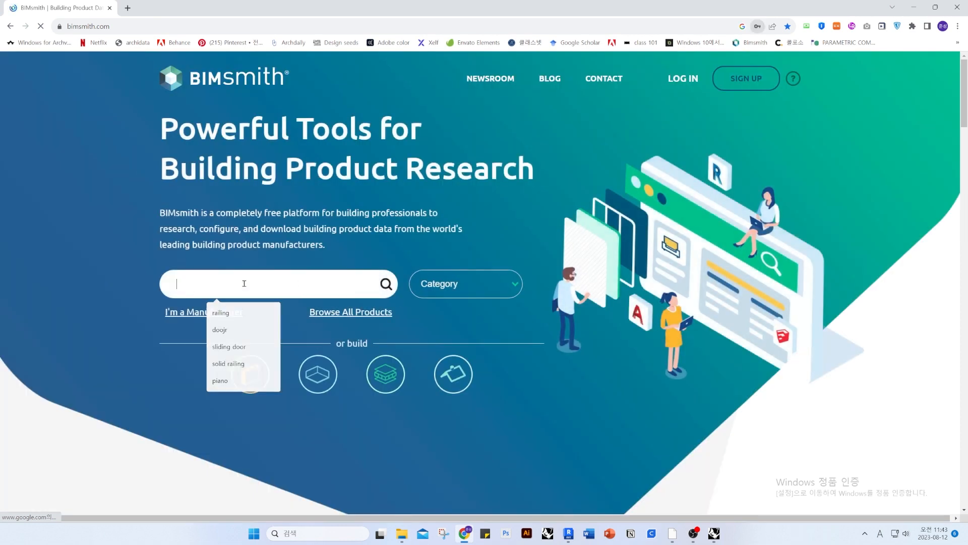
pyautogui.write('railing')
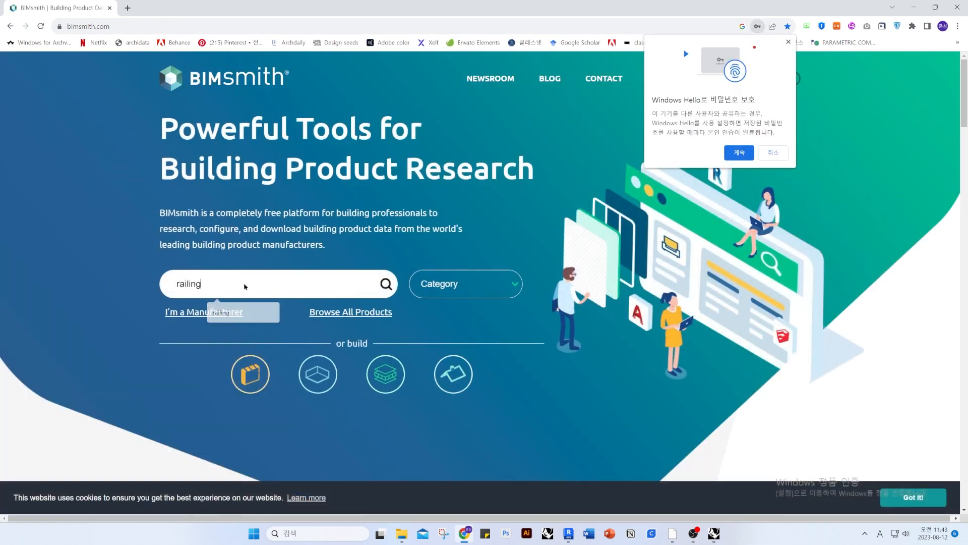
pyautogui.press('Return')
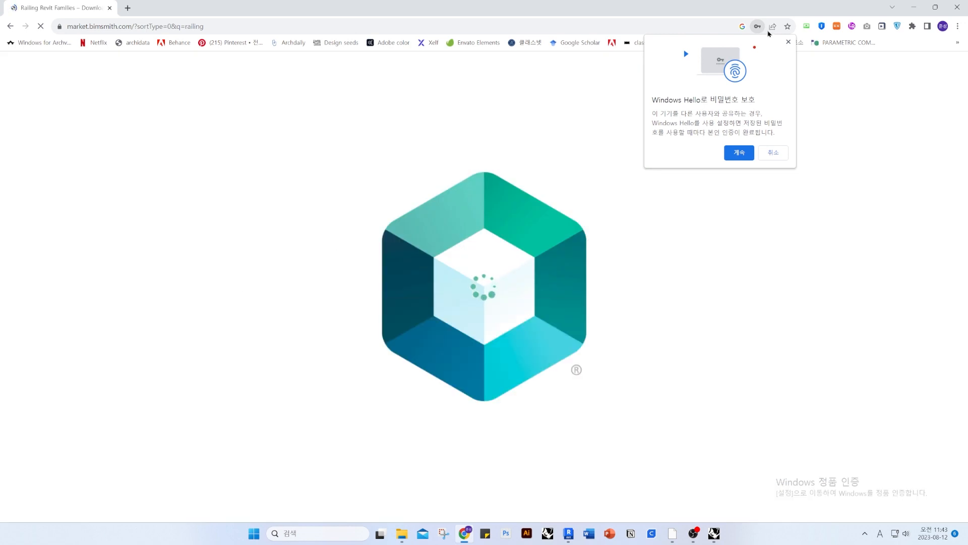
pyautogui.click(789, 43)
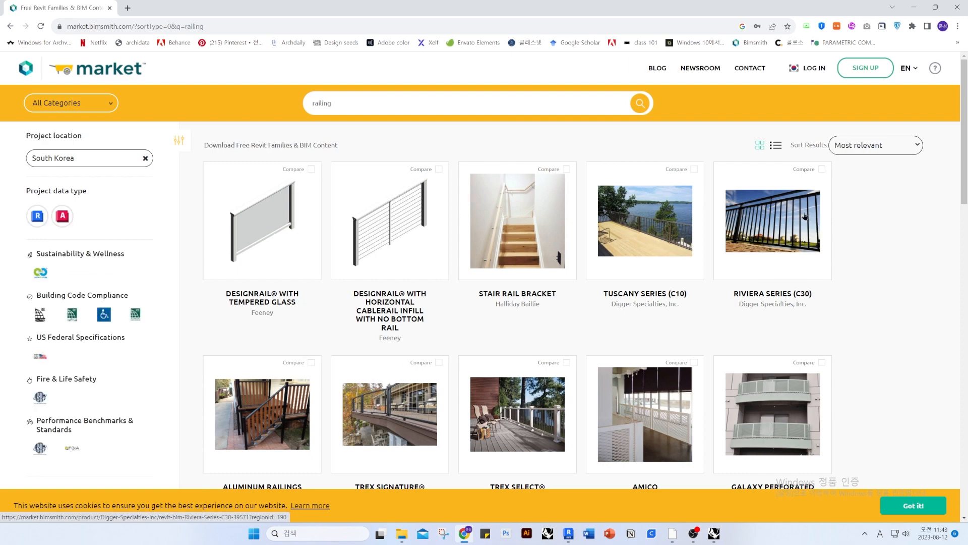
# Look through the railing product results on BIMsmith Market, then close the browser to return to Revit
pyautogui.scroll(-5, 805, 216)
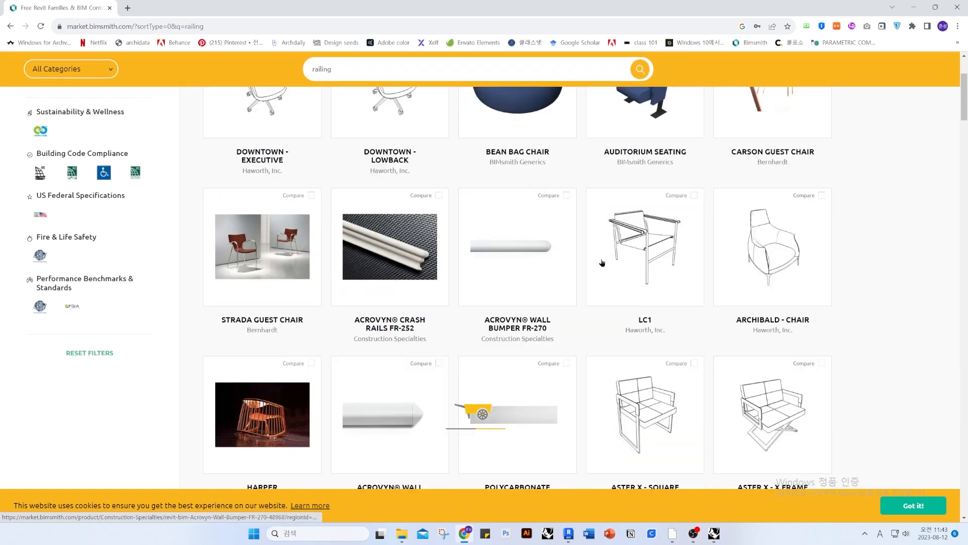
pyautogui.scroll(3, 680, 287)
pyautogui.scroll(-7, 678, 285)
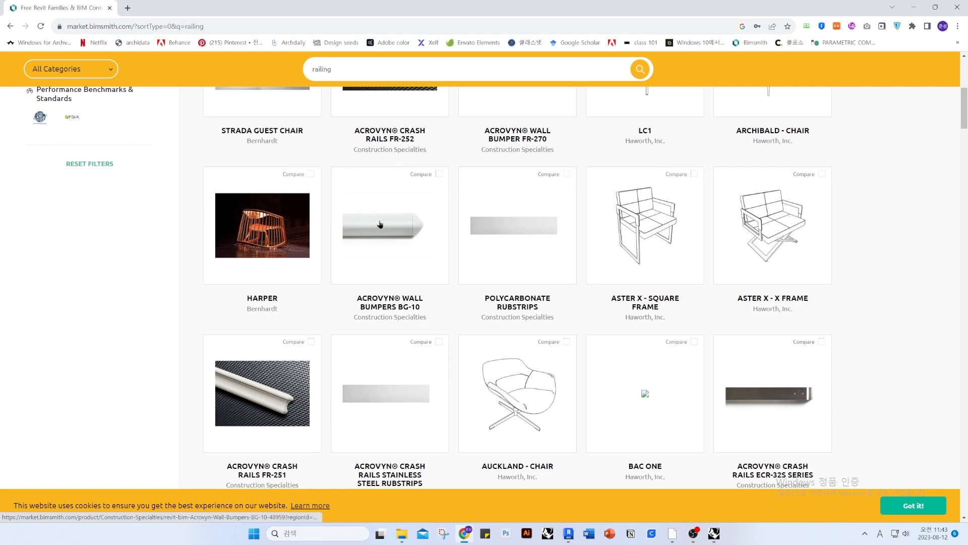
pyautogui.scroll(5, 380, 225)
pyautogui.click(370, 72)
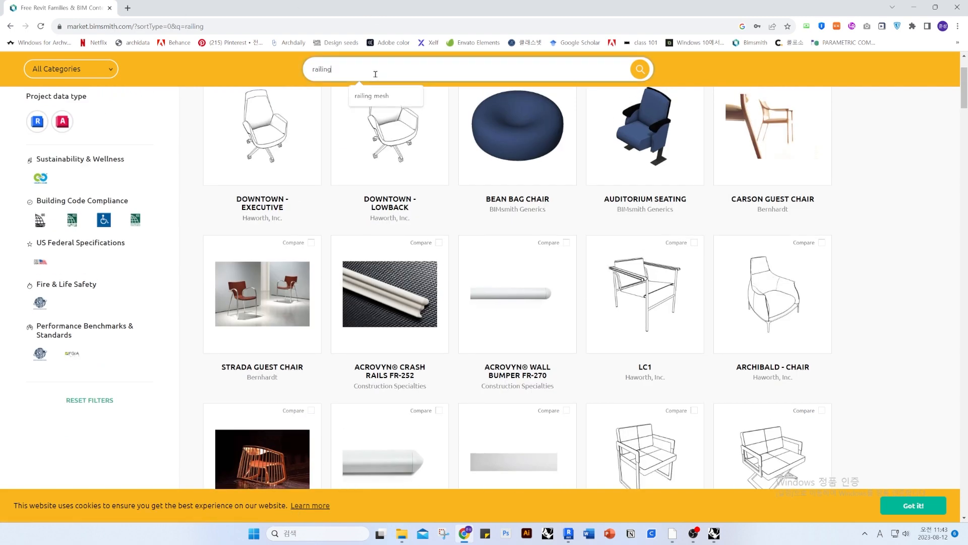
pyautogui.scroll(2, 540, 74)
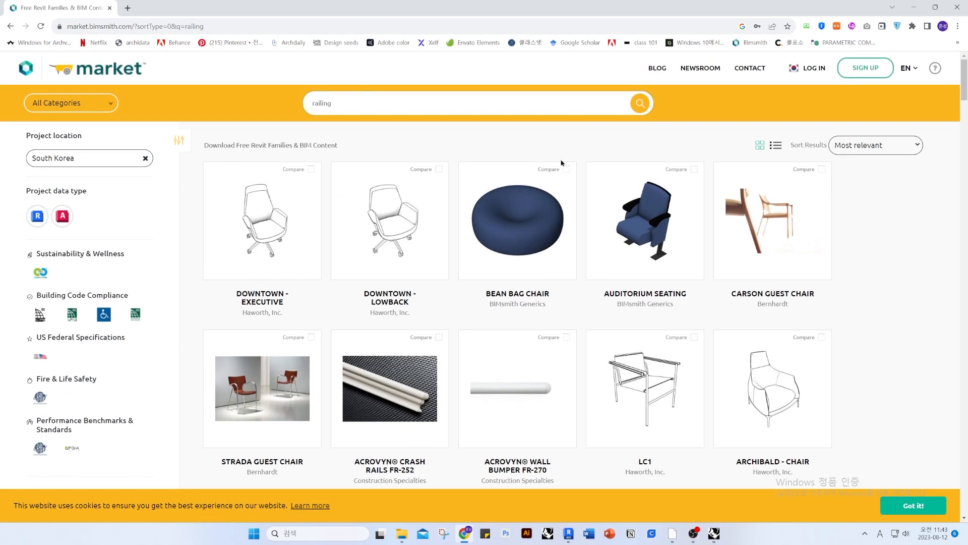
pyautogui.click(957, 8)
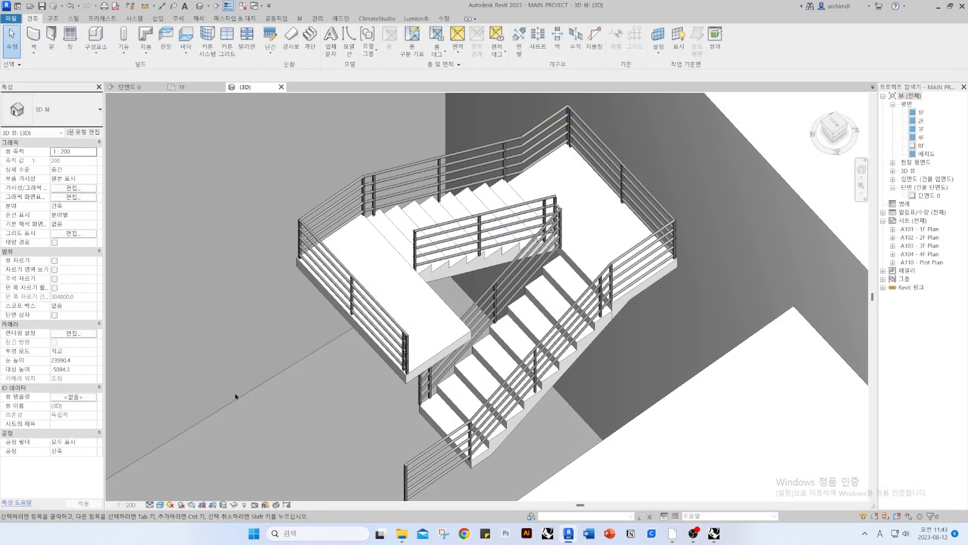
# Open the type properties of the outer 900mm 배관 railing and go into the settings of its top rail type
pyautogui.click(385, 309)
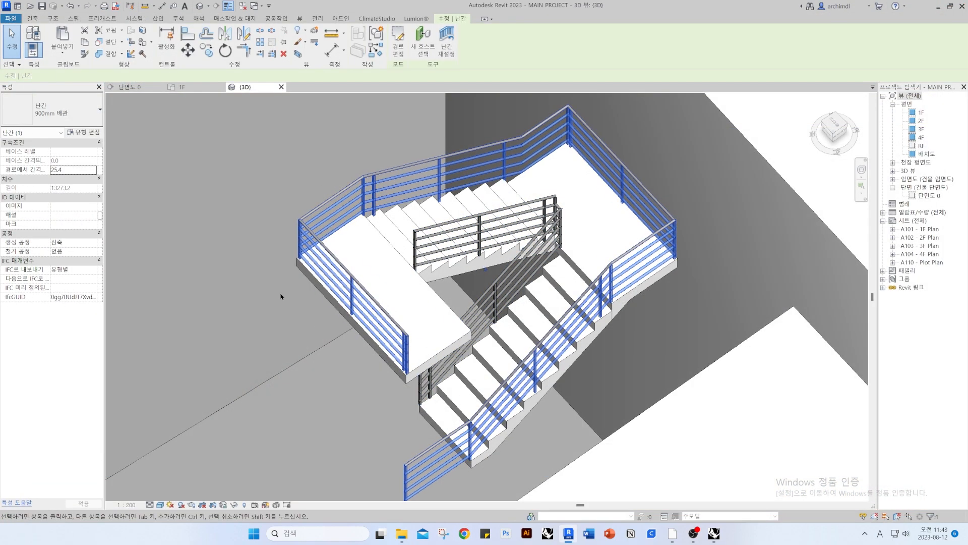
pyautogui.click(80, 132)
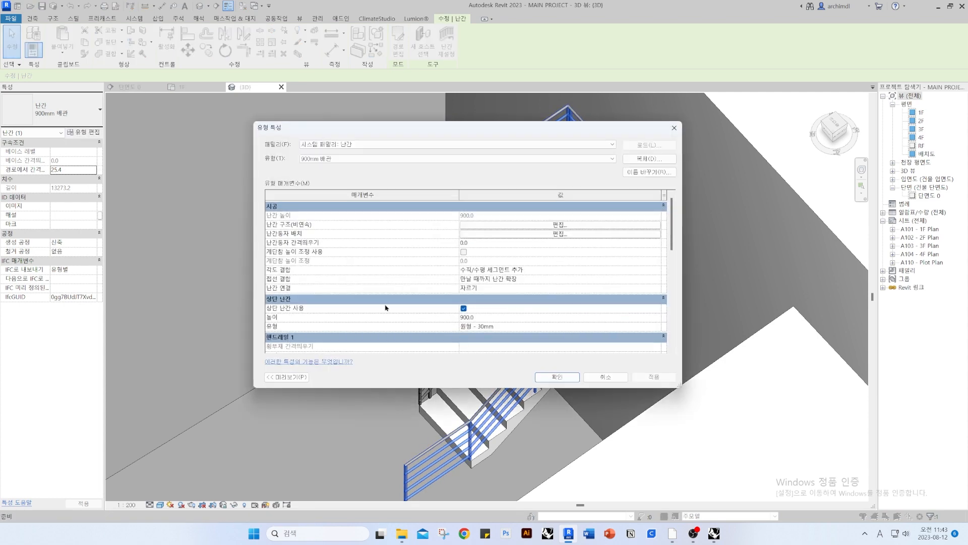
pyautogui.scroll(-5, 587, 273)
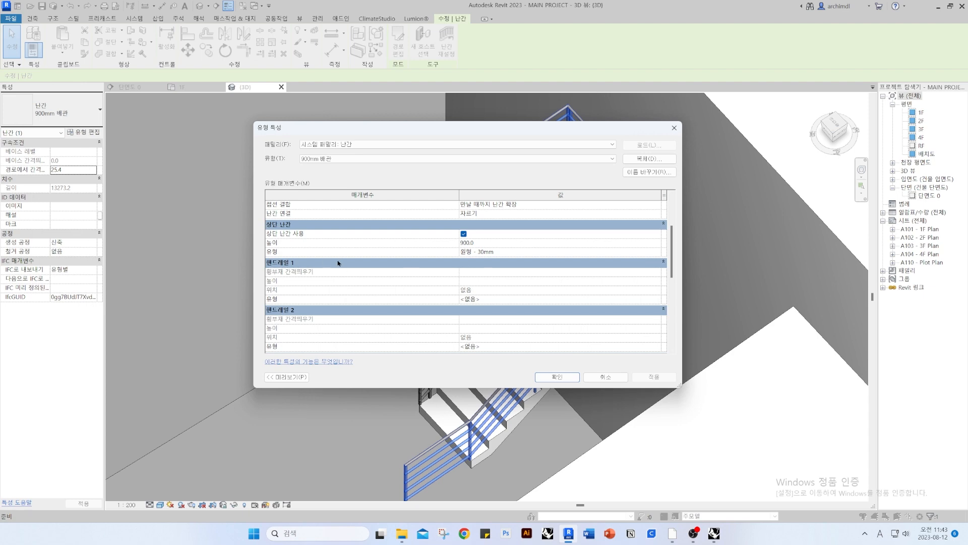
pyautogui.click(658, 252)
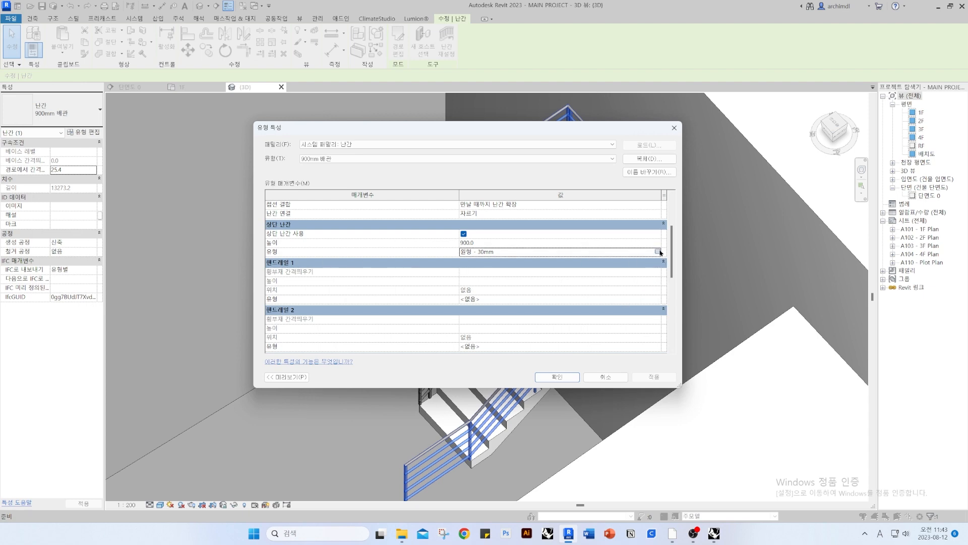
pyautogui.press('Escape')
pyautogui.scroll(2, 389, 312)
pyautogui.click(509, 305)
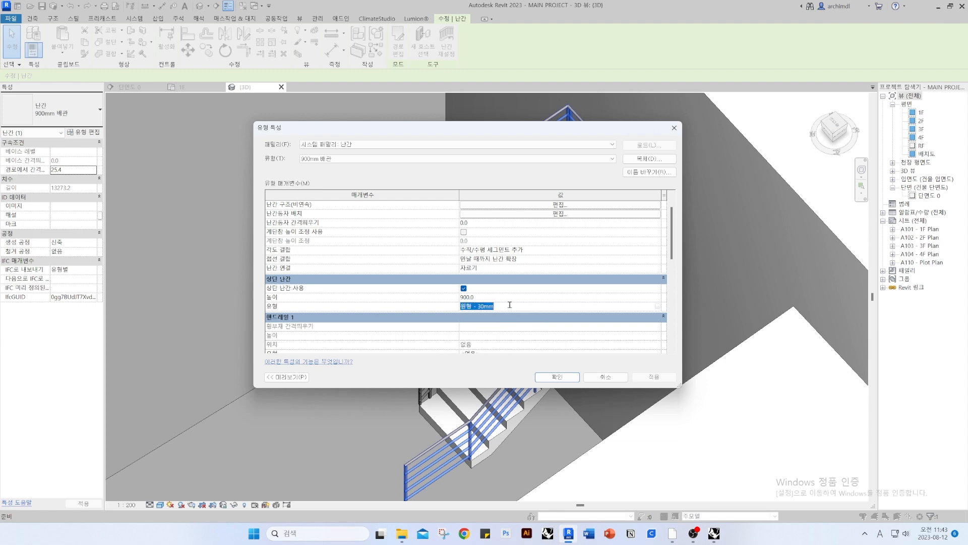
pyautogui.click(658, 307)
pyautogui.scroll(-2, 553, 322)
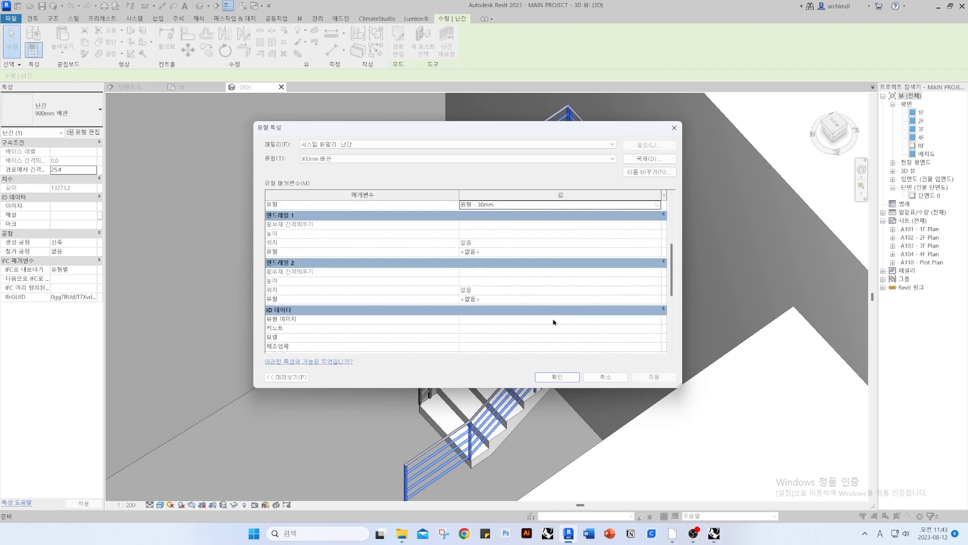
pyautogui.click(657, 306)
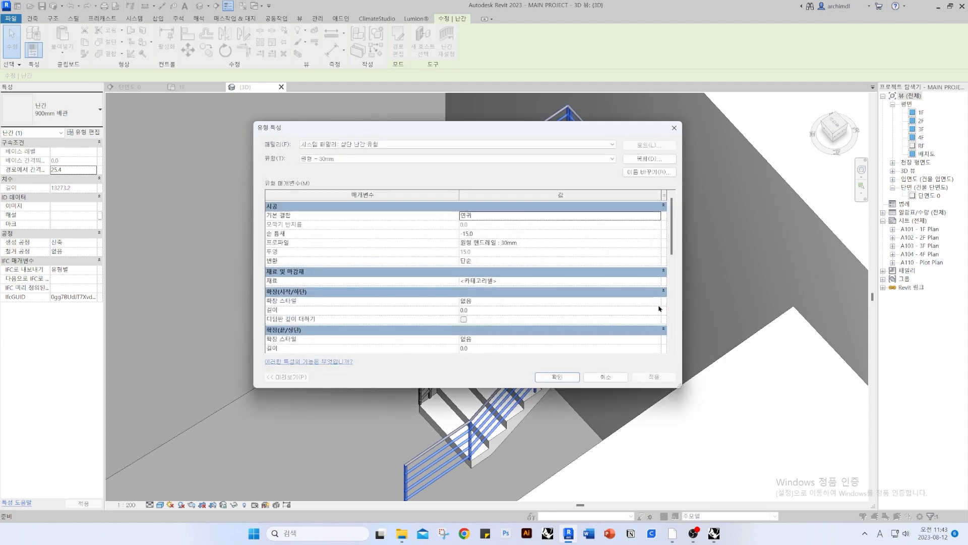
# Change the railing's top rail type to 직사각형 - 50x50mm and apply it to the 900mm 배관 type
pyautogui.click(385, 162)
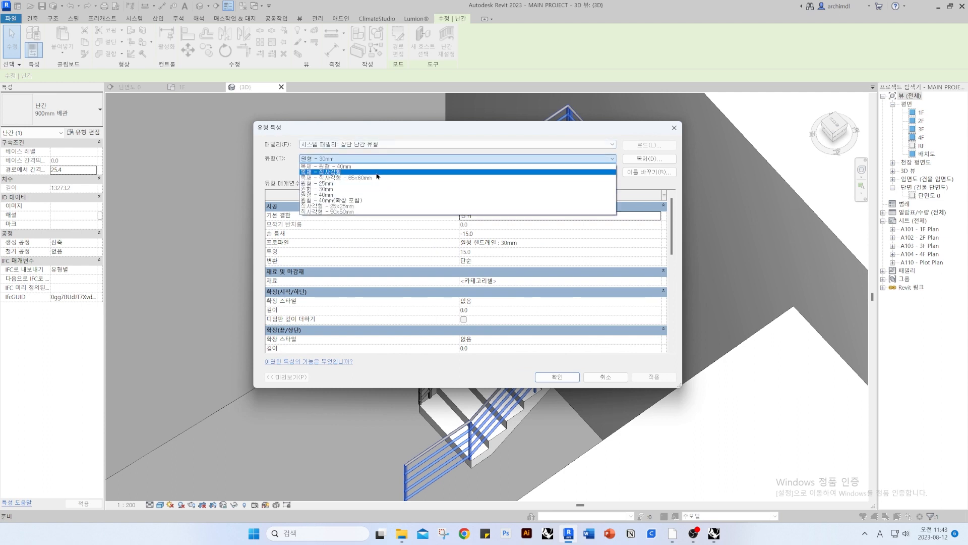
pyautogui.click(368, 212)
pyautogui.click(557, 376)
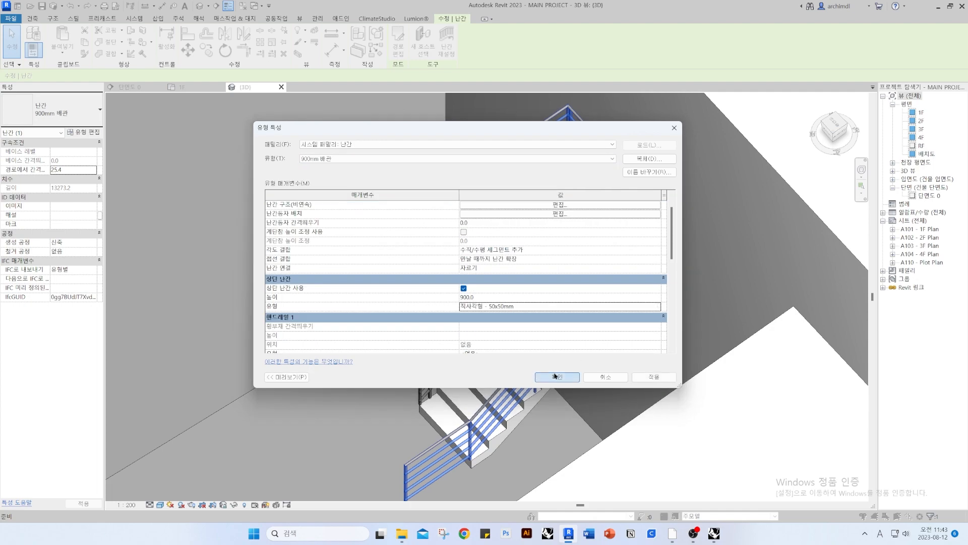
pyautogui.press('Escape')
pyautogui.scroll(8, 352, 339)
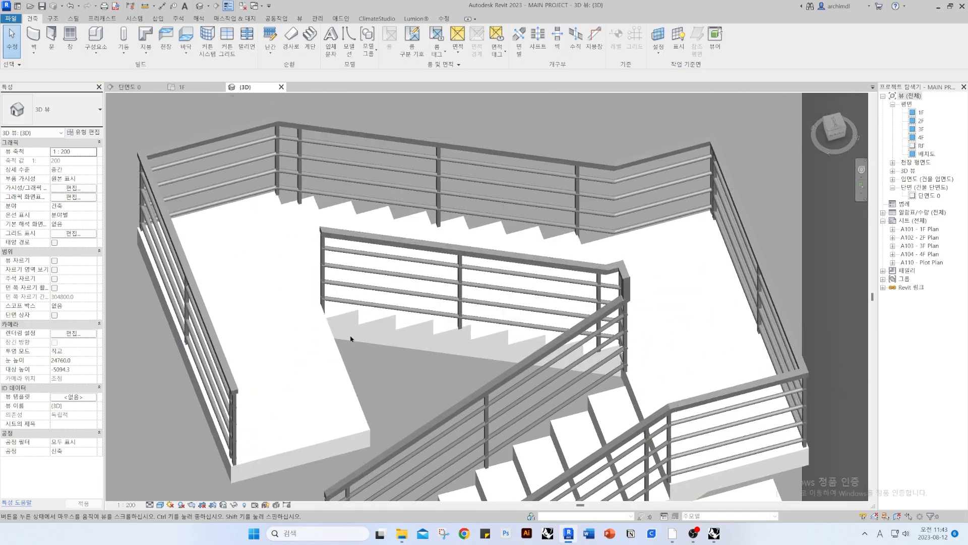
pyautogui.keyDown('shift'); pyautogui.moveTo(323, 302); pyautogui.dragTo(407, 402, button='middle'); pyautogui.keyUp('shift')
pyautogui.click(401, 533)
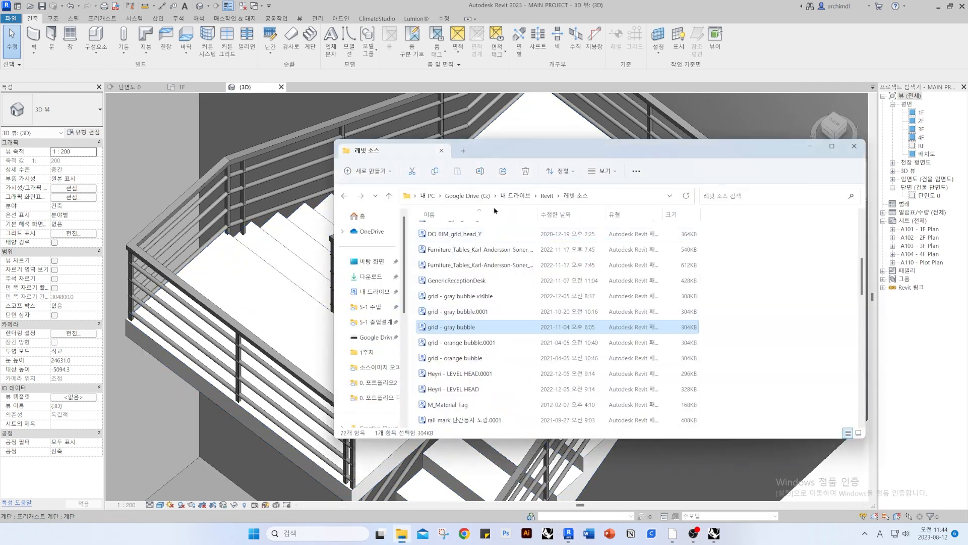
pyautogui.click(808, 146)
# Open the outer railing's type properties again and place the dialog clear of the stair in the 3D view
pyautogui.click(322, 133)
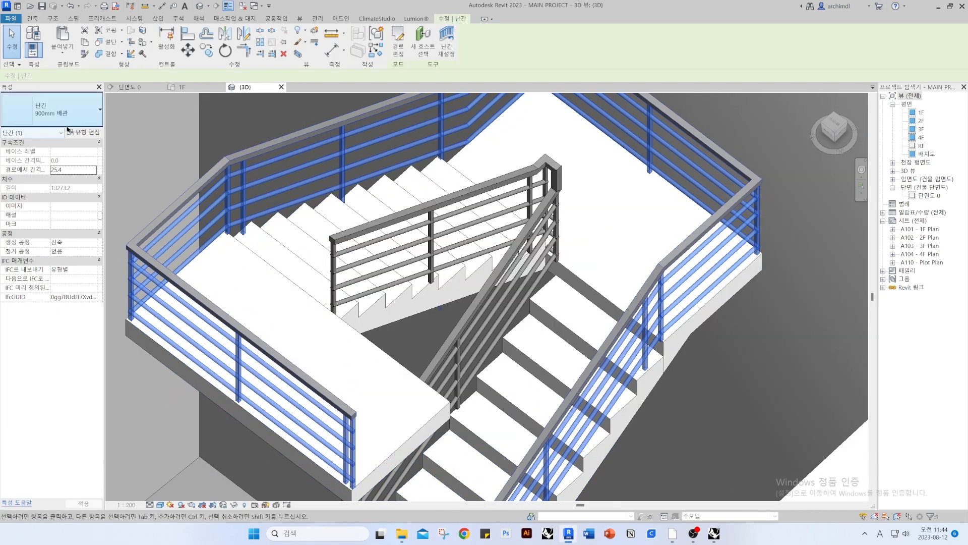
pyautogui.click(84, 132)
pyautogui.moveTo(339, 134); pyautogui.dragTo(553, 108)
pyautogui.moveTo(896, 186); pyautogui.dragTo(771, 203)
pyautogui.moveTo(613, 104); pyautogui.dragTo(775, 137)
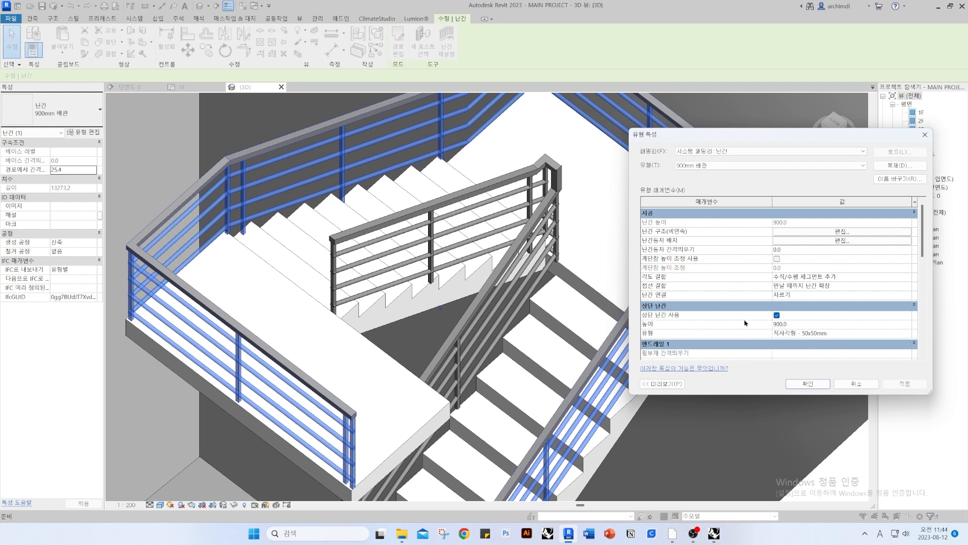
# Review the available top rail types in the railing's top rail settings and close them without a change
pyautogui.click(909, 334)
pyautogui.click(810, 166)
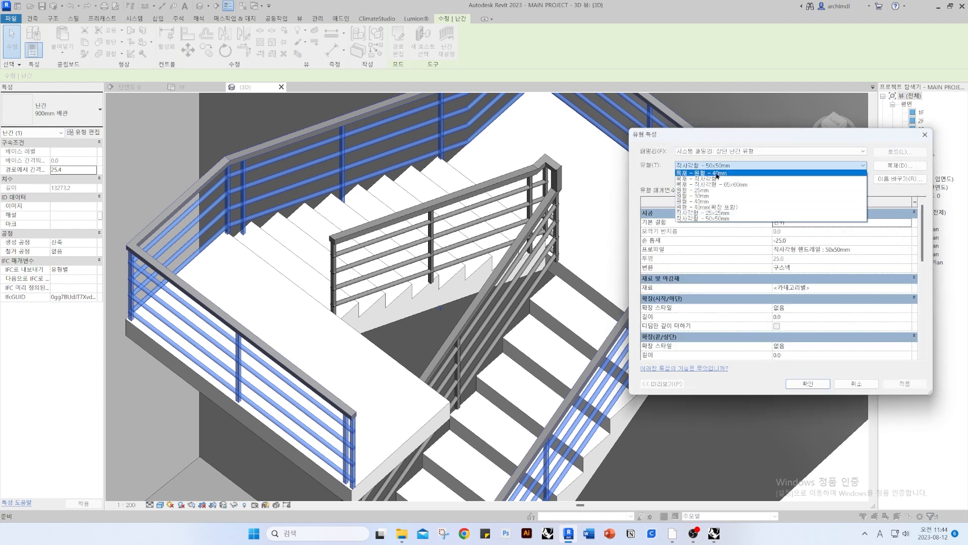
pyautogui.click(649, 182)
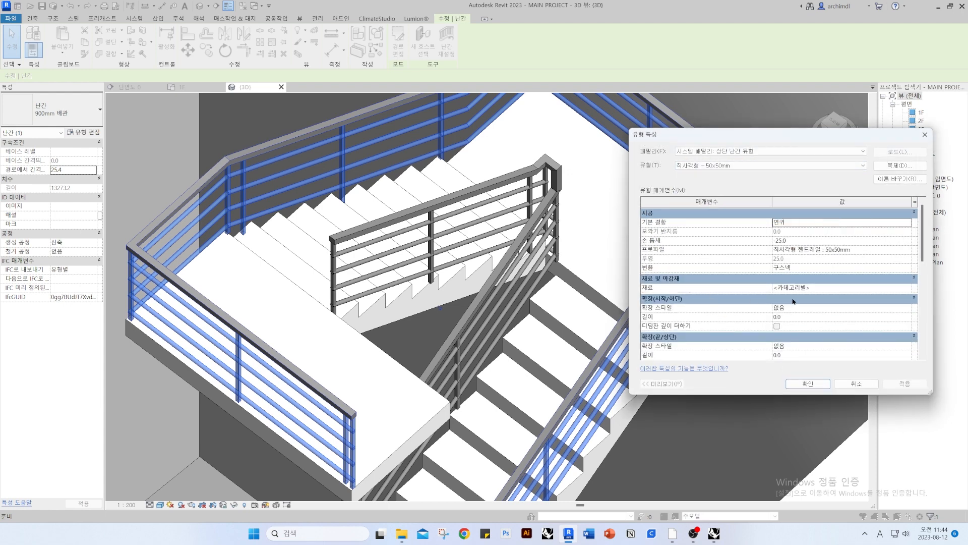
pyautogui.click(857, 384)
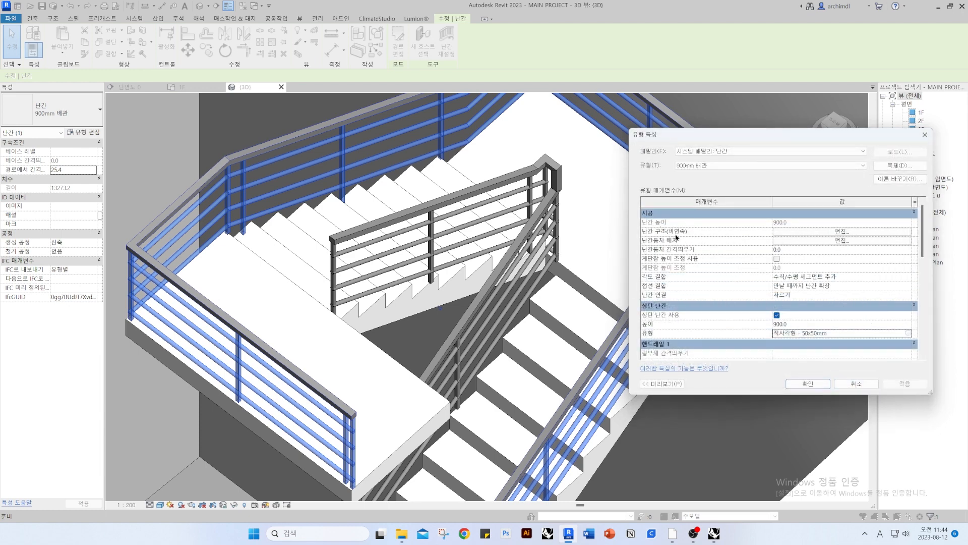
# Delete the intermediate rails 난간 3 and 난간 2 from the 900mm 배관 type's non-continuous rail structure and apply the type
pyautogui.click(817, 233)
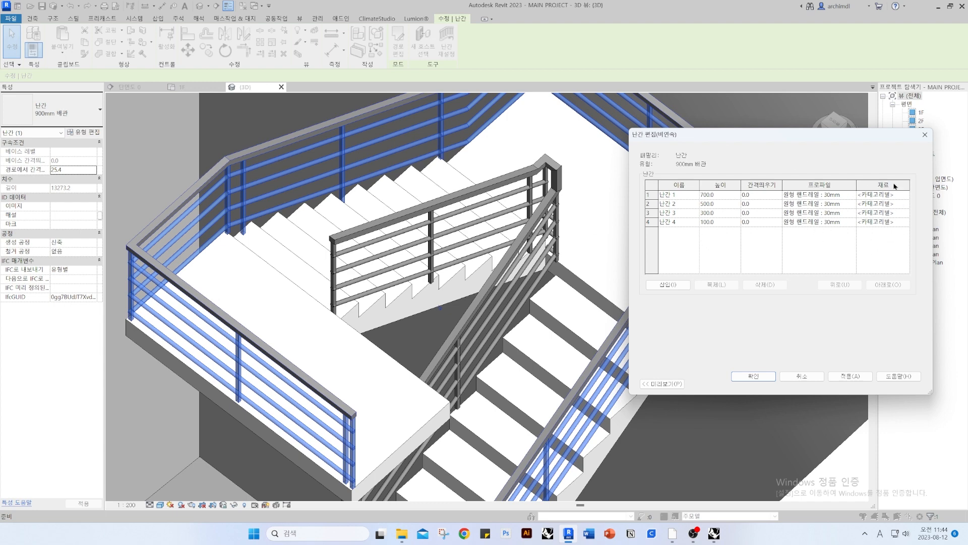
pyautogui.press('Down')
pyautogui.click(683, 214)
pyautogui.click(765, 284)
pyautogui.click(694, 207)
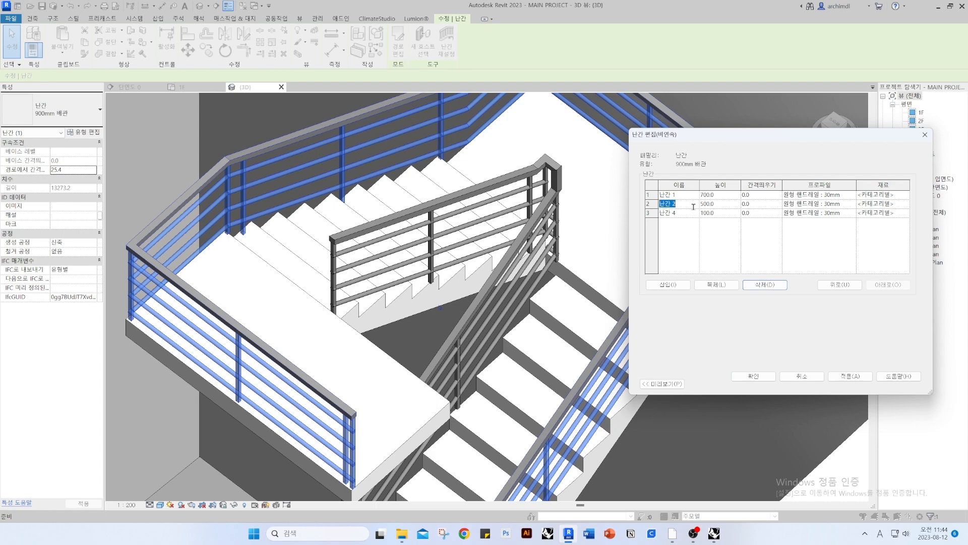
pyautogui.click(766, 285)
pyautogui.click(754, 376)
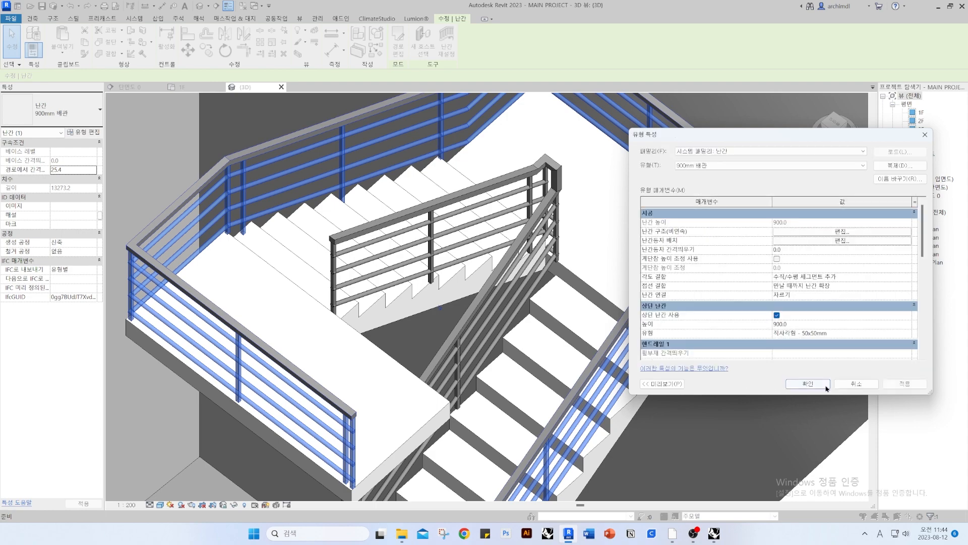
pyautogui.click(802, 377)
pyautogui.press('Escape')
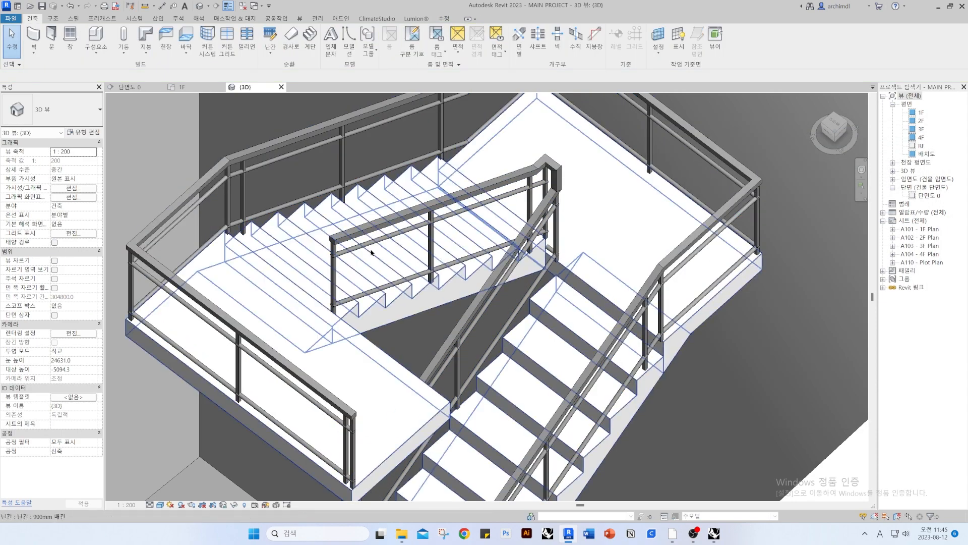
# Open the baluster placement of the inner railing's 900mm 배관 type and review the families available for the regular baluster
pyautogui.rightClick(354, 233)
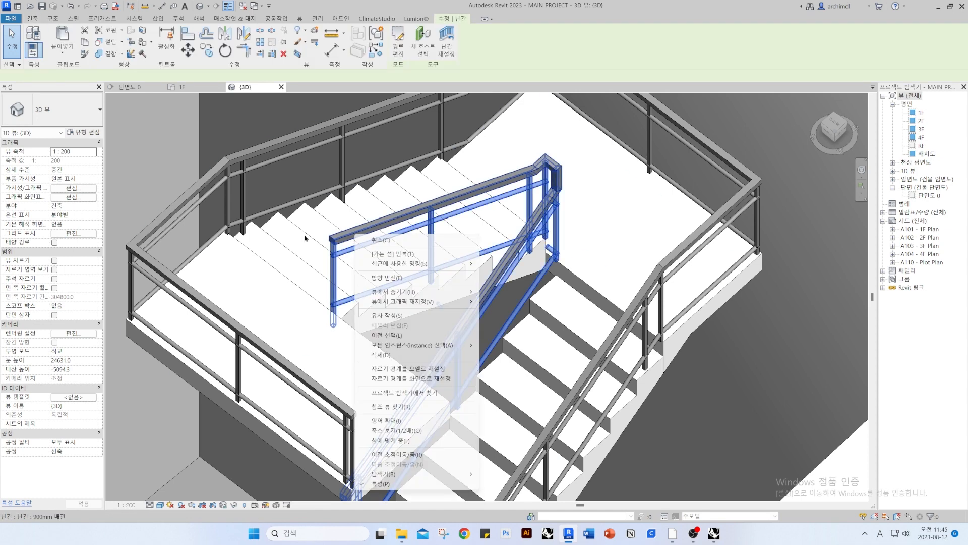
pyautogui.click(81, 144)
pyautogui.click(84, 132)
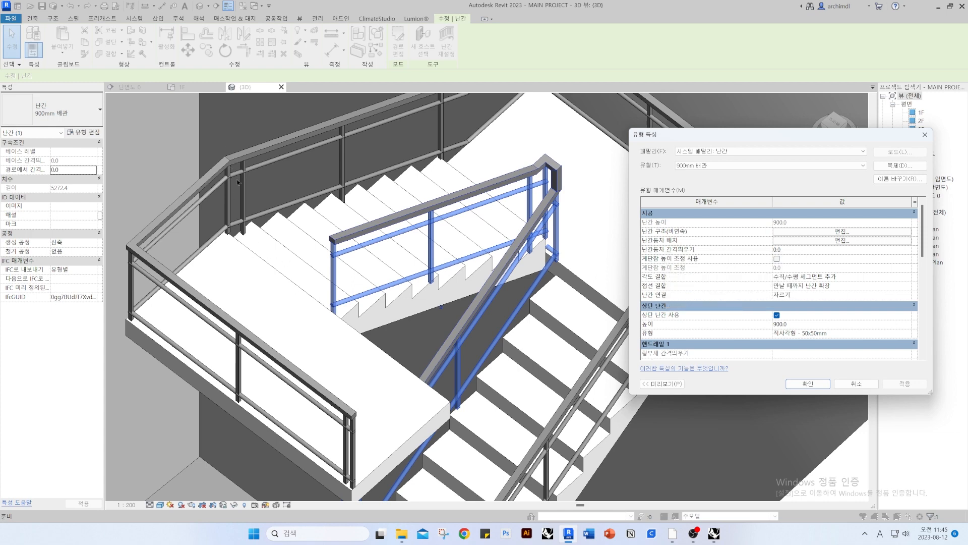
pyautogui.click(809, 241)
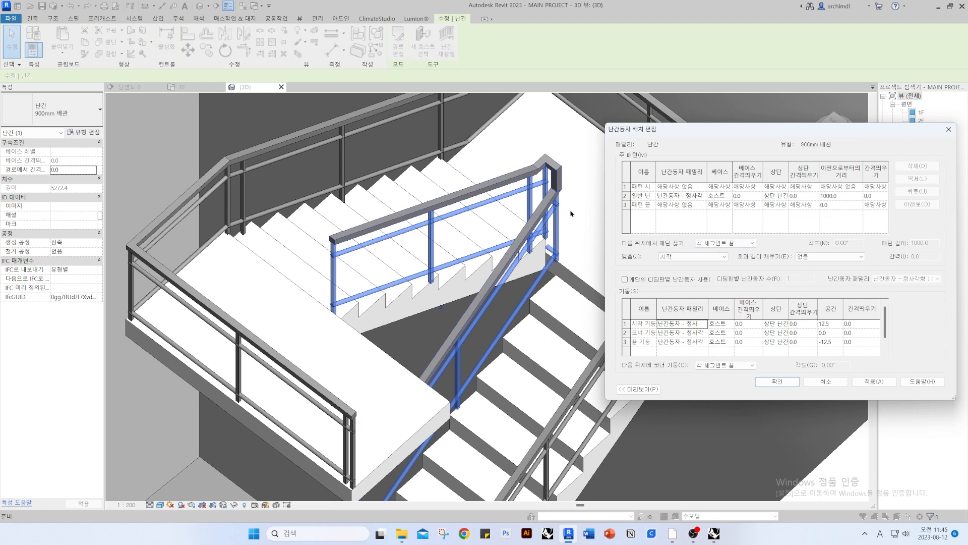
pyautogui.click(683, 198)
pyautogui.click(703, 196)
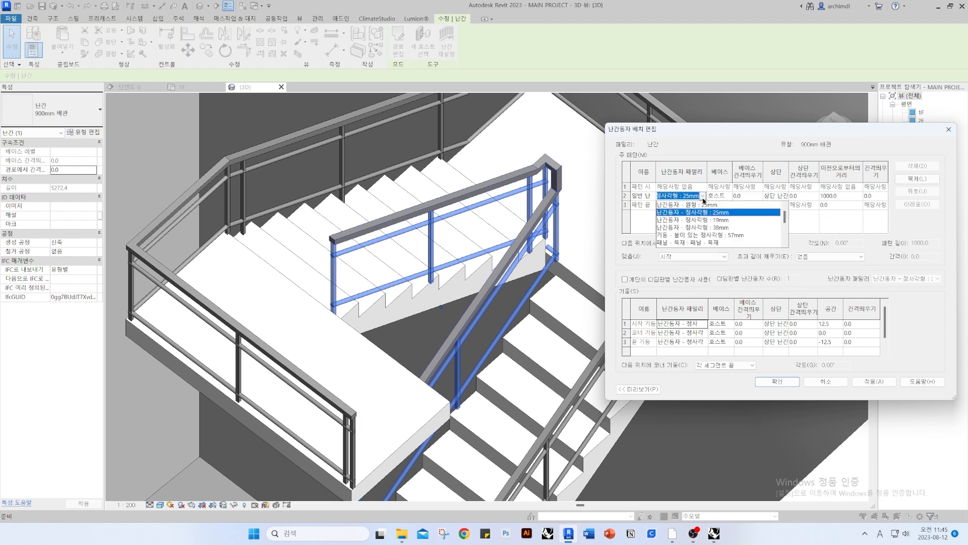
pyautogui.click(737, 214)
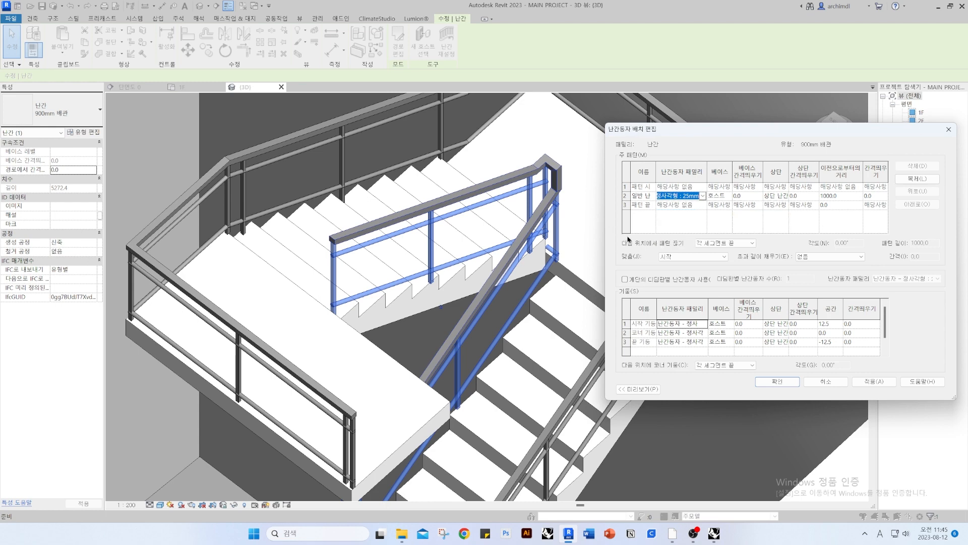
# Review the baluster spacing, justification and excess length fill options, and close the baluster placement without changing them
pyautogui.click(834, 195)
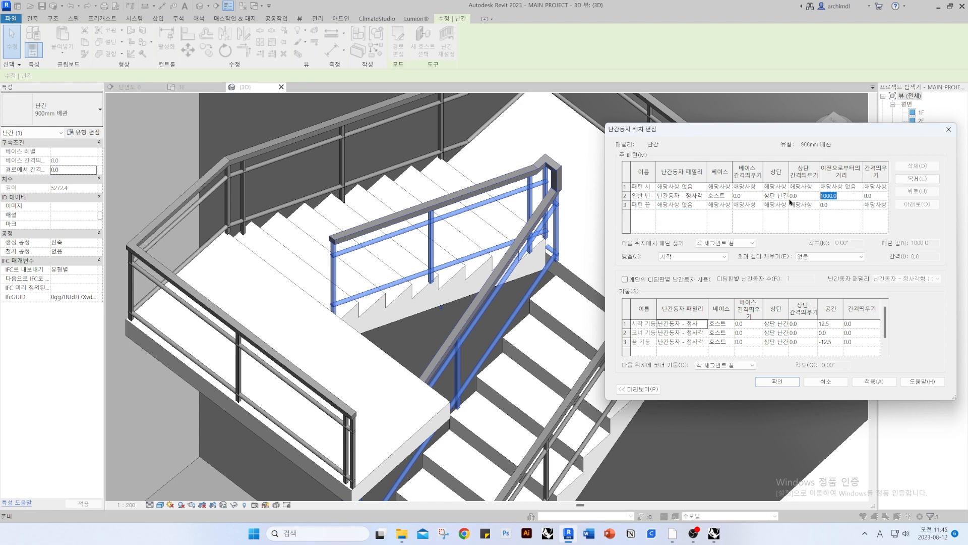
pyautogui.click(851, 198)
pyautogui.click(710, 259)
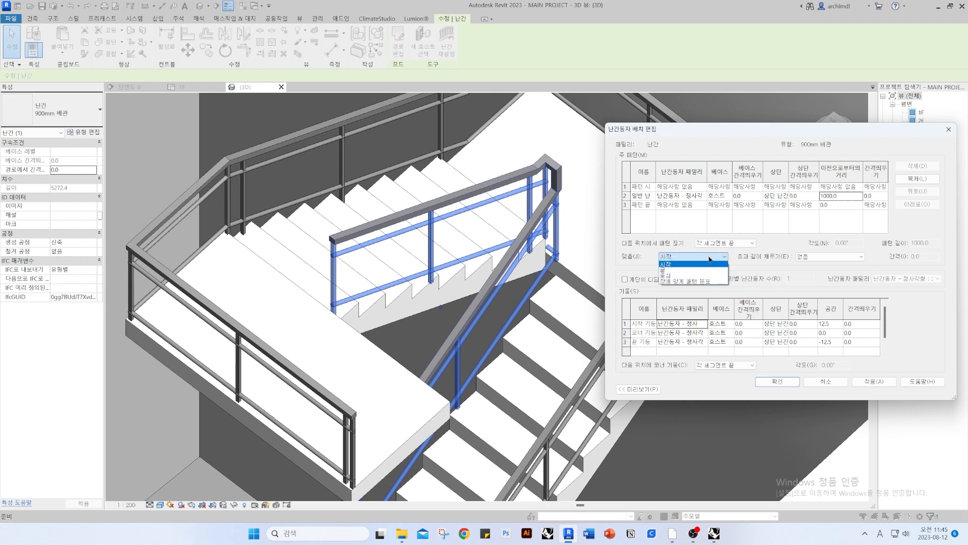
pyautogui.click(709, 259)
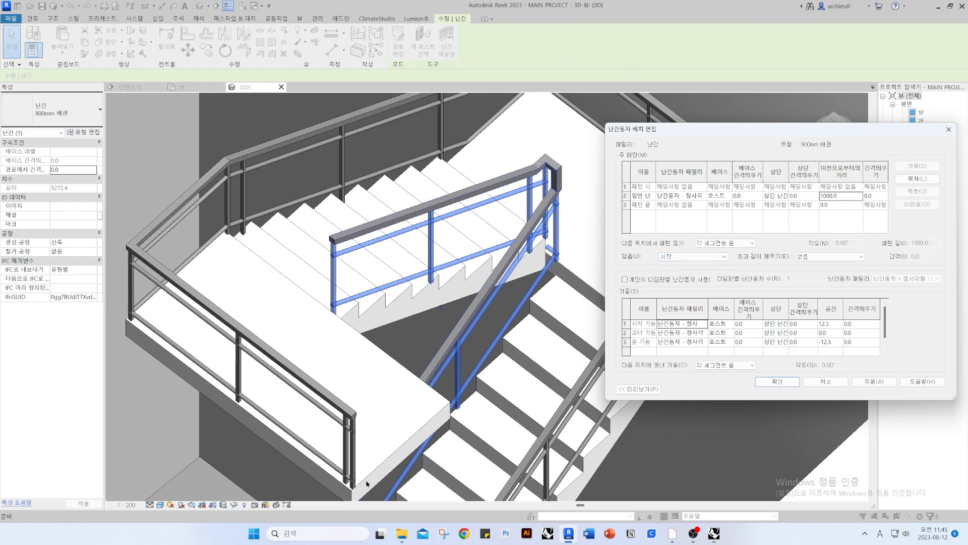
pyautogui.click(706, 257)
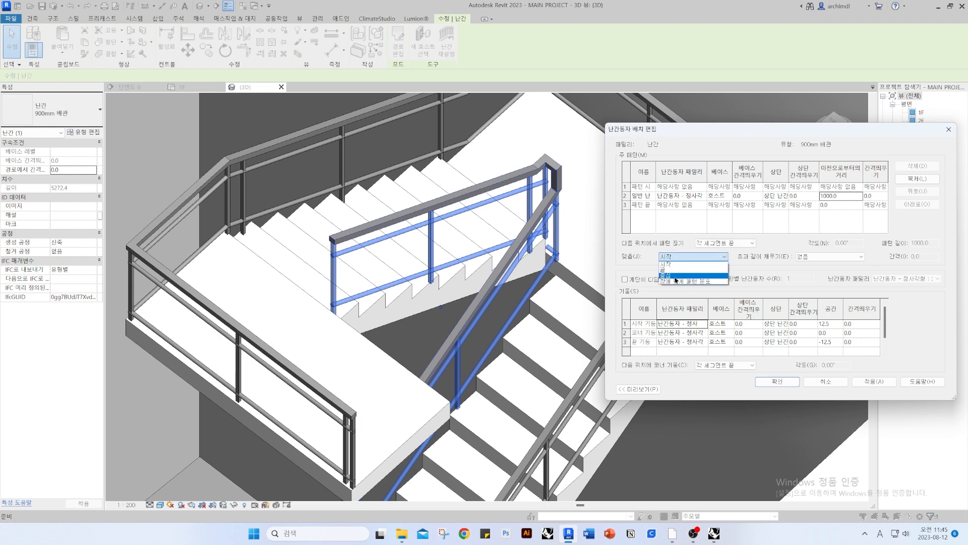
pyautogui.click(774, 277)
pyautogui.click(850, 257)
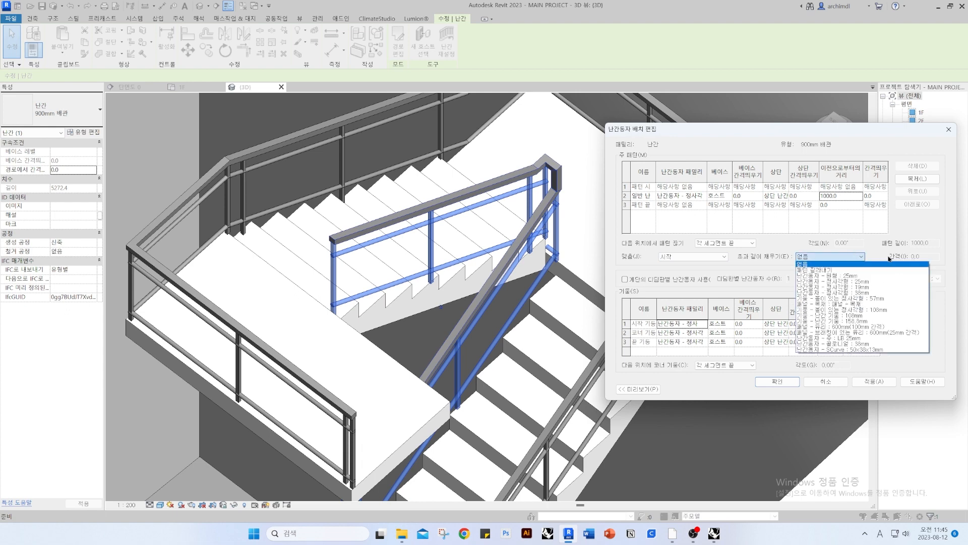
pyautogui.click(851, 259)
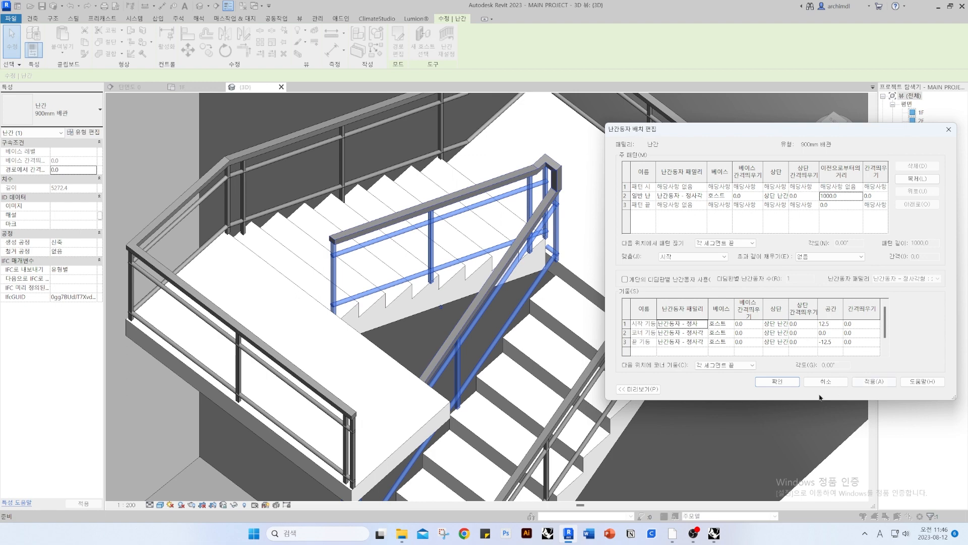
pyautogui.click(777, 381)
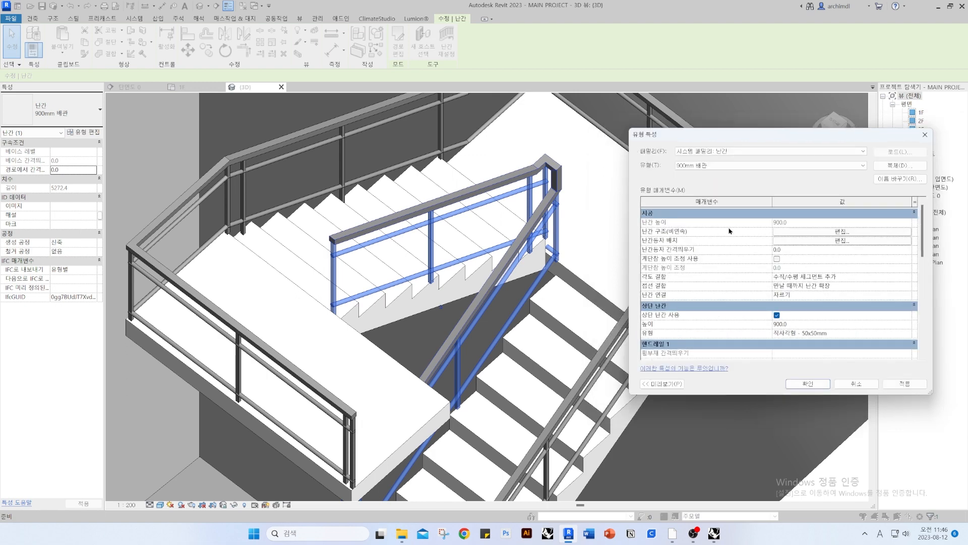
# Look through the remaining handrail parameters of the 900mm 배관 type and close its type properties
pyautogui.scroll(-3, 743, 313)
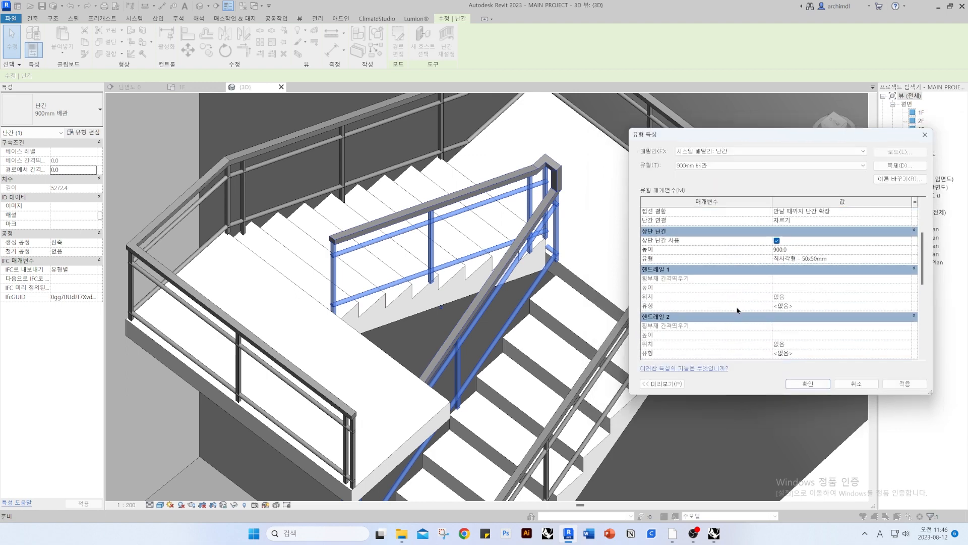
pyautogui.scroll(-5, 736, 311)
pyautogui.click(807, 383)
pyautogui.press('Escape')
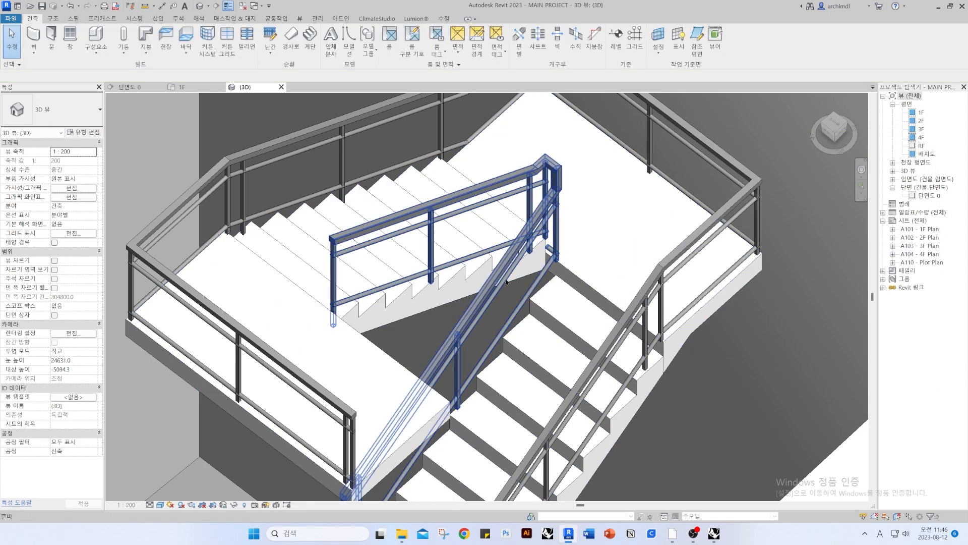
# Inspect the whole stair with its railings and undo the deletion of the intermediate rails
pyautogui.scroll(-6, 506, 283)
pyautogui.scroll(3, 497, 262)
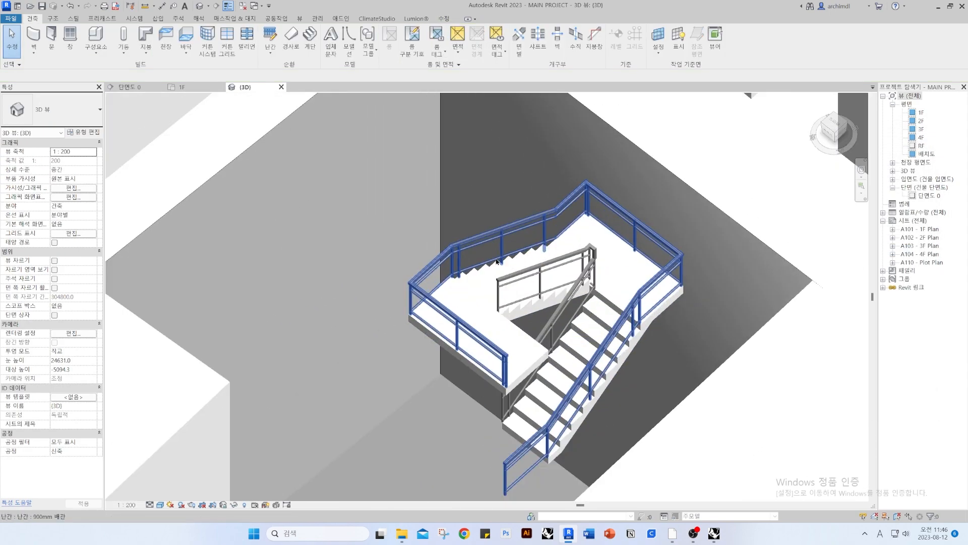
pyautogui.scroll(1, 497, 261)
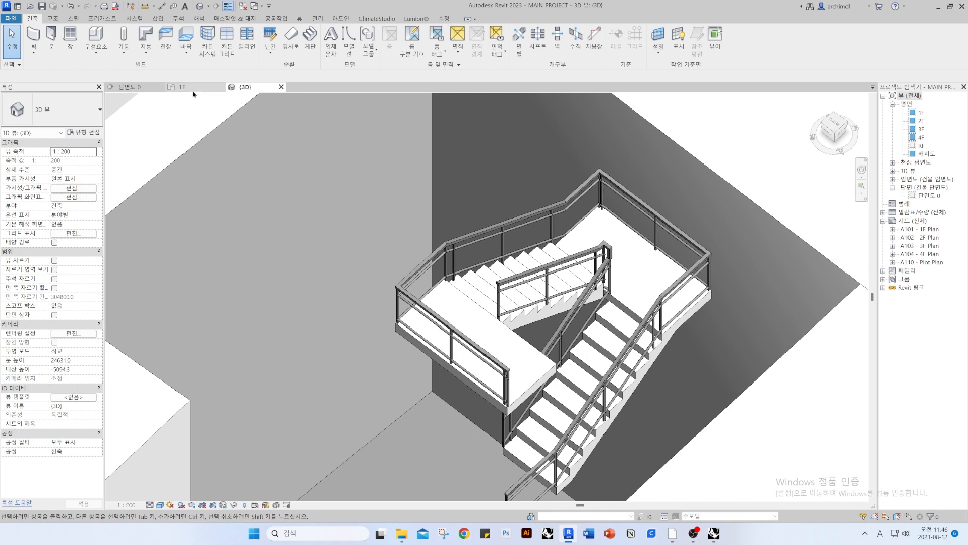
pyautogui.scroll(3, 663, 327)
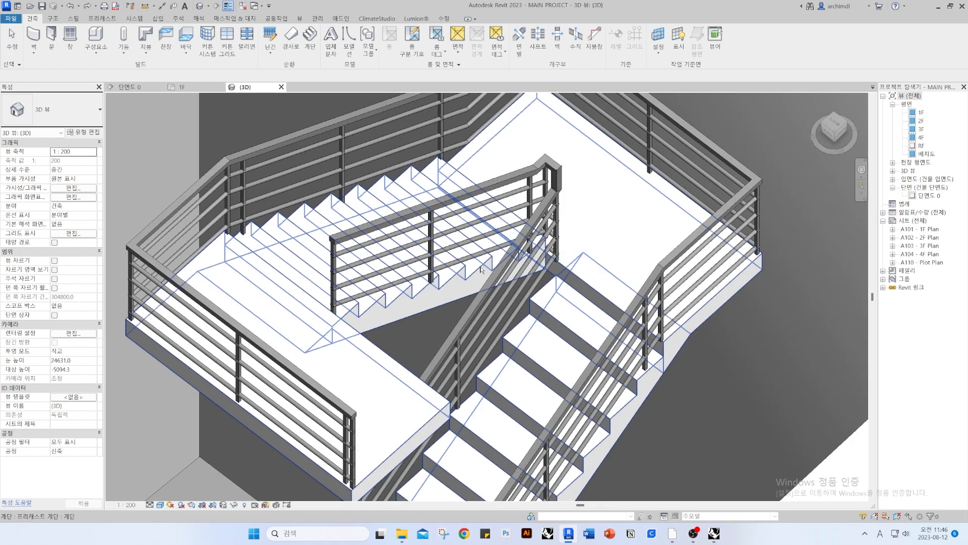
# In the 1F floor plan, move the stair into the building outline's corner at grids X1 and Y1
pyautogui.click(169, 90)
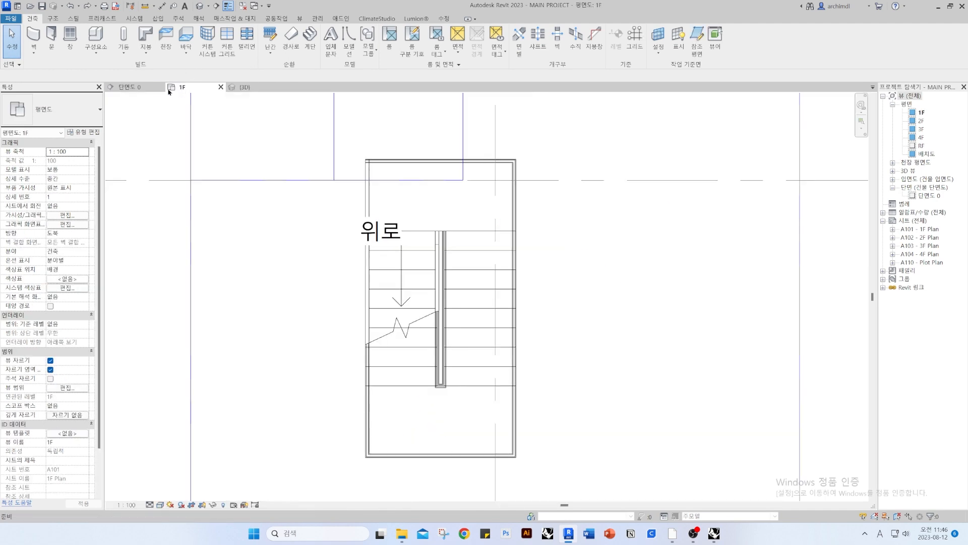
pyautogui.scroll(-3, 452, 294)
pyautogui.click(432, 281)
pyautogui.moveTo(432, 281); pyautogui.dragTo(442, 300, button='middle')
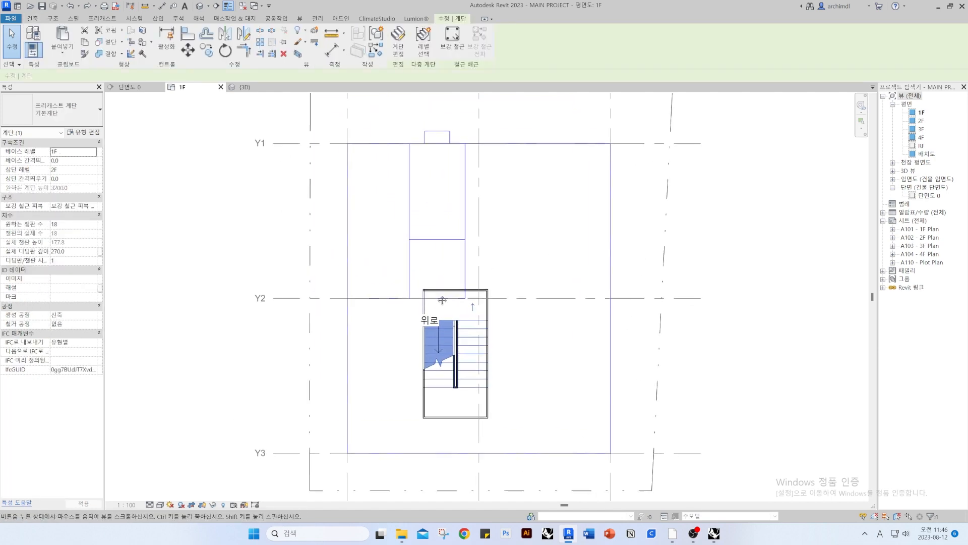
pyautogui.press('Escape')
pyautogui.moveTo(428, 344); pyautogui.dragTo(460, 374, button='middle')
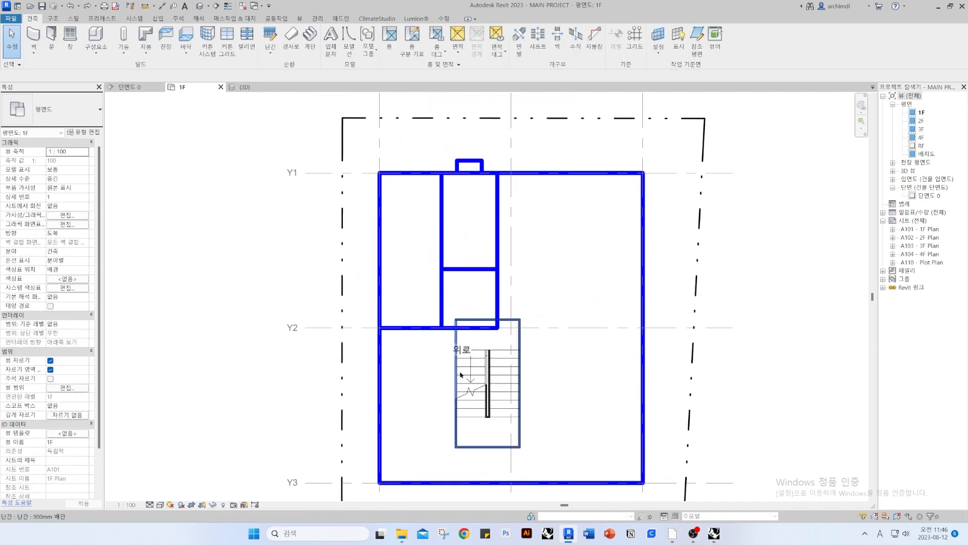
pyautogui.scroll(2, 481, 364)
pyautogui.click(507, 360)
pyautogui.moveTo(479, 335); pyautogui.dragTo(517, 381, button='middle')
pyautogui.press('m')
pyautogui.press('v')
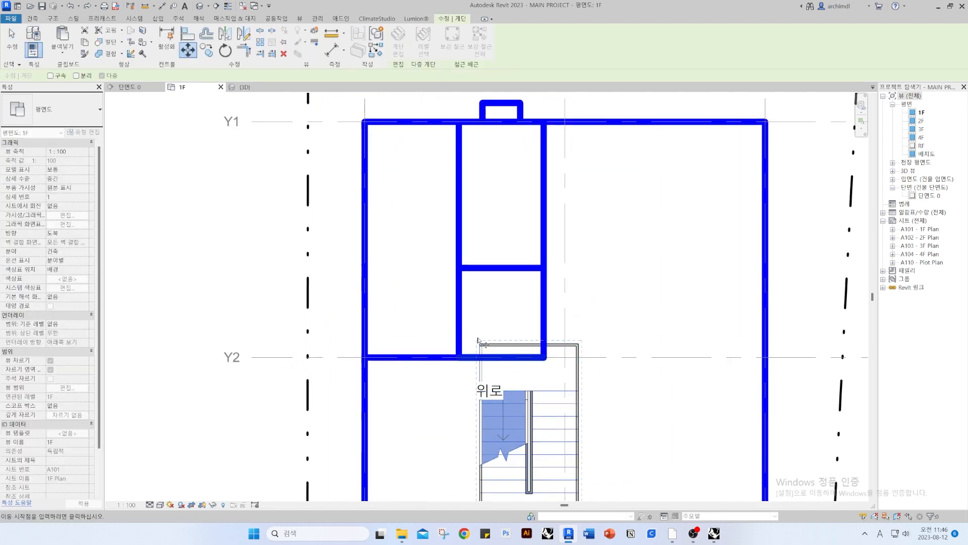
pyautogui.click(460, 354)
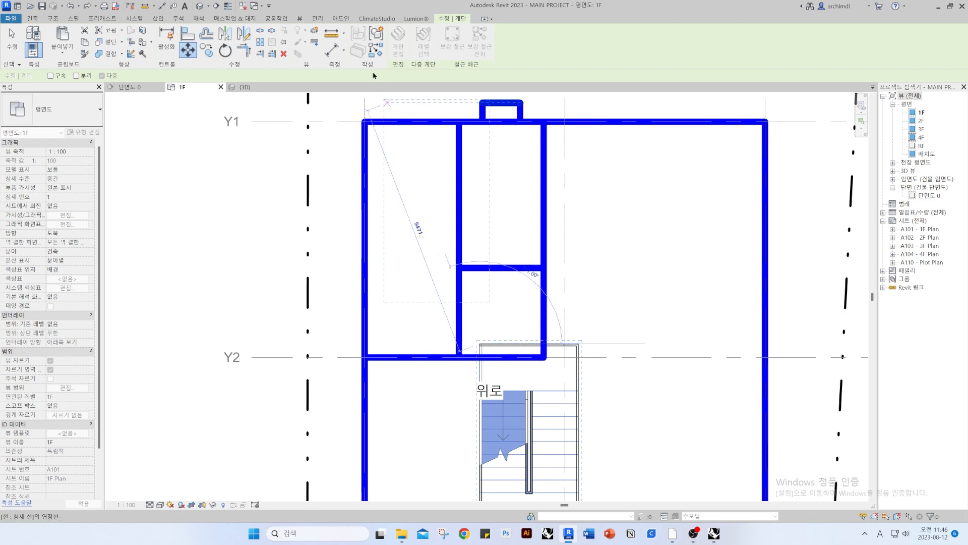
pyautogui.click(366, 123)
# Shift the core's vertical sketch line onto the stair's right edge and switch the plan to thin line display
pyautogui.scroll(2, 519, 207)
pyautogui.click(466, 362)
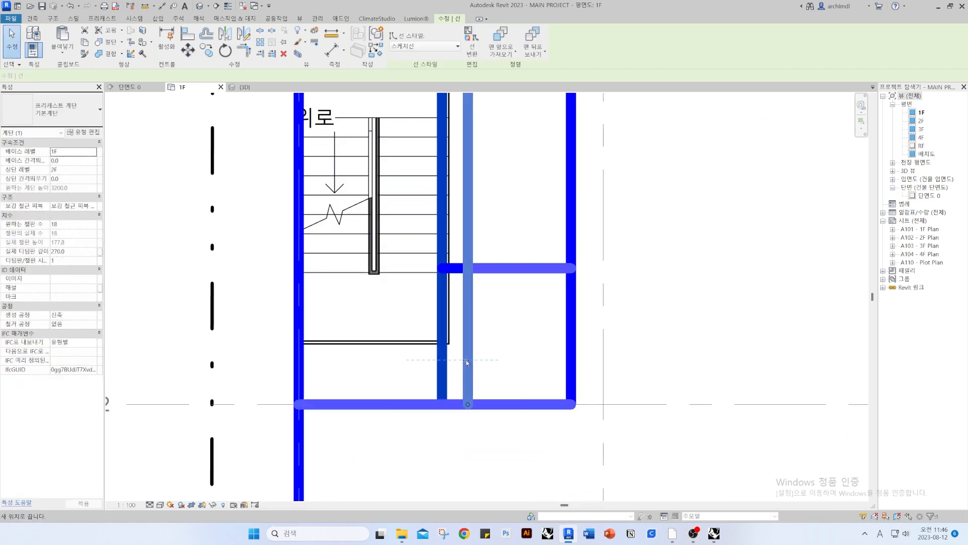
pyautogui.moveTo(466, 361)
pyautogui.mouseDown()
pyautogui.moveTo(444, 361)
pyautogui.moveTo(473, 365)
pyautogui.moveTo(438, 341)
pyautogui.mouseUp()
pyautogui.click(462, 335)
pyautogui.press('t')
pyautogui.press('l')
# Move the core's lower horizontal sketch line up to the stair's lower edge
pyautogui.scroll(2, 468, 334)
pyautogui.moveTo(402, 440); pyautogui.dragTo(384, 349)
pyautogui.click(385, 368)
pyautogui.scroll(-2, 414, 364)
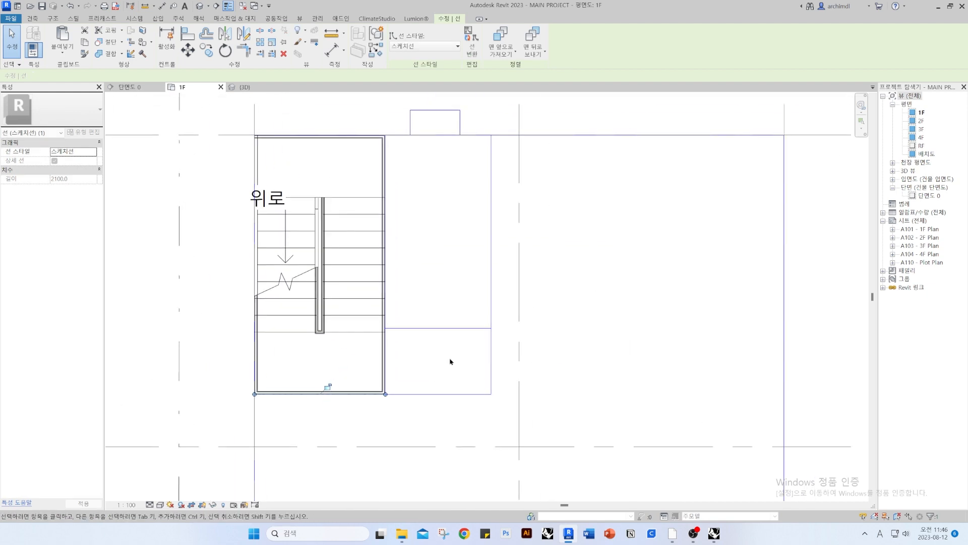
# Reposition the horizontal dividing line beside the stair by setting its distance from the core's lower line
pyautogui.click(459, 328)
pyautogui.click(364, 355)
pyautogui.write('20')
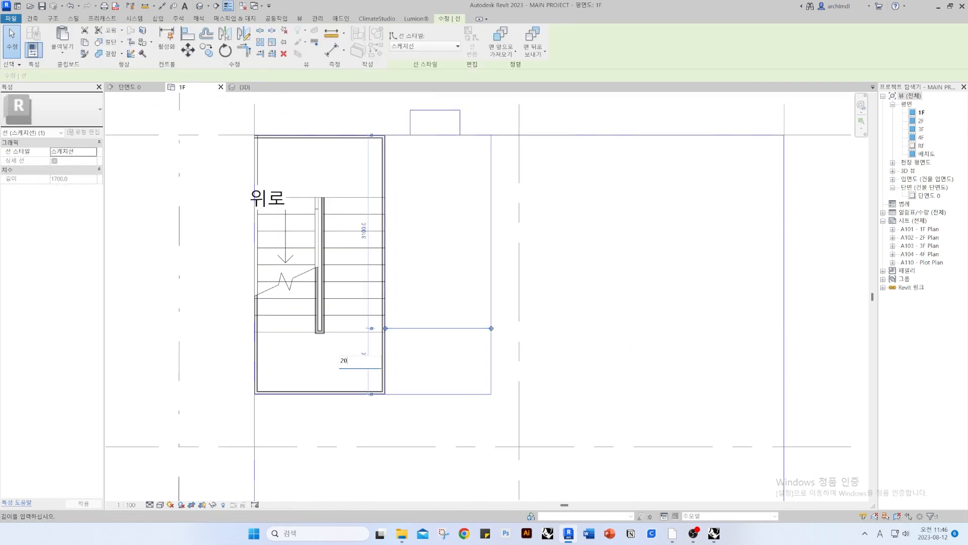
pyautogui.press('Return')
pyautogui.press('Escape')
pyautogui.scroll(-3, 381, 346)
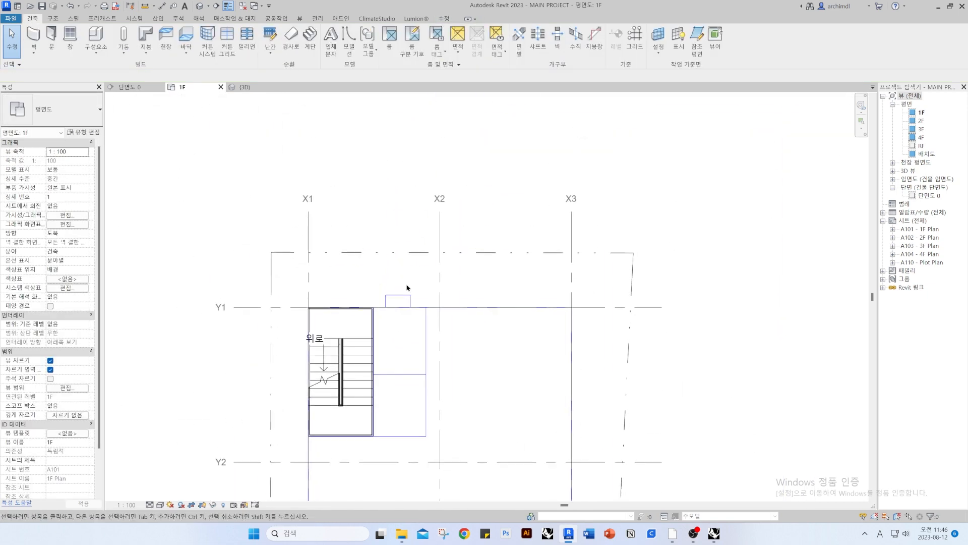
pyautogui.scroll(-2, 454, 267)
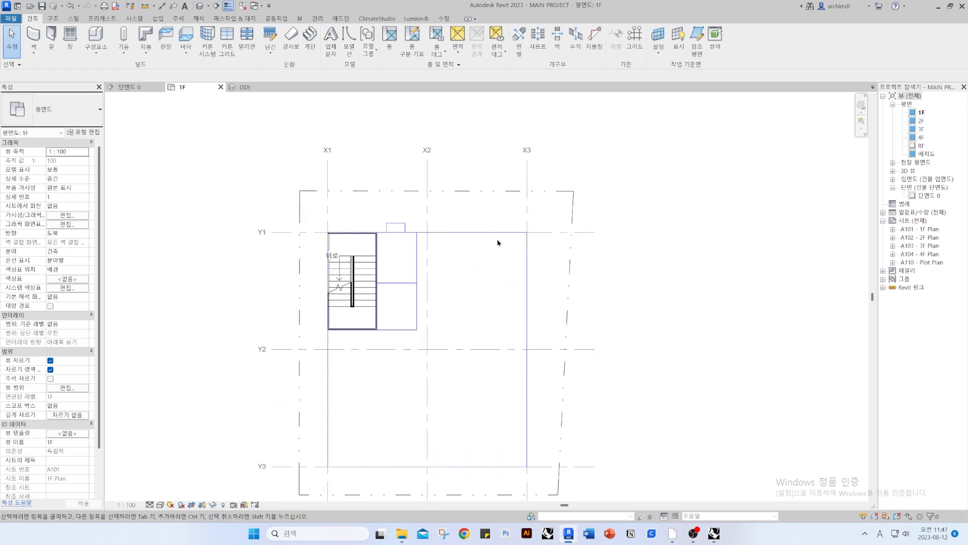